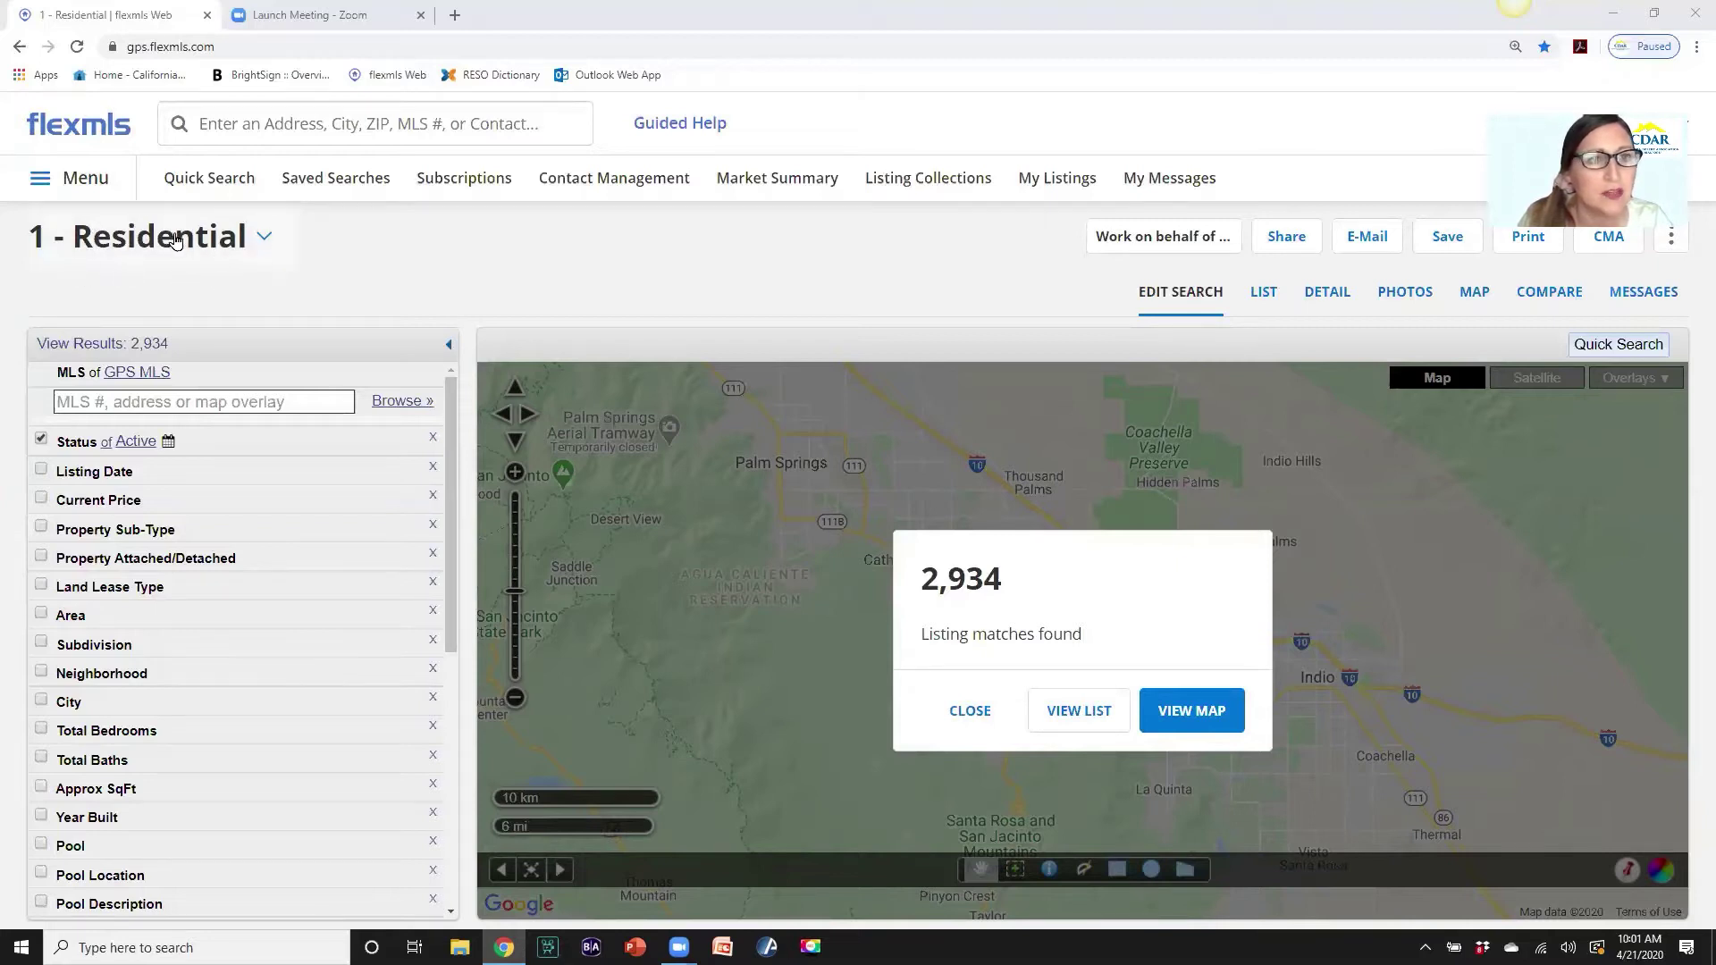
# Choose the 1 - Residential quick search and add the Senior Community field to its search criteria.
pyautogui.click(264, 240)
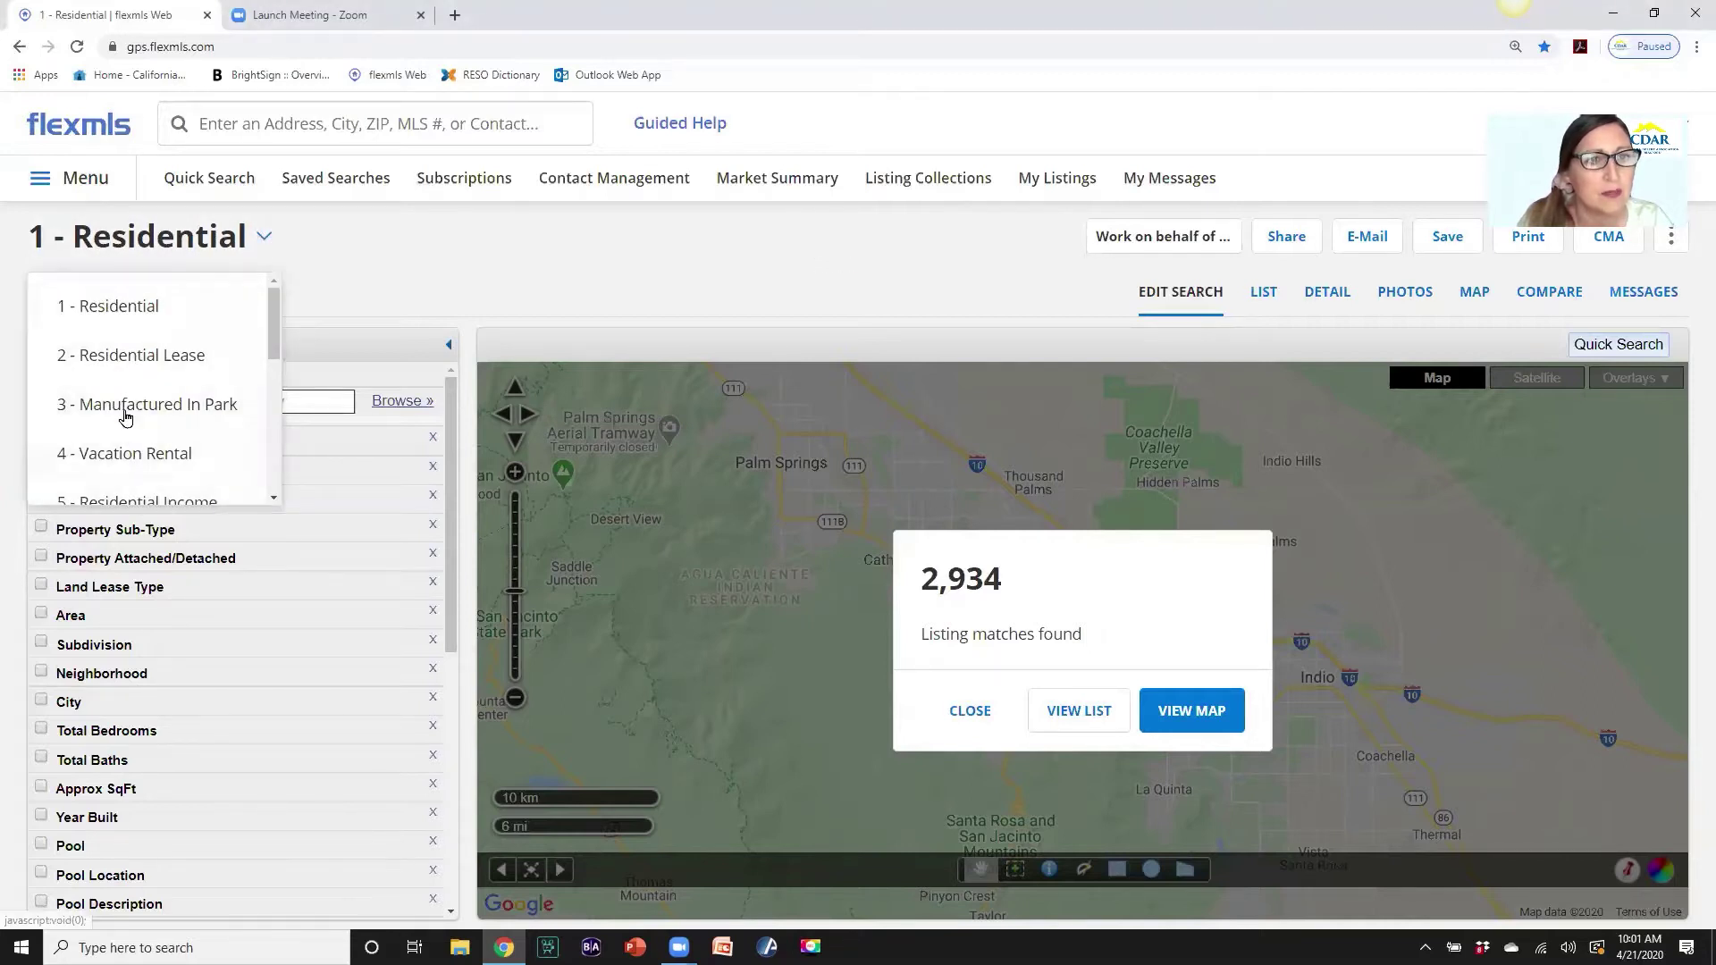
pyautogui.click(118, 305)
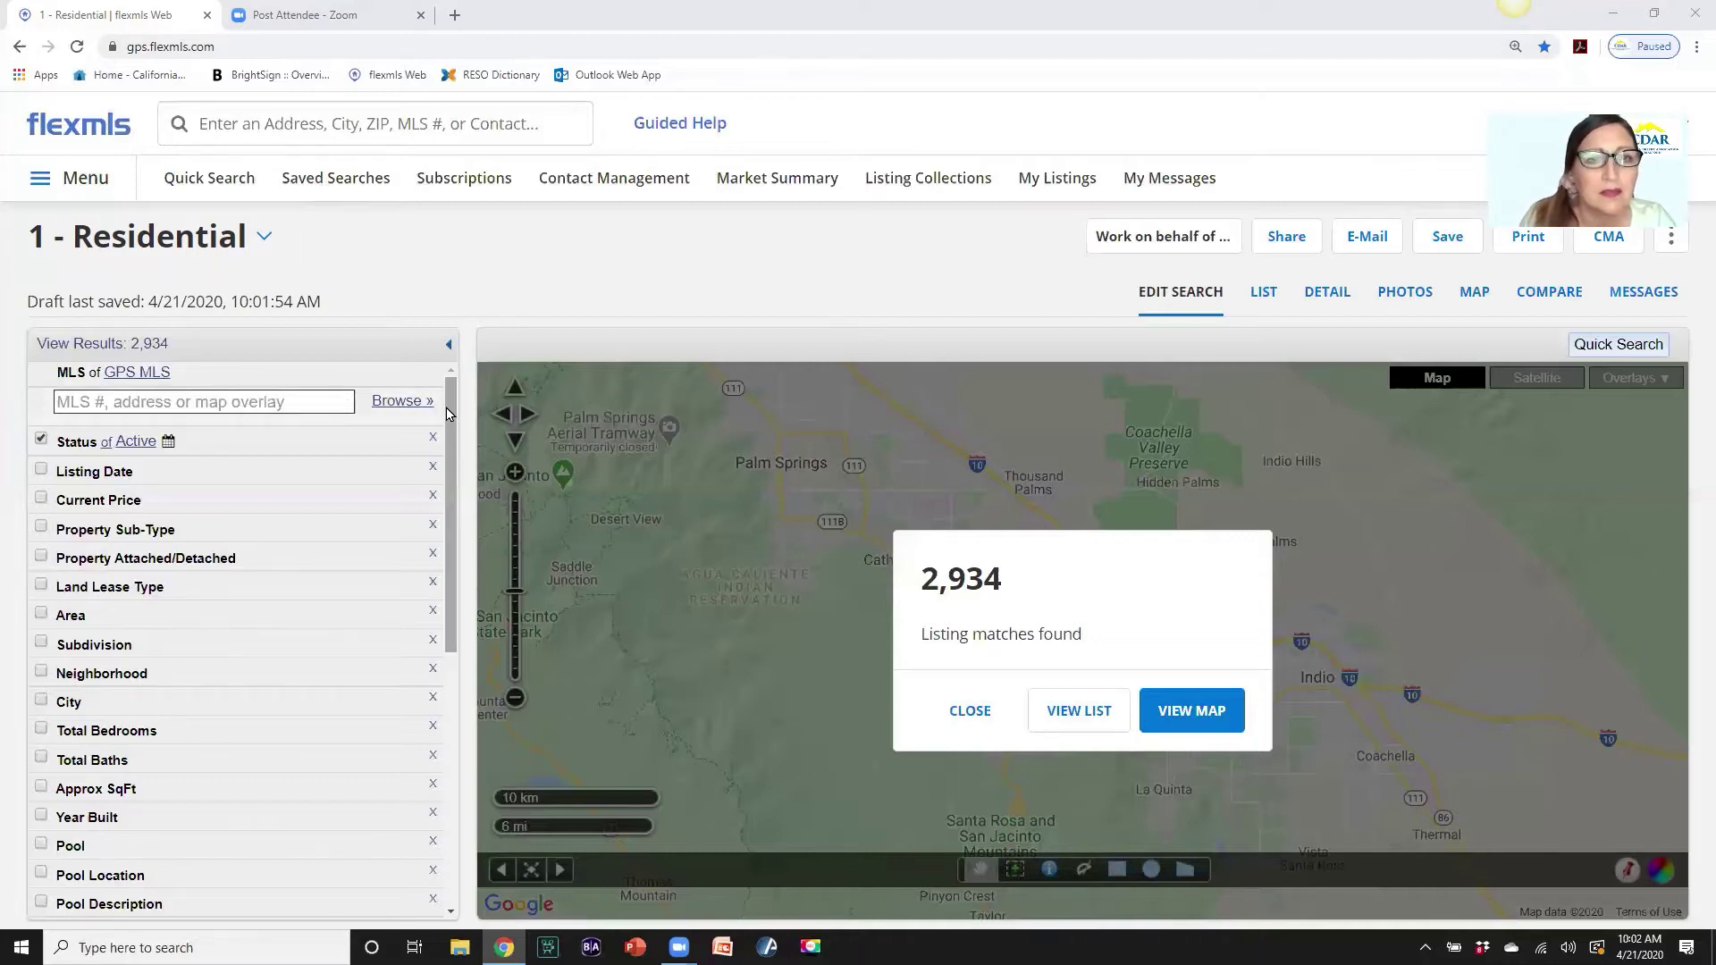
pyautogui.moveTo(448, 418); pyautogui.dragTo(444, 654)
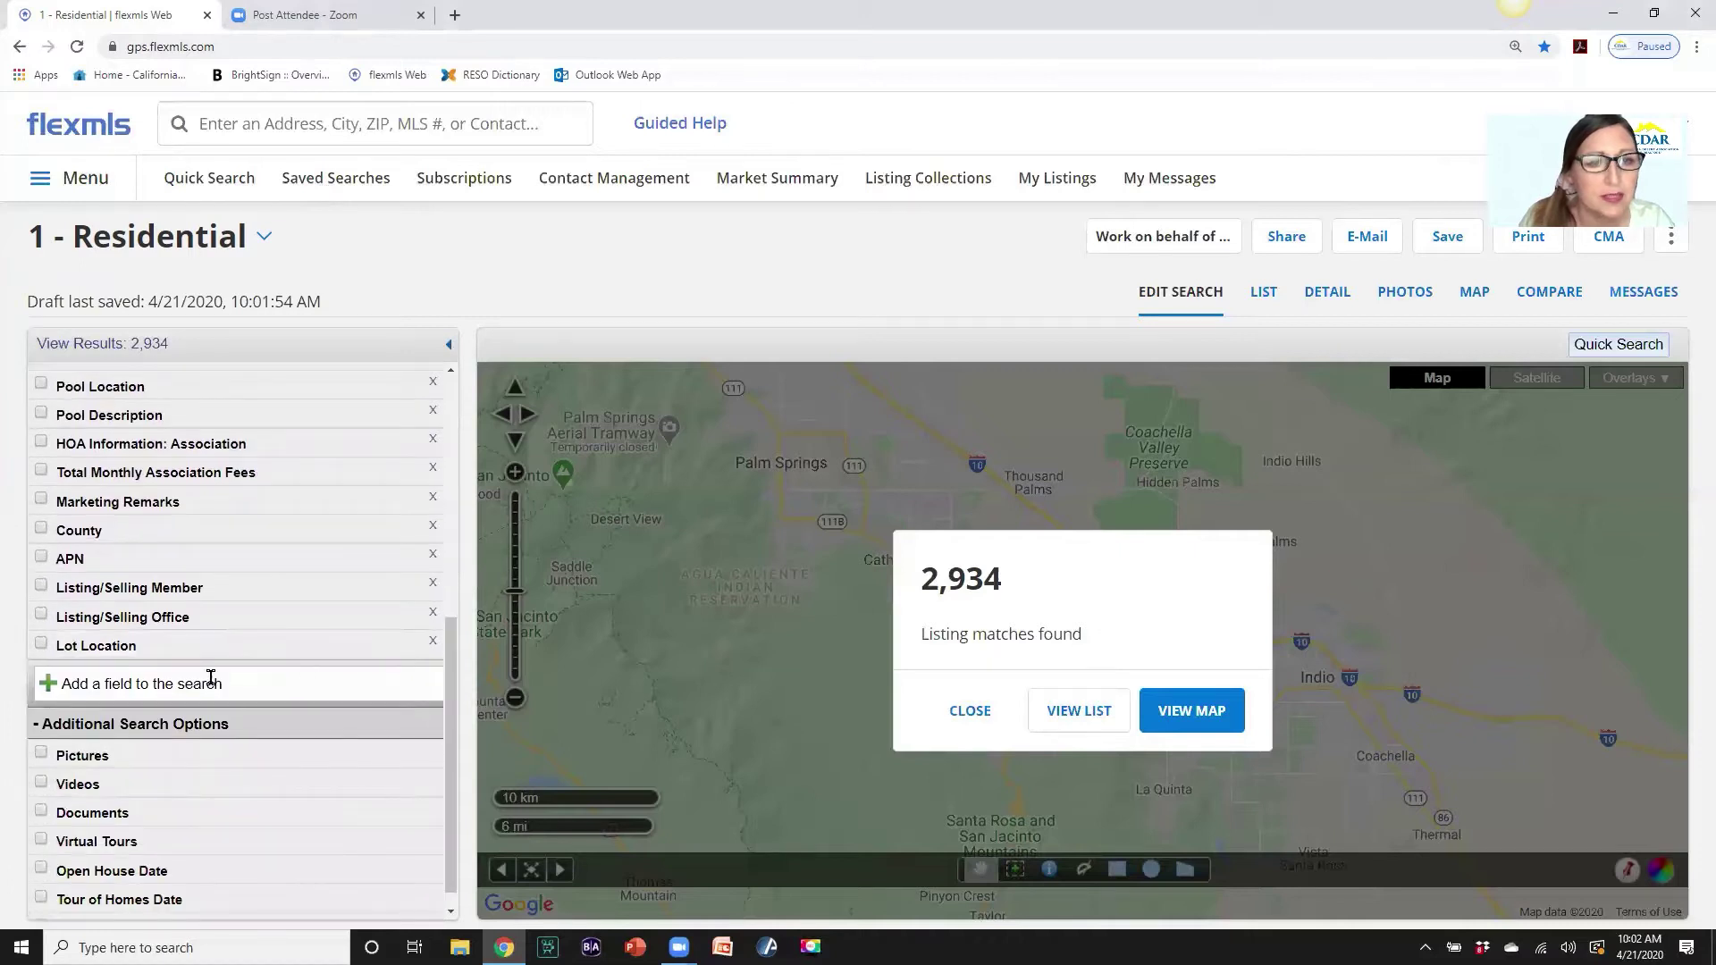
pyautogui.click(192, 682)
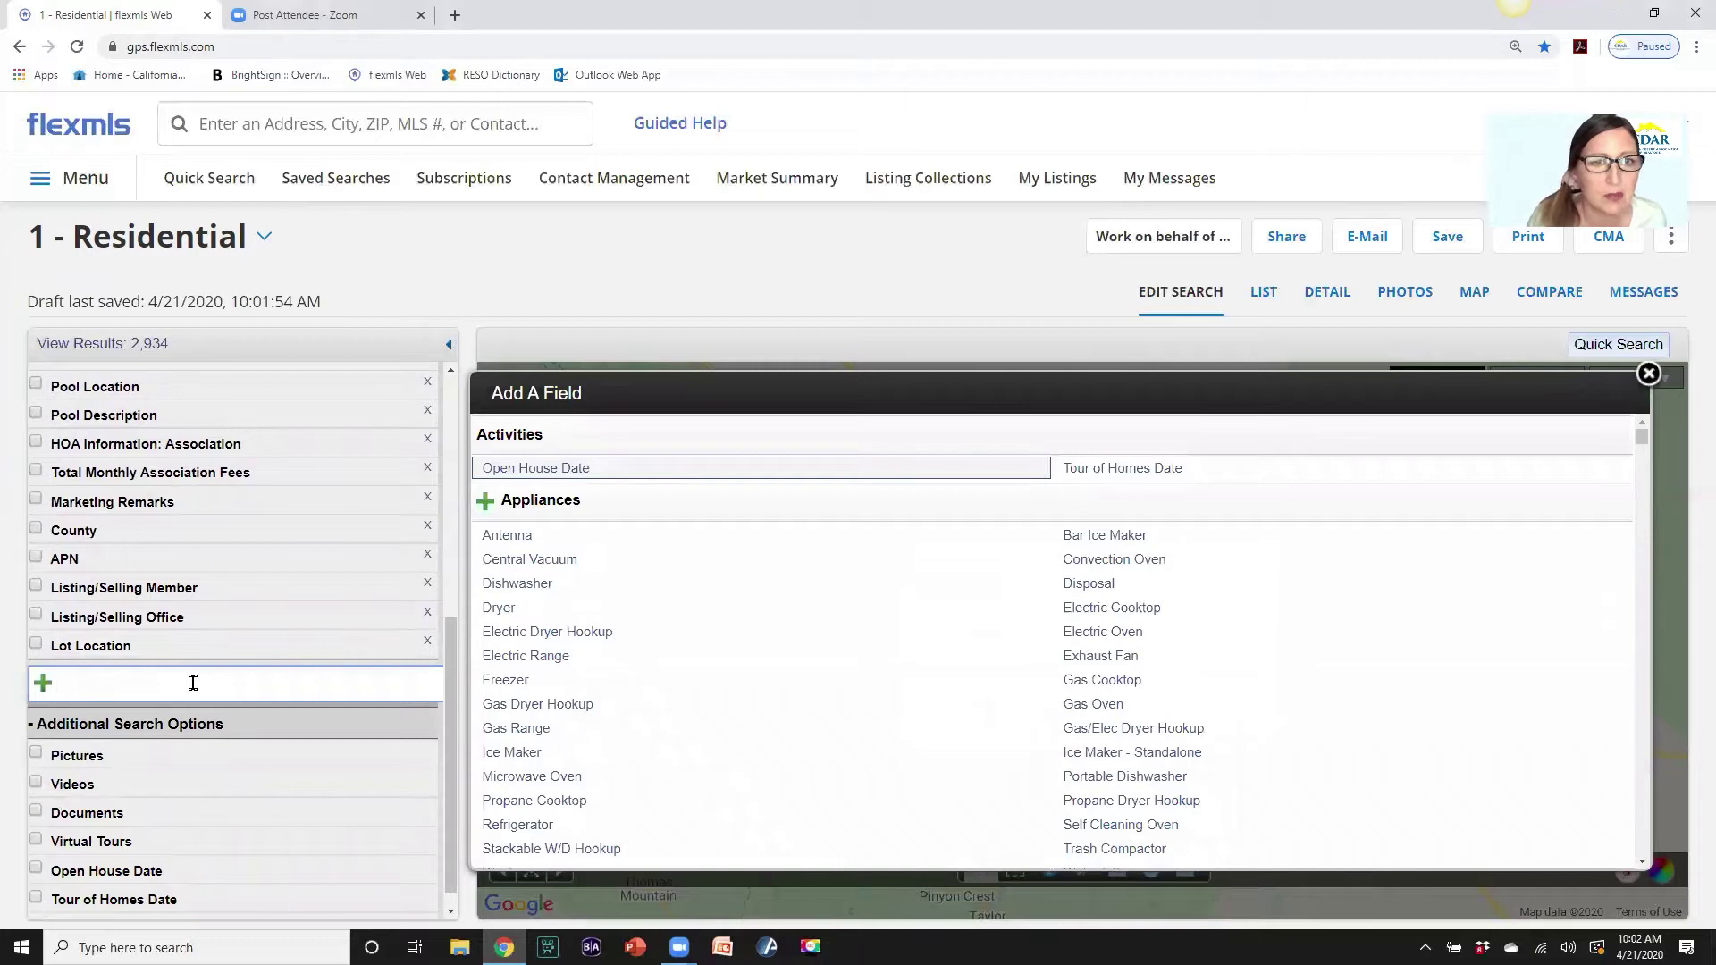
pyautogui.write('swi')
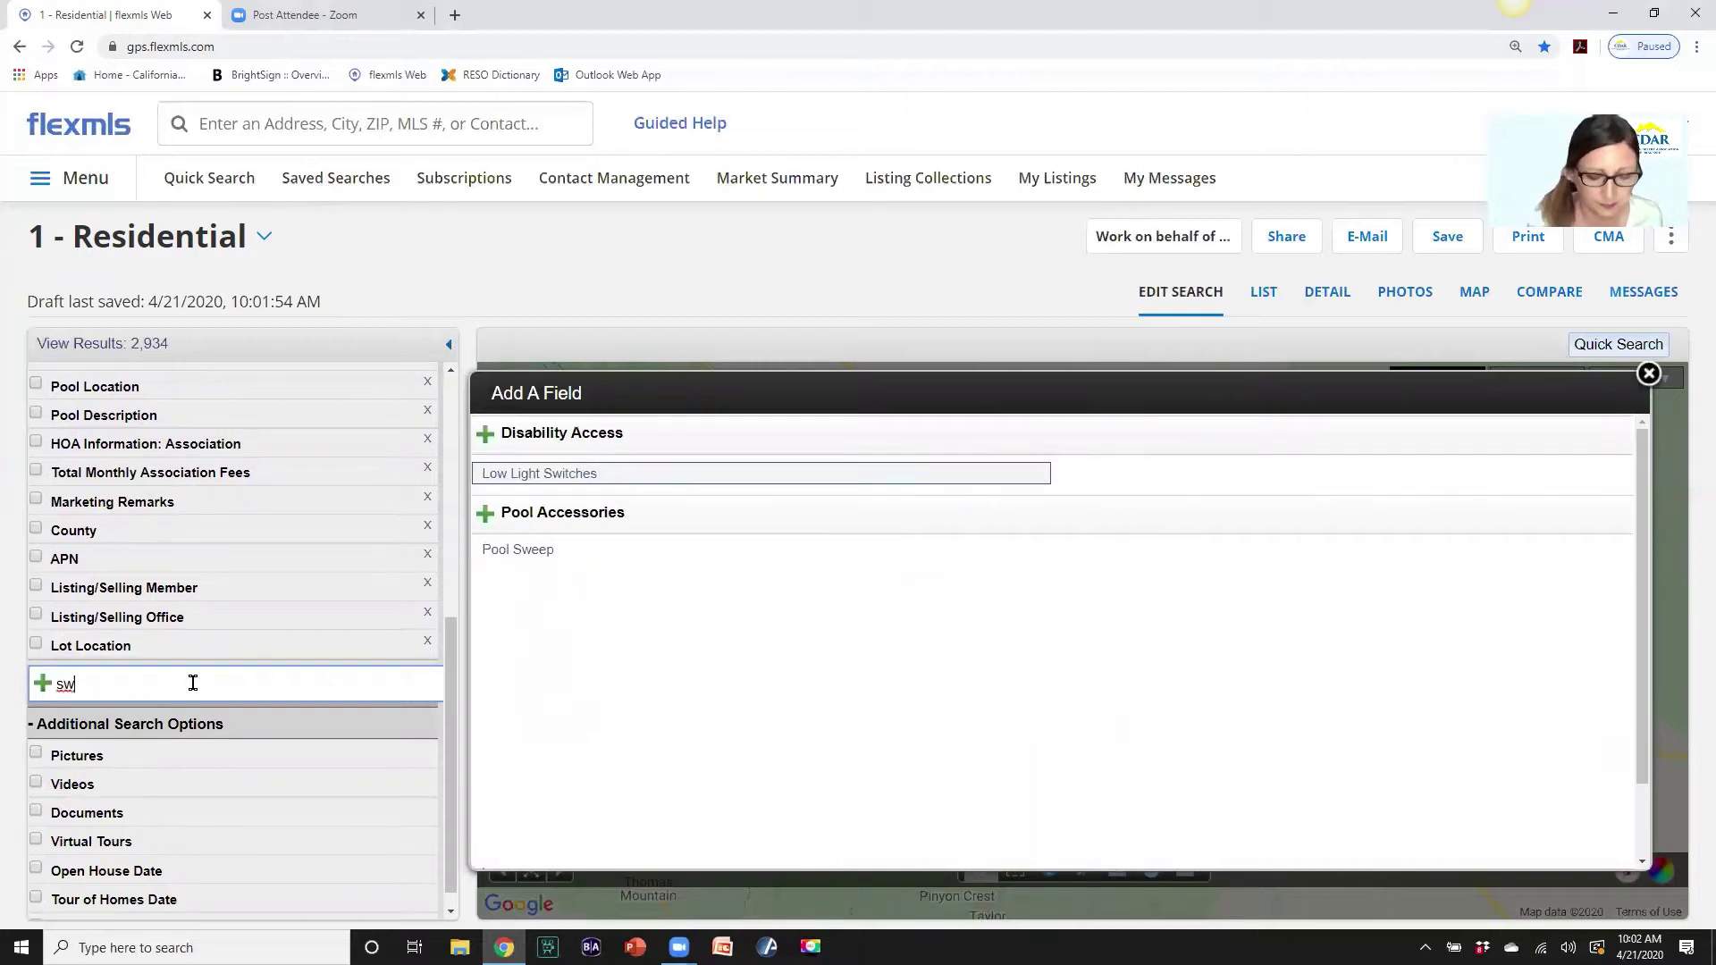
pyautogui.press('BackSpace')
pyautogui.press('BackSpace')
pyautogui.write('enior')
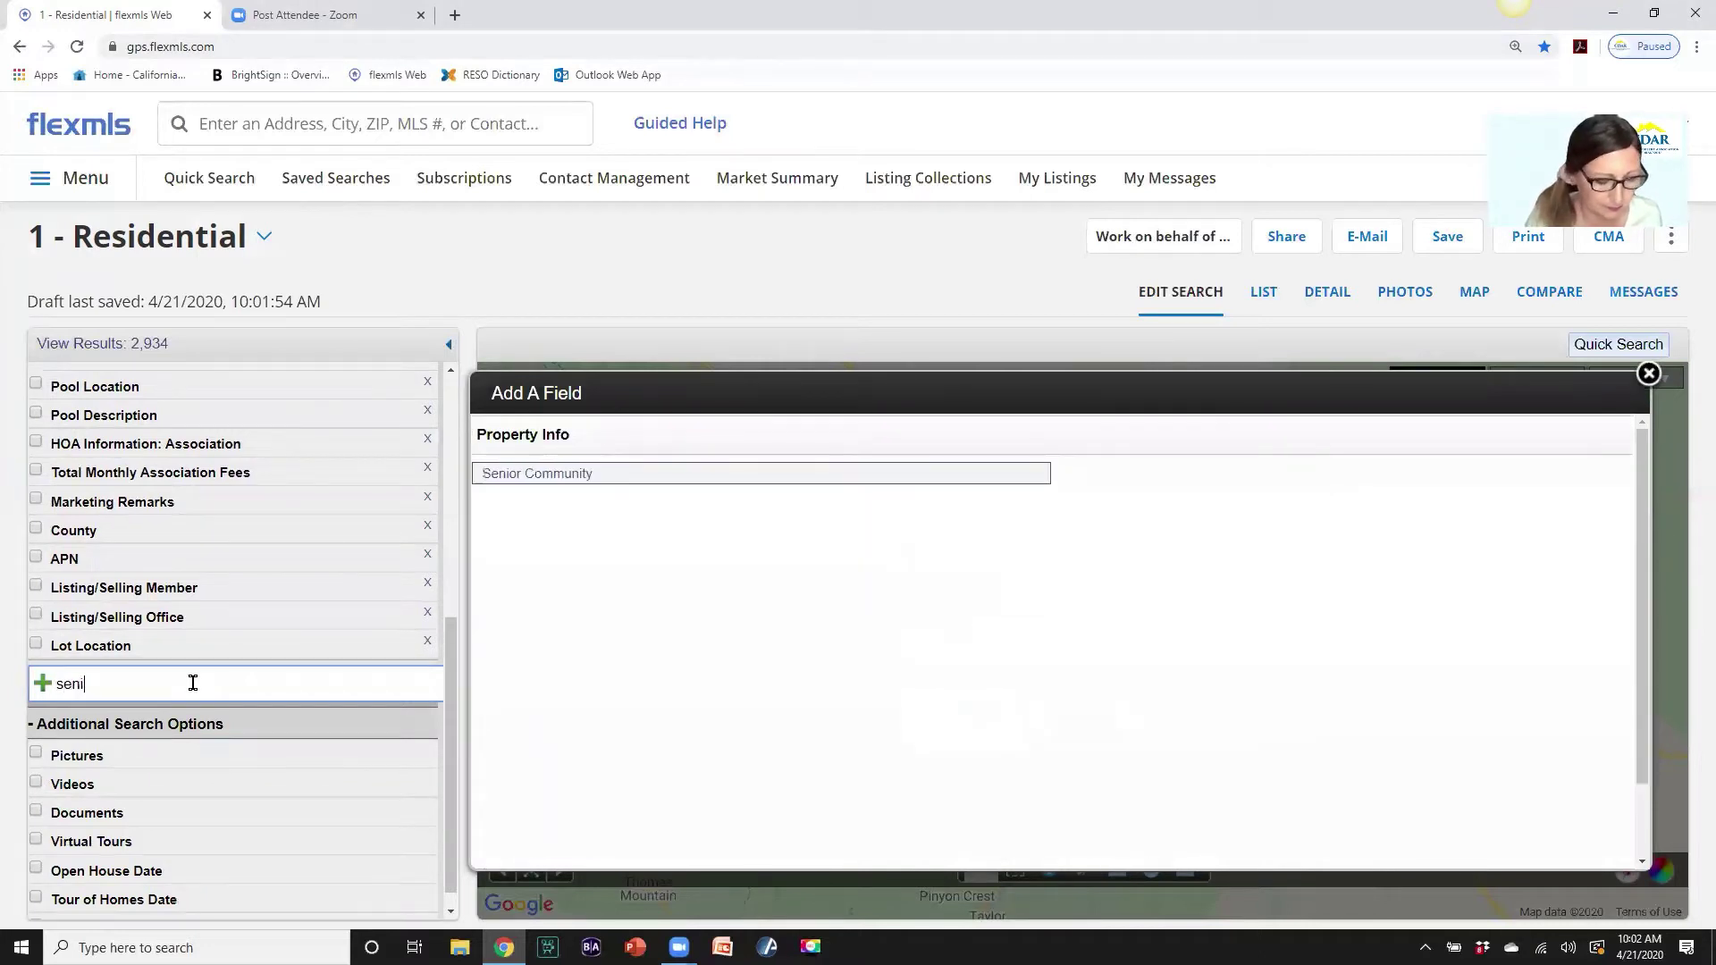
pyautogui.click(540, 475)
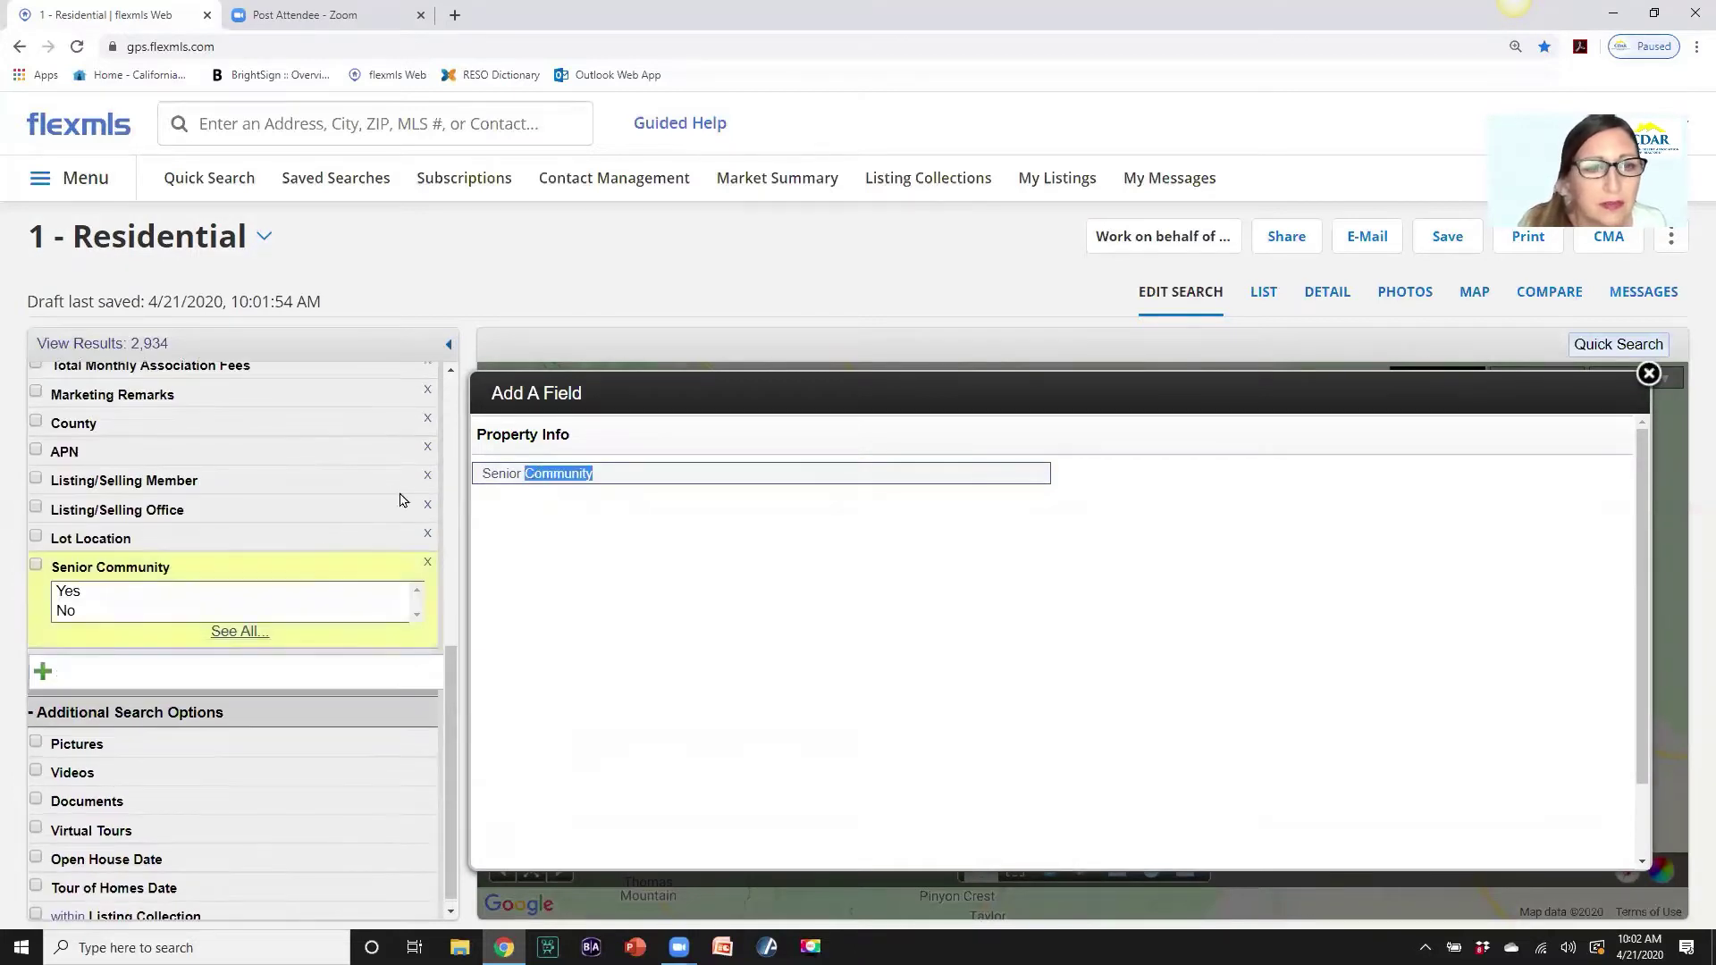
pyautogui.click(105, 569)
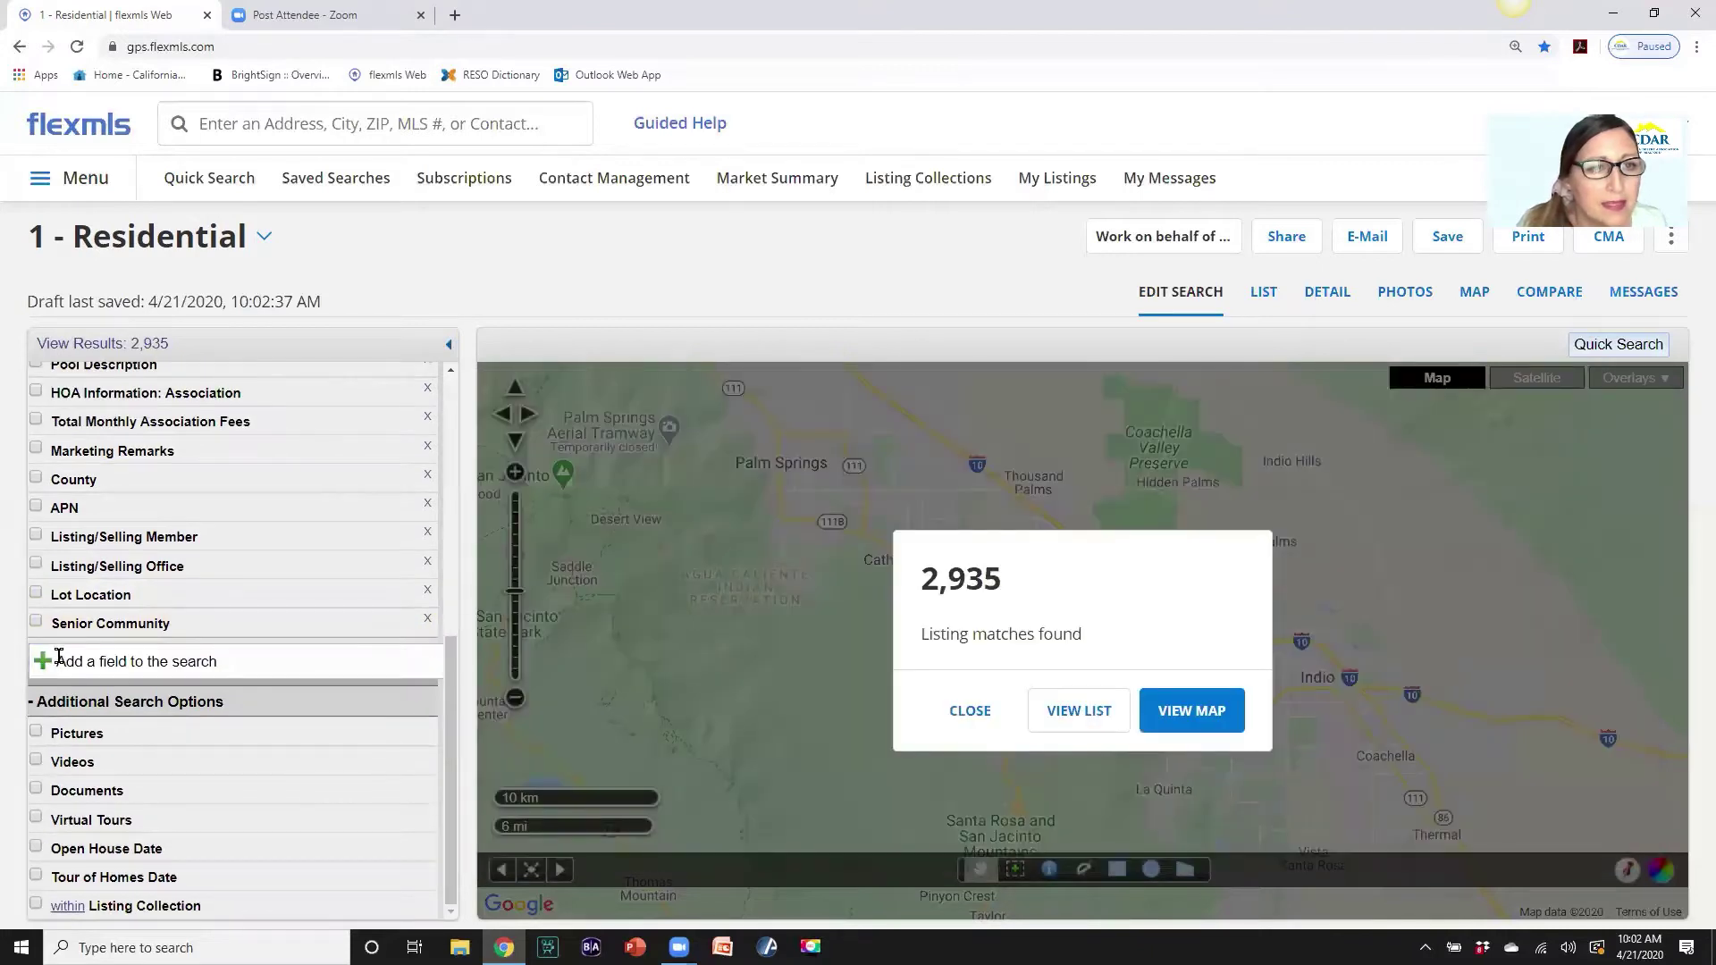
# Try to find a house orientation field by searching the available fields for "house faces" and "front of house faces".
pyautogui.click(32, 663)
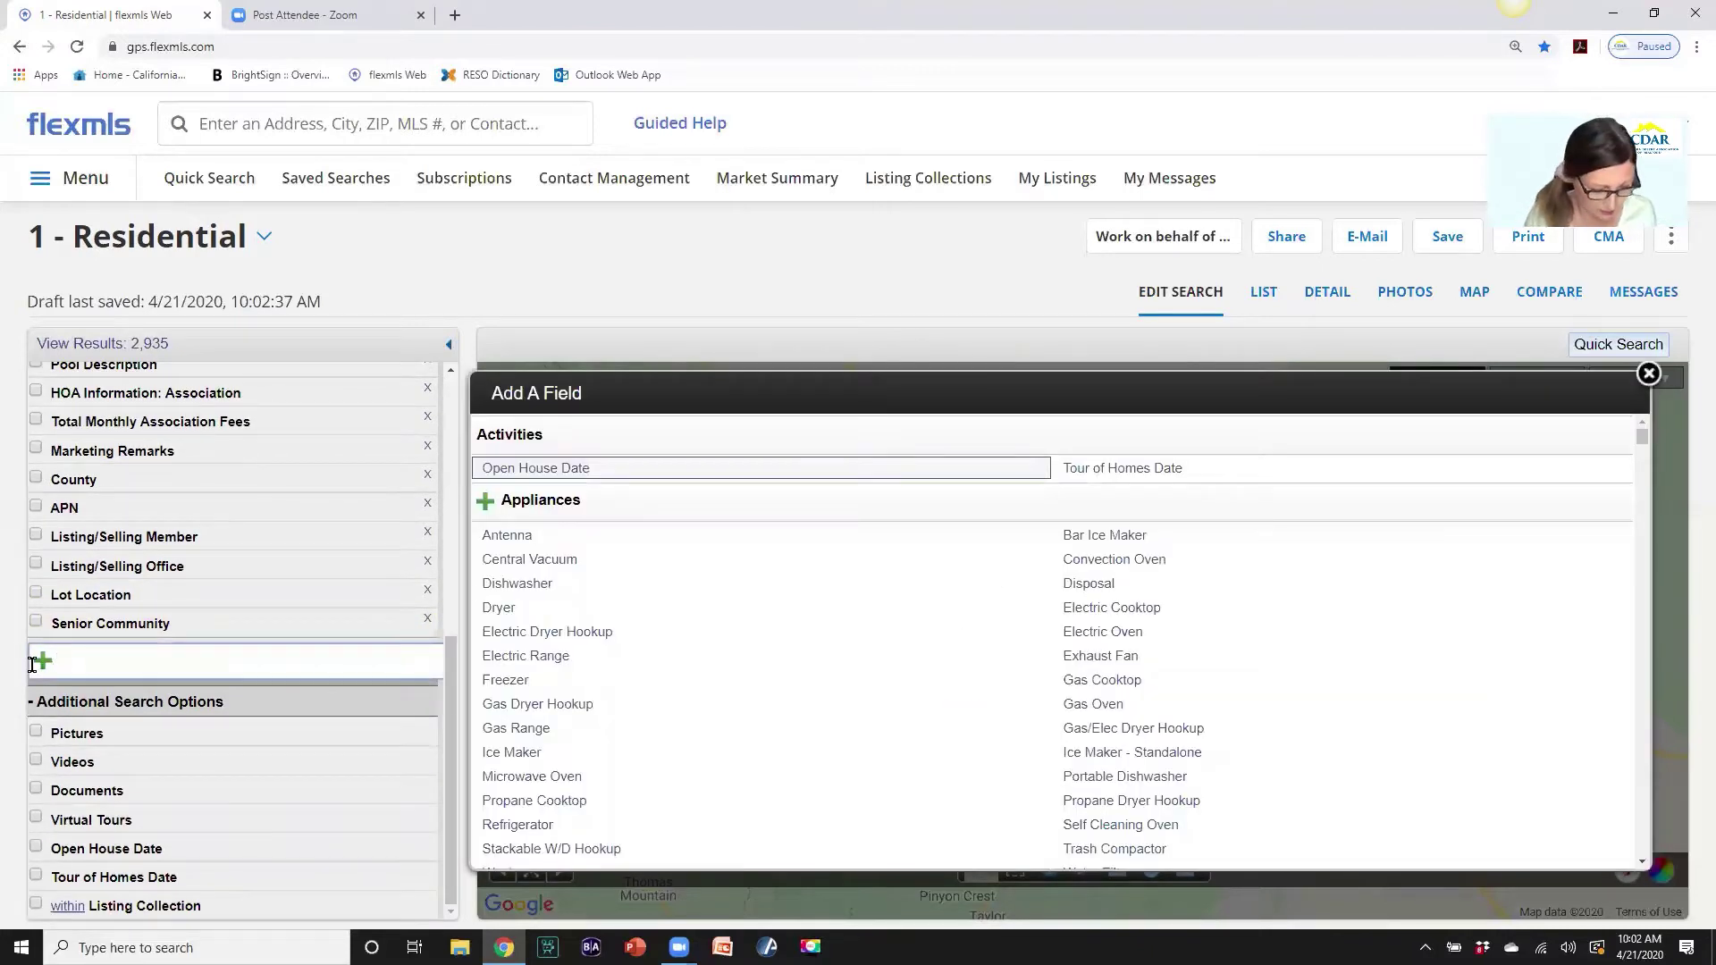
pyautogui.write('house ')
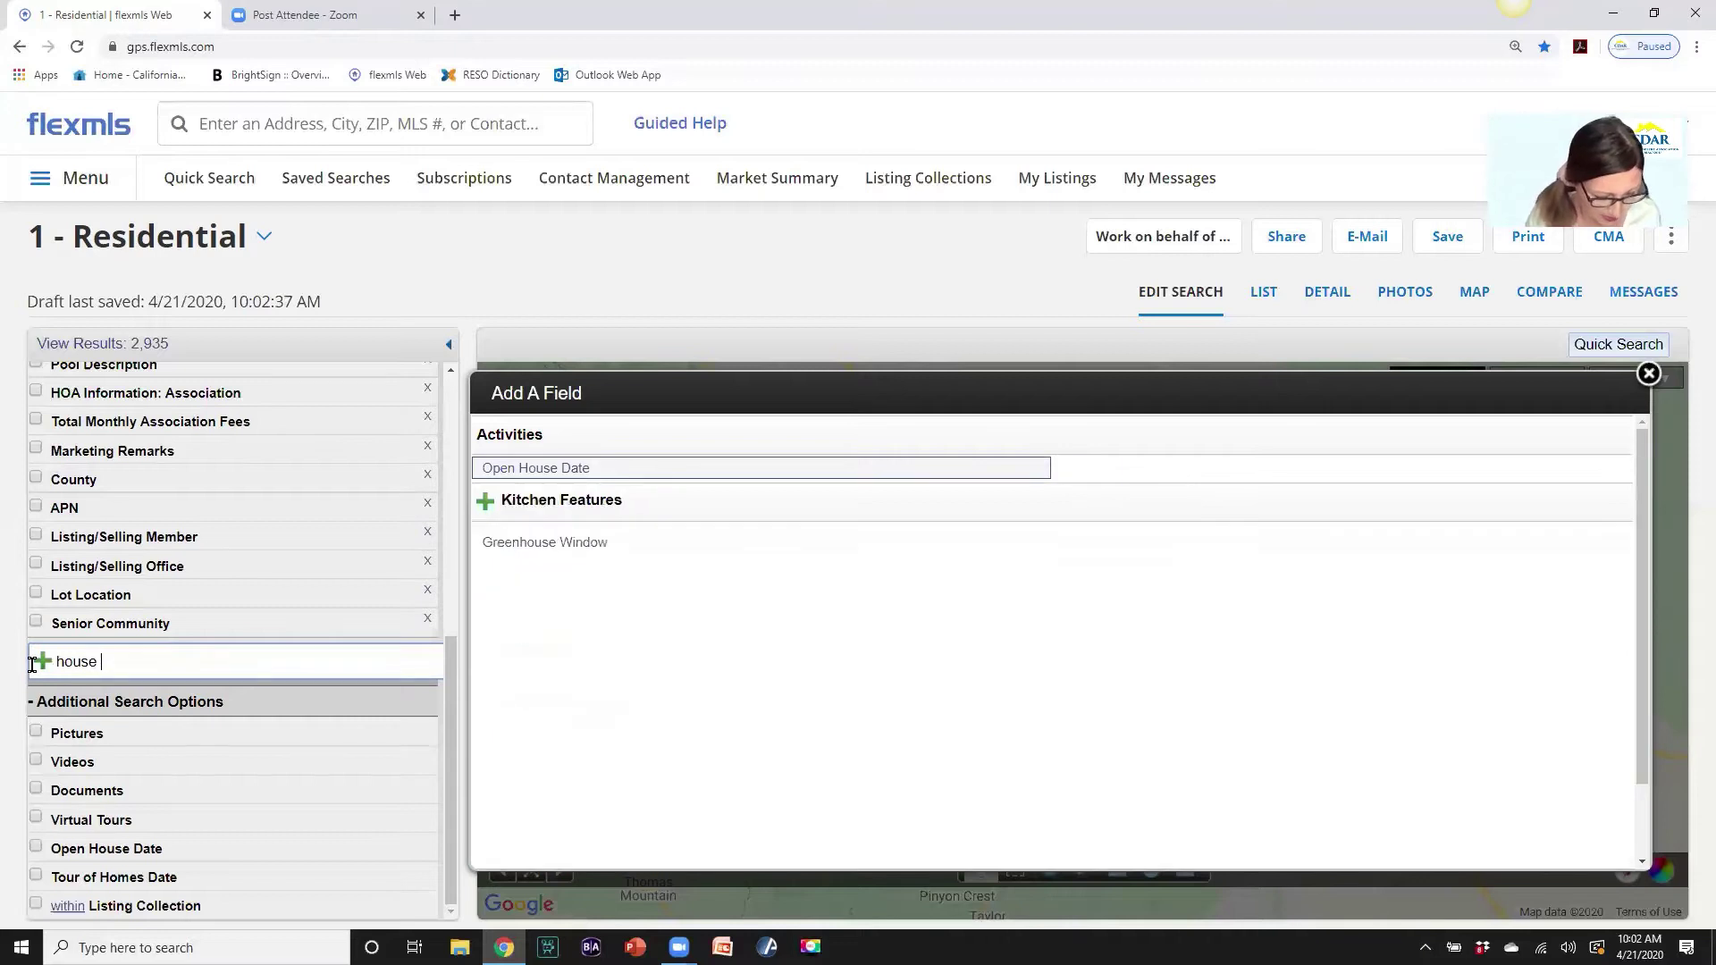
pyautogui.write('face')
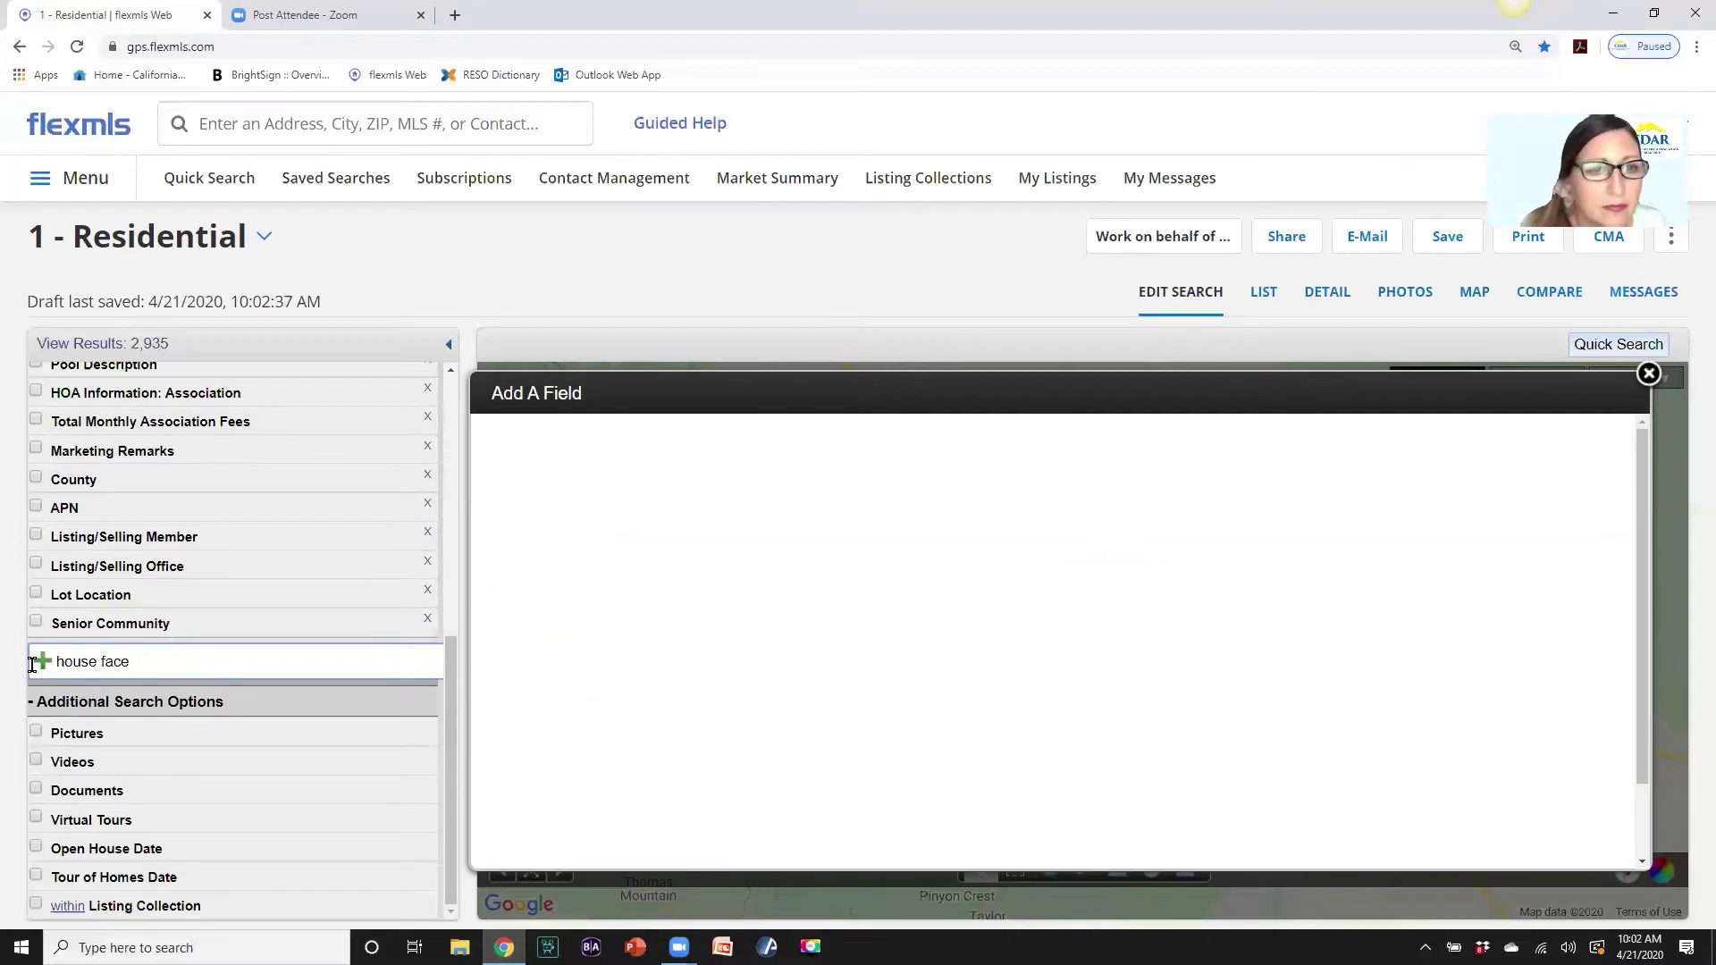
pyautogui.write('s')
pyautogui.moveTo(144, 663); pyautogui.dragTo(44, 663)
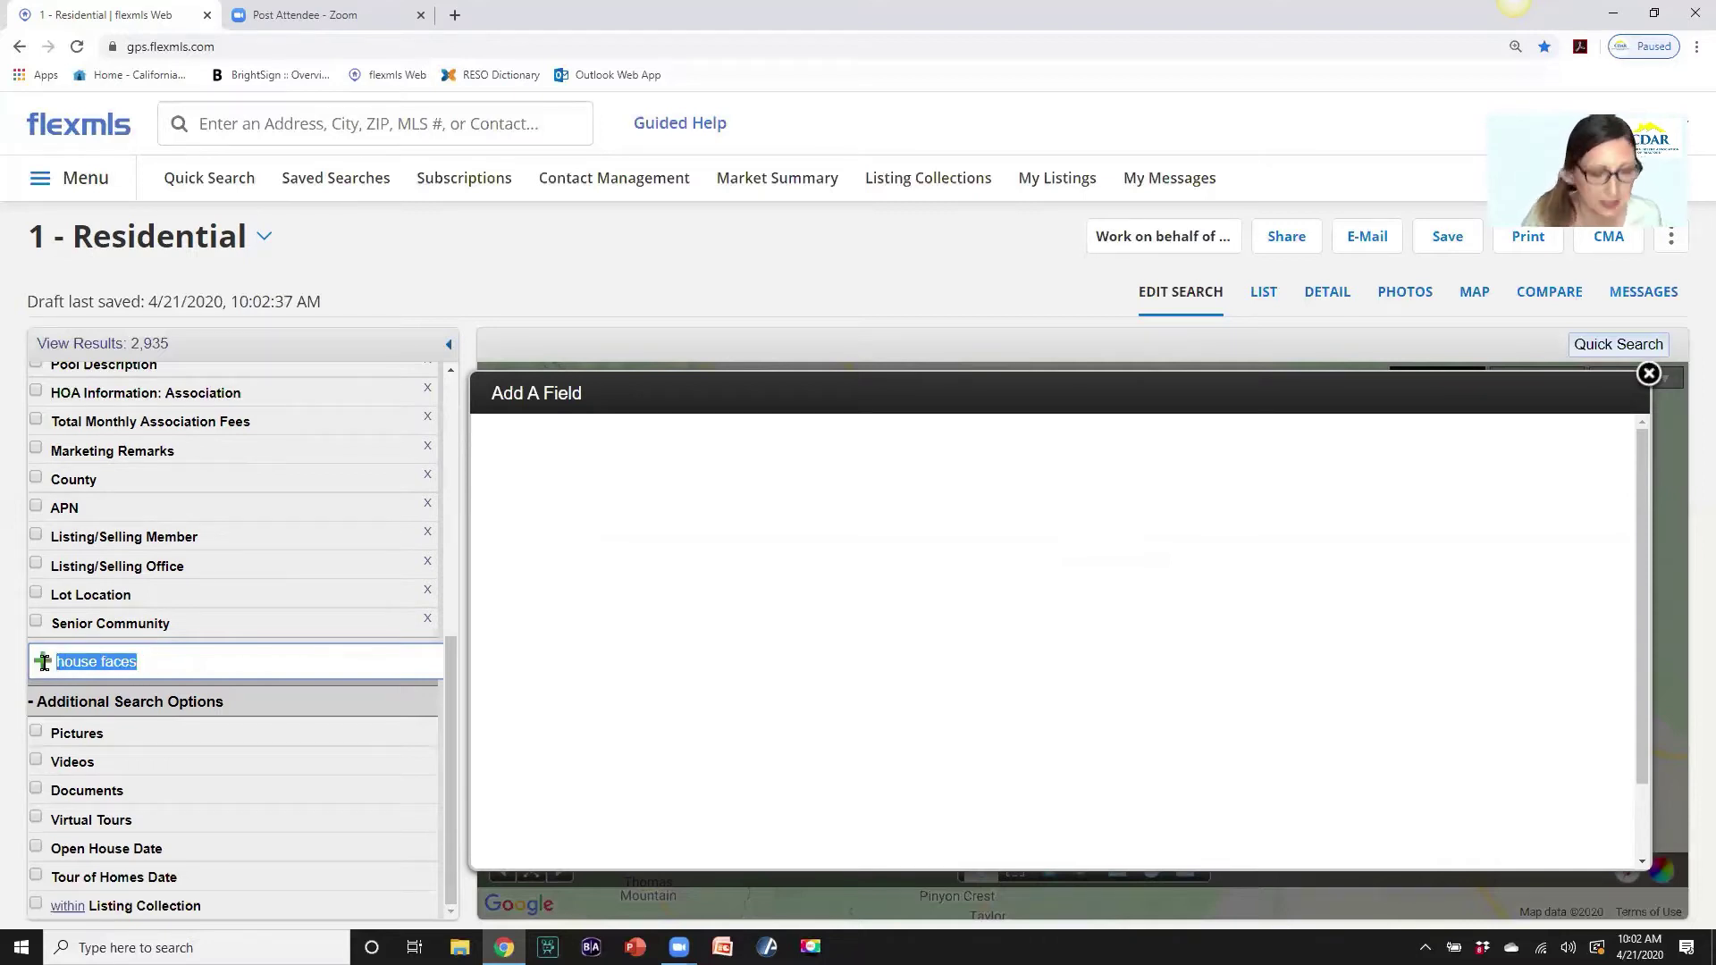
pyautogui.write('fron')
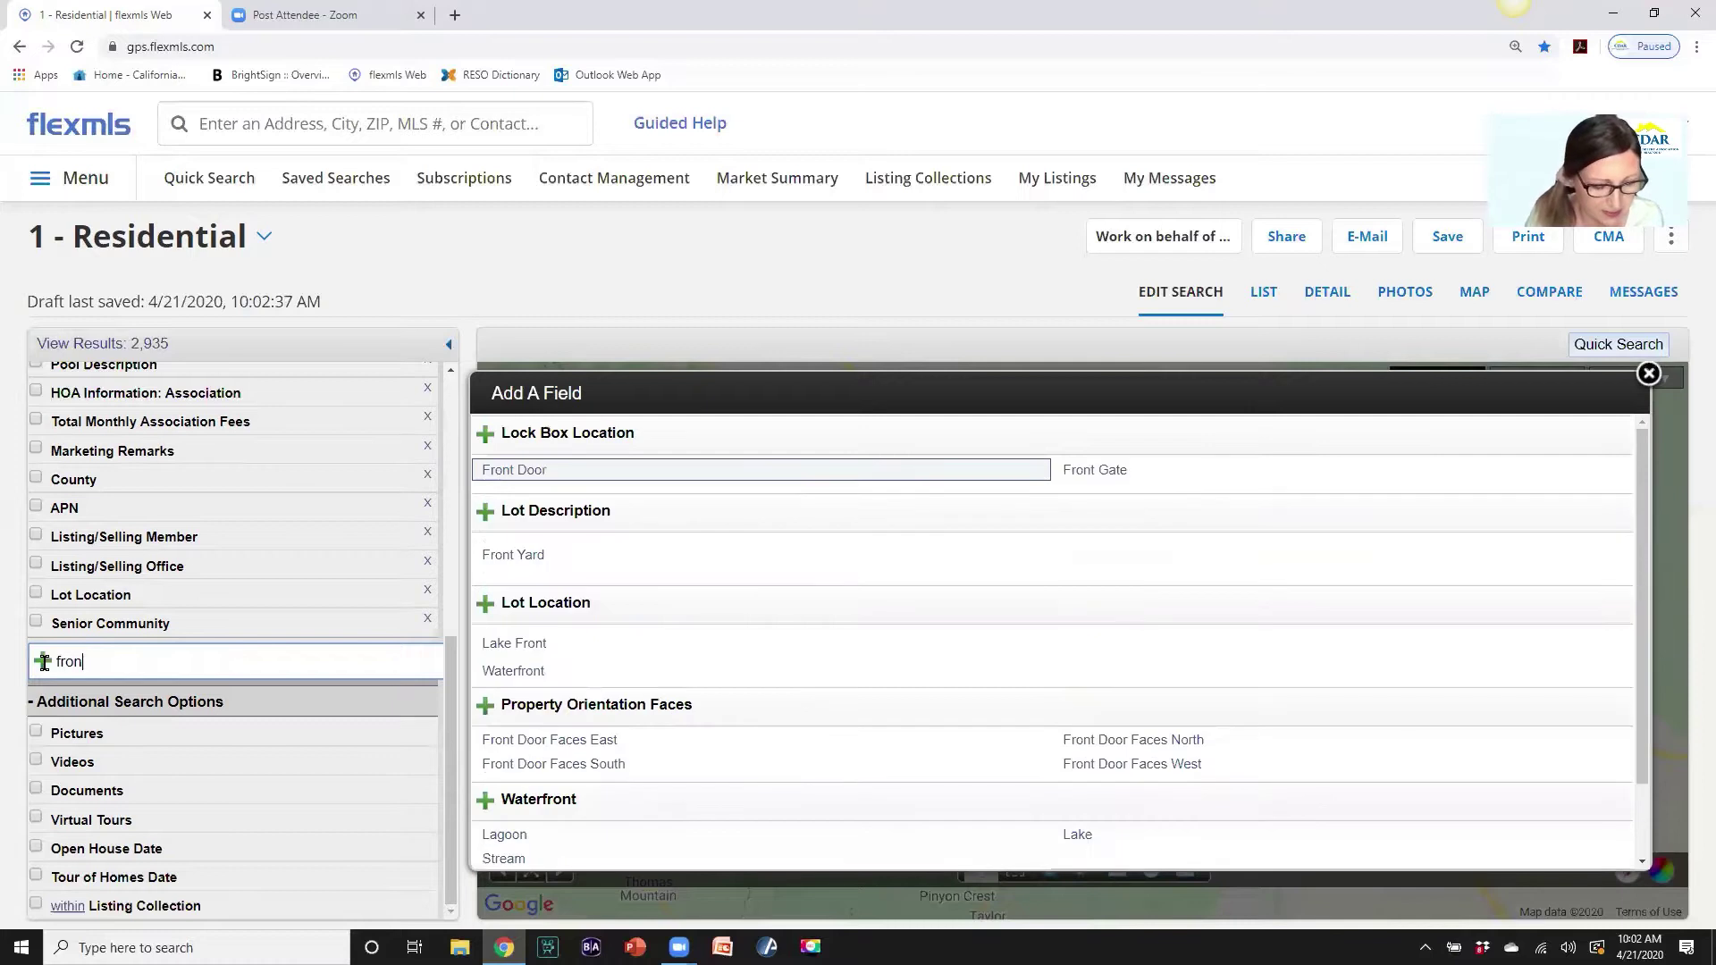
pyautogui.write('t of hou')
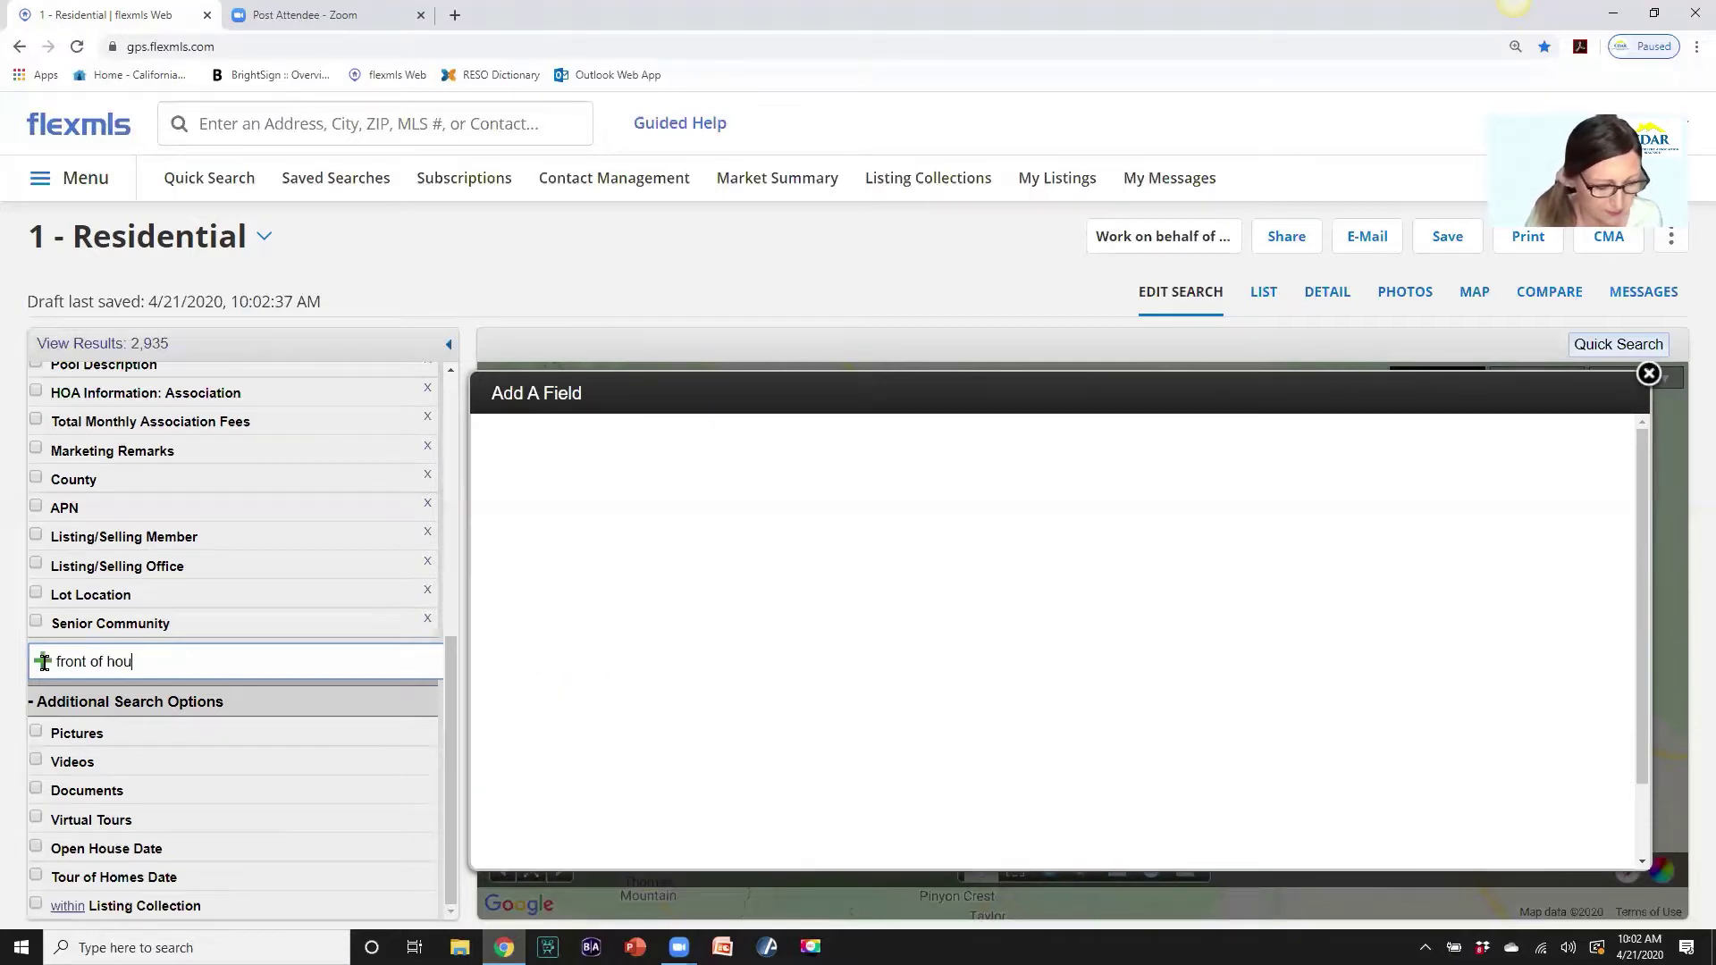
pyautogui.write('se faces')
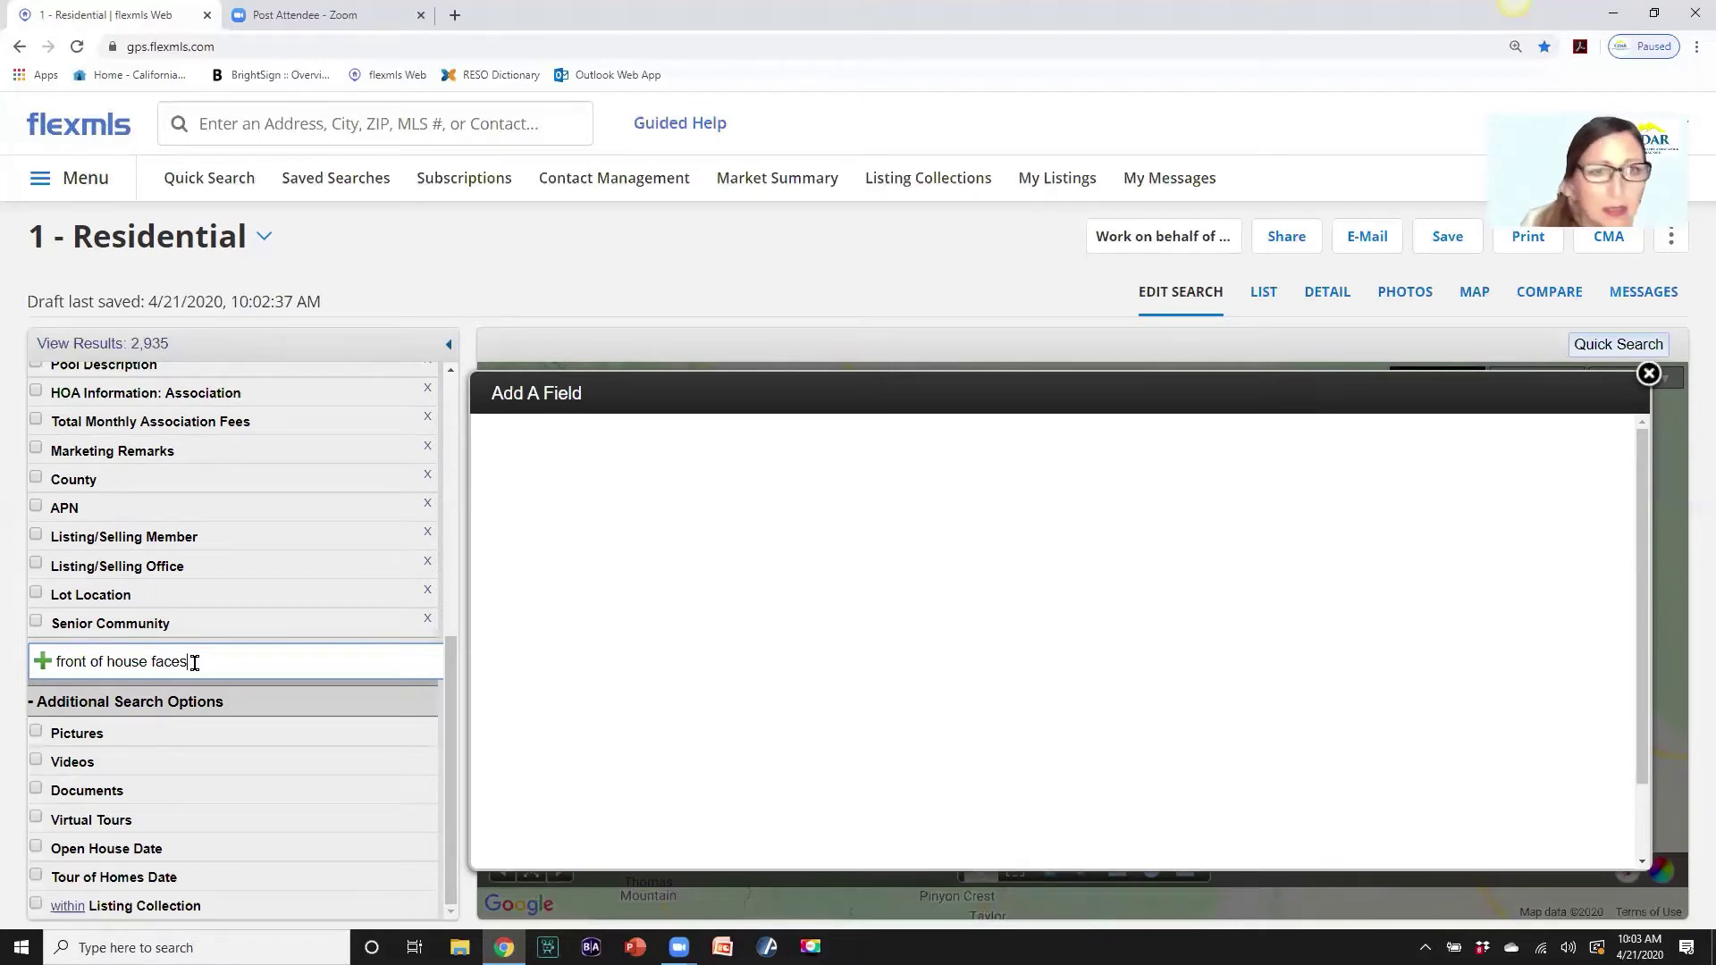
# Search the available fields for "front" and add the whole Property Orientation Faces group to the search.
pyautogui.moveTo(202, 662); pyautogui.dragTo(33, 657)
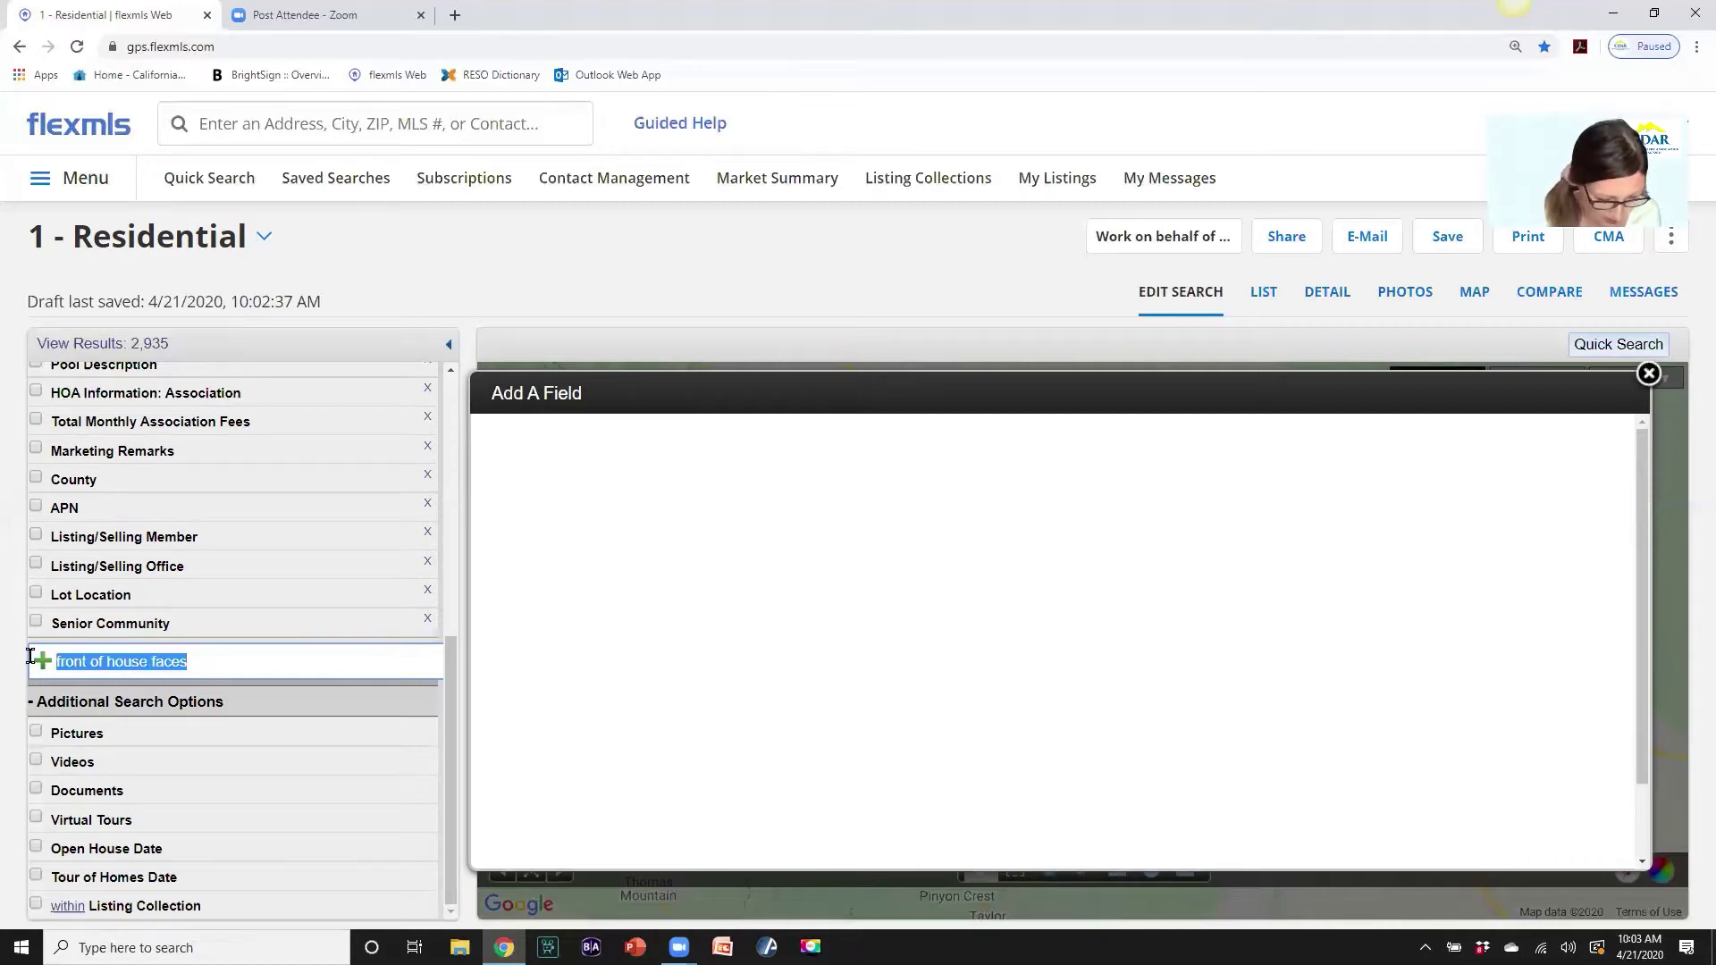
pyautogui.write('front')
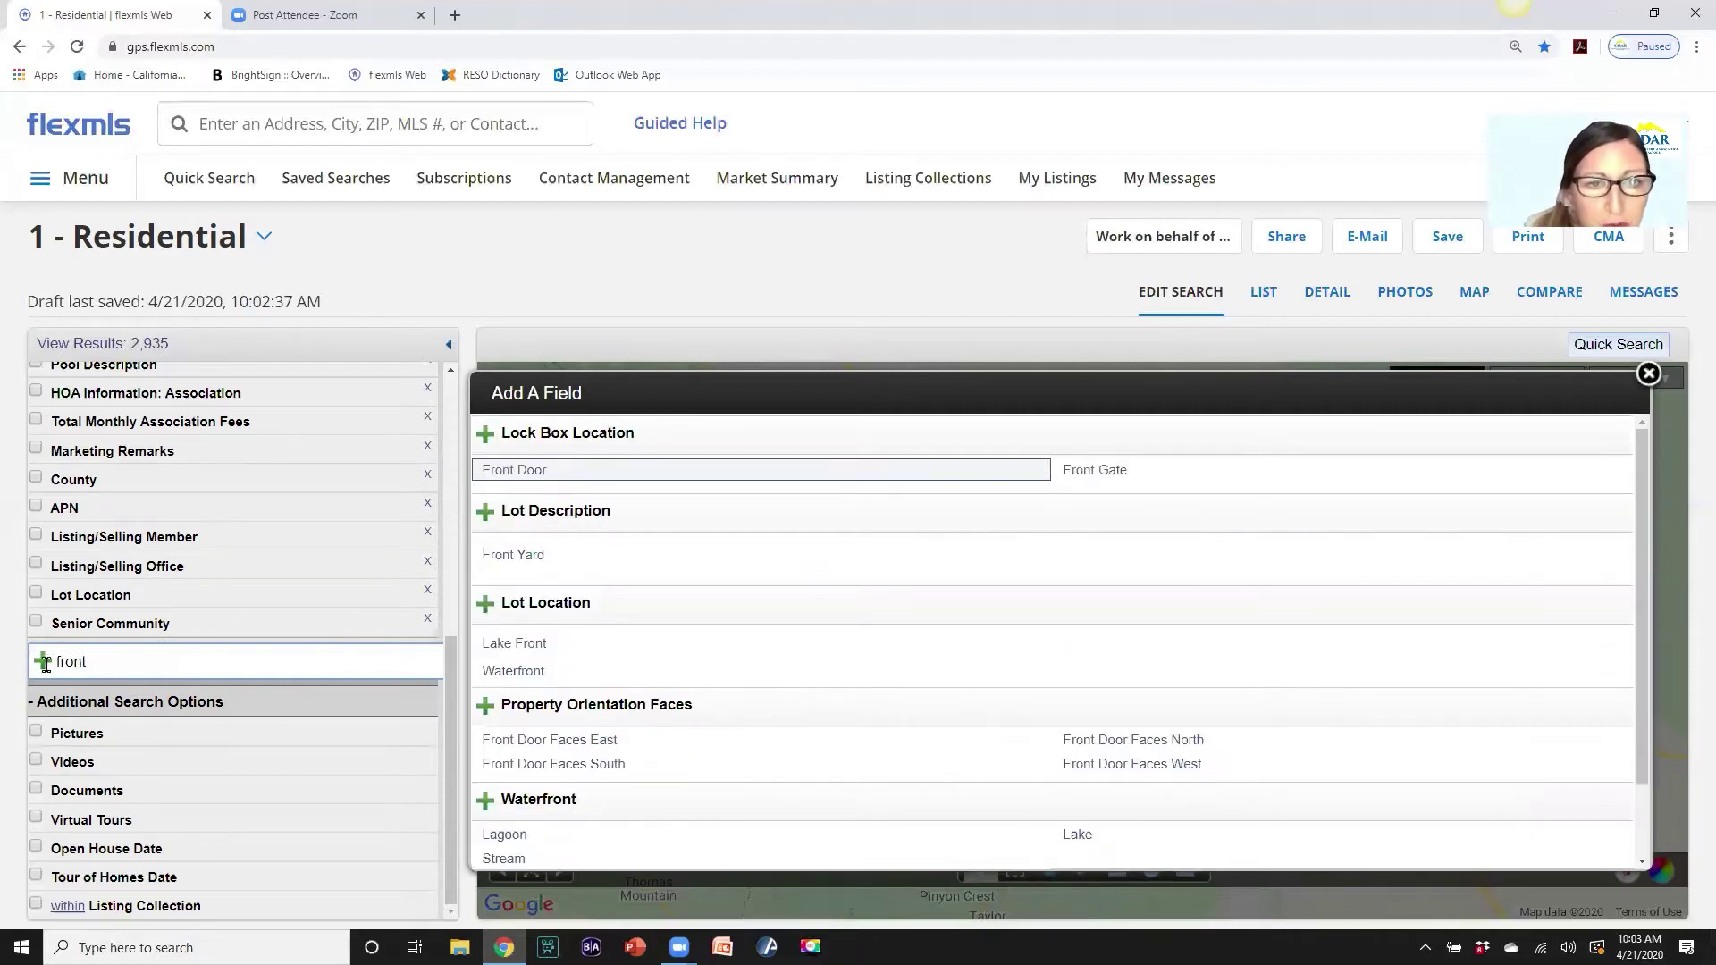
pyautogui.click(501, 713)
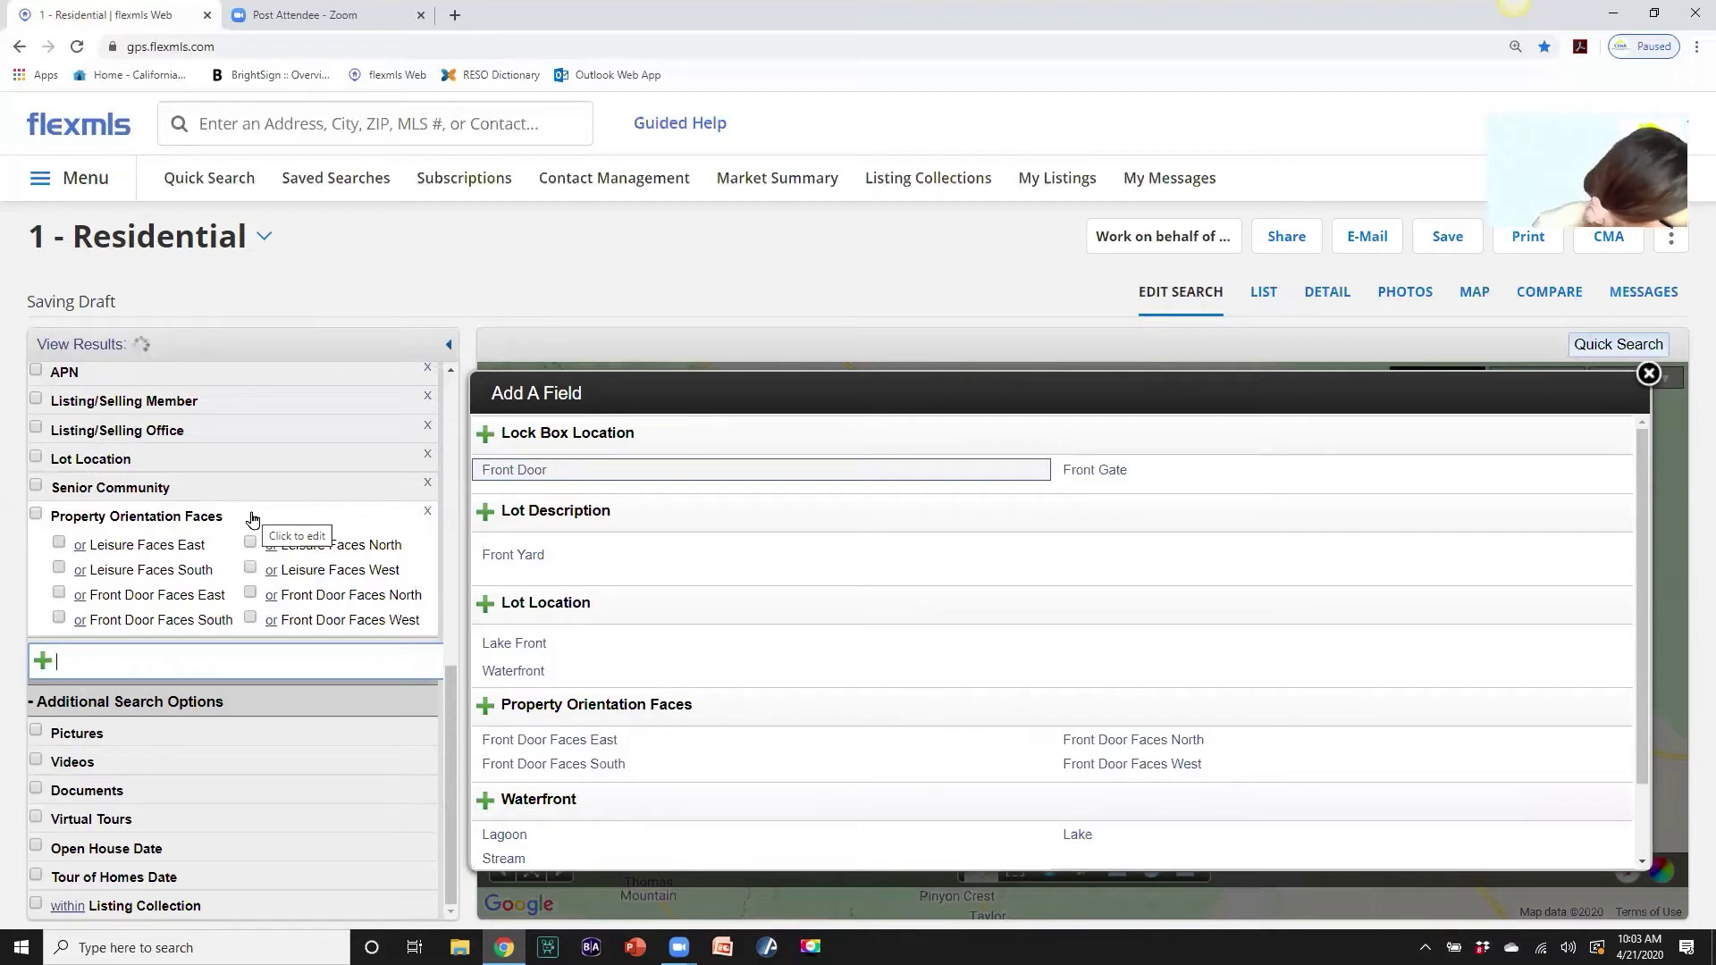
# Find "disability access" among the available fields and add the whole Disability Access group to the search.
pyautogui.click(110, 659)
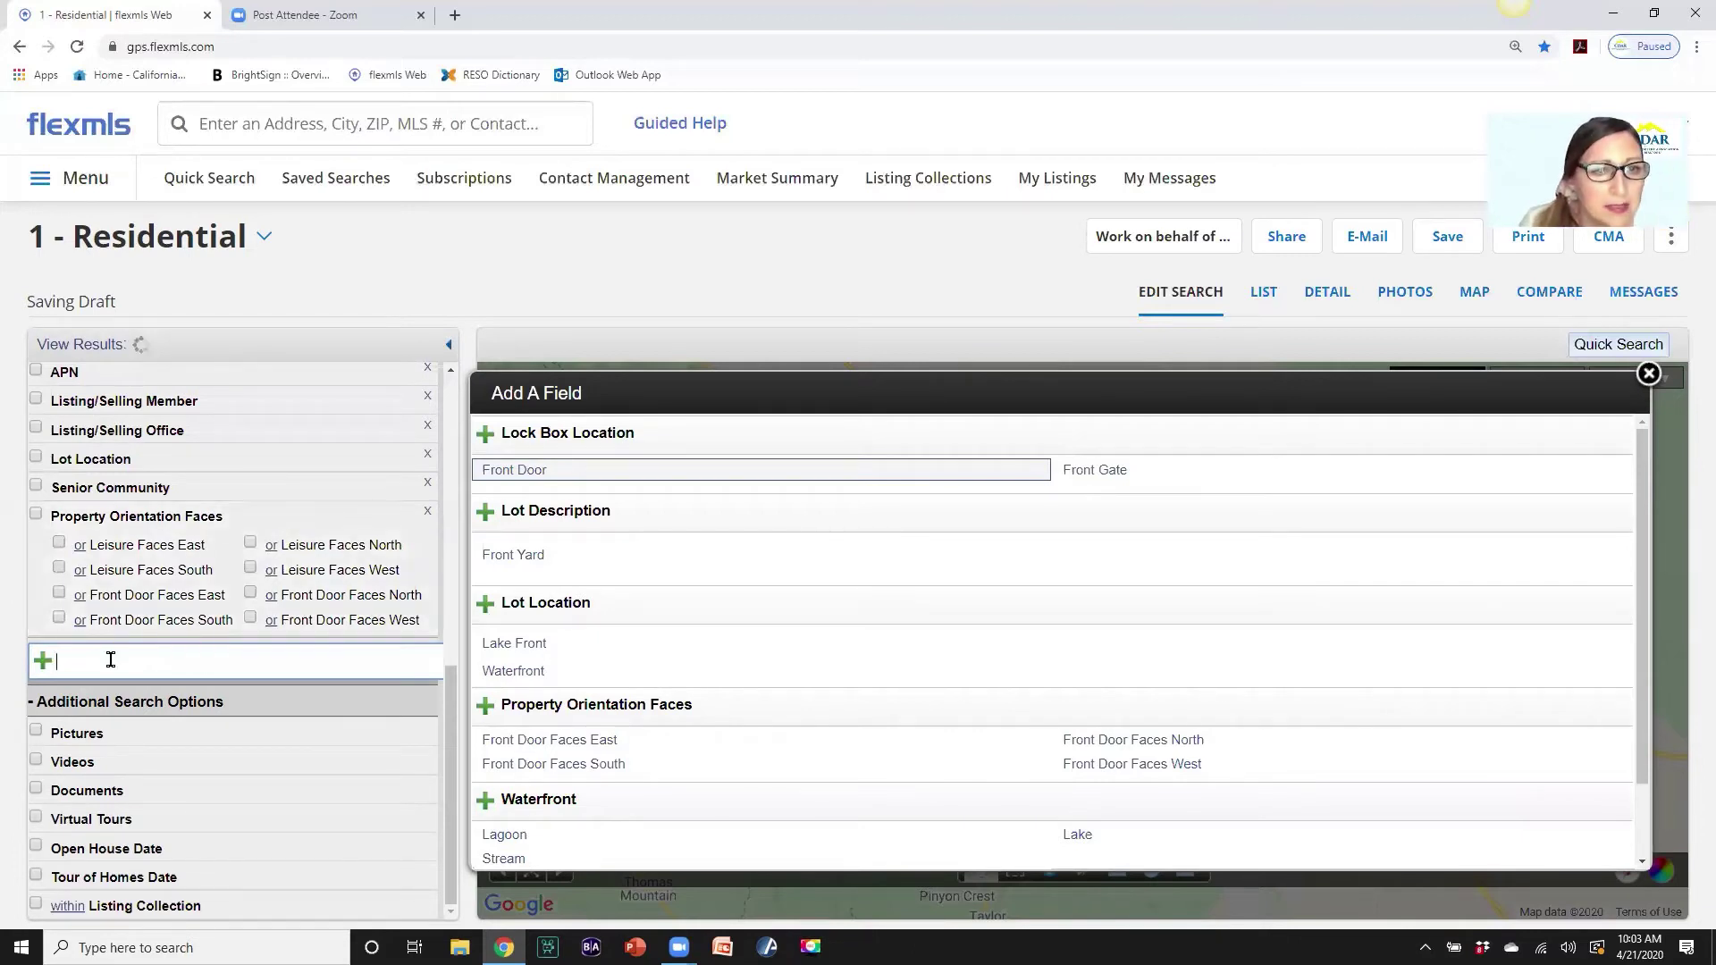
pyautogui.write('dis')
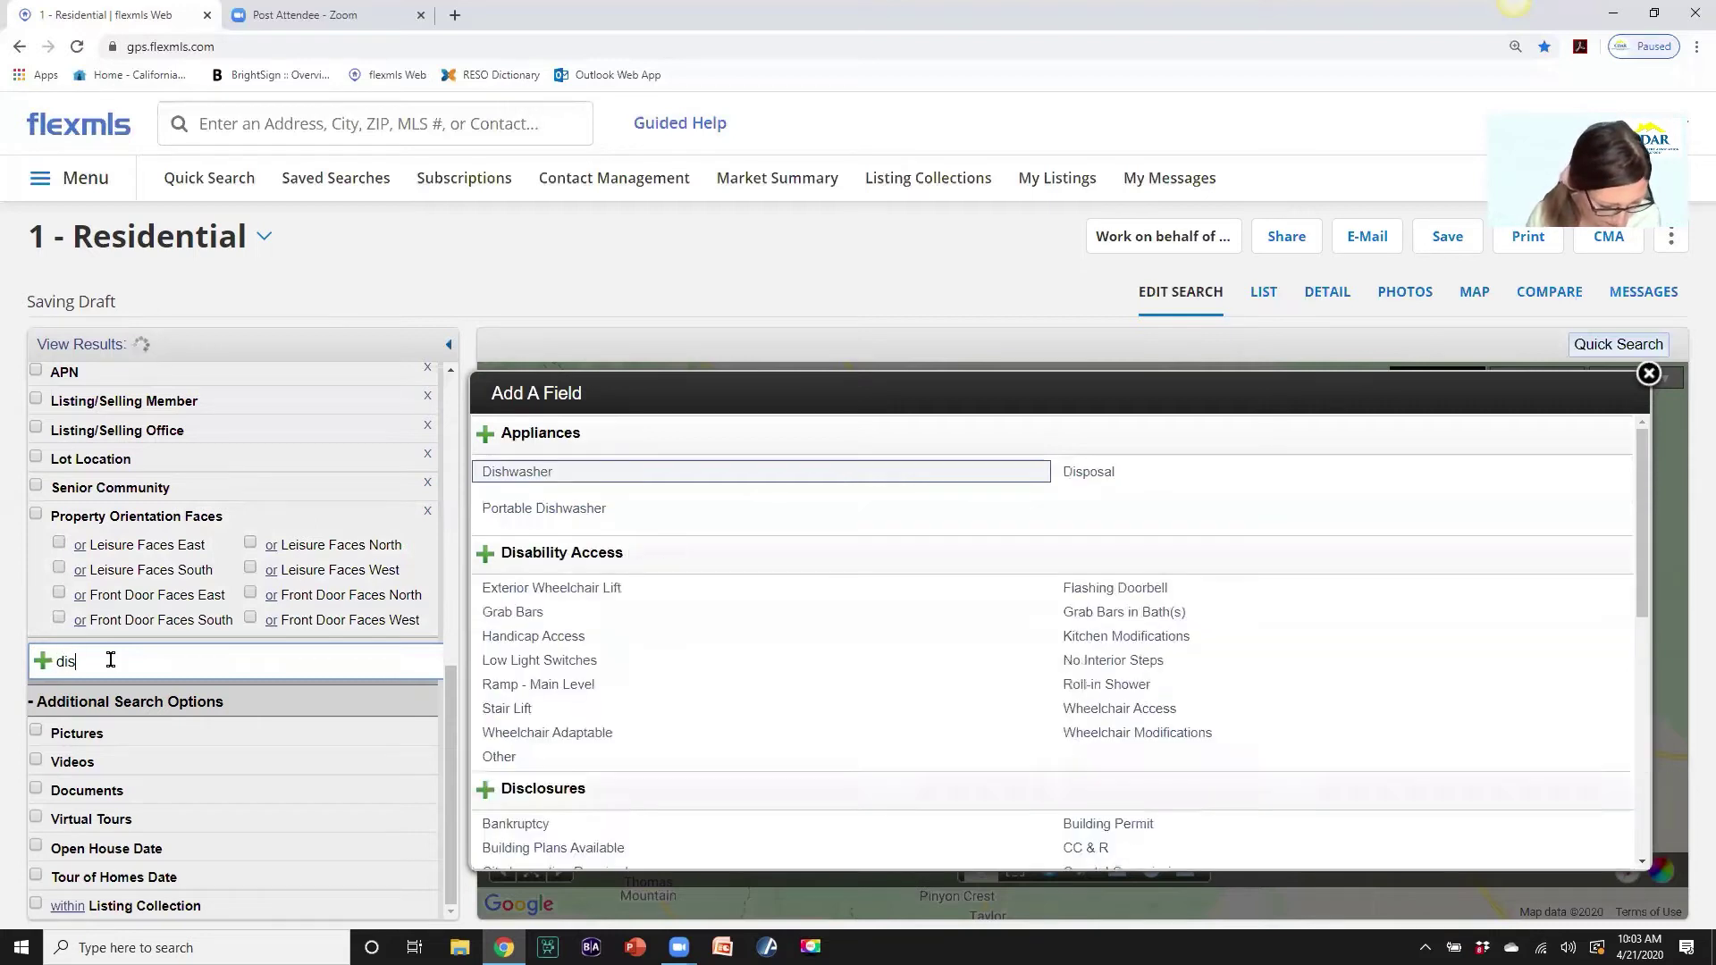
pyautogui.write('ability a')
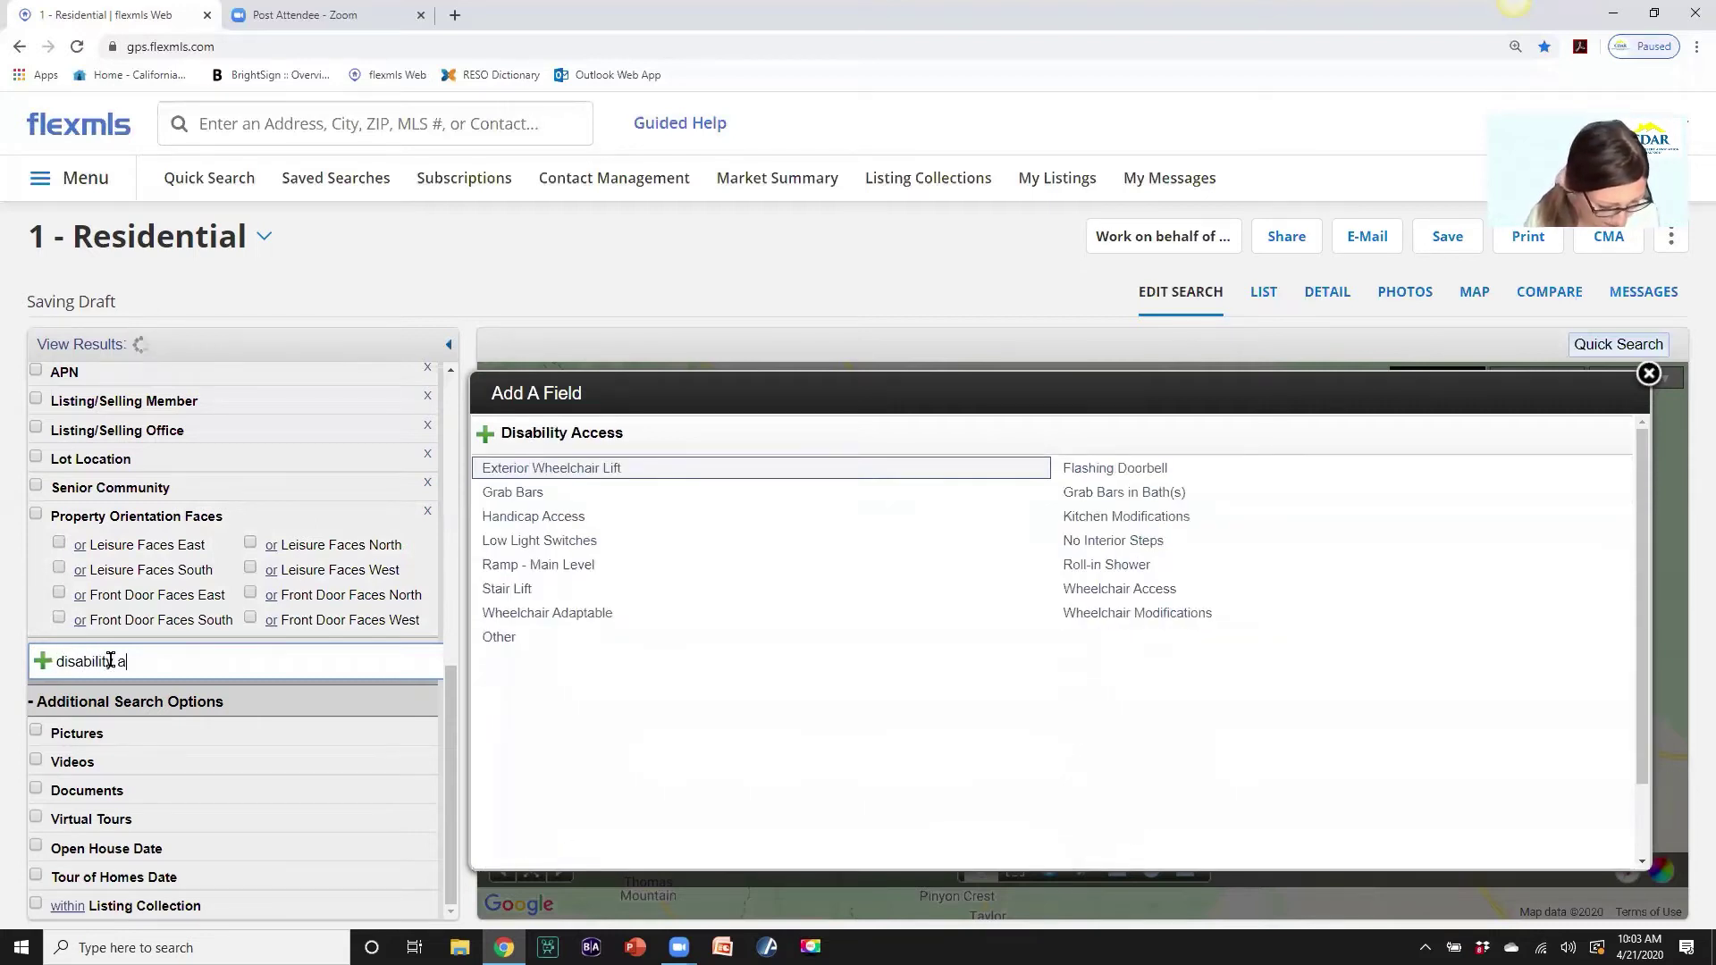
pyautogui.write('ccess')
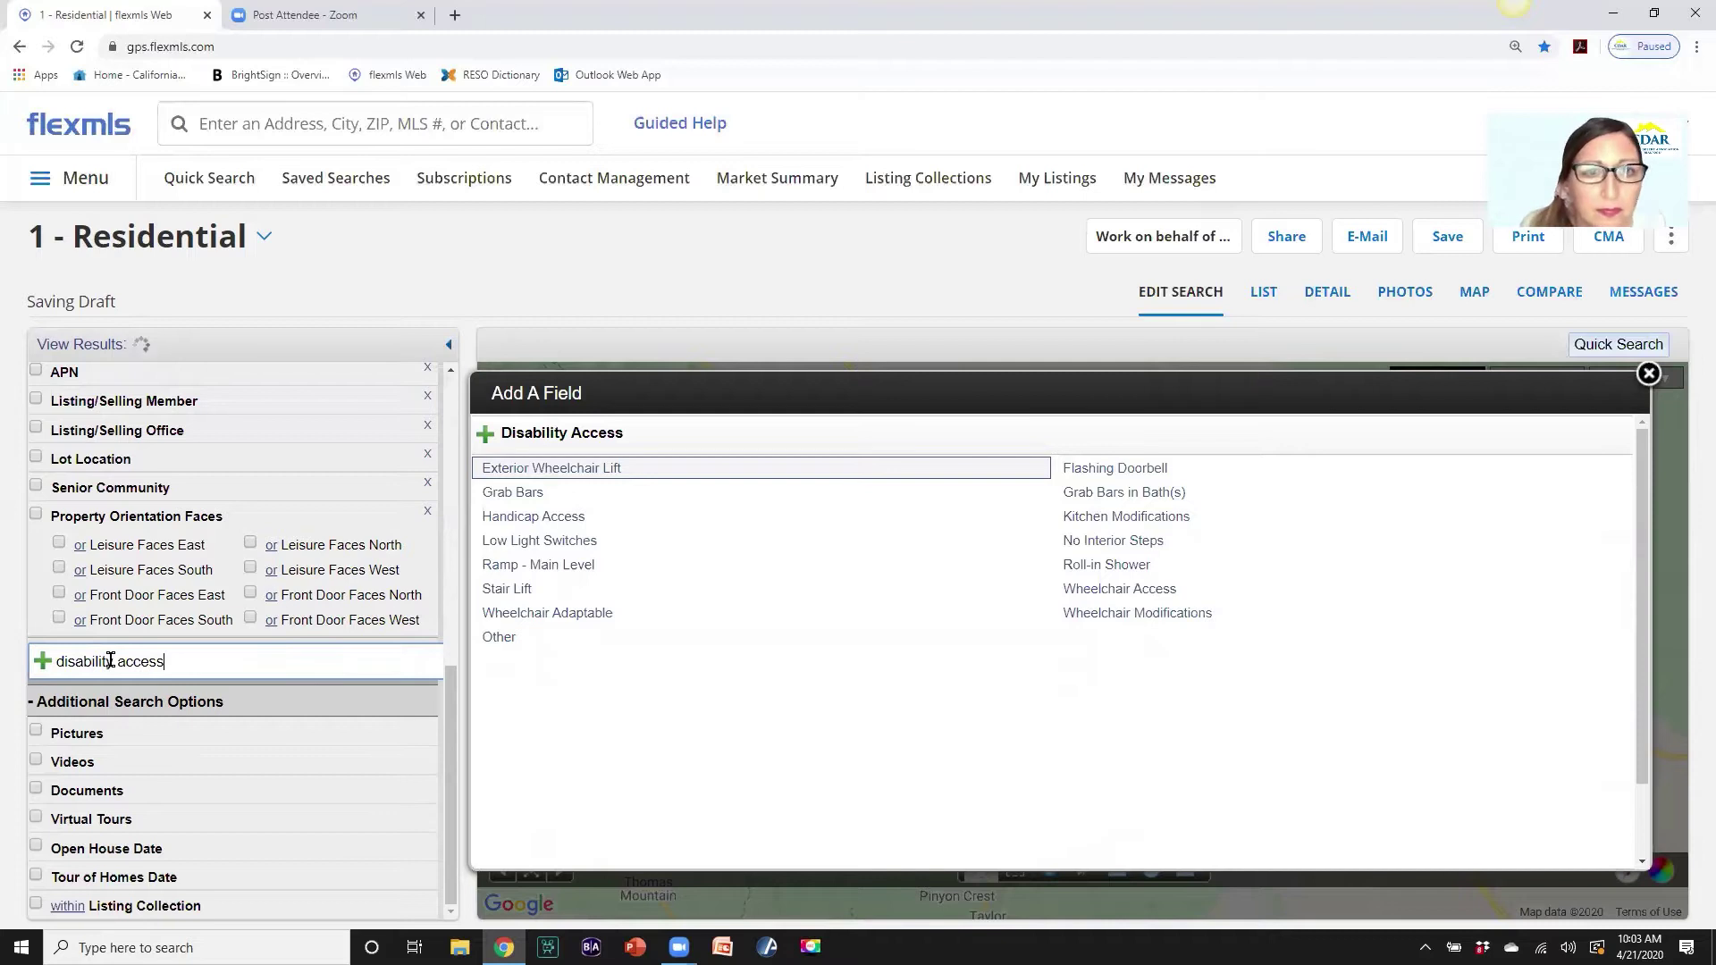
pyautogui.click(518, 438)
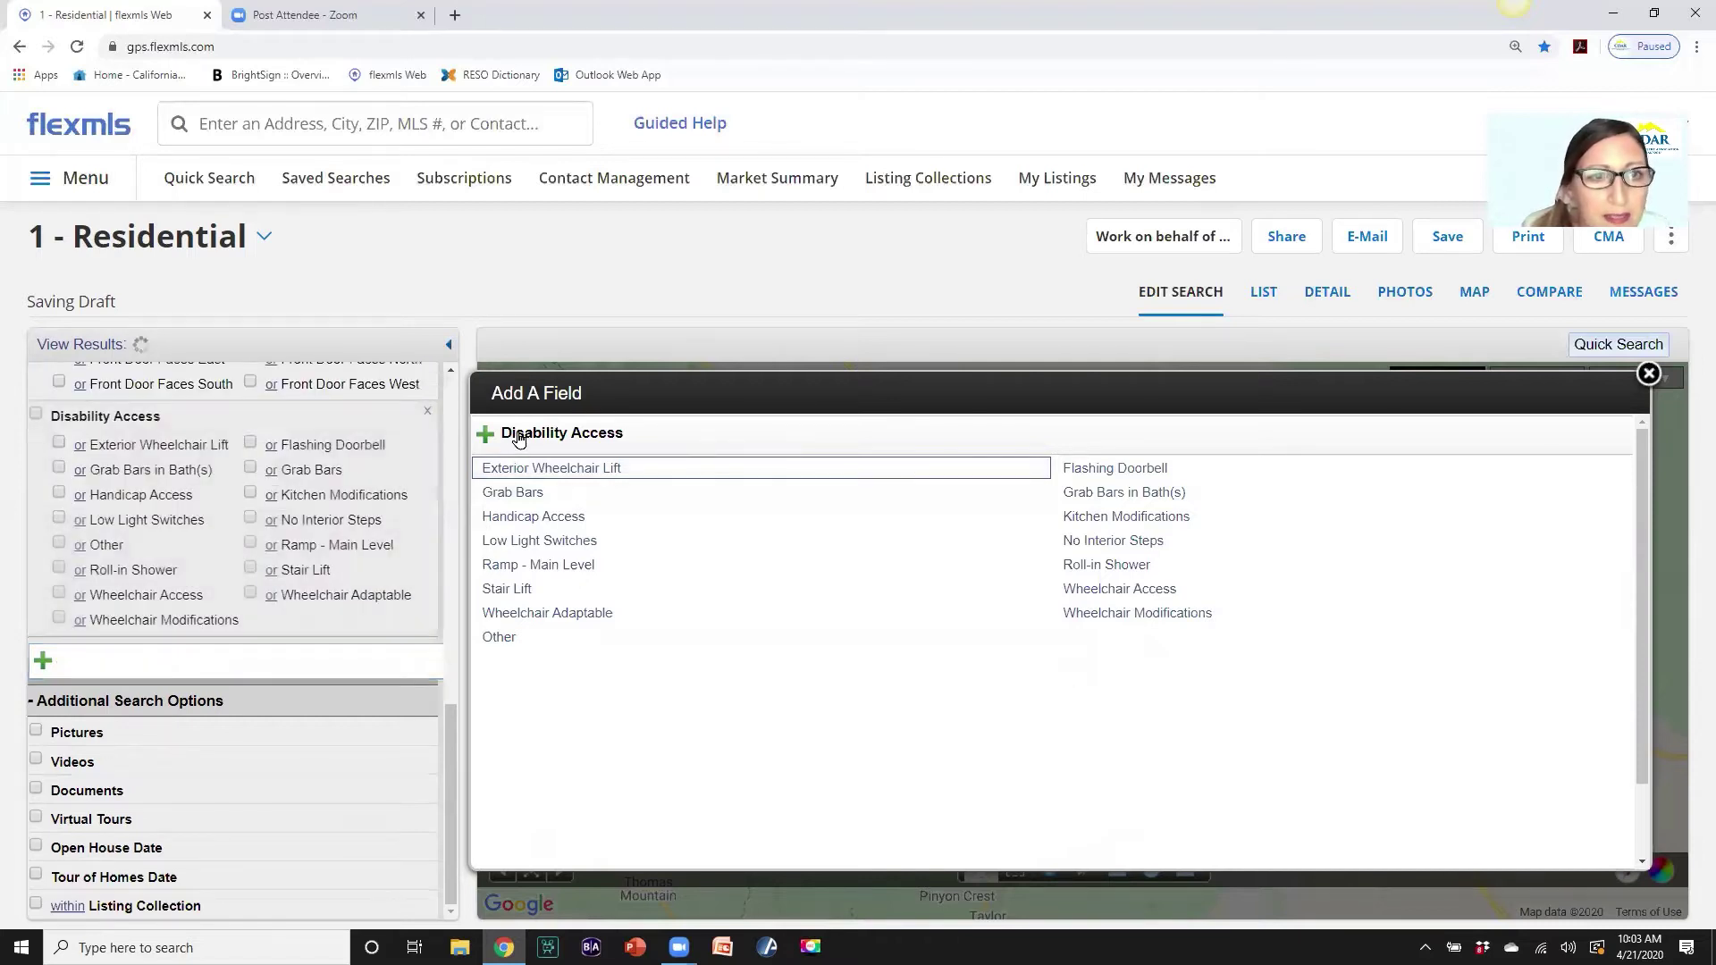
# Look up "casita", add the Casita - Guesthouse field from General Property Information, and close the field list.
pyautogui.click(81, 660)
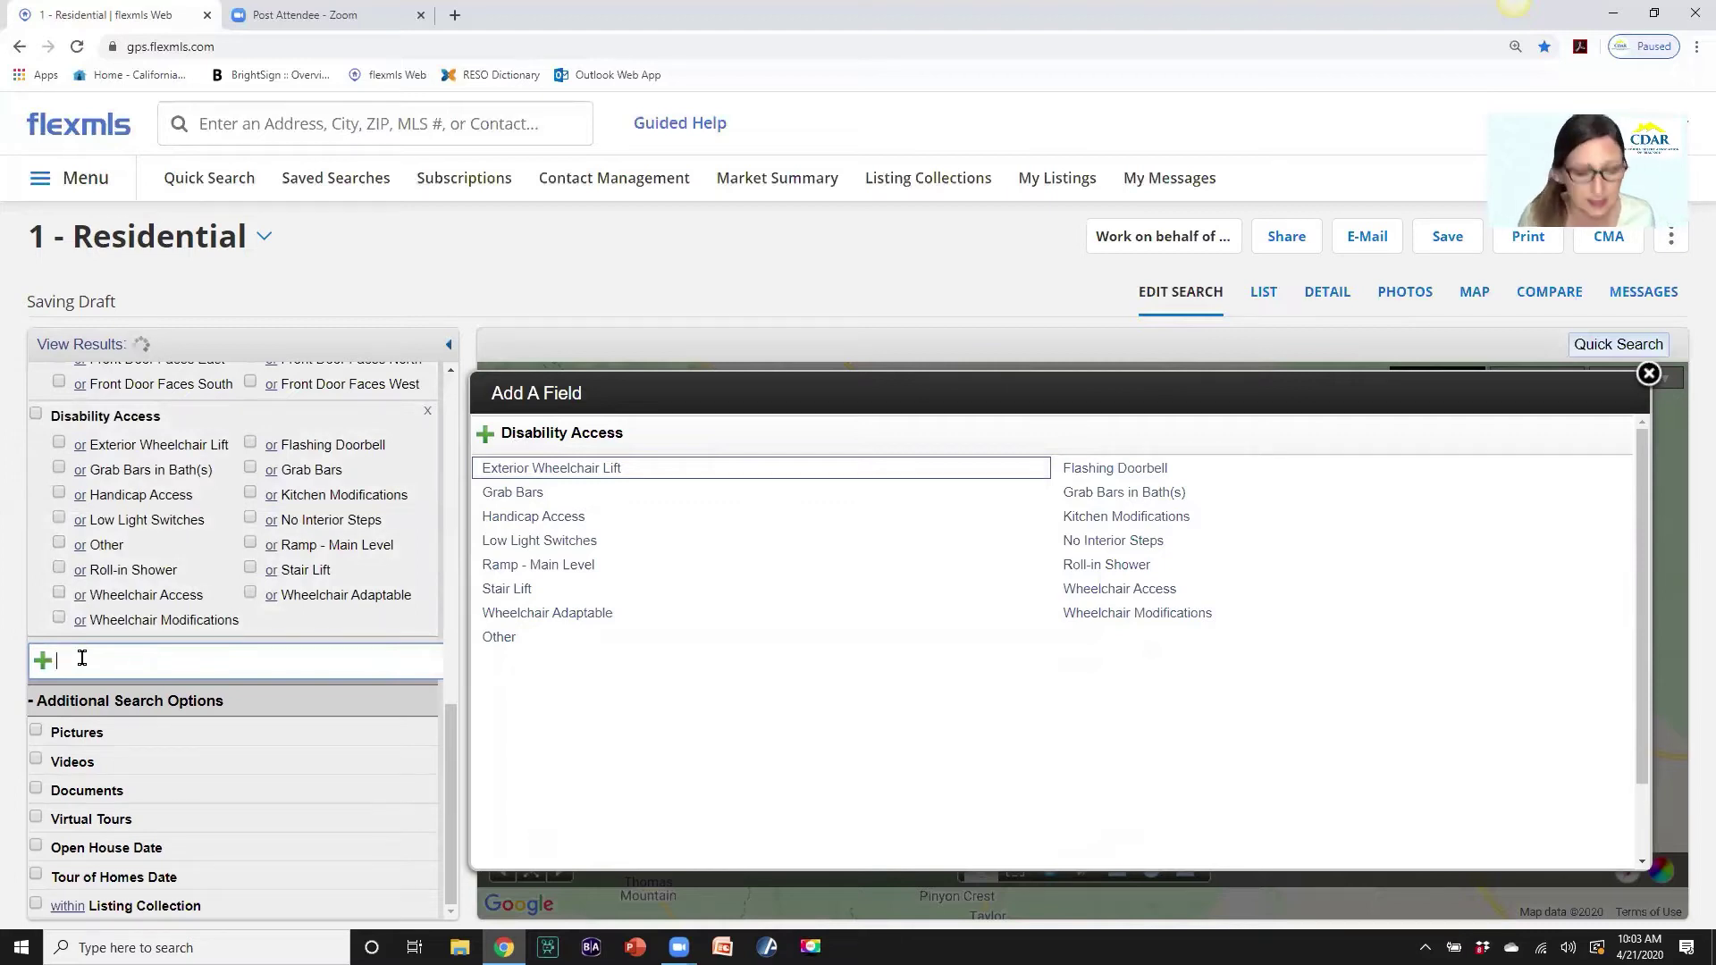
pyautogui.write('casita')
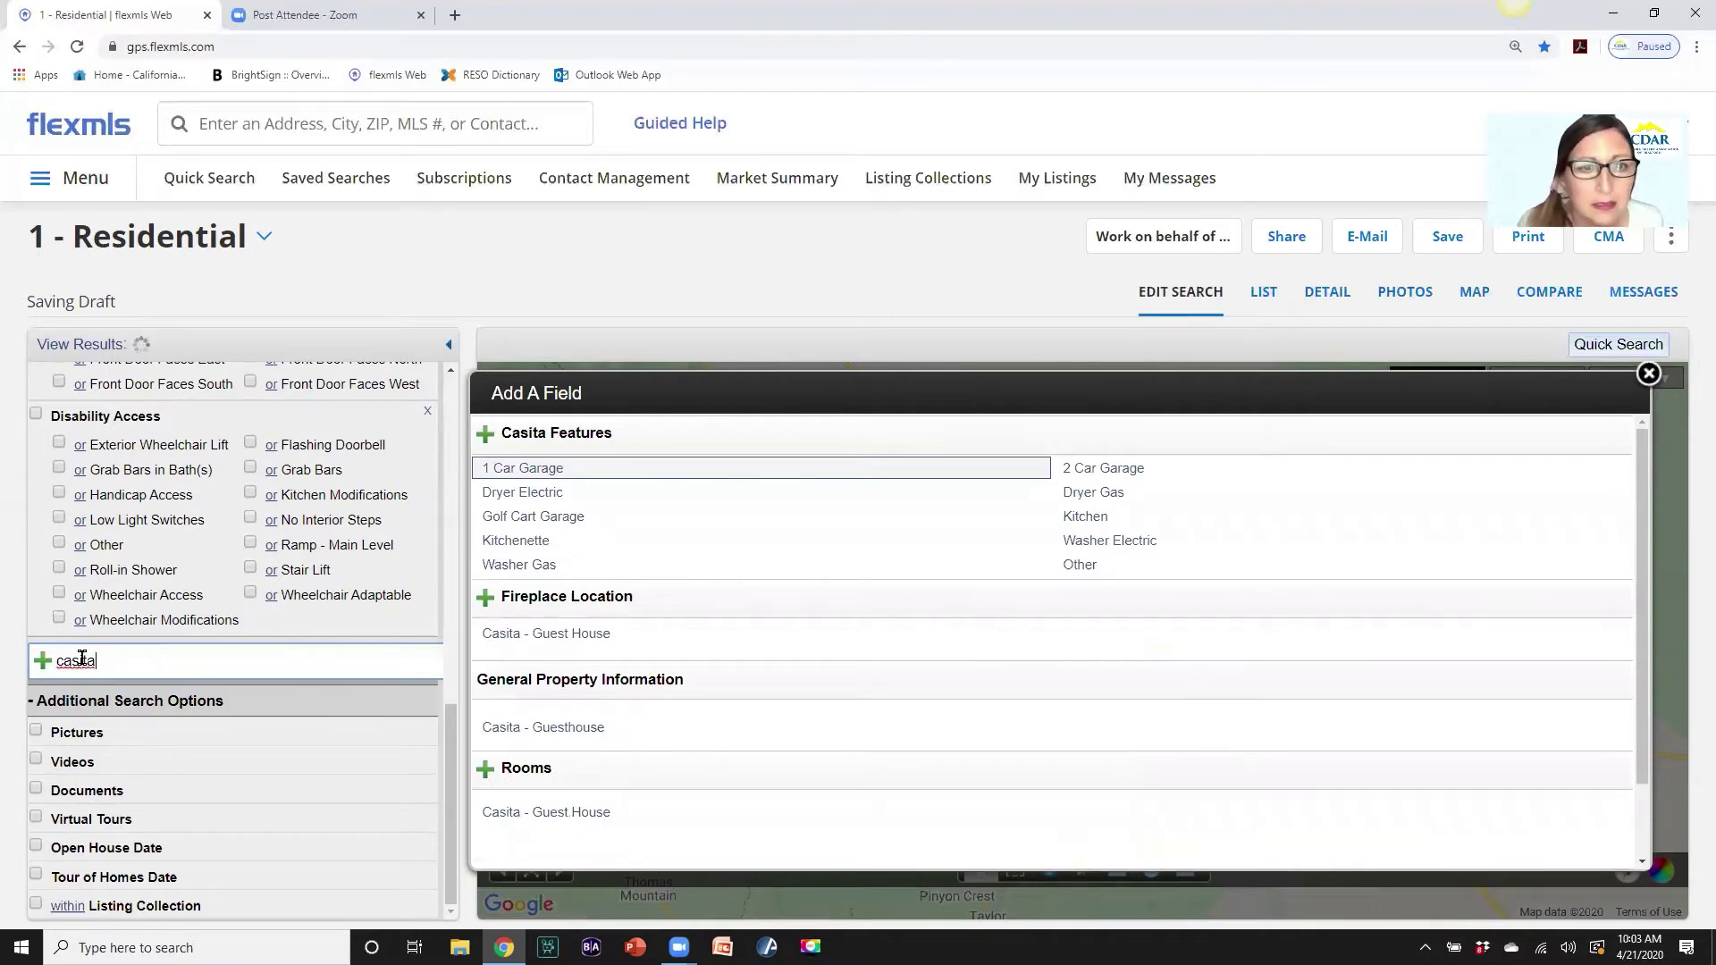
pyautogui.click(507, 725)
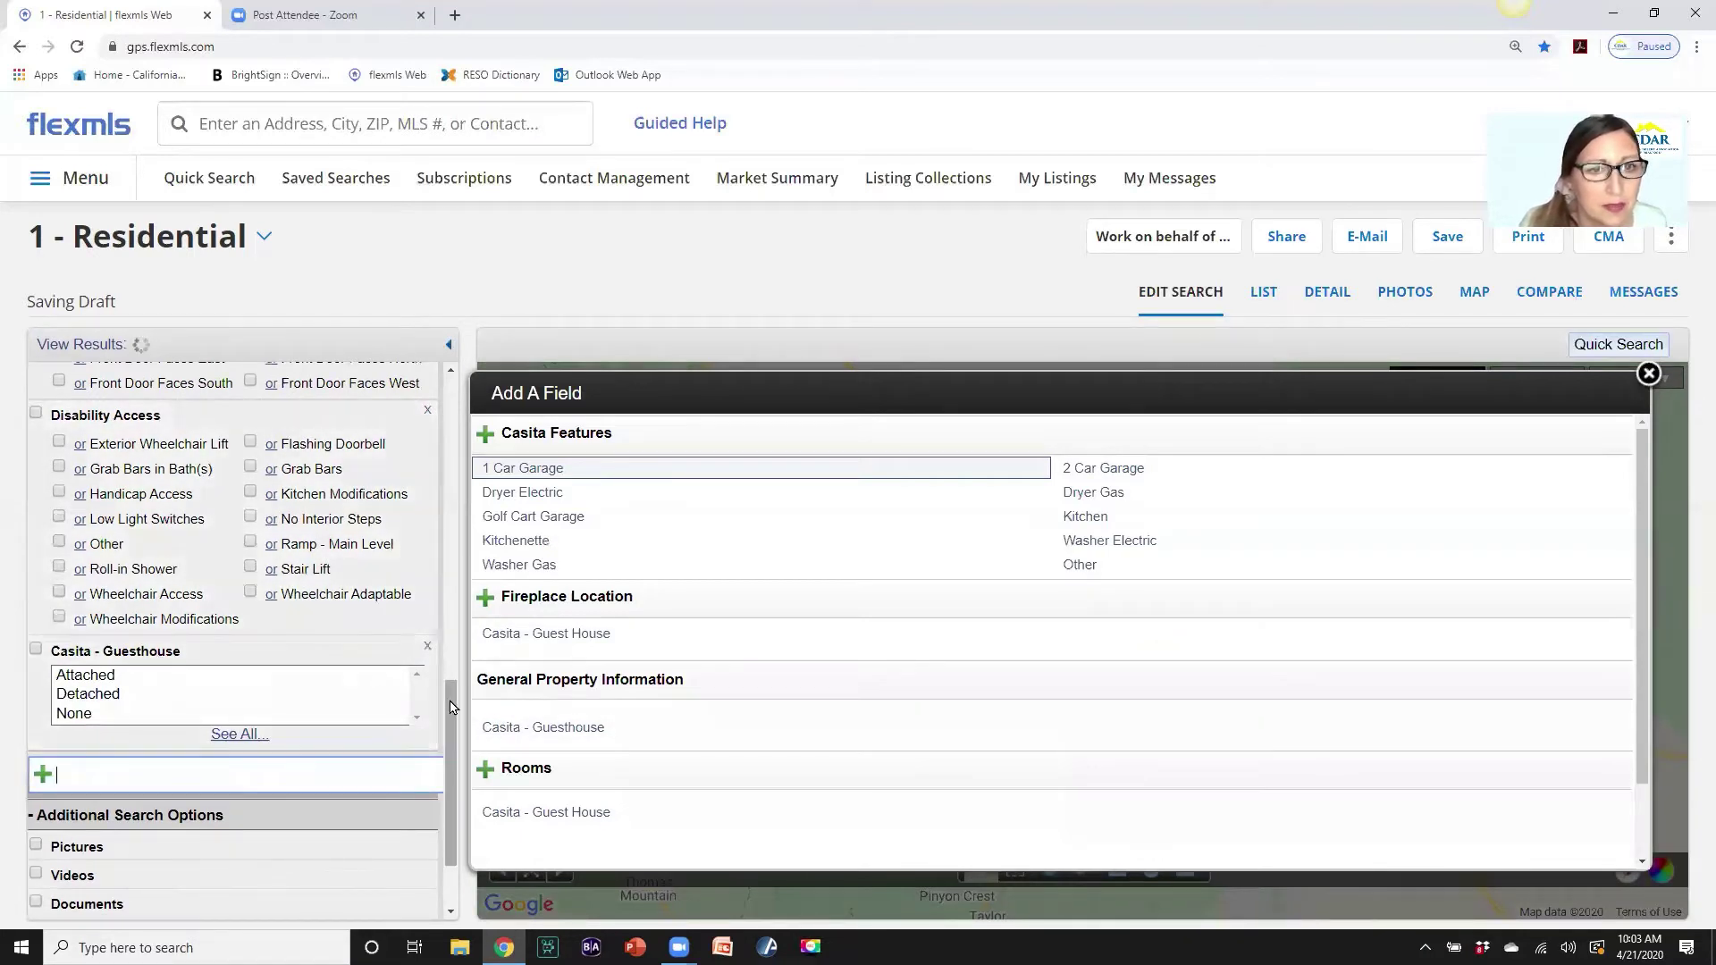
pyautogui.scroll(1, 445, 628)
pyautogui.scroll(3, 445, 628)
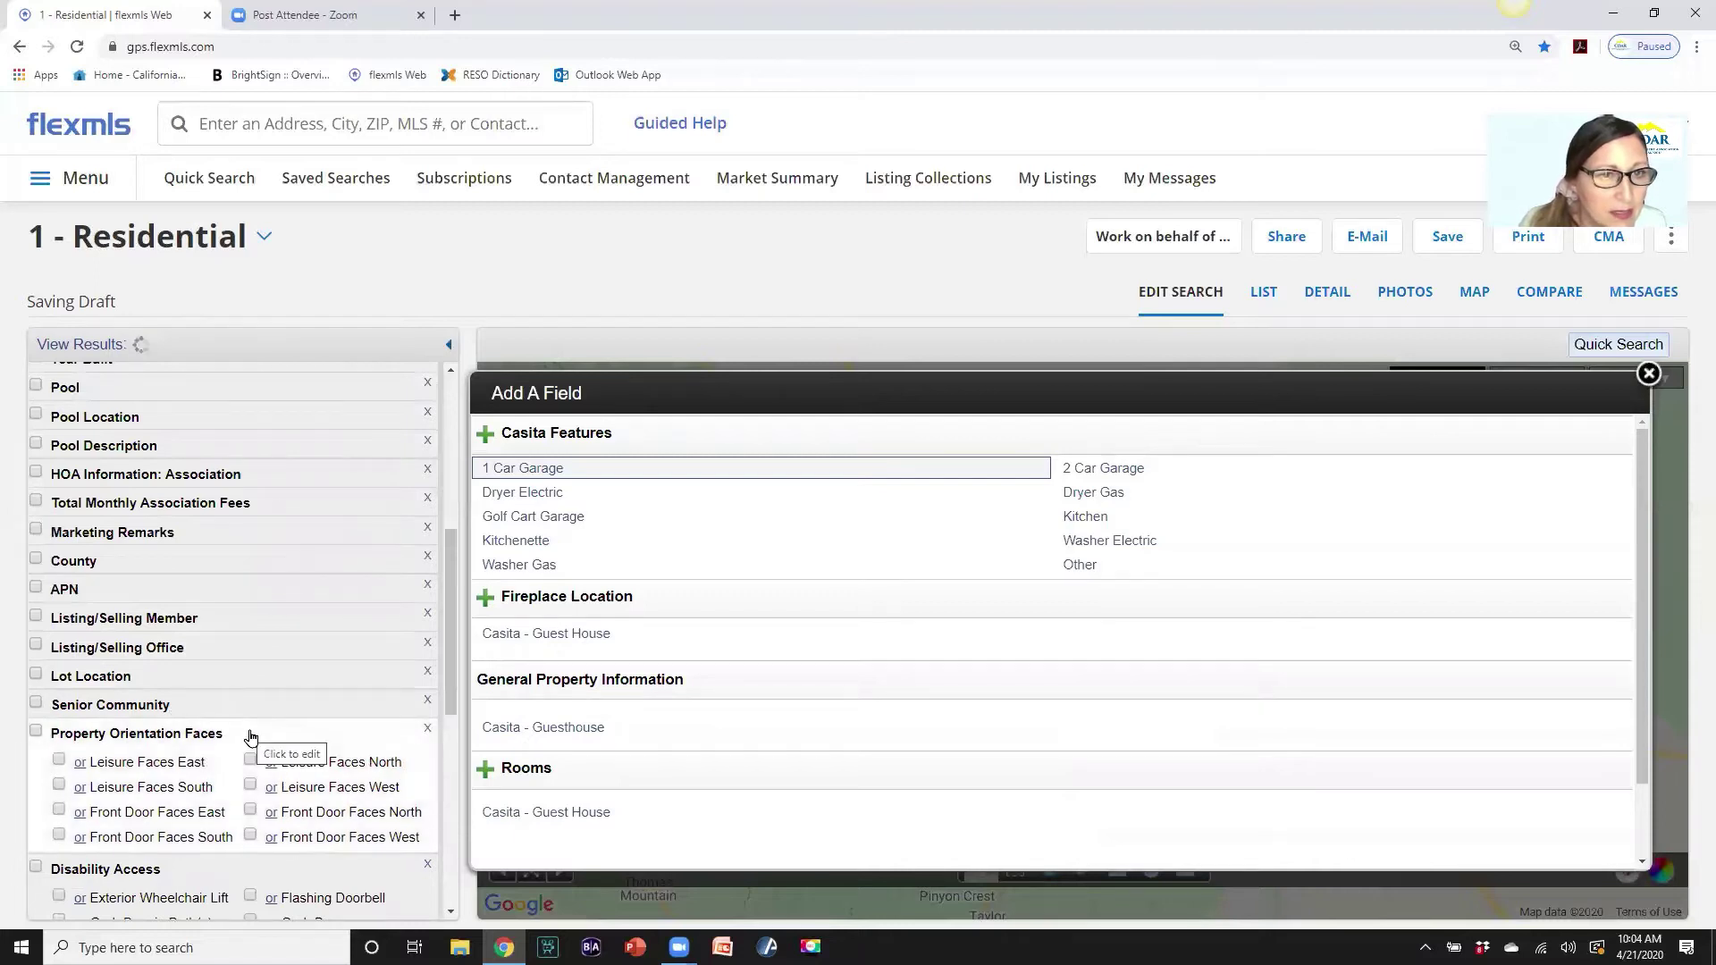
pyautogui.click(190, 733)
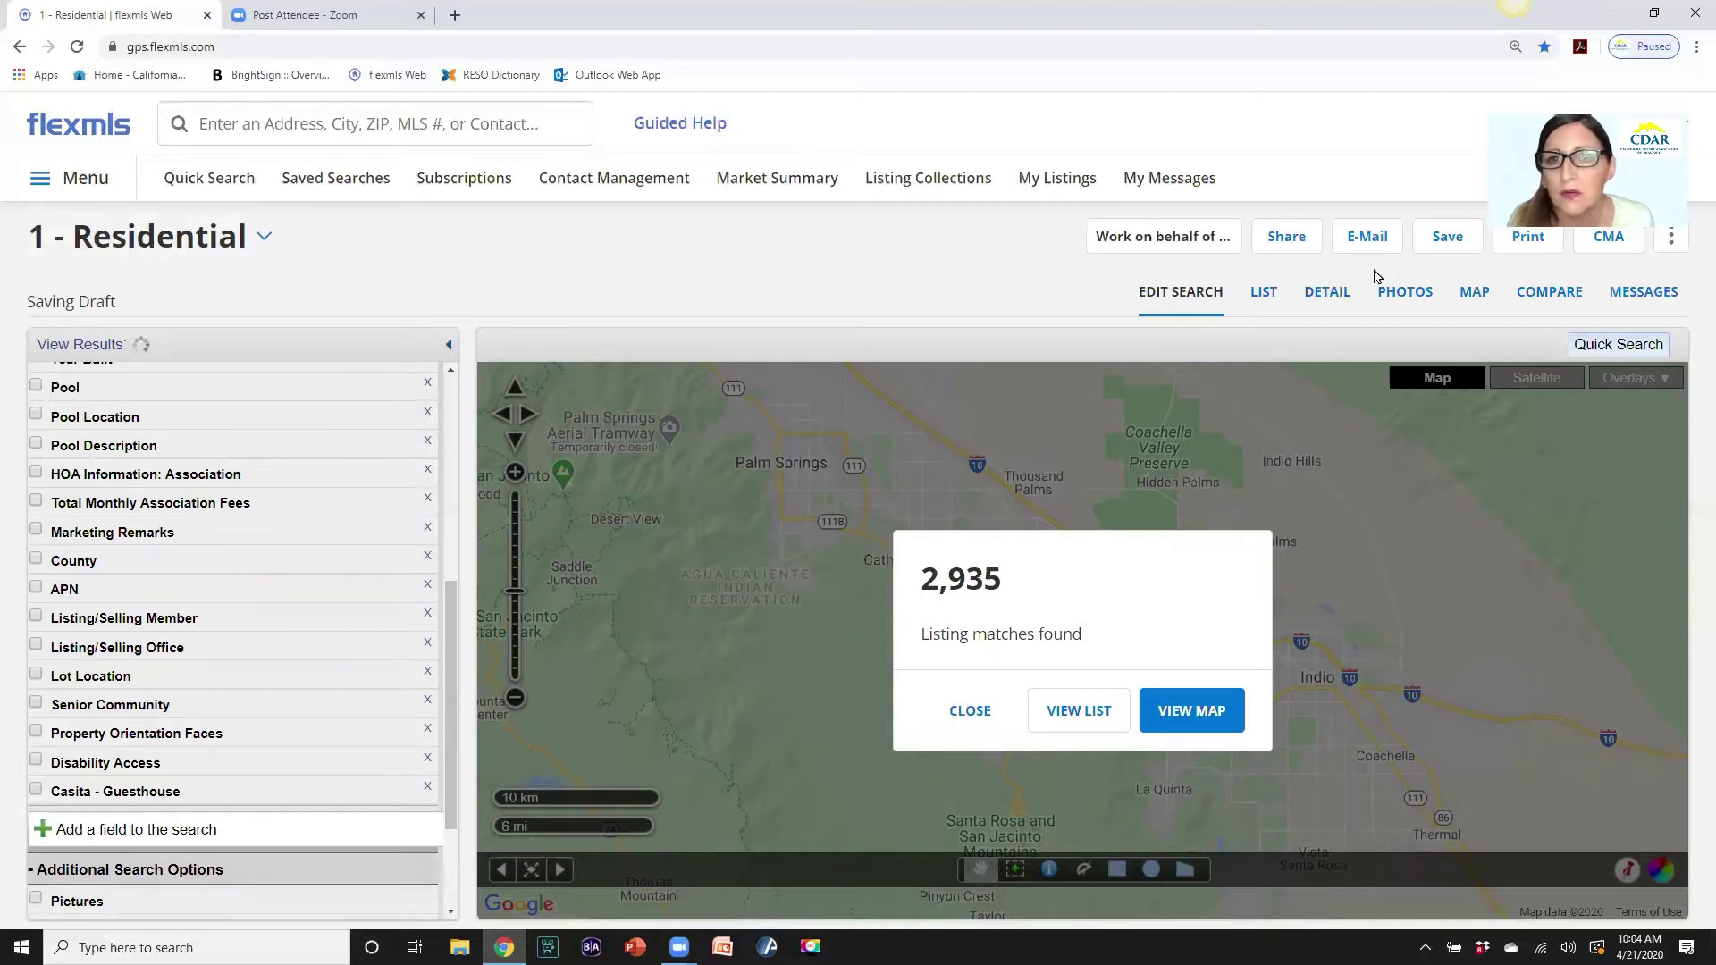
# Save the customized search as a new quick search template named "1 - Residential Fields" with the default 1 - Residential view.
pyautogui.click(1442, 243)
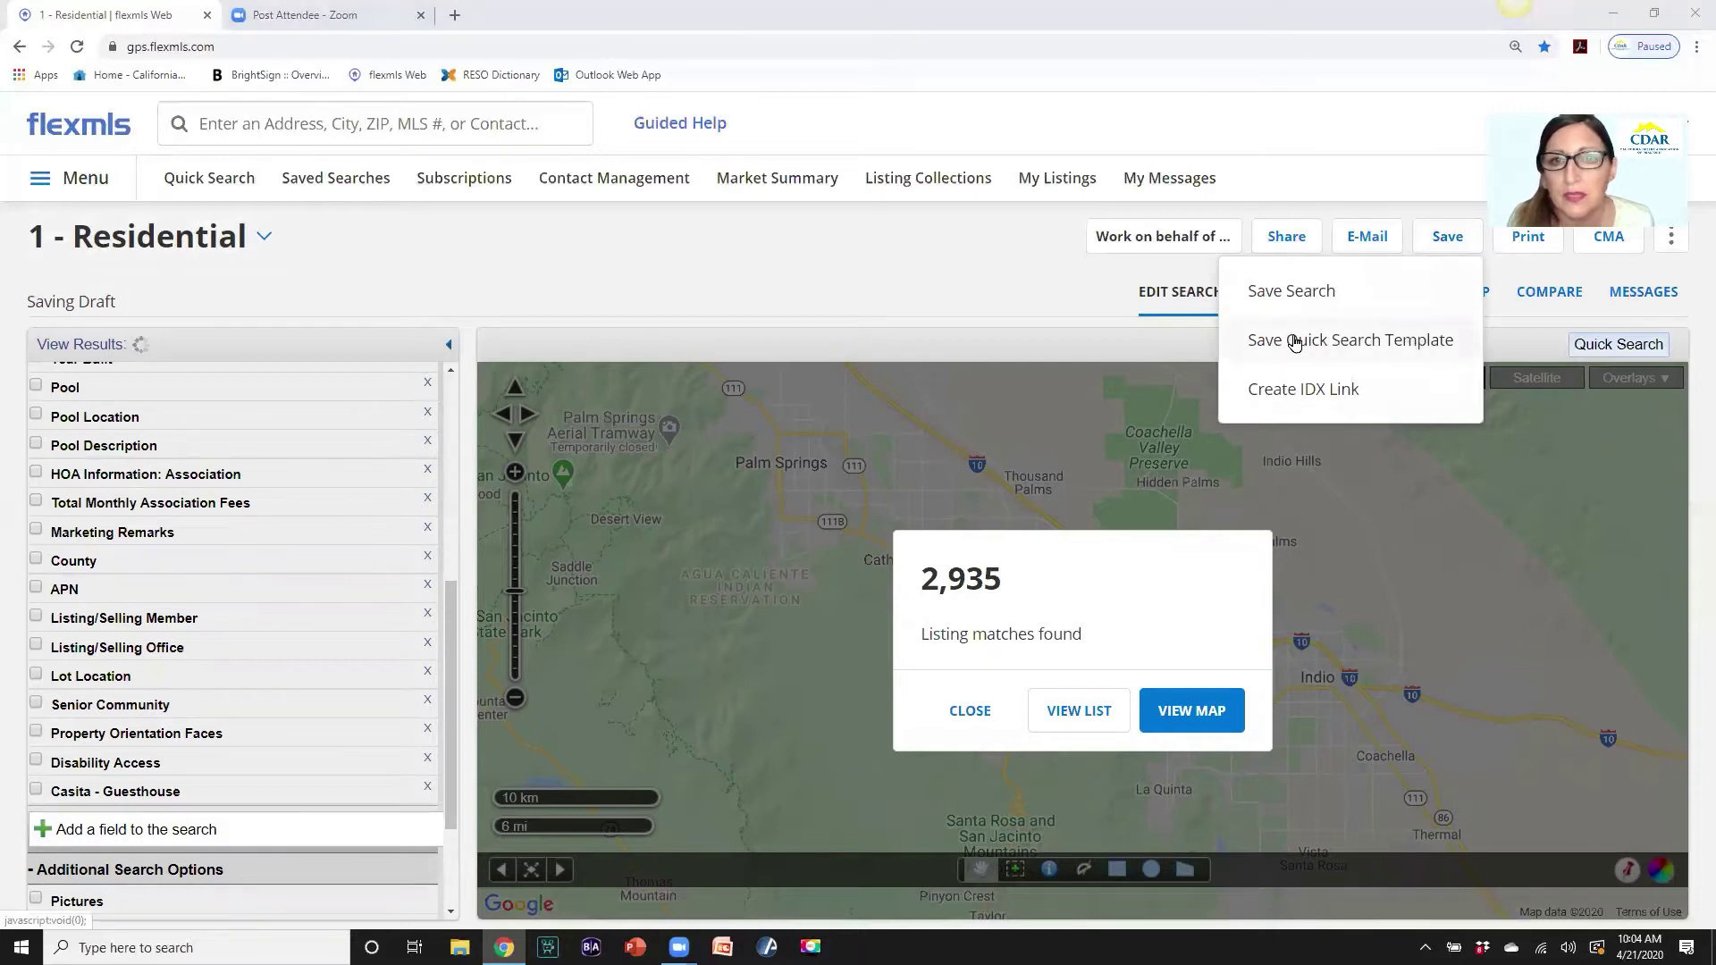
pyautogui.click(1353, 348)
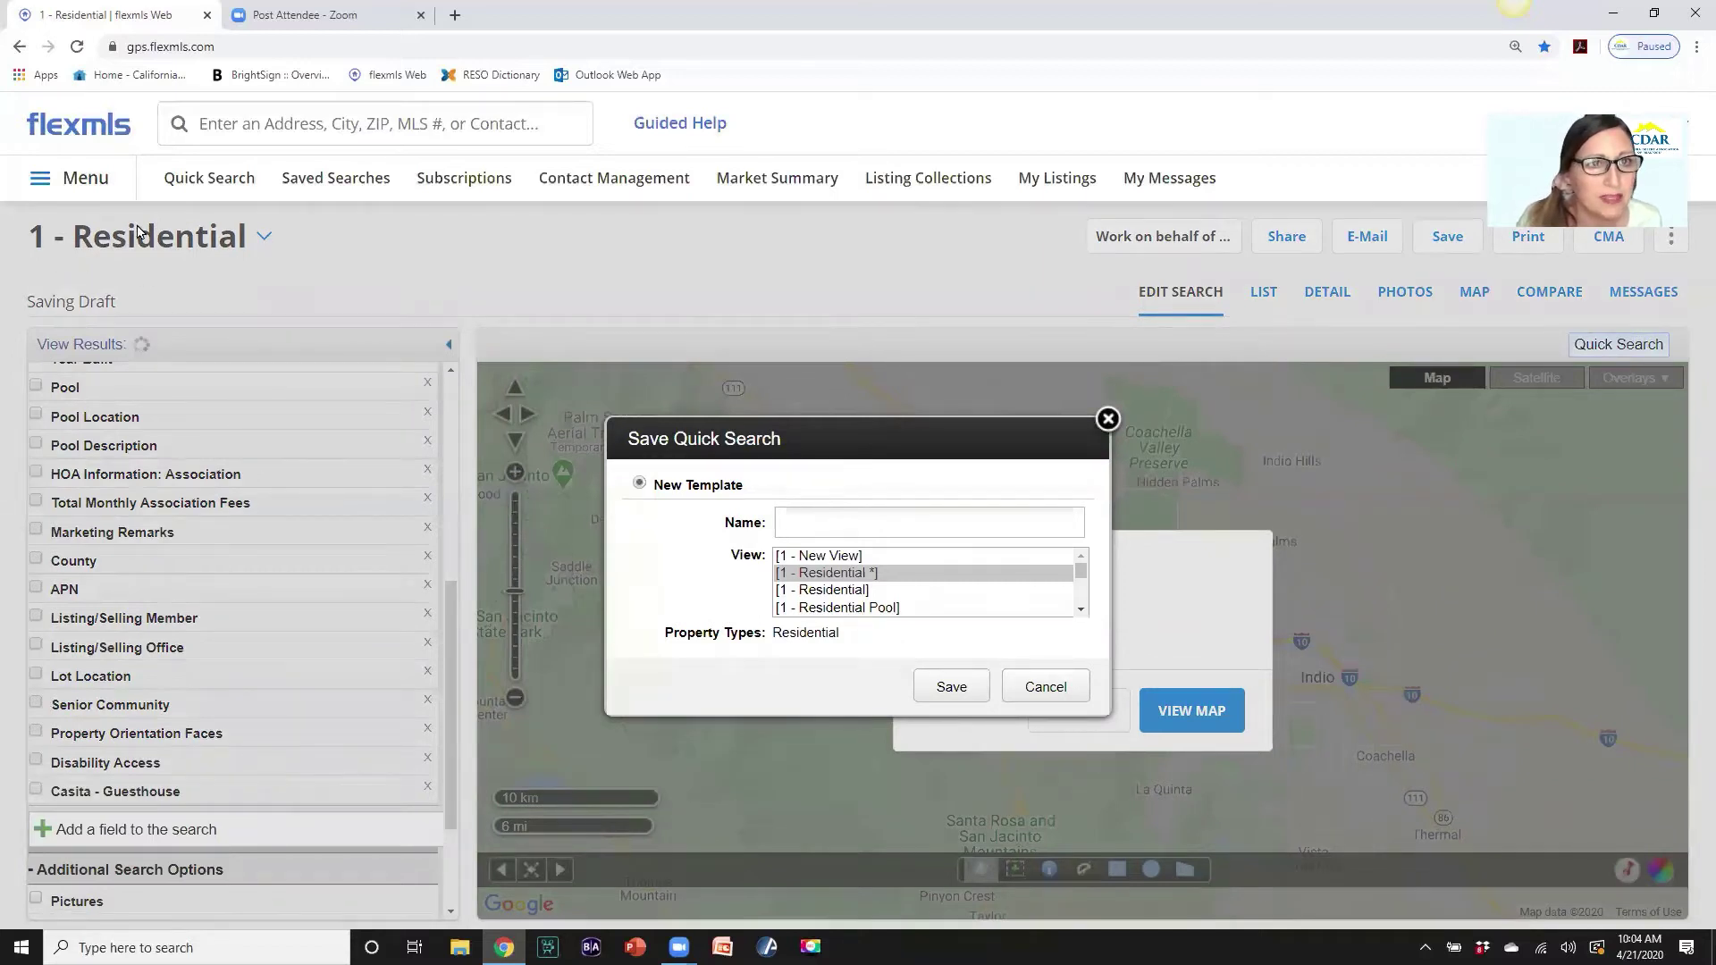
pyautogui.click(779, 524)
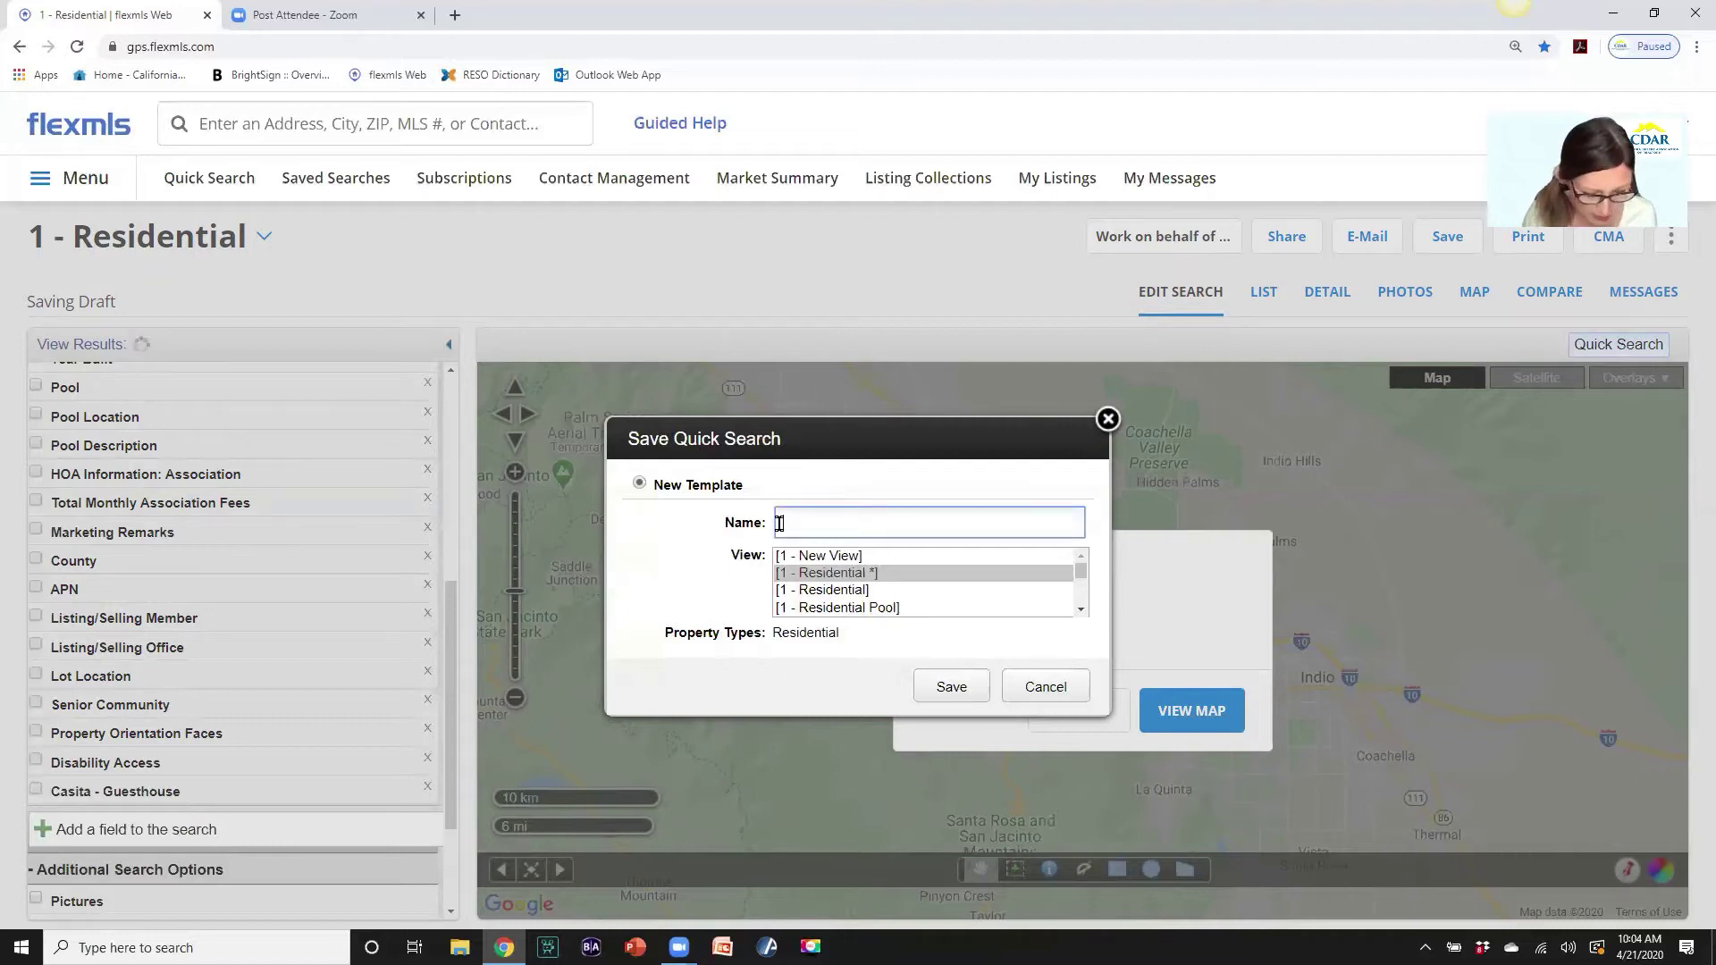
pyautogui.write('1')
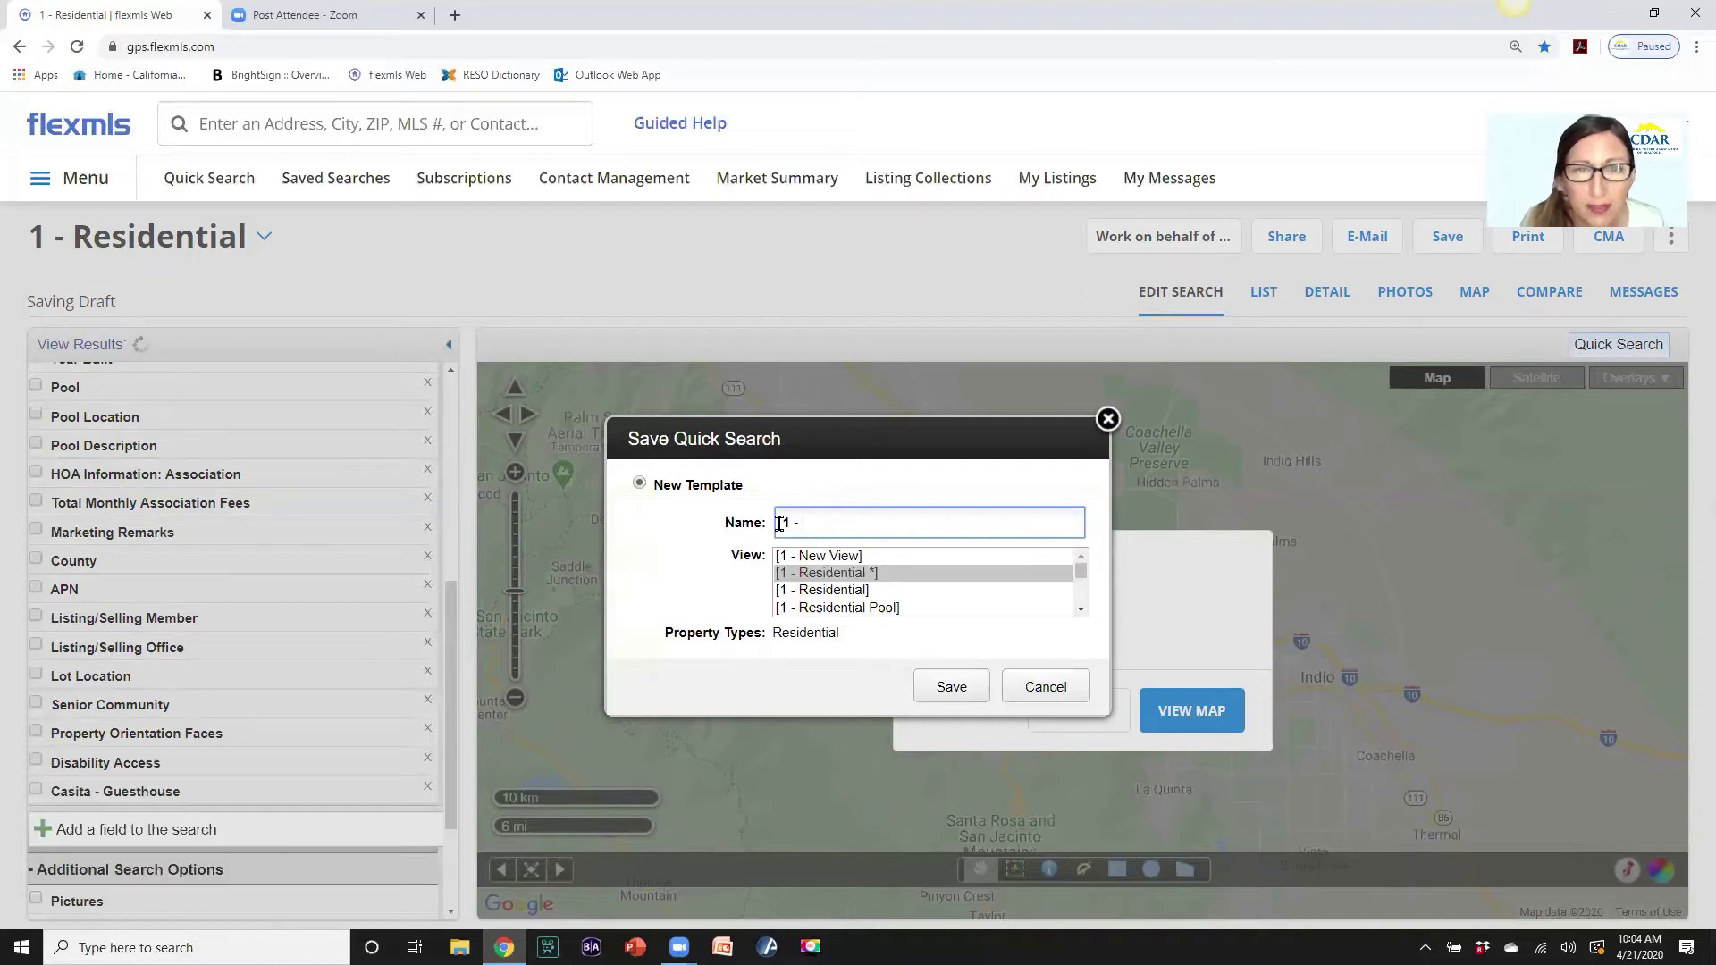
pyautogui.write(' - Re')
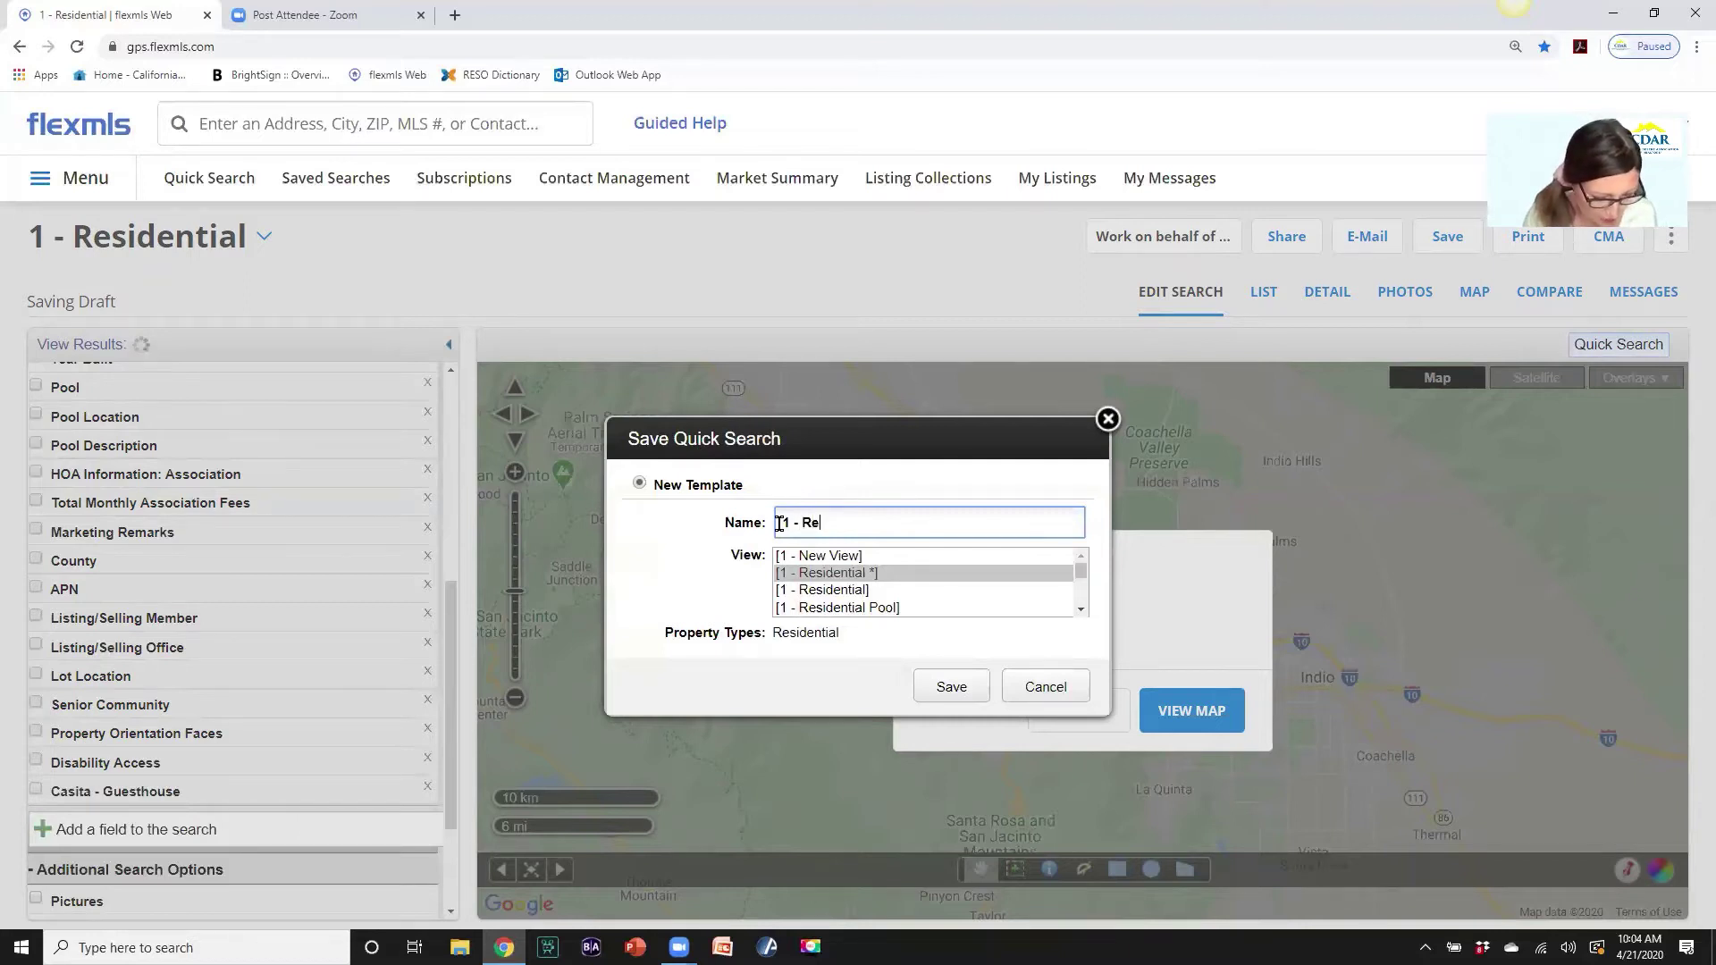
pyautogui.write('sidential')
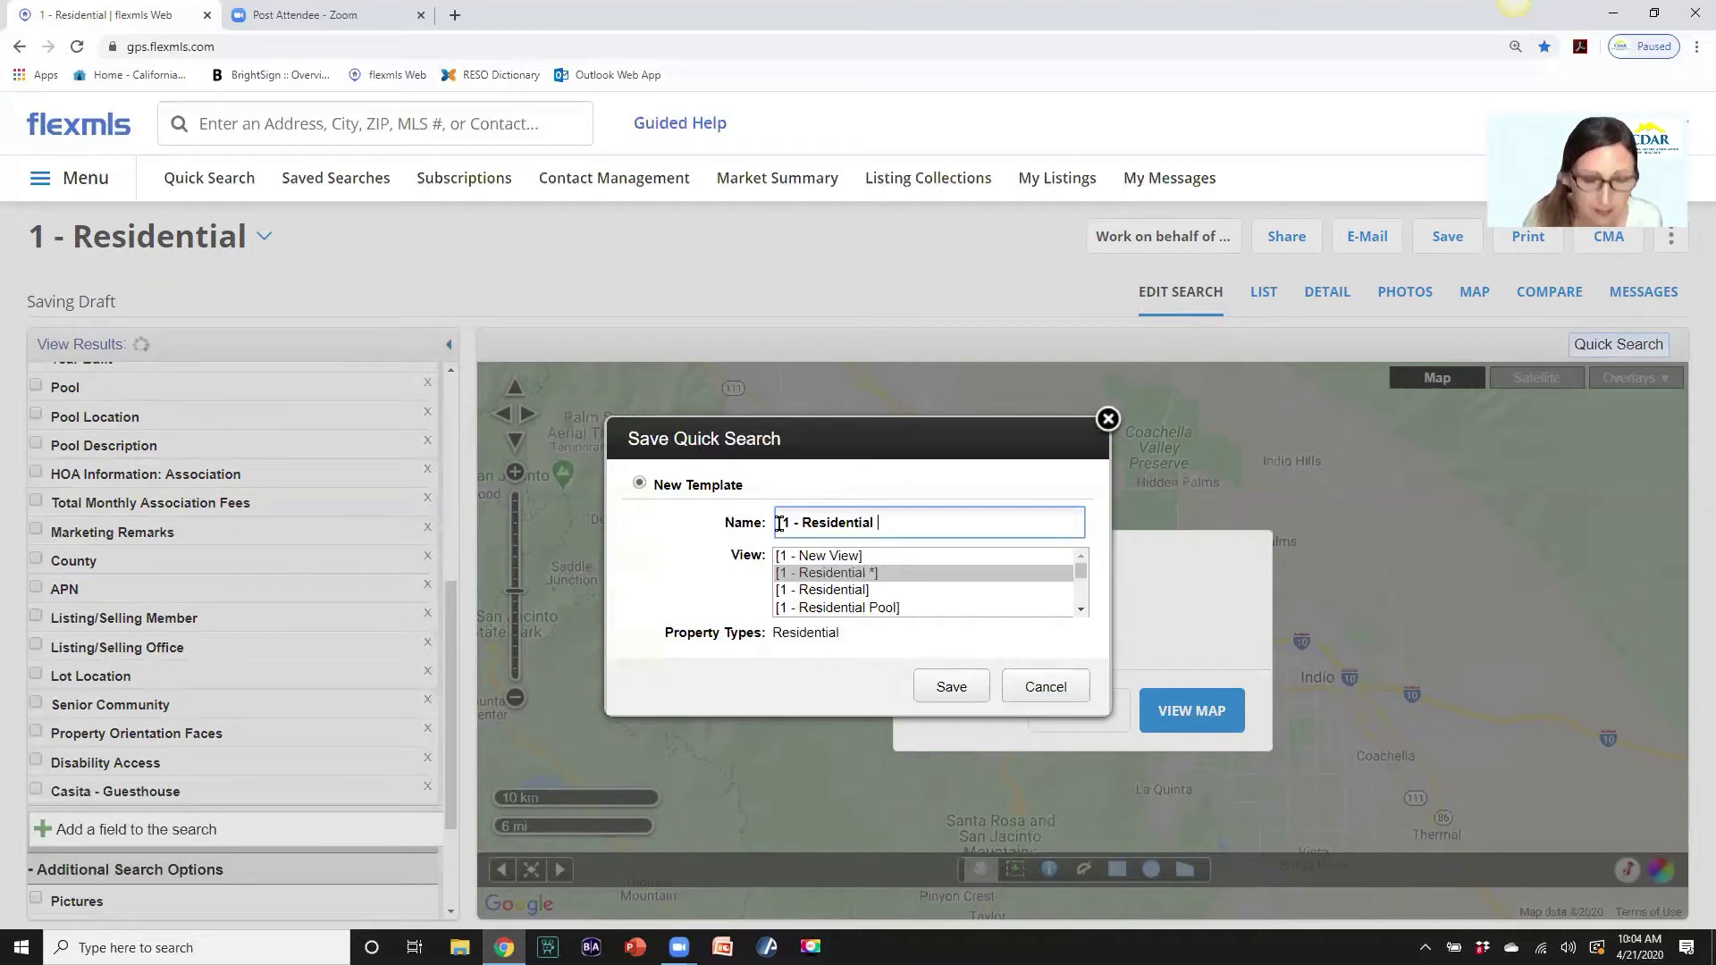
pyautogui.write(' Fiel')
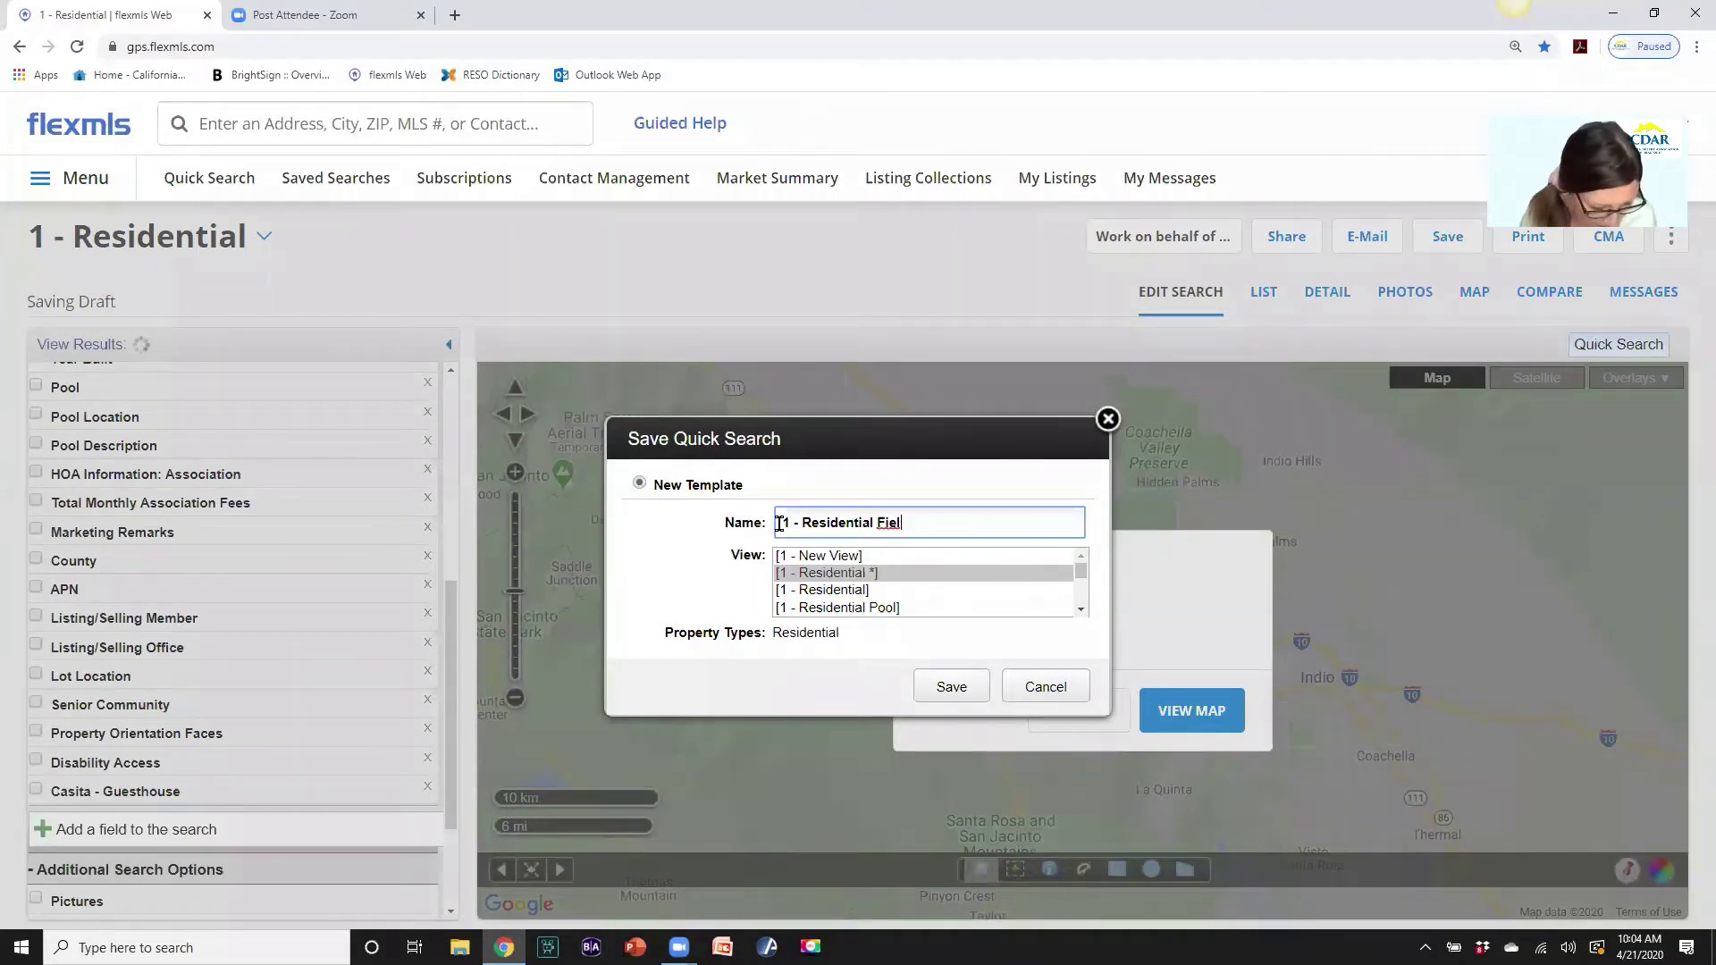
pyautogui.write('ds')
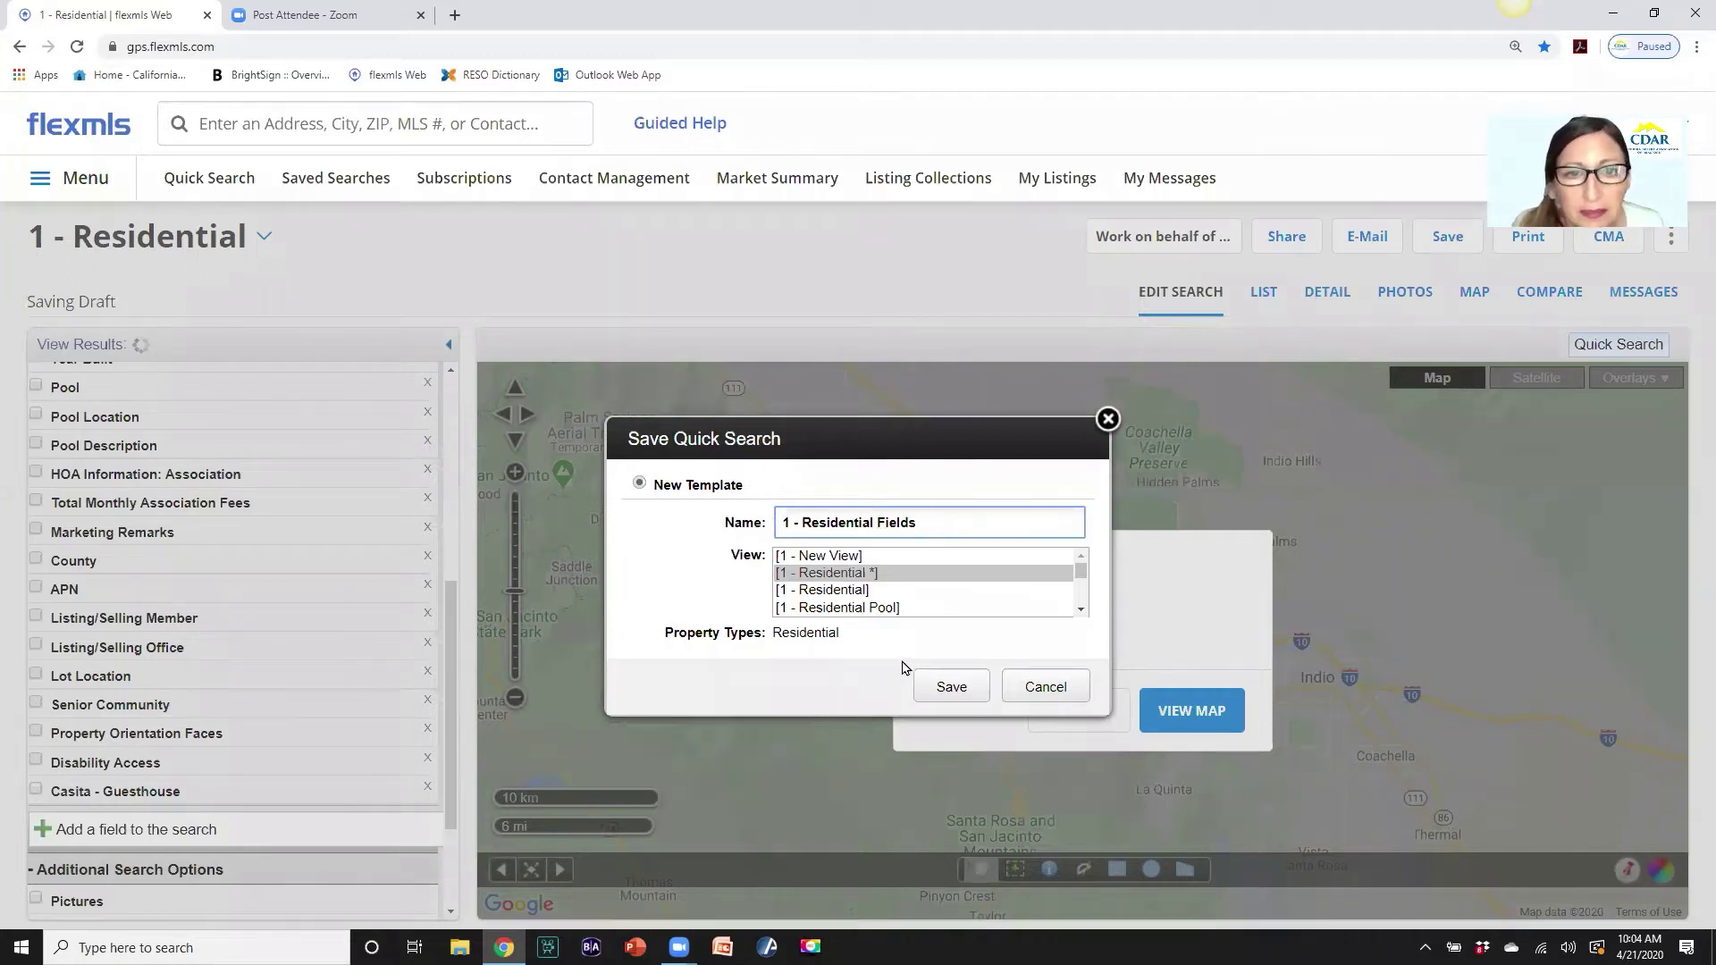
pyautogui.click(950, 687)
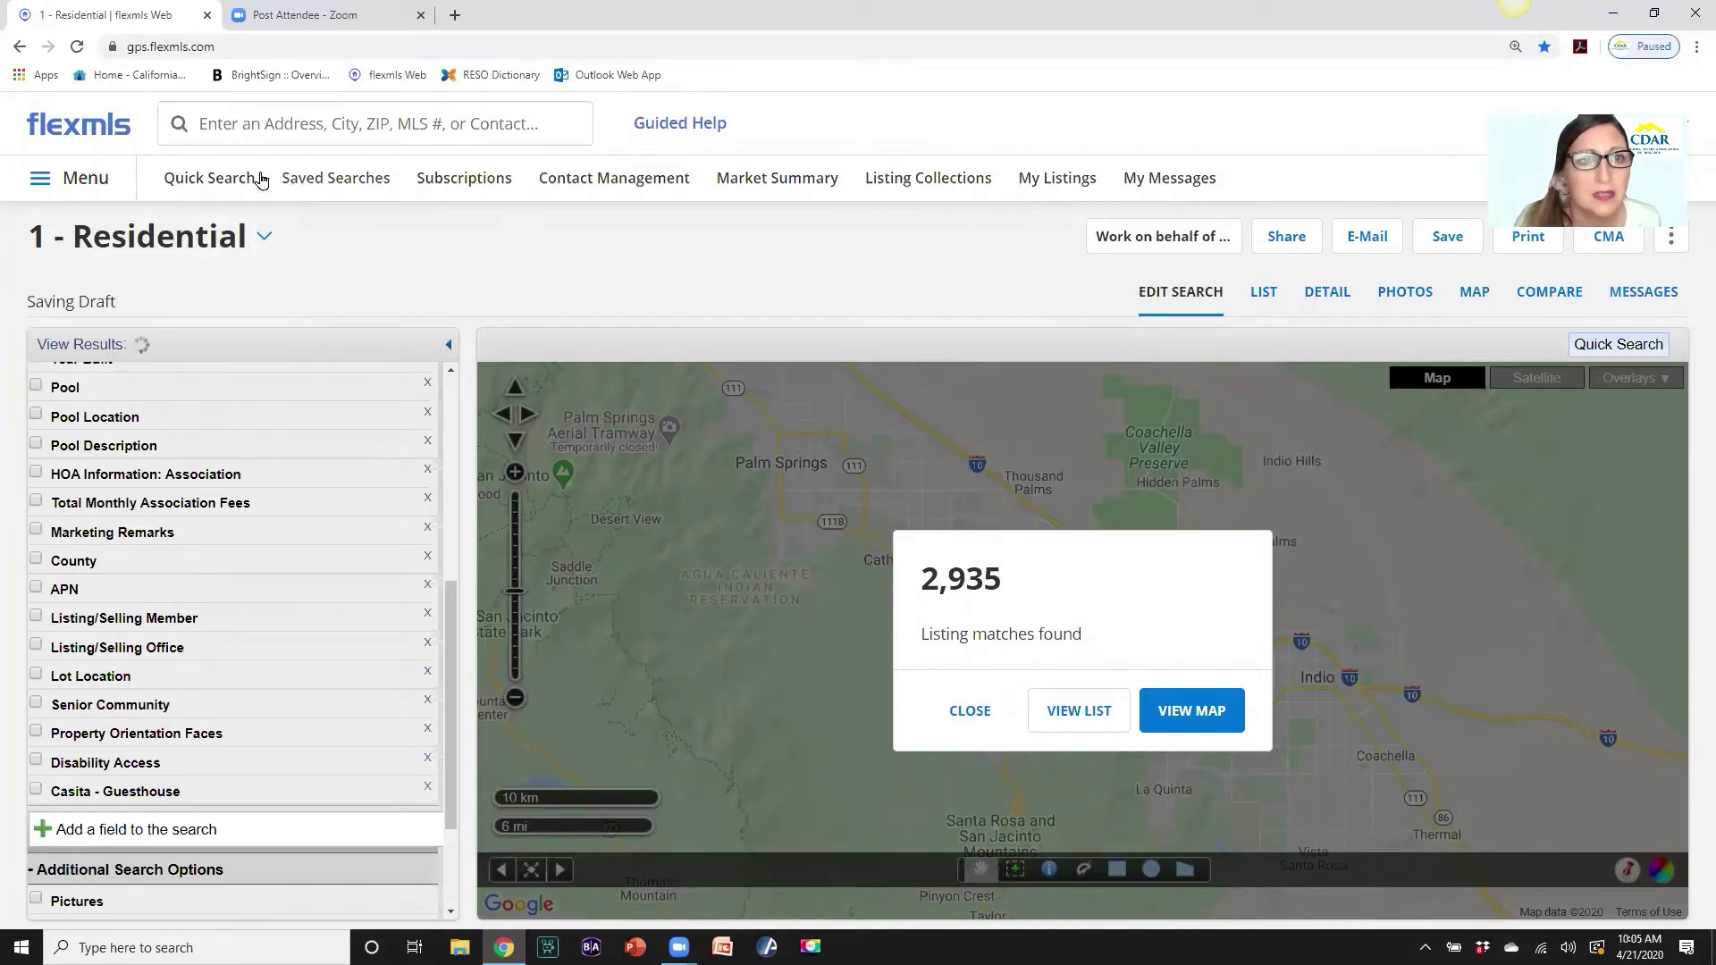
# Open the quick search and switch to the "1 - Residential Fields" template.
pyautogui.click(222, 182)
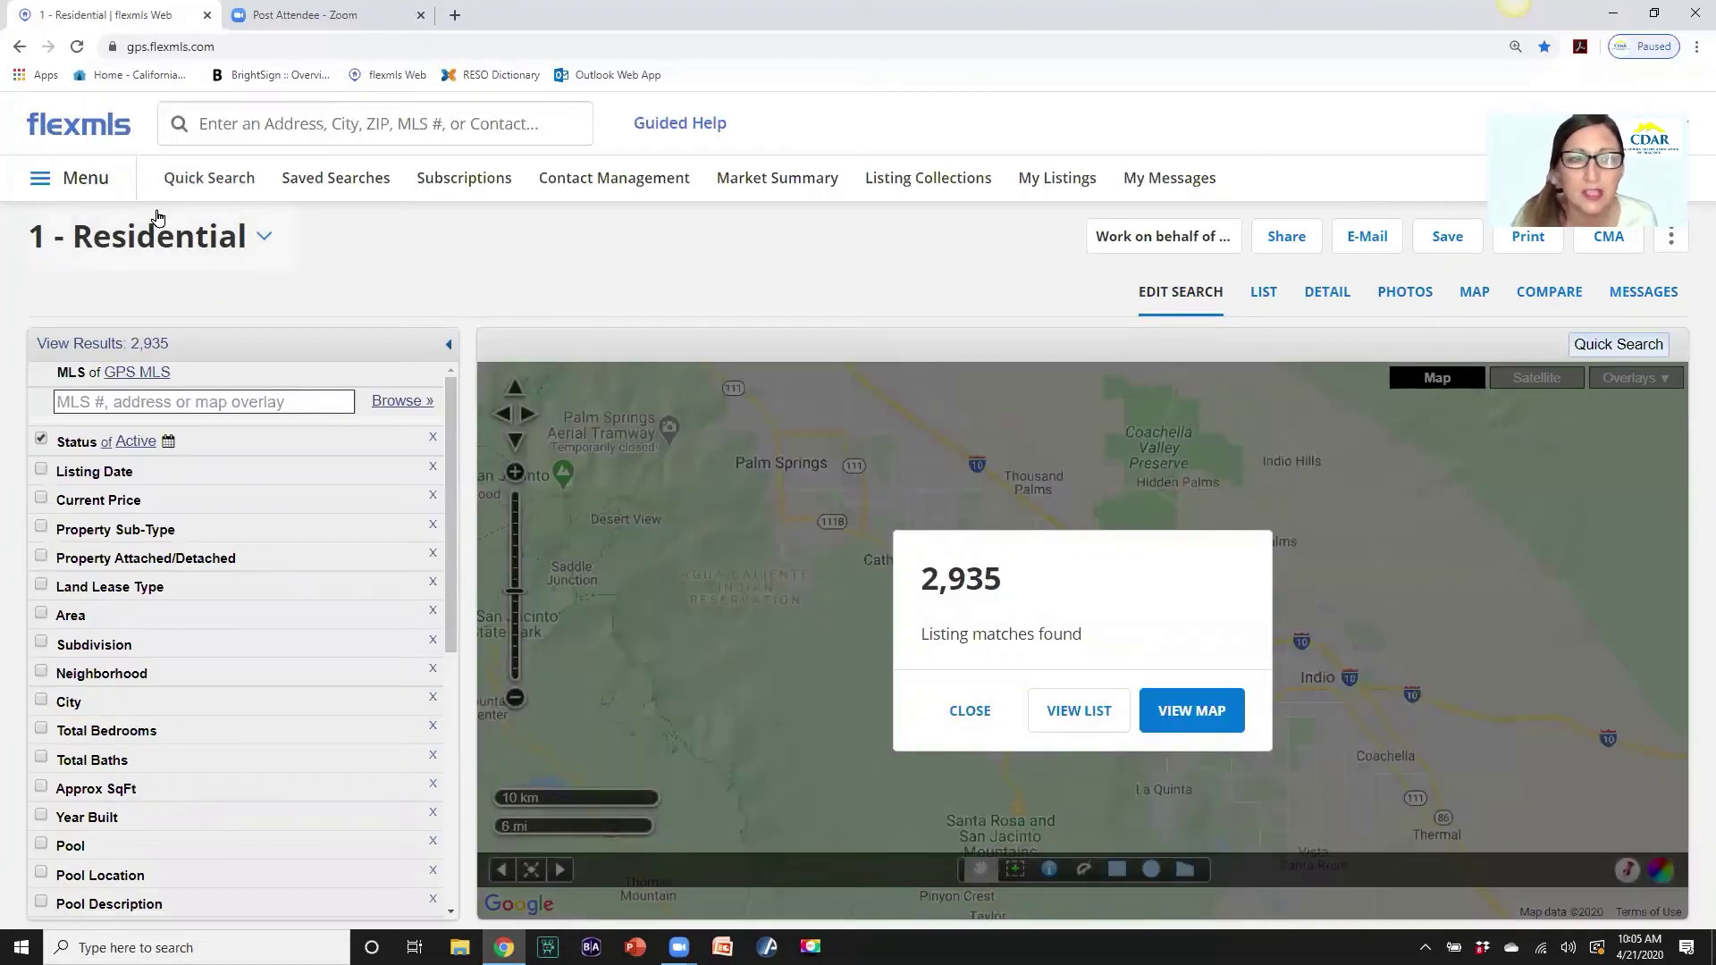
pyautogui.click(264, 240)
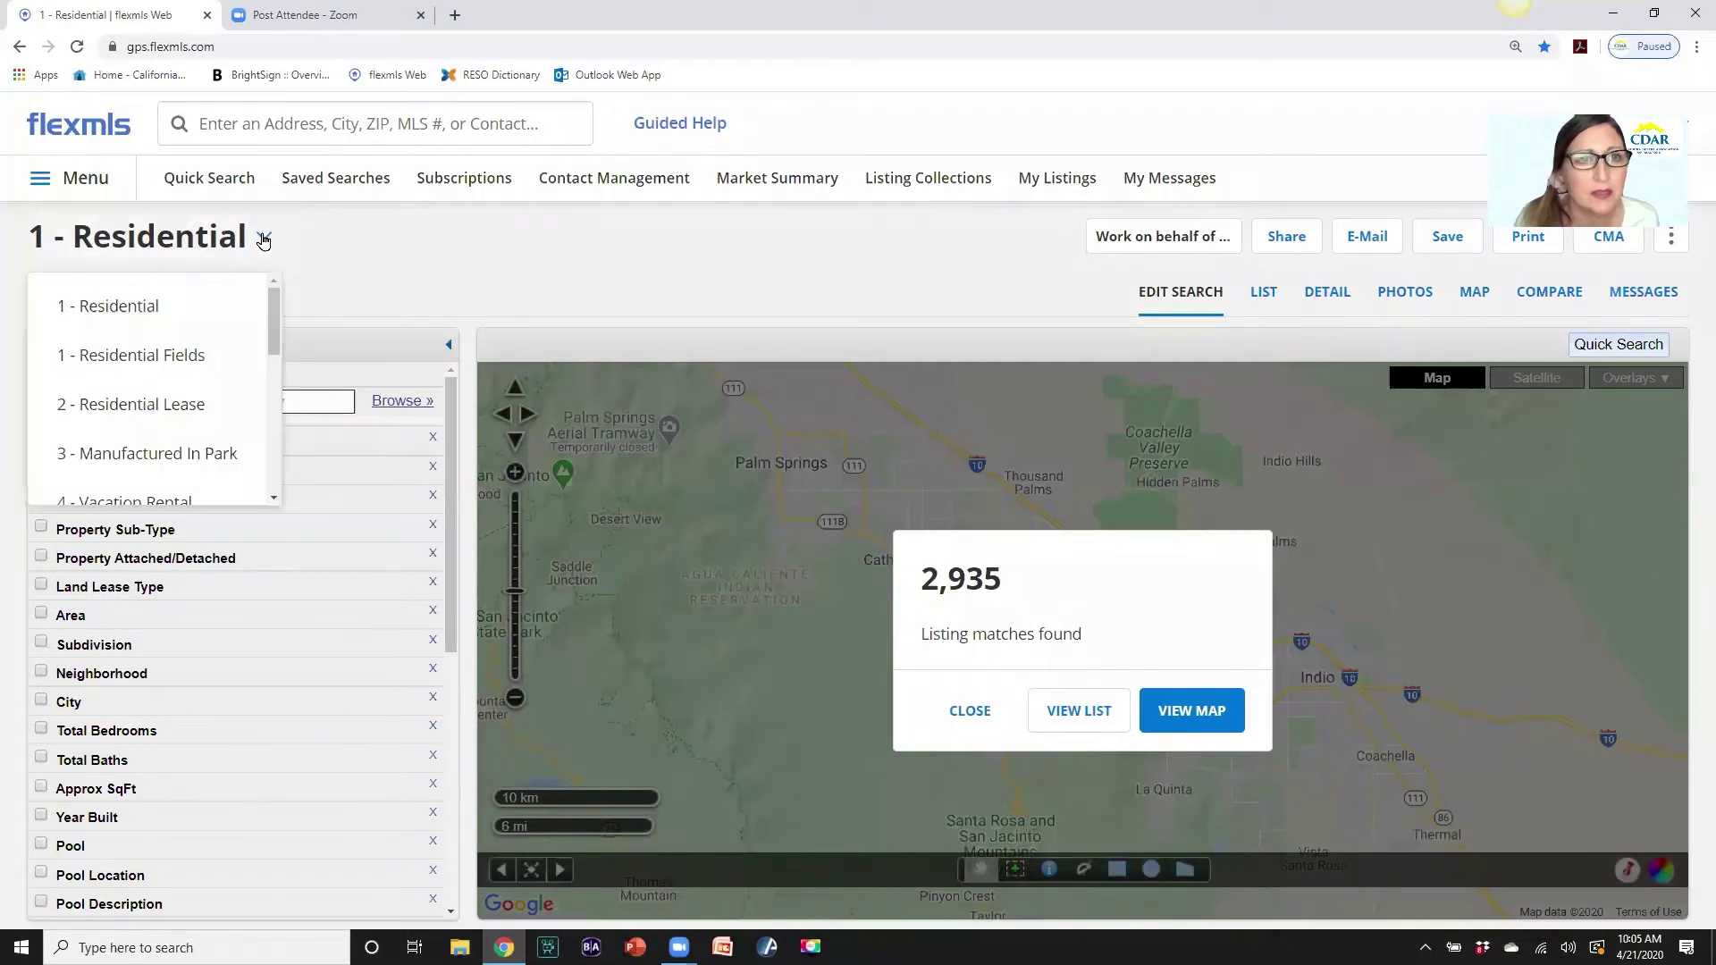
pyautogui.click(130, 354)
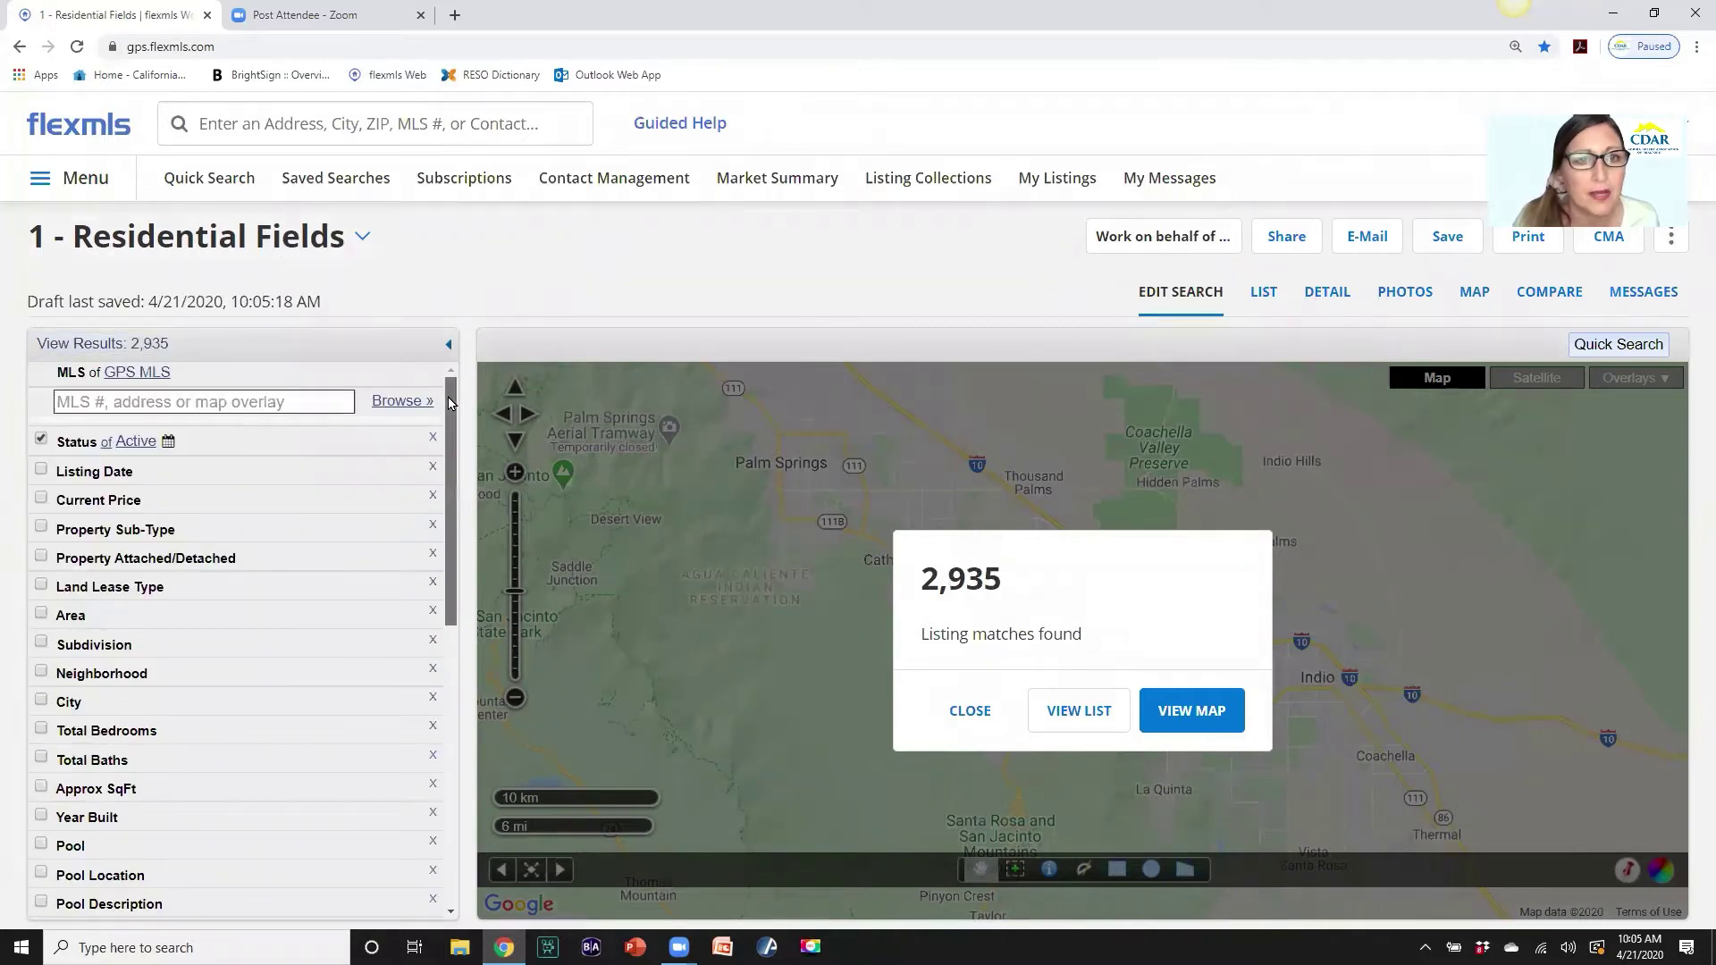
# Enable the Senior Community criterion in the search and set it to Yes.
pyautogui.scroll(-7, 451, 402)
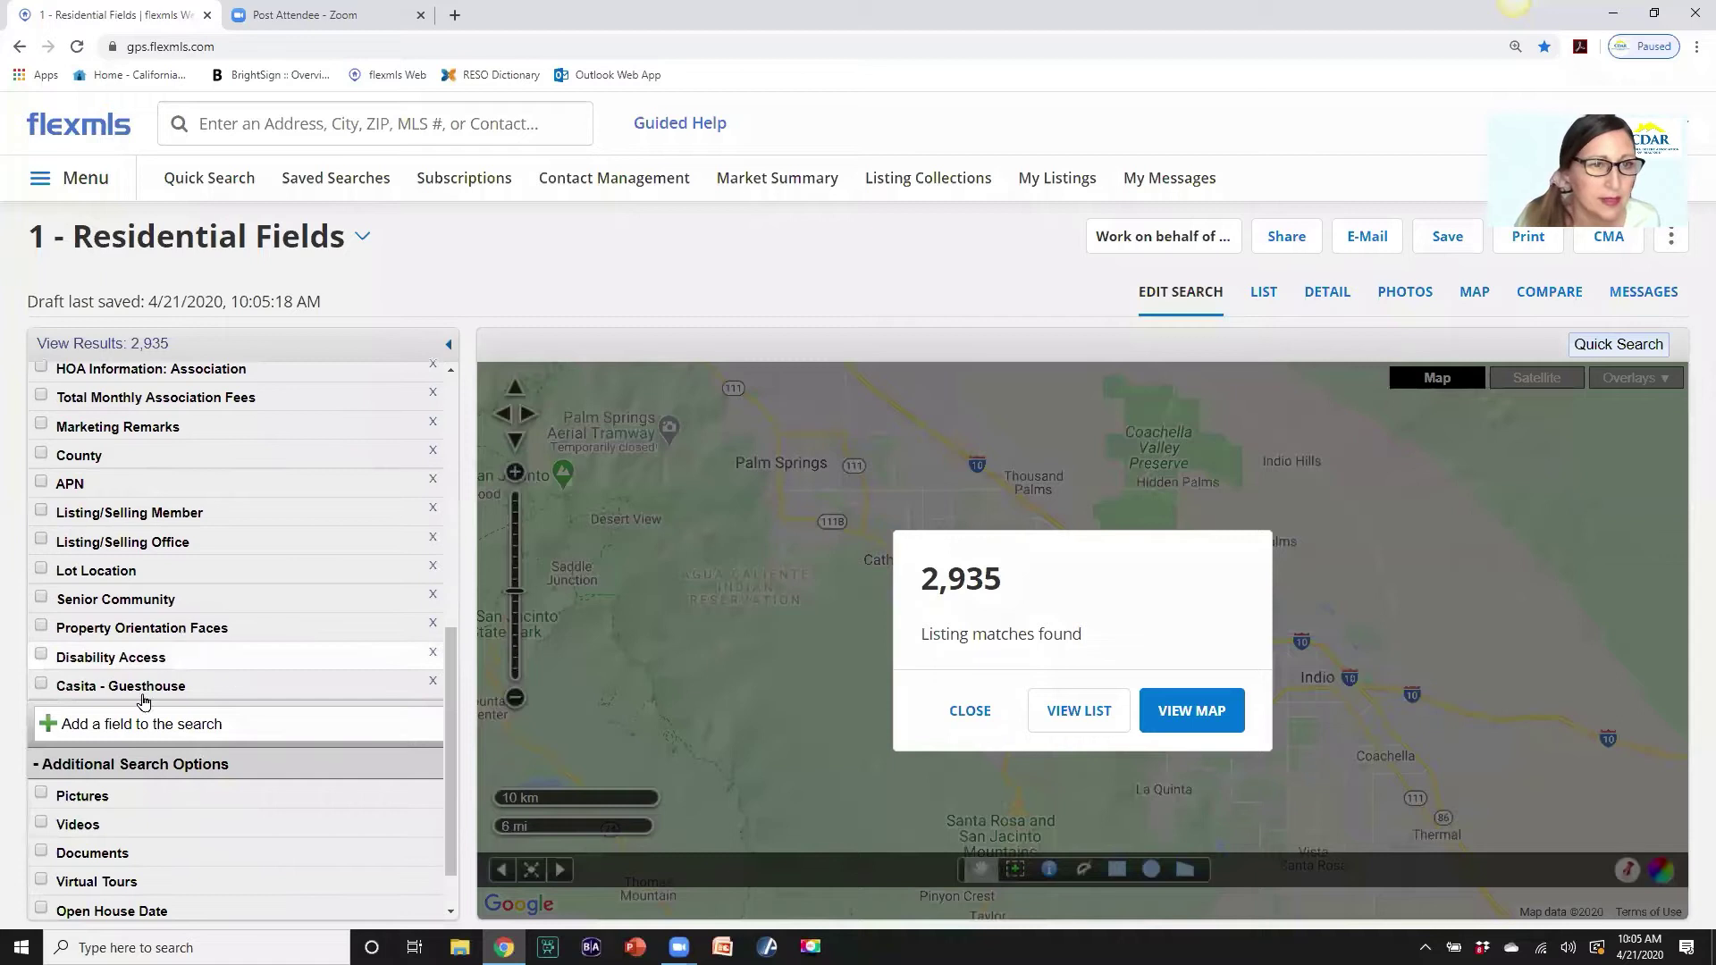
pyautogui.click(43, 598)
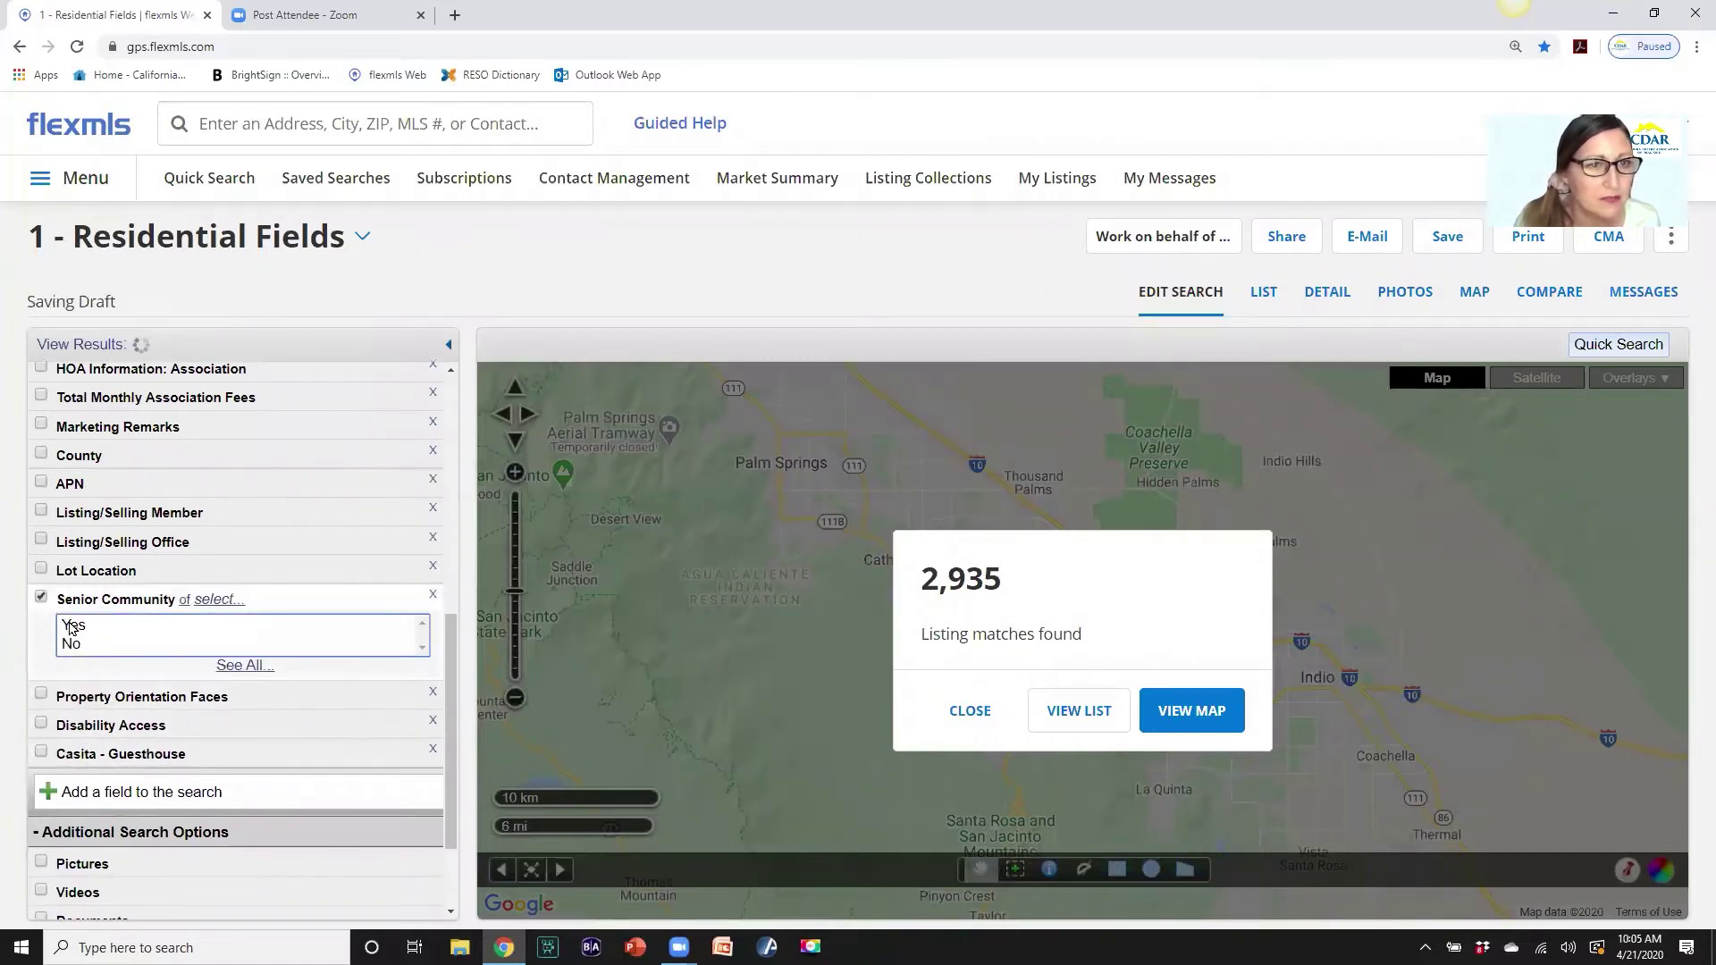
pyautogui.click(71, 627)
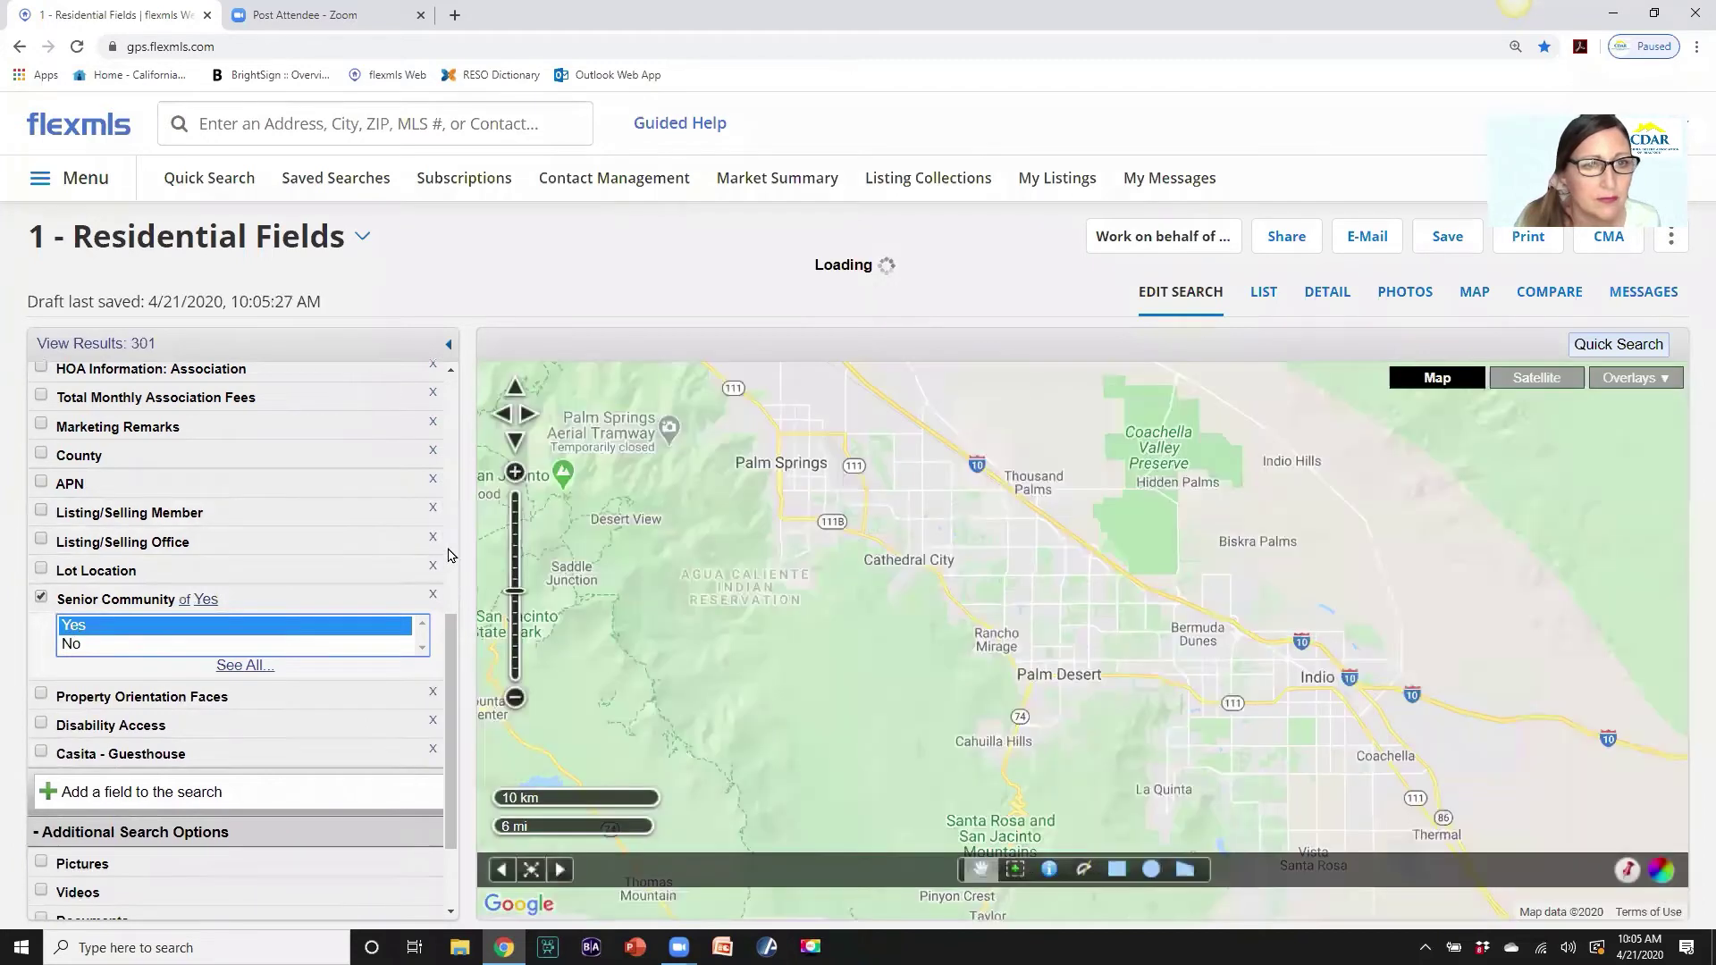
# Enable the Area criterion and set it to "322 - Palm Desert North".
pyautogui.scroll(10, 448, 555)
pyautogui.scroll(-5, 448, 586)
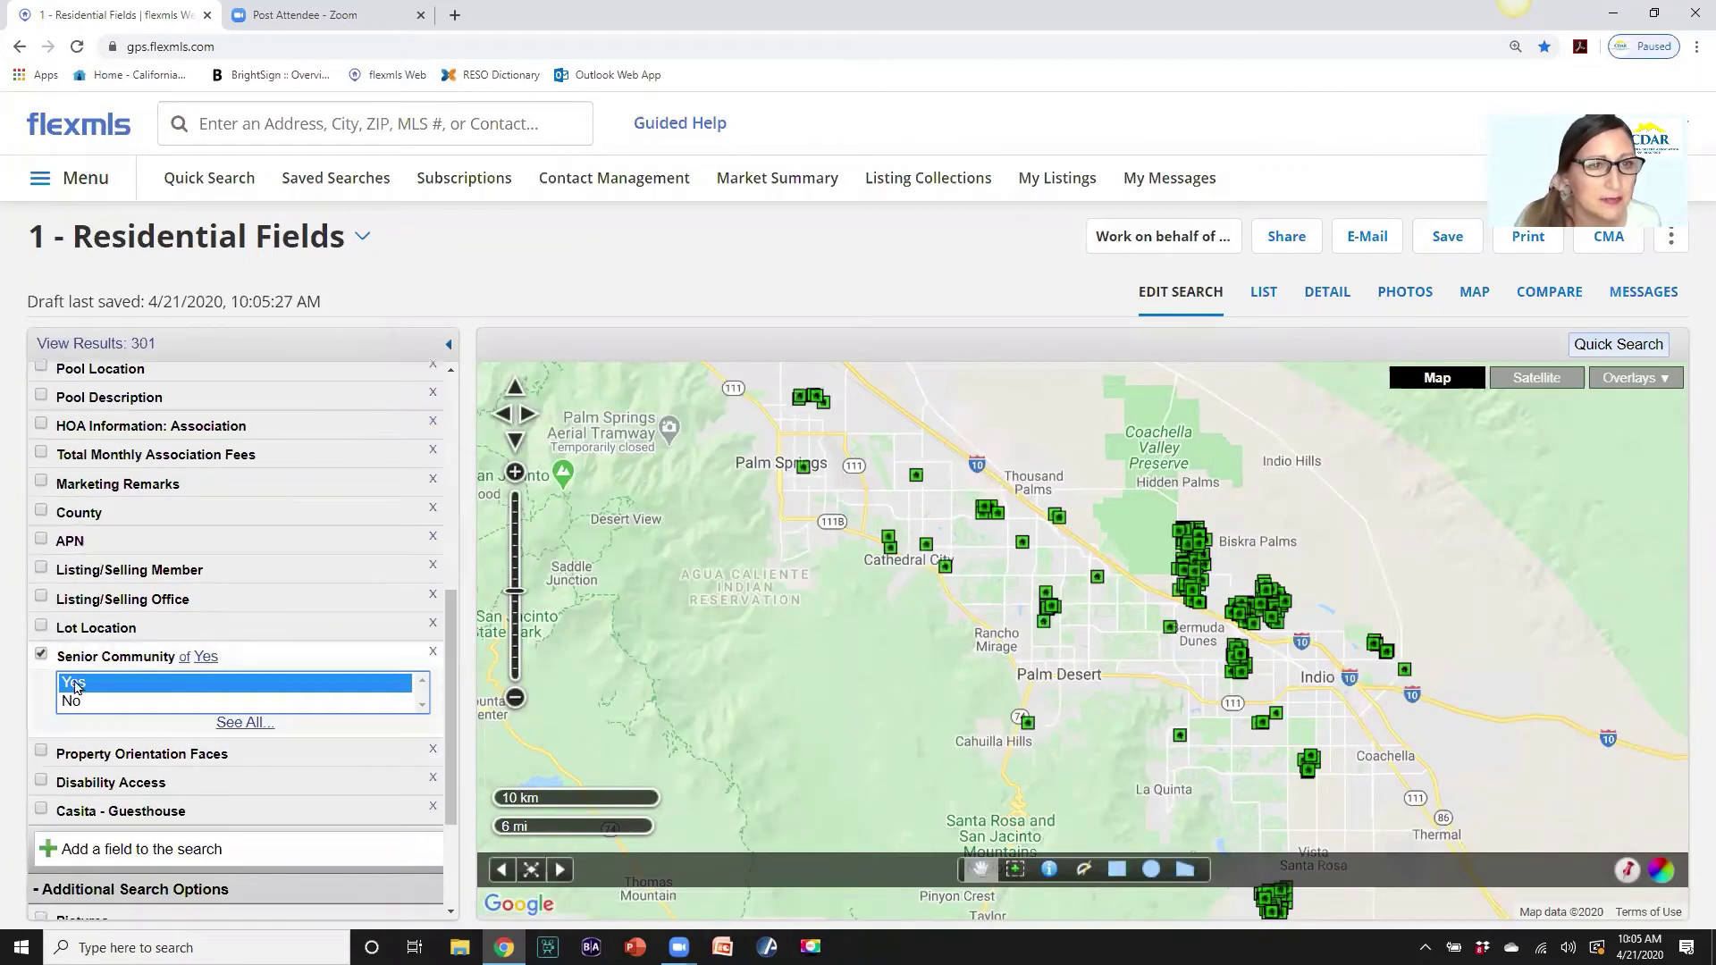
pyautogui.moveTo(452, 611); pyautogui.dragTo(455, 493)
pyautogui.moveTo(451, 610); pyautogui.dragTo(449, 570)
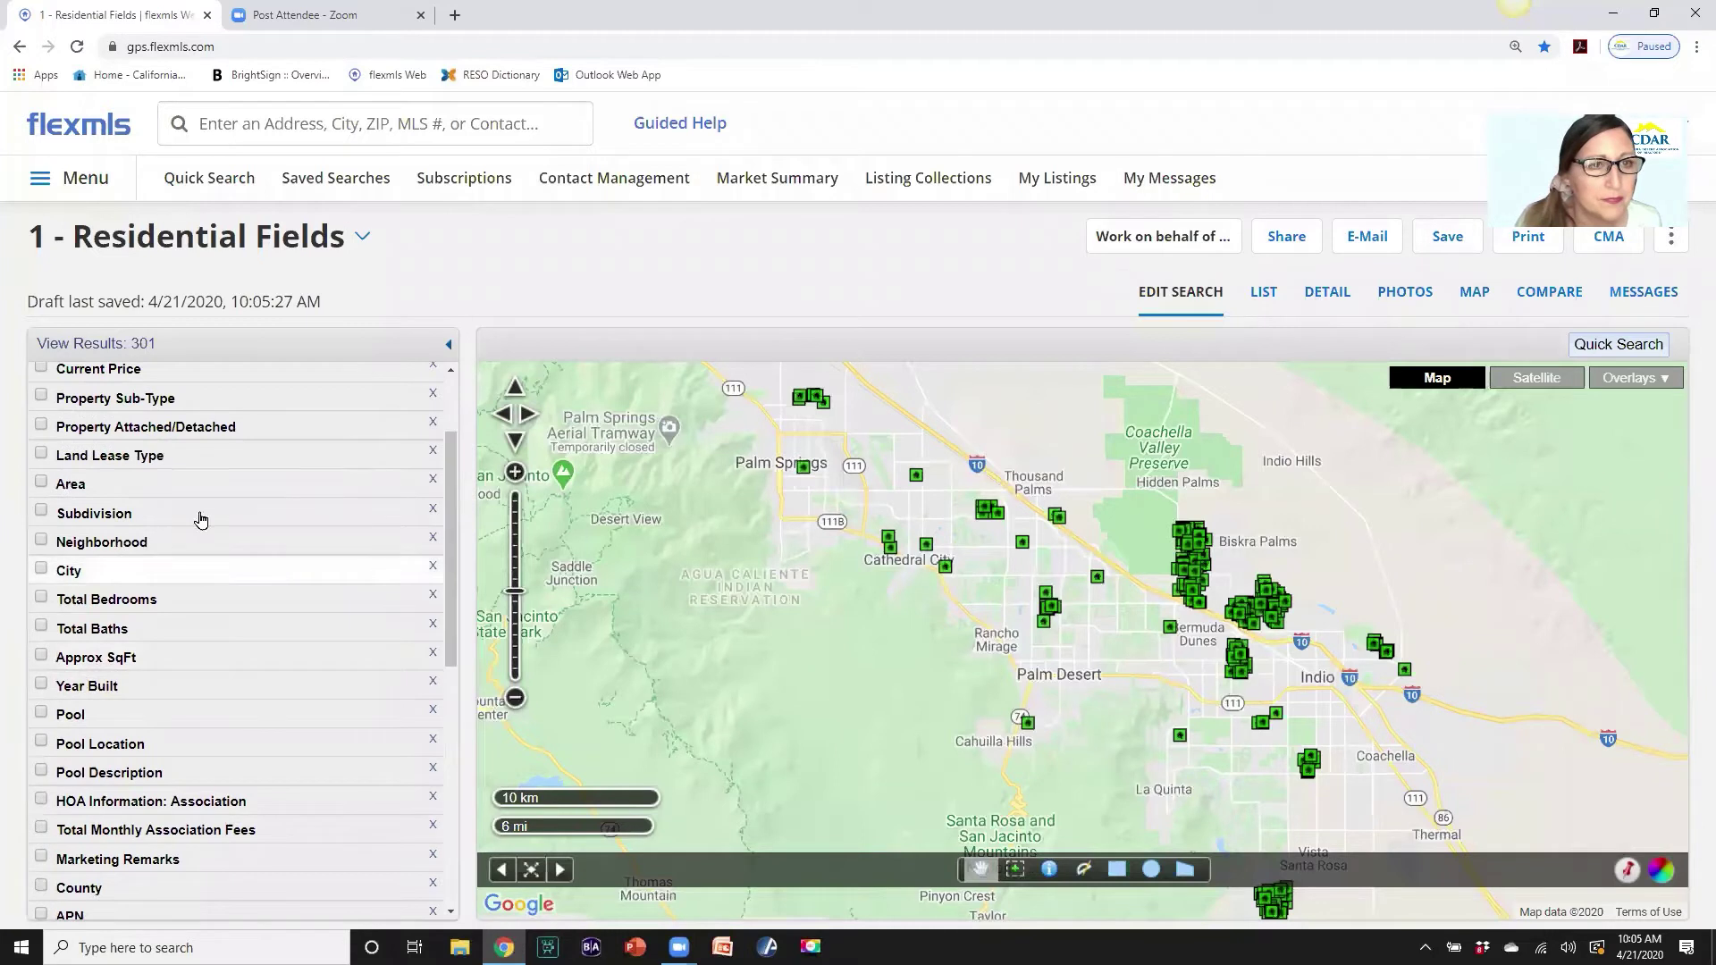
pyautogui.click(41, 482)
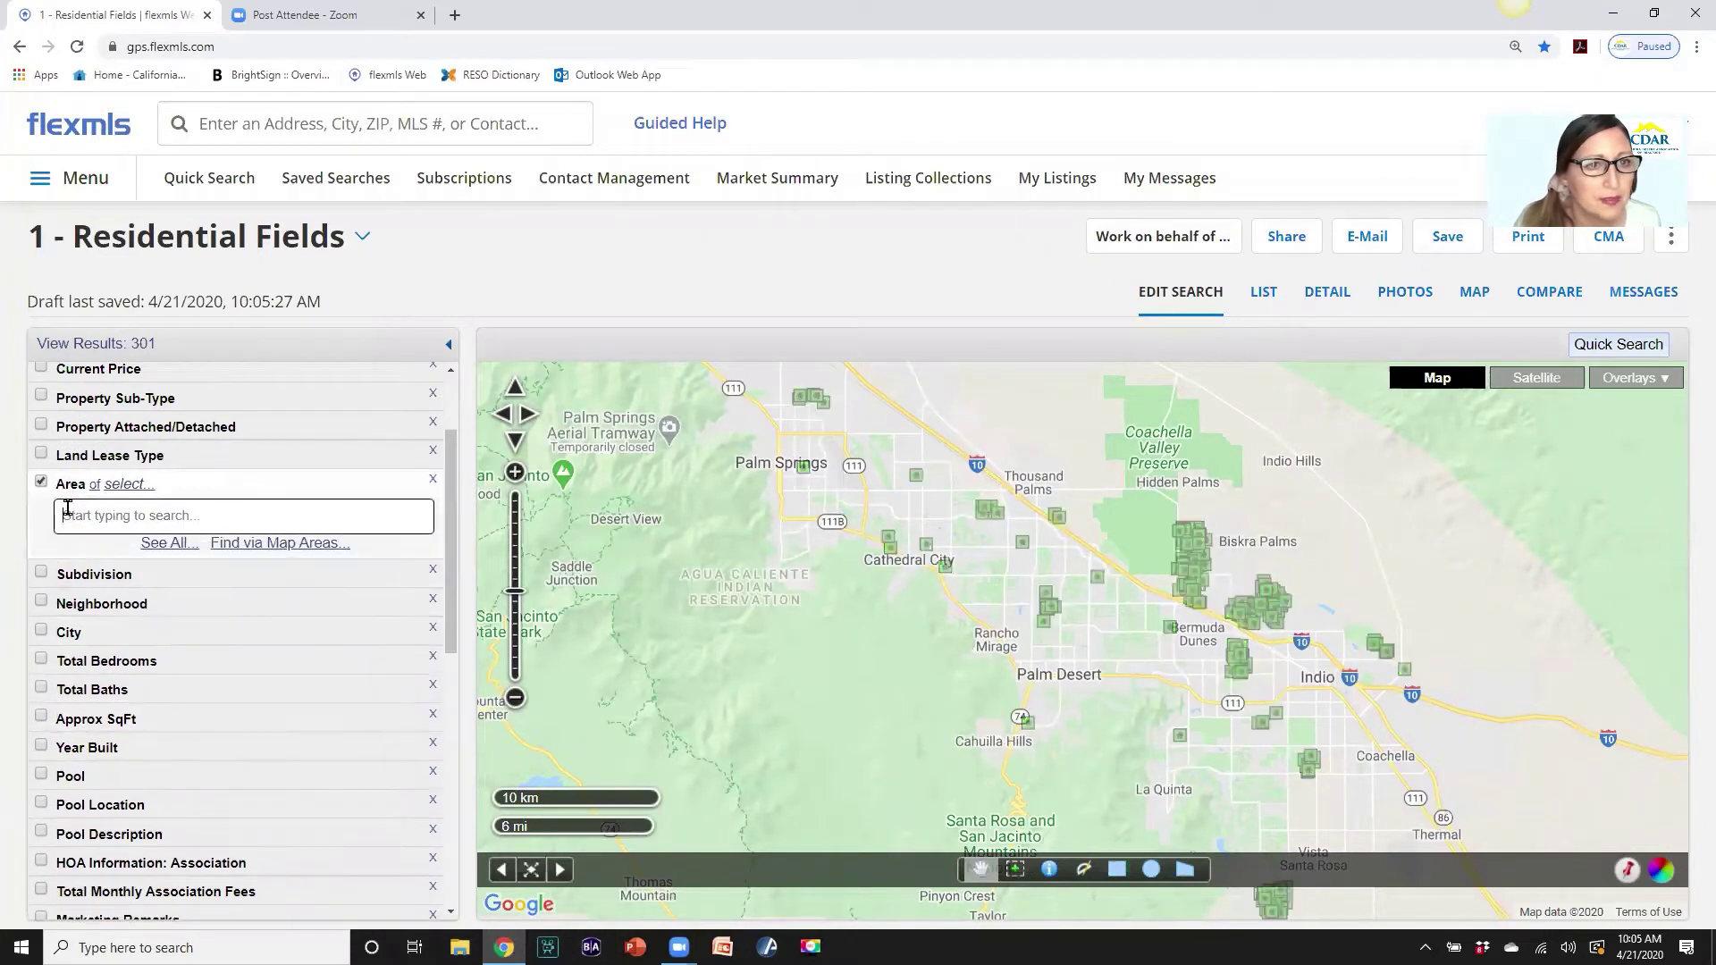
pyautogui.click(65, 515)
pyautogui.write('322')
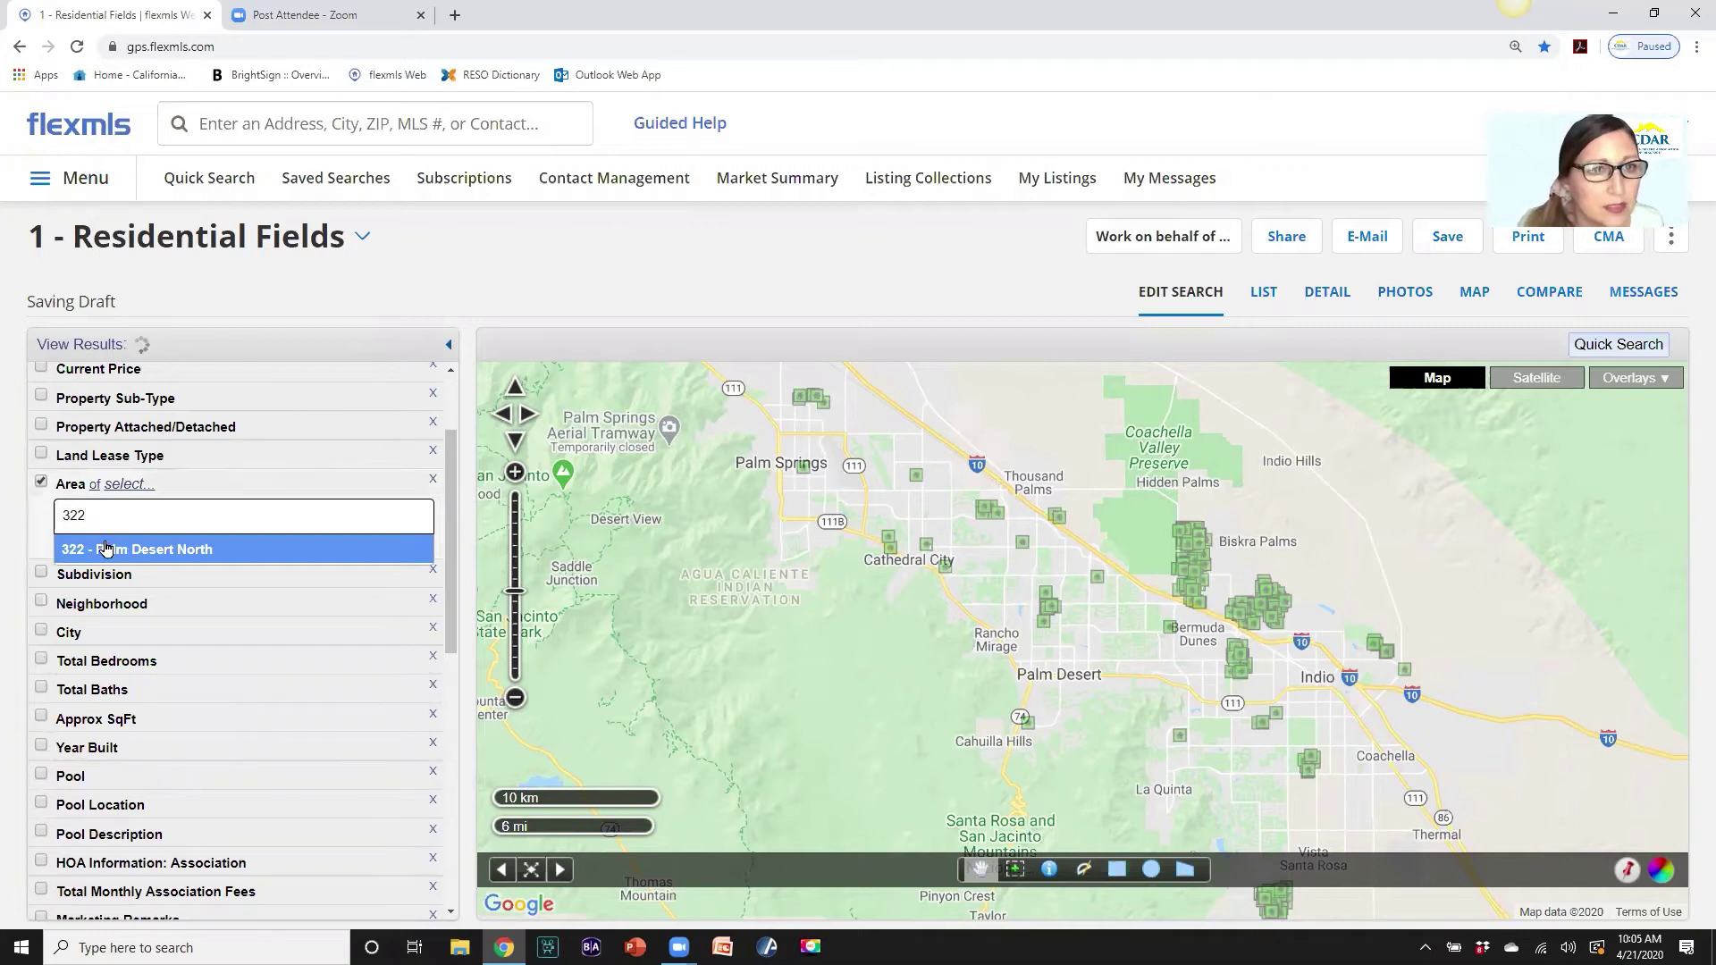
pyautogui.click(108, 548)
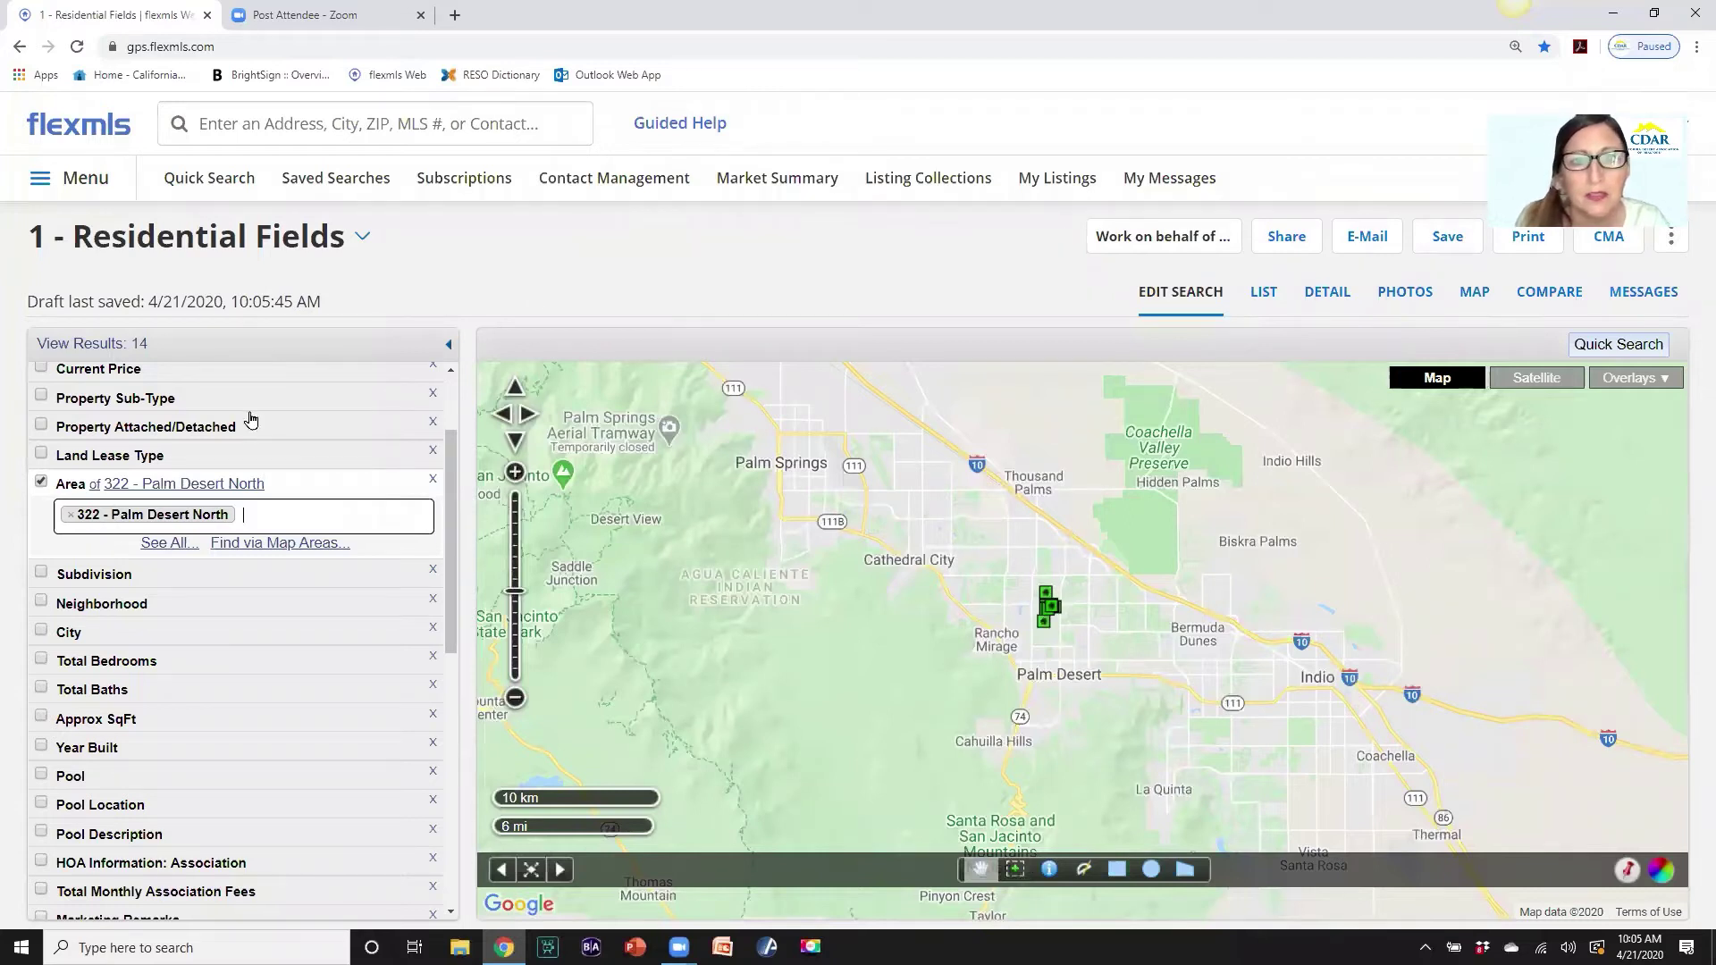
# Show the matching listings as a list and open the field selection for a new view based on 1 - Residential.
pyautogui.click(1264, 295)
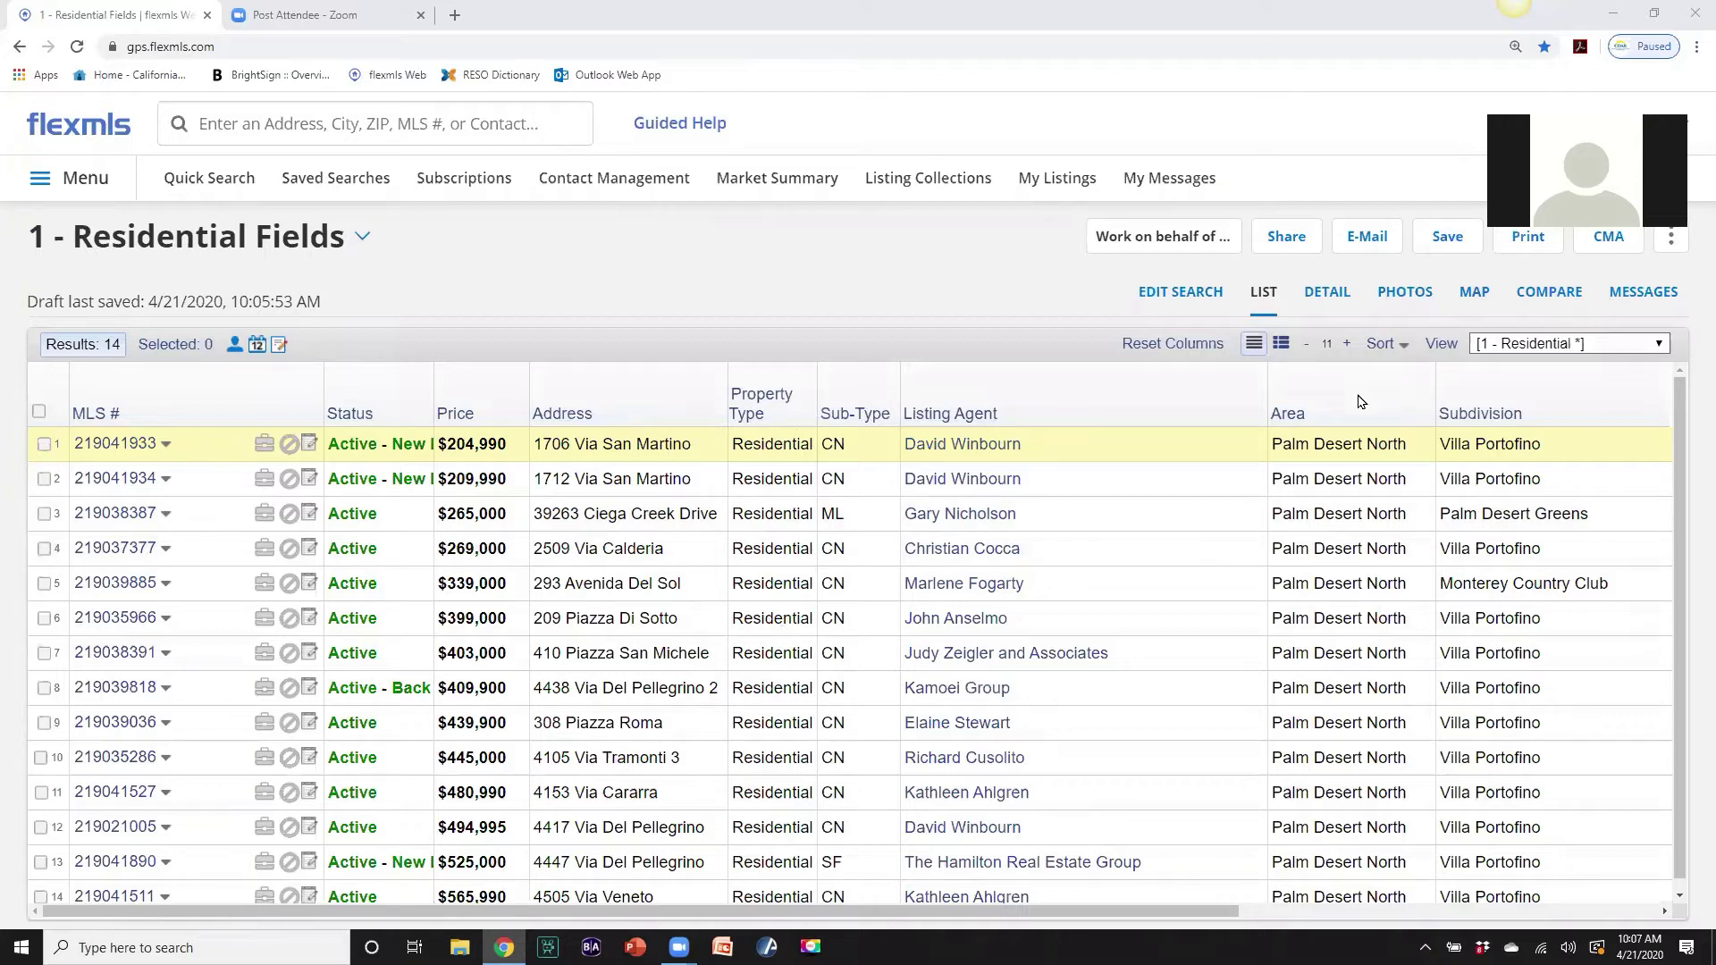
pyautogui.click(1441, 345)
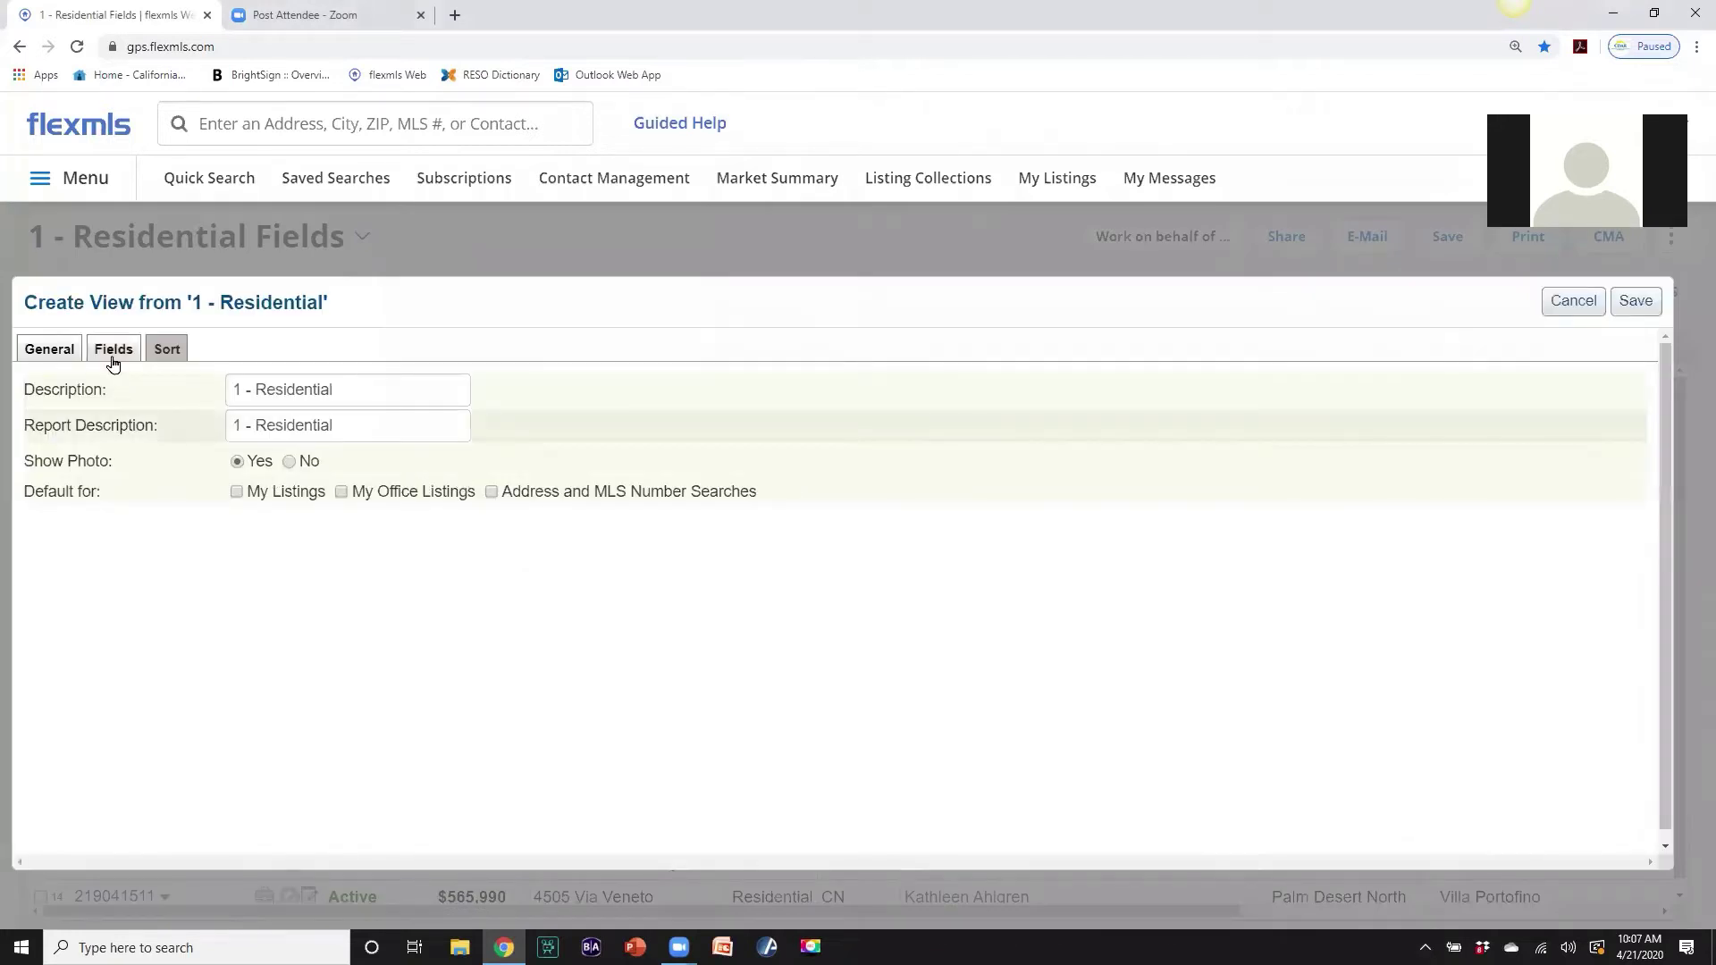
pyautogui.click(111, 353)
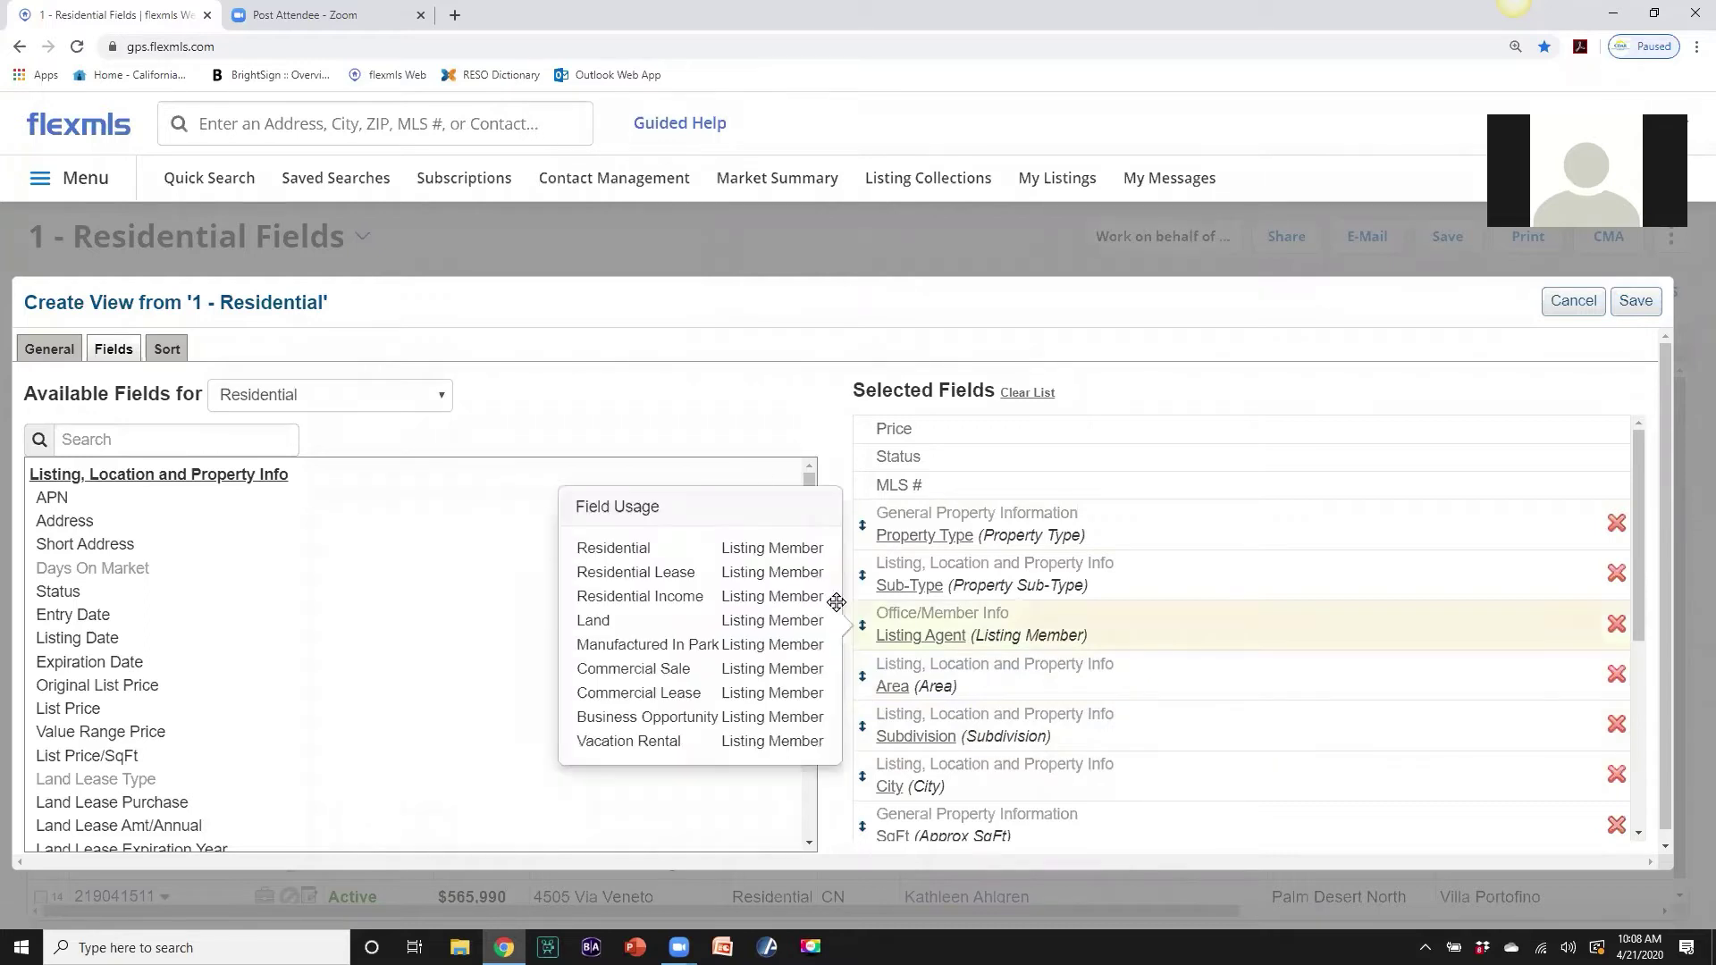
# Remove Property Type, Listing Agent, Area and Land Lease Type from the new view's selected fields.
pyautogui.moveTo(1070, 529)
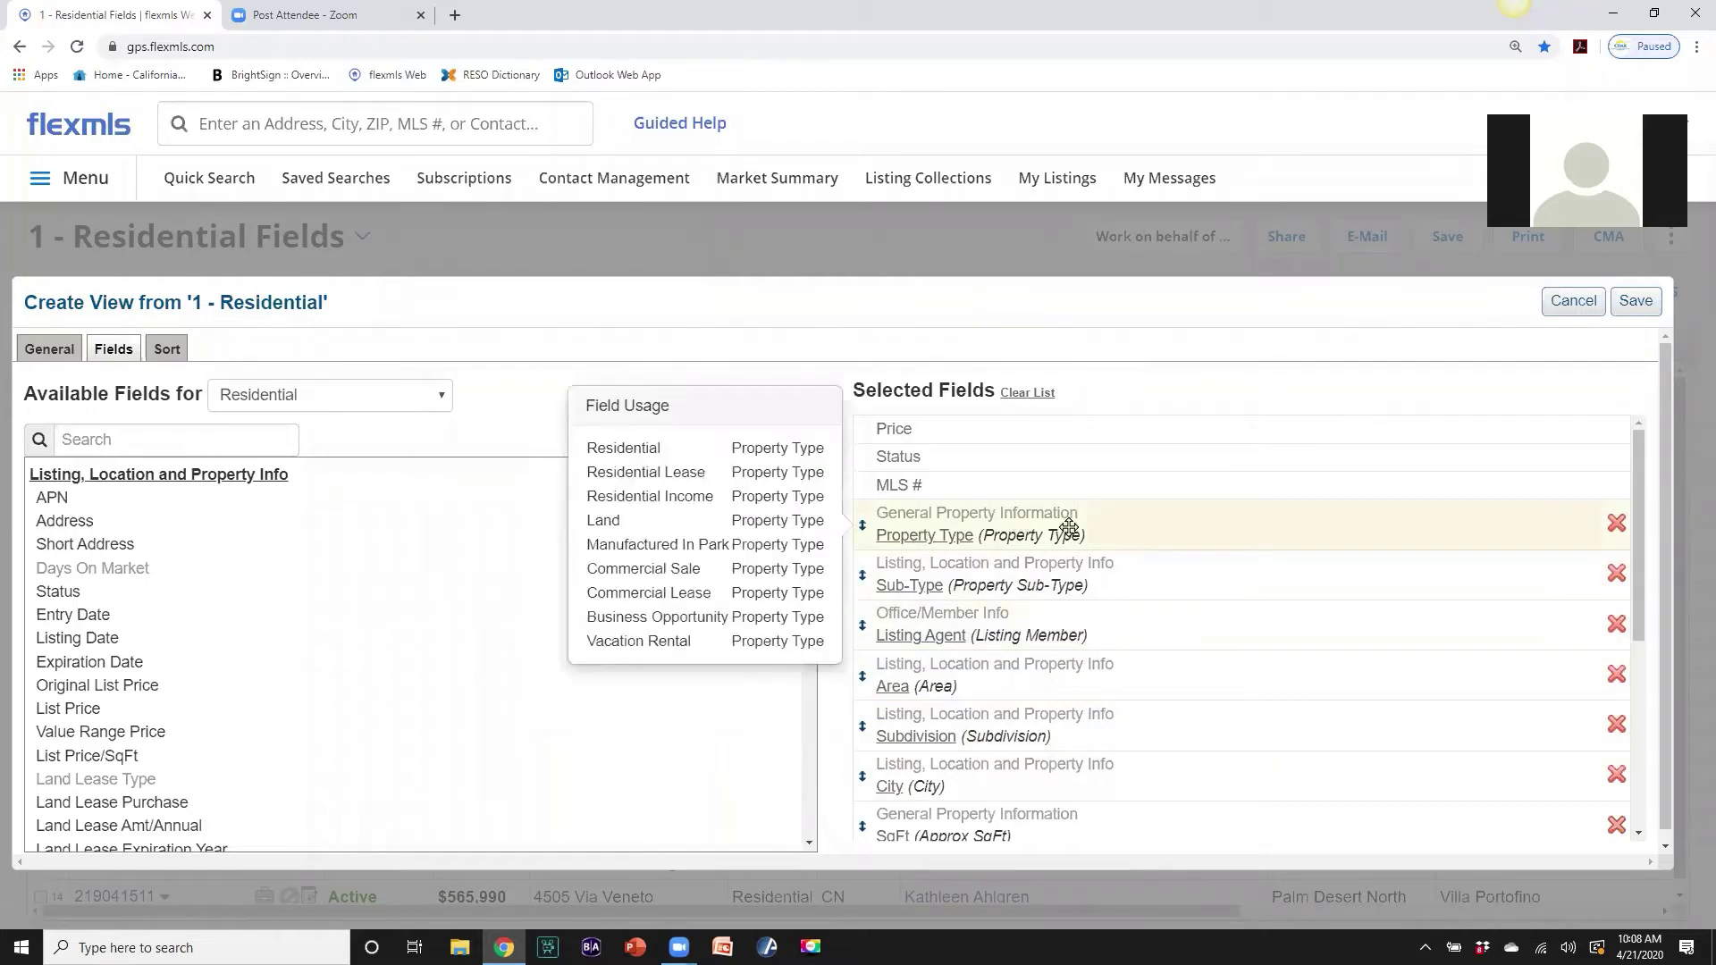
pyautogui.click(1616, 523)
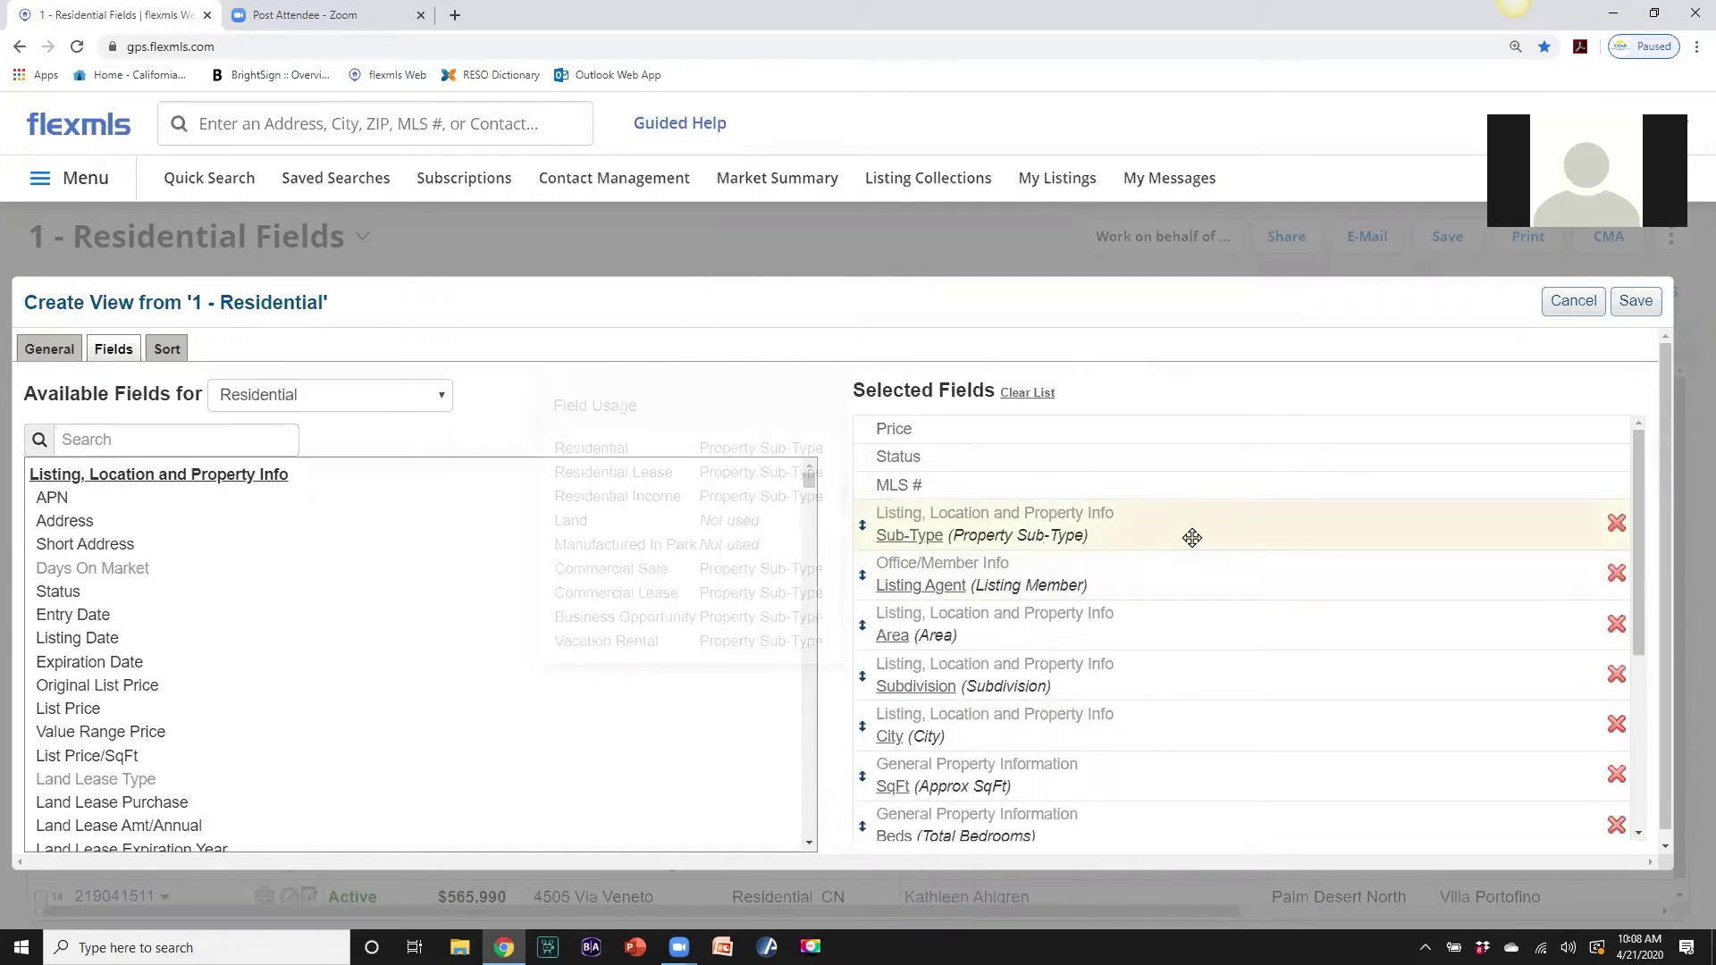
pyautogui.moveTo(913, 590)
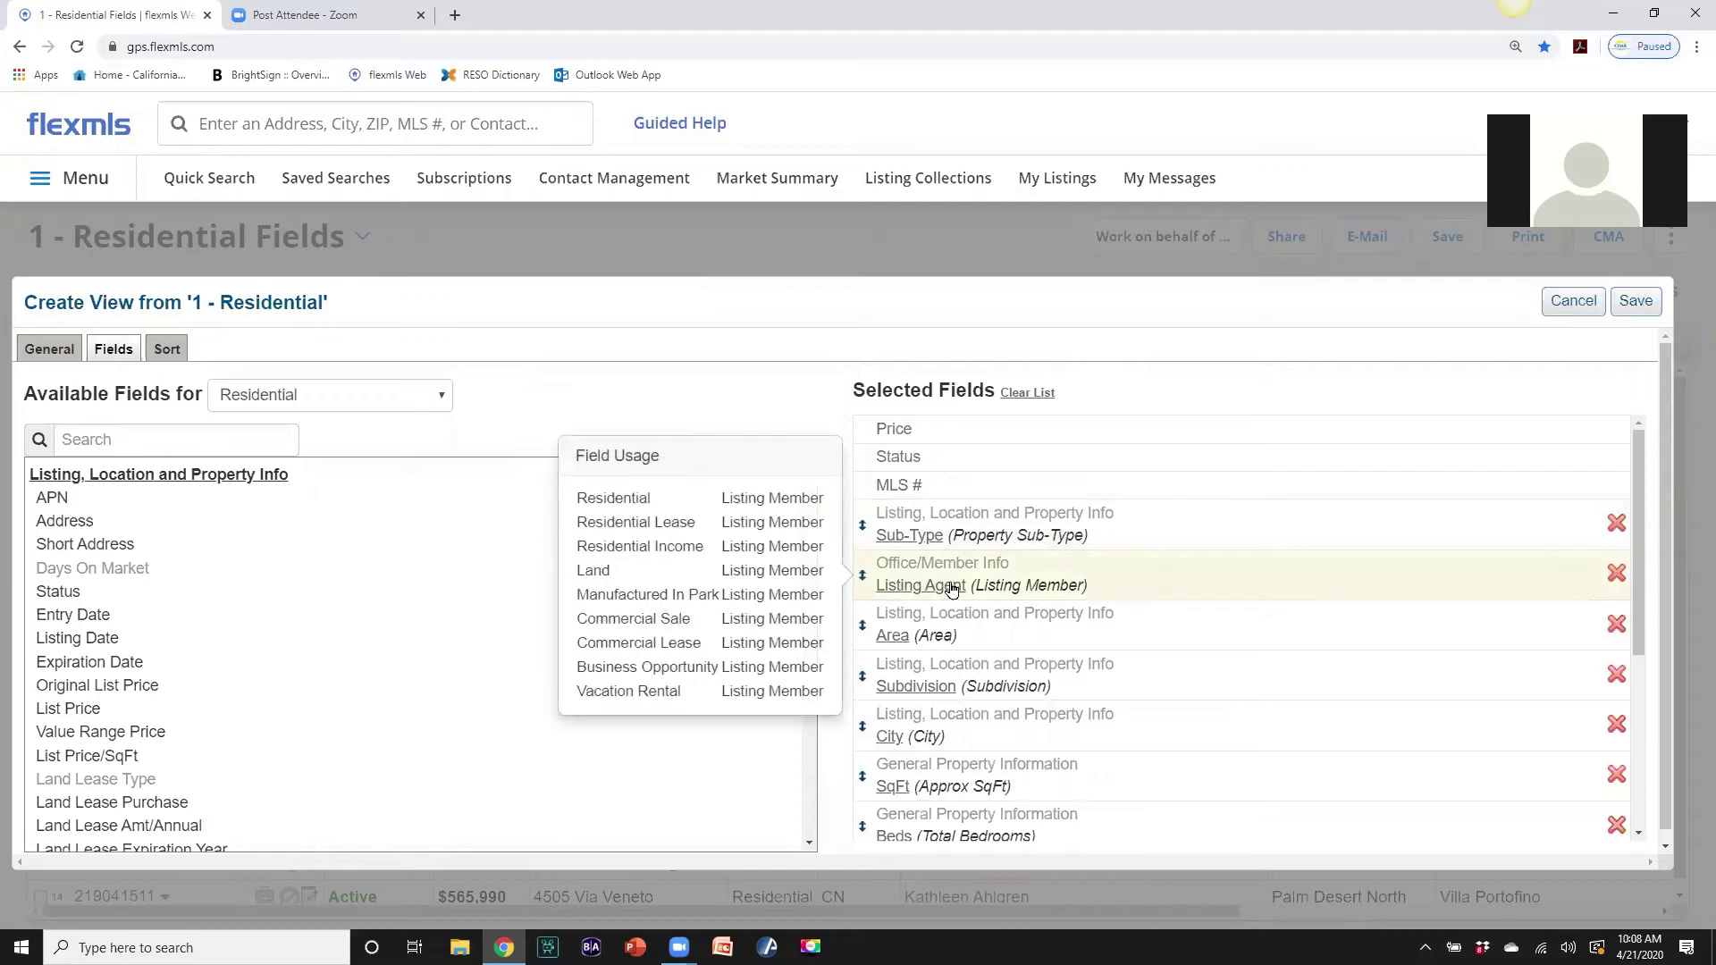
pyautogui.click(1616, 573)
pyautogui.moveTo(1564, 576)
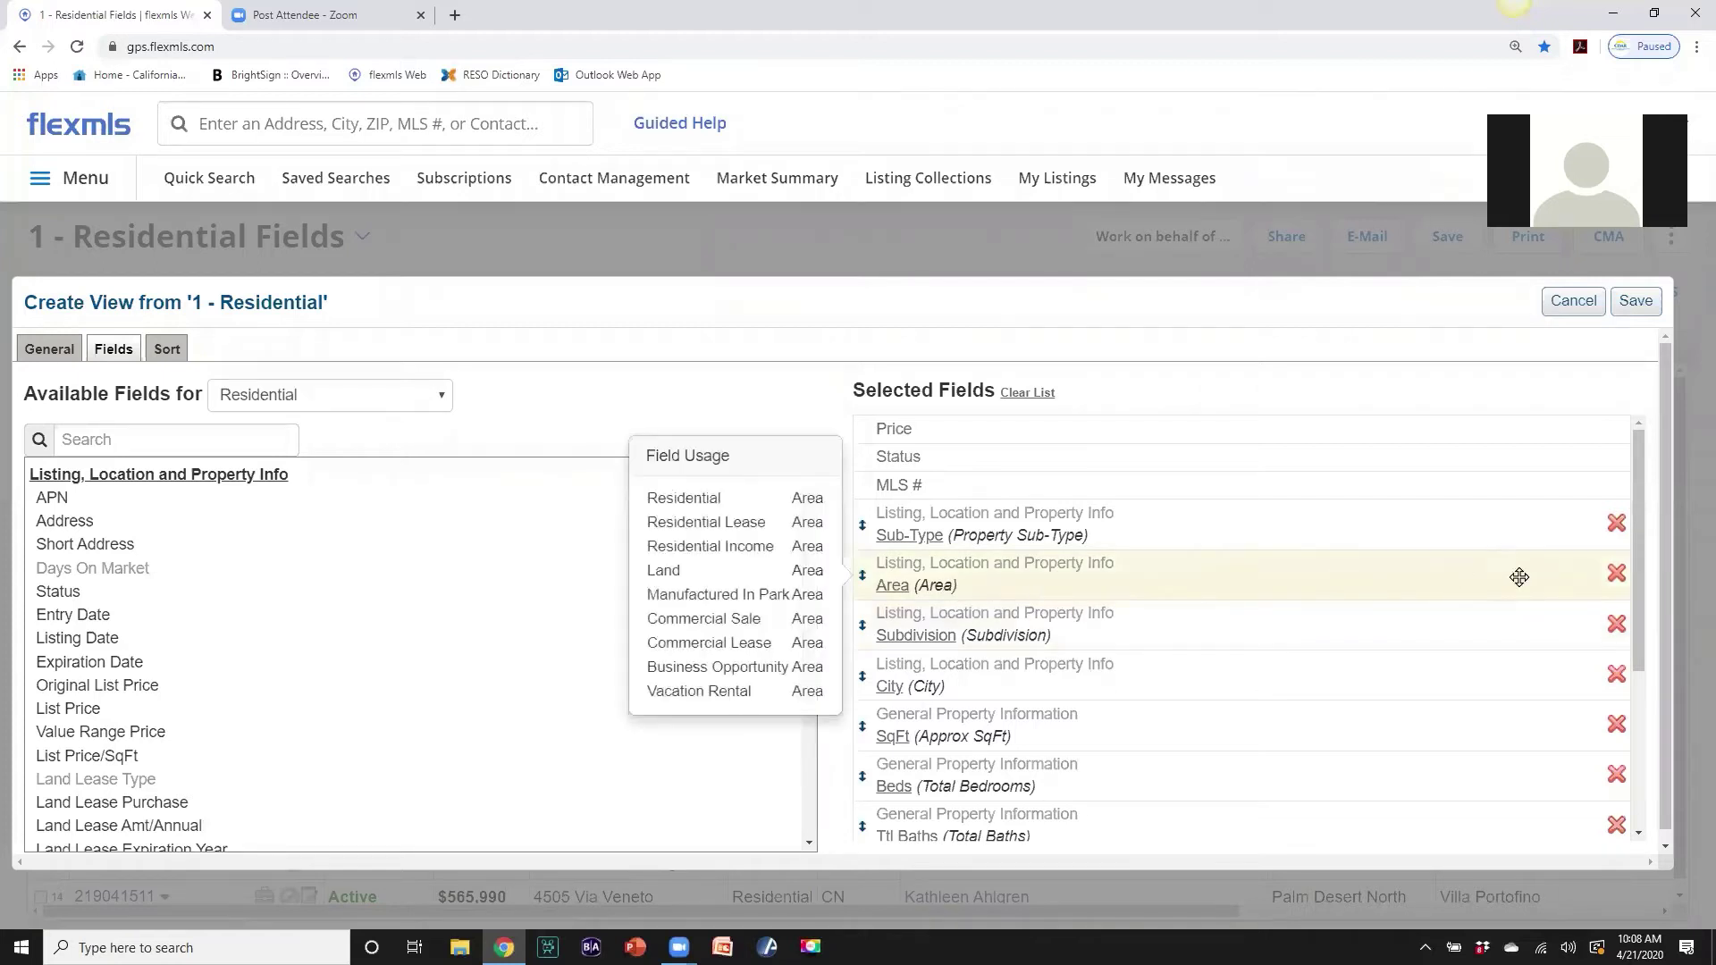
pyautogui.click(1616, 573)
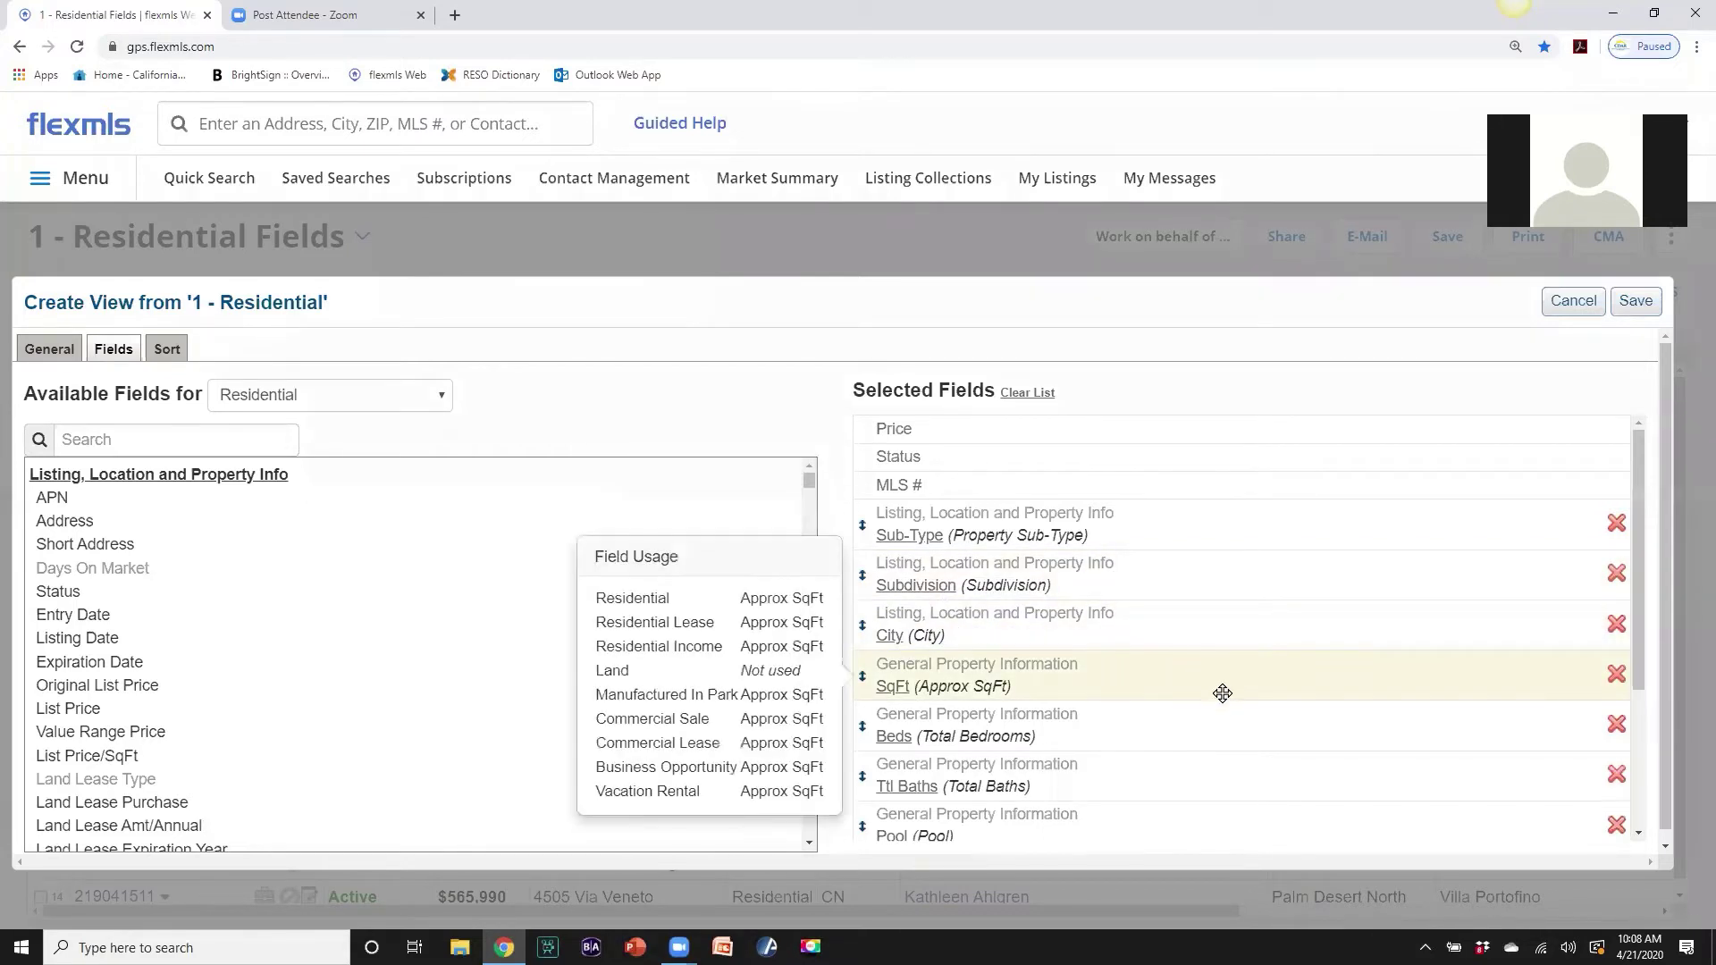
pyautogui.scroll(-3, 1222, 694)
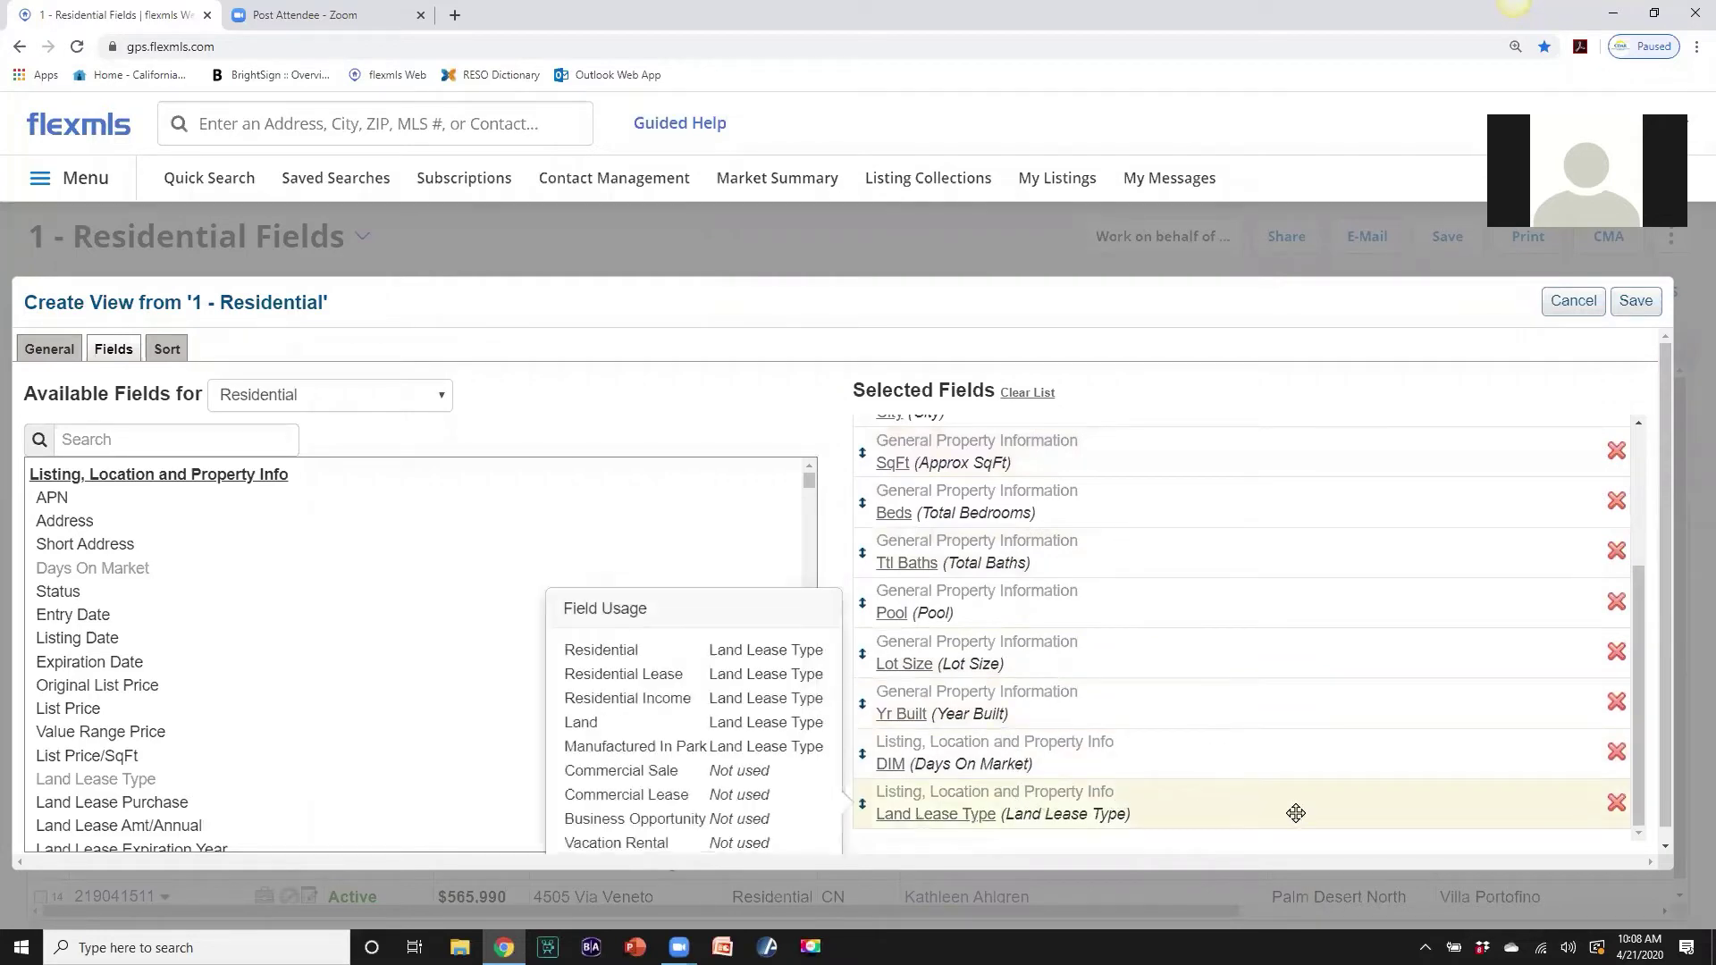
pyautogui.click(1614, 804)
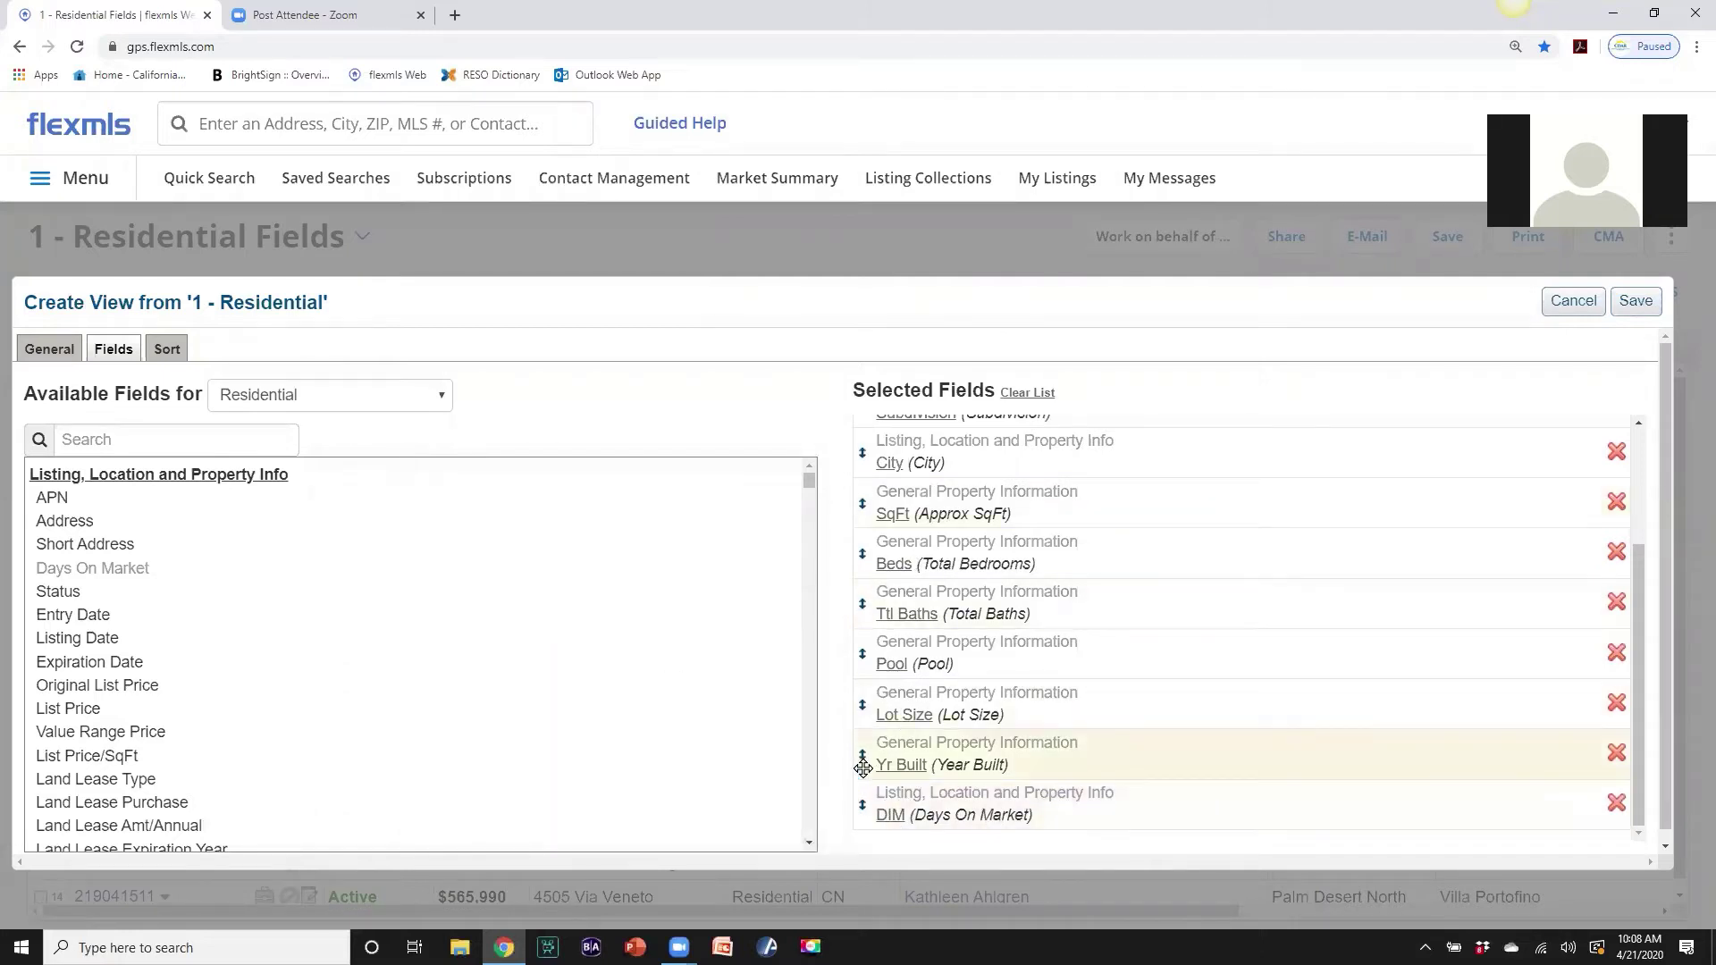
# Reorder the view's selected fields so Days On Market comes right after MLS #, followed by Pool.
pyautogui.moveTo(867, 802)
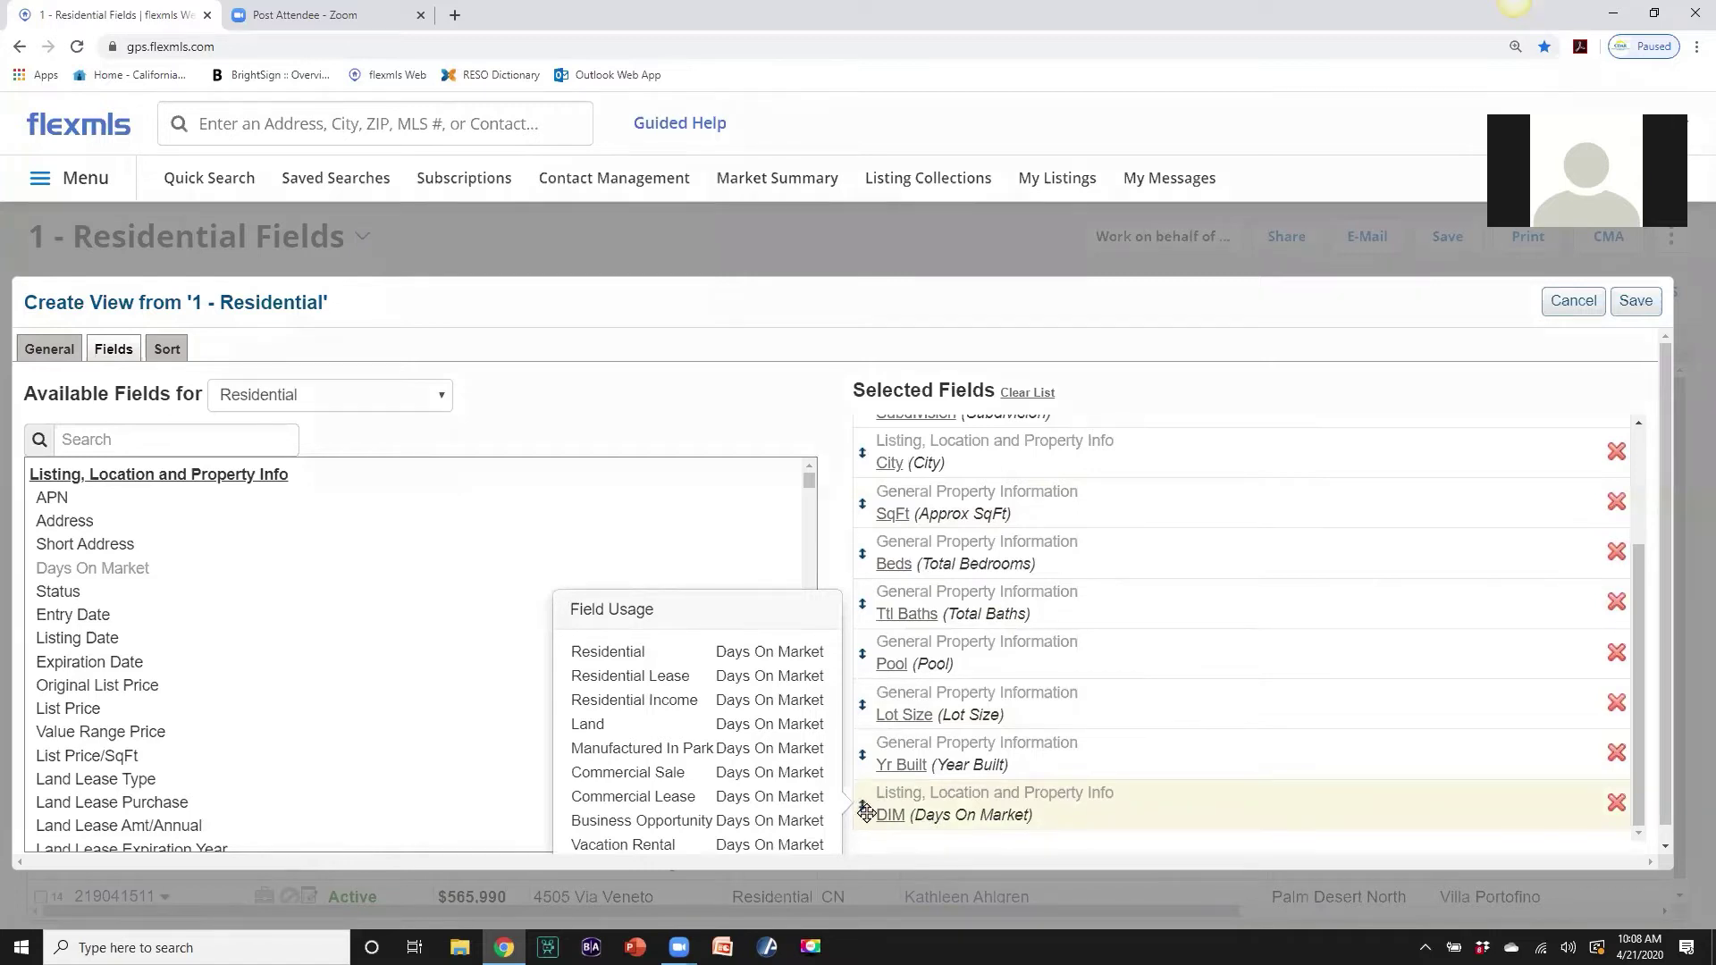
pyautogui.moveTo(865, 808); pyautogui.dragTo(865, 532)
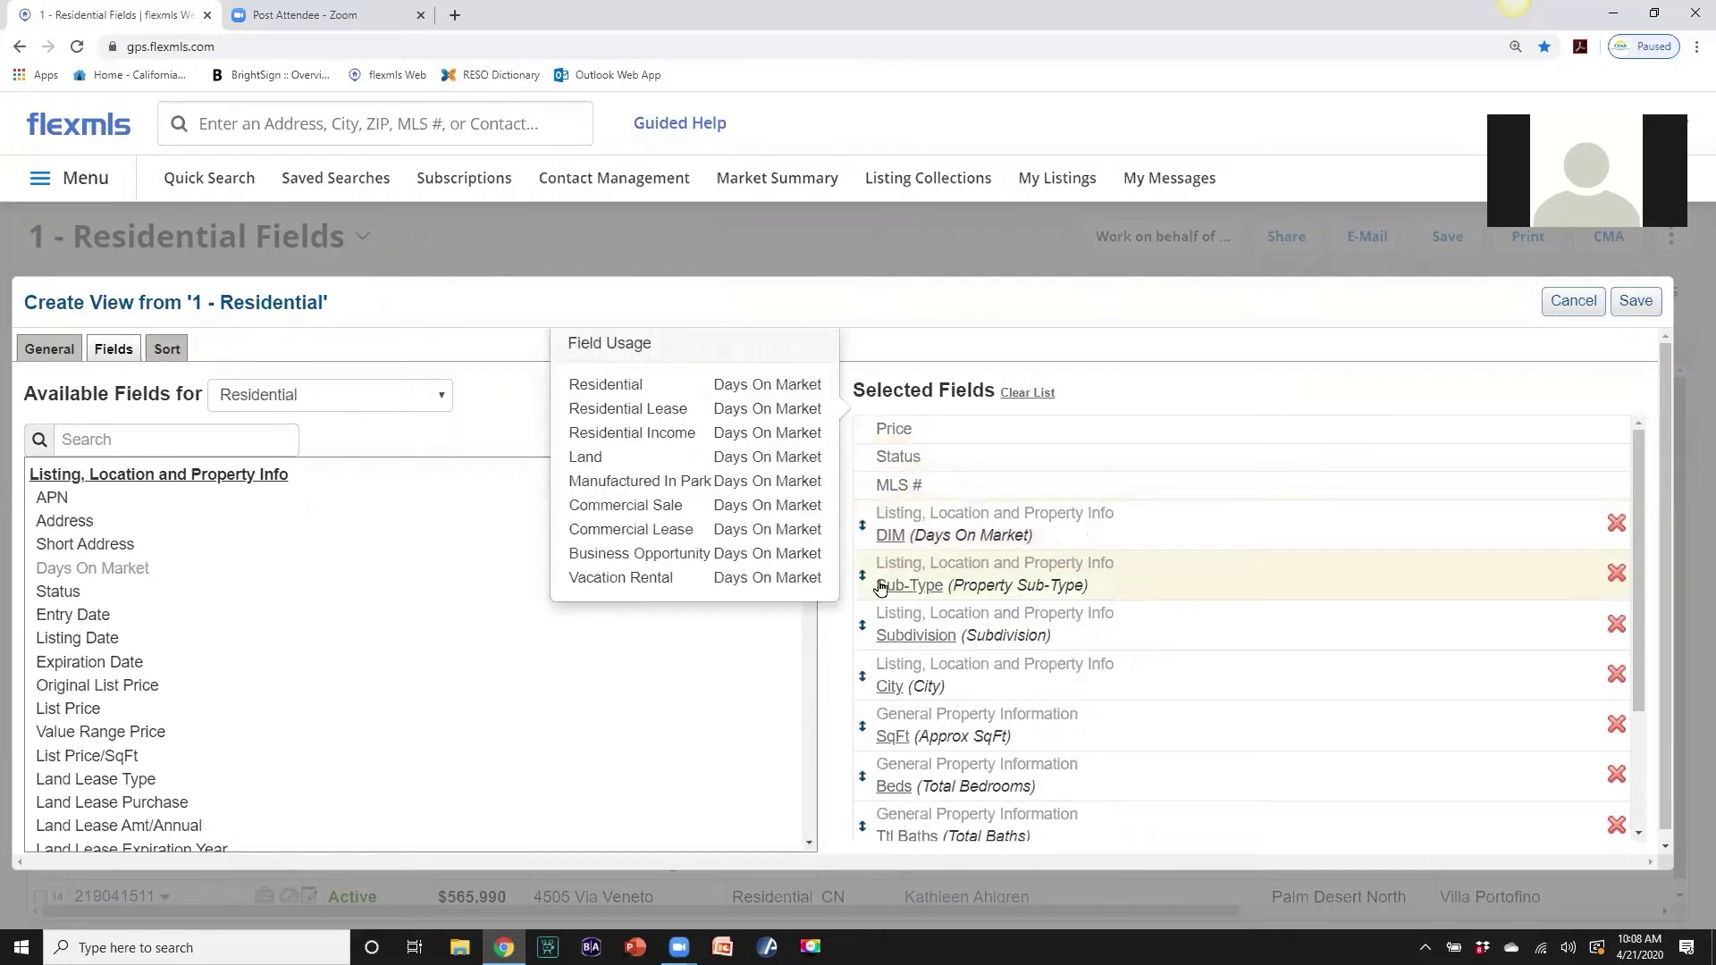
pyautogui.scroll(-2, 941, 711)
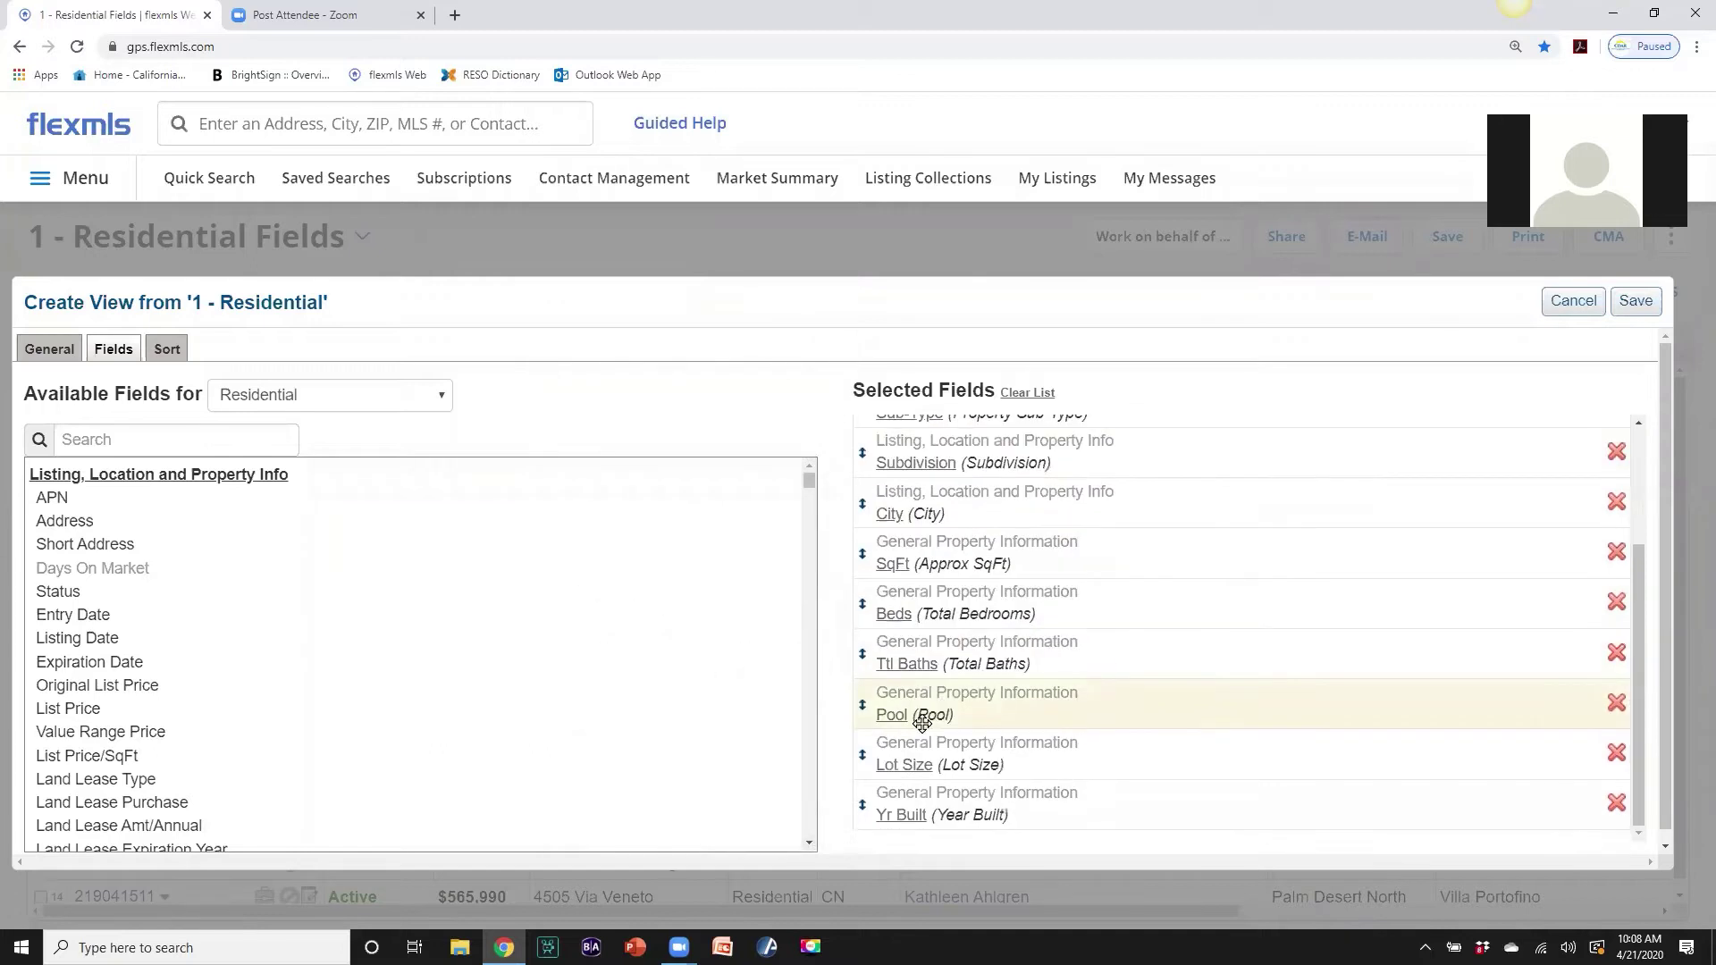
pyautogui.moveTo(868, 702); pyautogui.dragTo(872, 570)
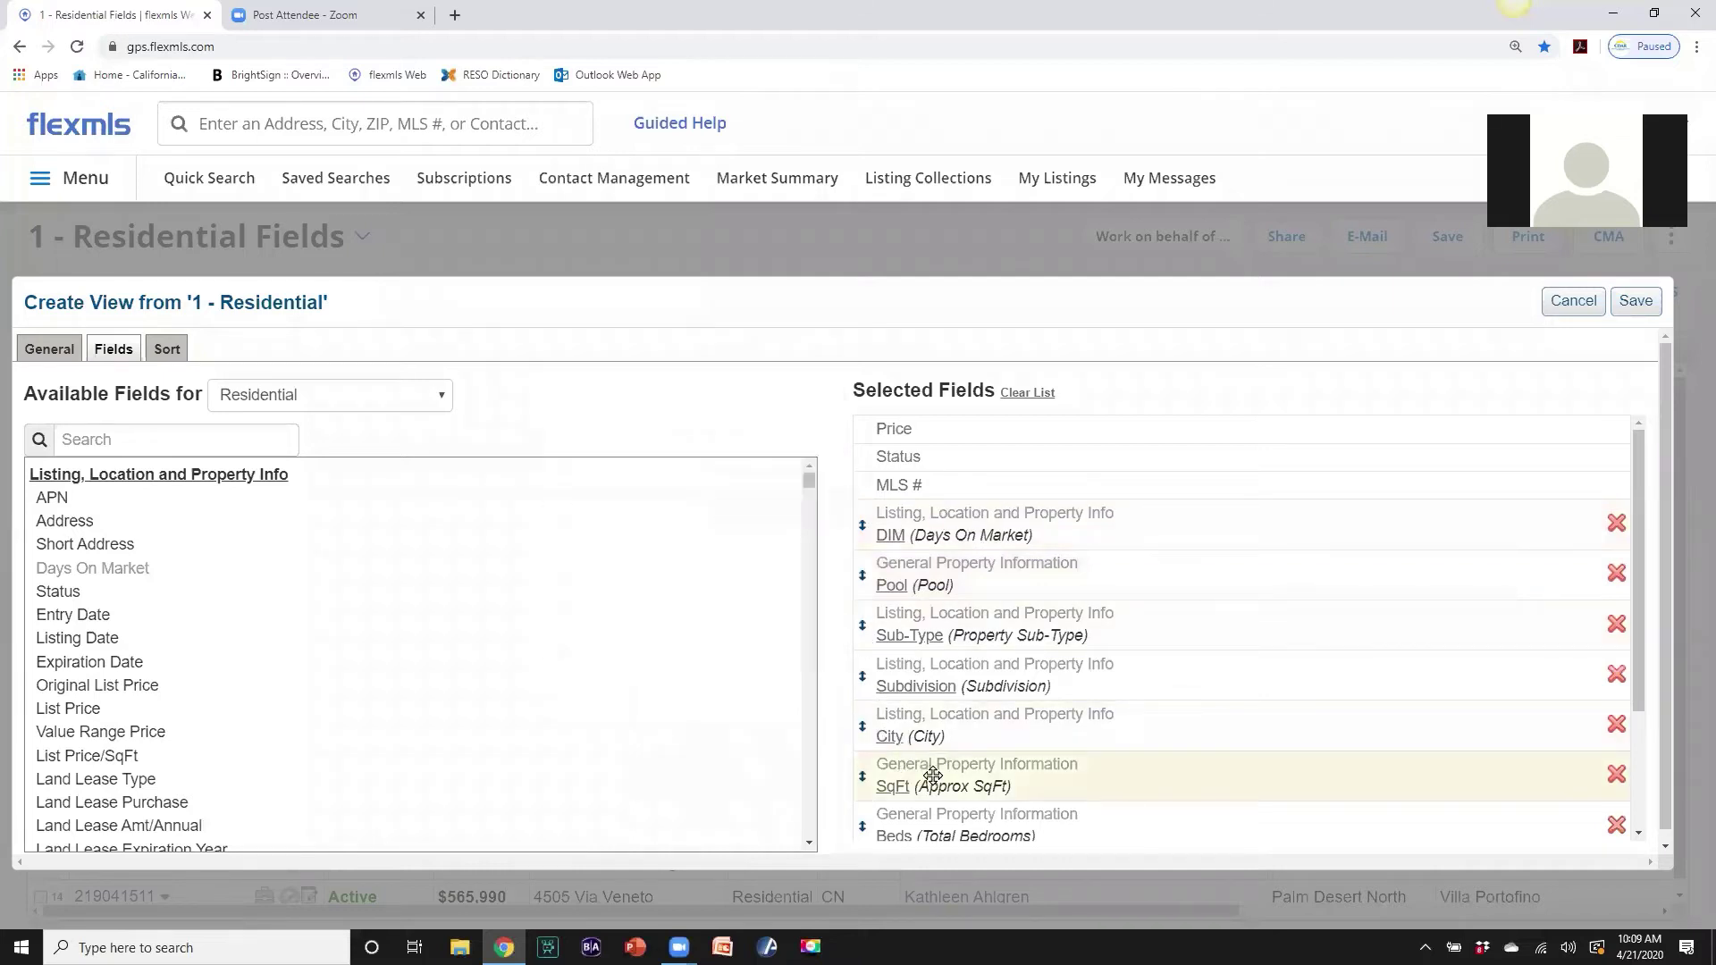
pyautogui.moveTo(935, 774)
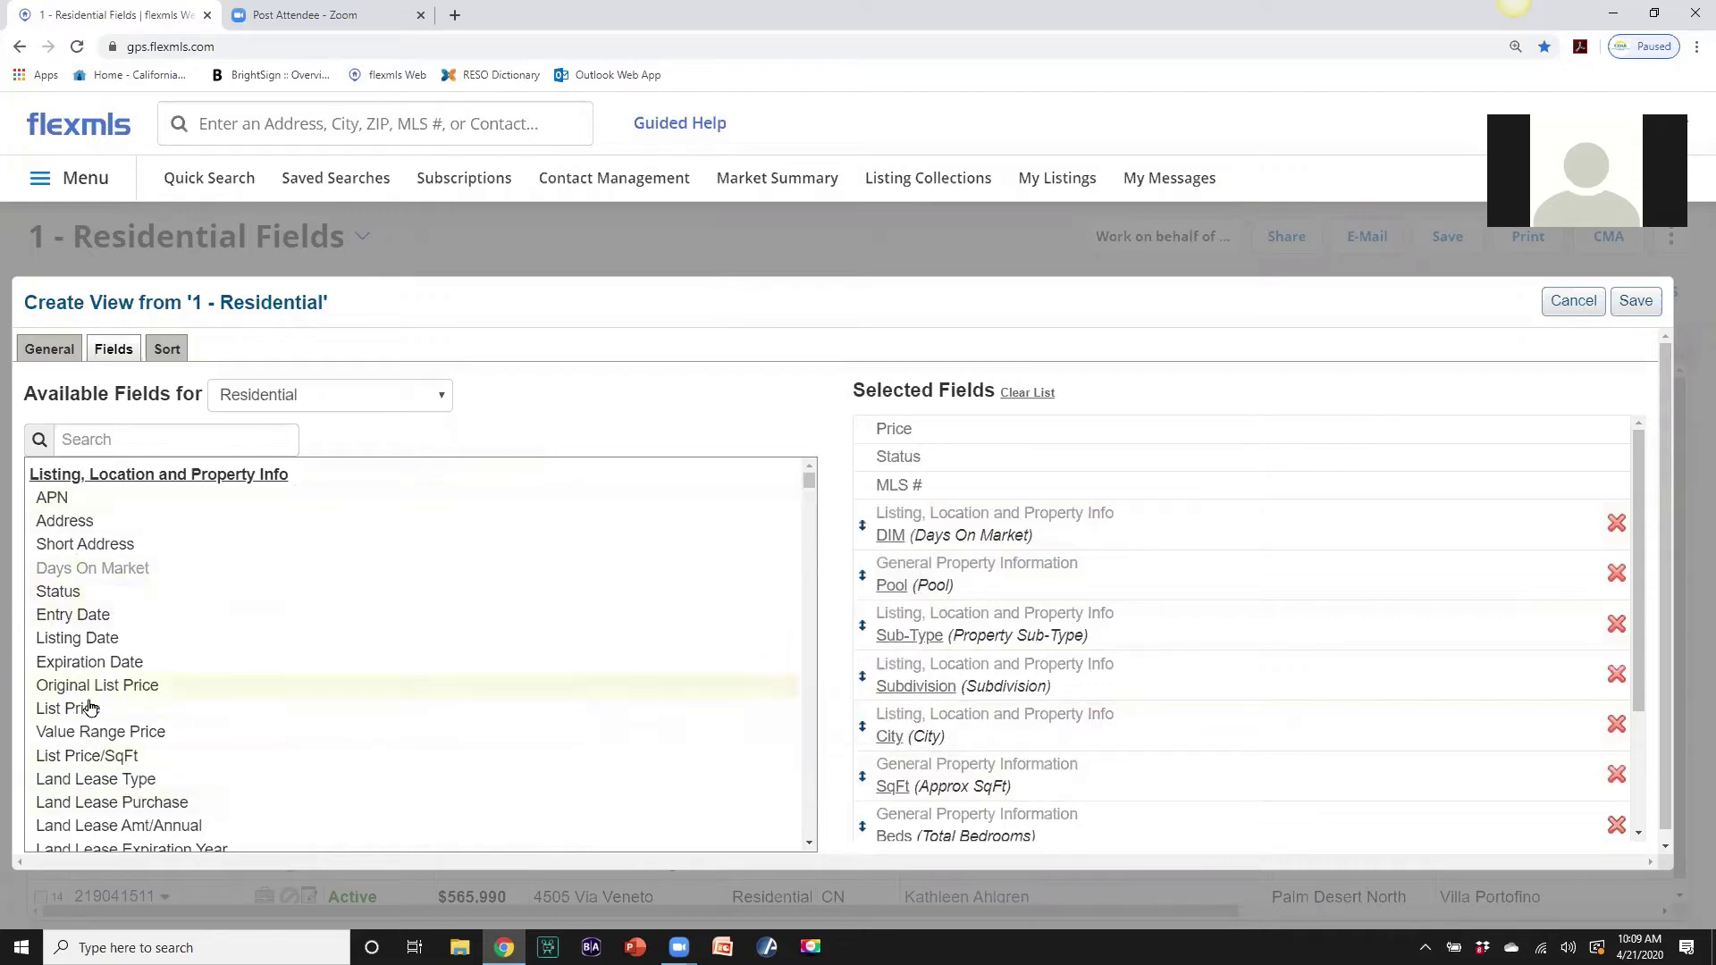
# Find the Association field under HOA Information, add it to the view's selected fields and place it right after Subdivision.
pyautogui.click(69, 444)
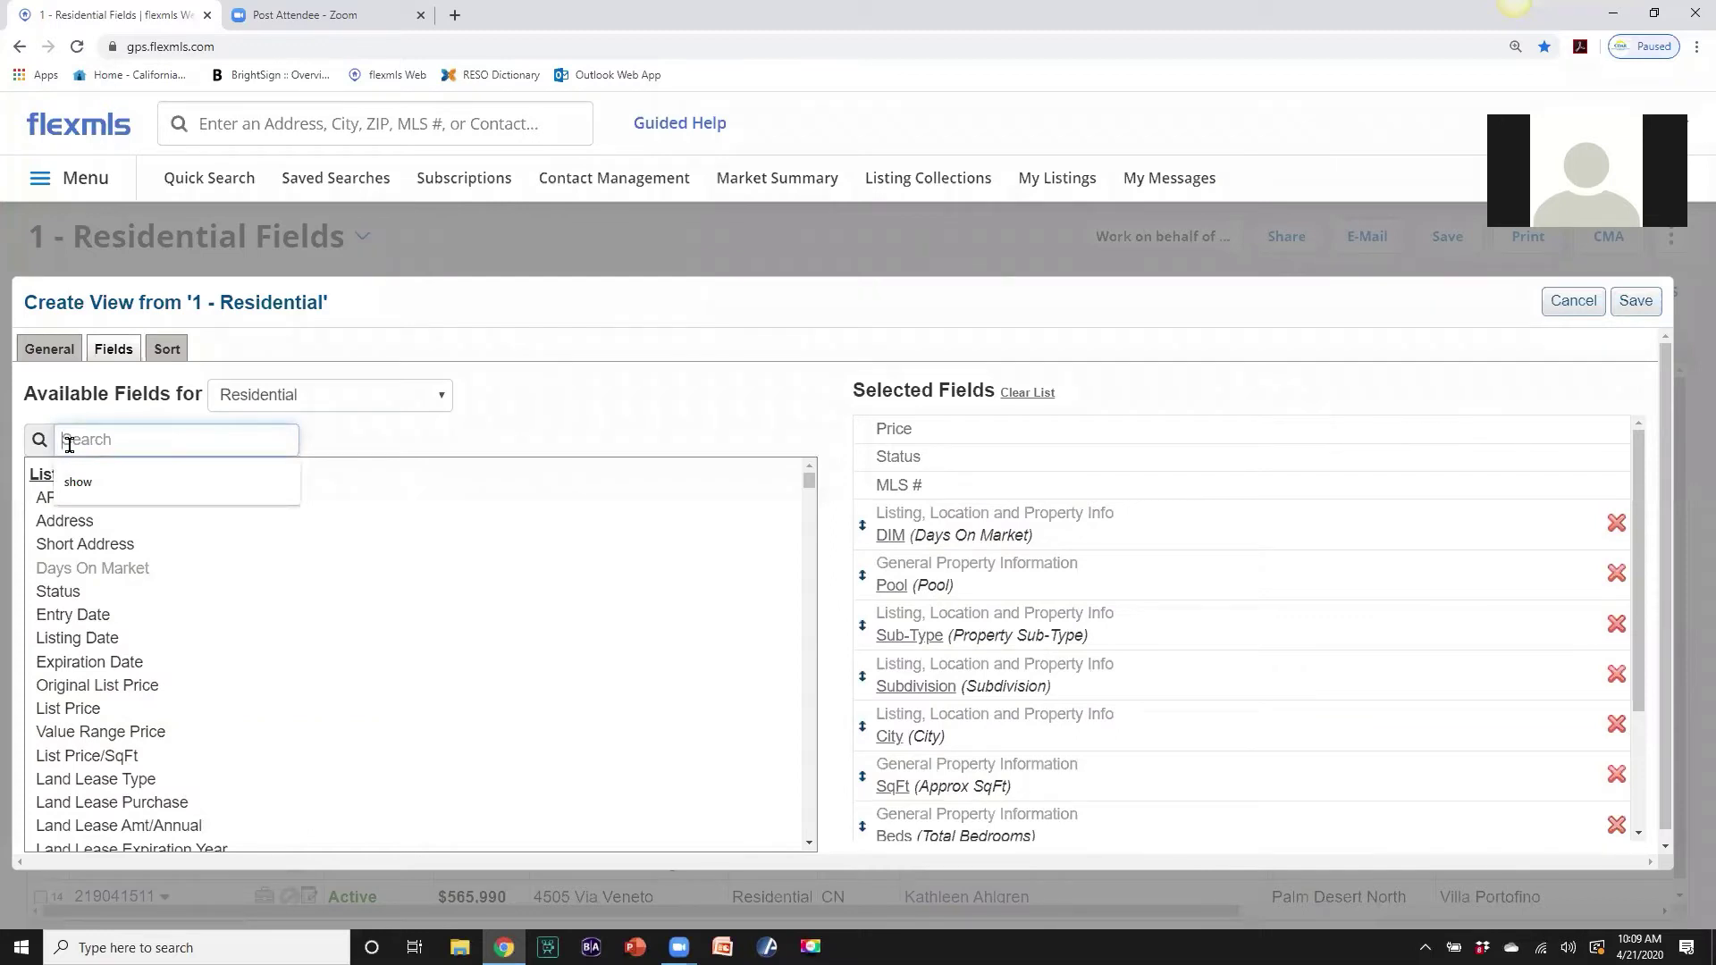
pyautogui.write('h')
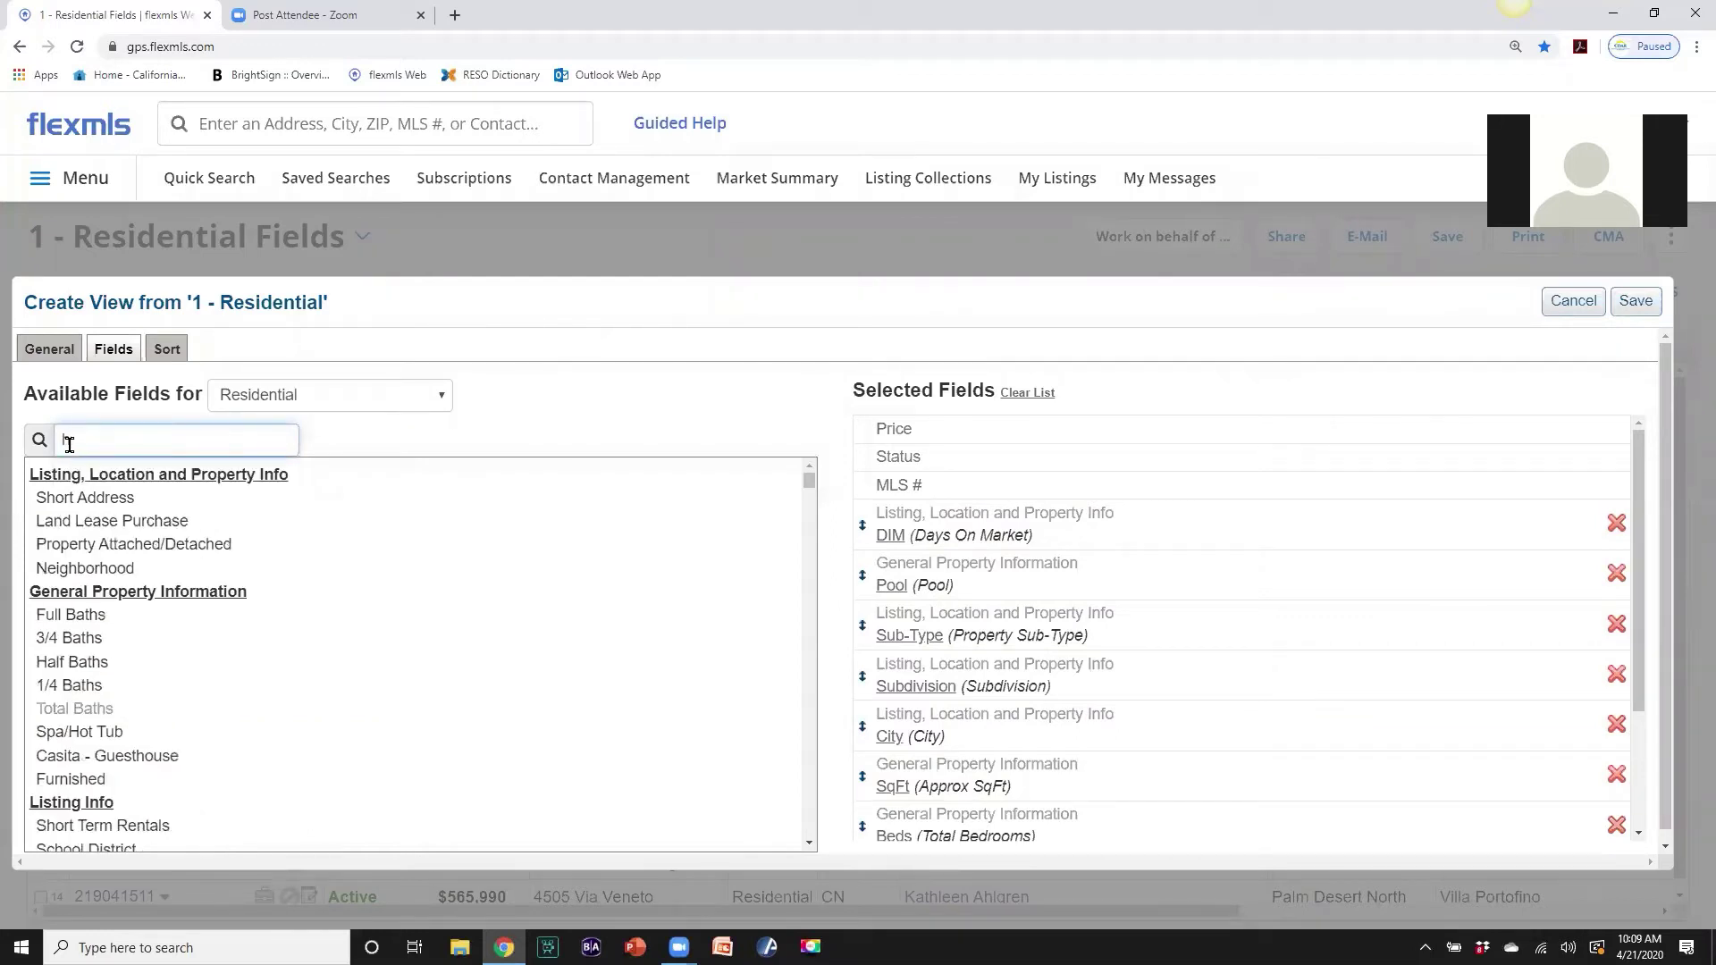
pyautogui.write('oa')
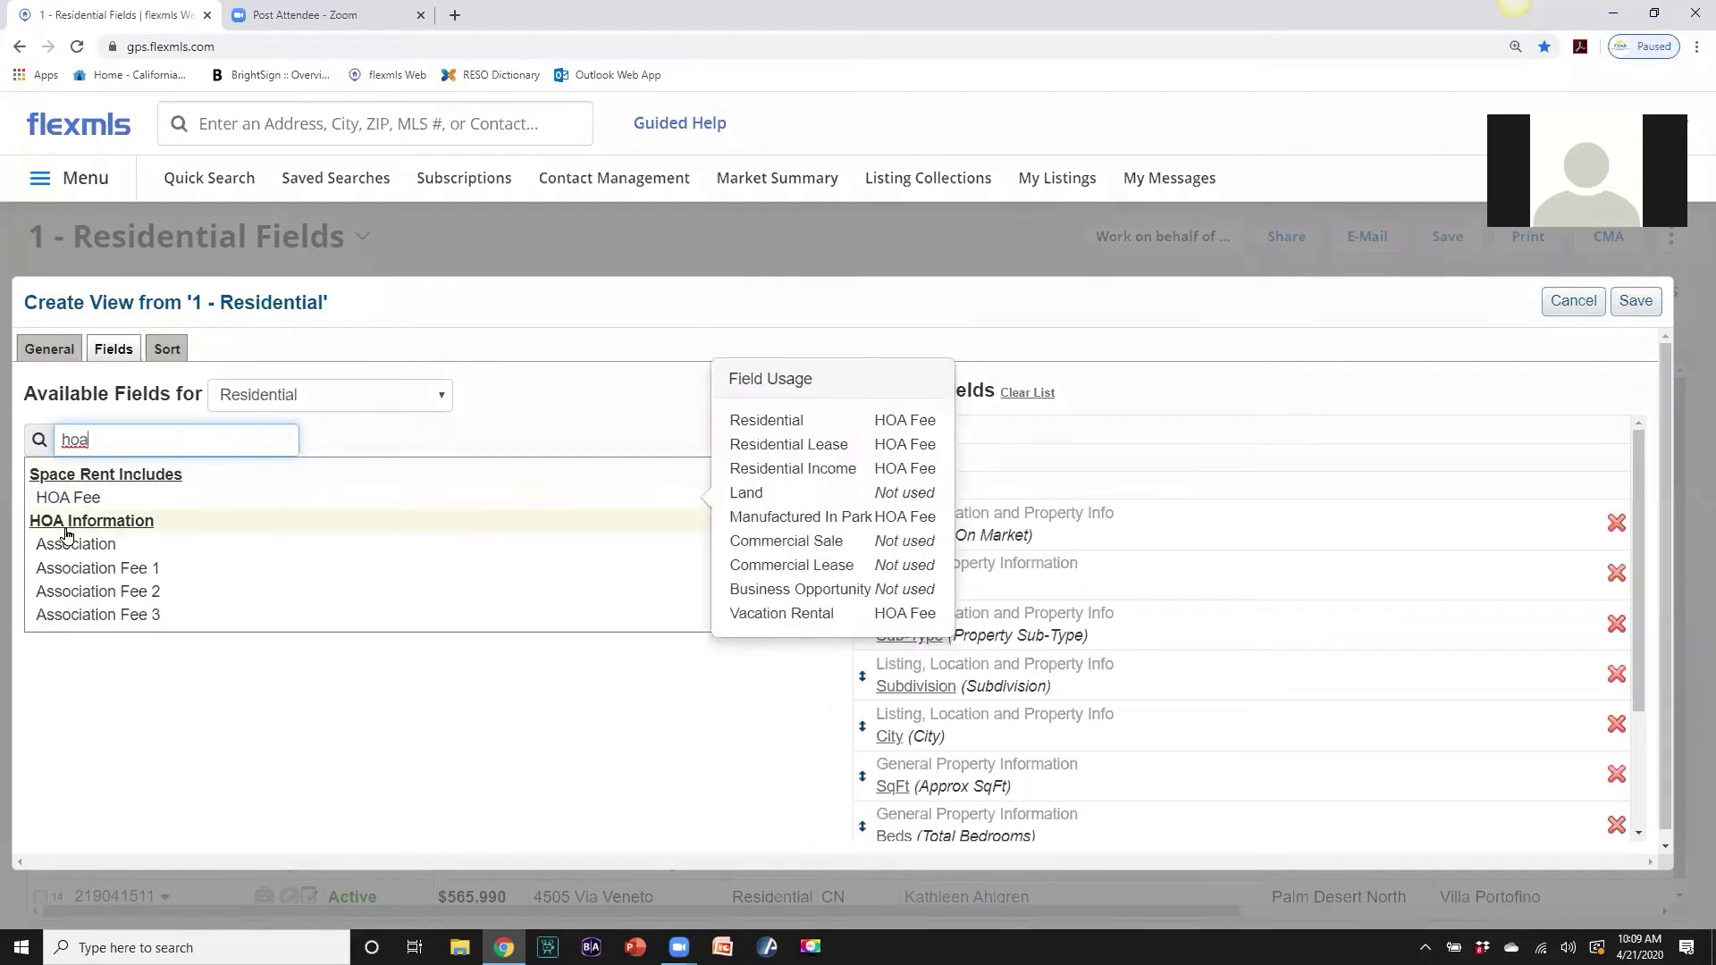
pyautogui.moveTo(68, 548)
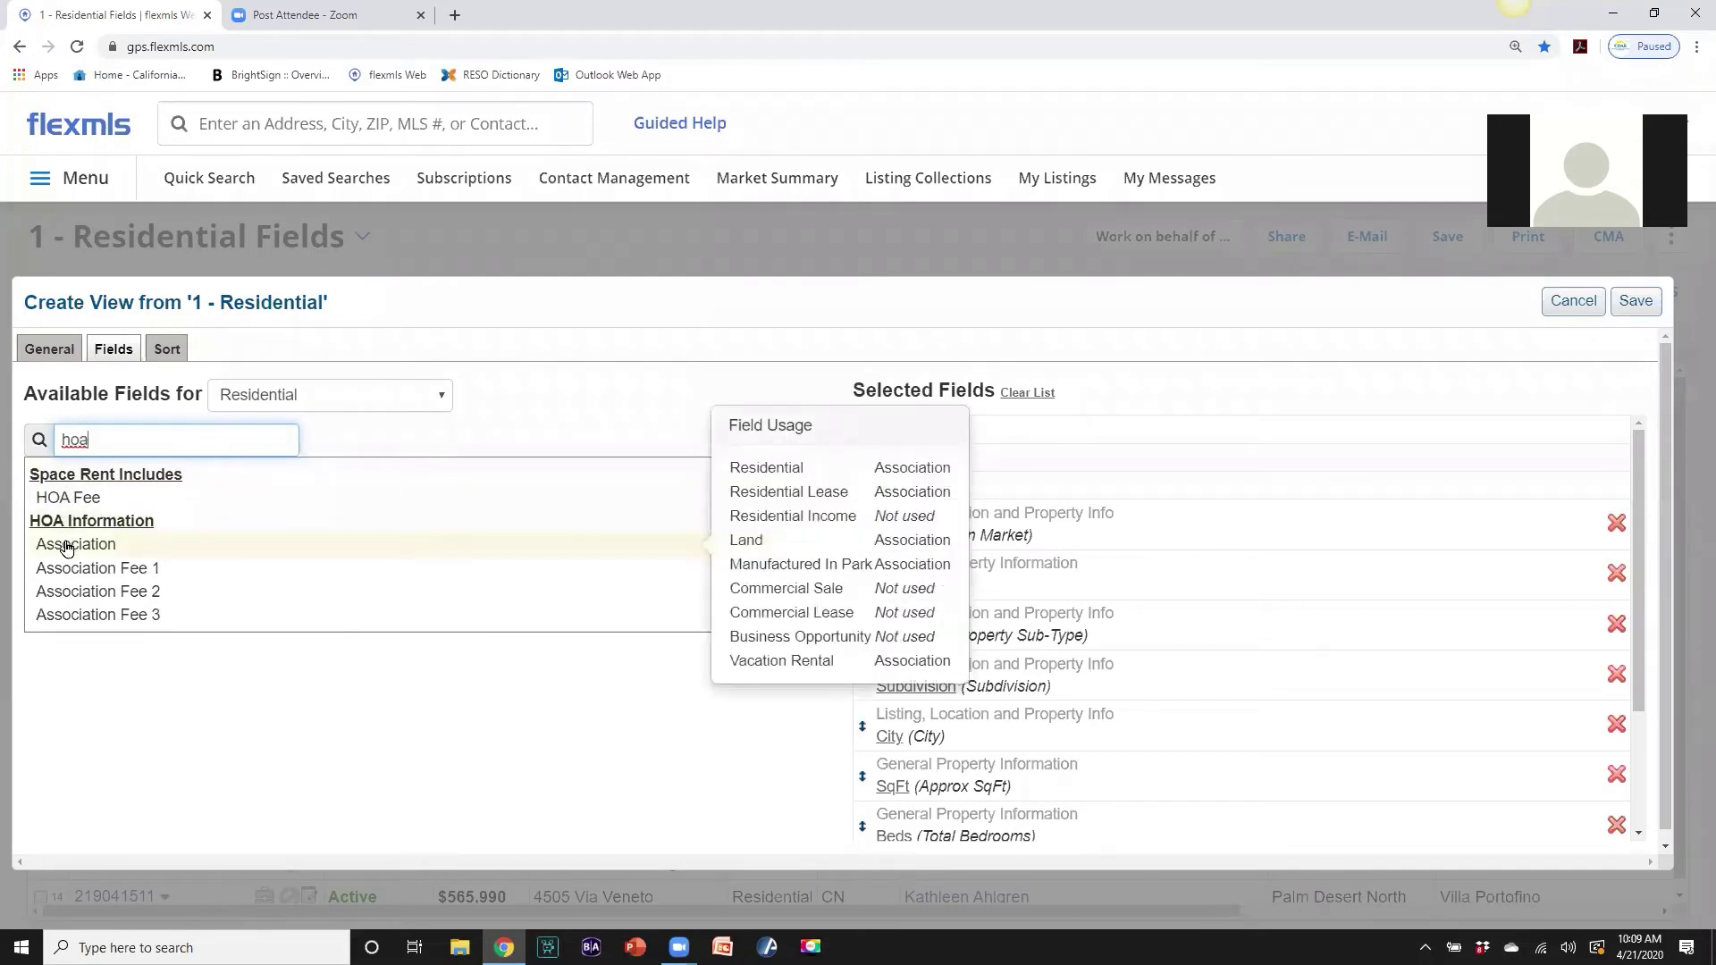
pyautogui.click(68, 548)
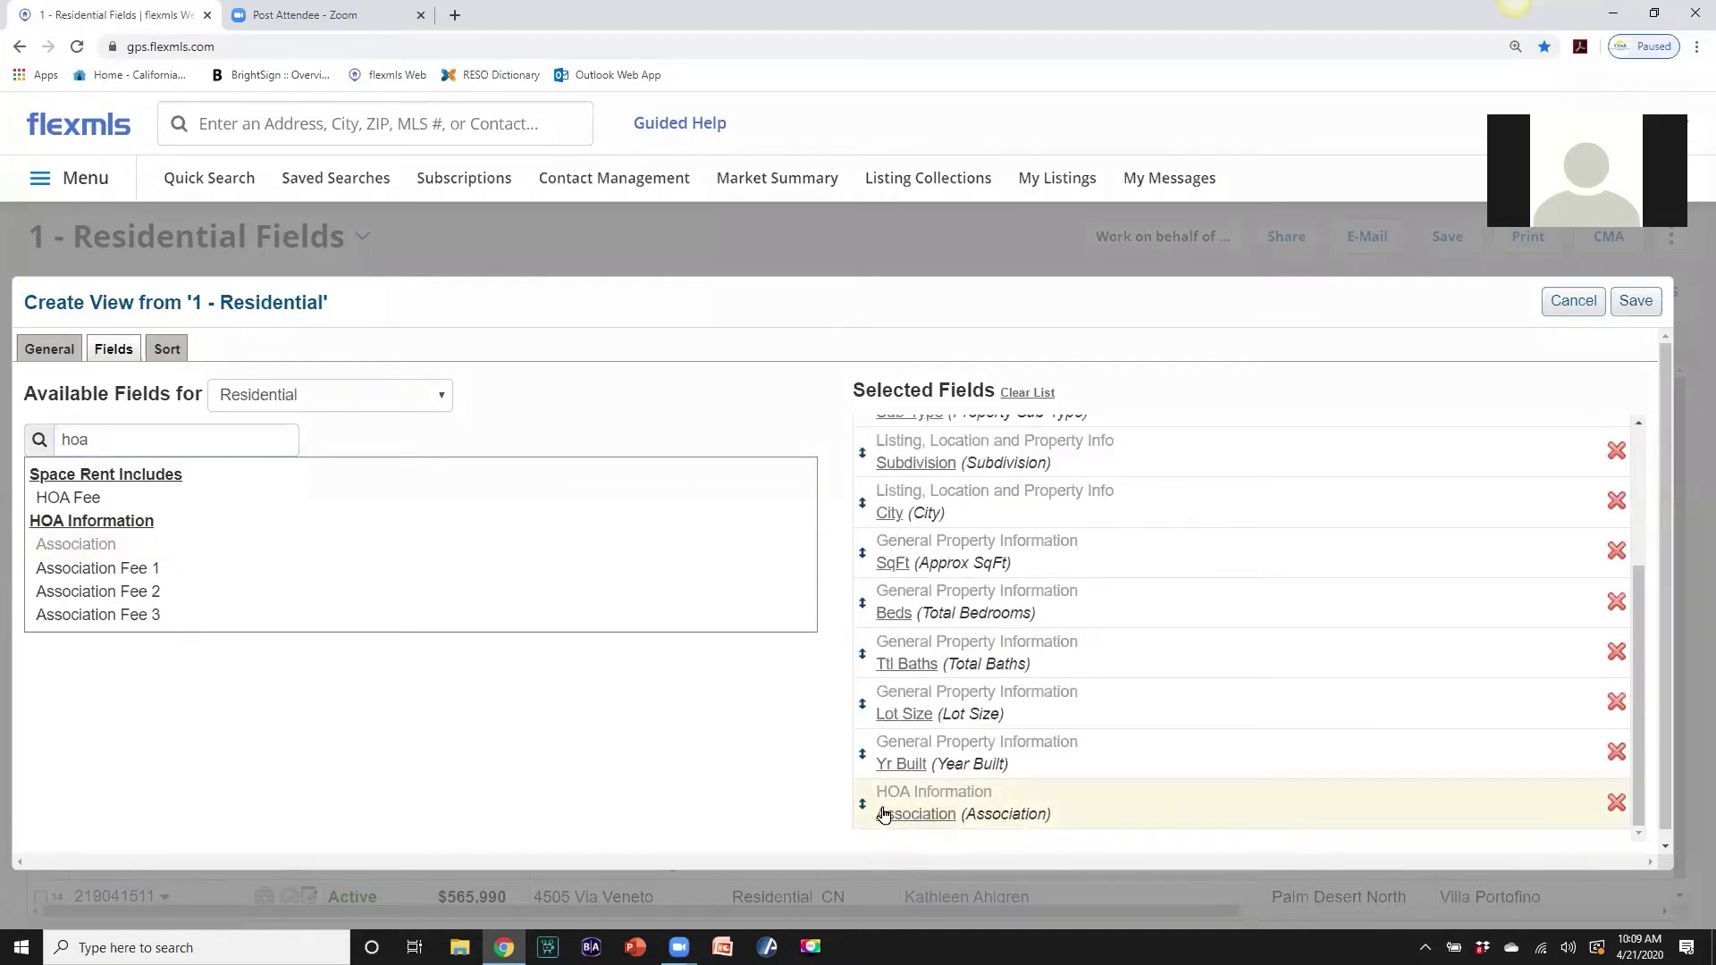
pyautogui.moveTo(865, 802); pyautogui.dragTo(865, 727)
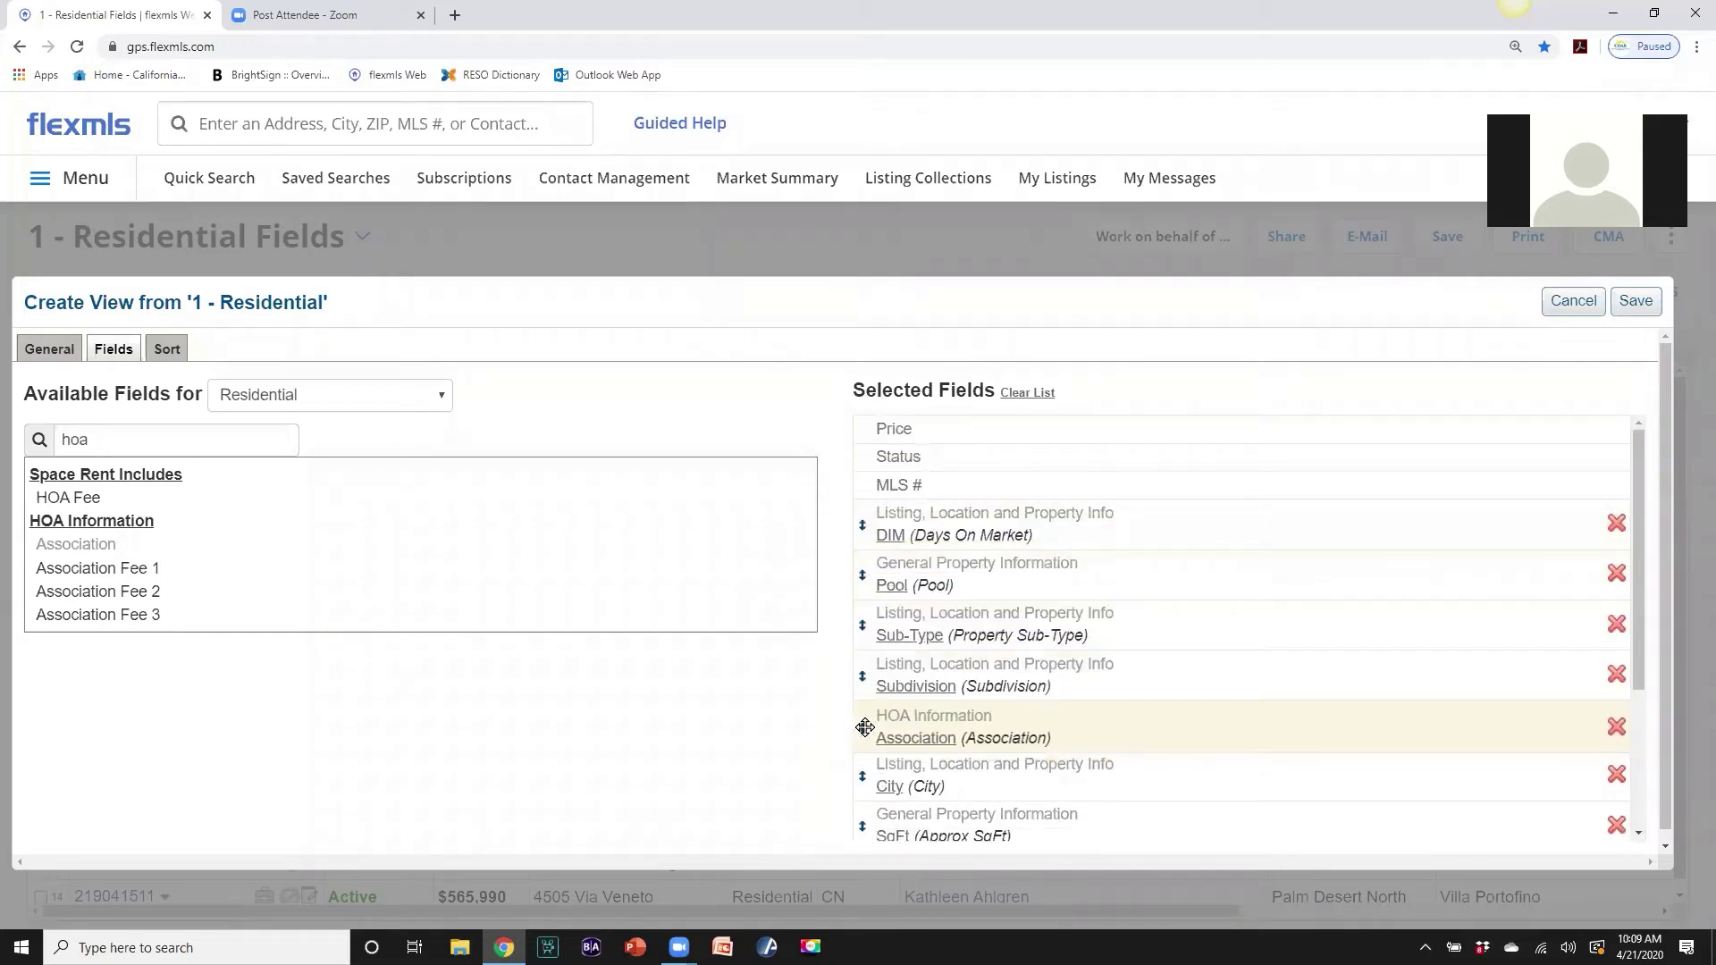
# Set the new view's description and report description to "1 - Residential 1", save it and use it for the results list.
pyautogui.moveTo(1257, 521)
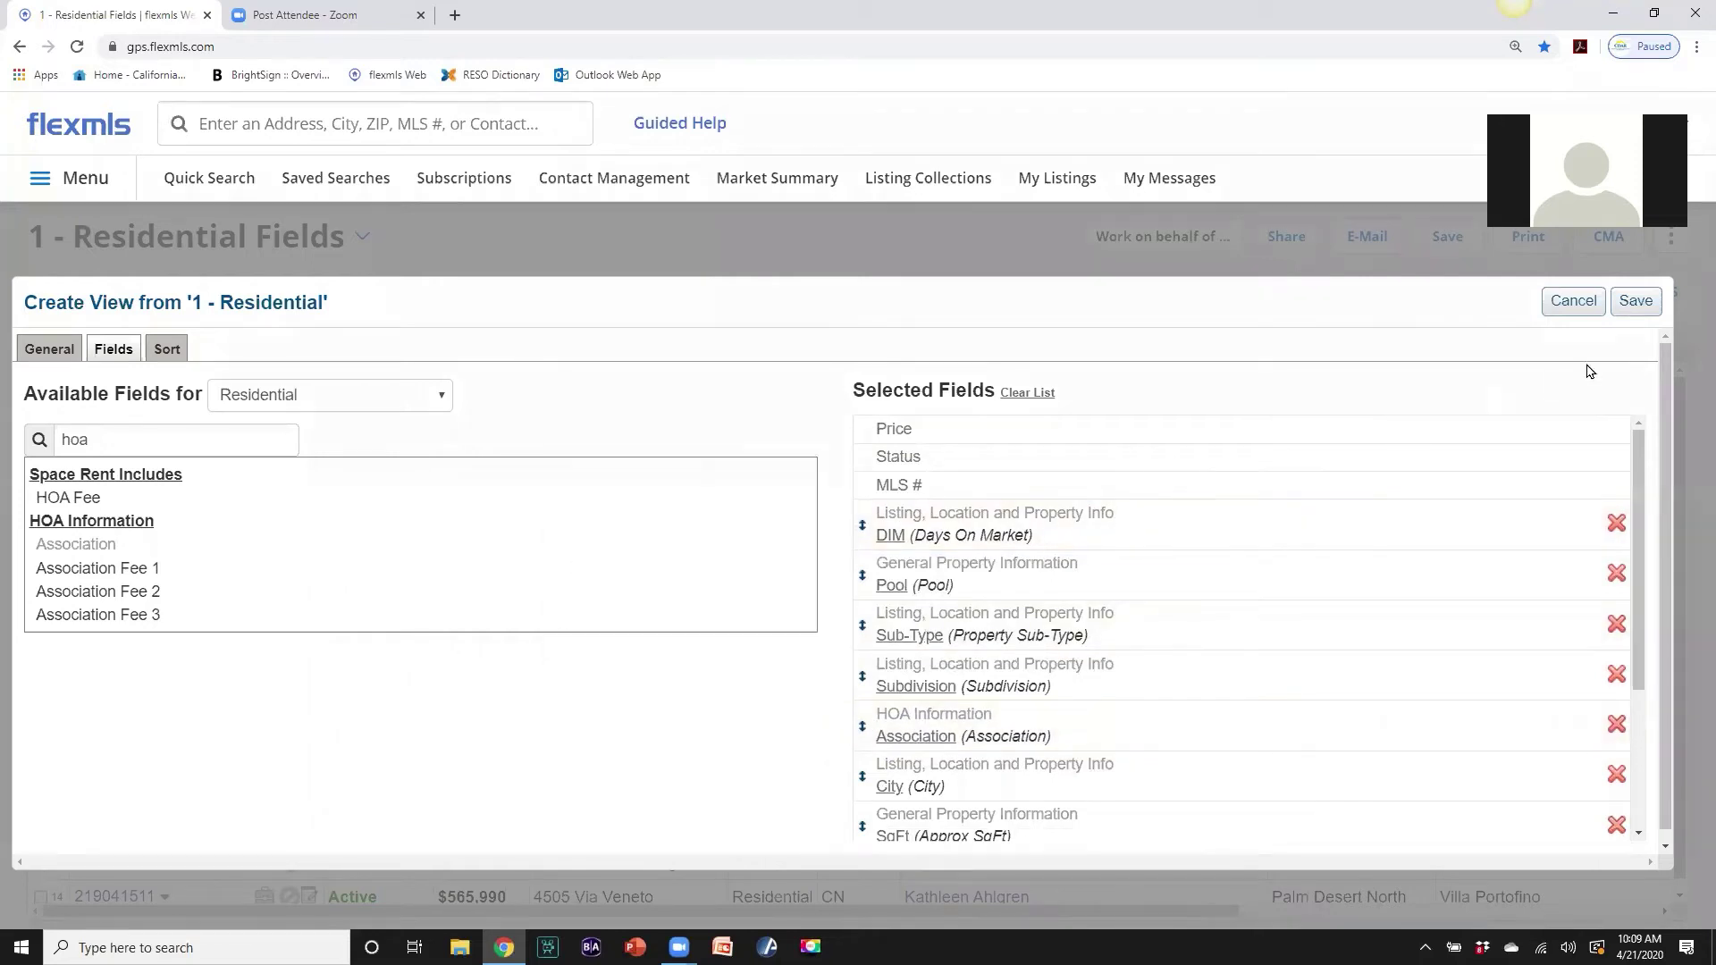
pyautogui.click(1636, 304)
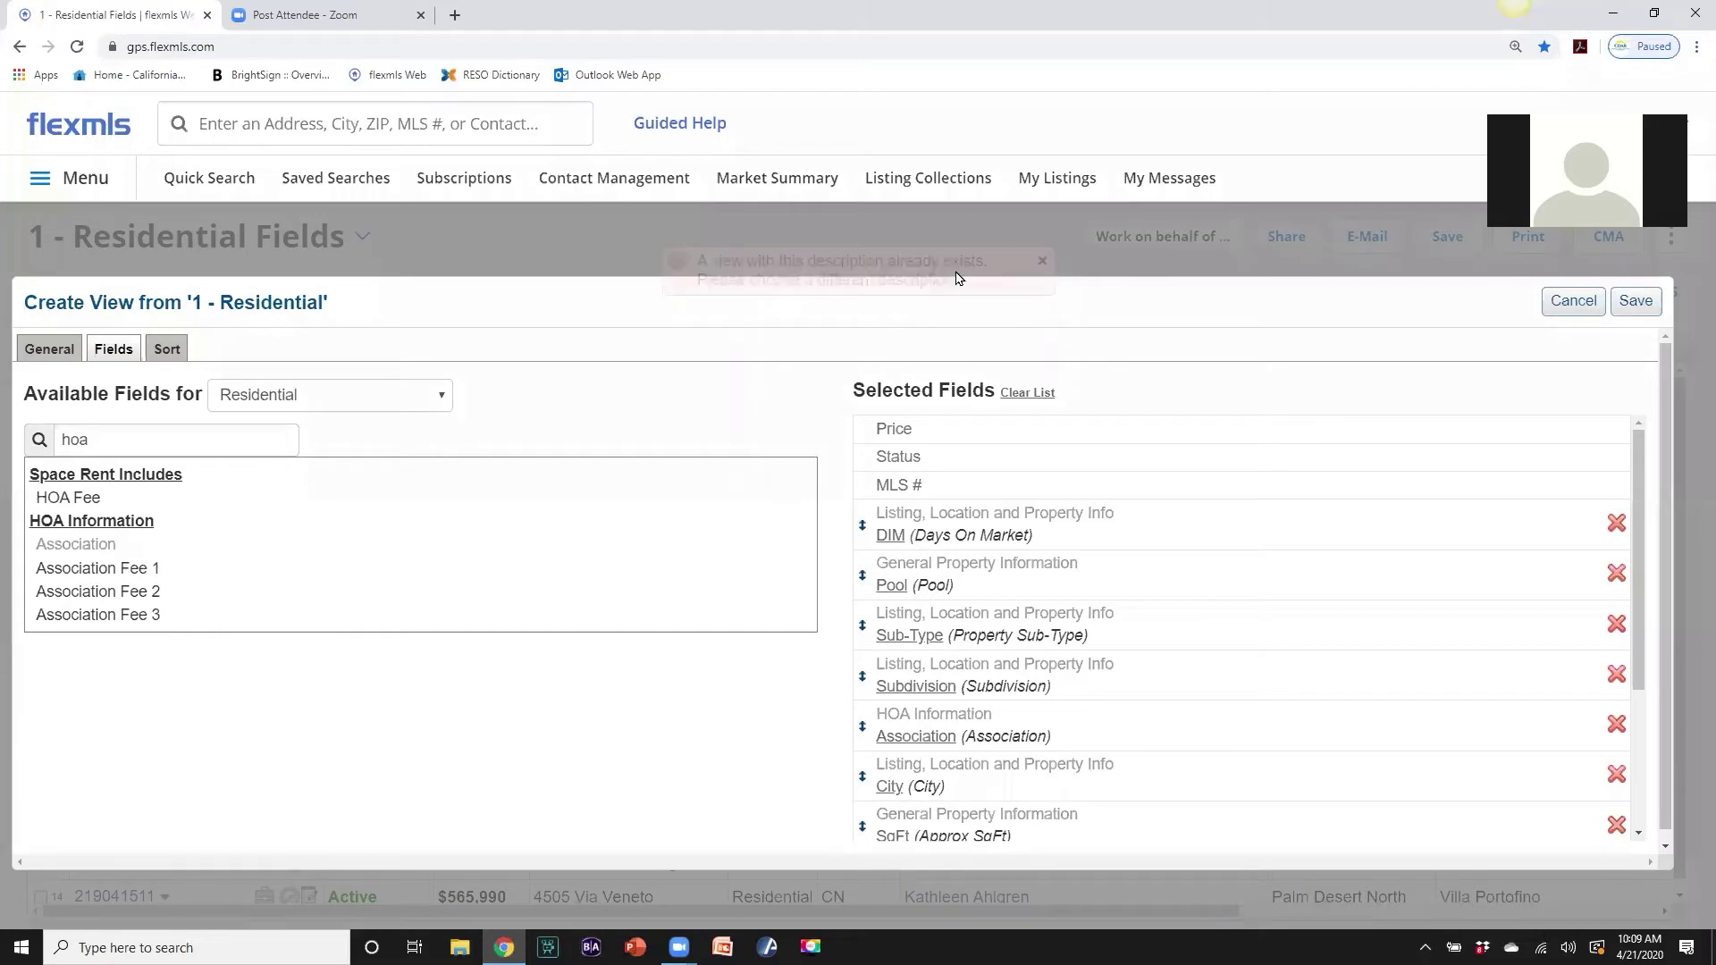
pyautogui.click(53, 355)
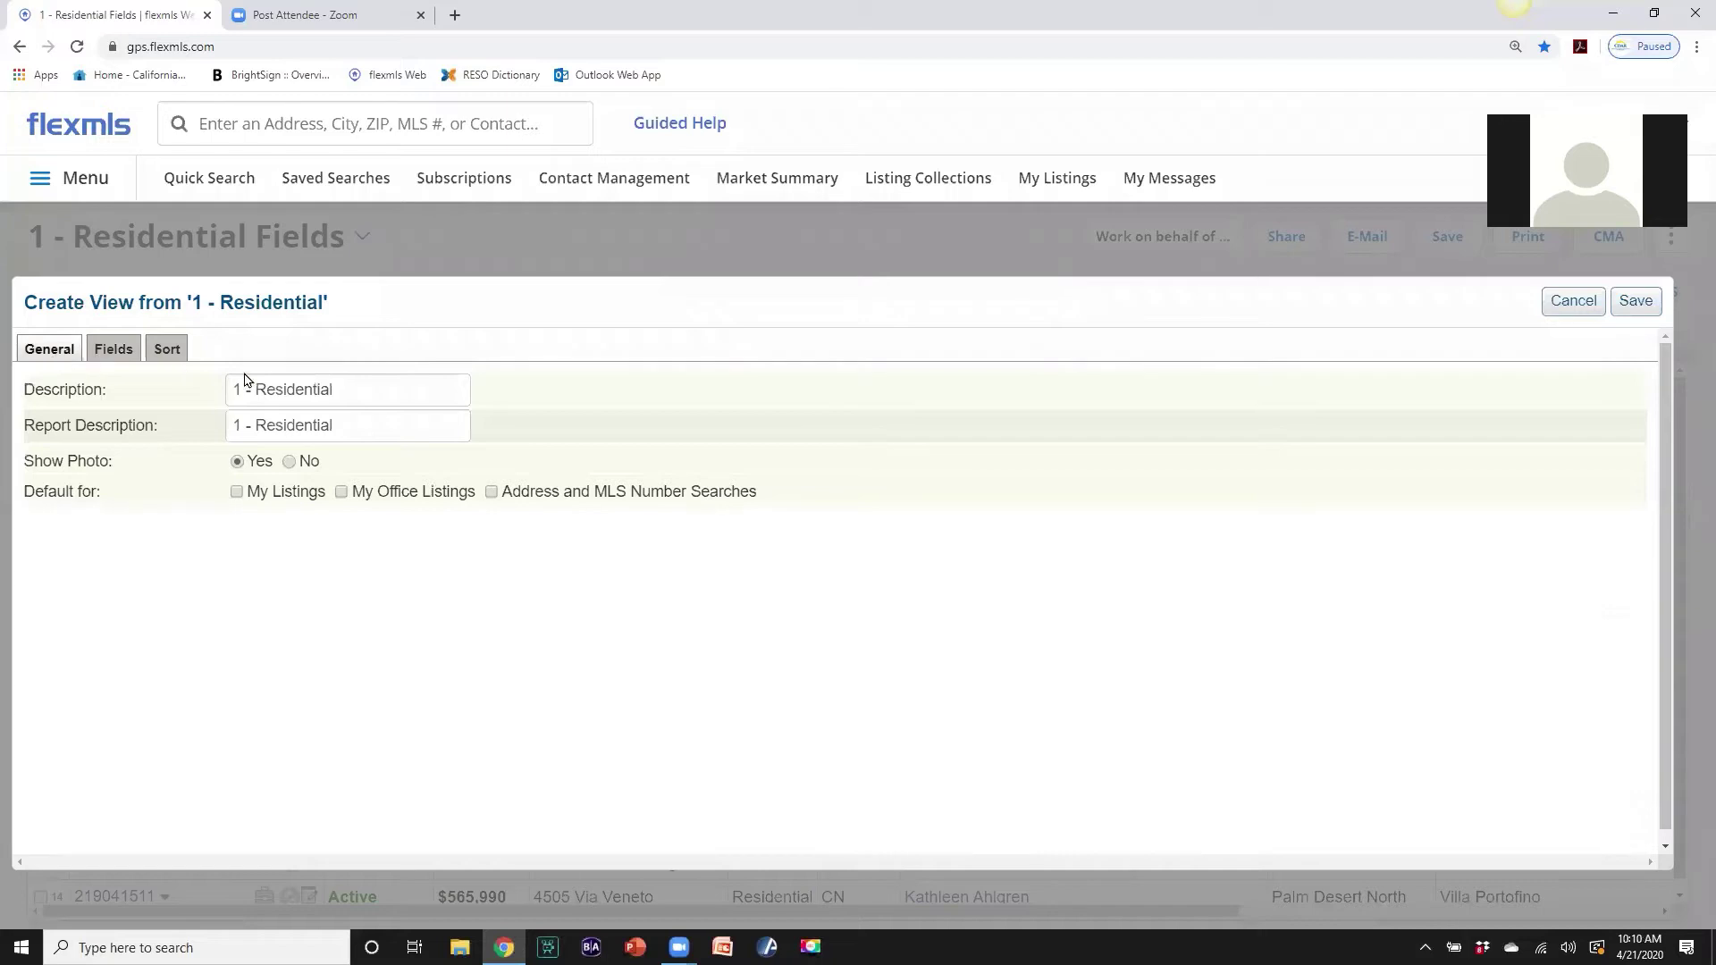
pyautogui.click(345, 391)
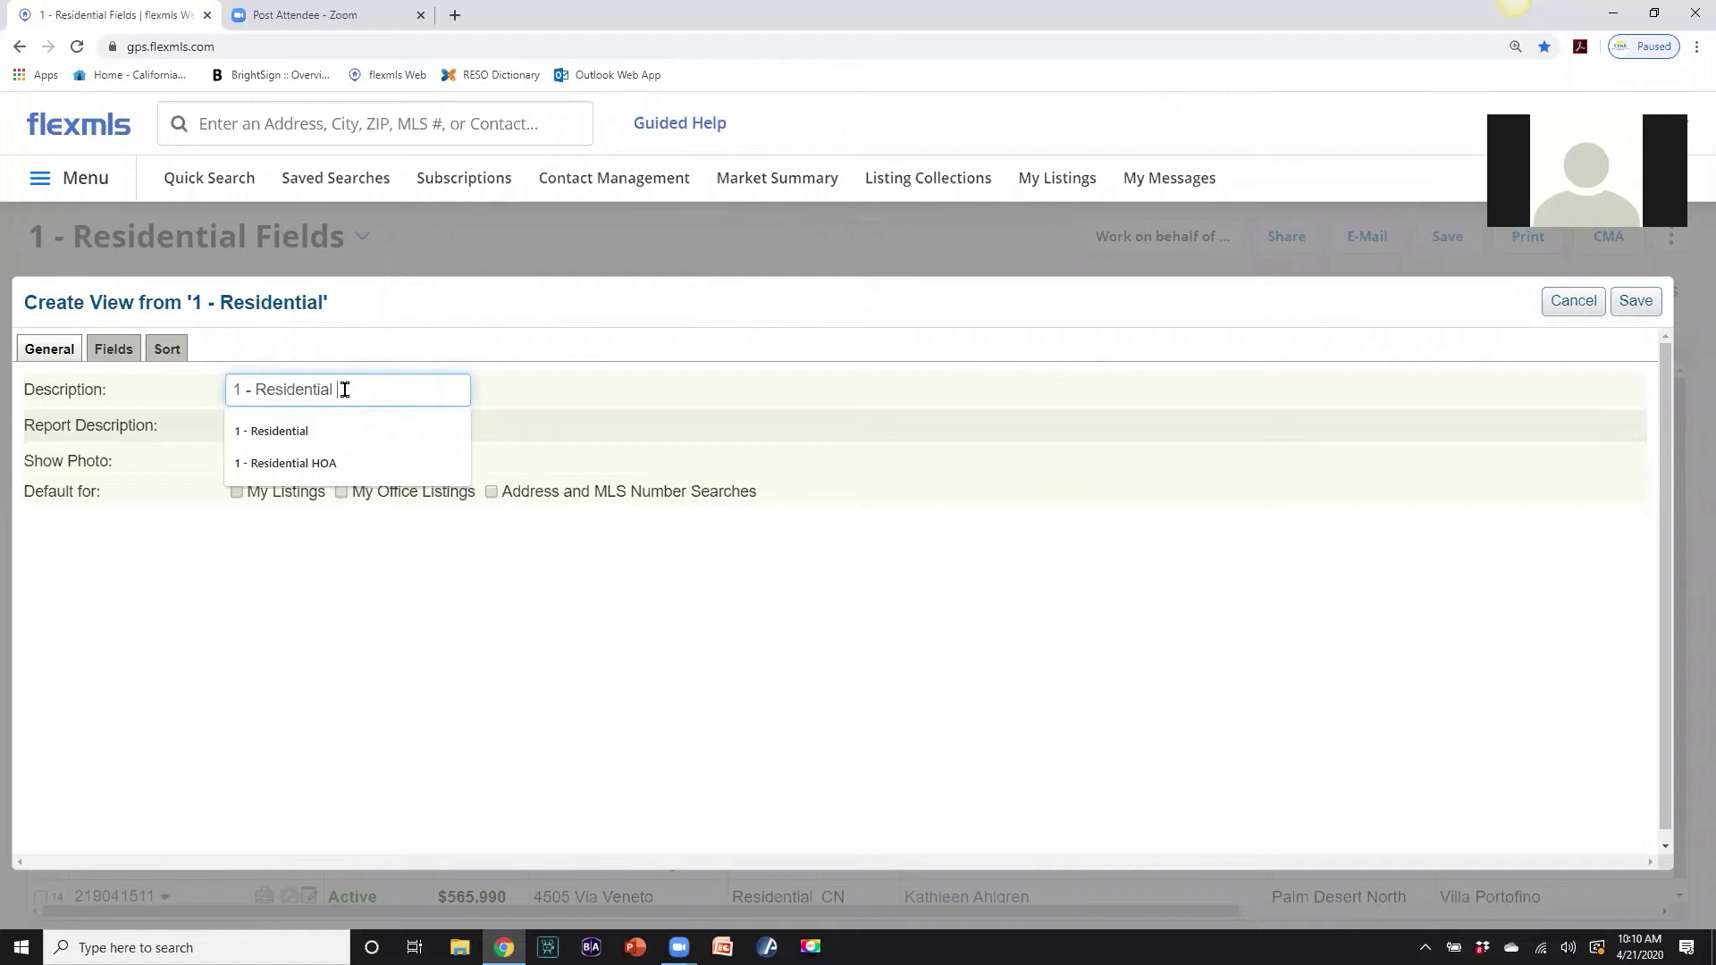
pyautogui.press('Escape')
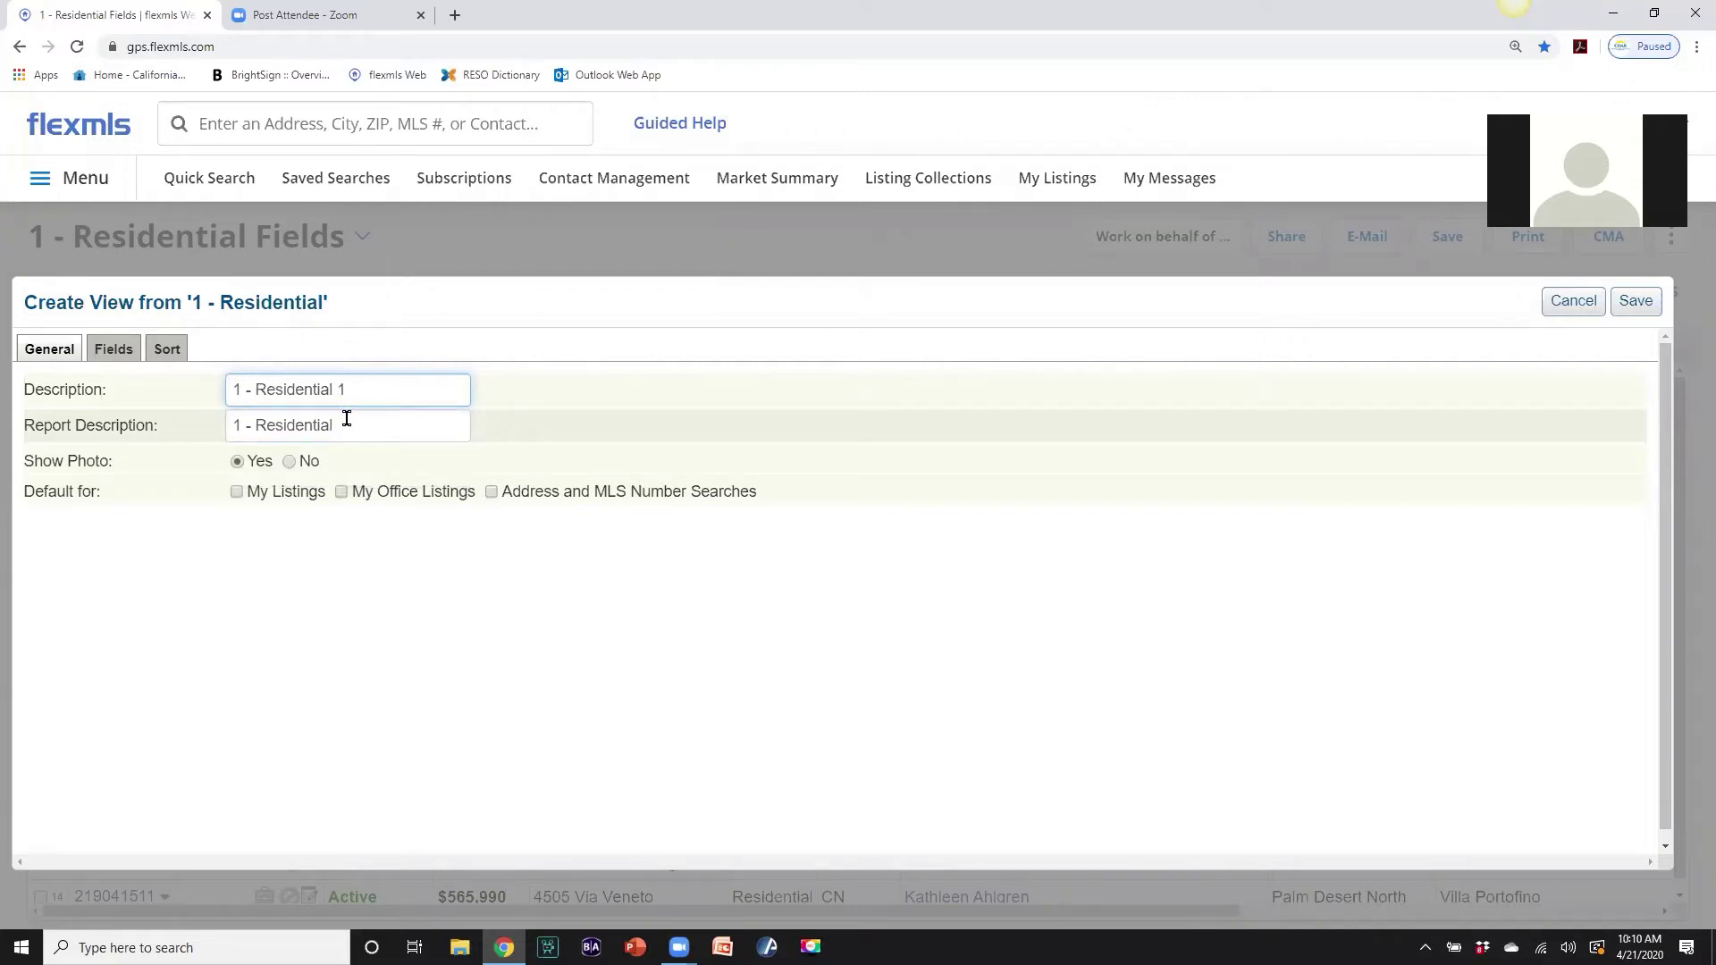
pyautogui.click(346, 423)
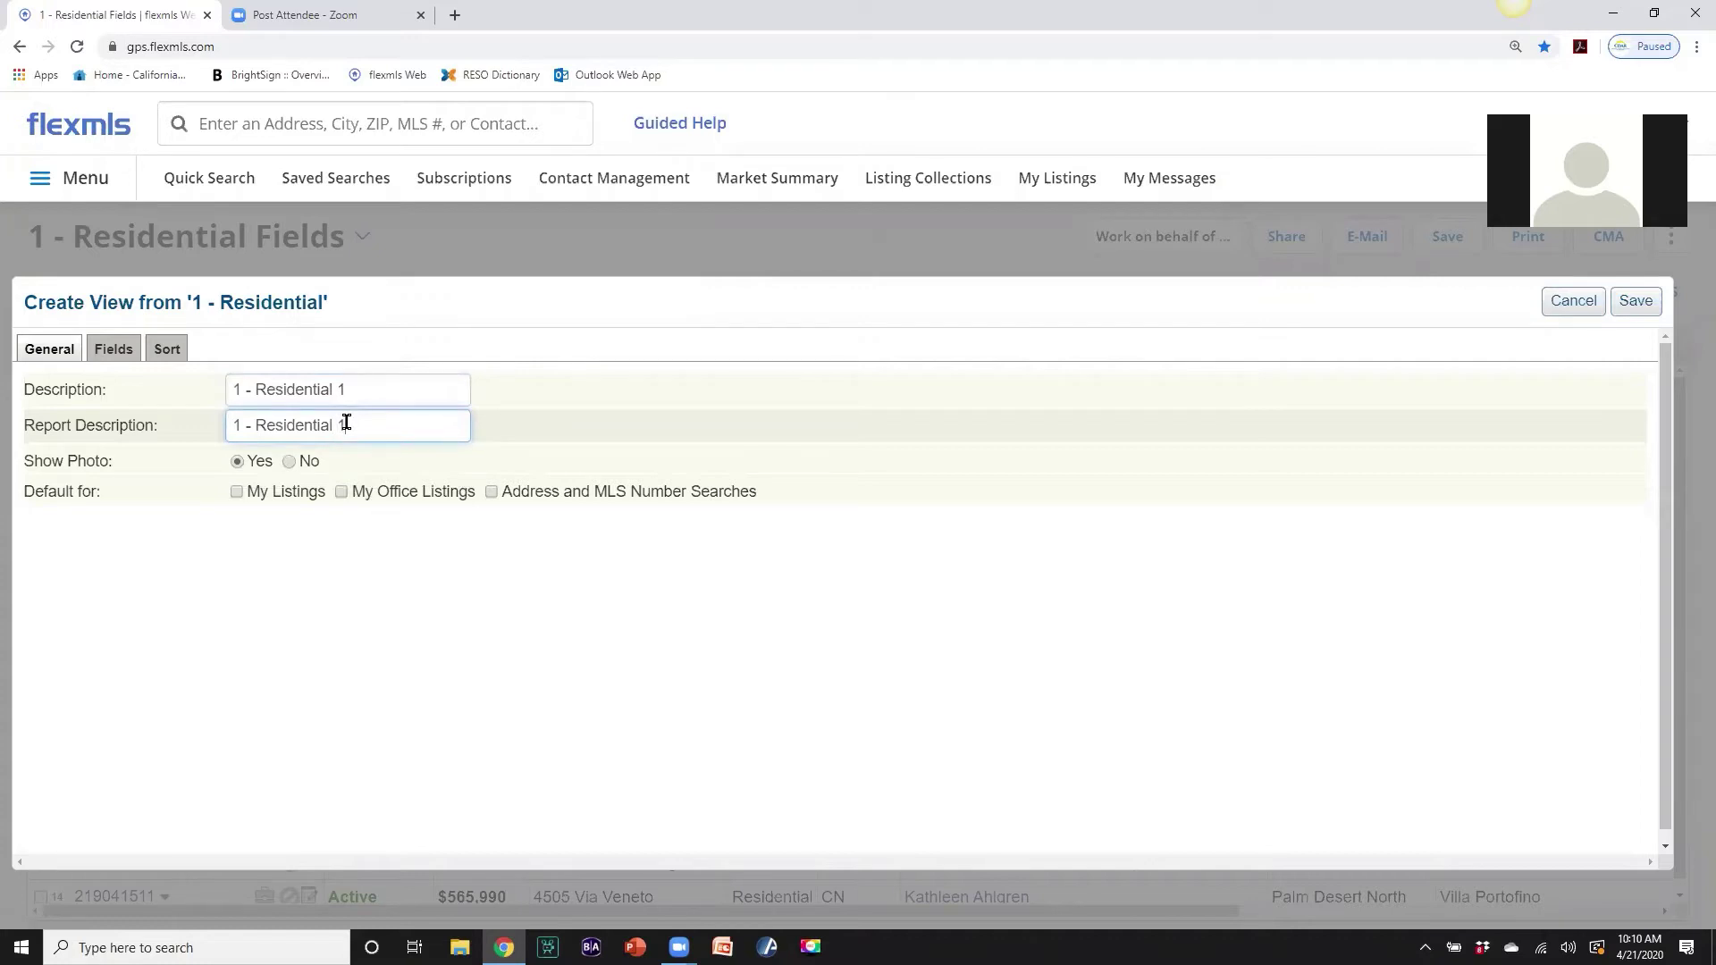
pyautogui.click(1627, 305)
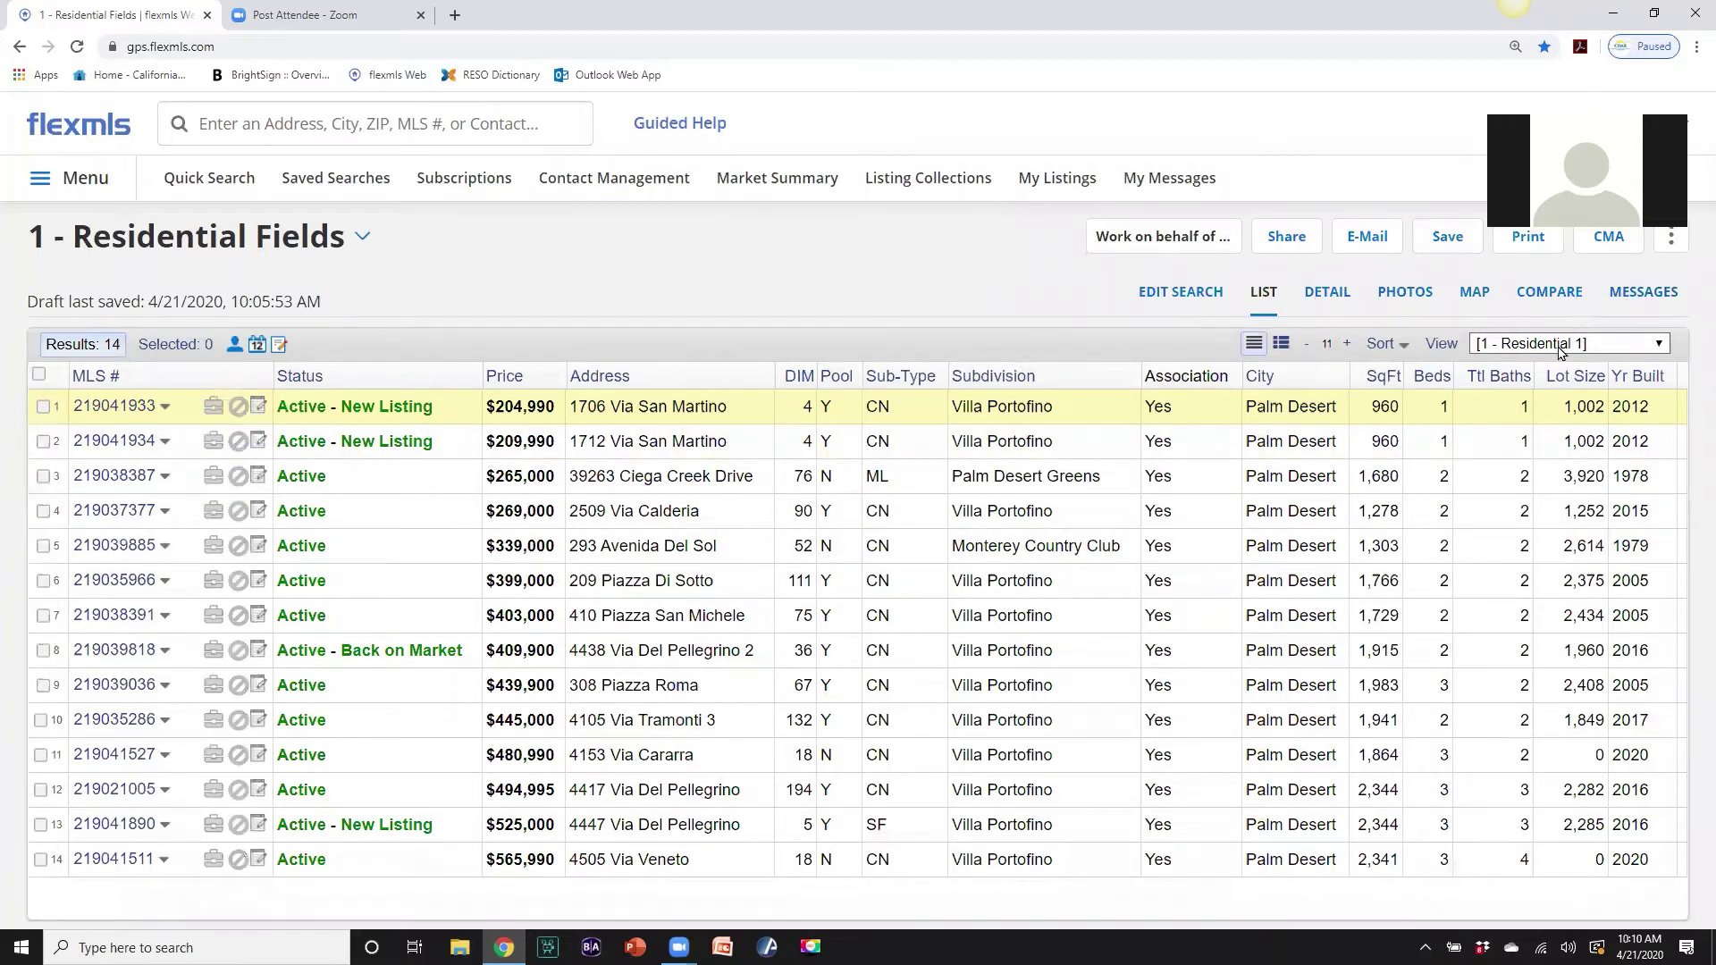
pyautogui.click(1659, 346)
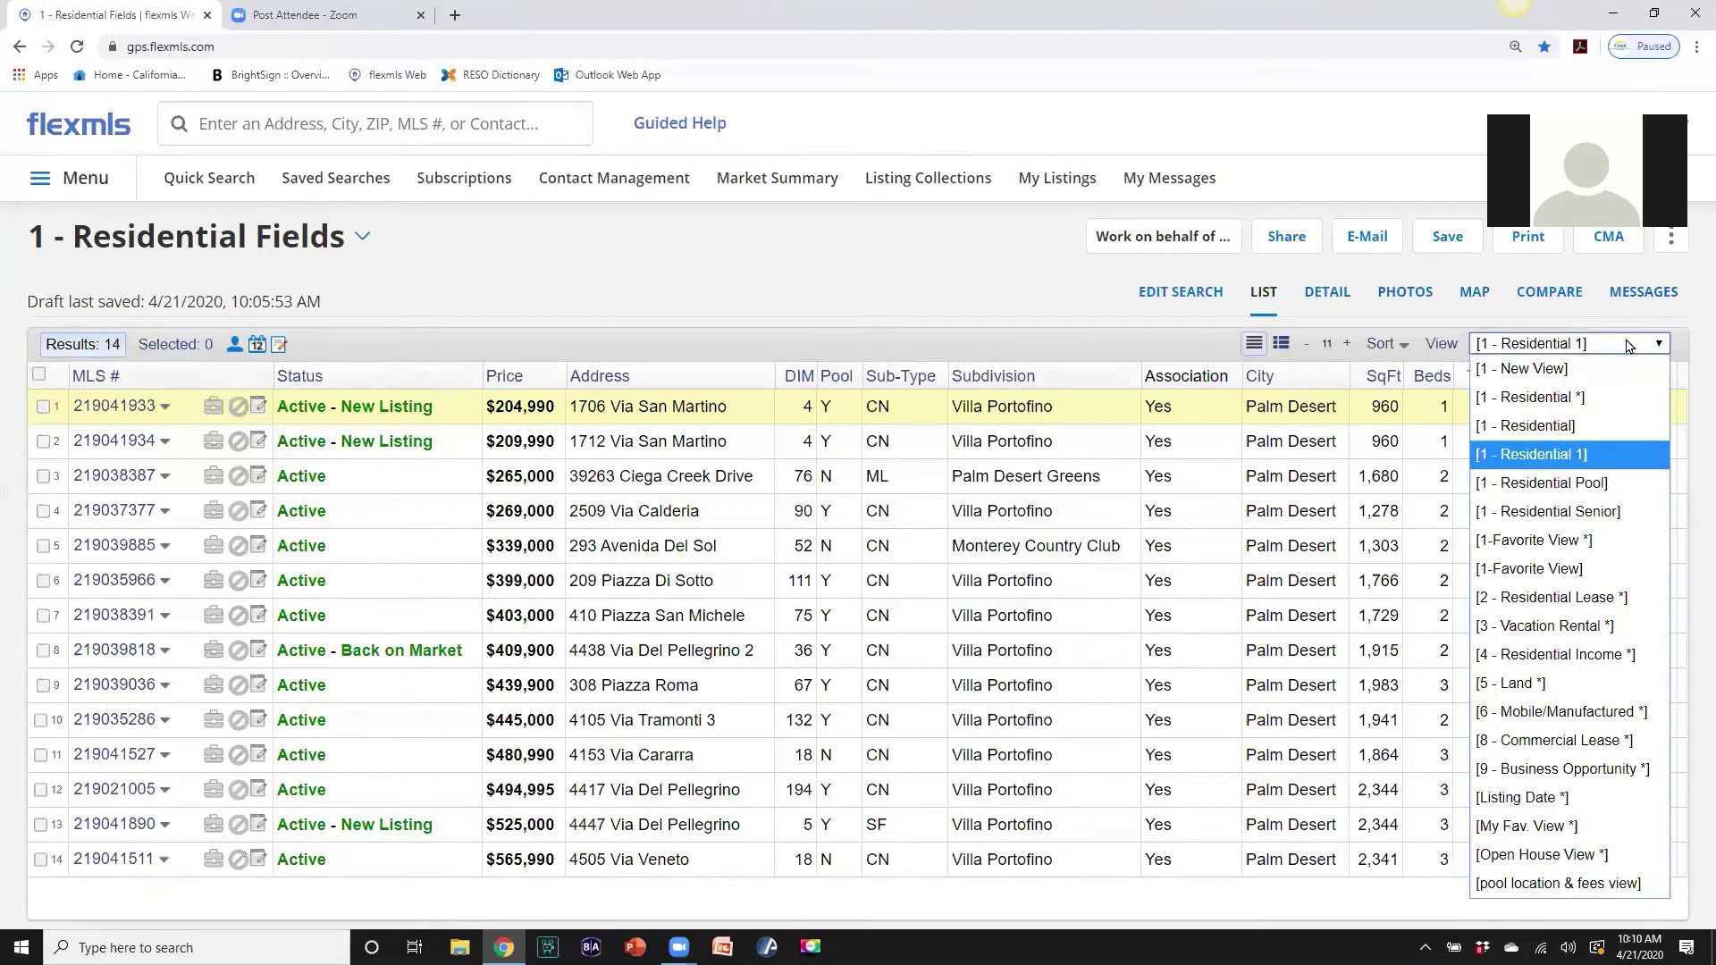
pyautogui.click(1535, 453)
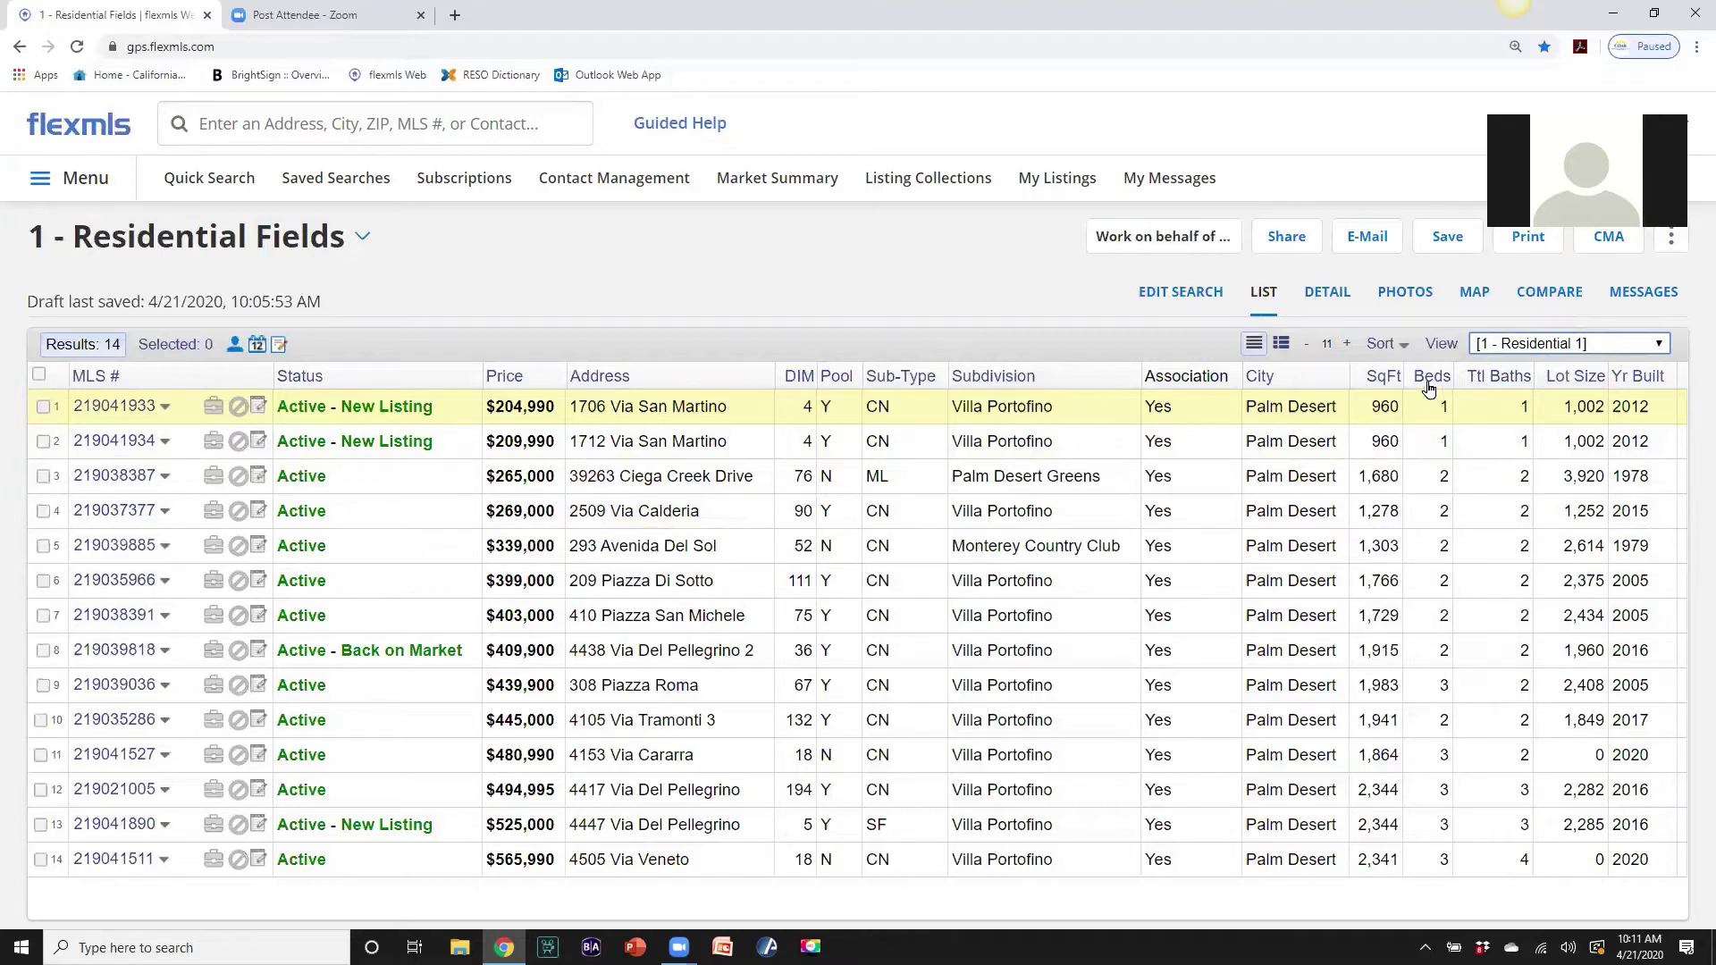
# Edit the 1 - Residential 1 view to add Association Fee 1 between Subdivision and Association, and save the view.
pyautogui.click(1440, 349)
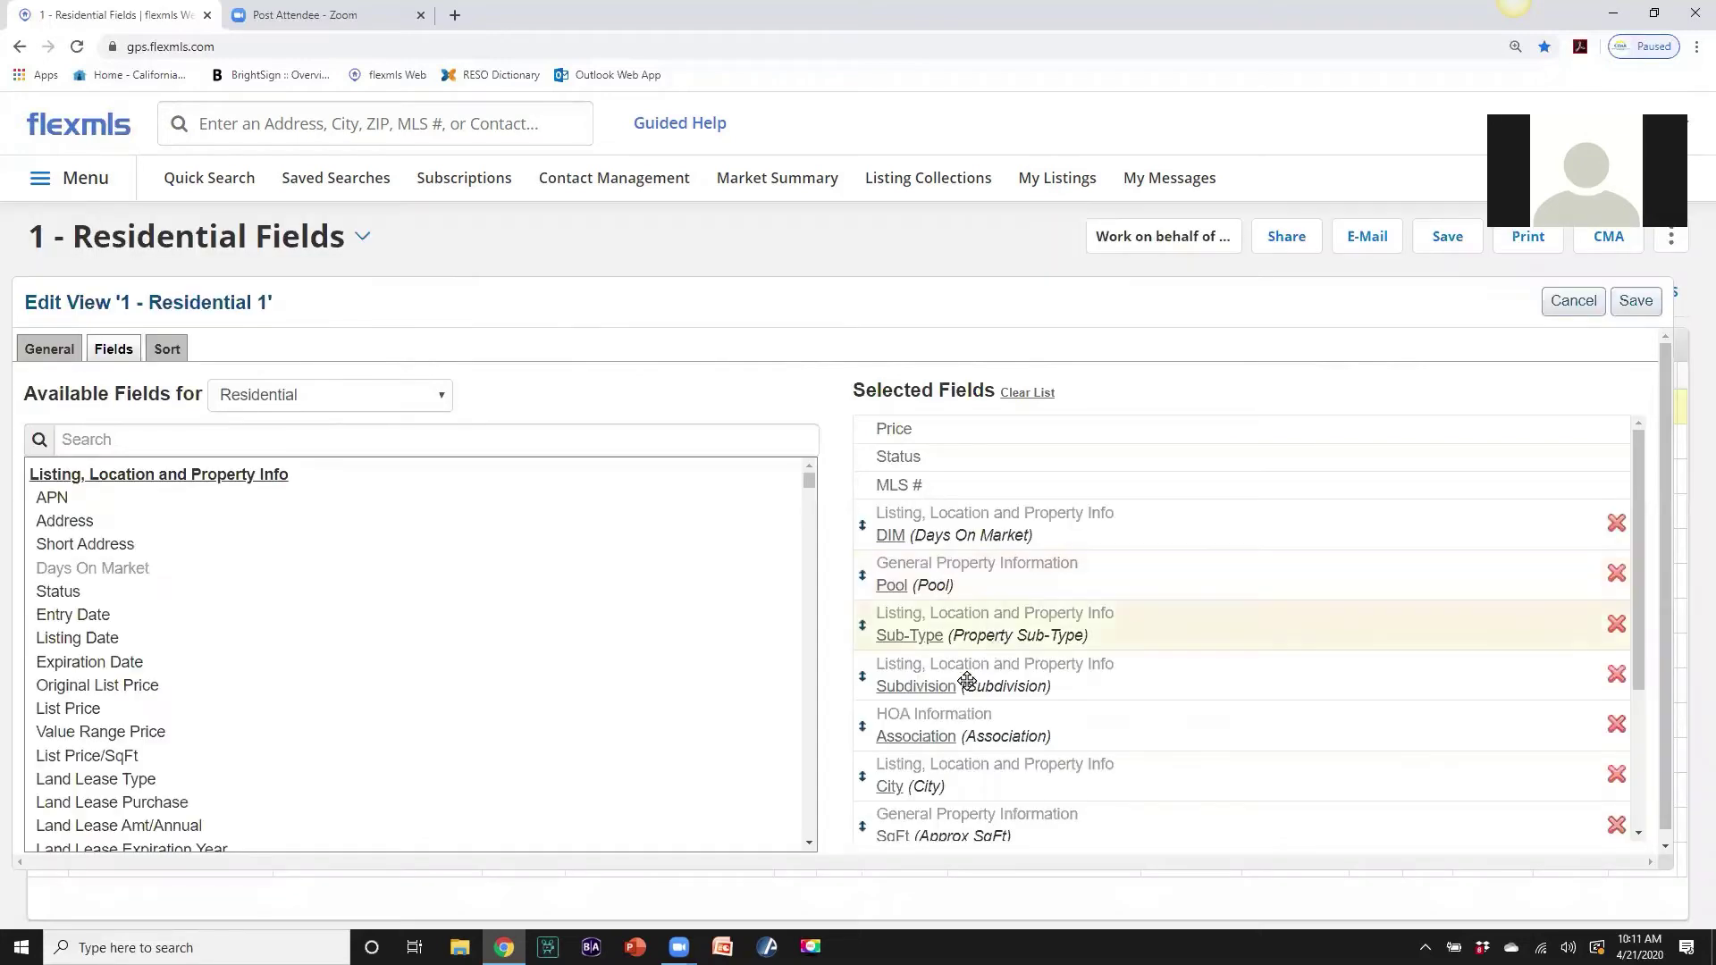
pyautogui.moveTo(1044, 527)
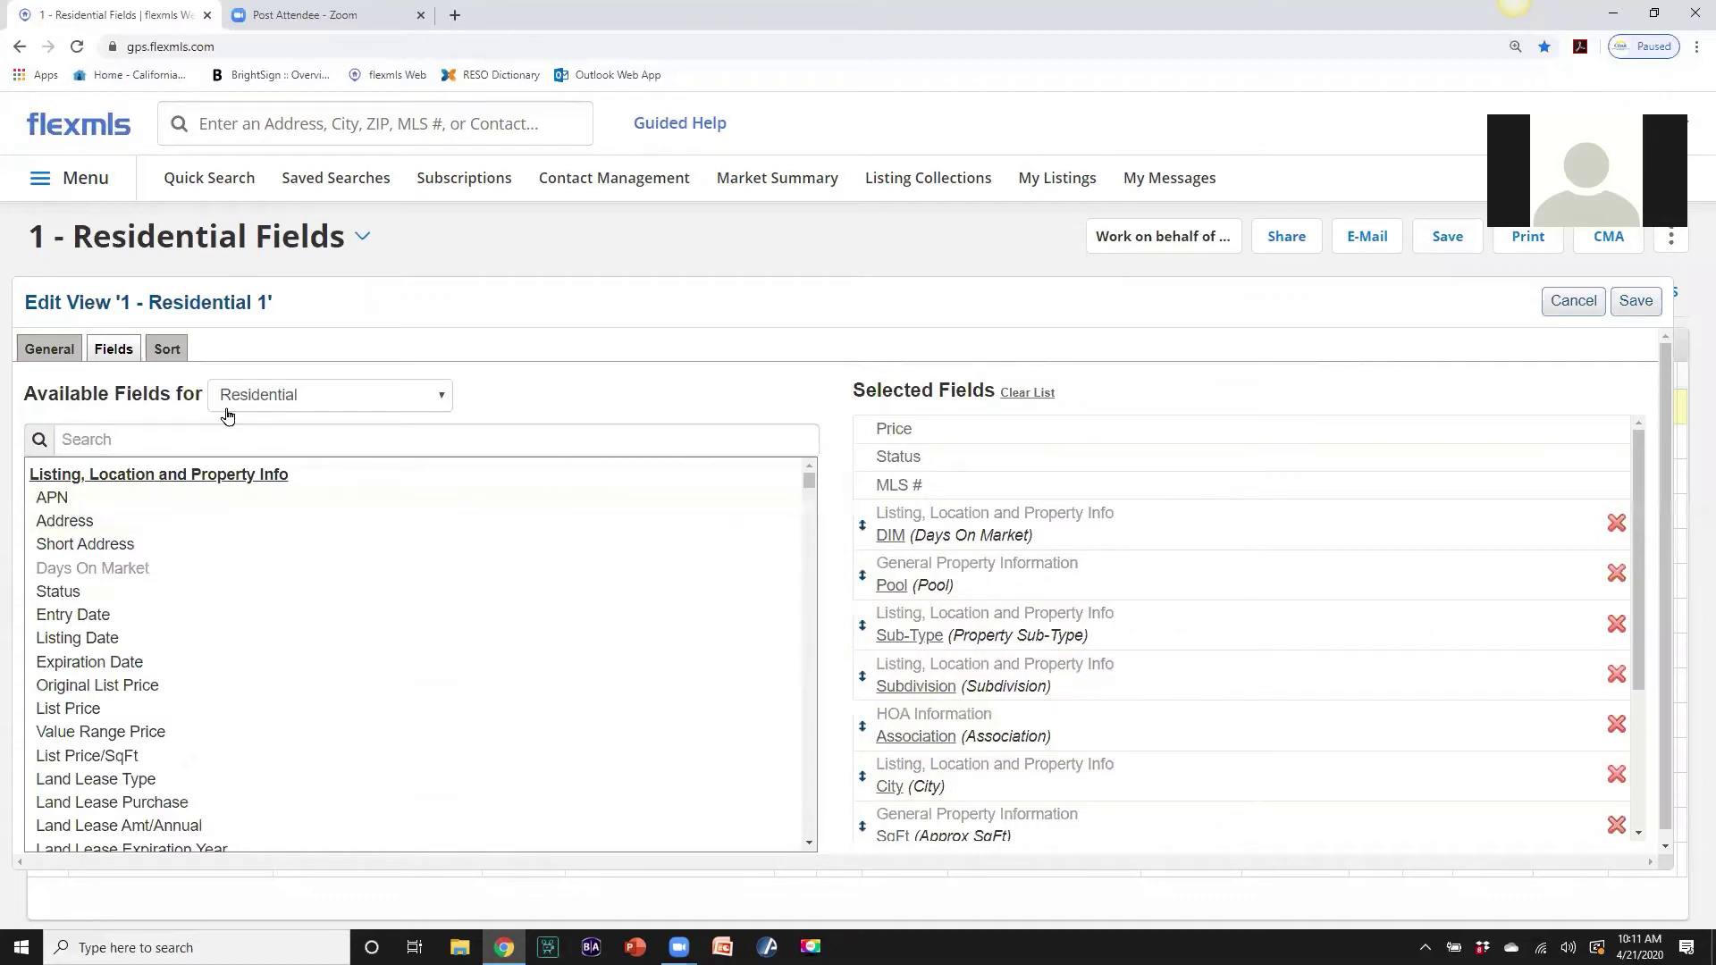
pyautogui.click(117, 439)
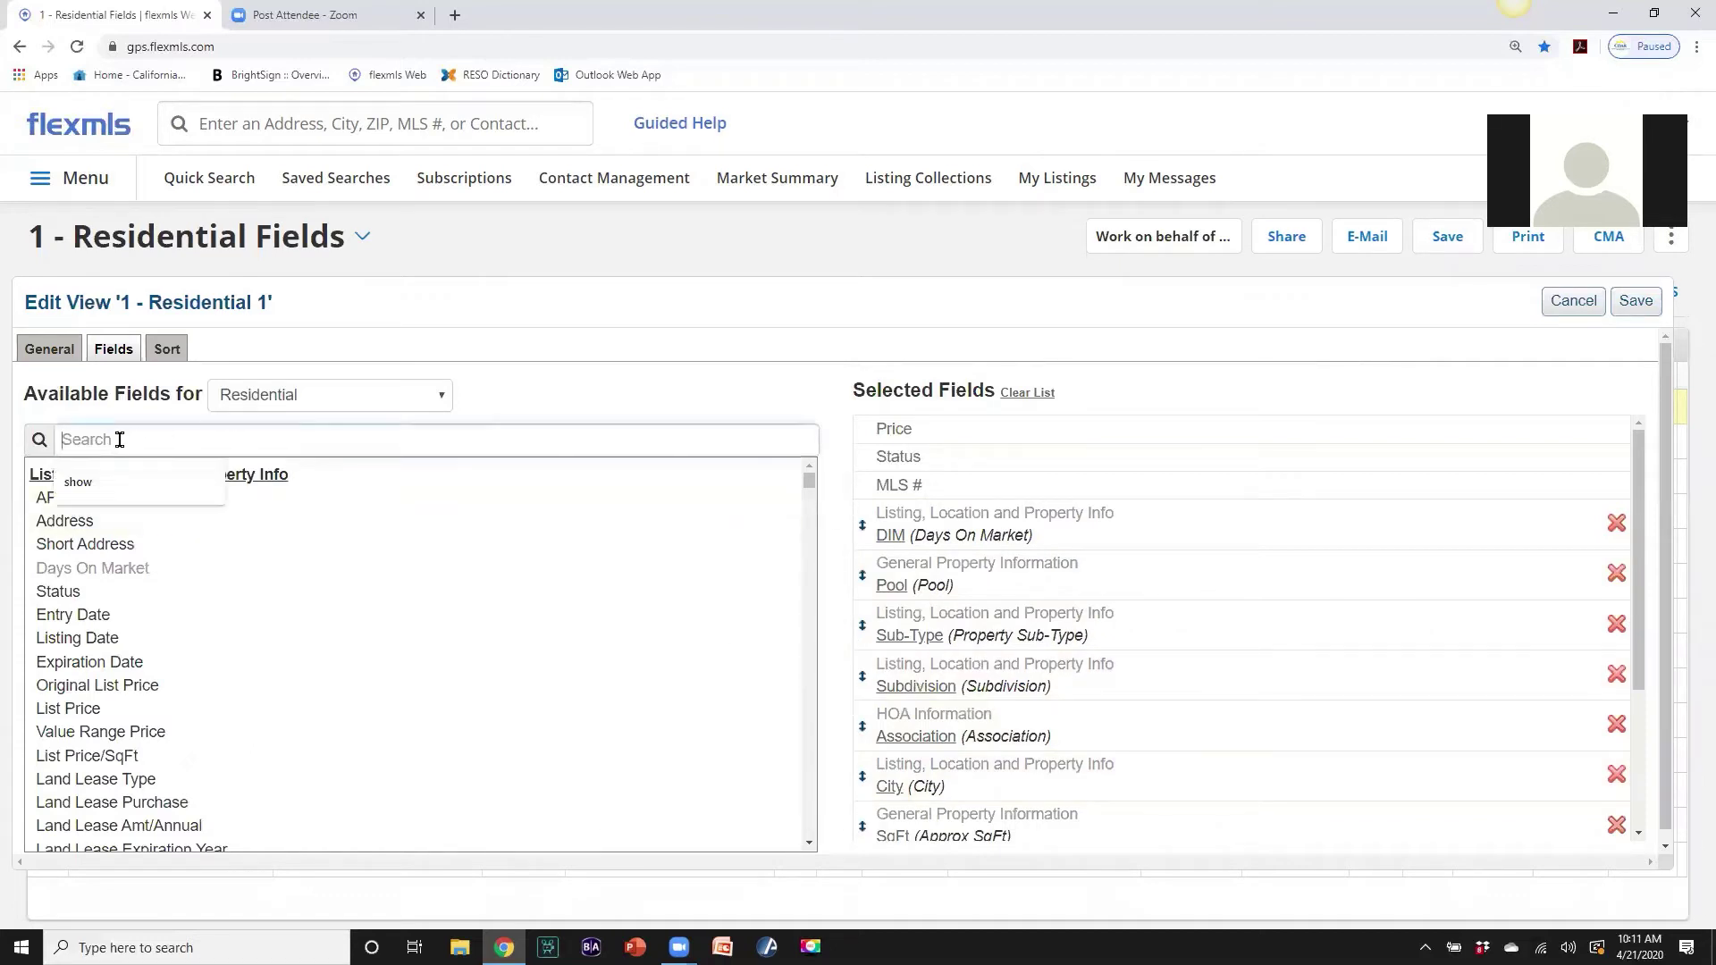
pyautogui.write('hoa')
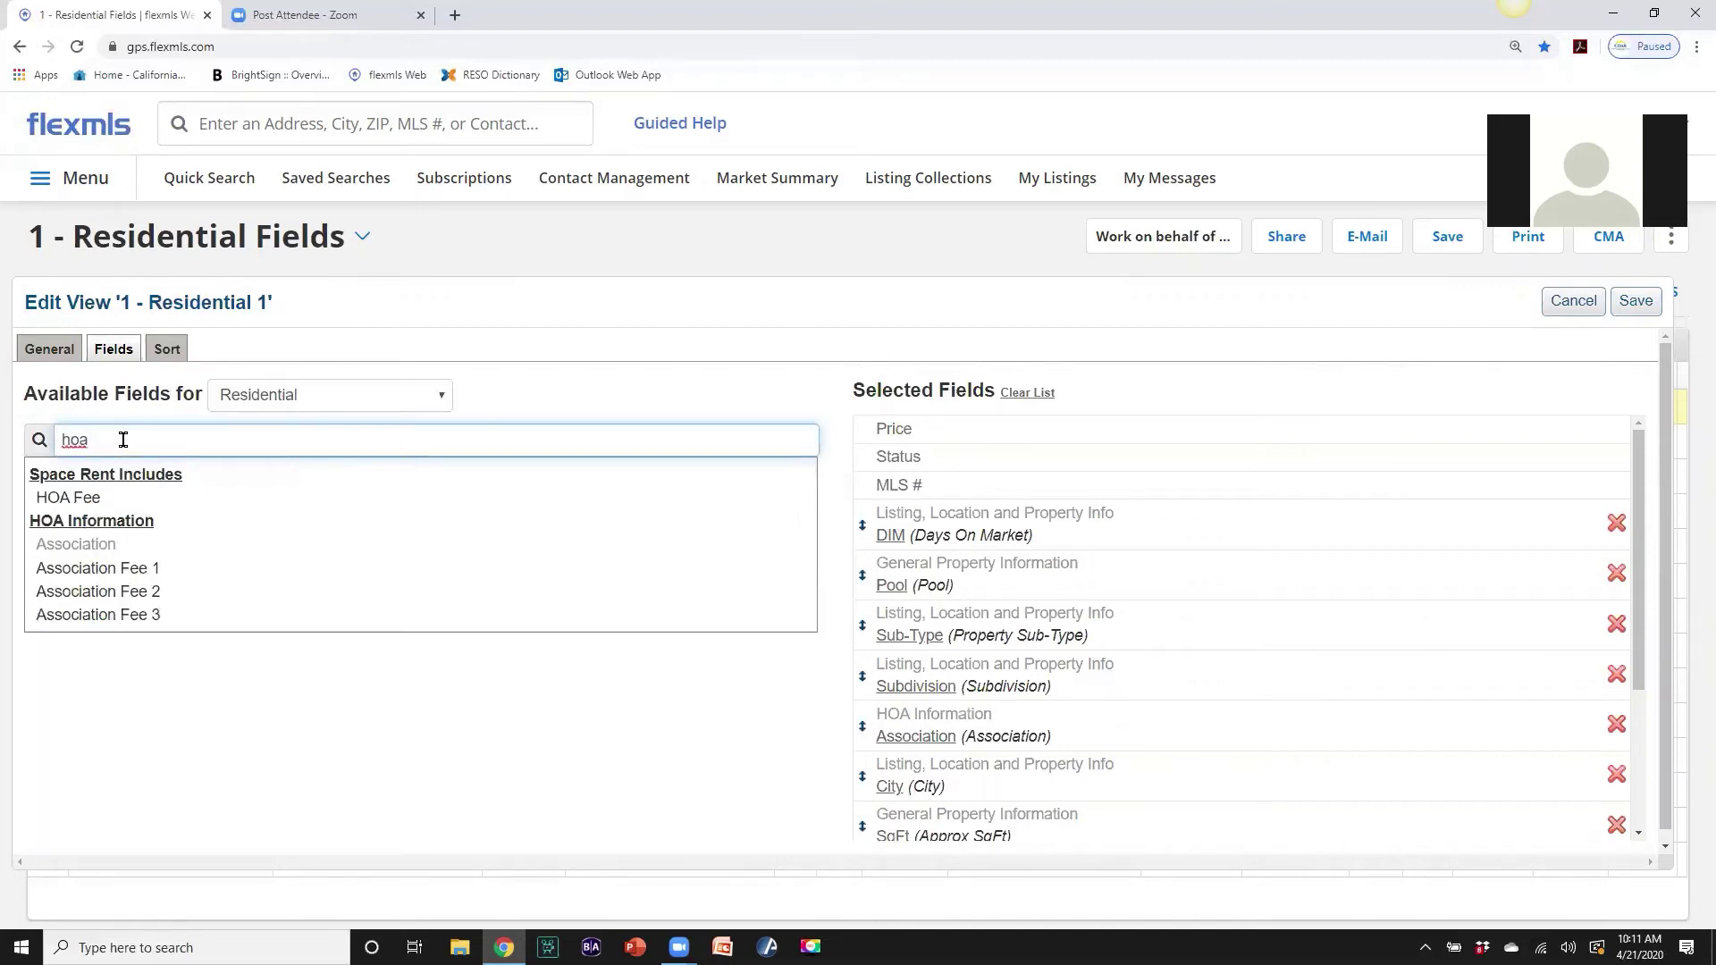
pyautogui.click(104, 569)
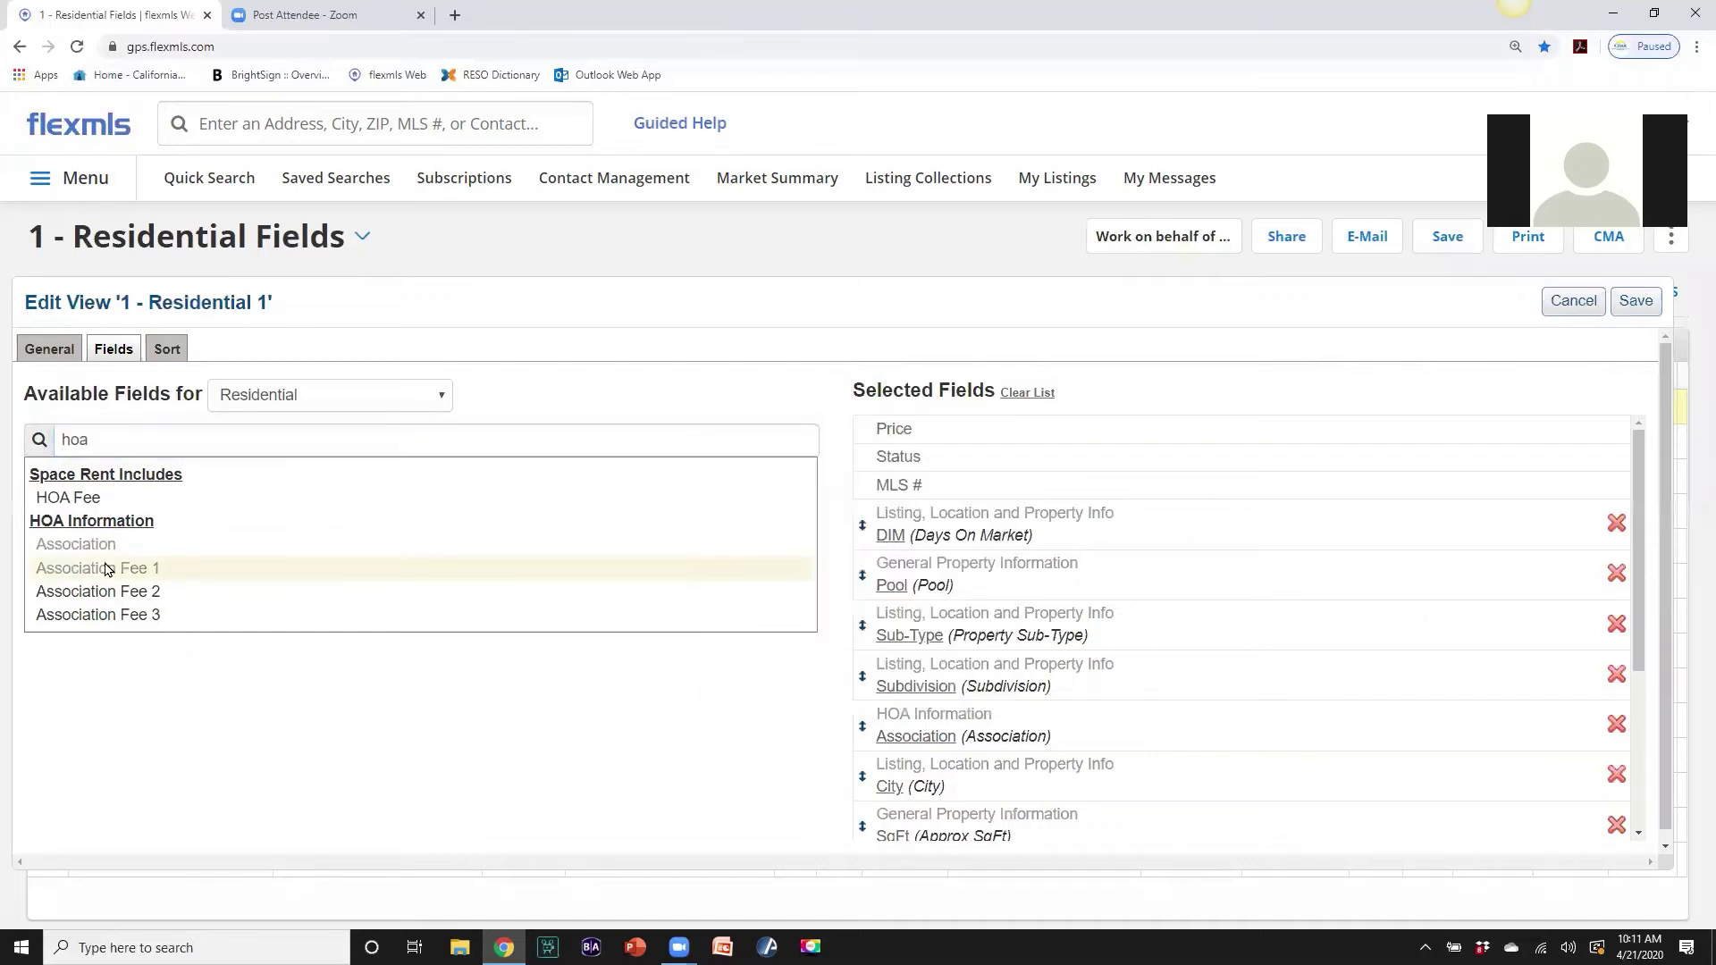
pyautogui.moveTo(1637, 544); pyautogui.dragTo(1639, 710)
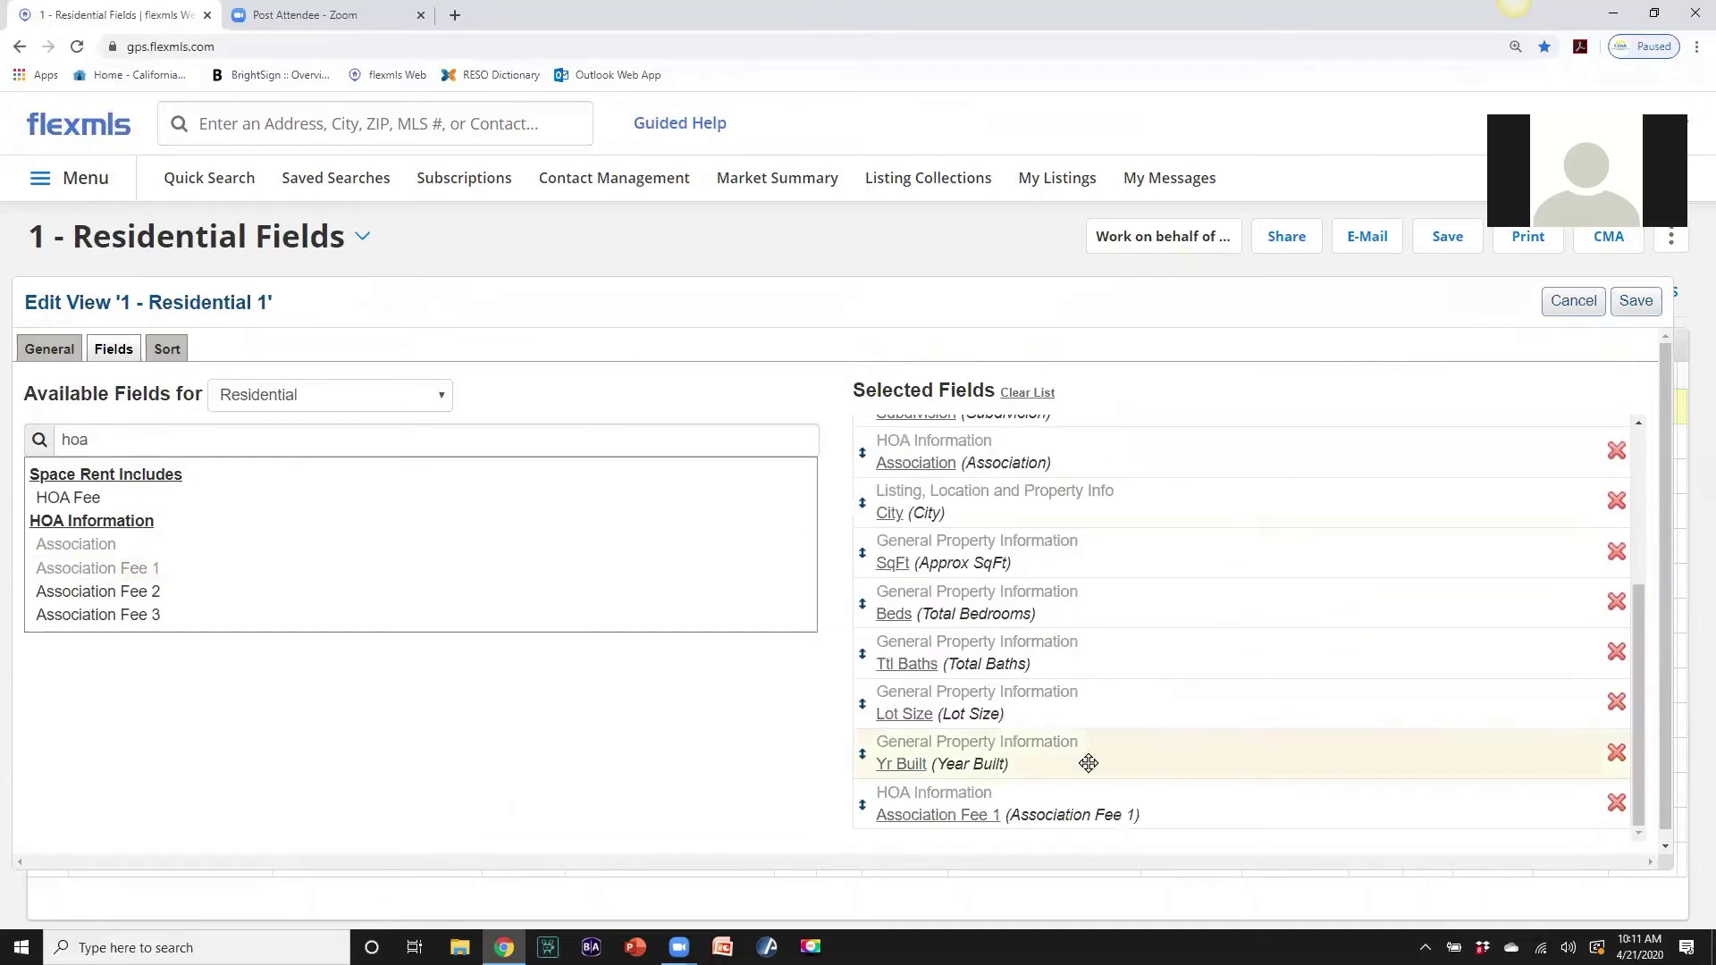
pyautogui.moveTo(863, 802); pyautogui.dragTo(877, 723)
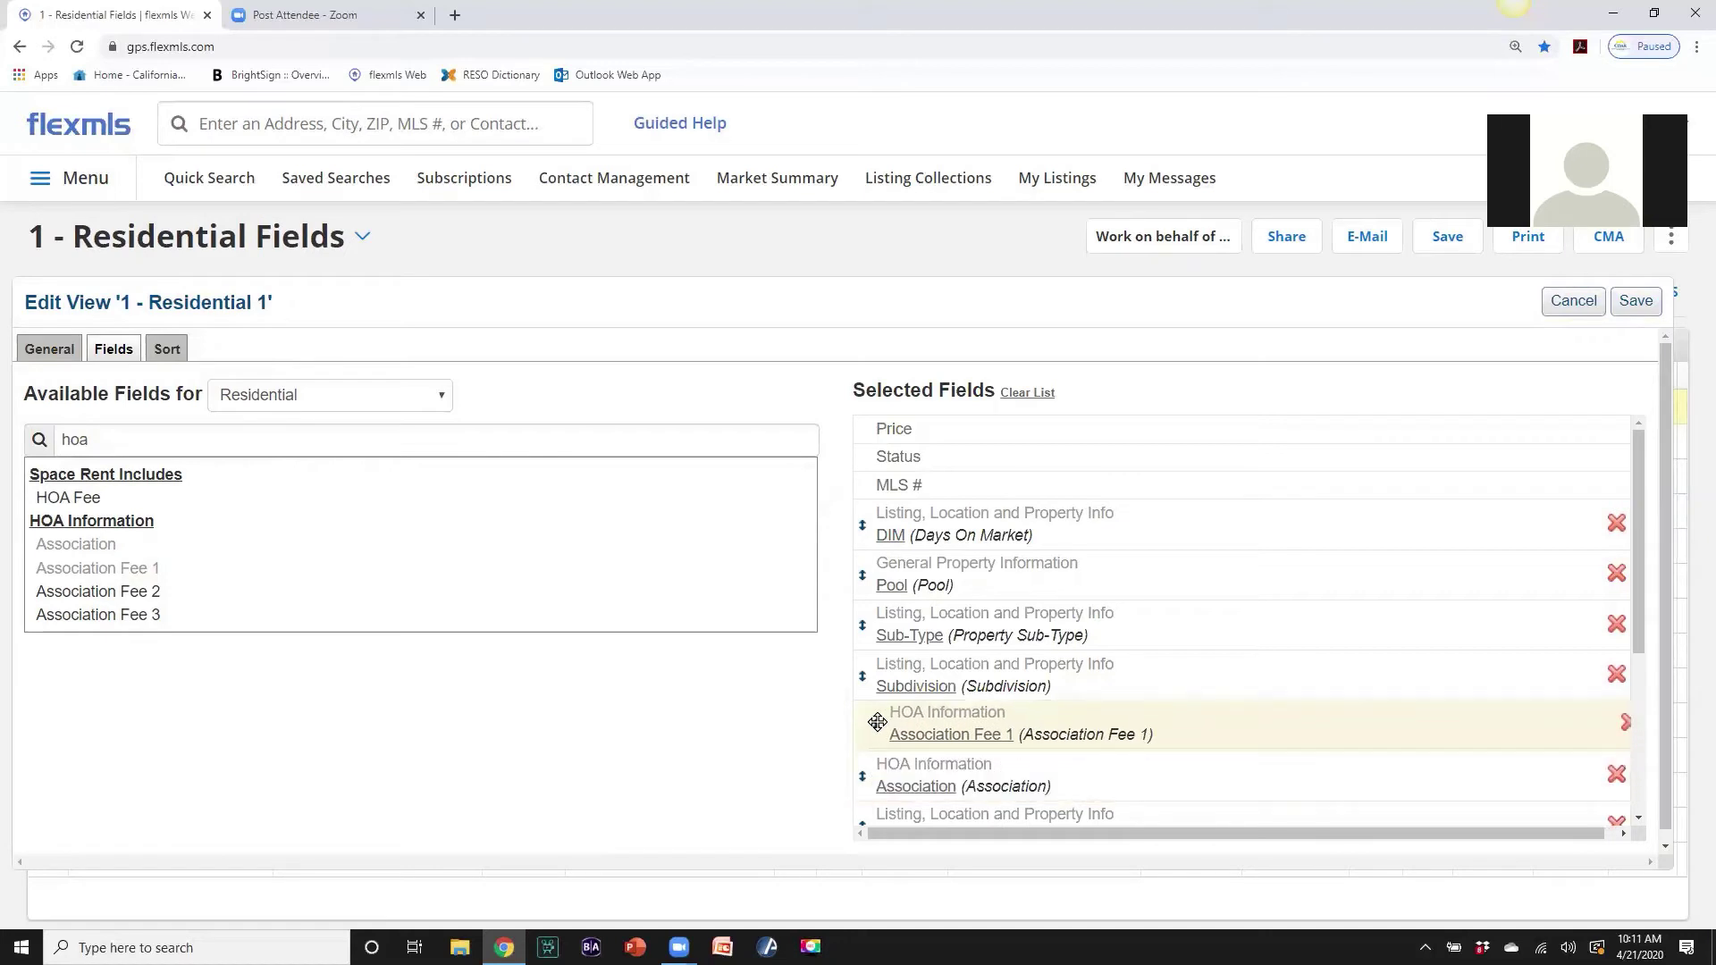
pyautogui.click(1630, 306)
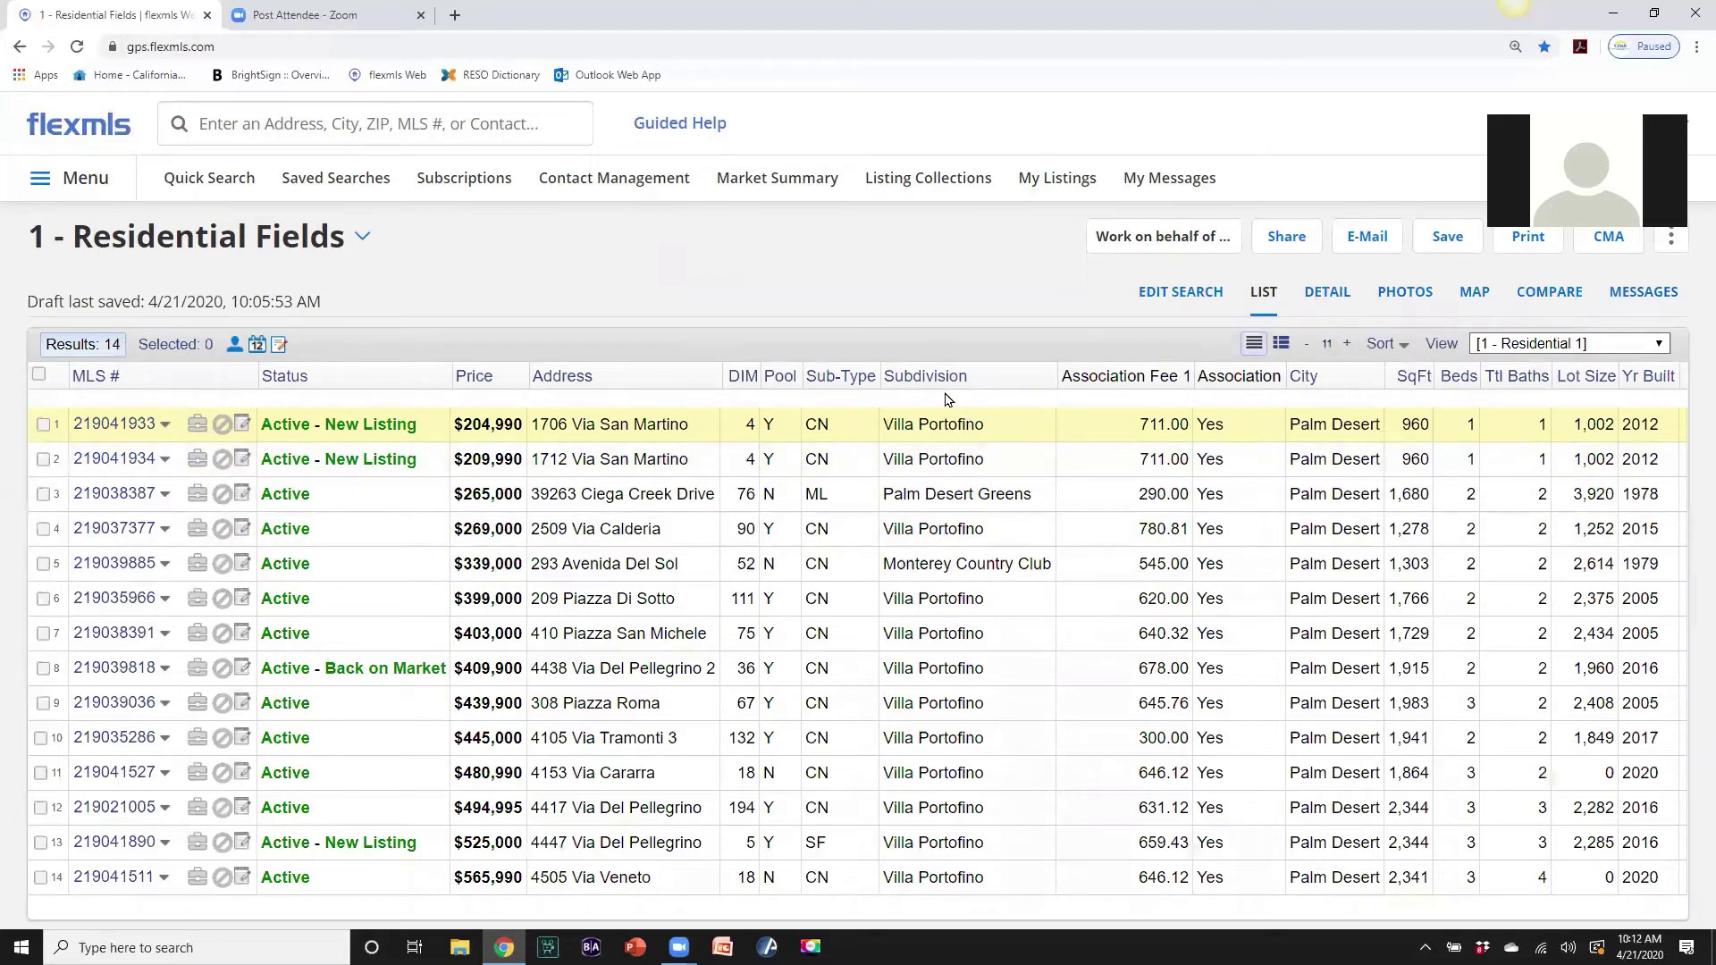
# Narrow the Association Fee 1, Sub-Type and Status columns in the results list.
pyautogui.moveTo(1191, 375); pyautogui.dragTo(1150, 376)
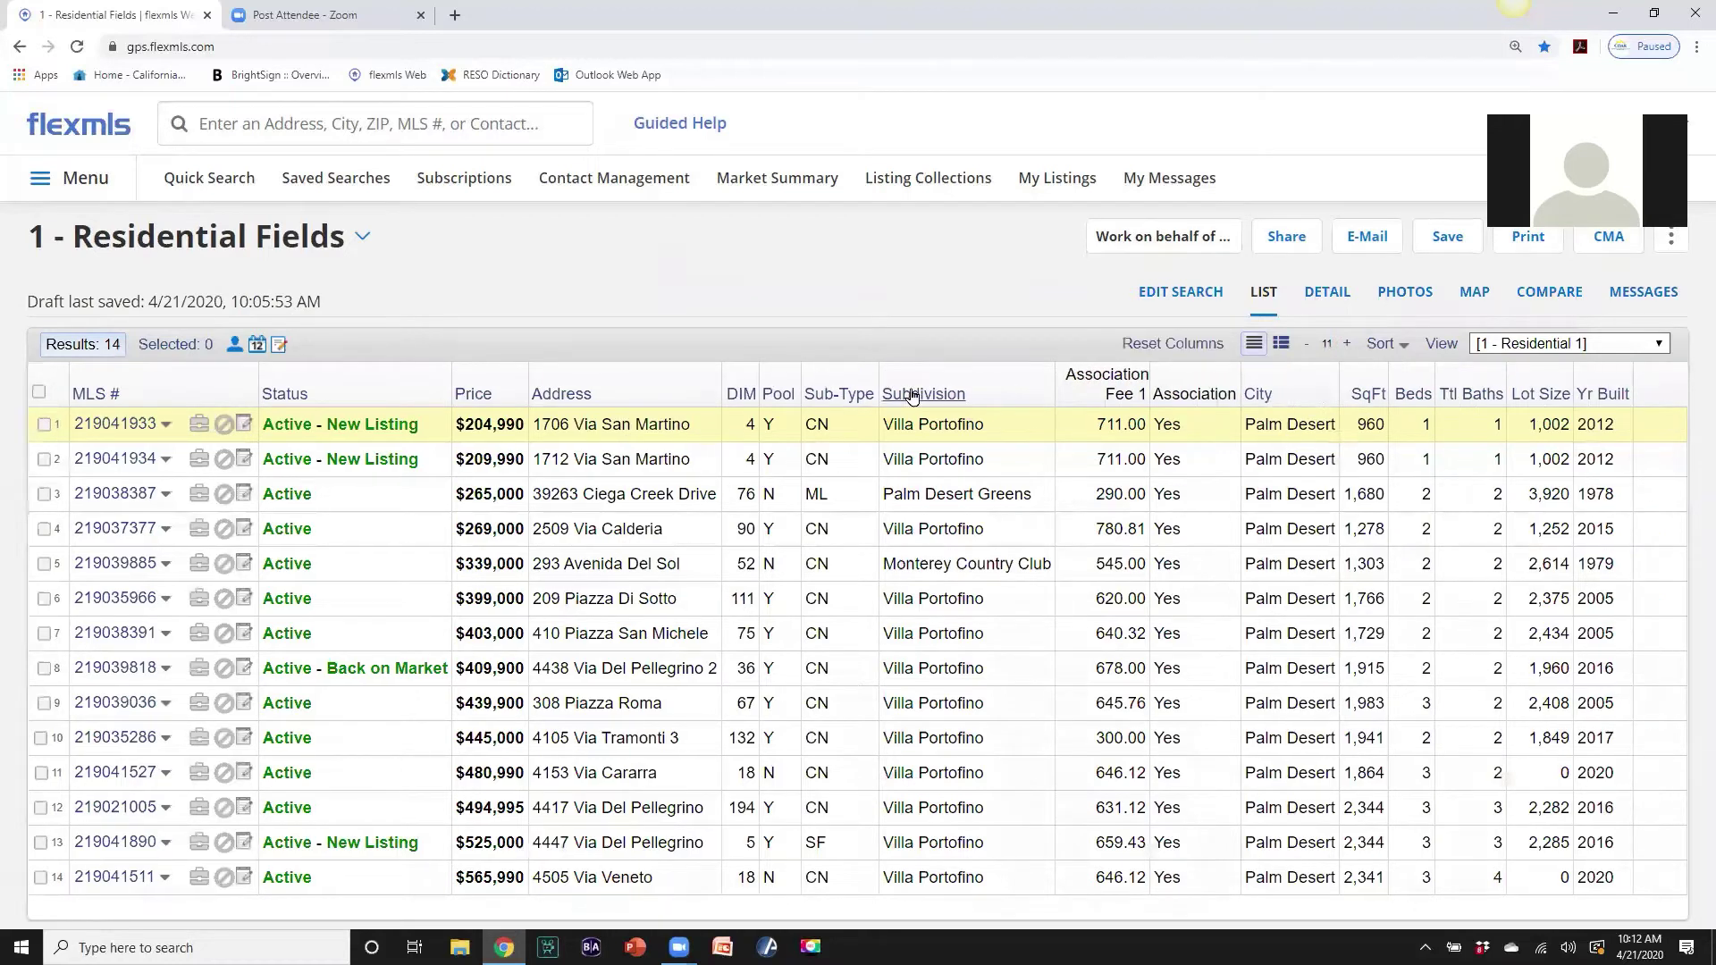
pyautogui.moveTo(872, 379); pyautogui.dragTo(821, 375)
pyautogui.moveTo(452, 379); pyautogui.dragTo(349, 379)
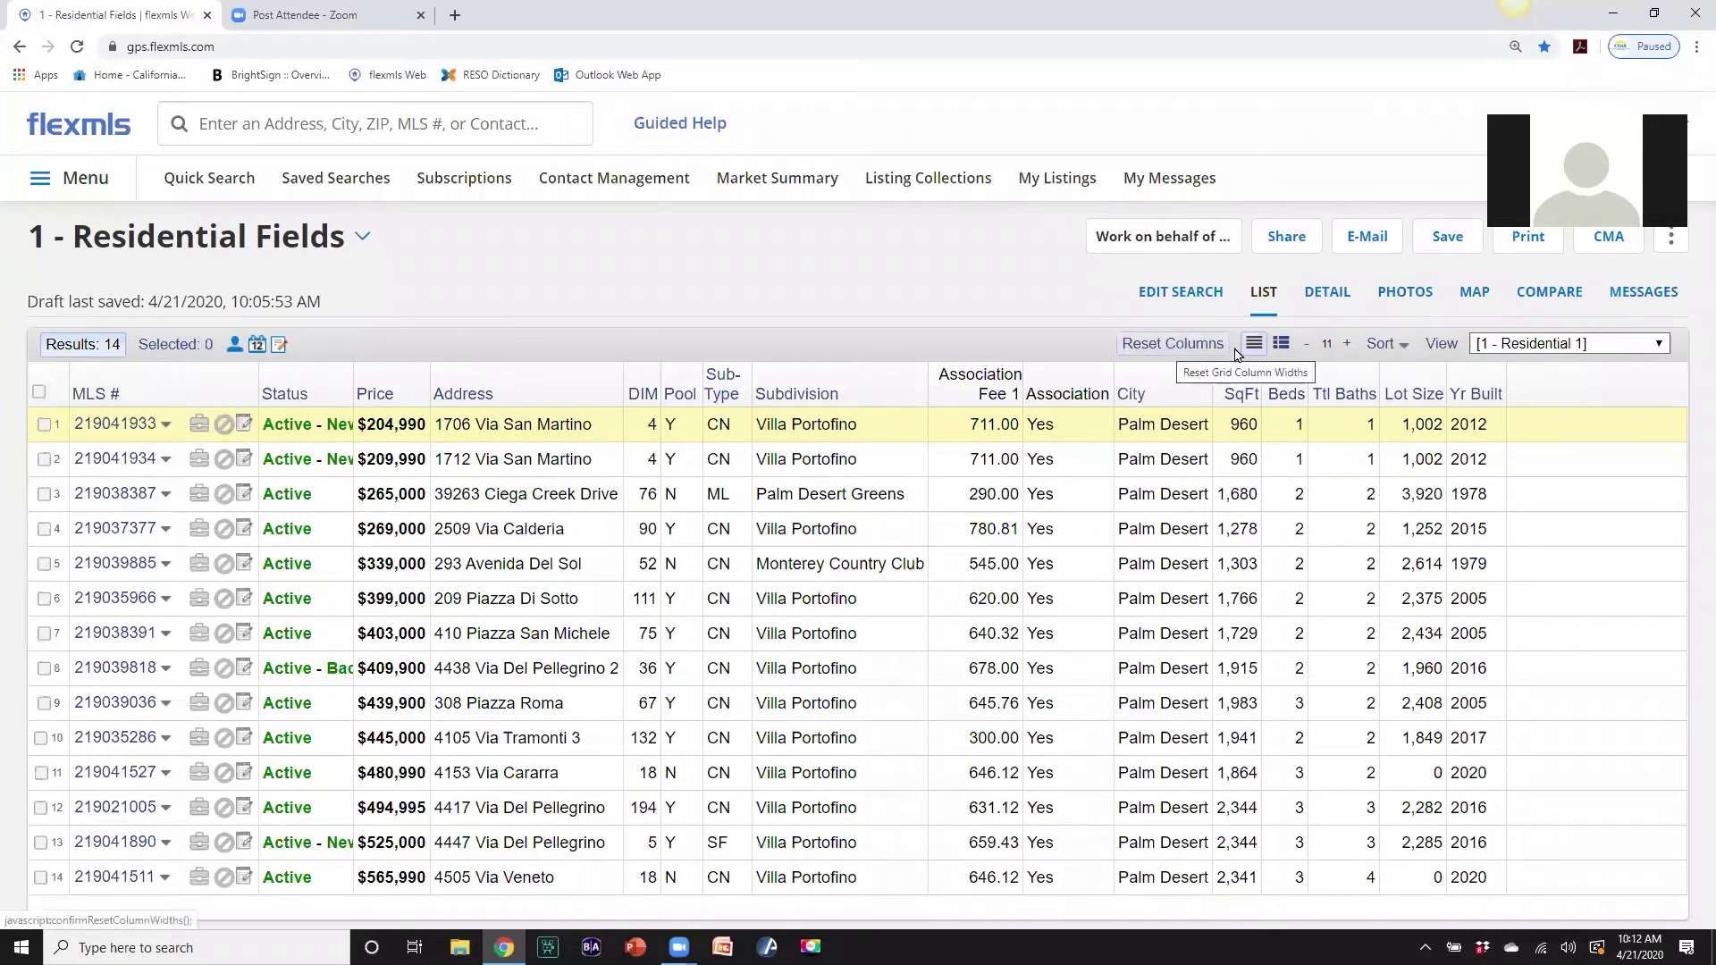
# Examine the results in Open House View, 1 - Residential Pool, 1 - Residential and 1 - Residential *, ending on 1 - Residential 1.
pyautogui.click(1658, 347)
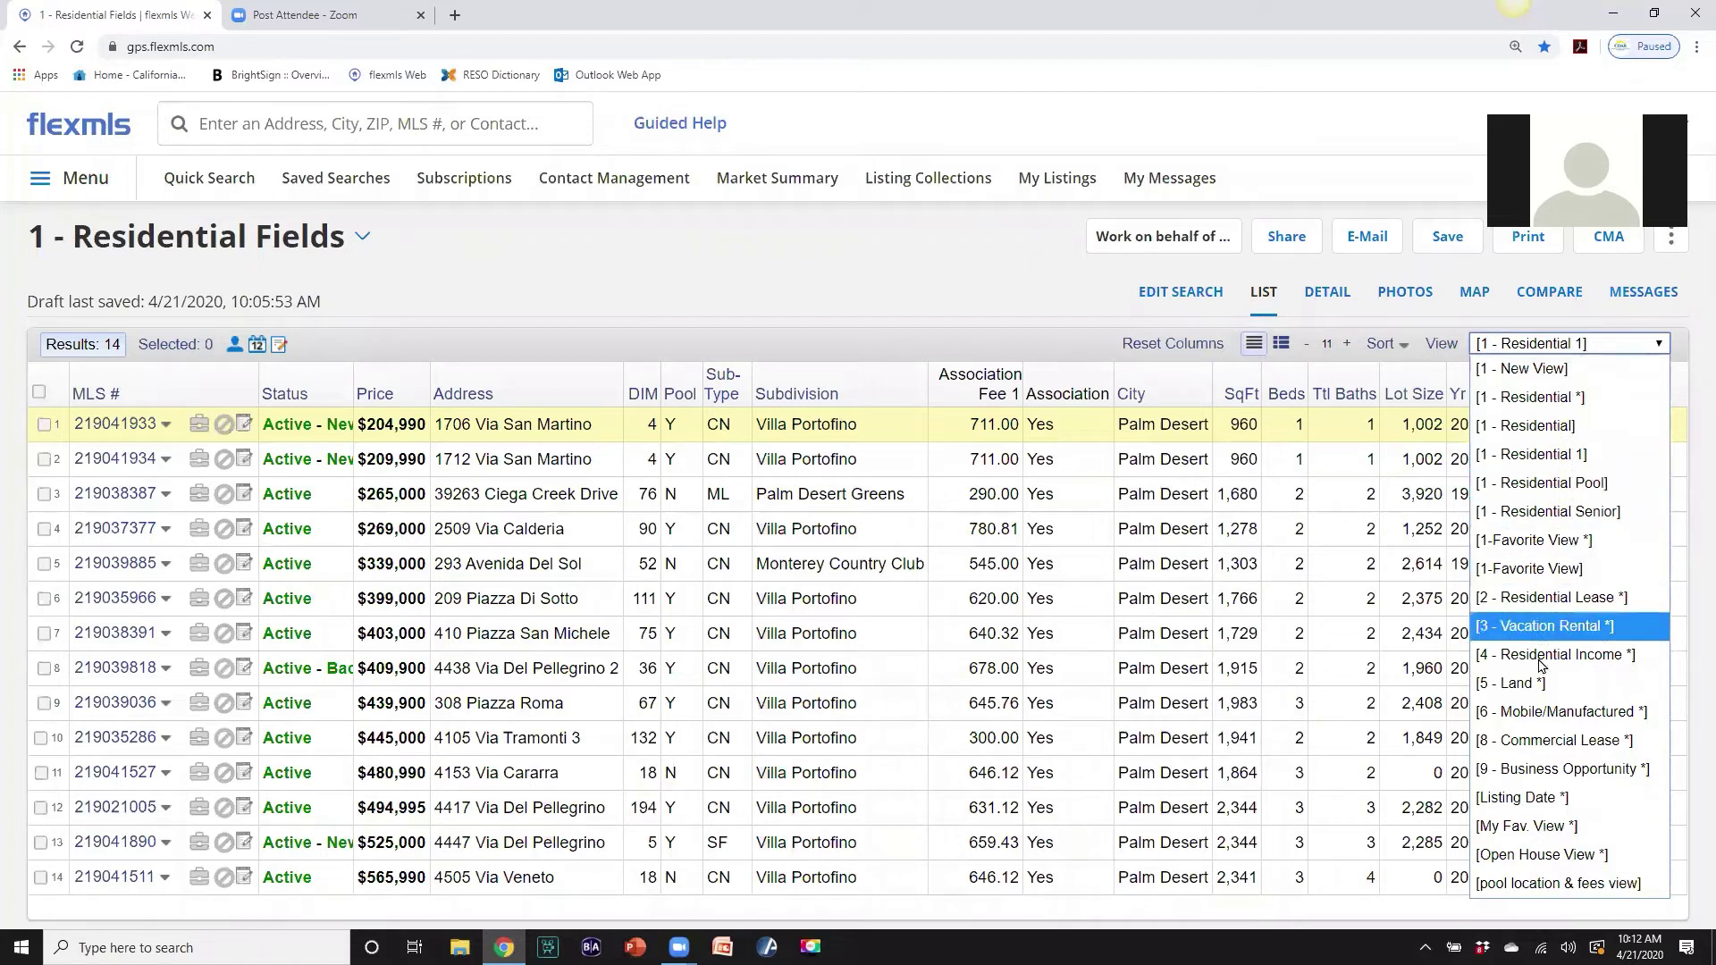
pyautogui.click(1548, 858)
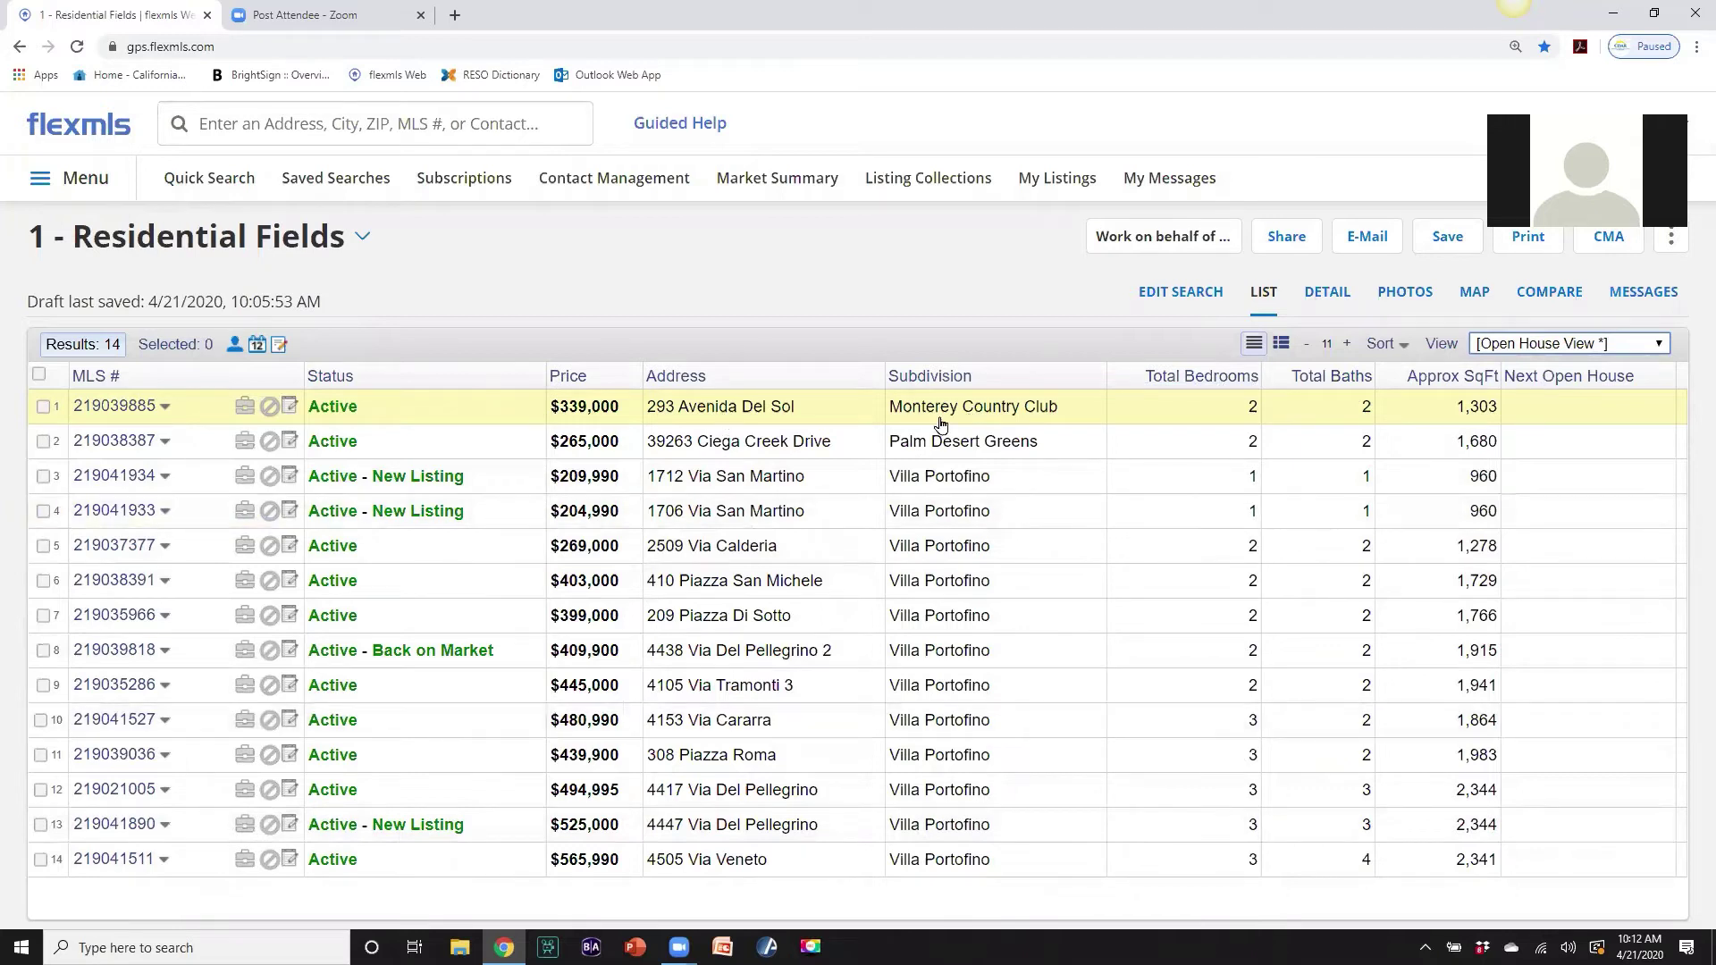
pyautogui.click(1657, 347)
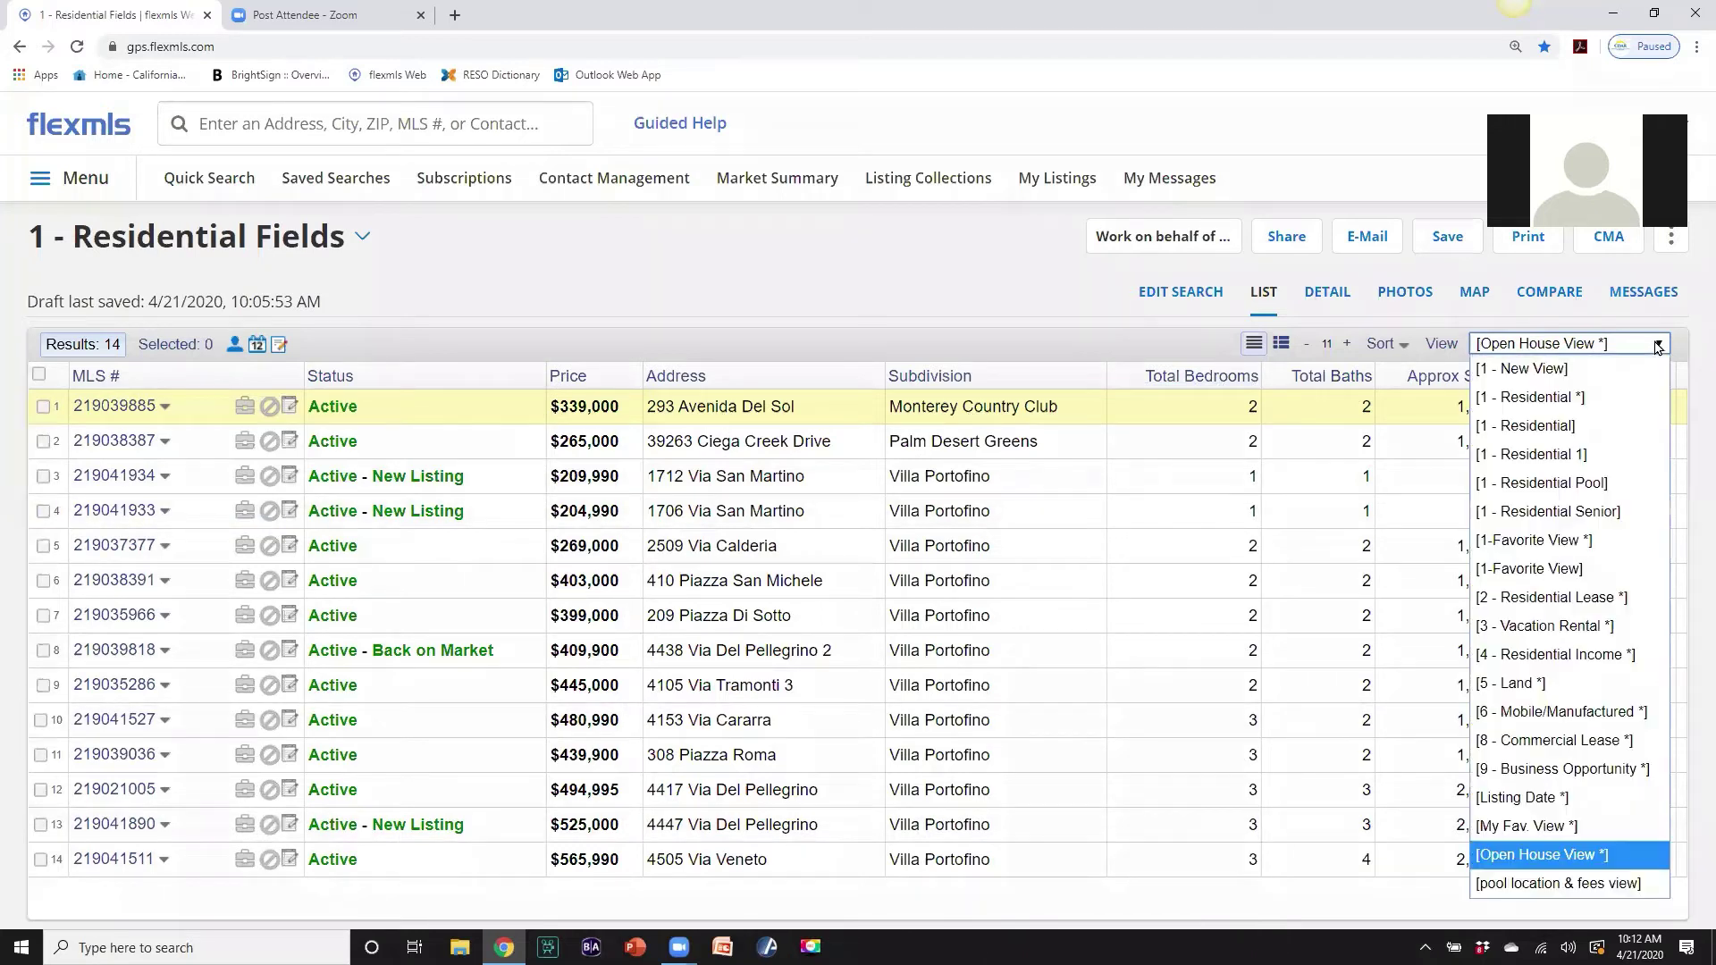
pyautogui.click(1554, 486)
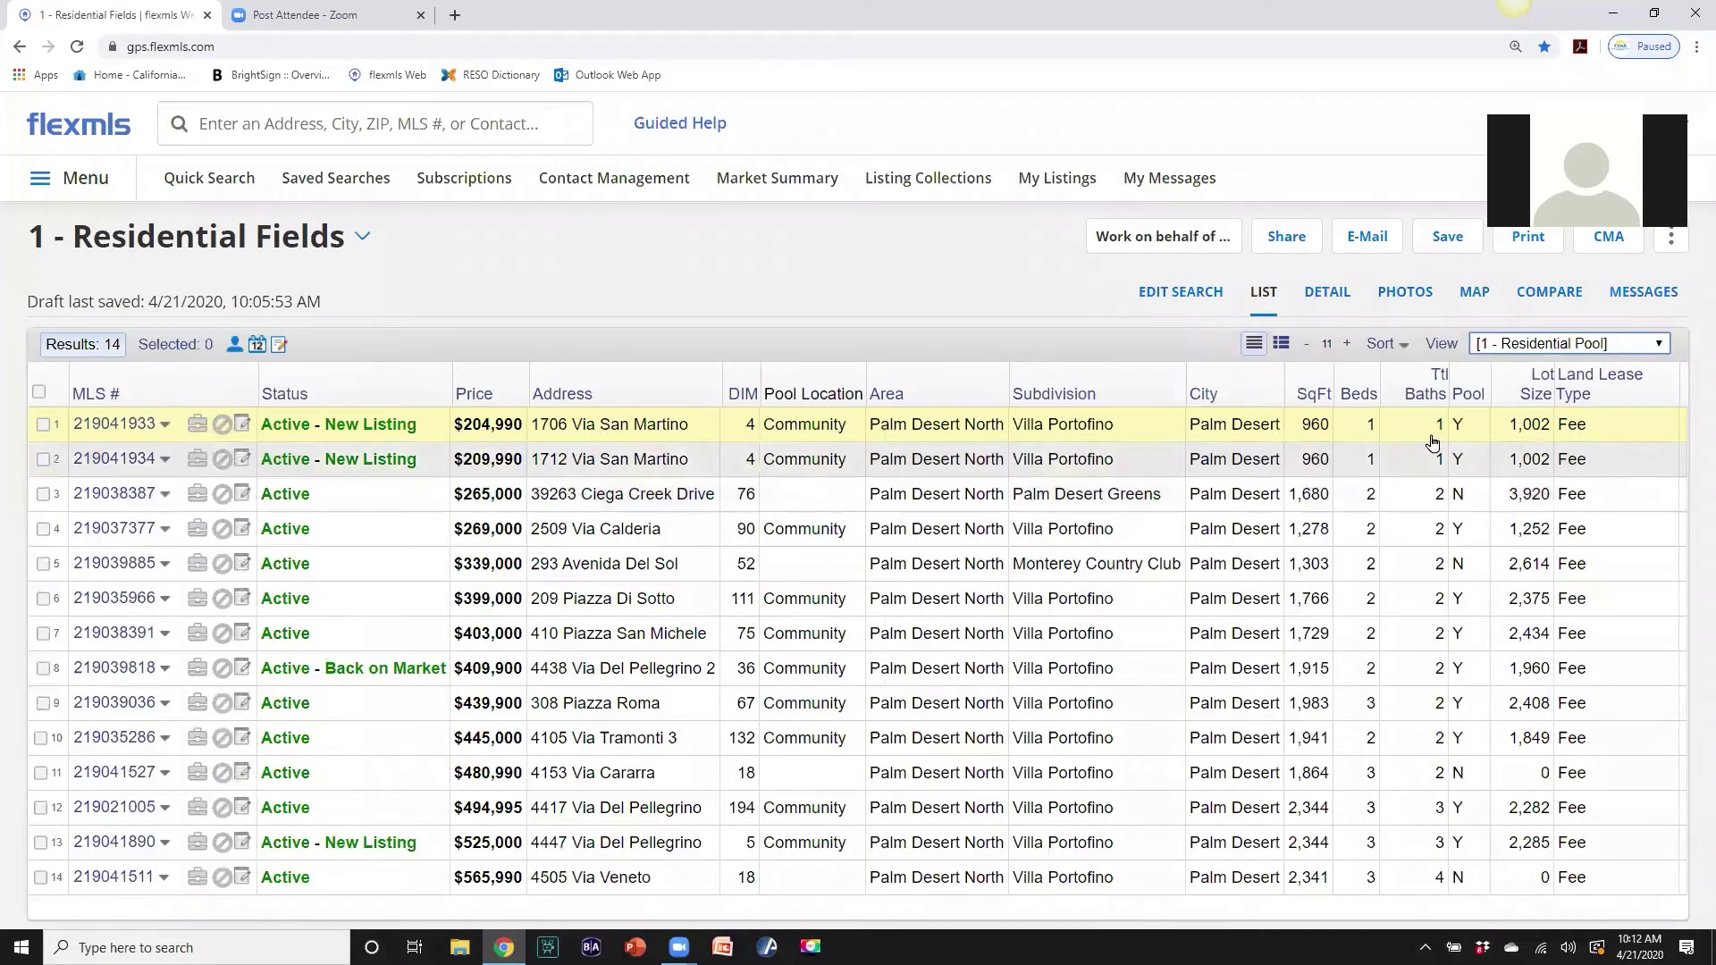
pyautogui.click(1659, 345)
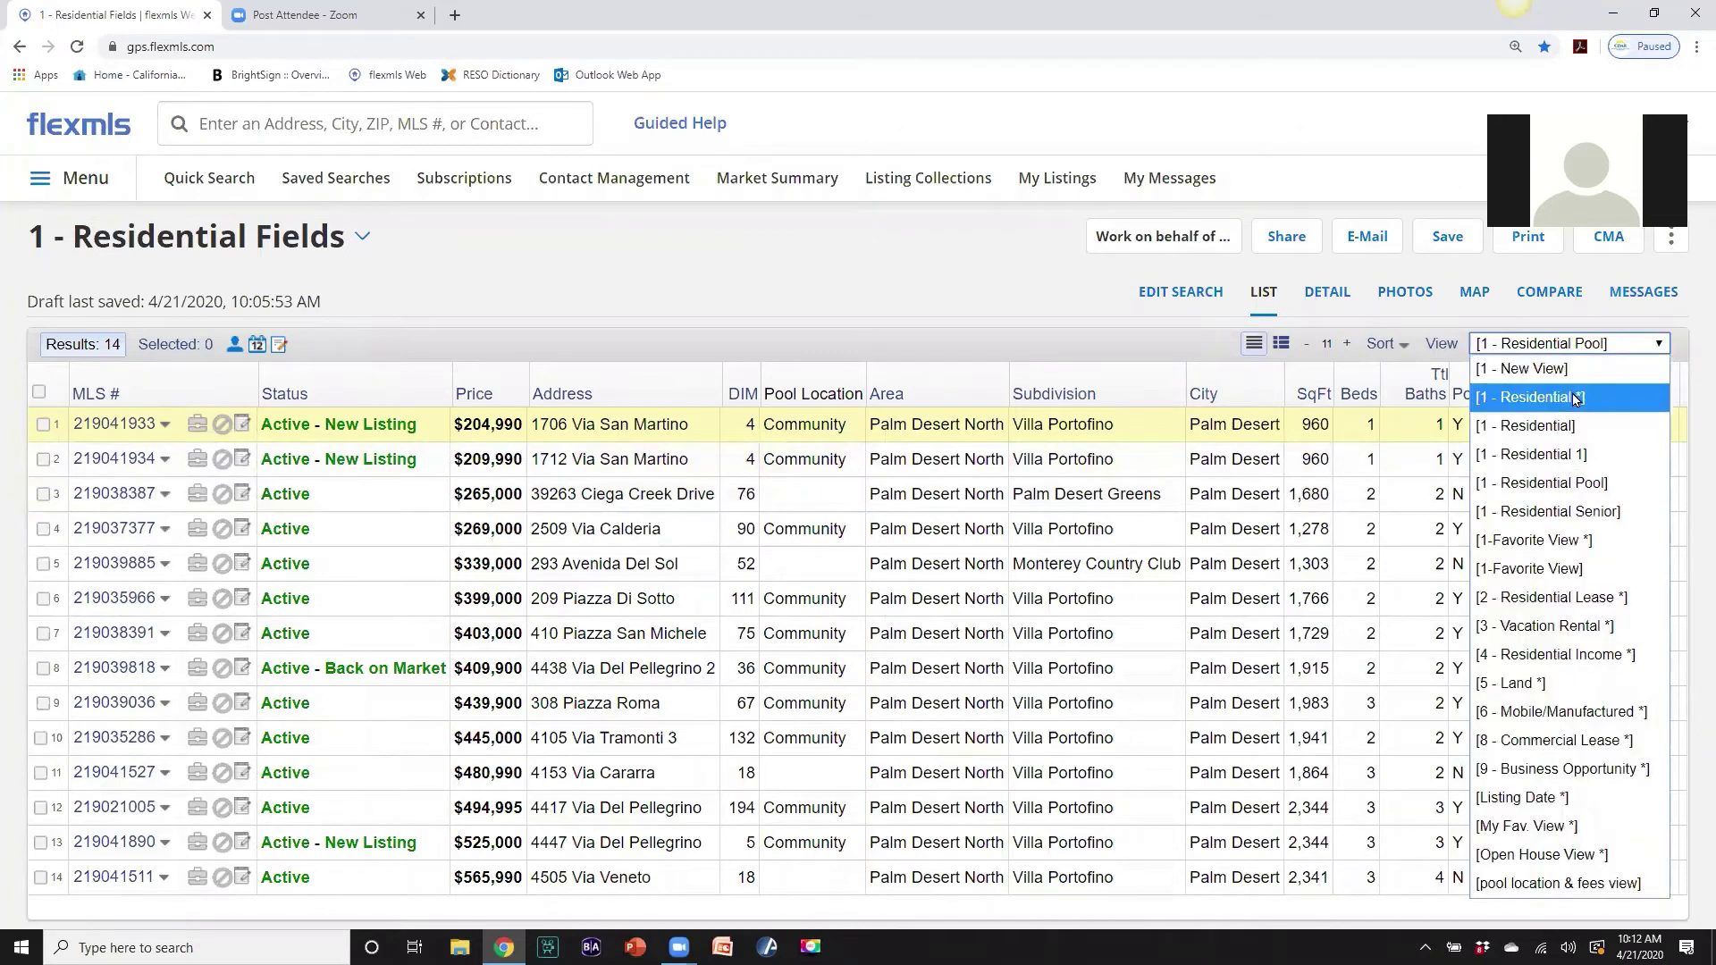
pyautogui.click(1514, 428)
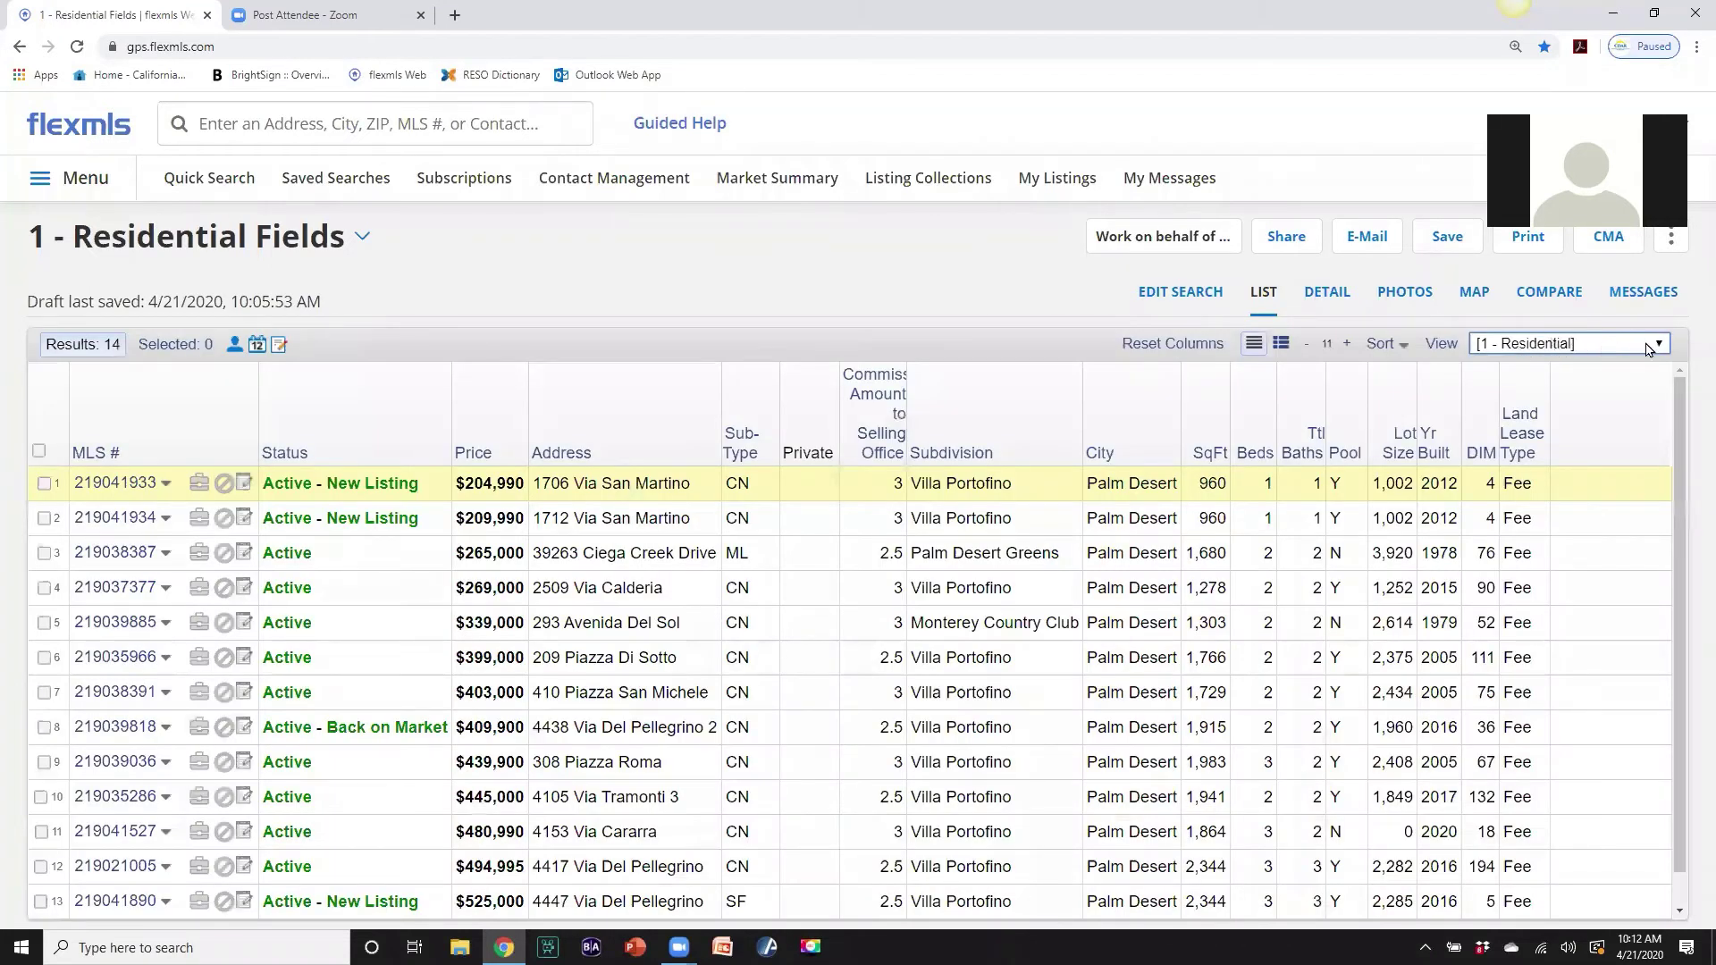
pyautogui.click(1658, 346)
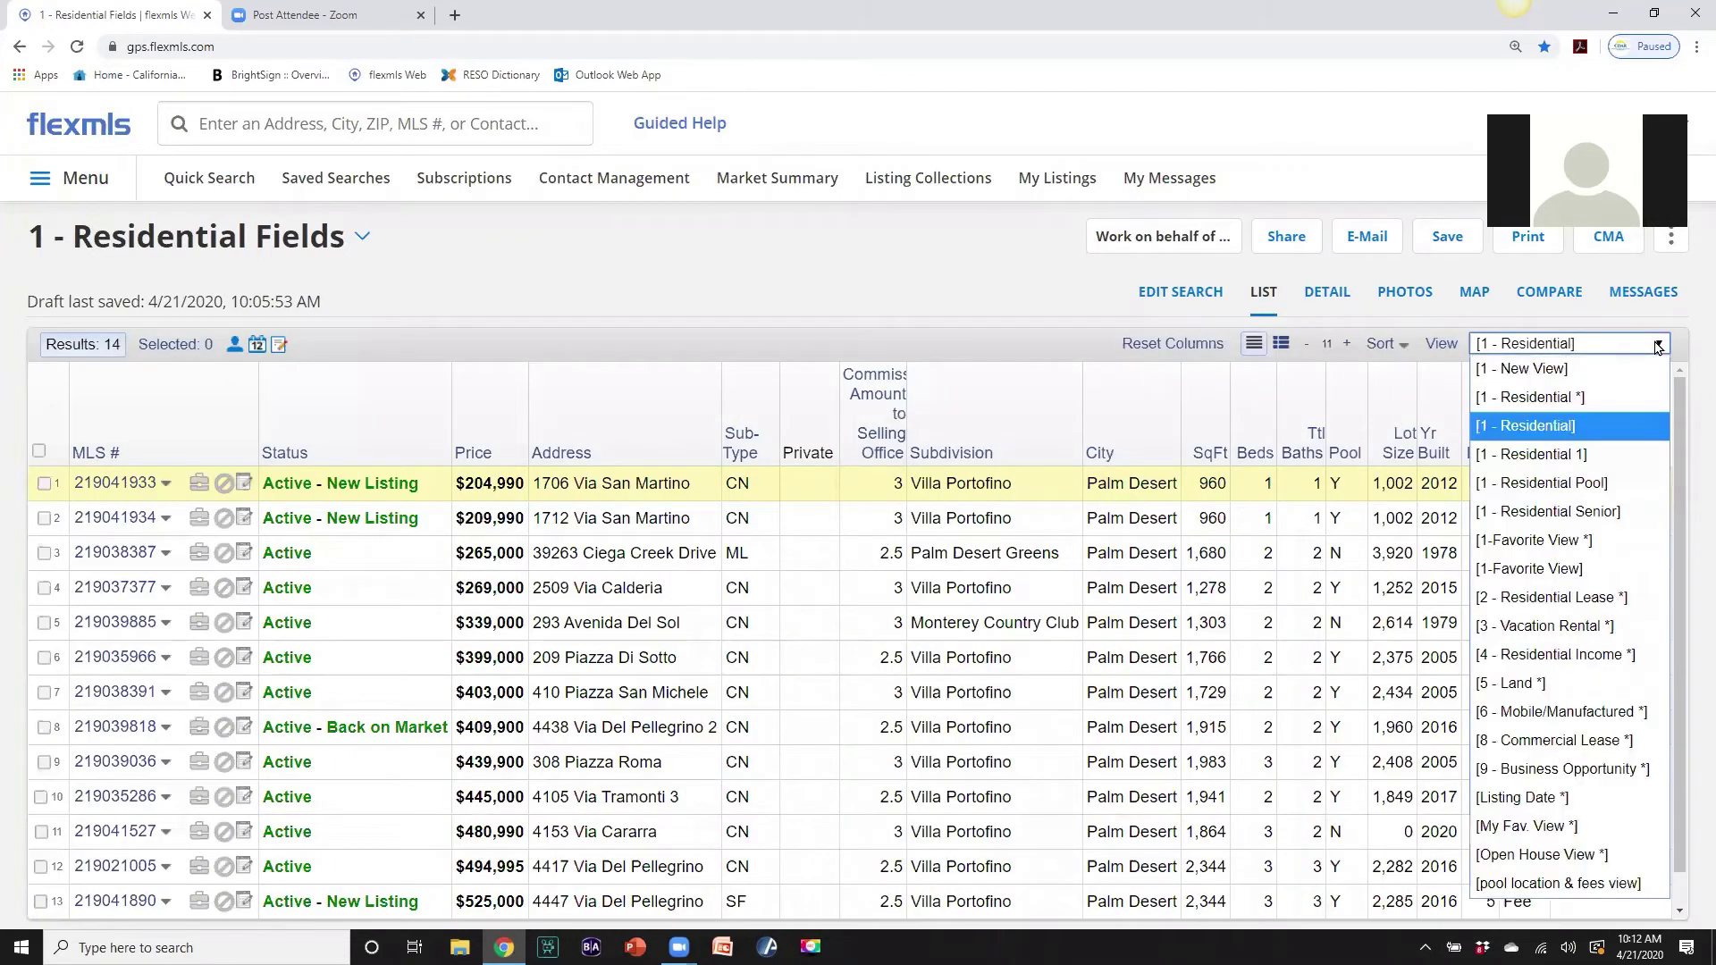
pyautogui.click(1571, 396)
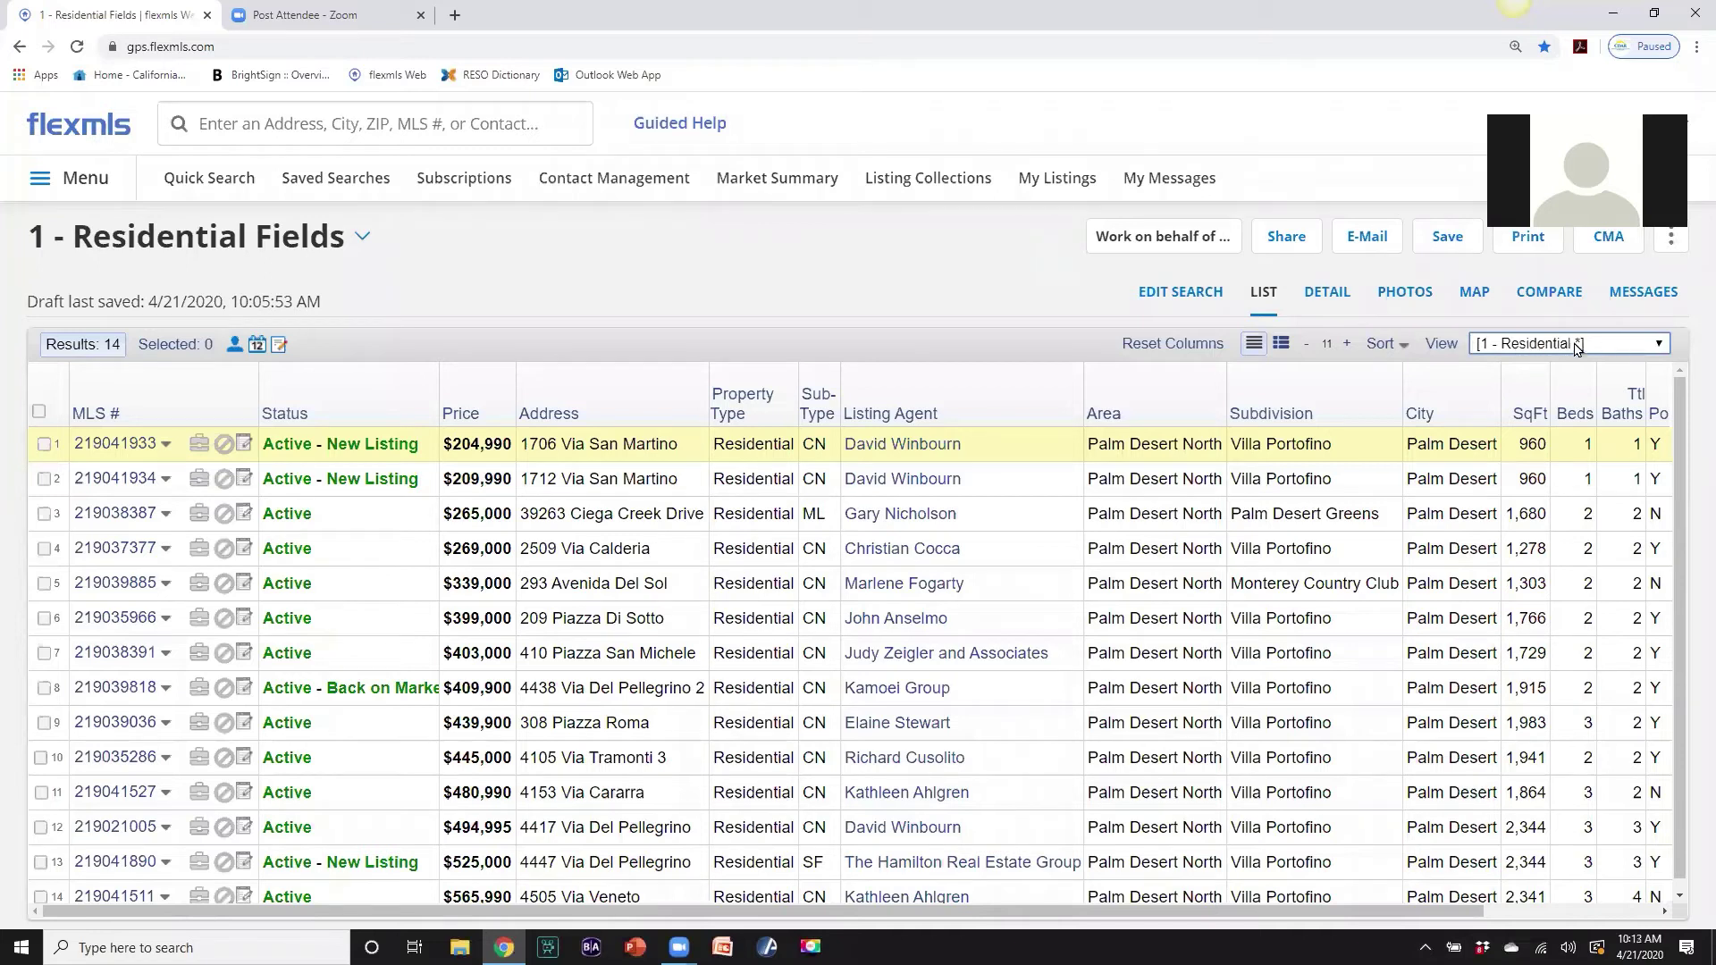
pyautogui.click(1656, 349)
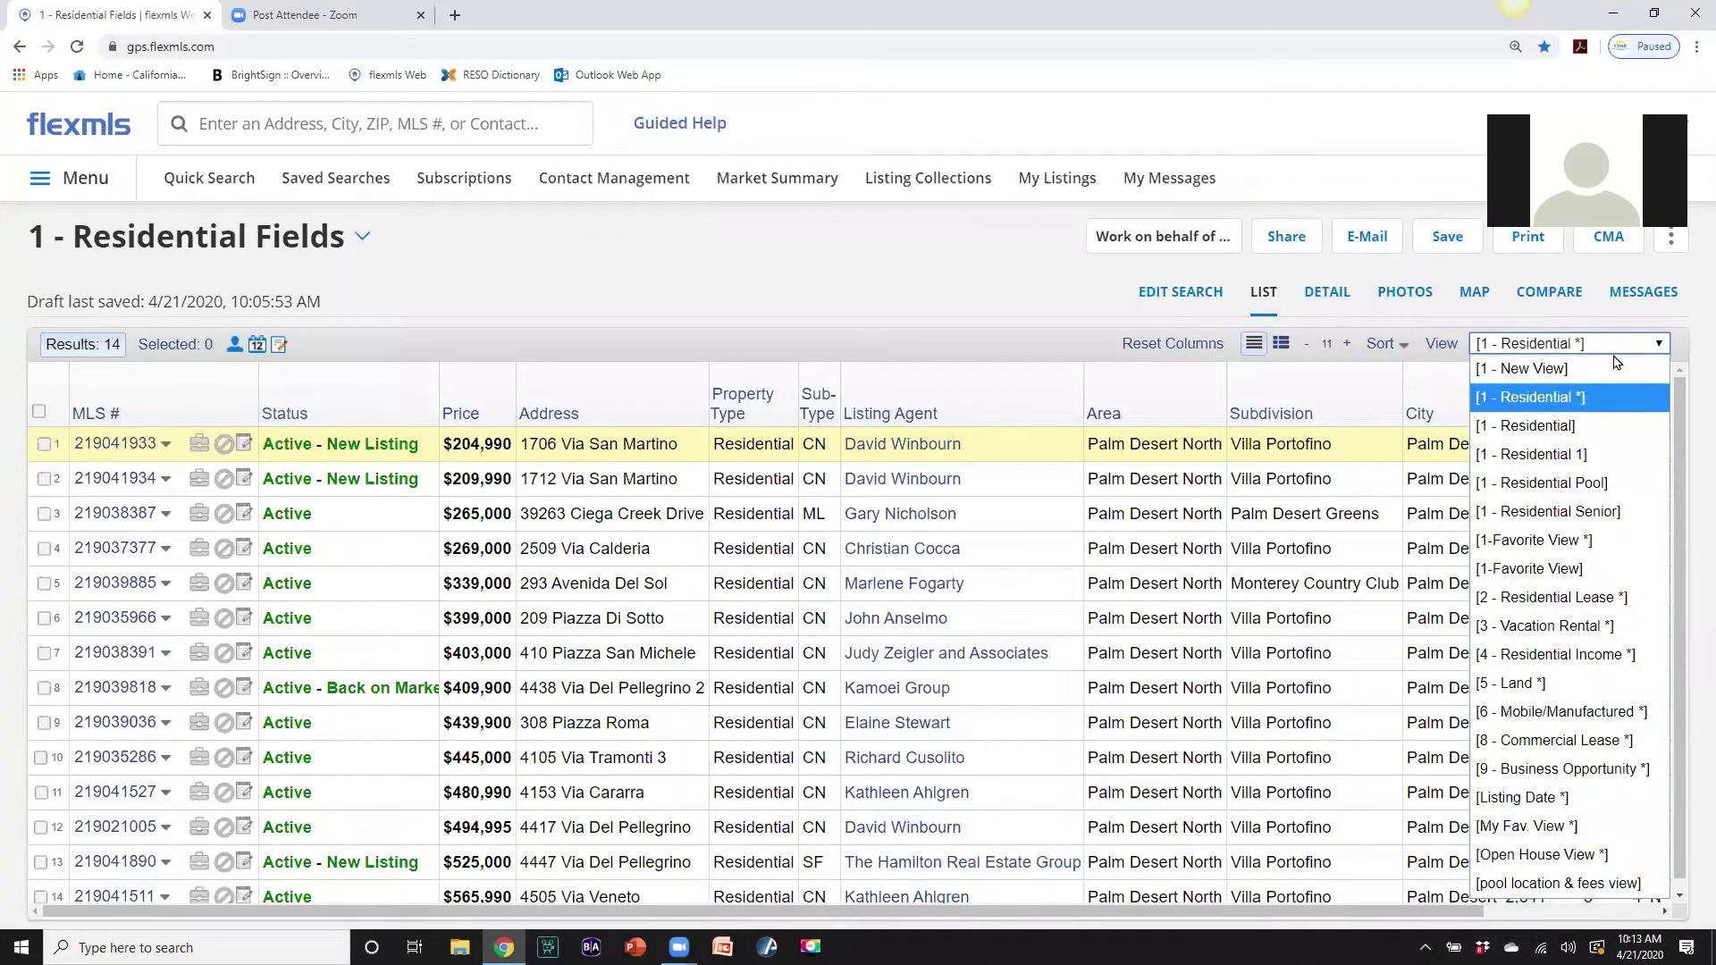
pyautogui.click(1557, 452)
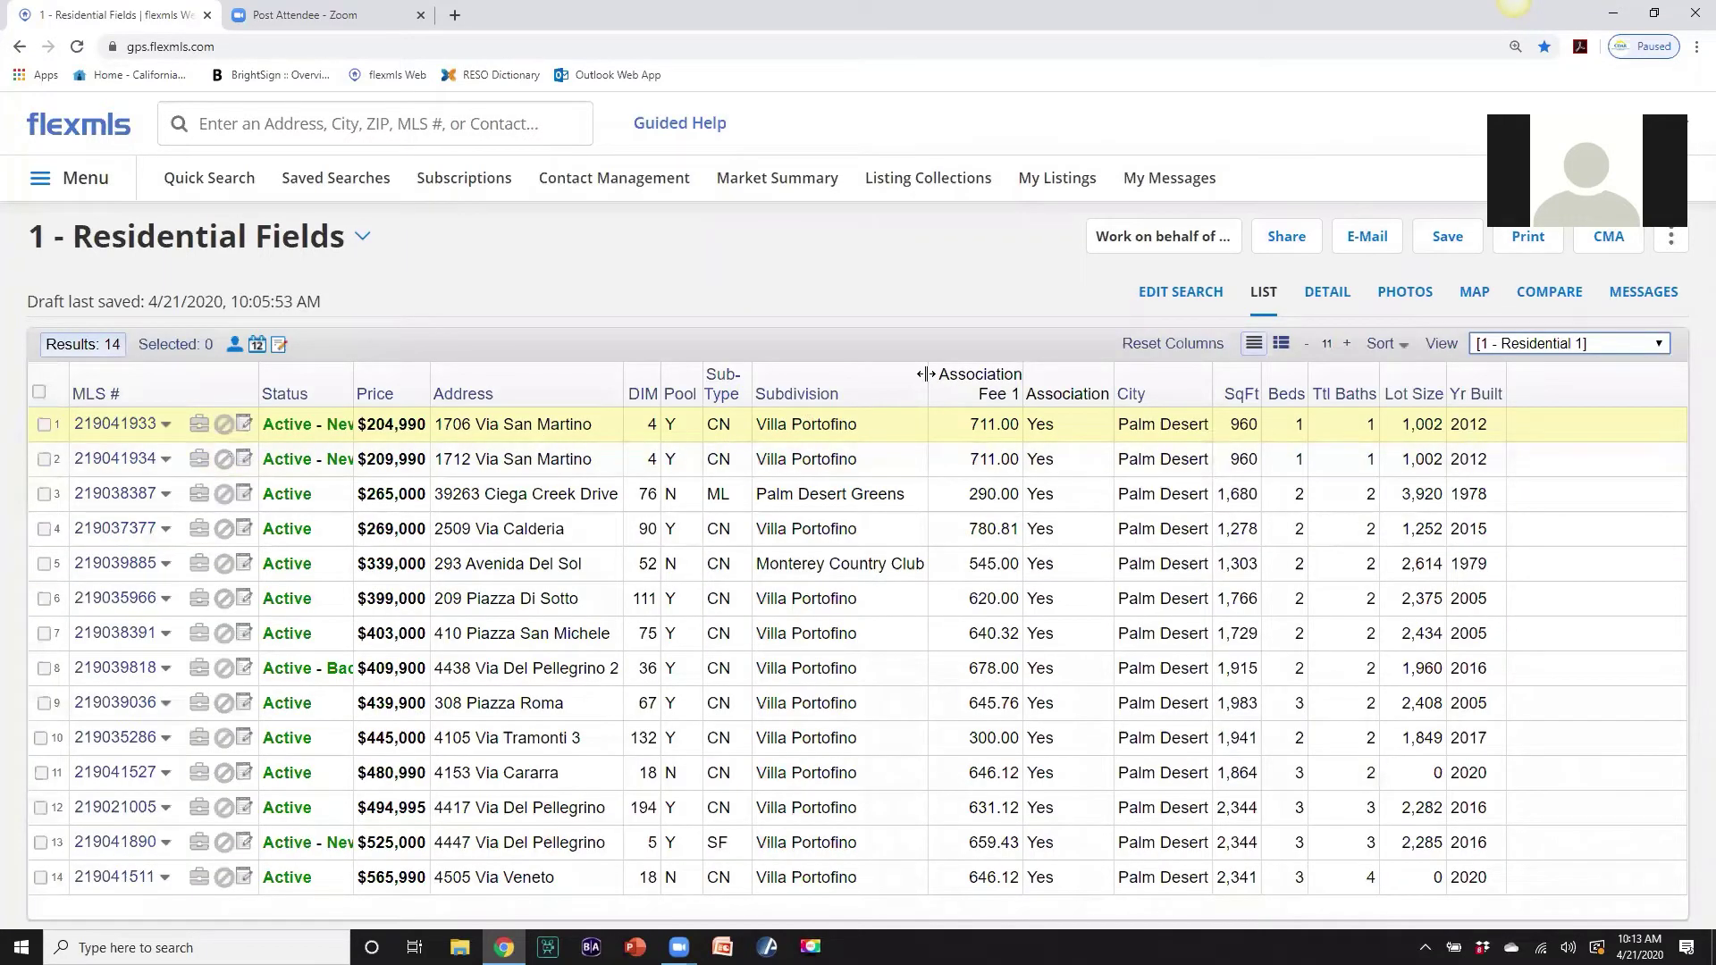
# Widen the Subdivision column in the results list, and check the 1 - Residential 1 view's field setup without changing it.
pyautogui.moveTo(926, 374); pyautogui.dragTo(953, 377)
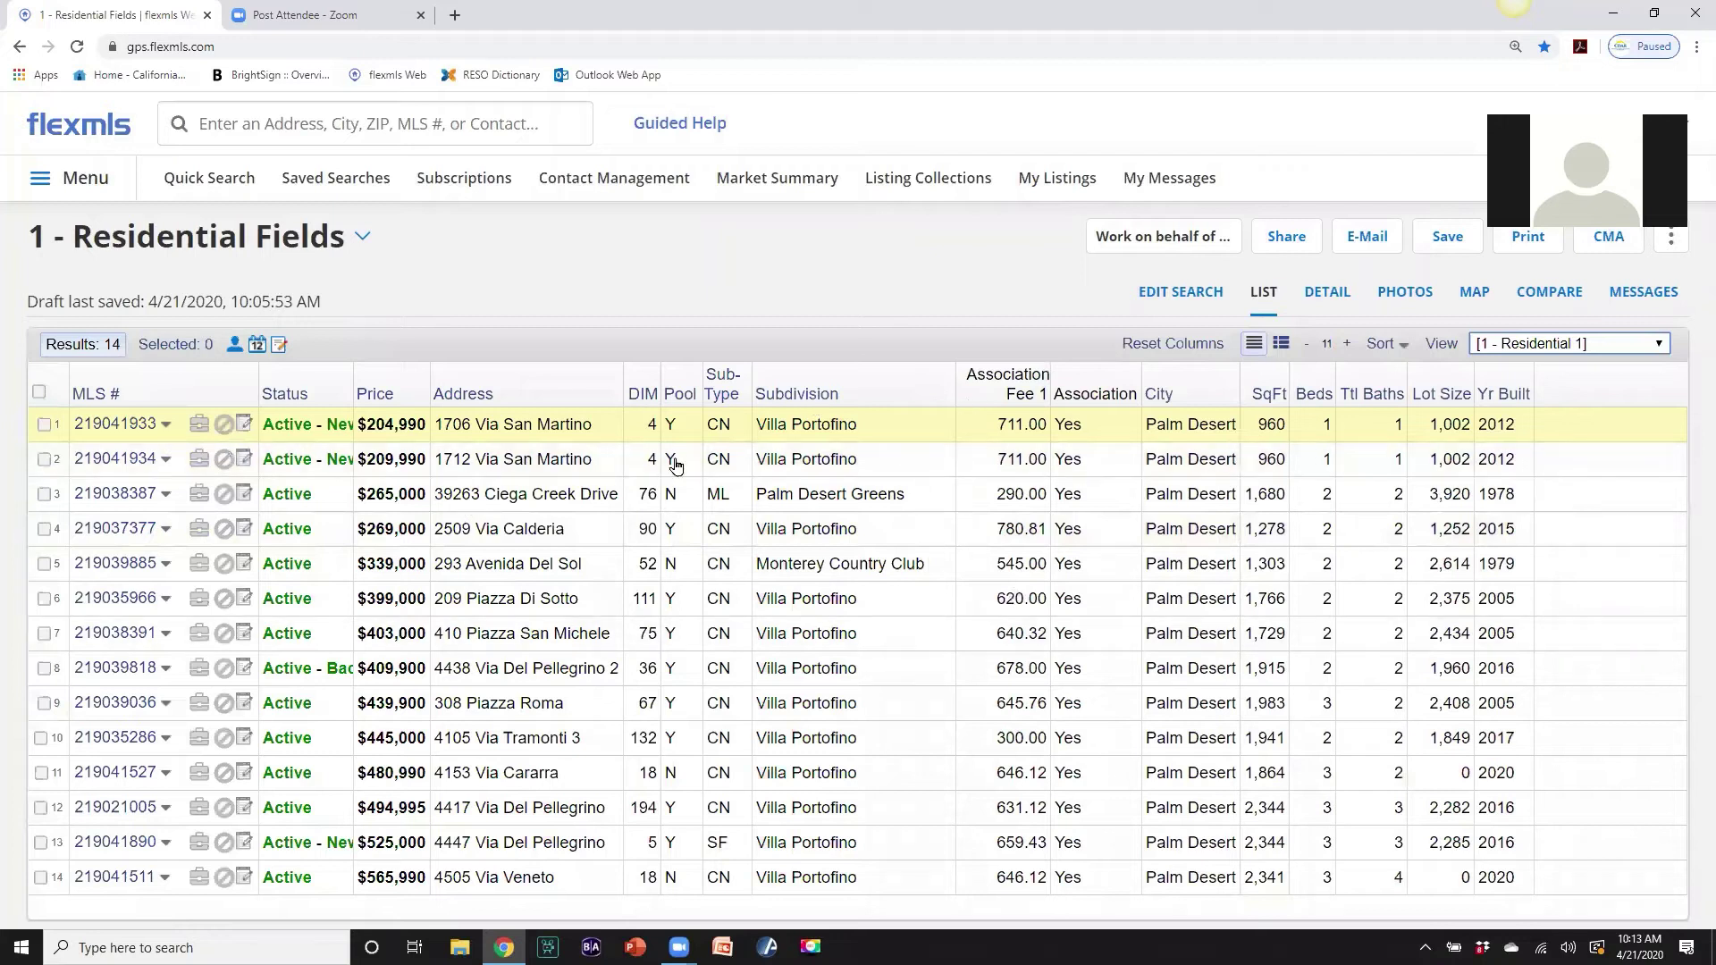
pyautogui.click(1448, 347)
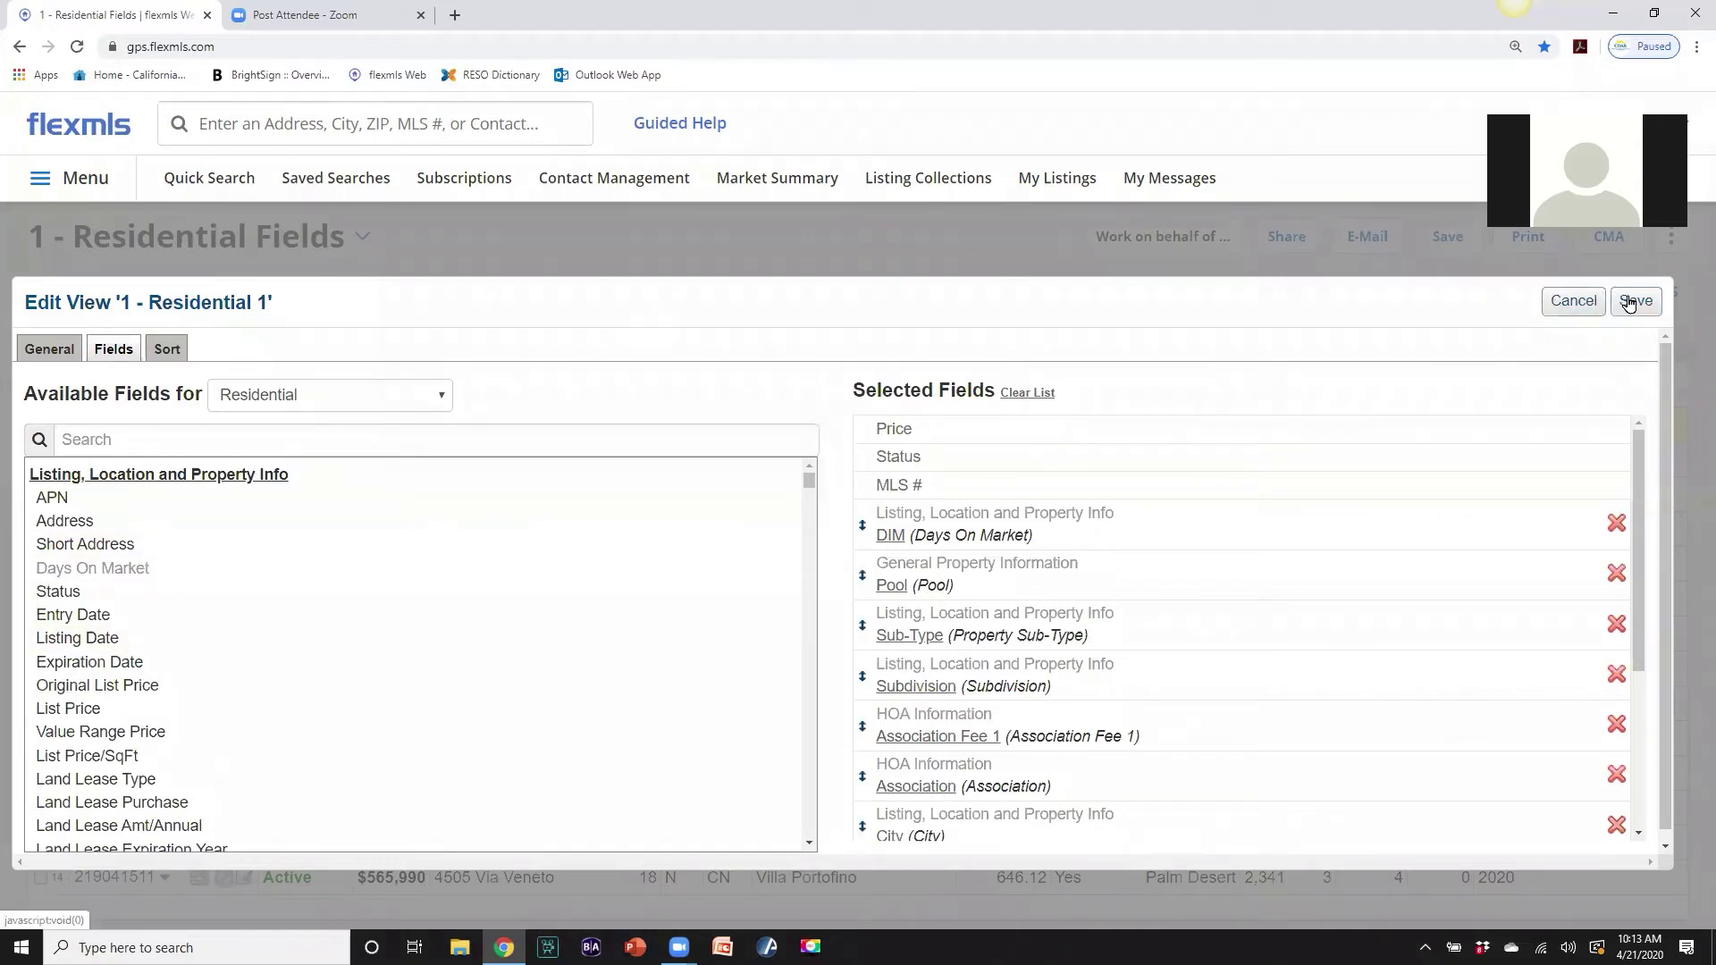
pyautogui.click(1573, 301)
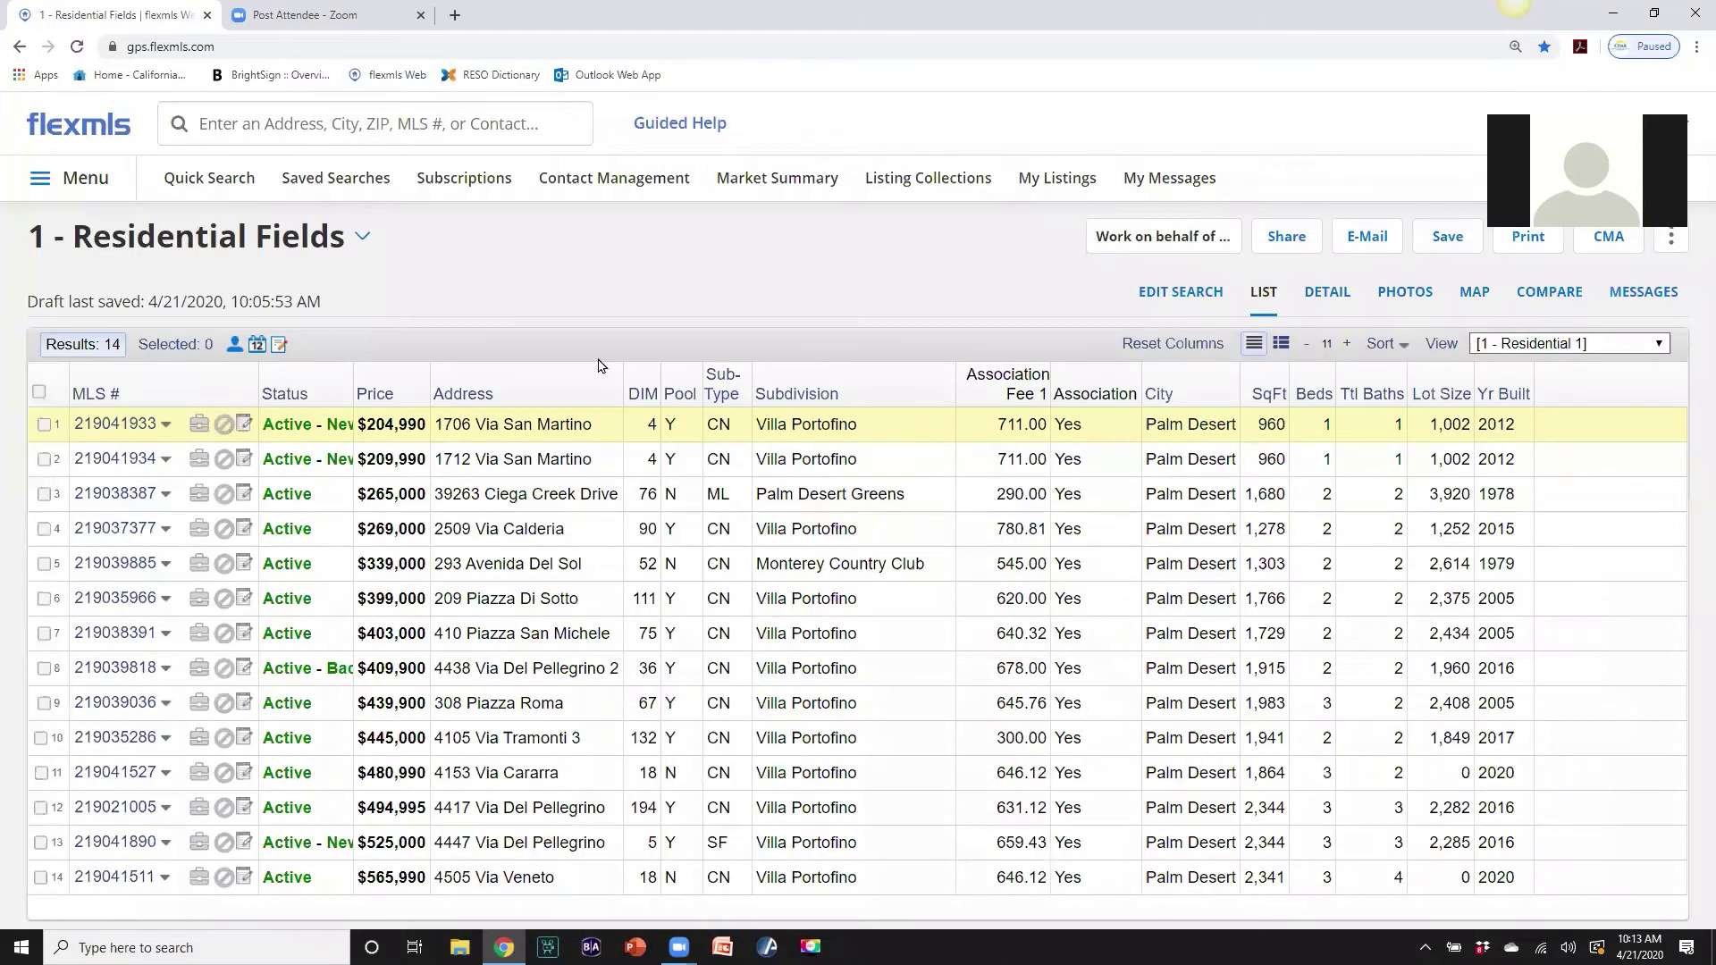
# Find the 1 - Residential 1 view in the My Views preferences and open it for editing to inspect its fields.
pyautogui.click(86, 176)
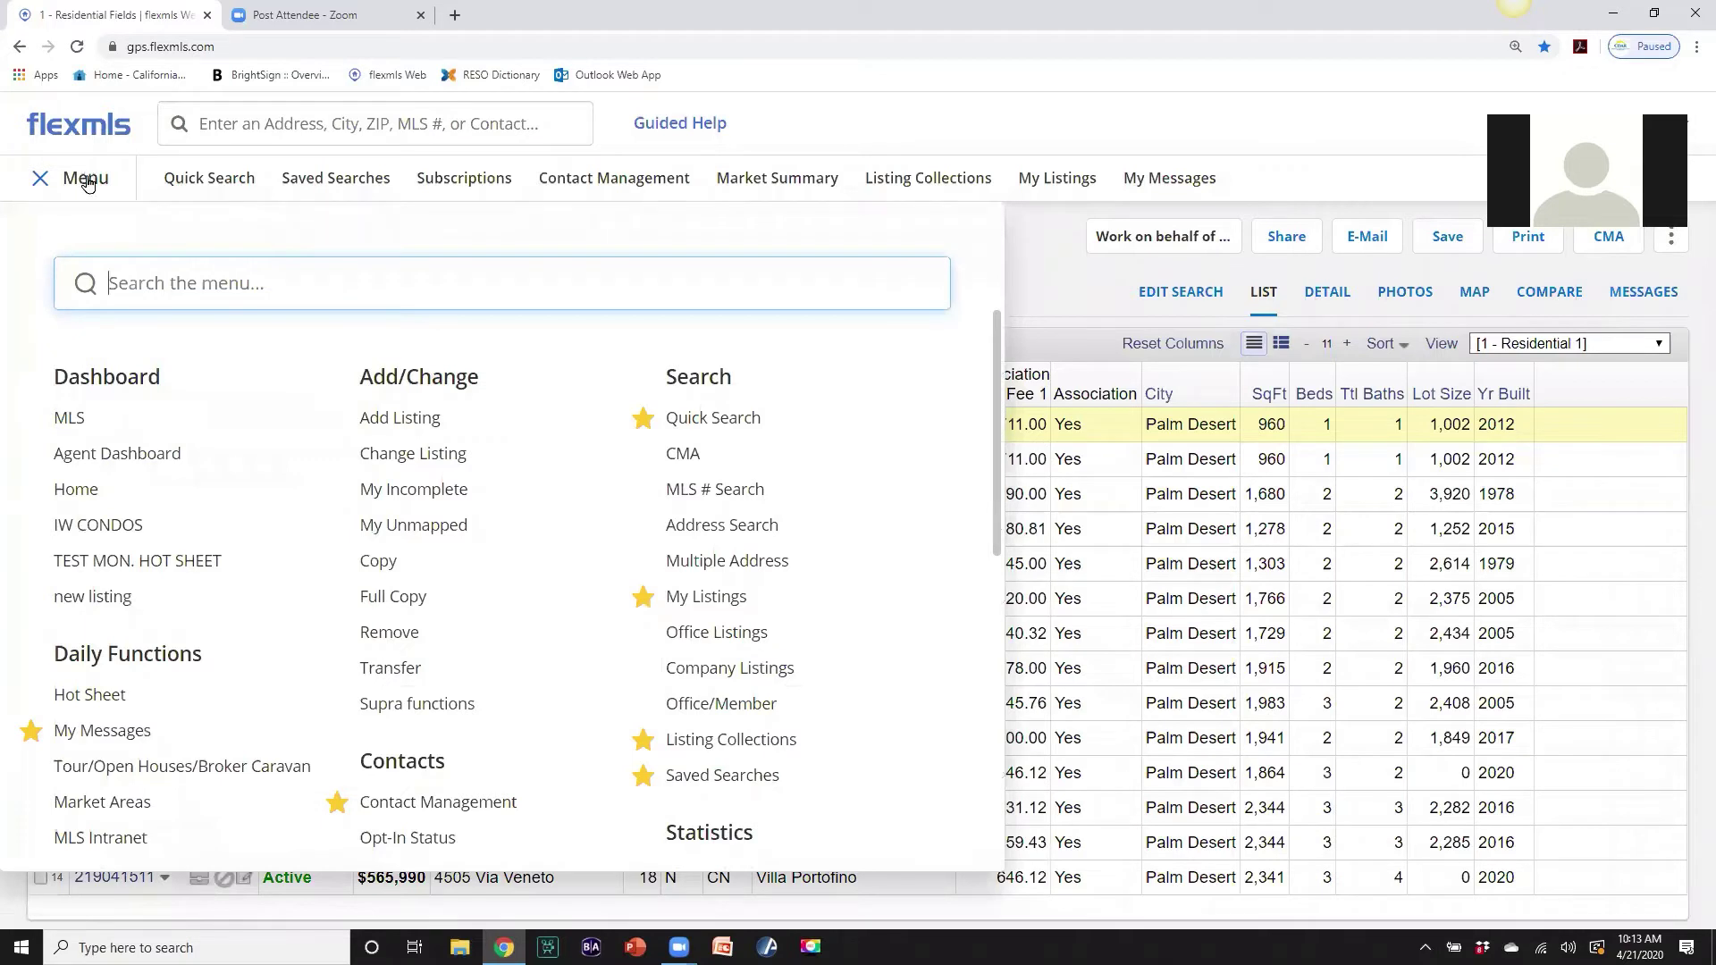
pyautogui.scroll(-3, 425, 490)
pyautogui.scroll(-5, 425, 490)
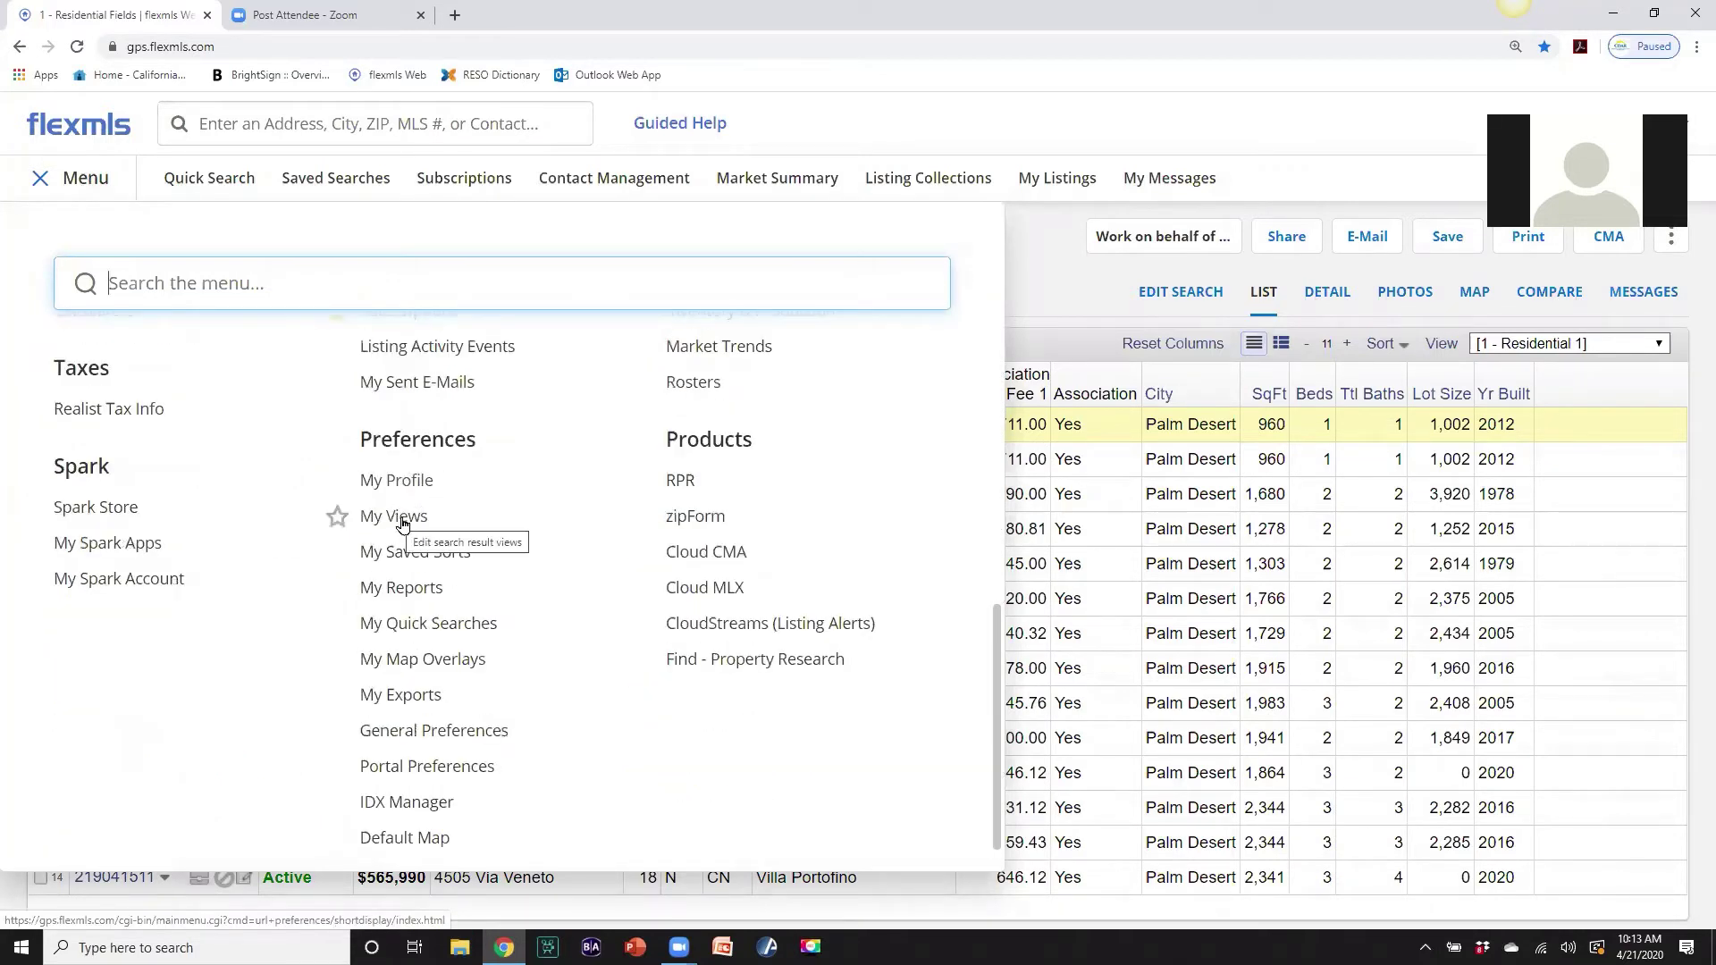
pyautogui.click(395, 516)
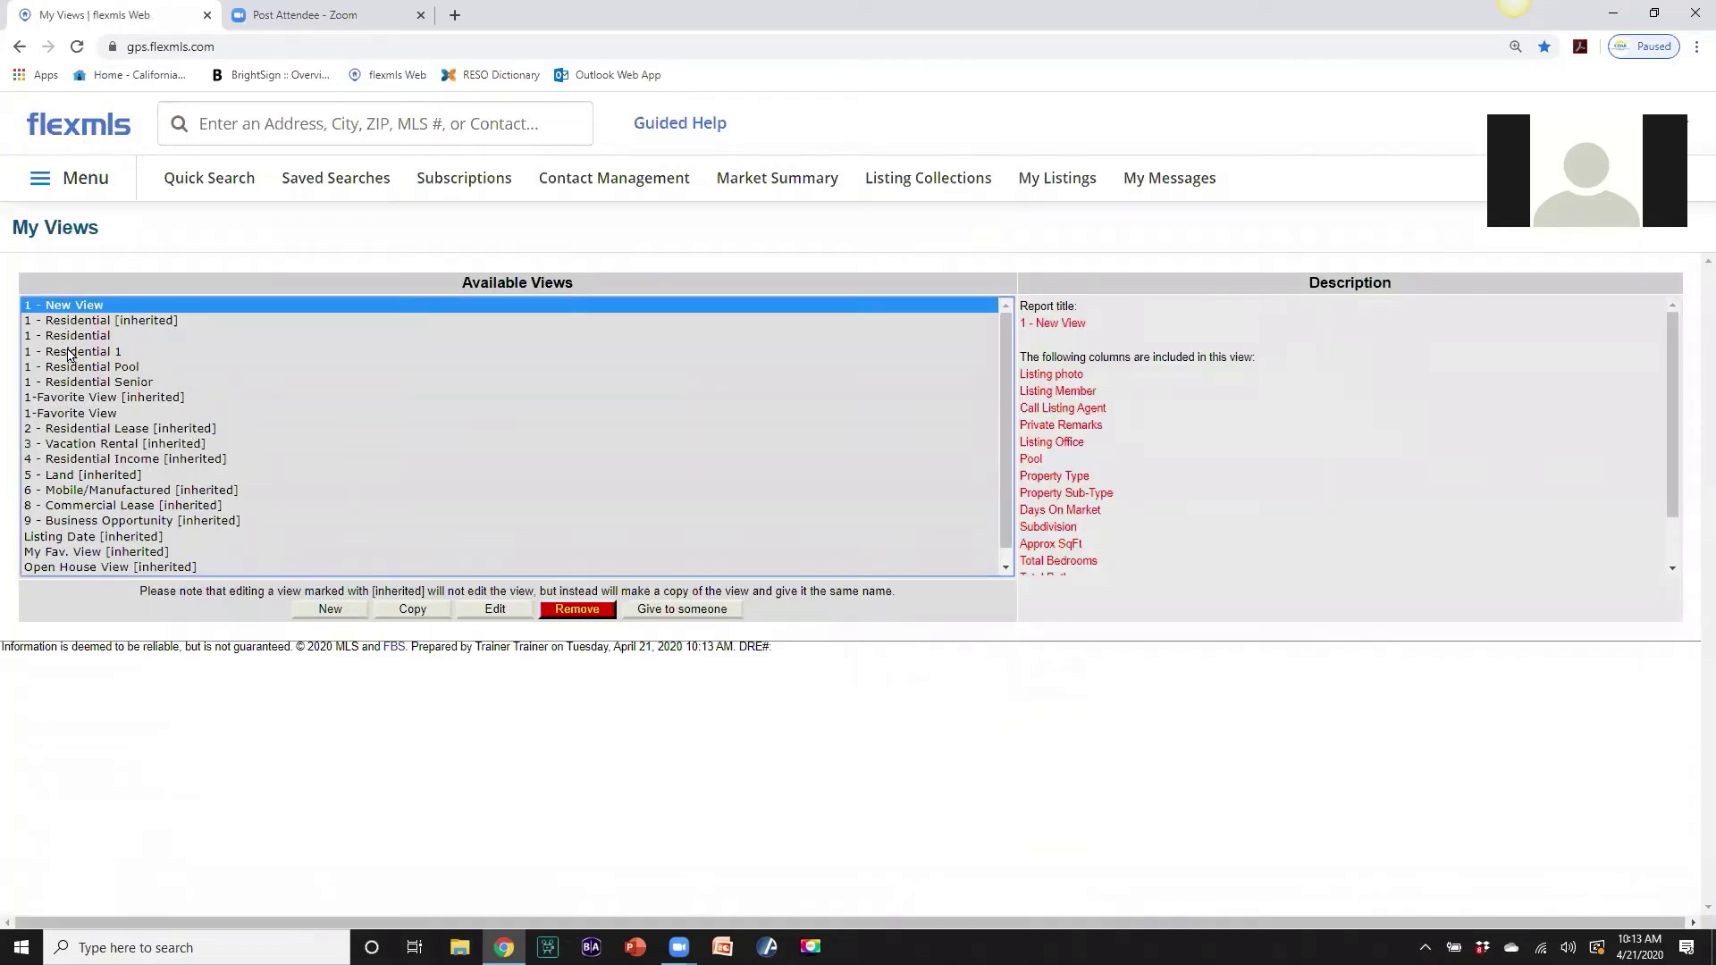
pyautogui.click(69, 353)
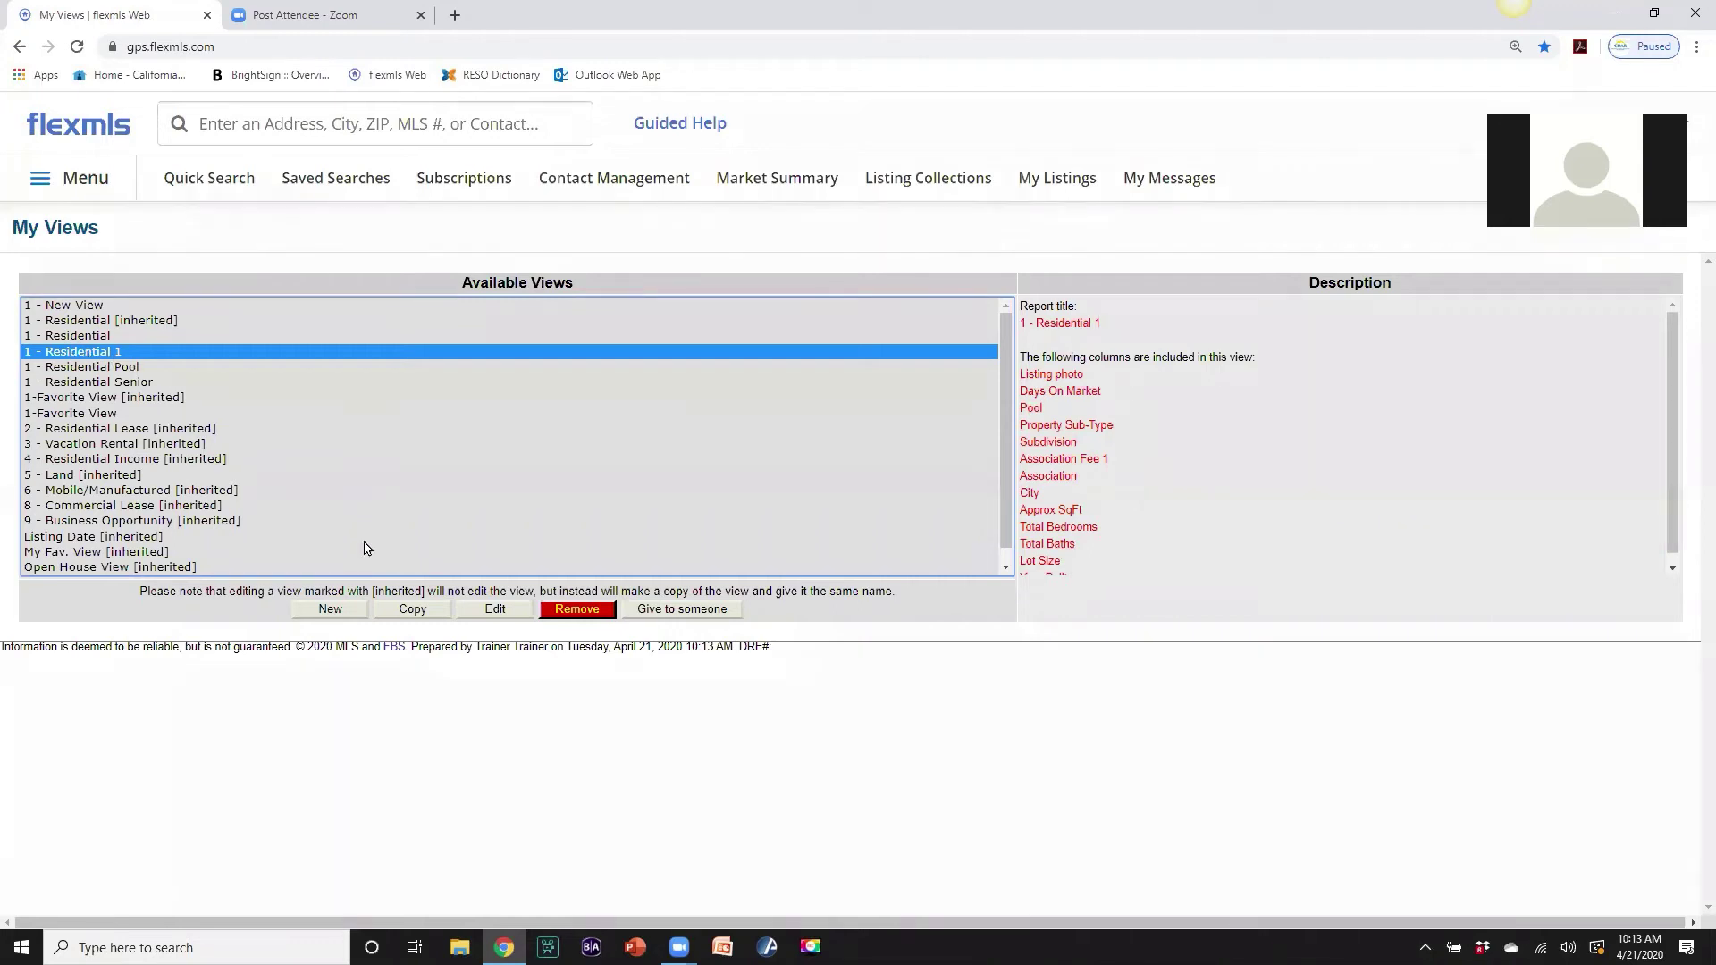
pyautogui.click(496, 611)
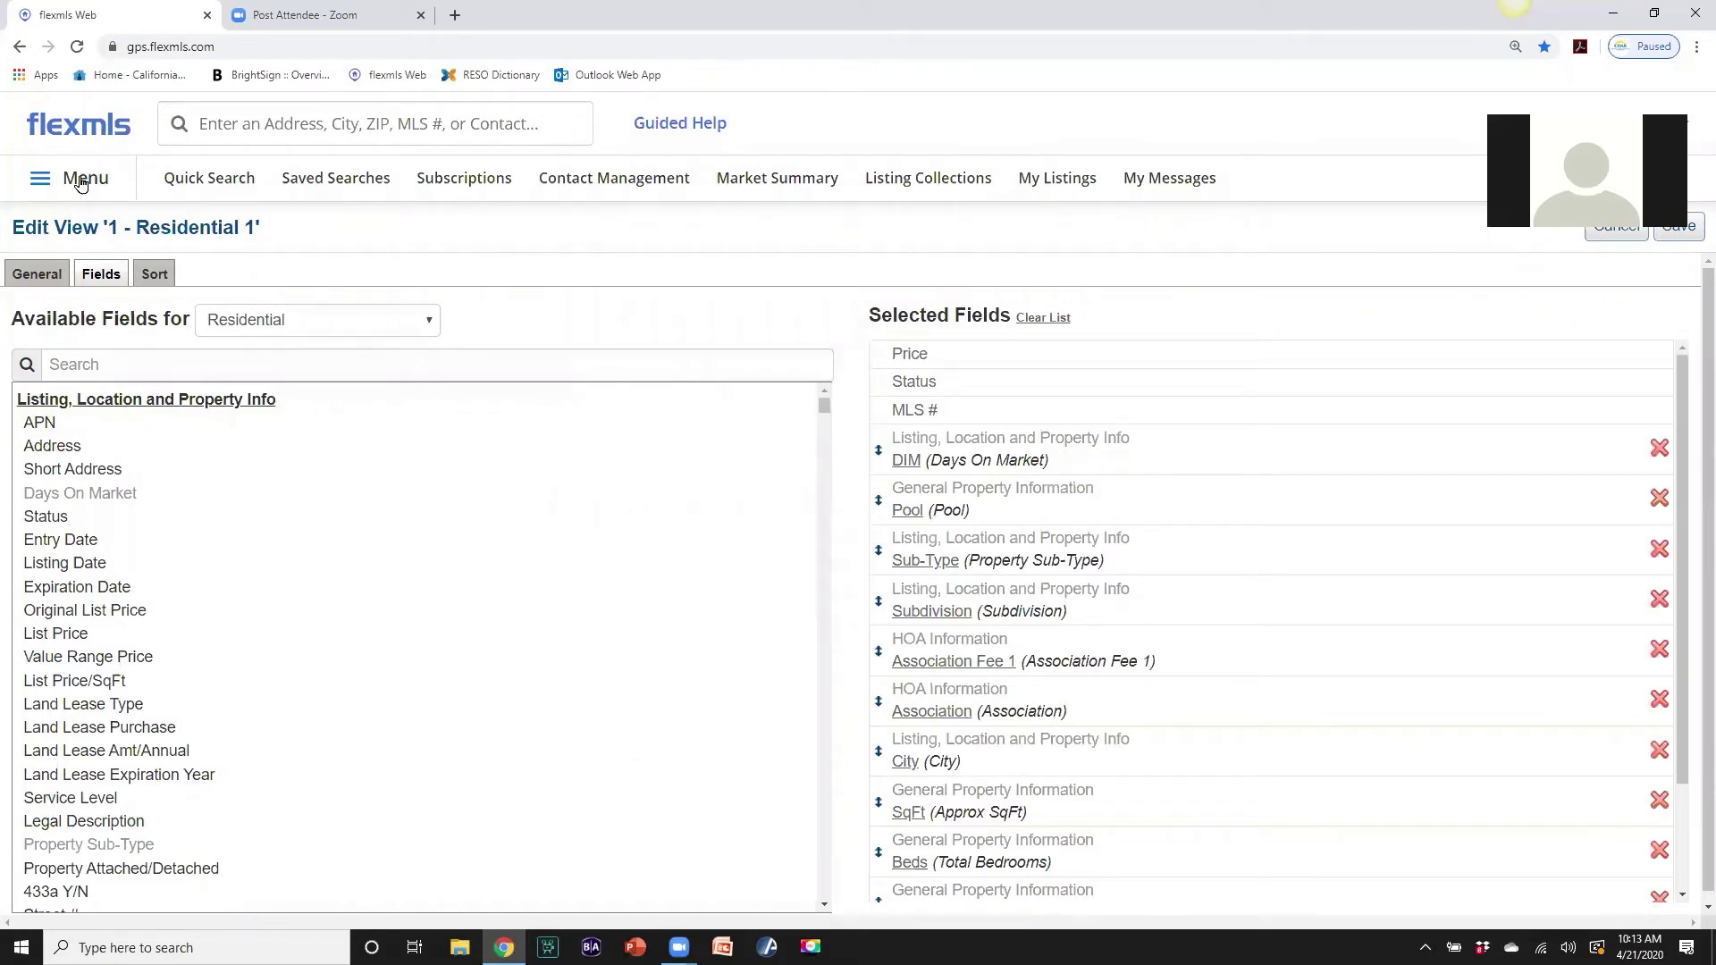
# Start a new 1 - Residential Fields quick search and expand the Senior Community, Property Orientation Faces and Disability Access criteria.
pyautogui.click(222, 185)
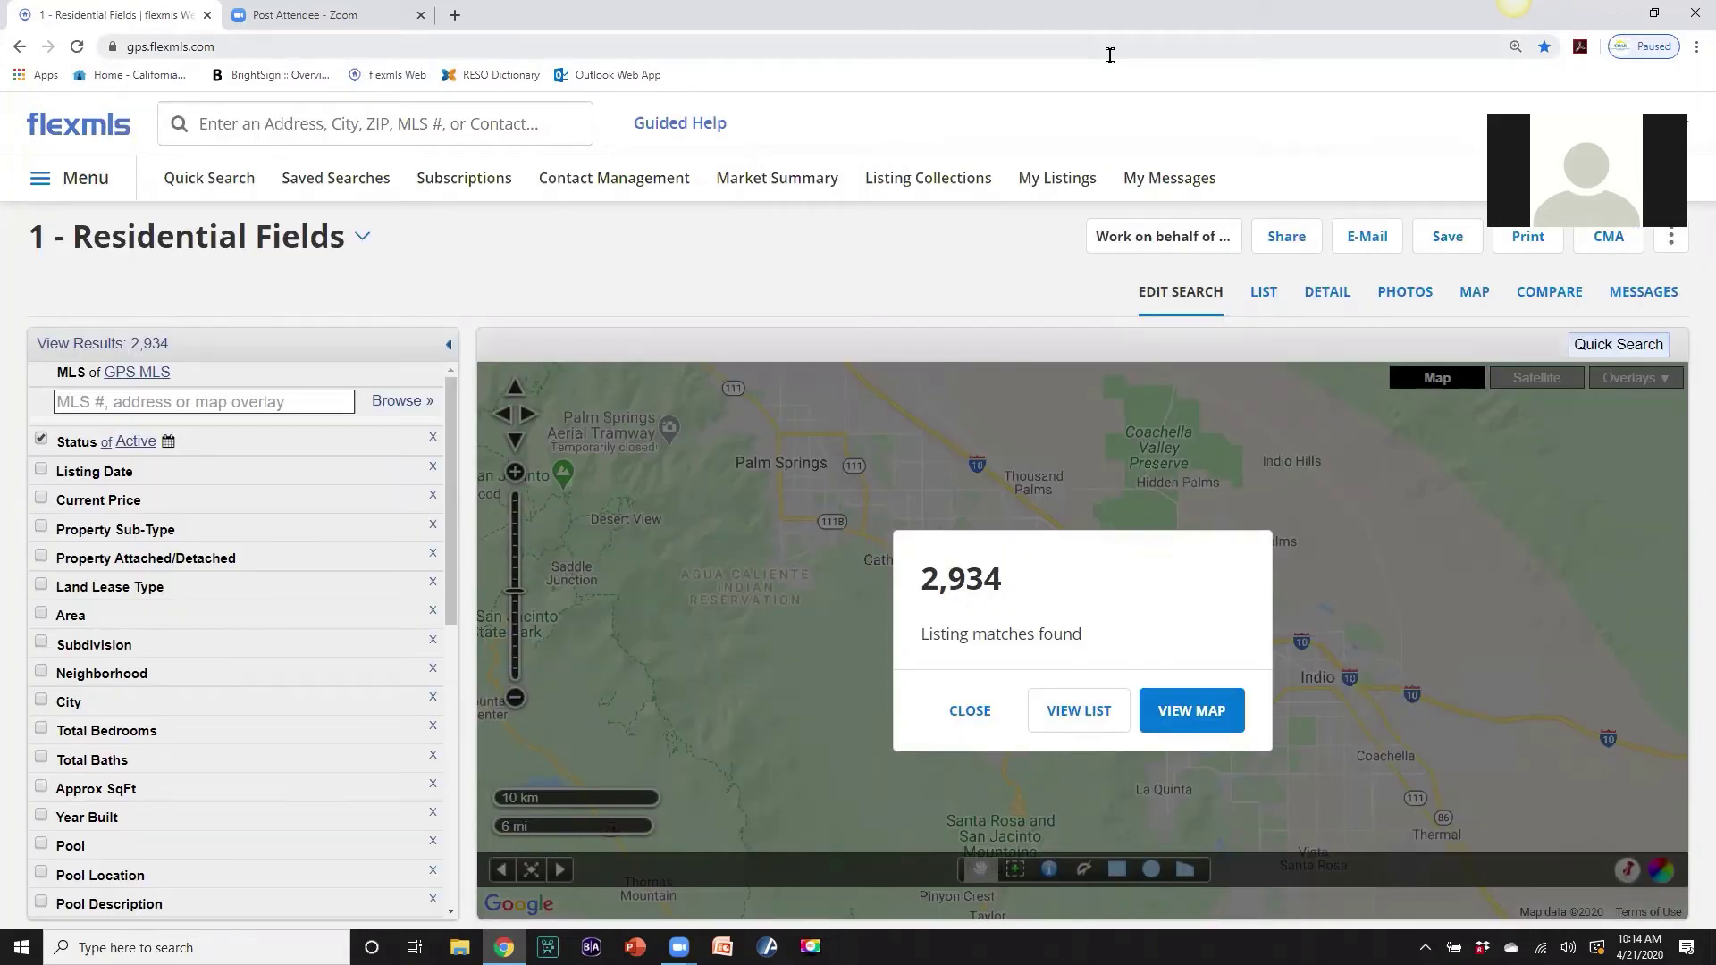
pyautogui.click(205, 183)
pyautogui.moveTo(447, 417); pyautogui.dragTo(447, 698)
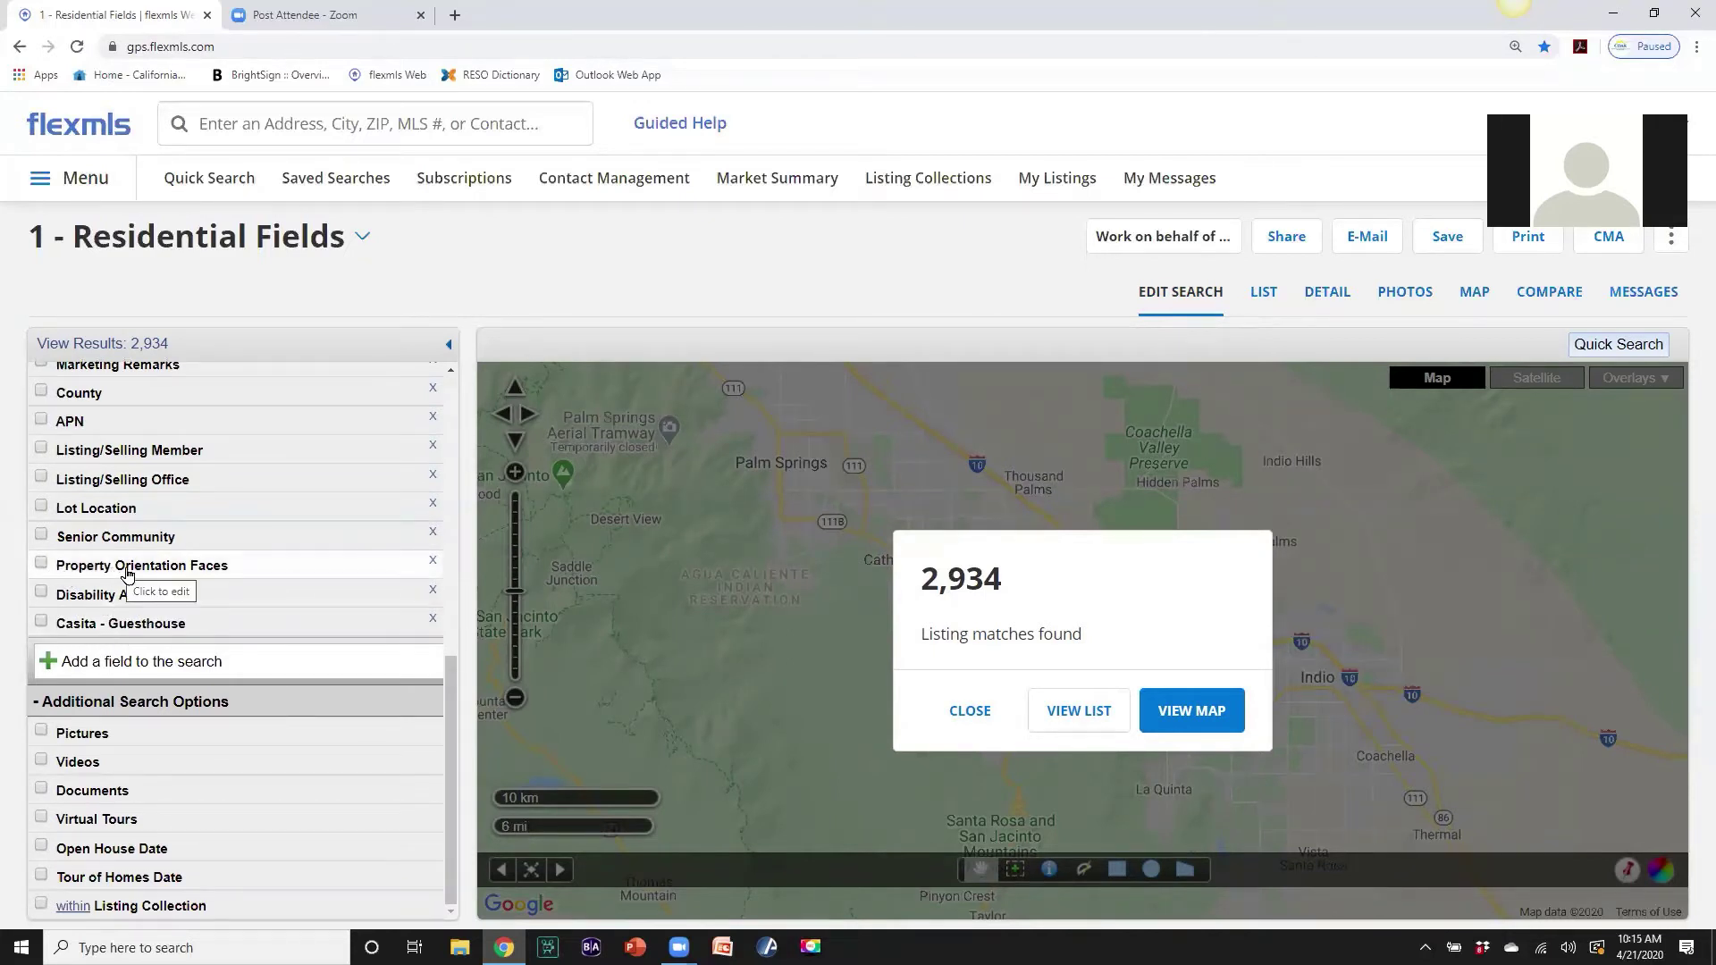
pyautogui.click(91, 540)
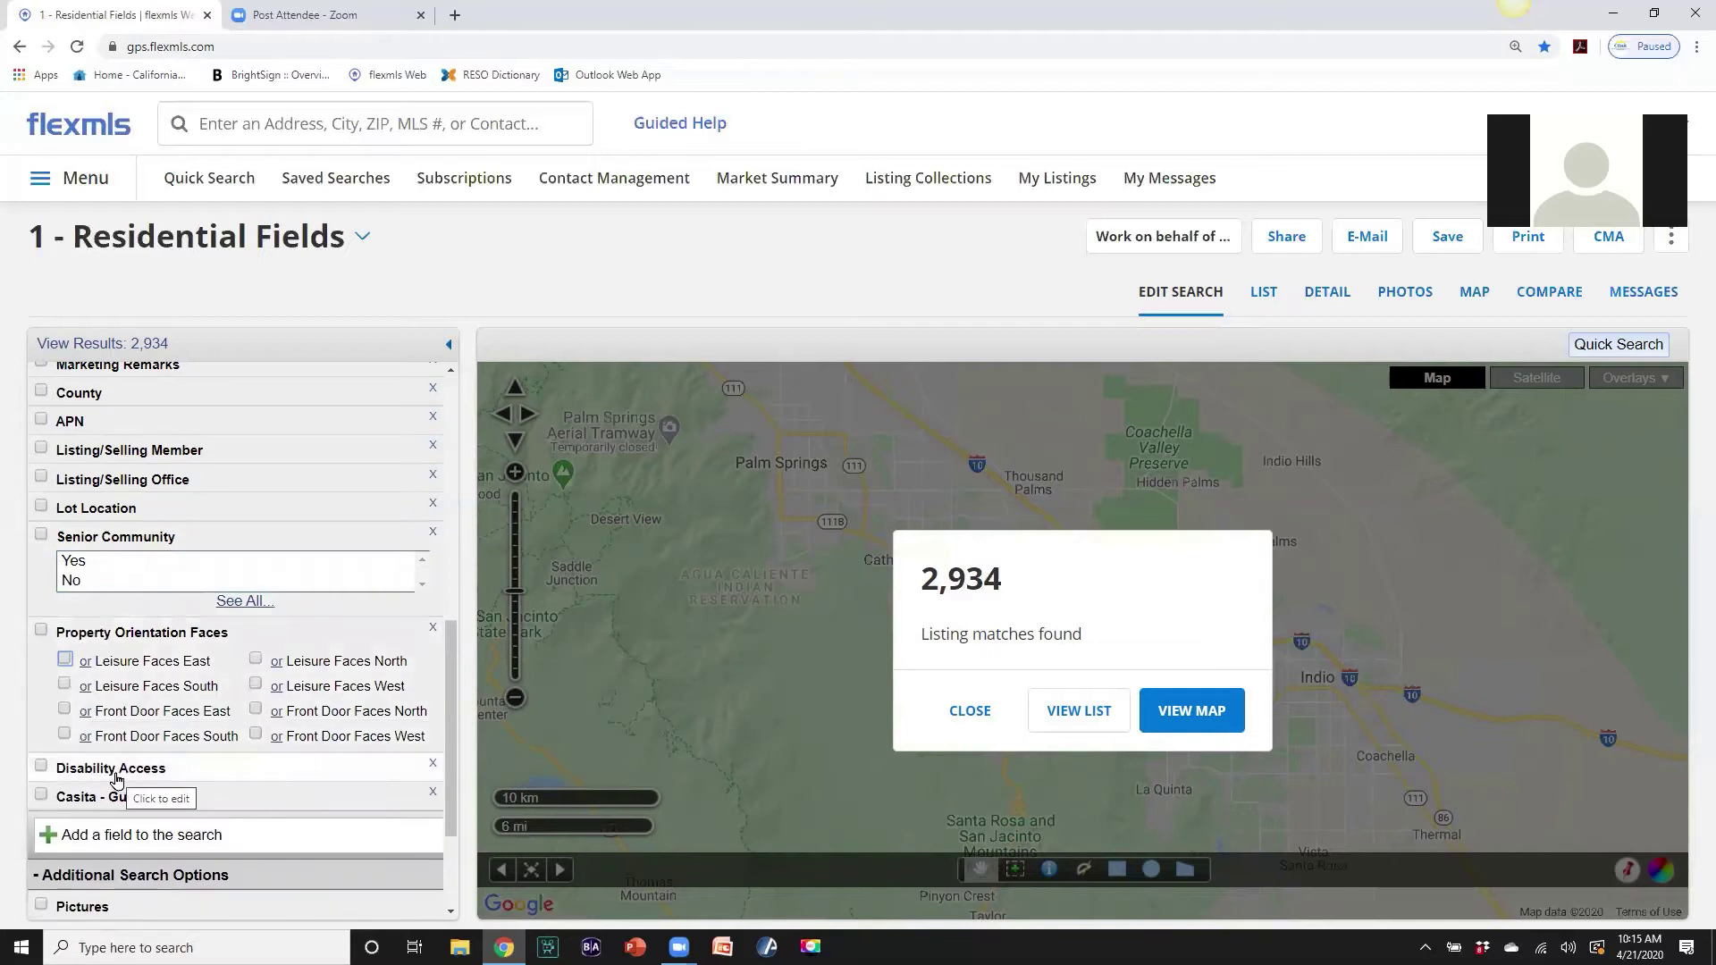
pyautogui.click(116, 774)
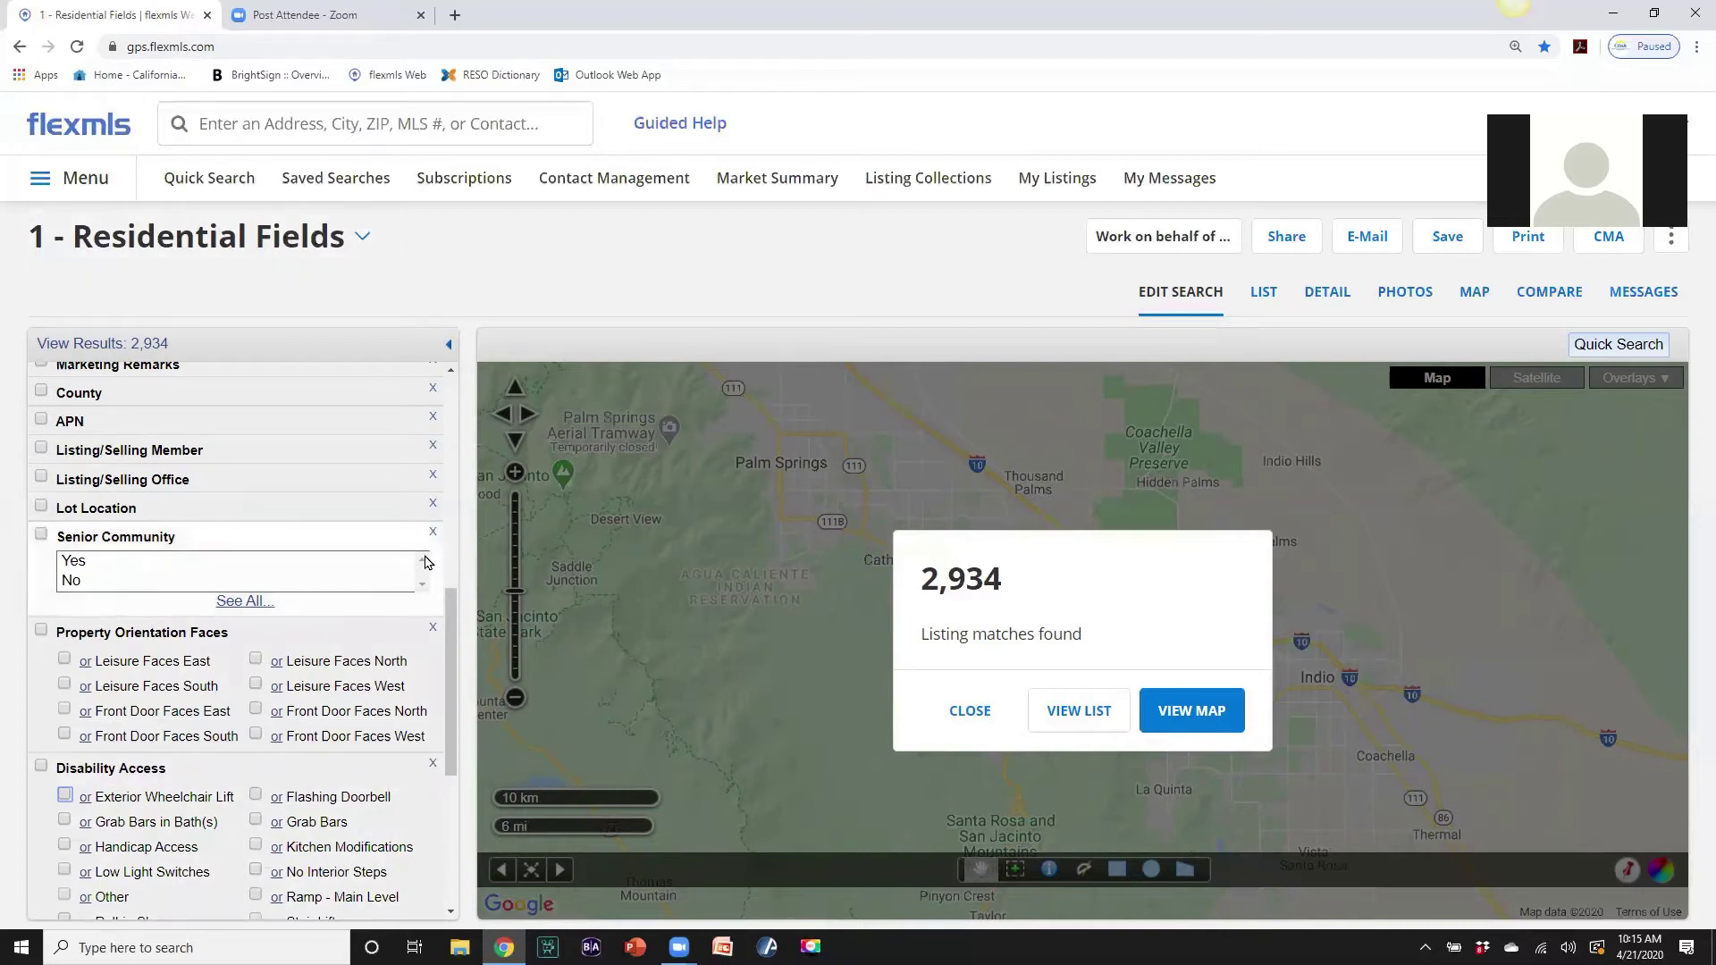
pyautogui.moveTo(451, 617); pyautogui.dragTo(443, 445)
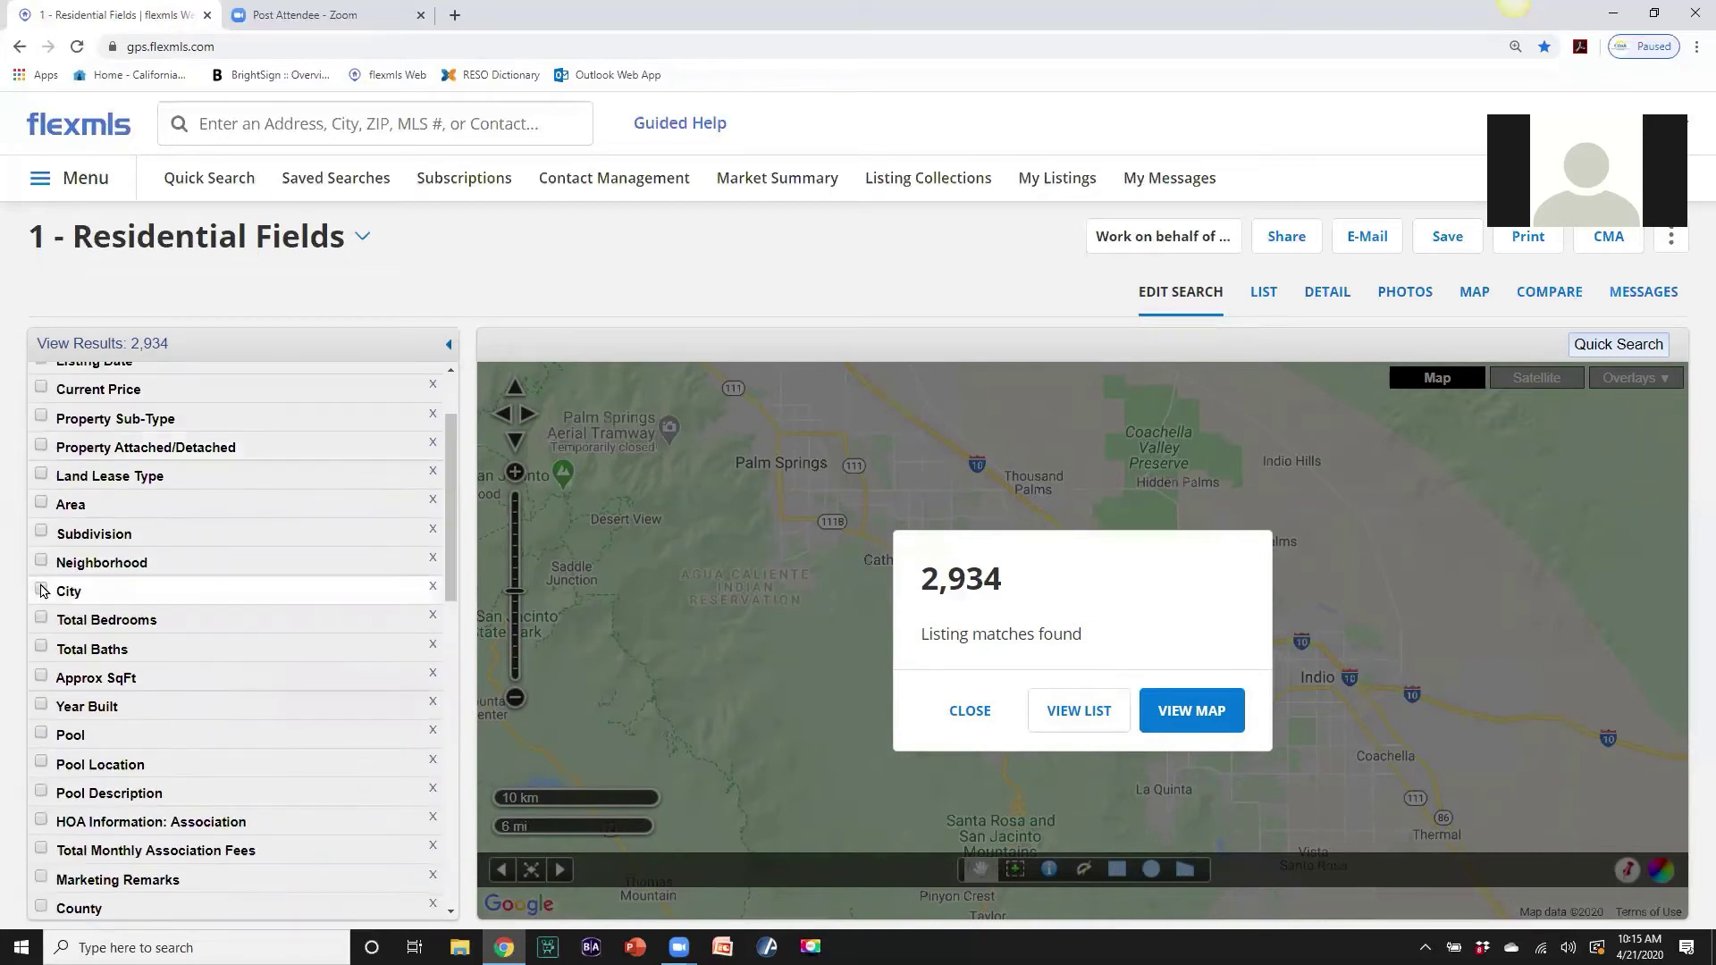
pyautogui.click(41, 590)
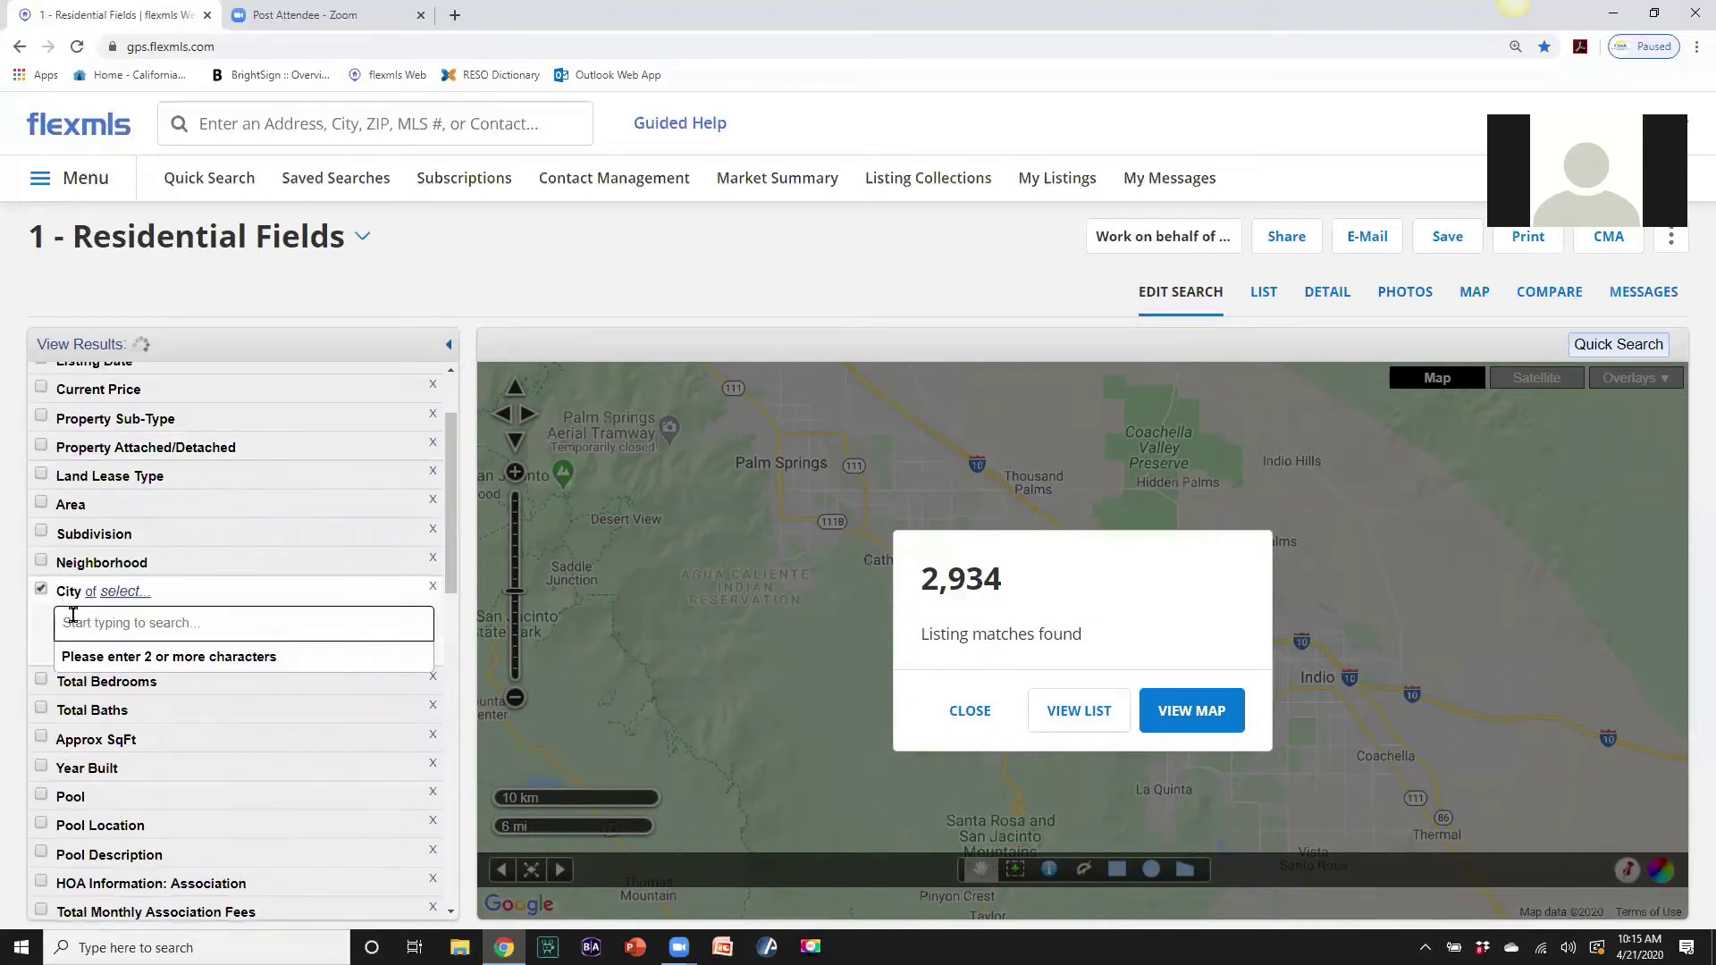
pyautogui.write('322')
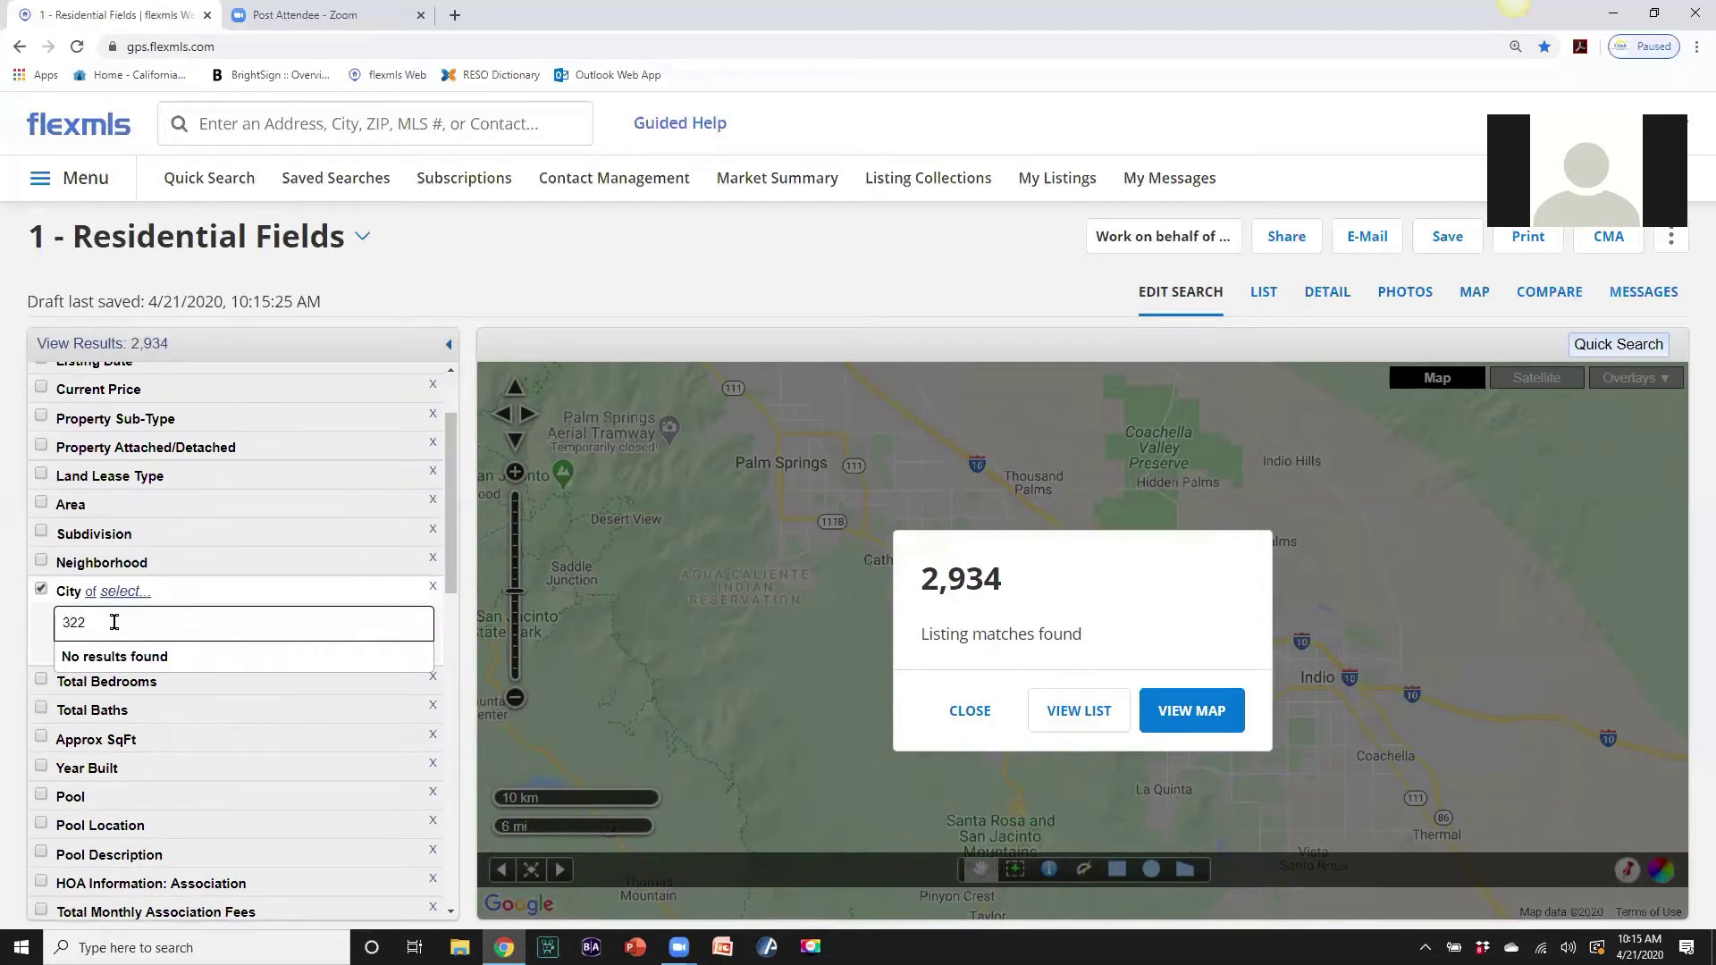
pyautogui.moveTo(104, 621); pyautogui.dragTo(53, 615)
pyautogui.press('BackSpace')
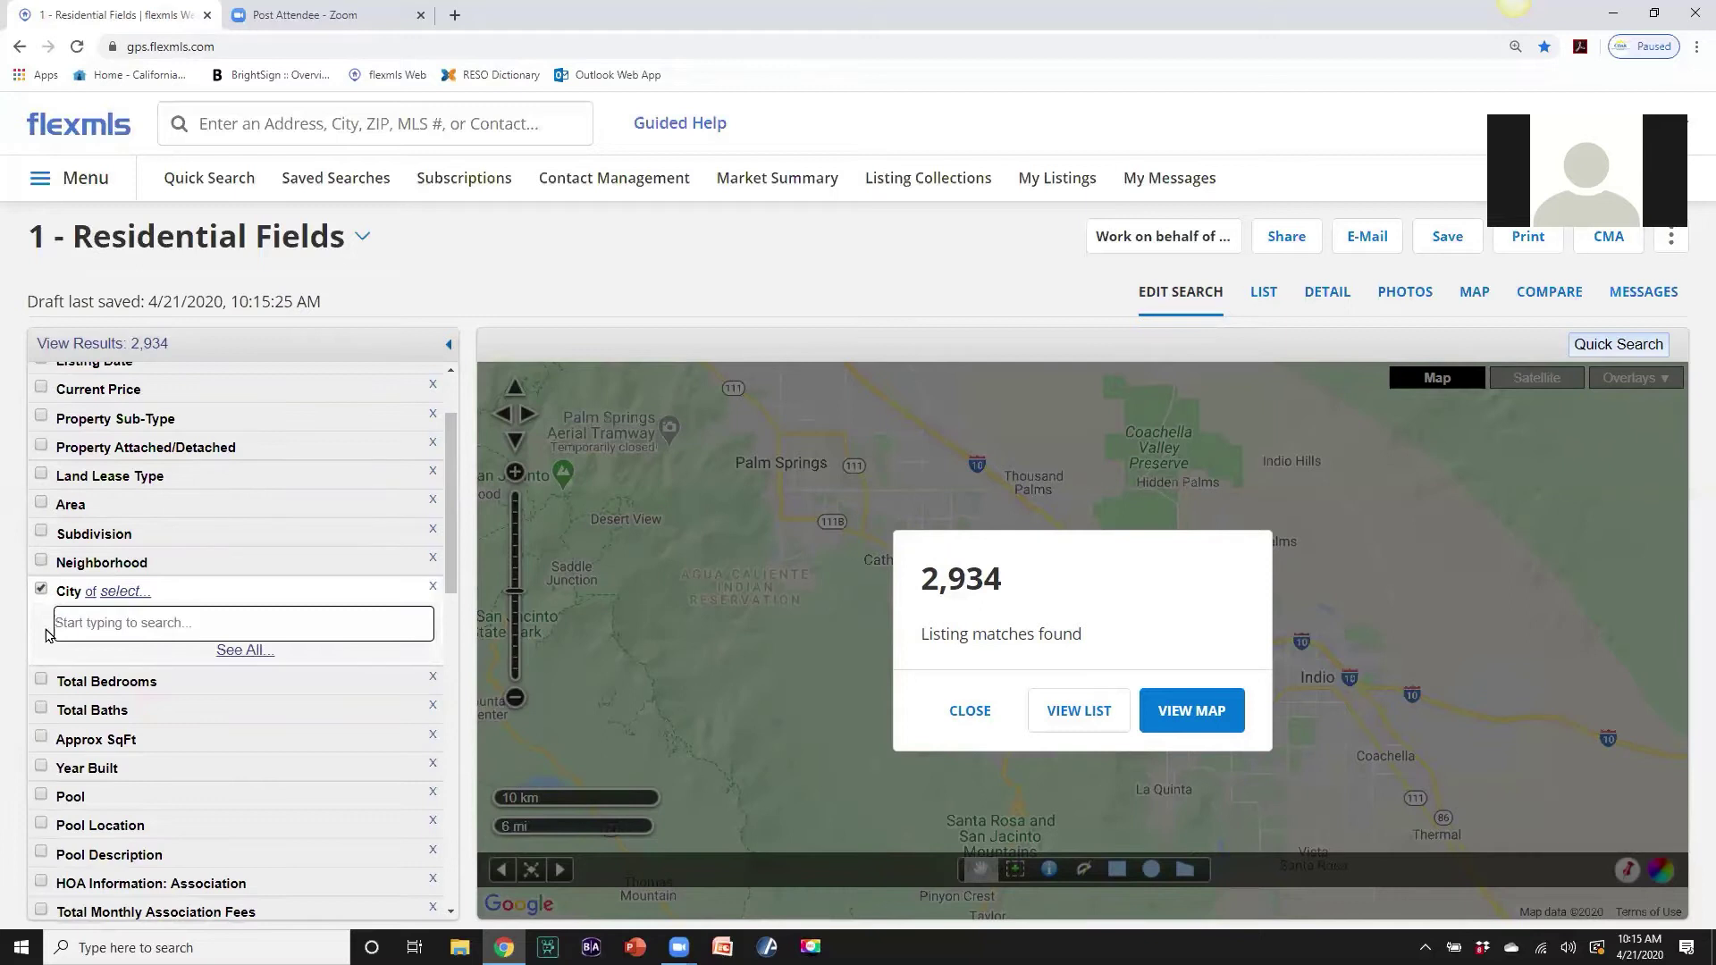
# Enable the Area criterion and set it to 322 - Palm Desert North.
pyautogui.click(41, 504)
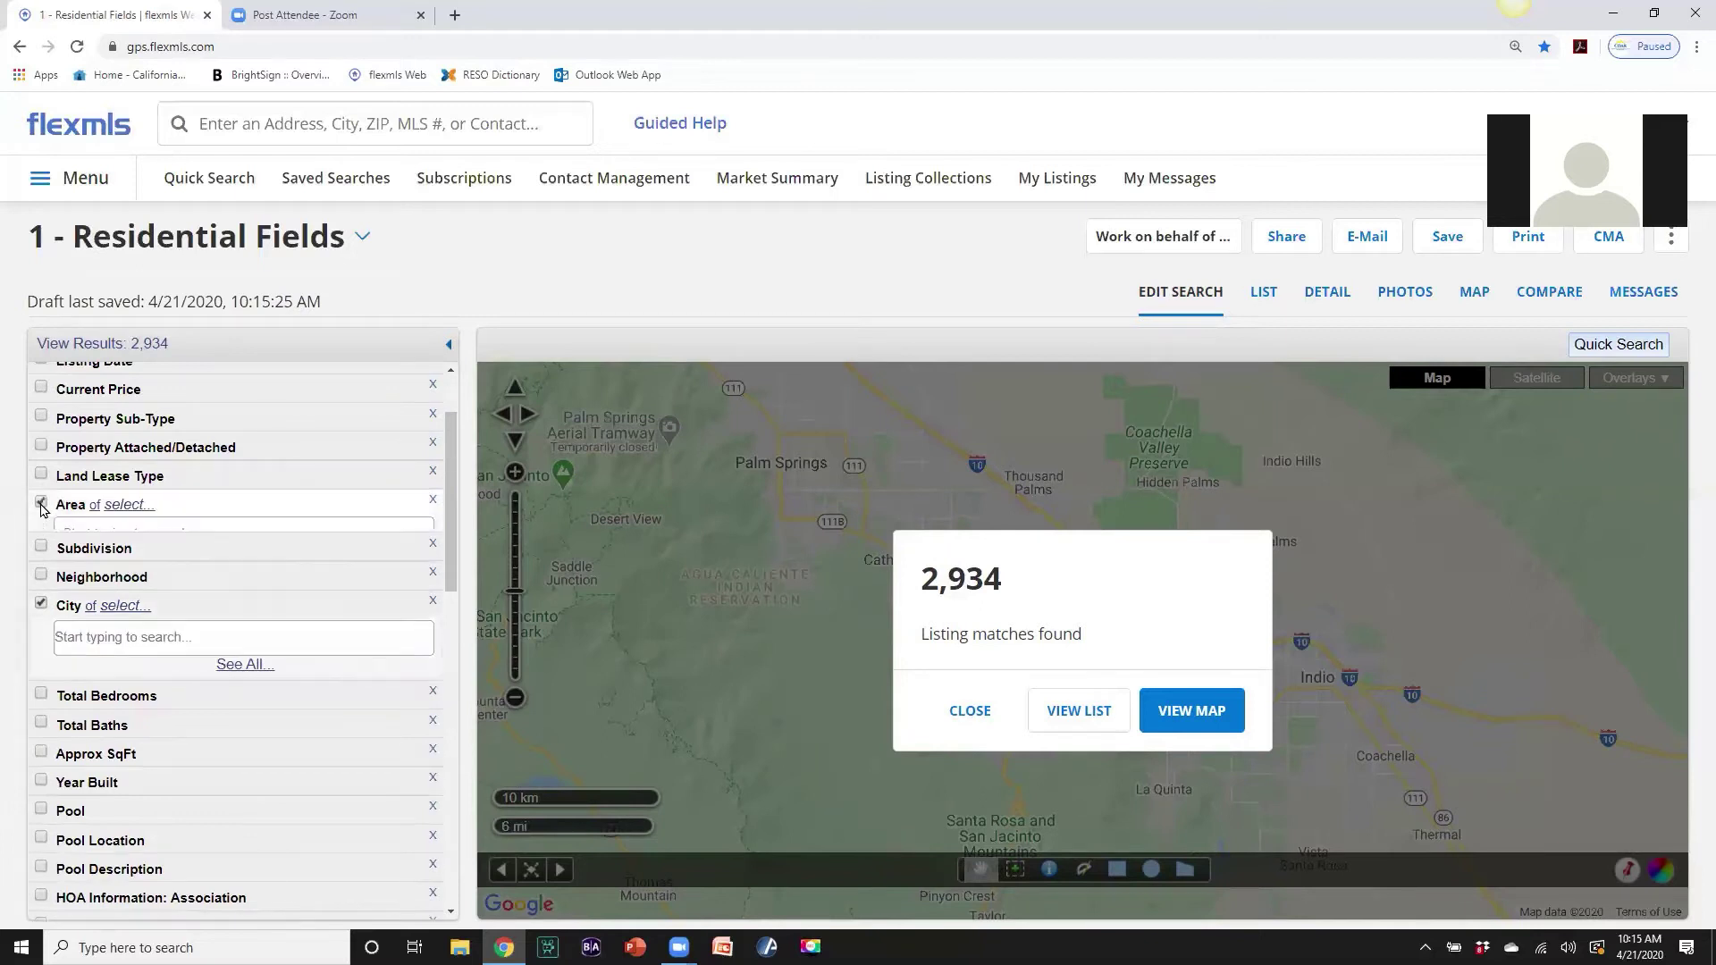
pyautogui.click(65, 536)
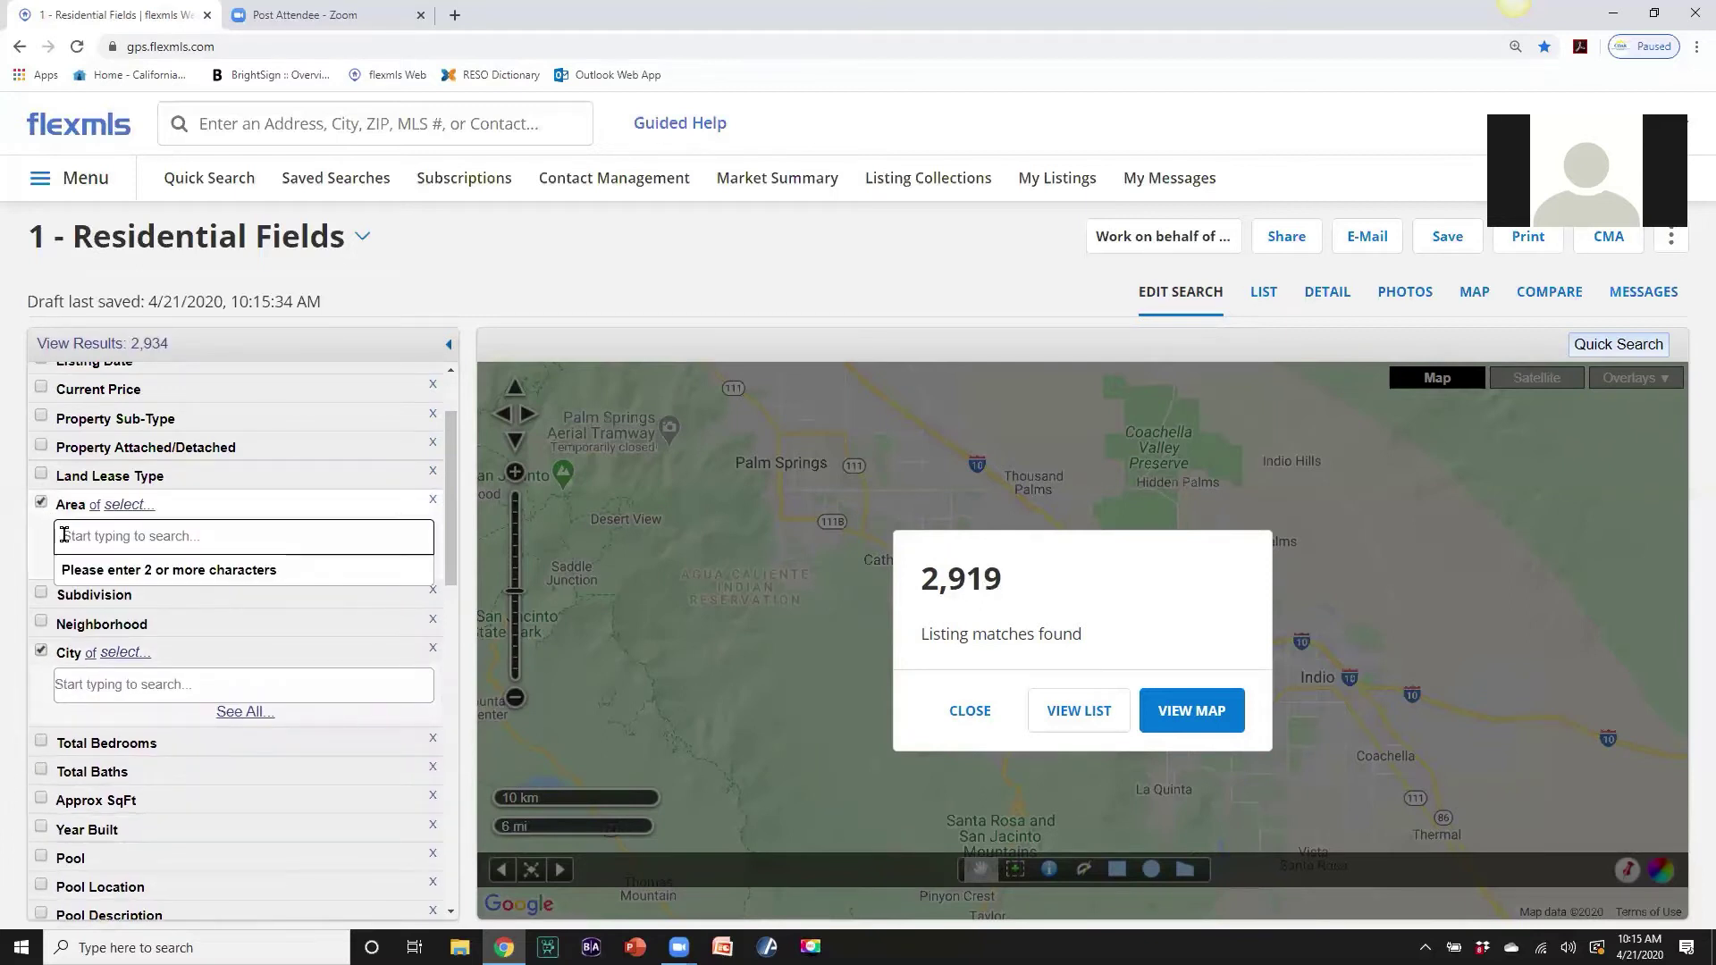
pyautogui.write('322')
pyautogui.click(124, 570)
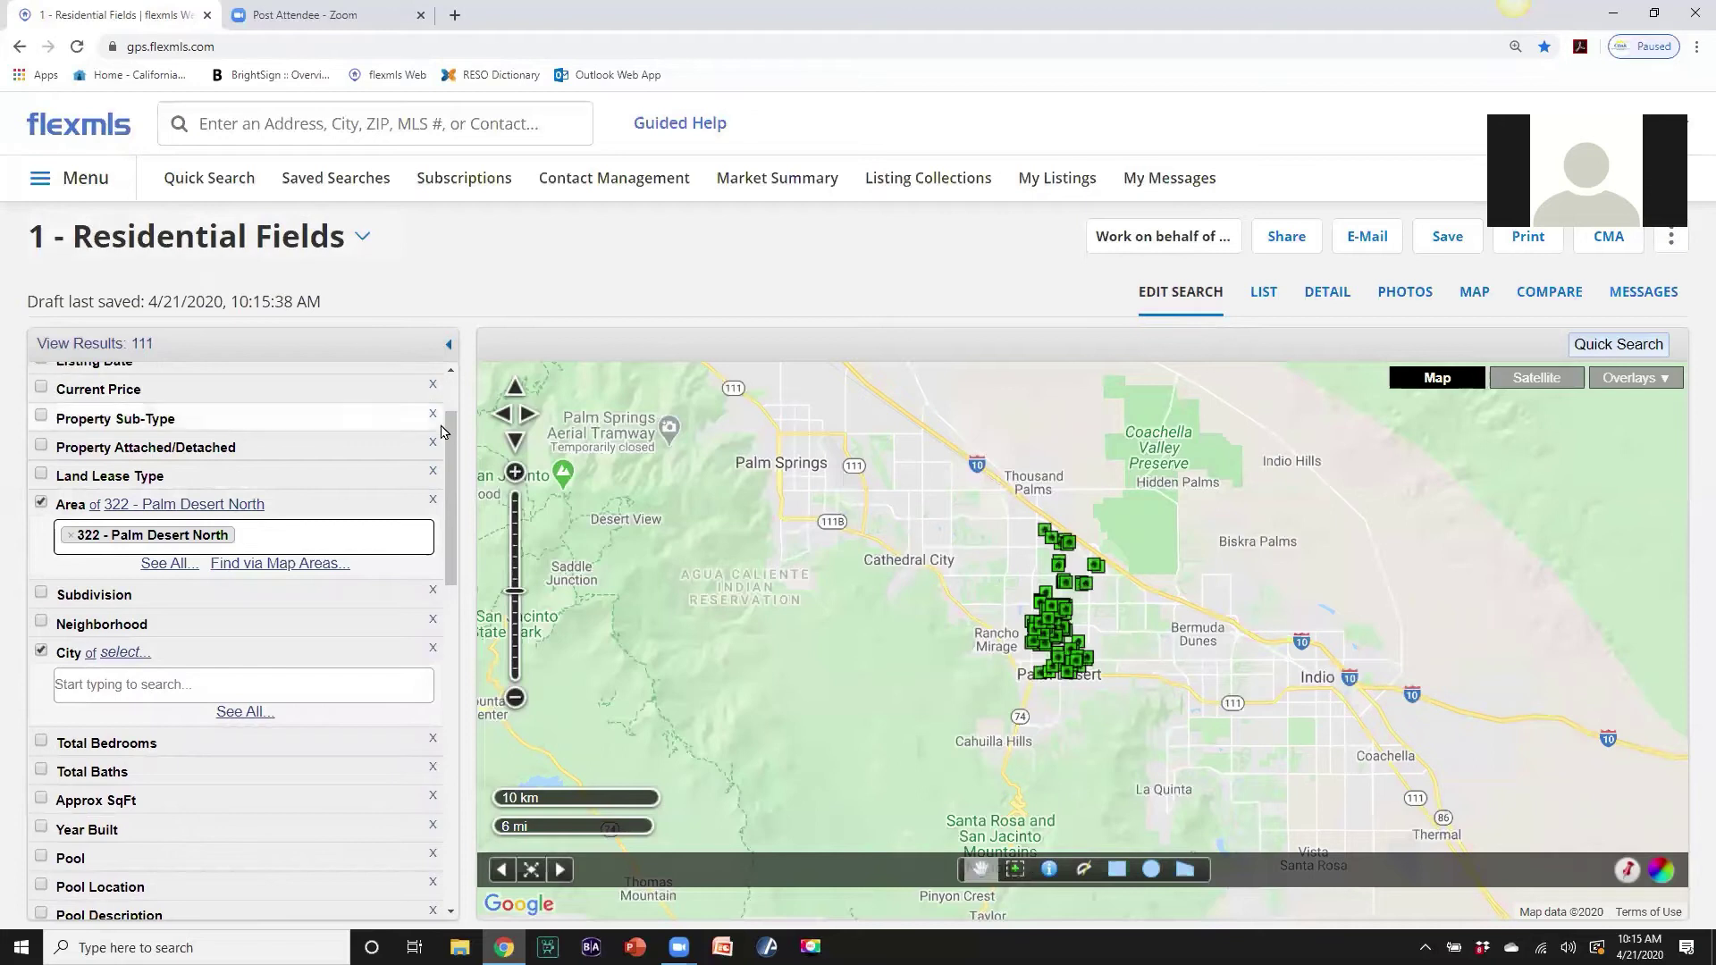
# Enable the Senior Community criterion with the value Yes, and review the search criteria.
pyautogui.moveTo(450, 472); pyautogui.dragTo(450, 689)
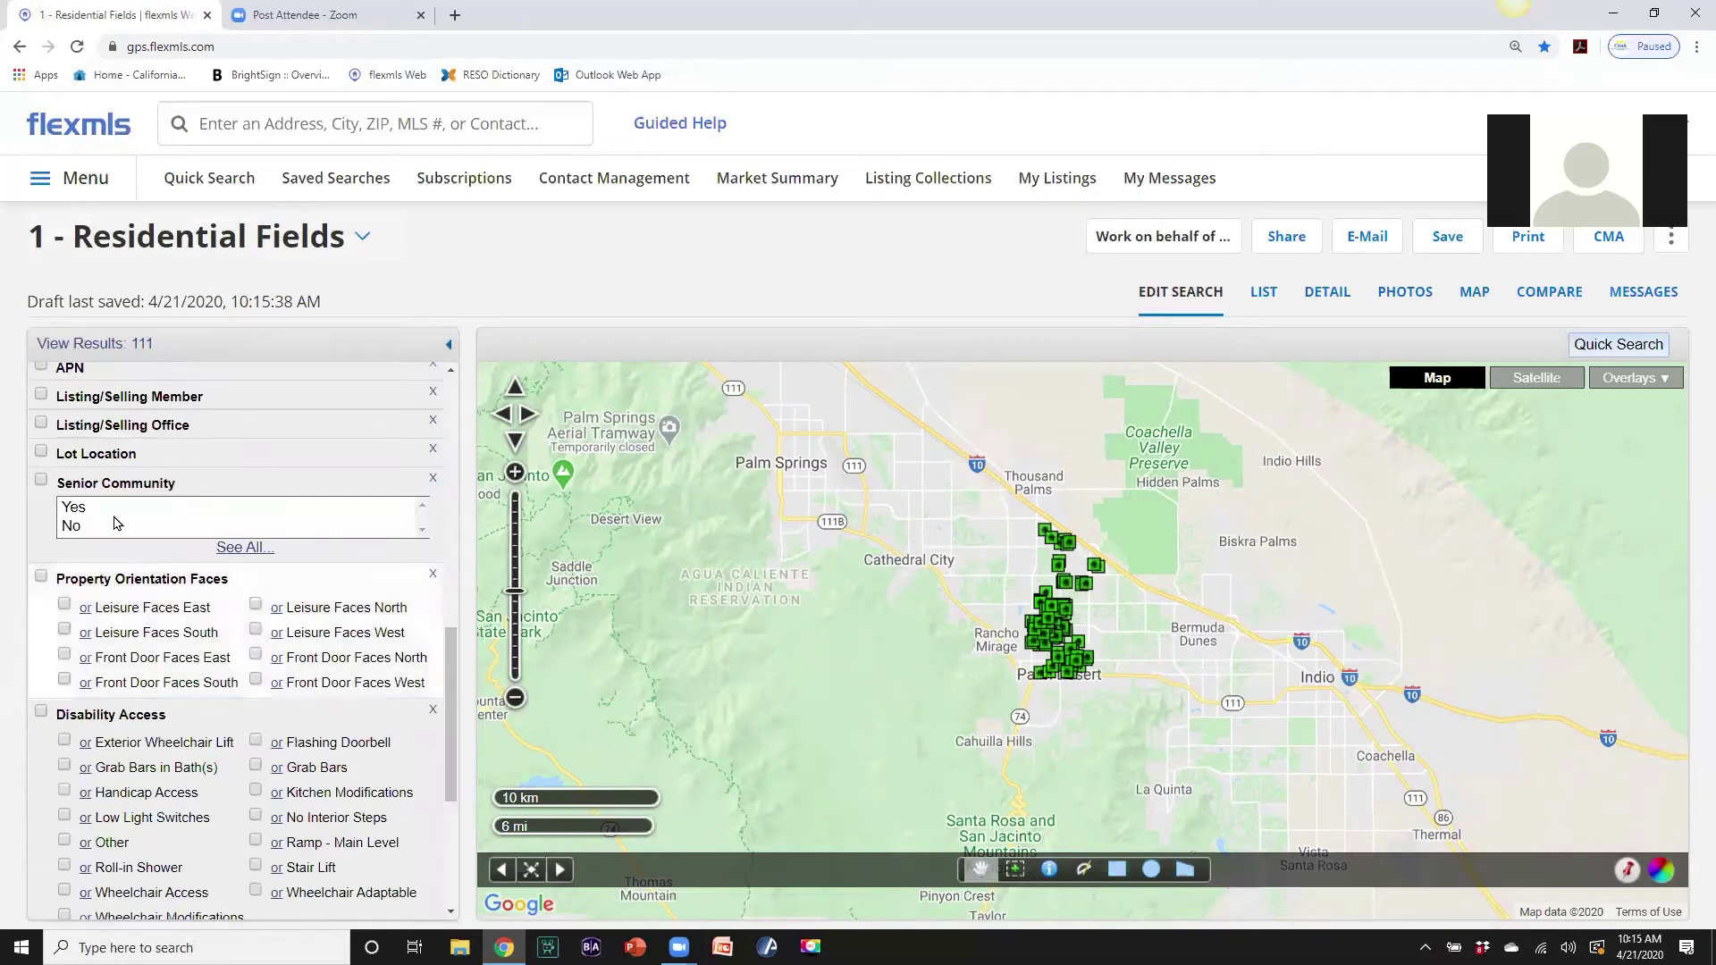
pyautogui.click(41, 481)
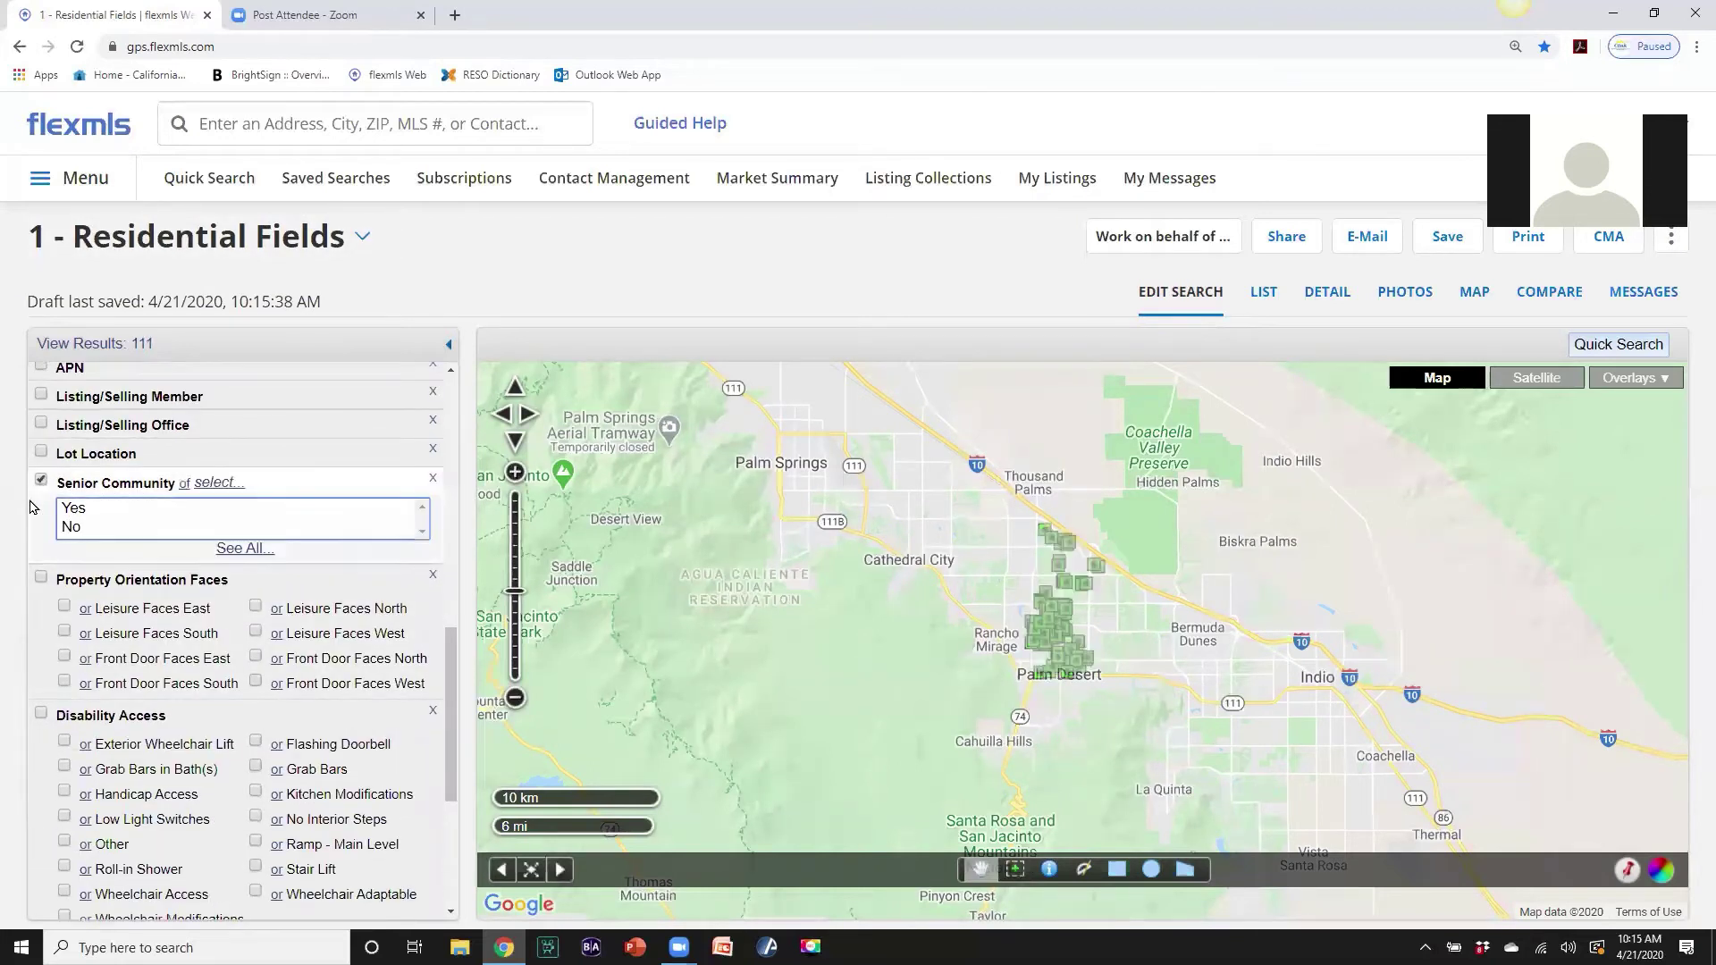
pyautogui.click(70, 508)
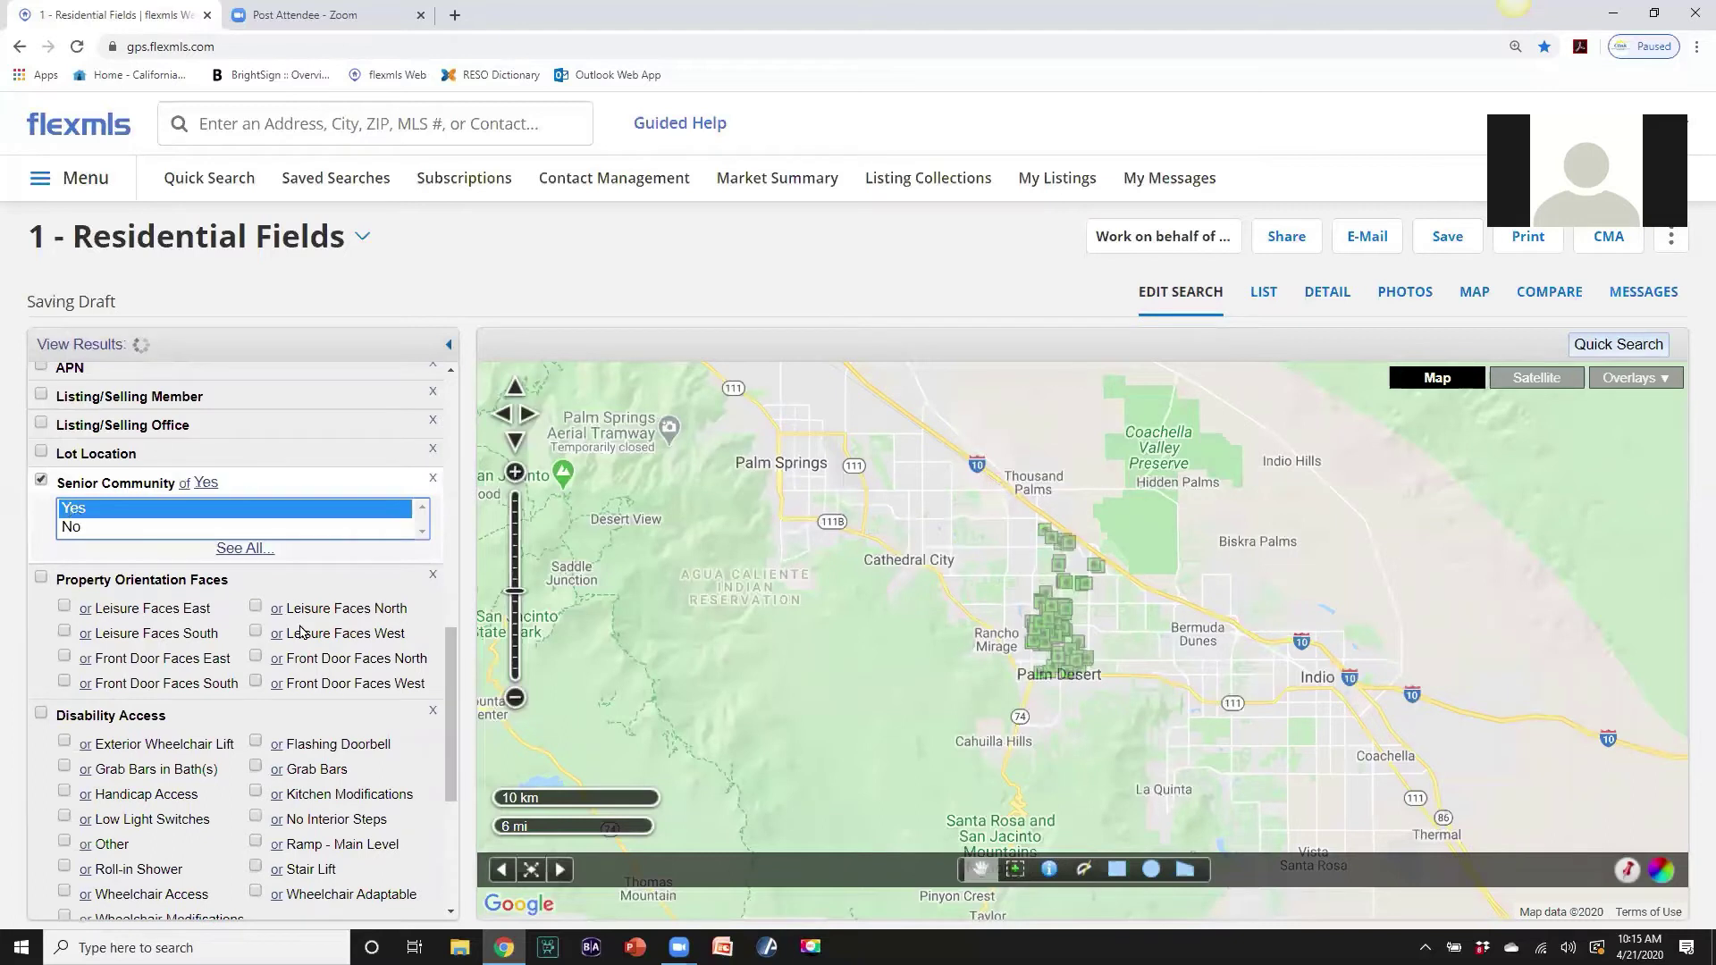
pyautogui.moveTo(450, 684); pyautogui.dragTo(462, 431)
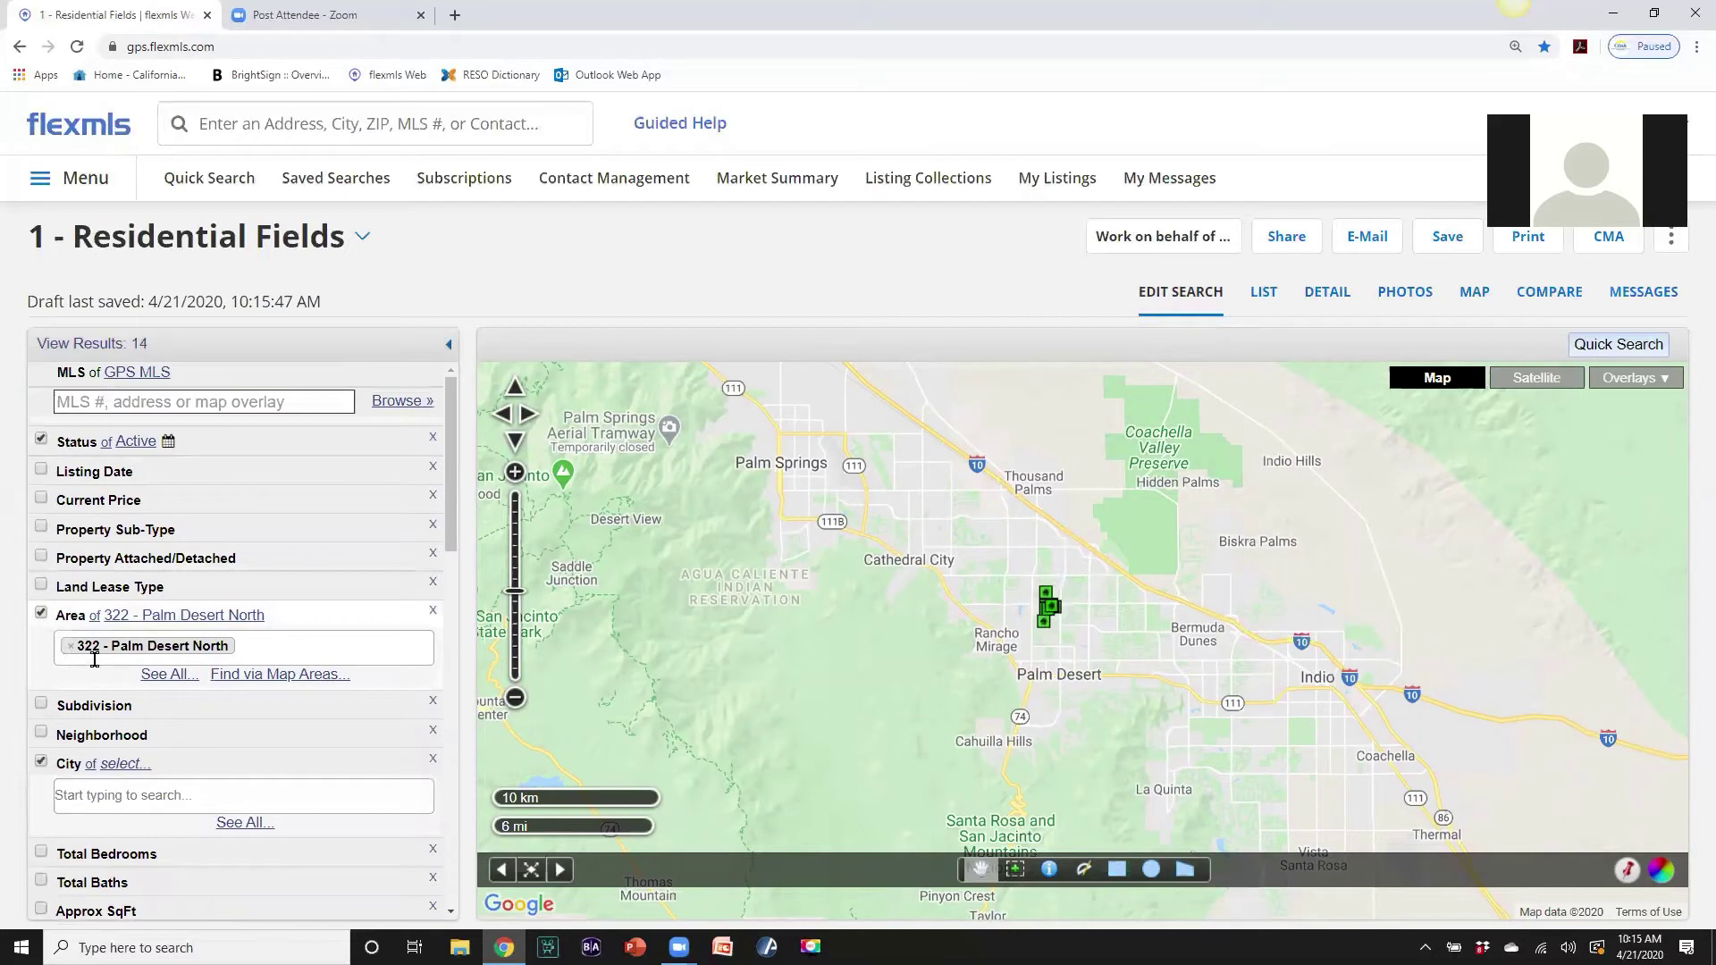
pyautogui.moveTo(450, 491)
pyautogui.mouseDown()
pyautogui.moveTo(443, 742)
pyautogui.moveTo(453, 462)
pyautogui.mouseUp()
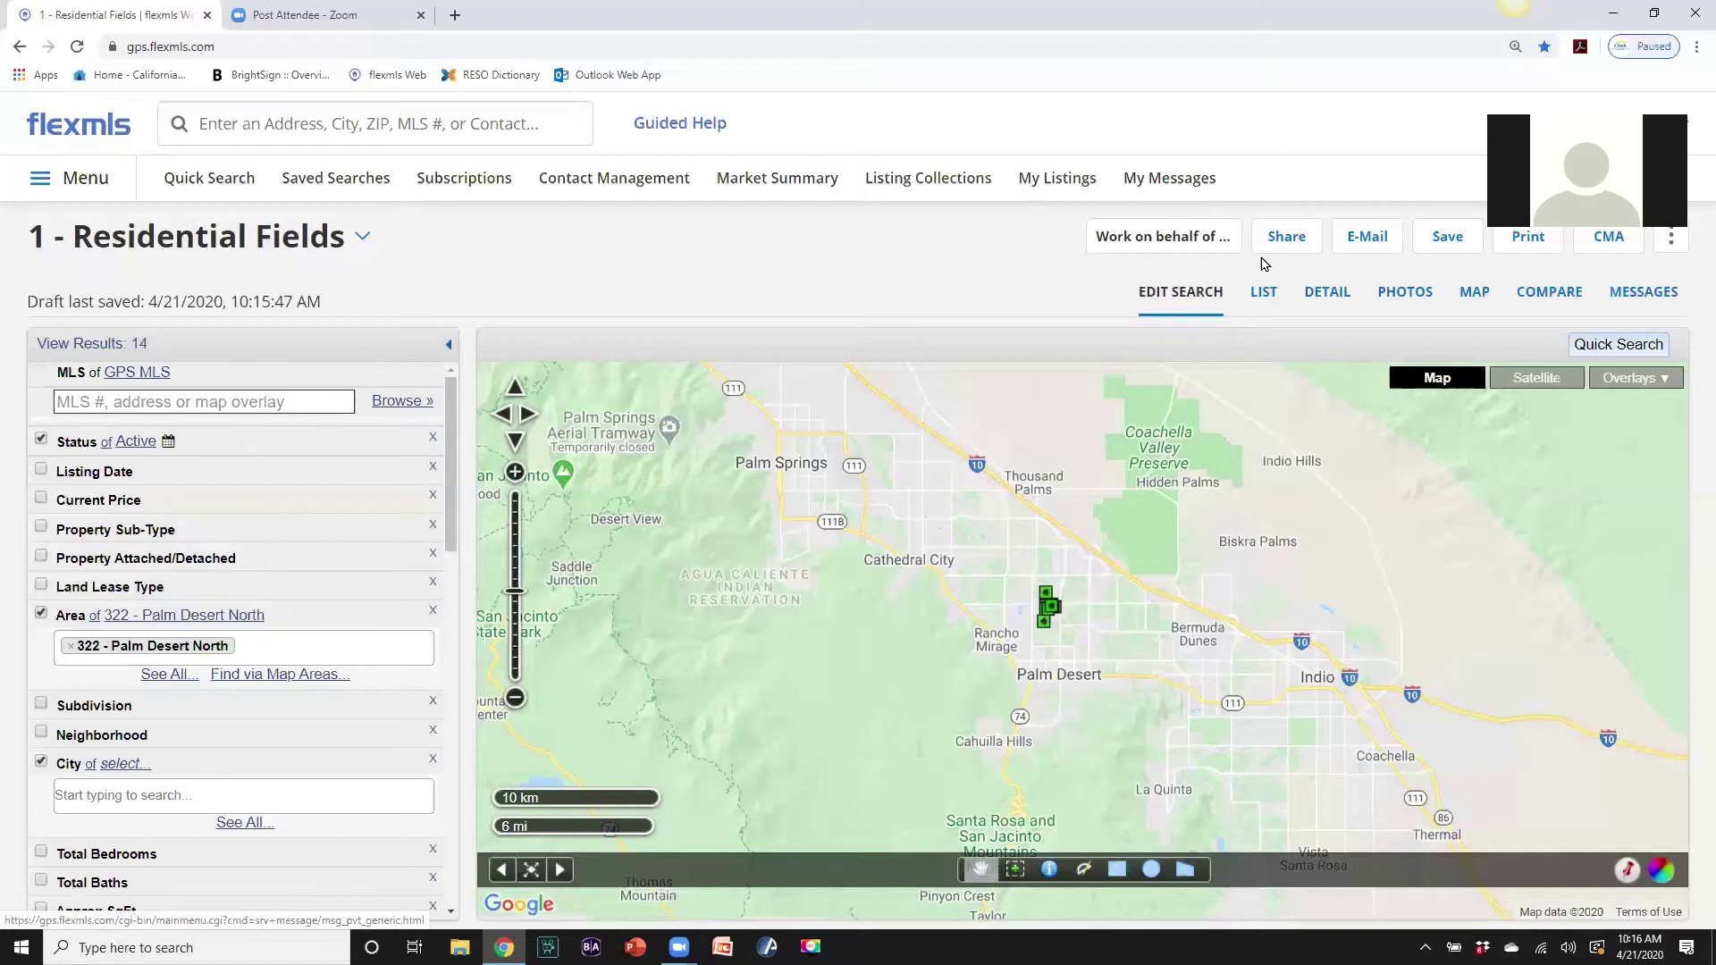
# Show the matching listings as a list and apply the 1 - Residential 1 view.
pyautogui.click(1269, 295)
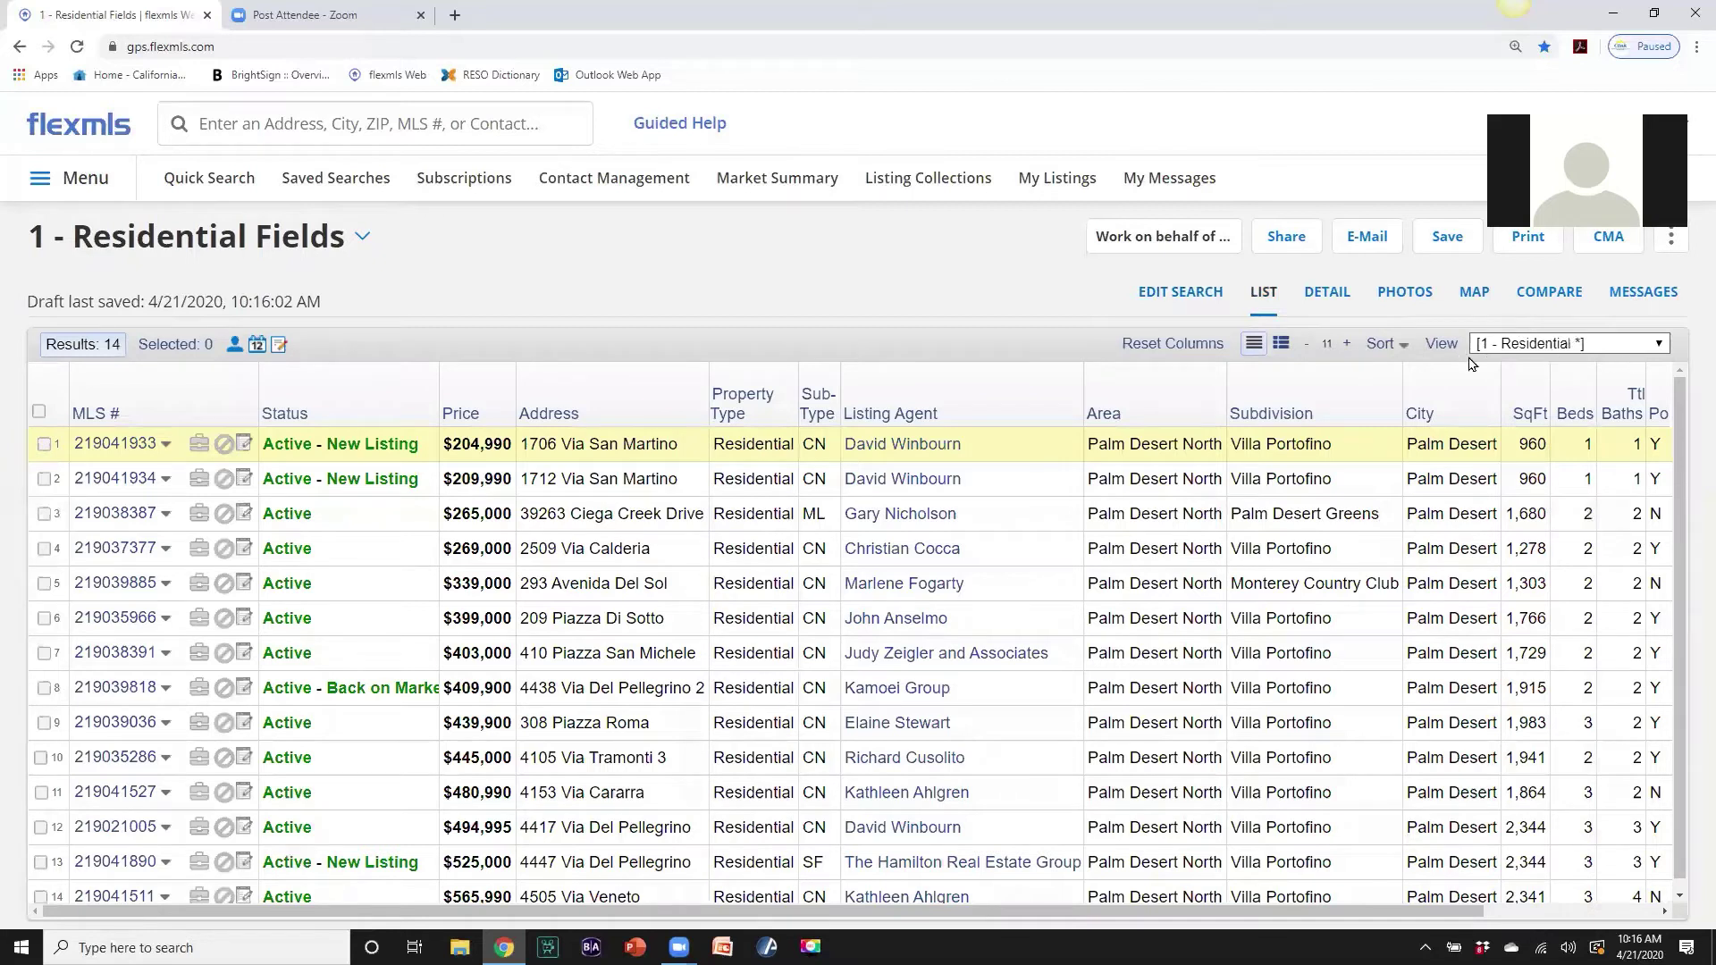
pyautogui.click(1658, 346)
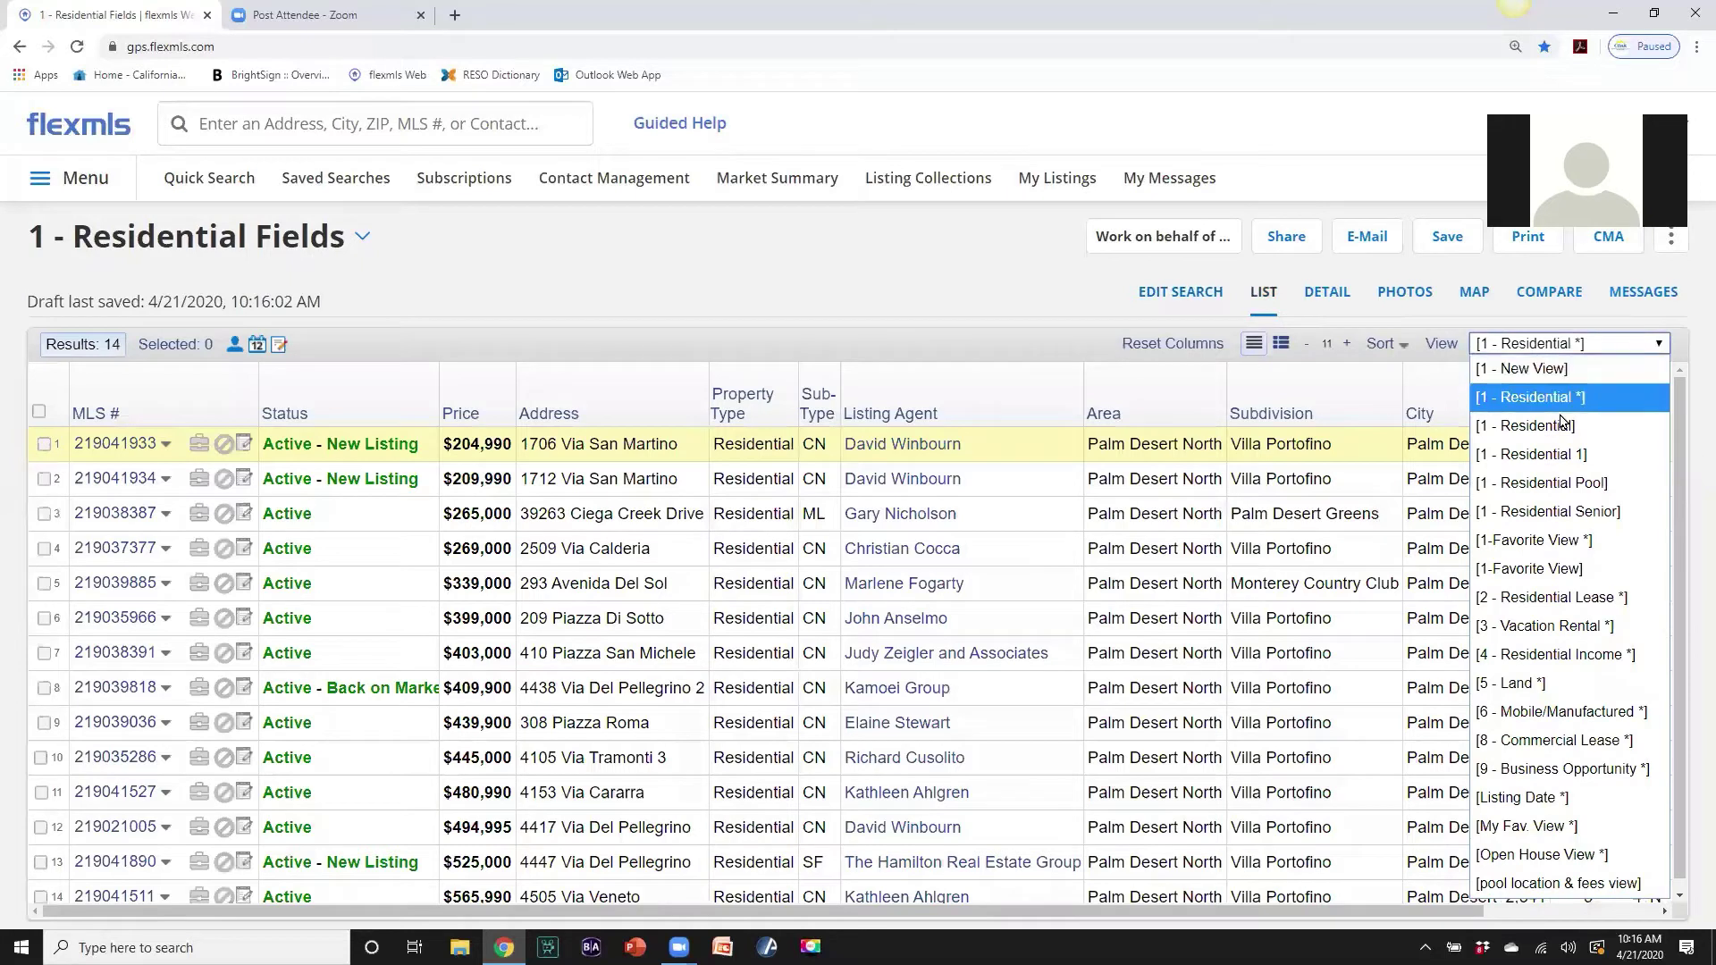
pyautogui.click(1556, 453)
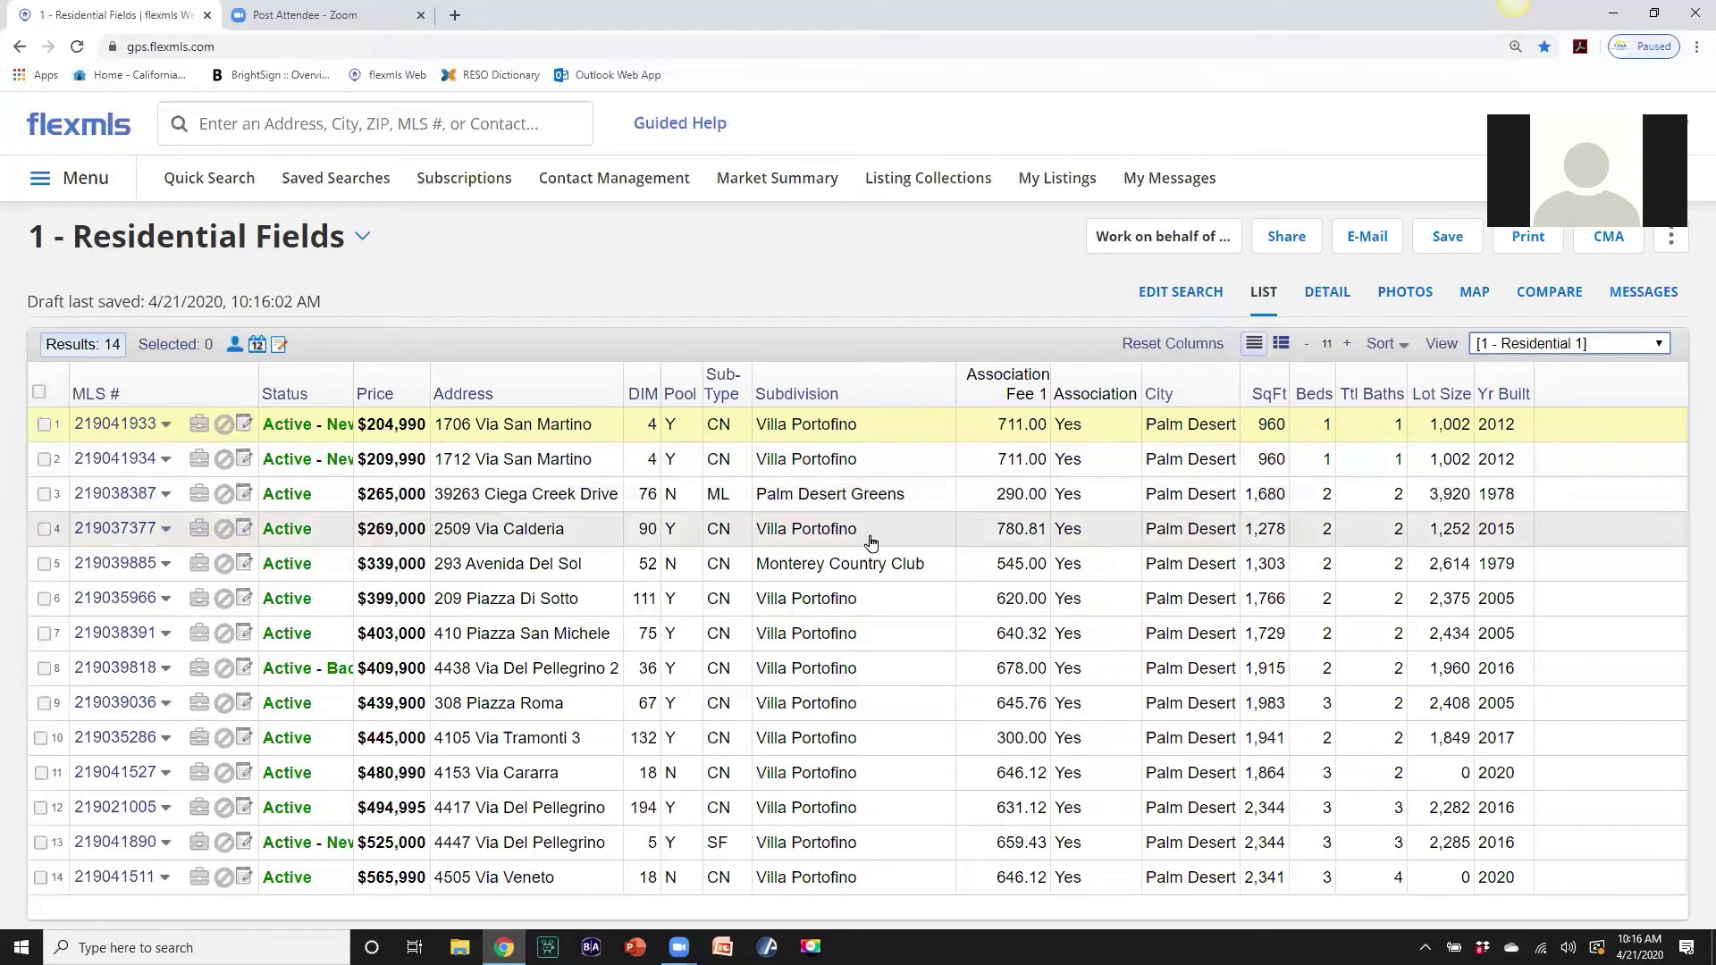
# Edit the 1 - Residential Fields quick search template, set its default view to 1 - Residential 1, and continue to its field setup.
pyautogui.click(89, 182)
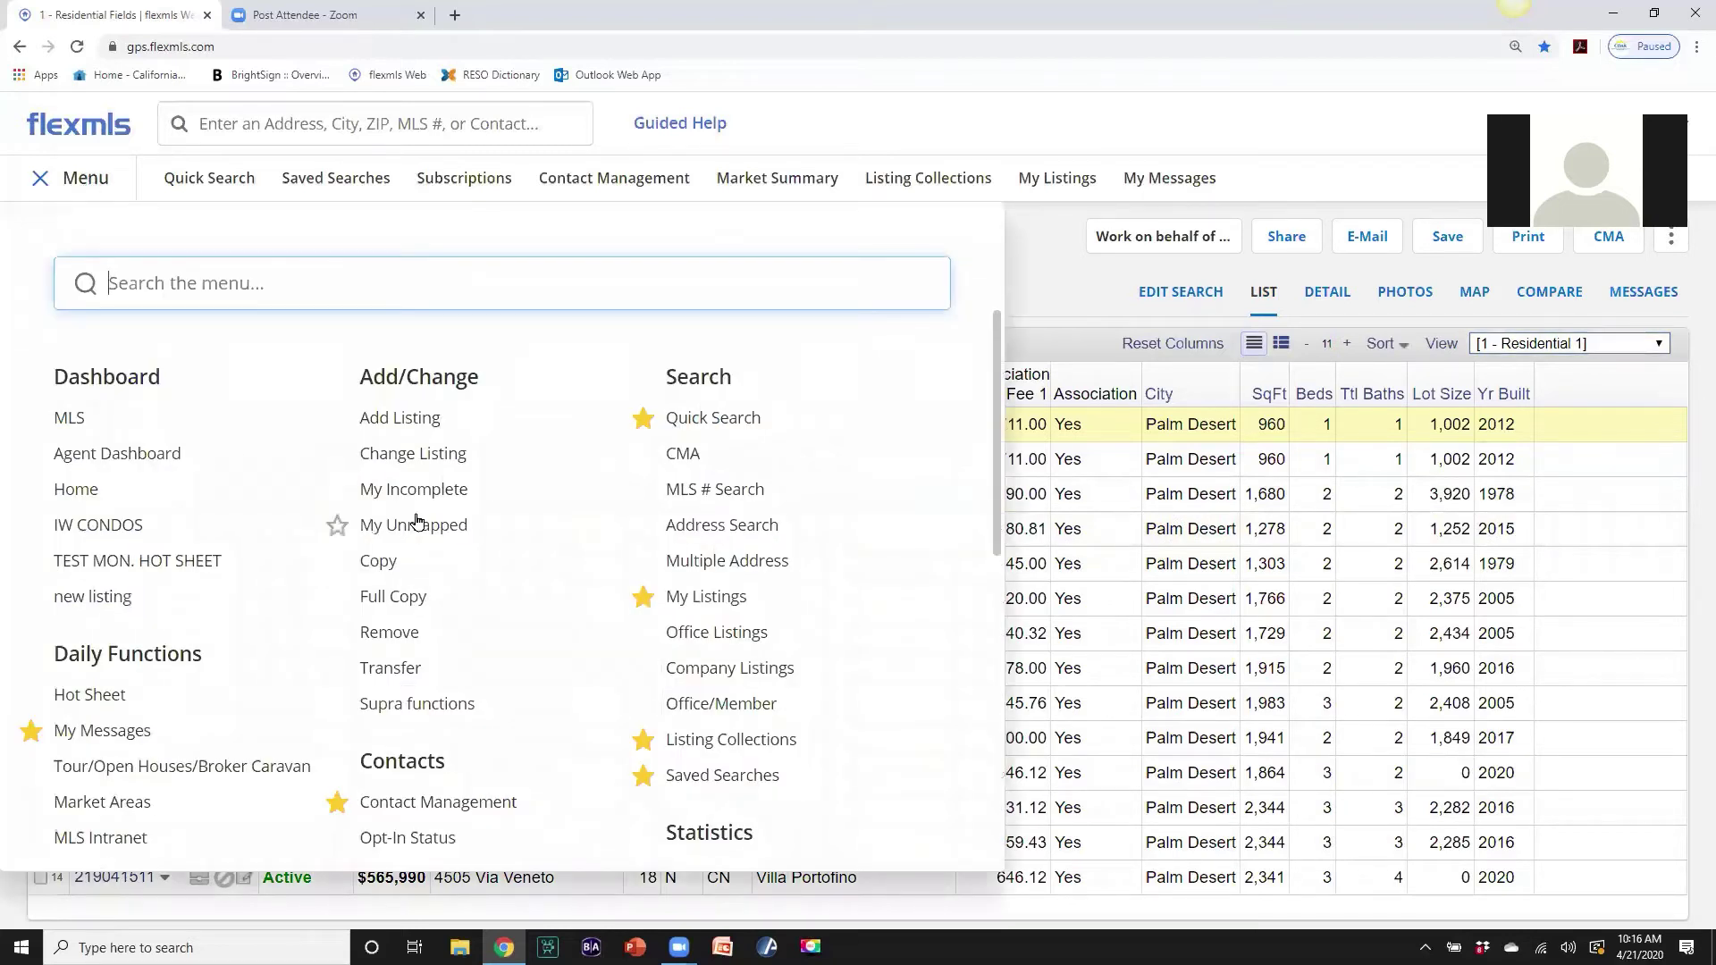
pyautogui.scroll(-9, 417, 521)
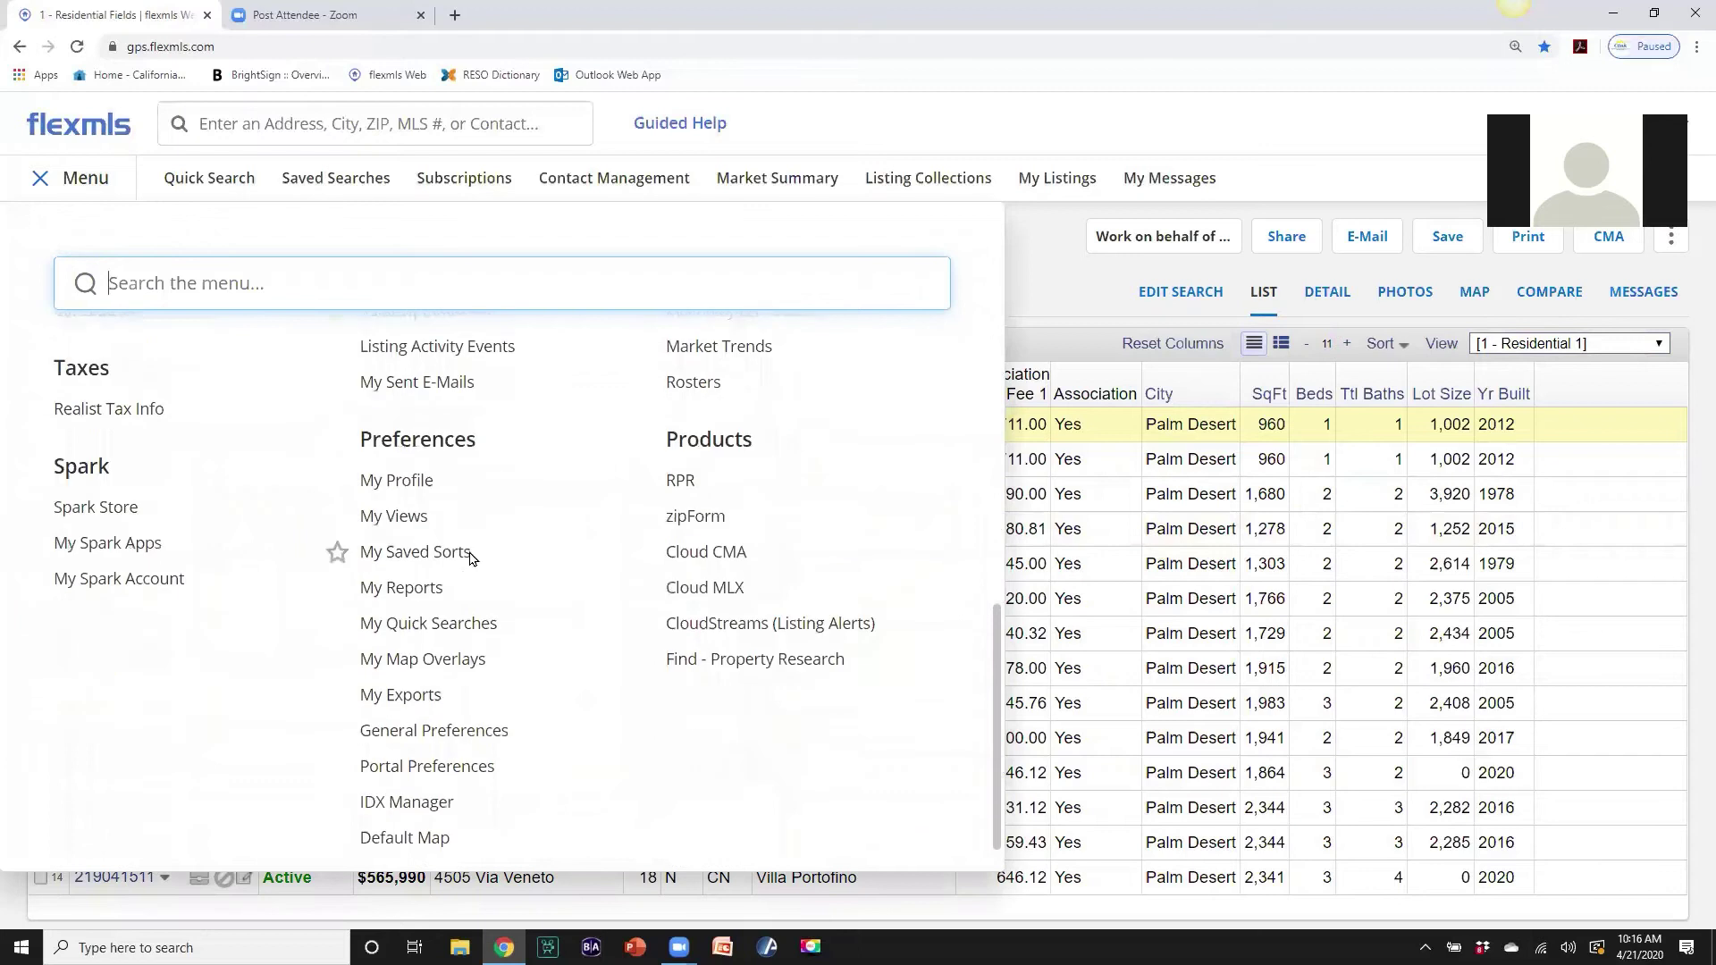
pyautogui.scroll(-1, 469, 559)
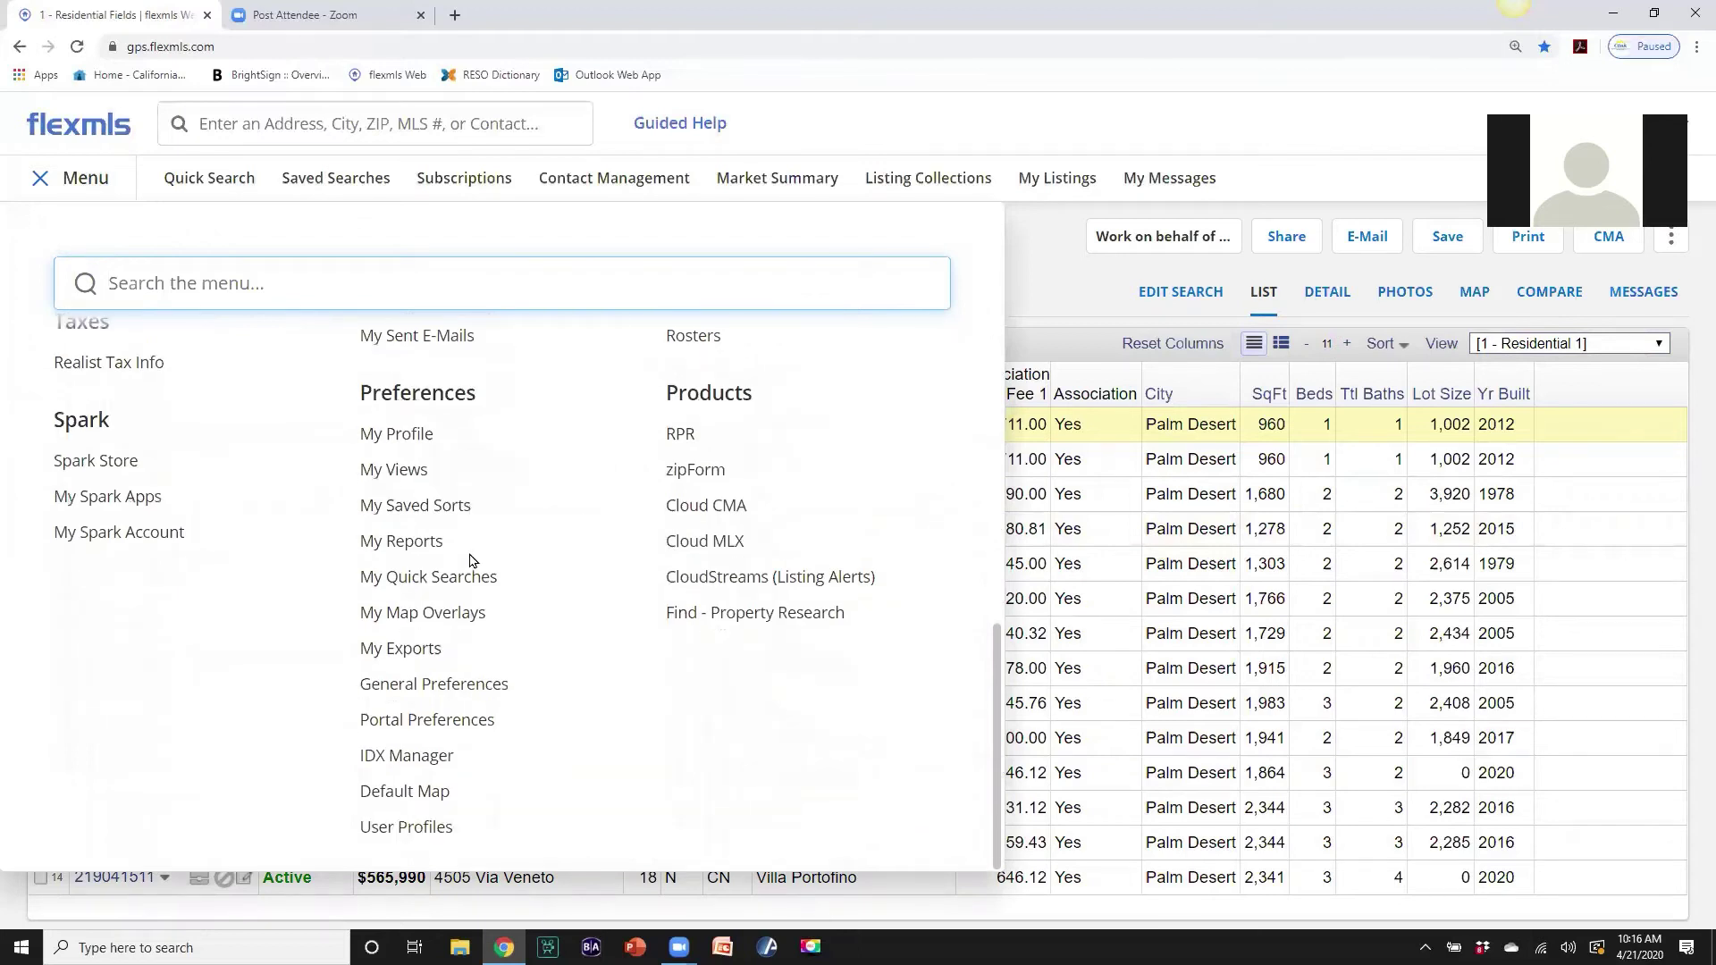
pyautogui.click(427, 579)
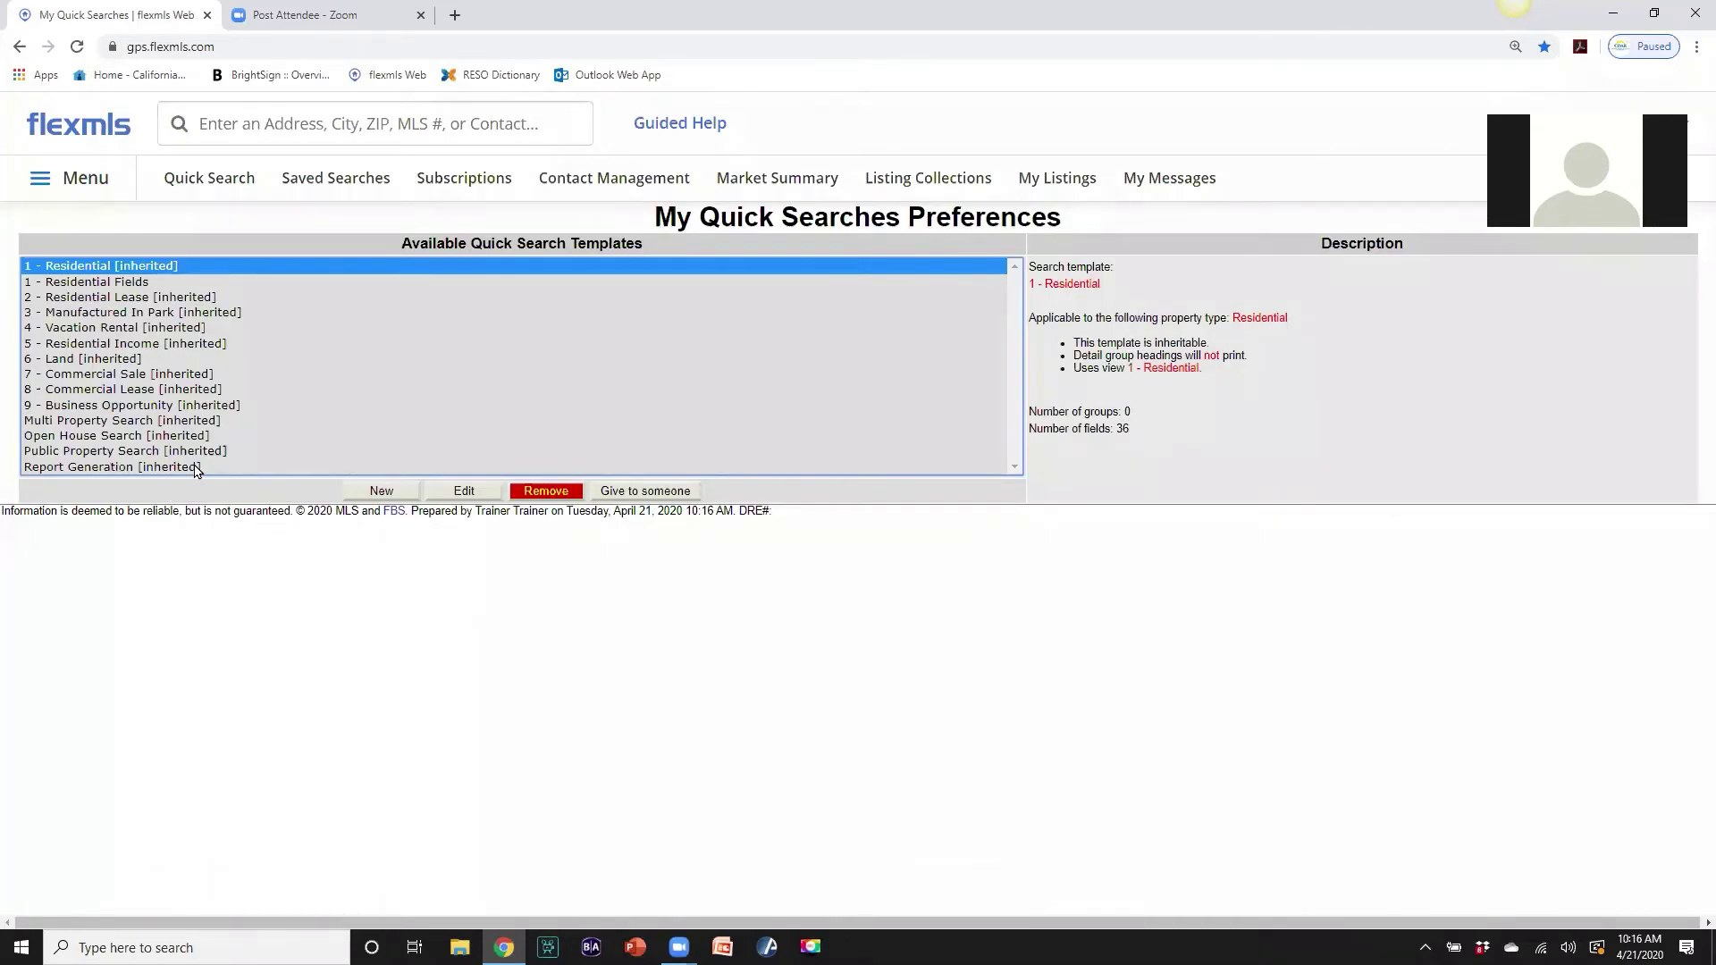
pyautogui.click(93, 283)
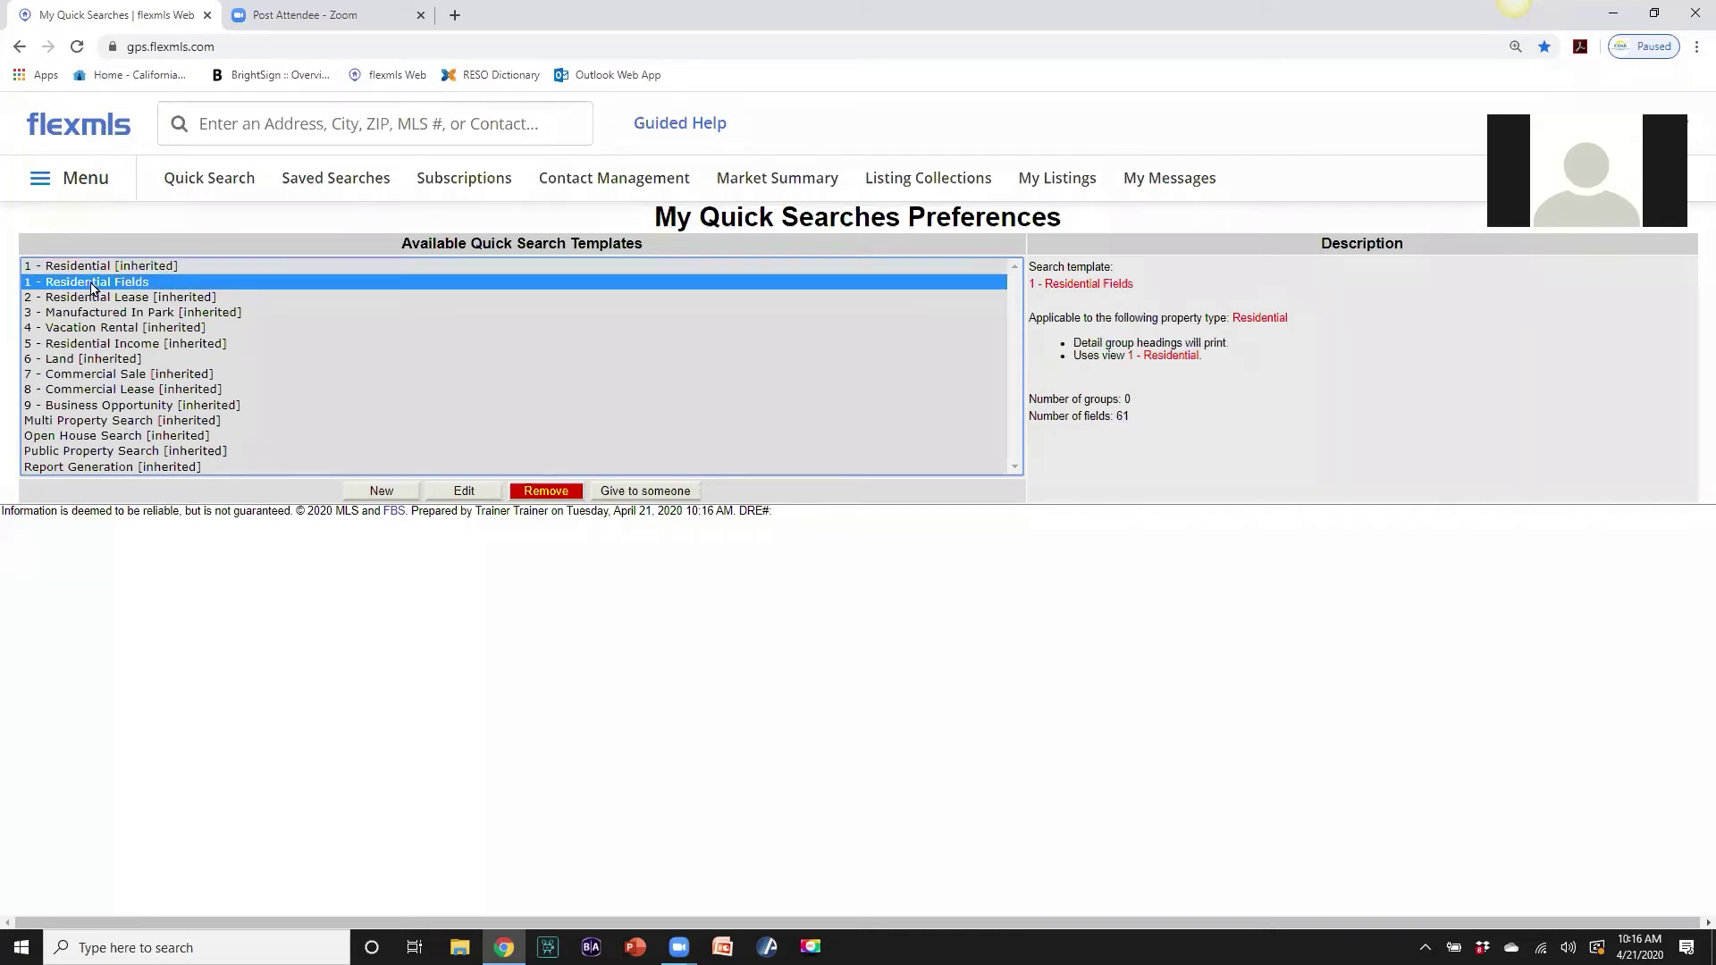
pyautogui.click(464, 491)
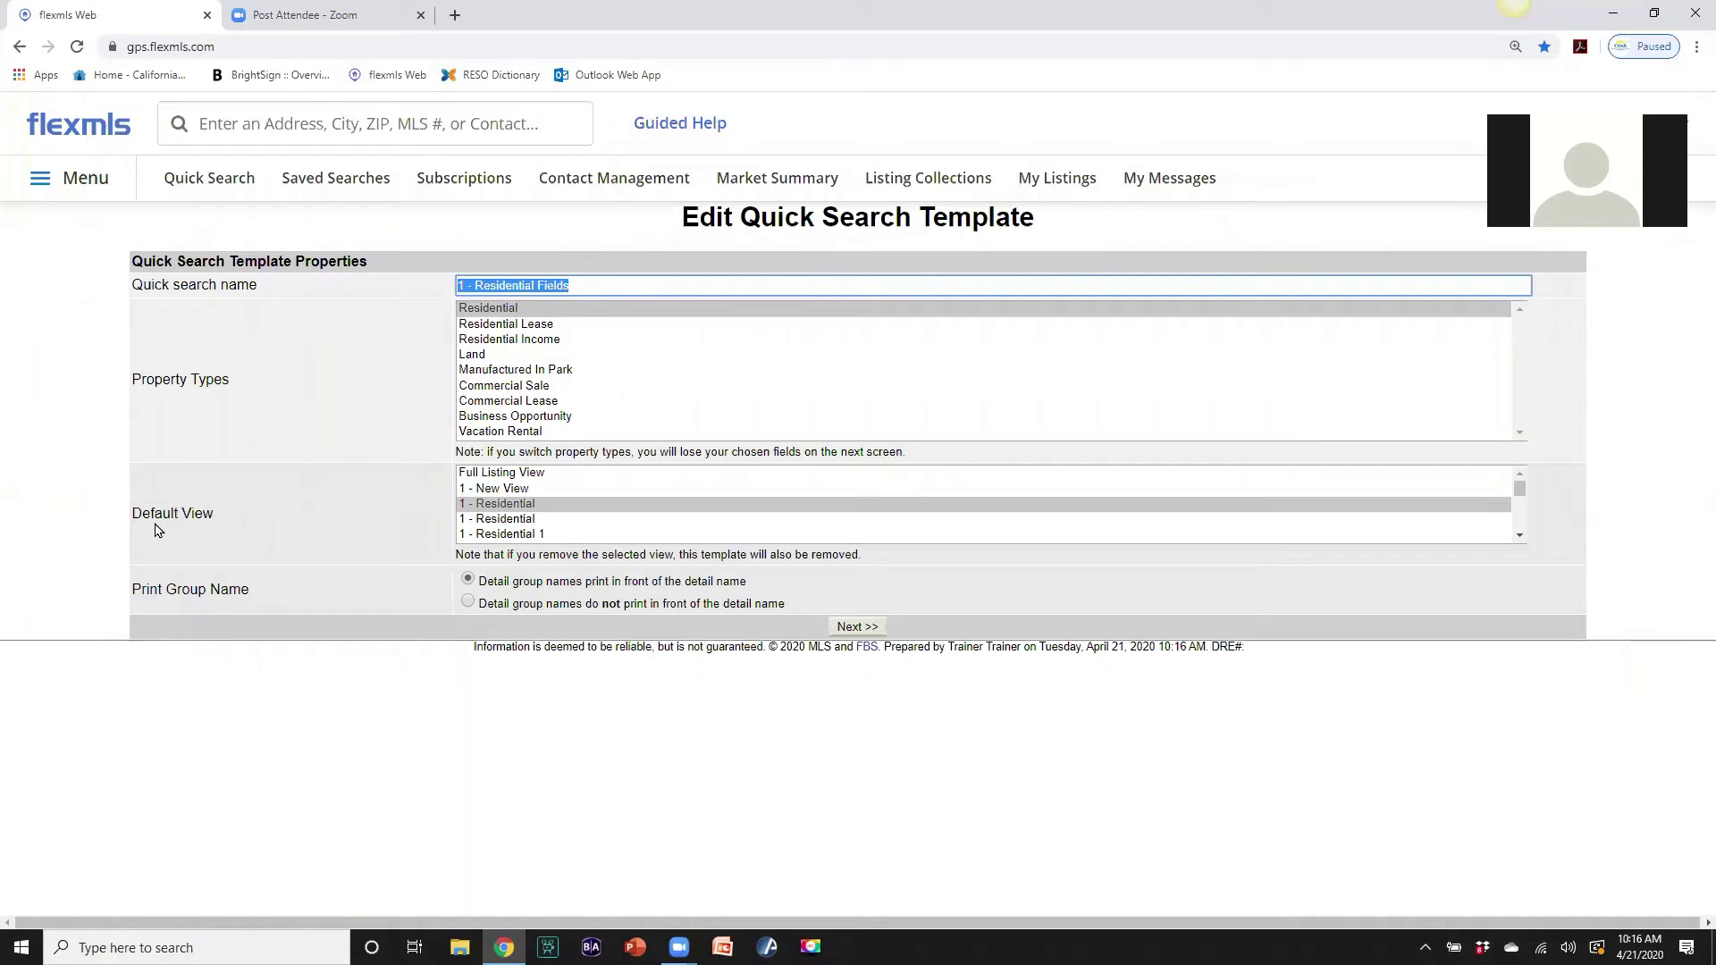
pyautogui.click(485, 536)
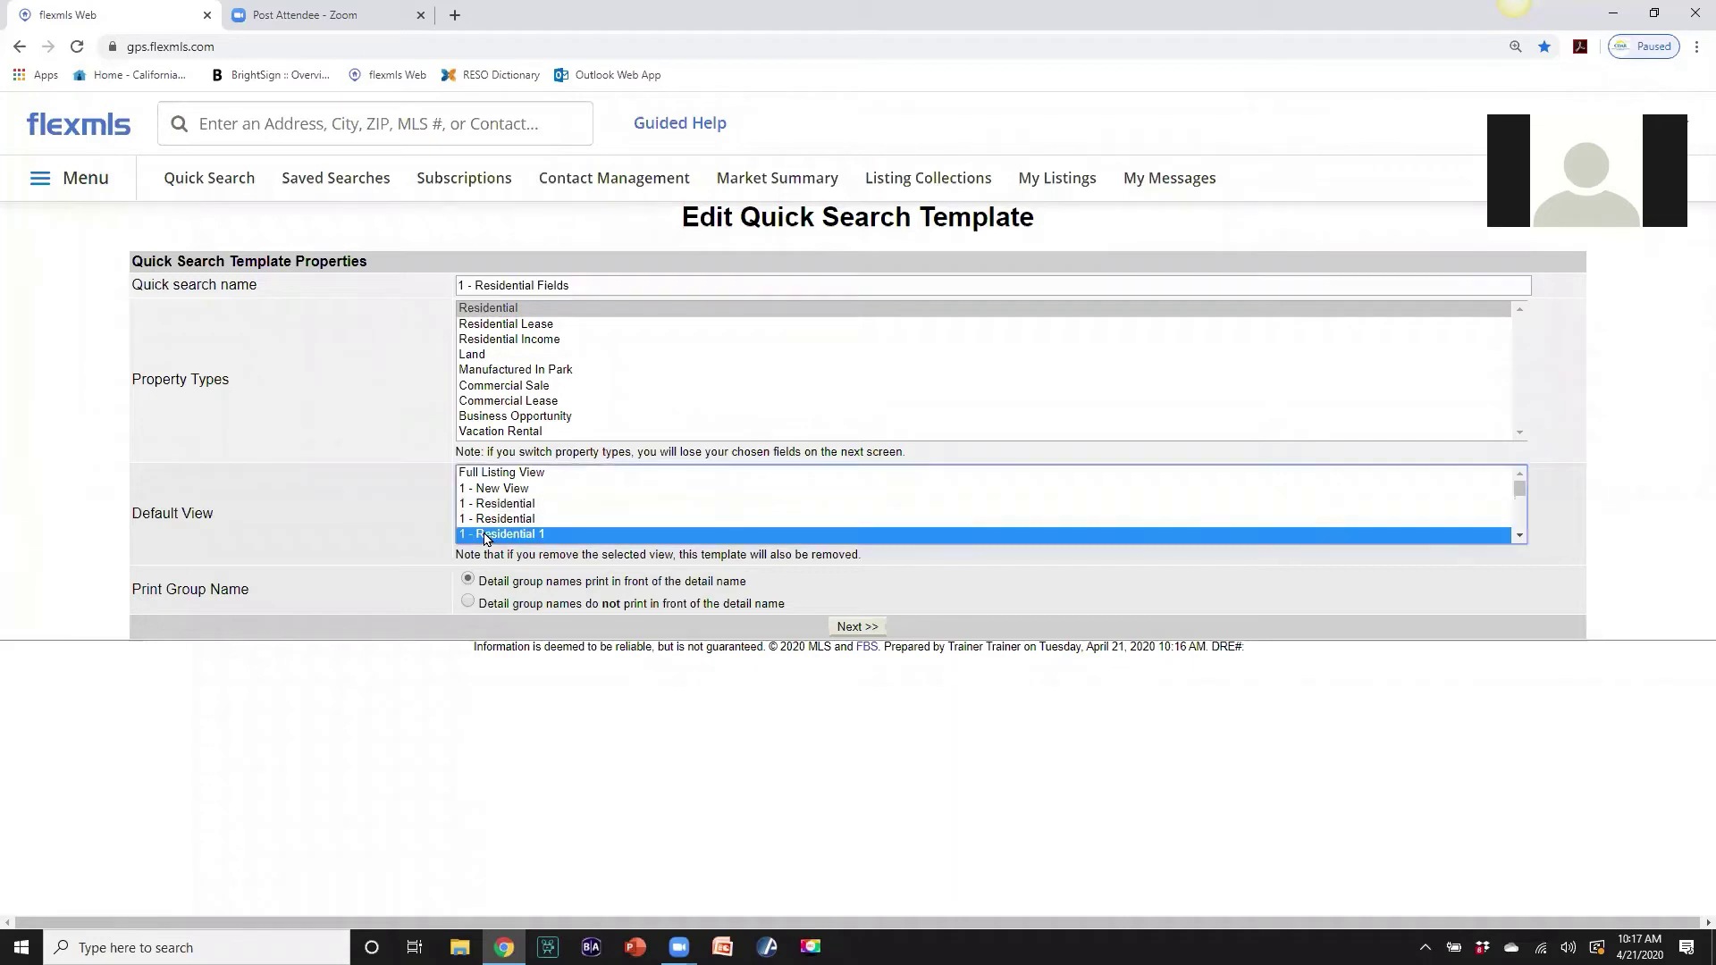
pyautogui.click(857, 628)
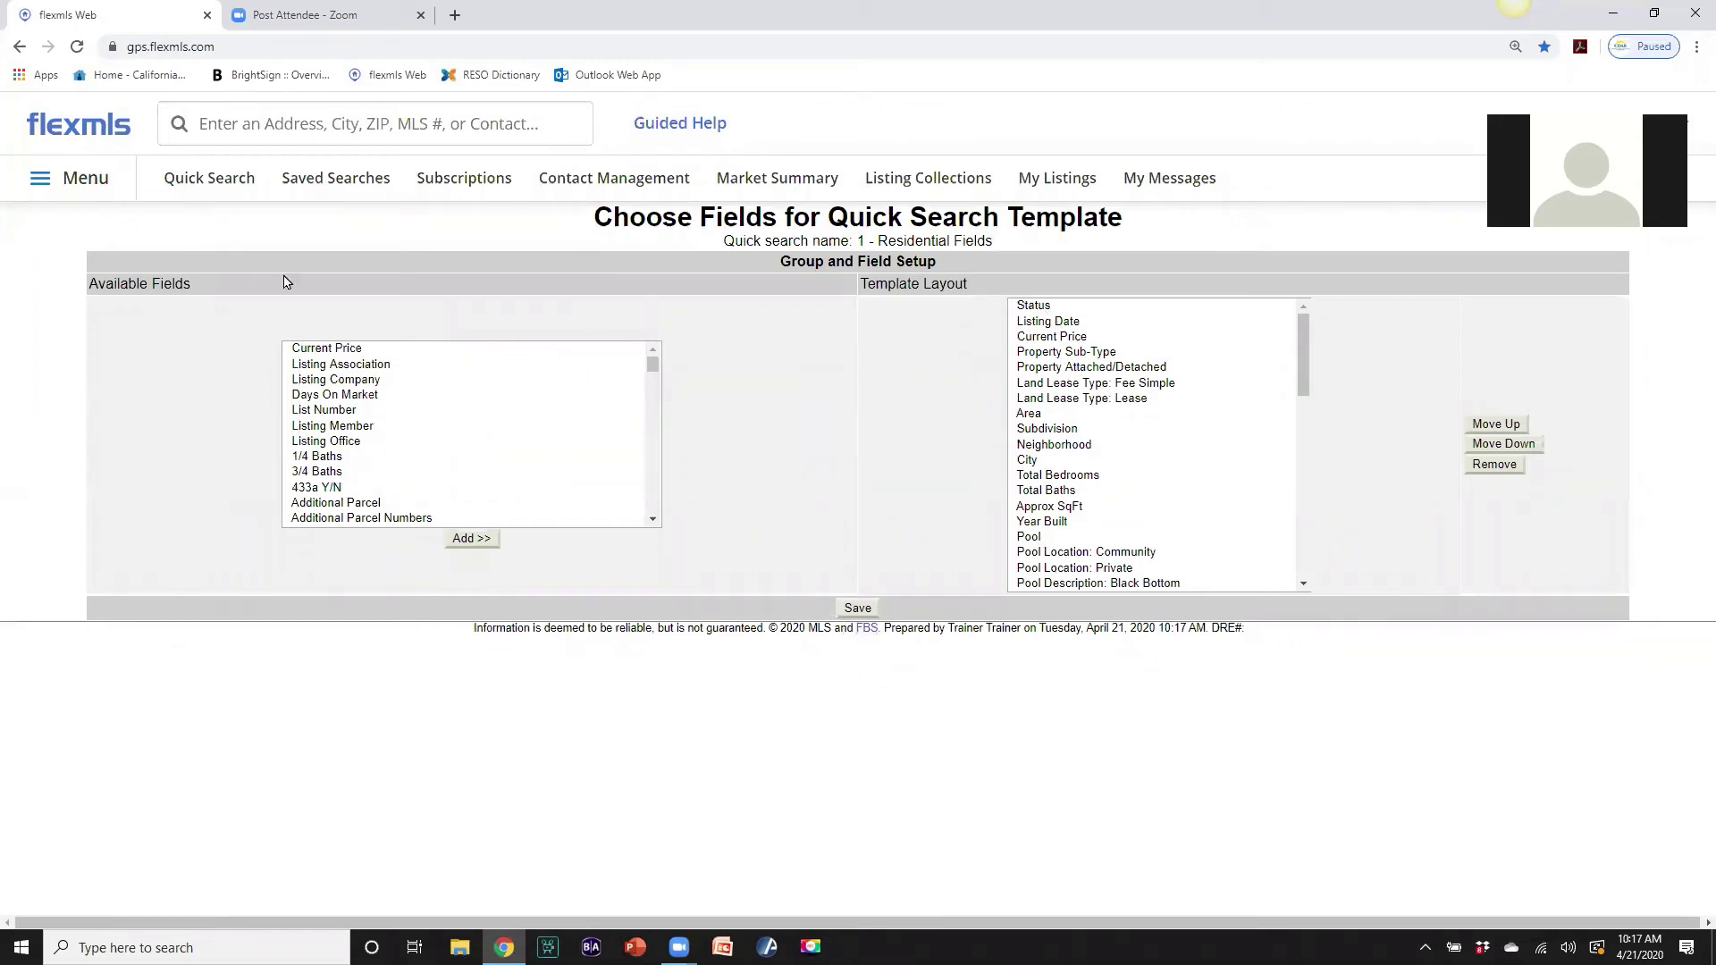
# Save the 1 - Residential Fields template's field setup and start a quick search with that template.
pyautogui.click(855, 609)
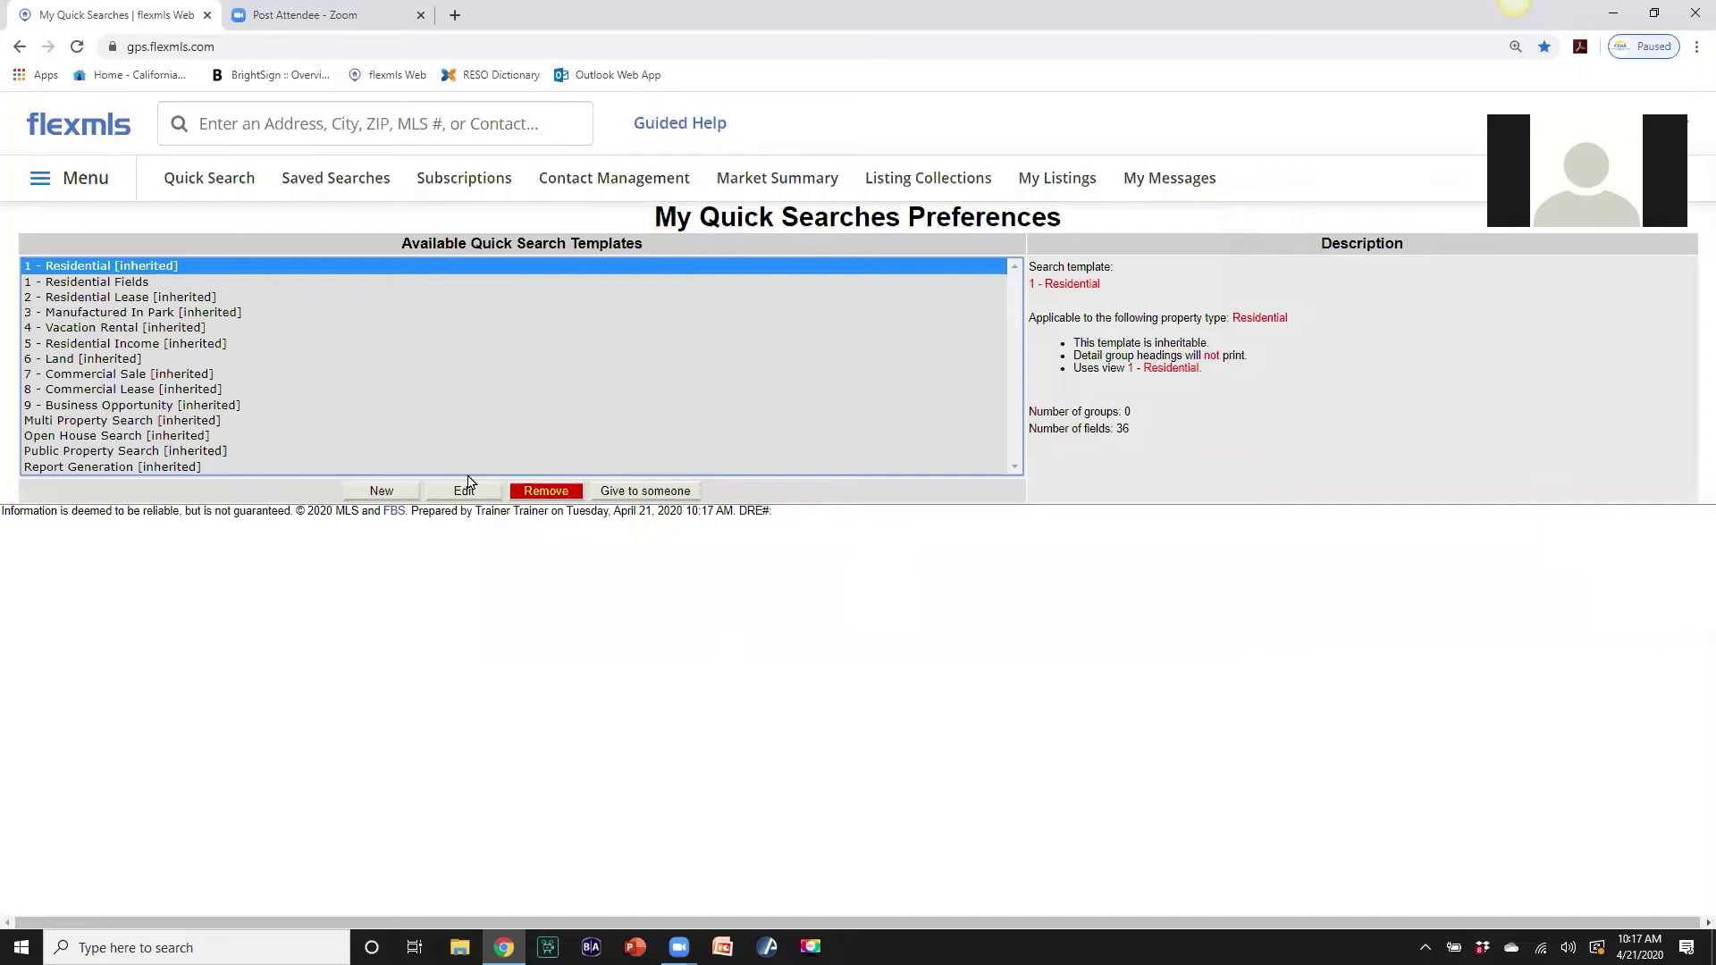
pyautogui.click(210, 182)
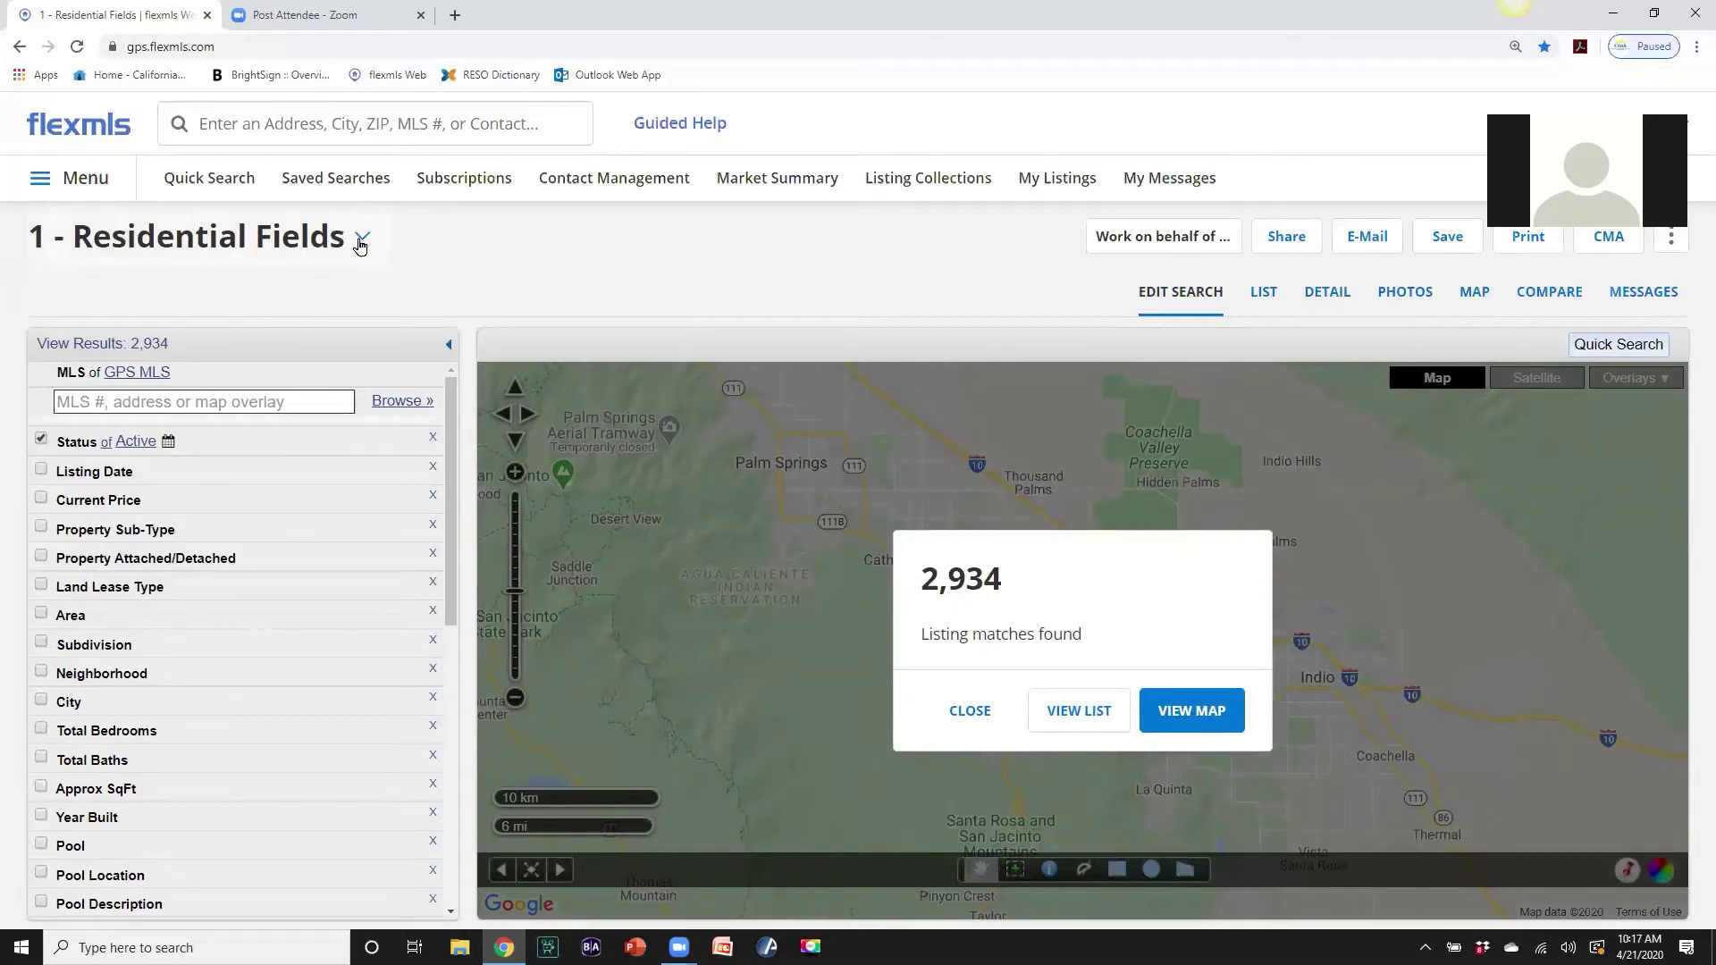
# Limit the search to area 322 - Palm Desert North and set Senior Community to Yes.
pyautogui.click(42, 615)
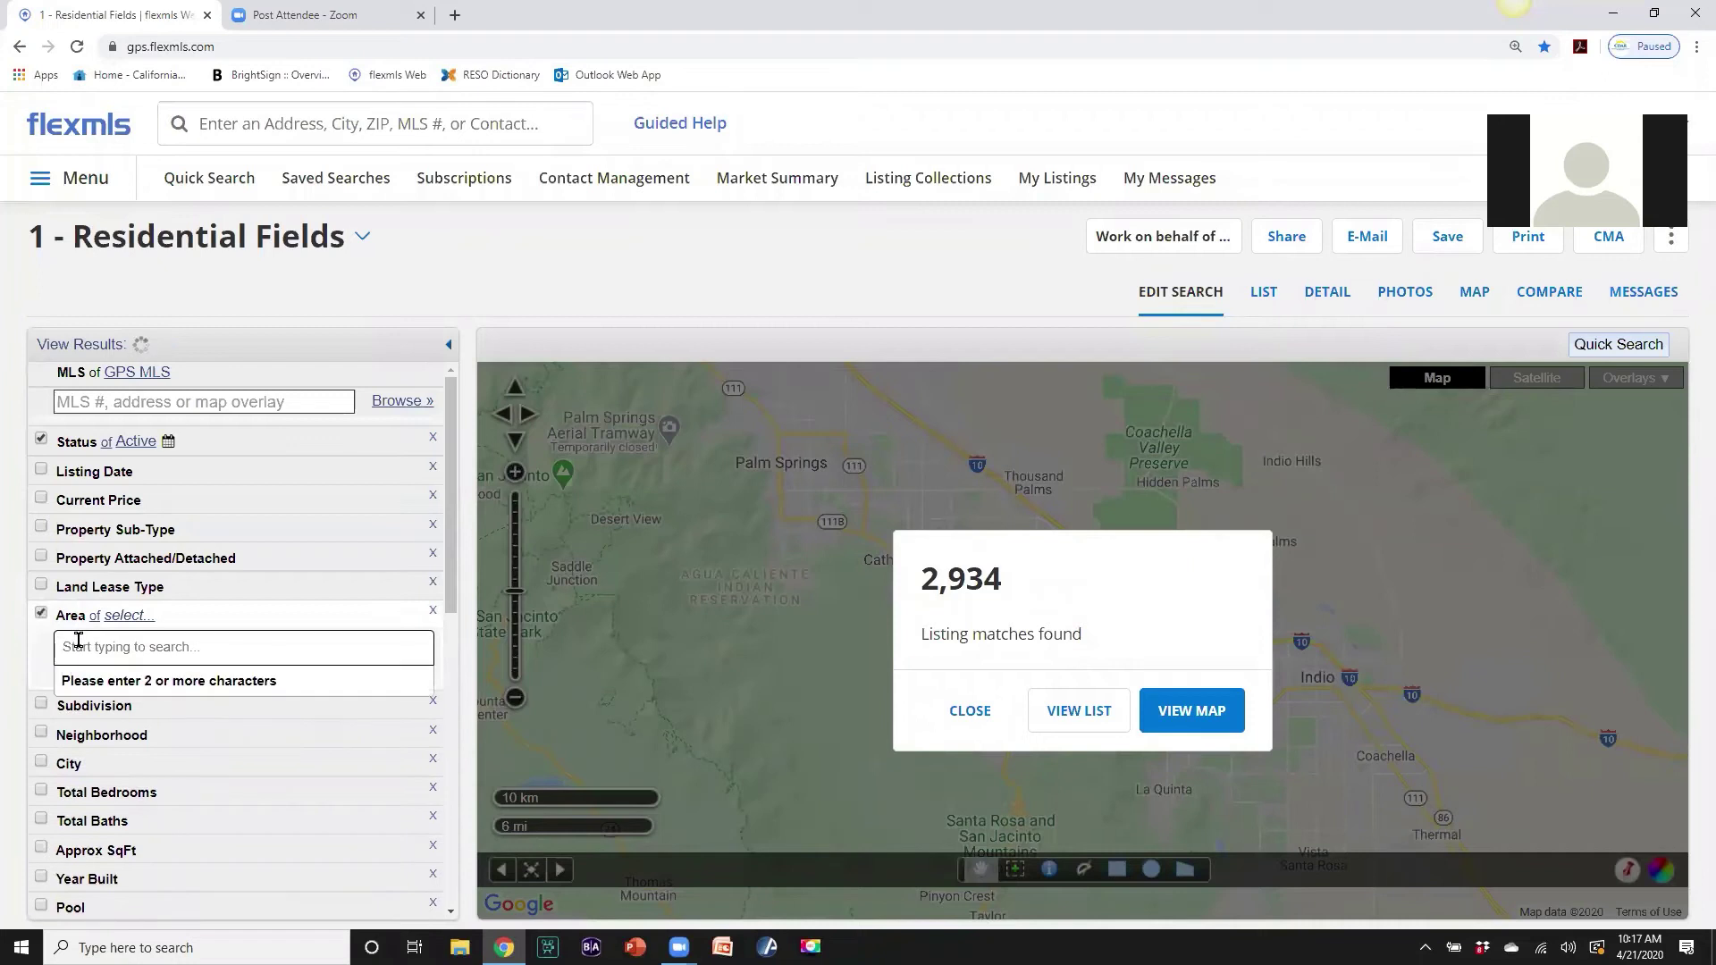
pyautogui.write('322')
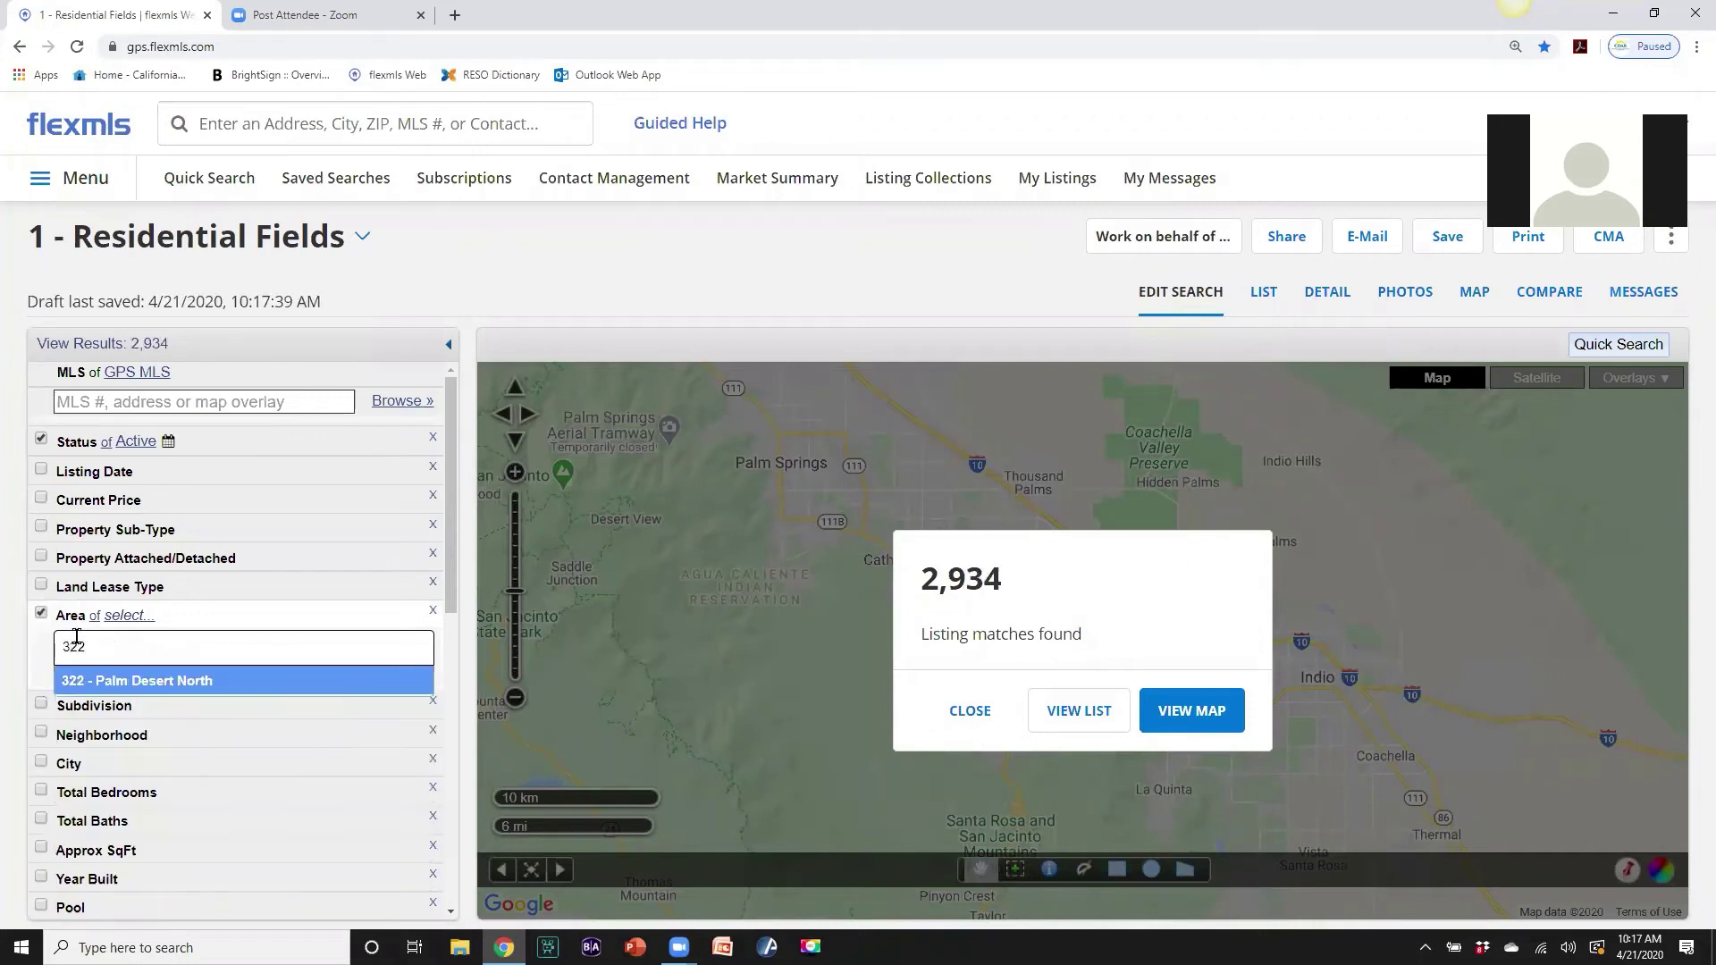
pyautogui.click(140, 681)
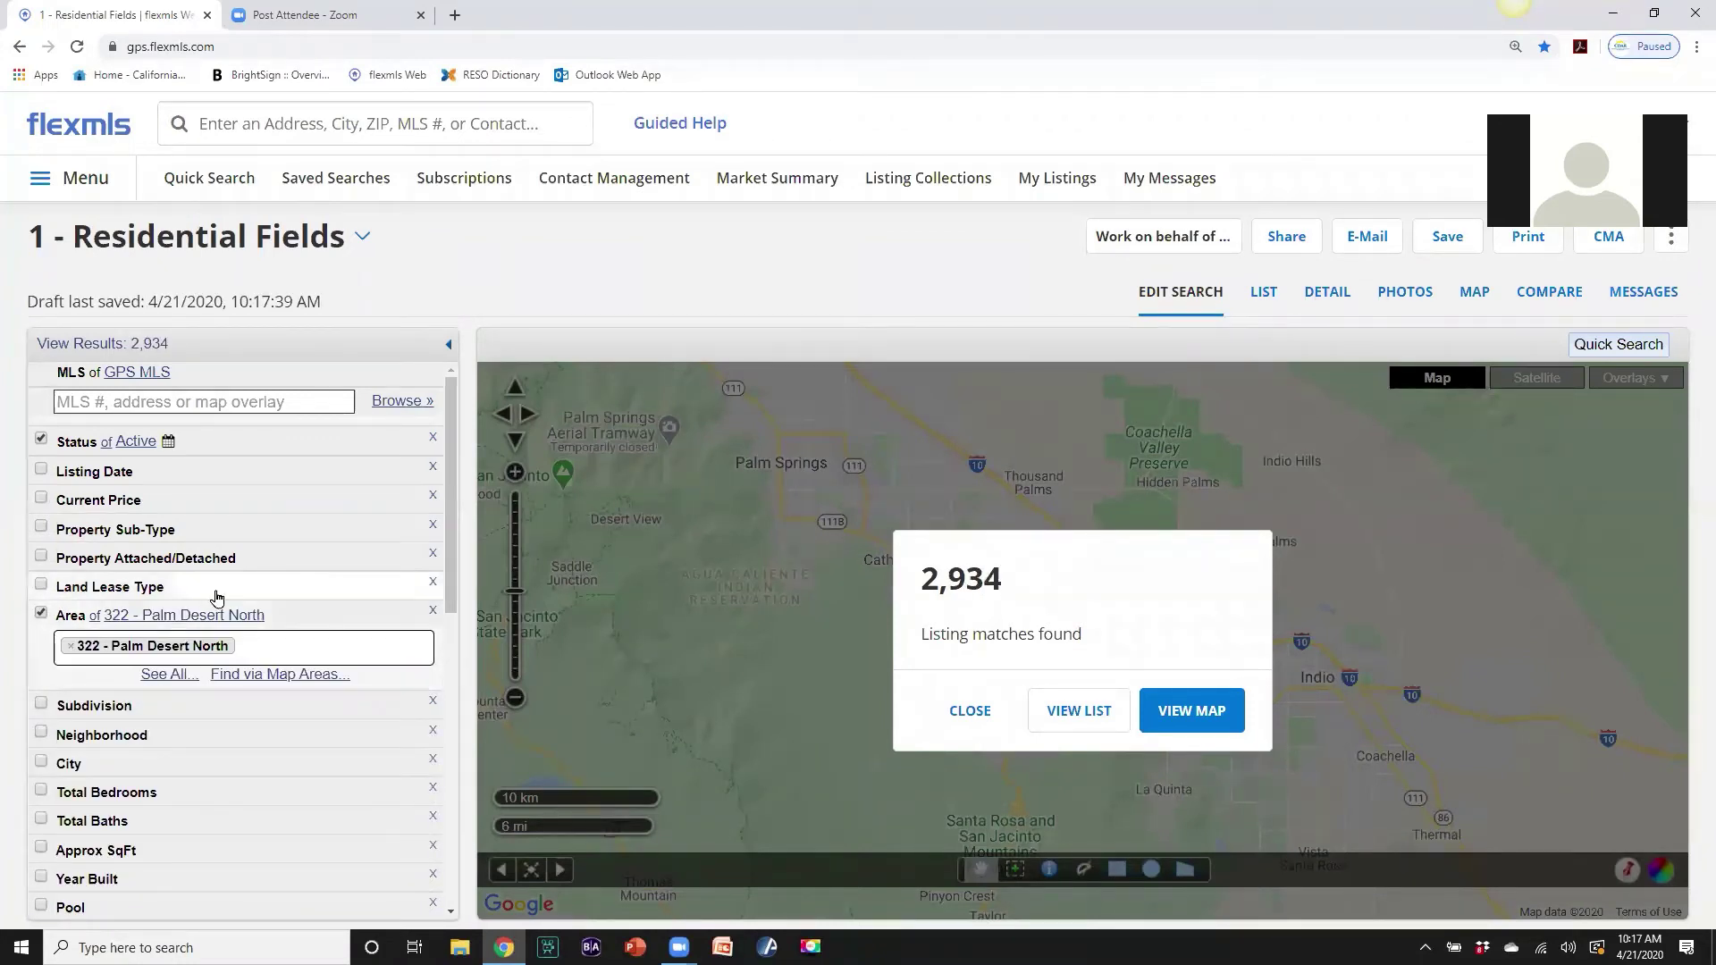
pyautogui.scroll(-6, 287, 574)
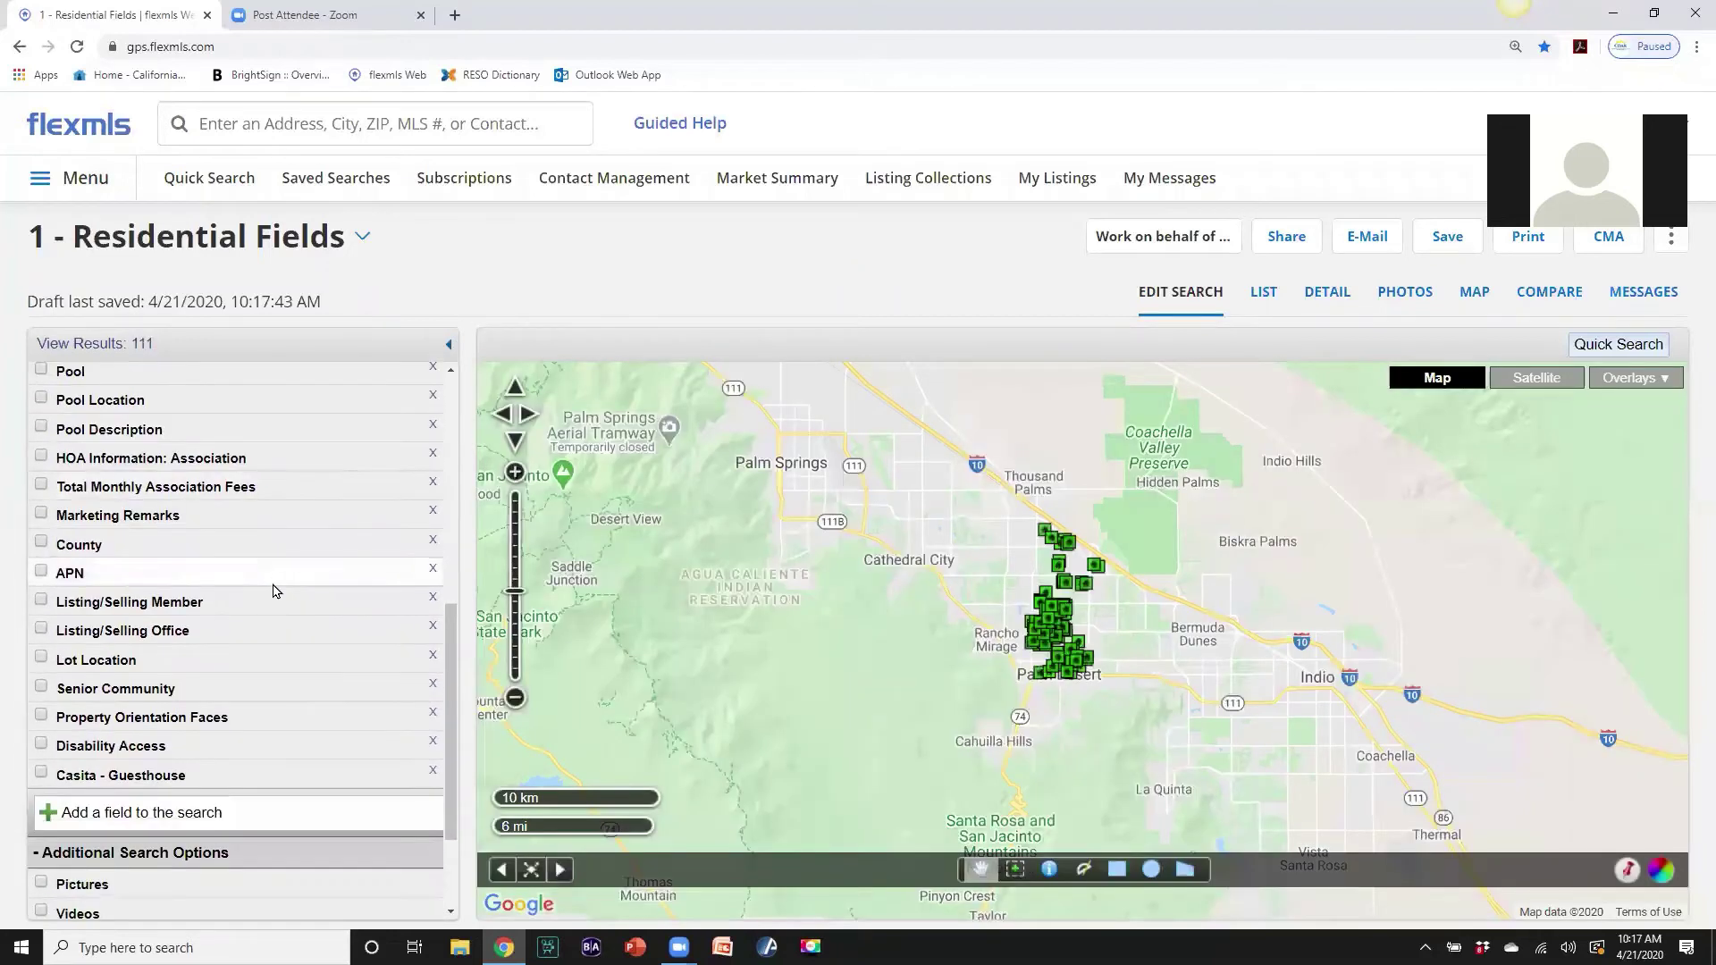
pyautogui.click(42, 689)
pyautogui.click(74, 715)
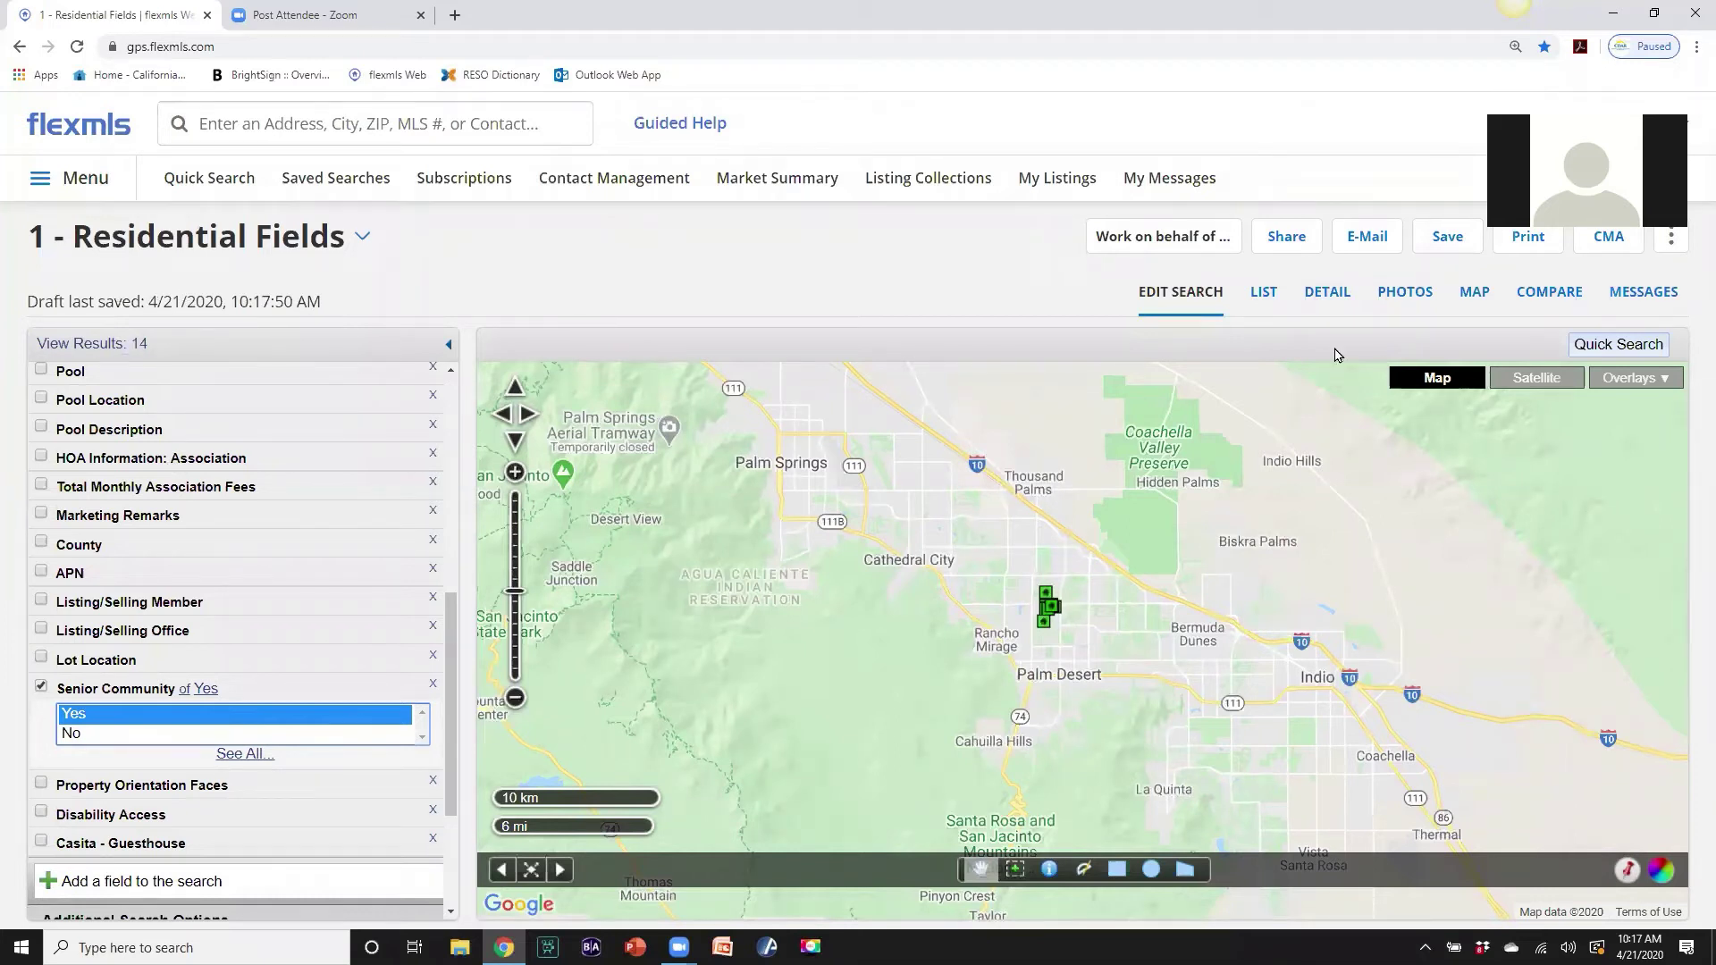
# Show the matching listings as a list and narrow the Association Fee 1 column slightly.
pyautogui.click(1267, 298)
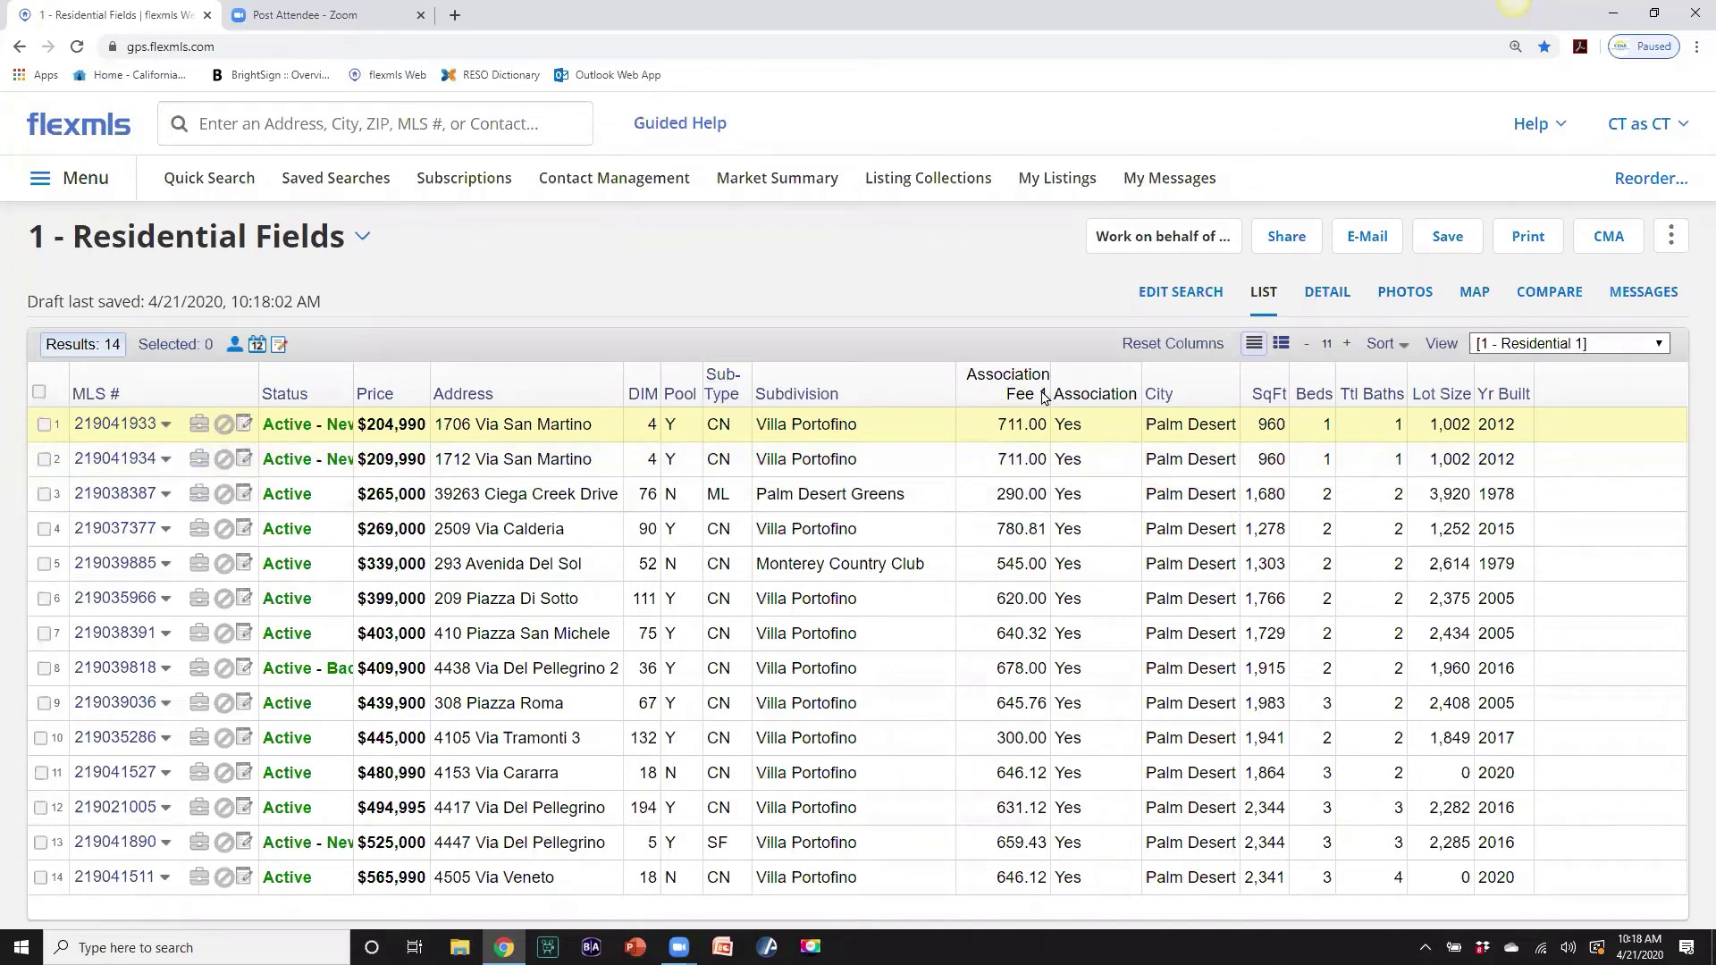
pyautogui.moveTo(1044, 379); pyautogui.dragTo(1035, 379)
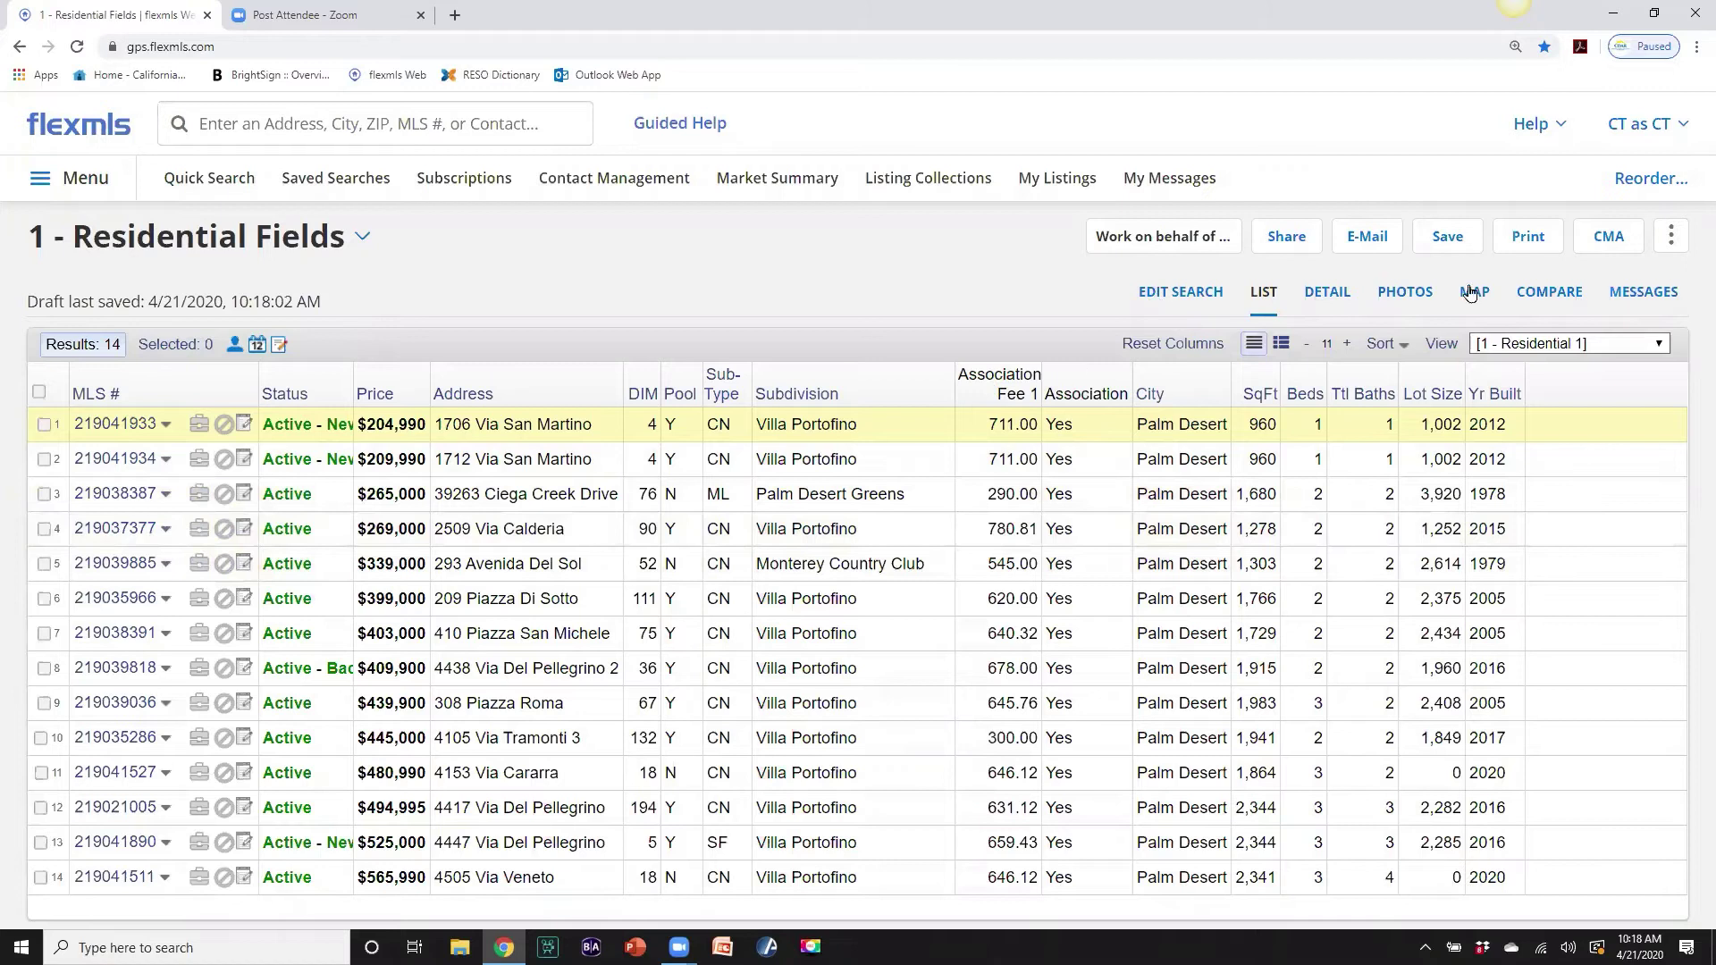
# Remove the Association field from the 1 - Residential 1 view, save it, and widen the list's City column slightly.
pyautogui.click(1449, 351)
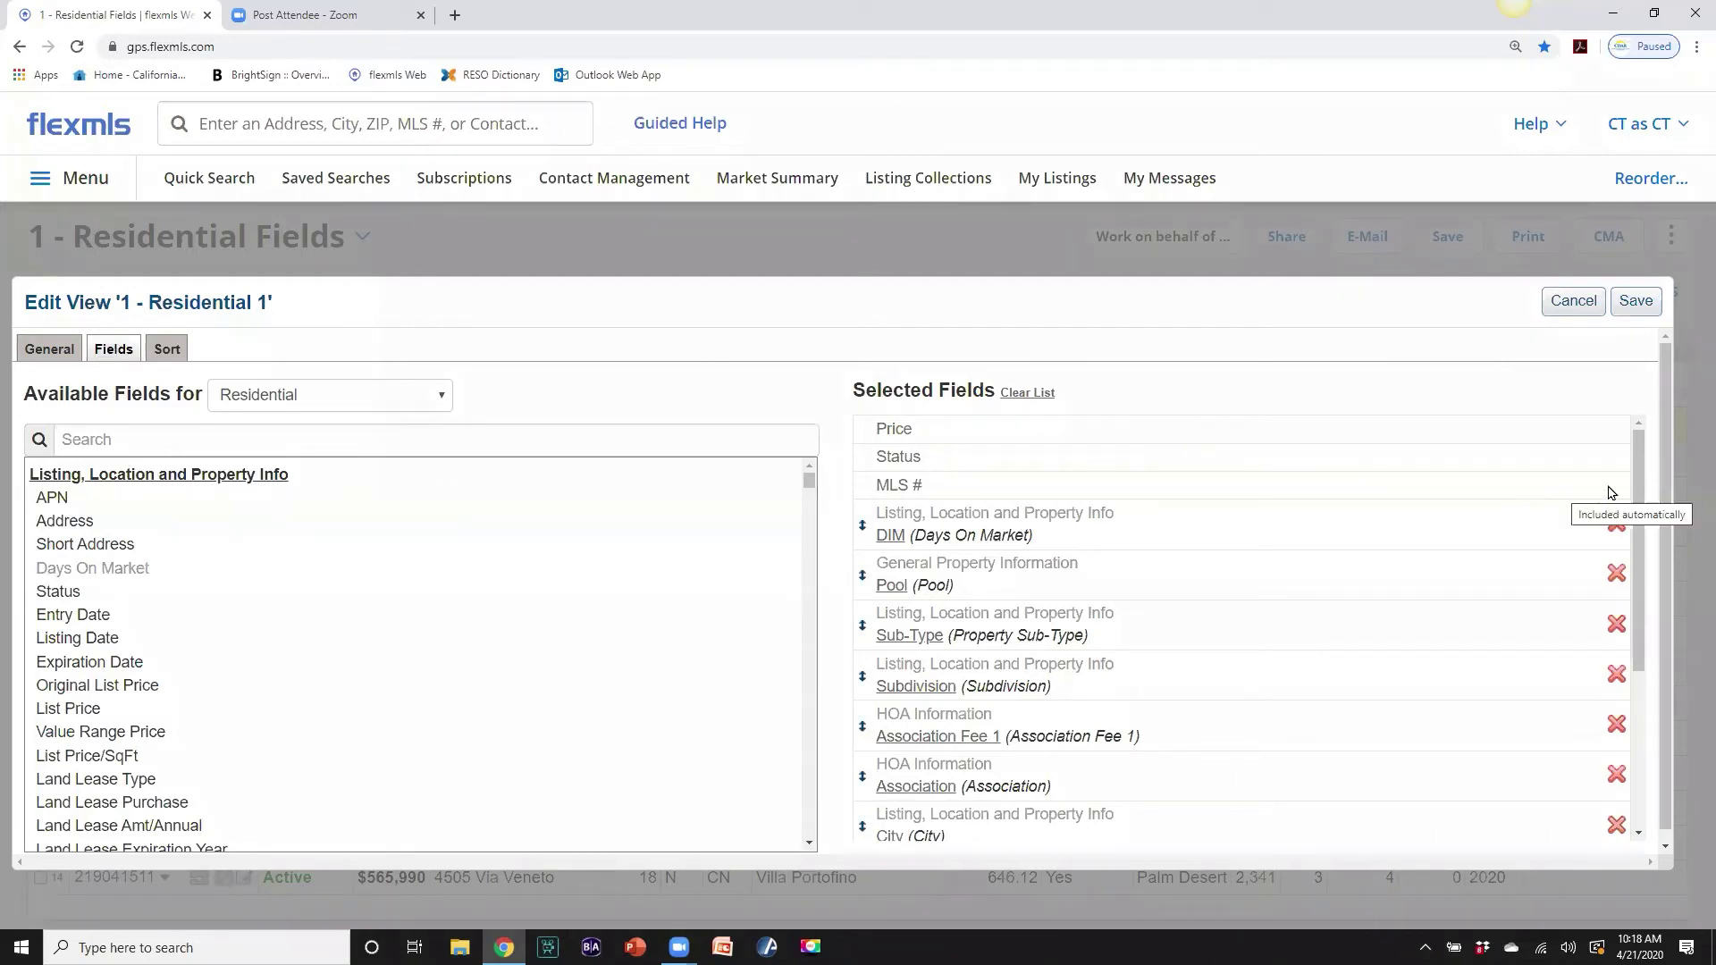
pyautogui.moveTo(1636, 476); pyautogui.dragTo(1638, 601)
pyautogui.moveTo(974, 563)
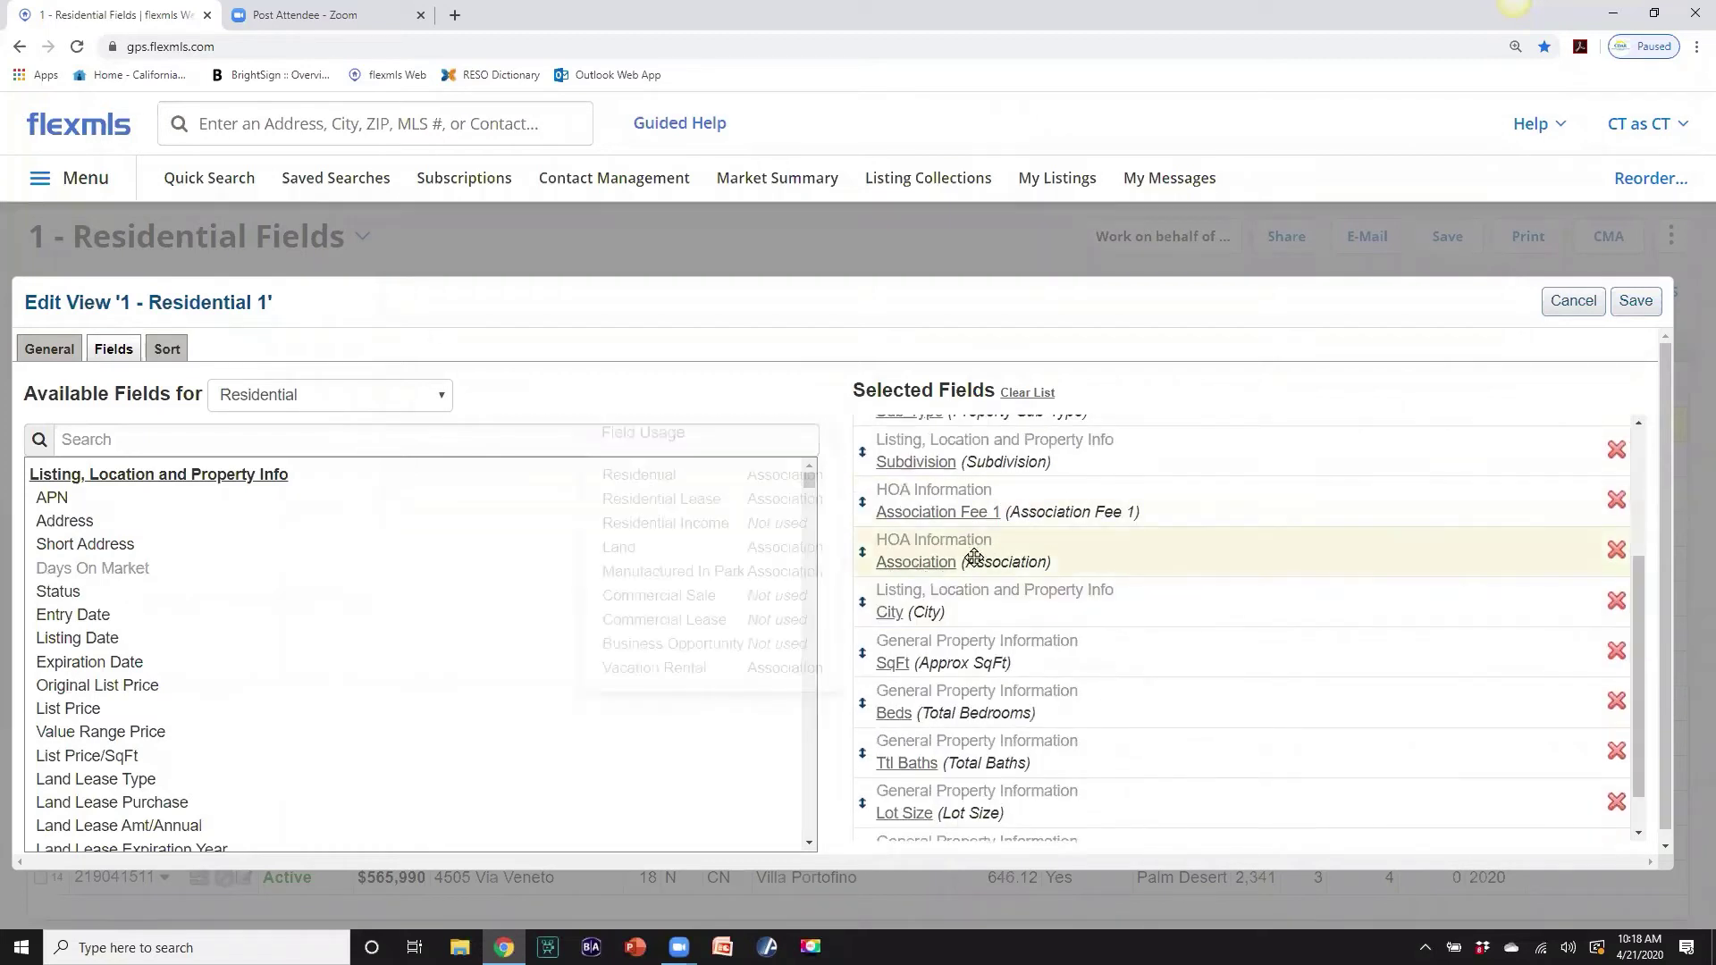
pyautogui.click(1617, 551)
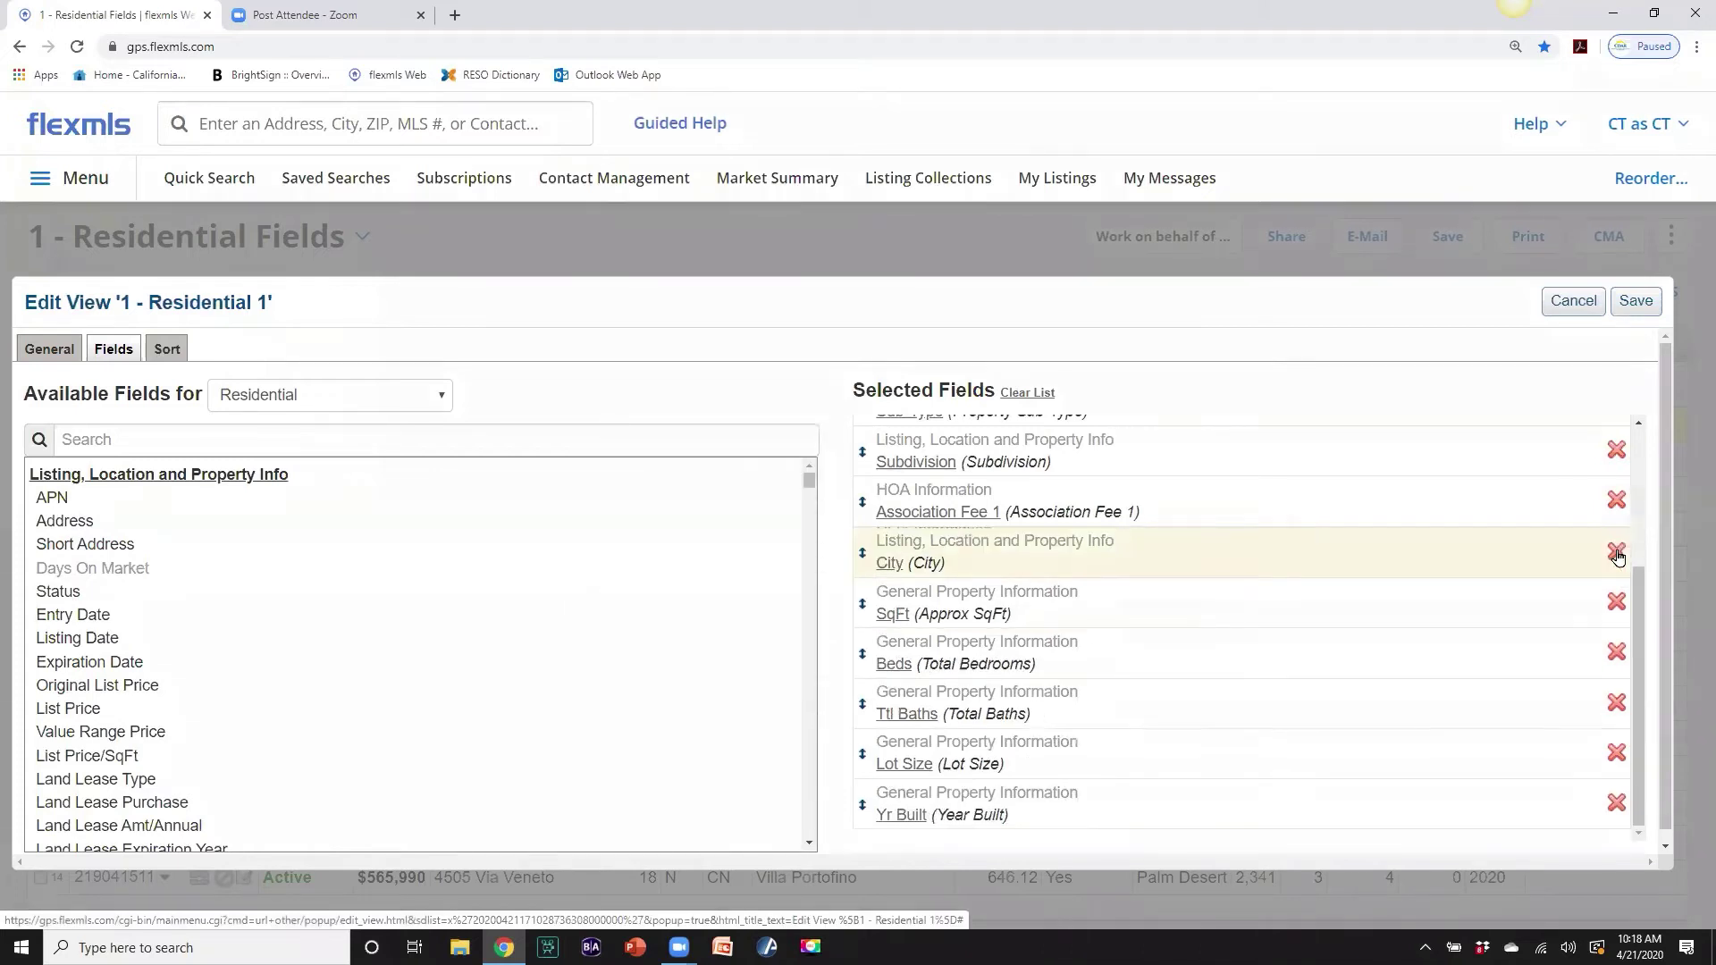
pyautogui.click(1636, 302)
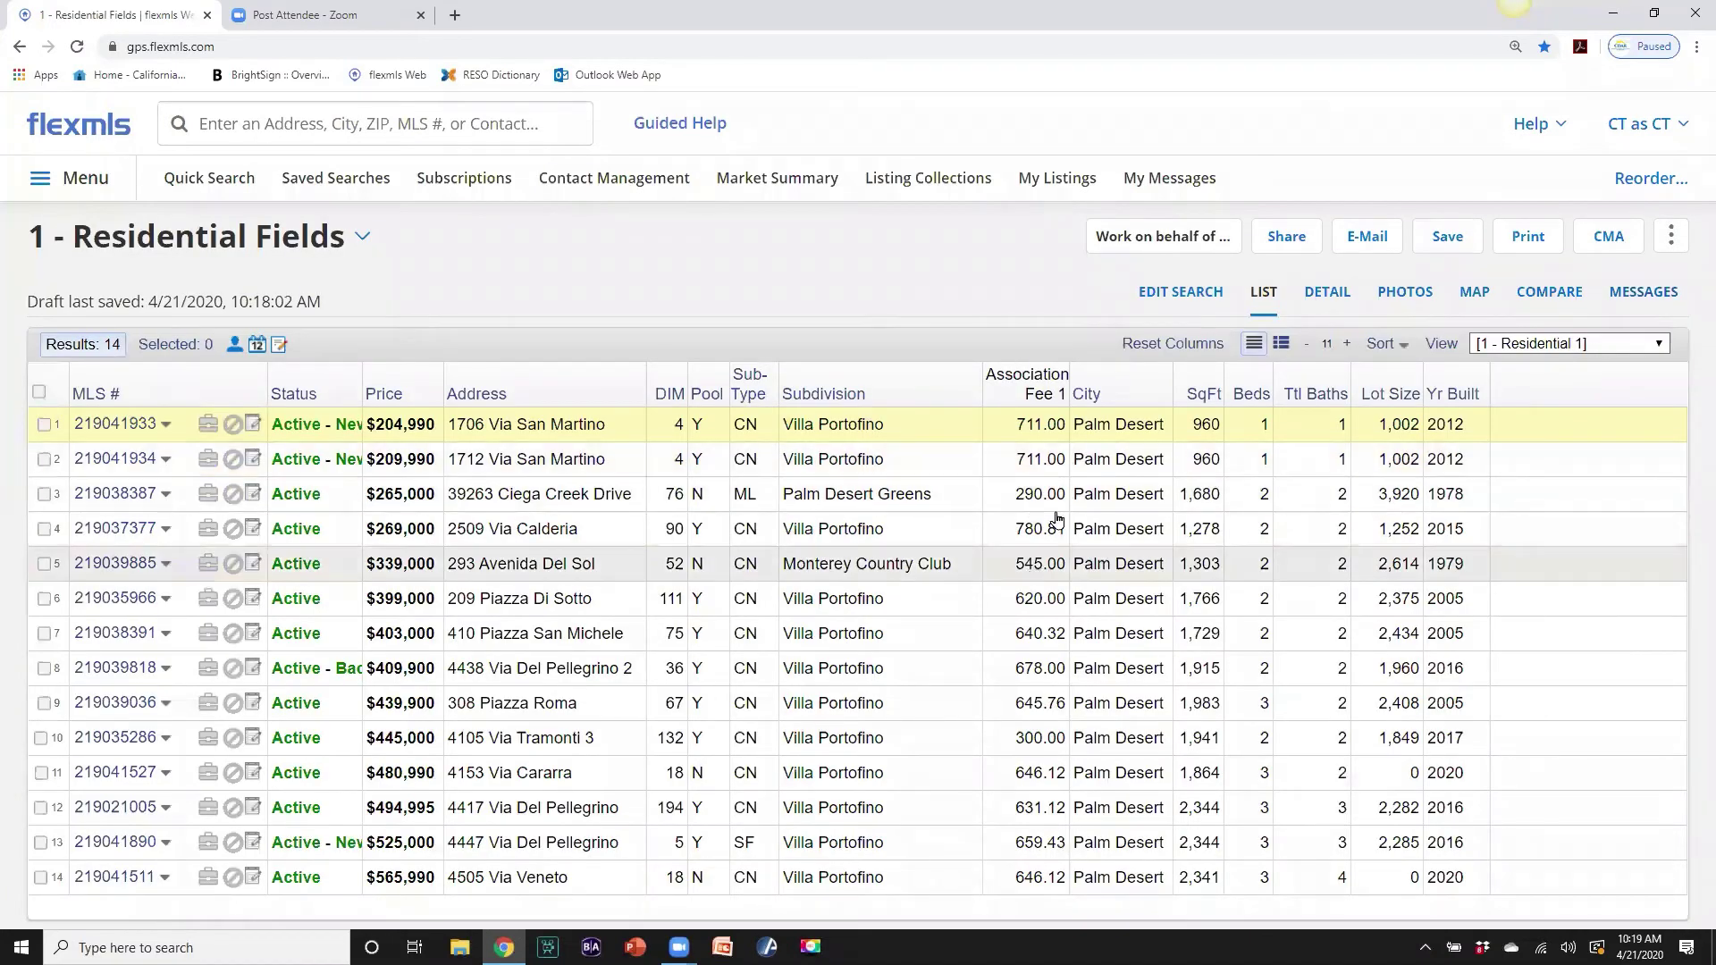
pyautogui.moveTo(1167, 389); pyautogui.dragTo(1187, 390)
# Edit the 1 - Residential 1 view and add the Commission Amount to Selling Office field from Commission Info.
pyautogui.click(1436, 347)
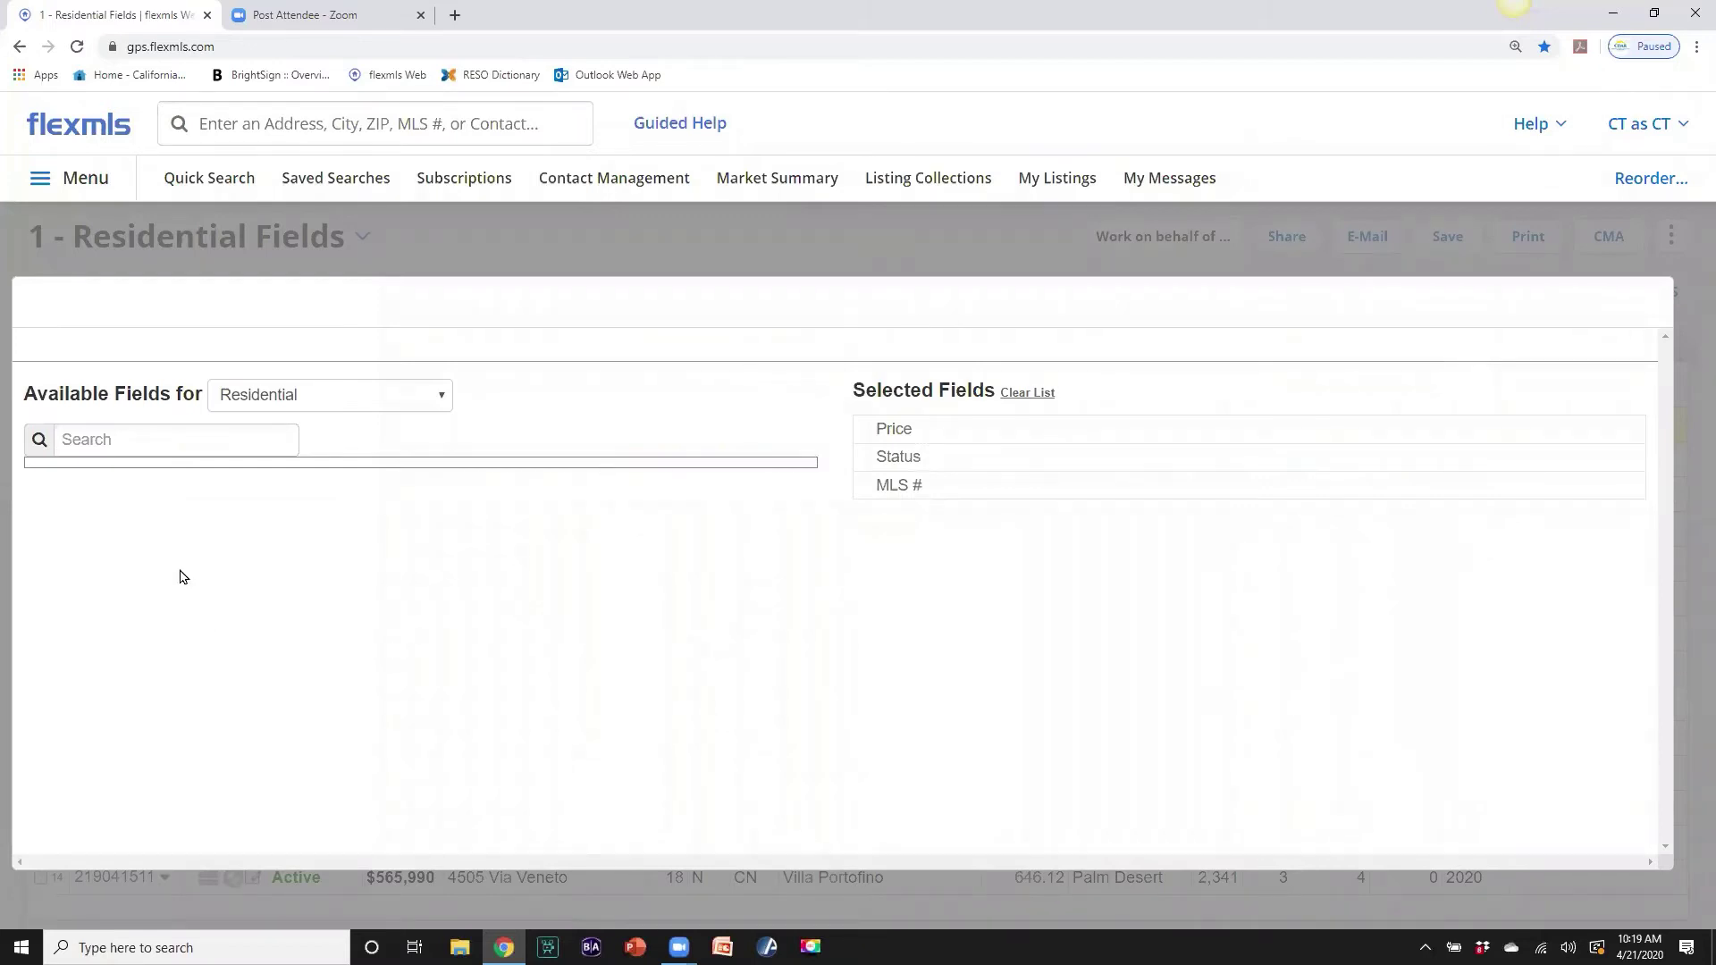
pyautogui.click(108, 441)
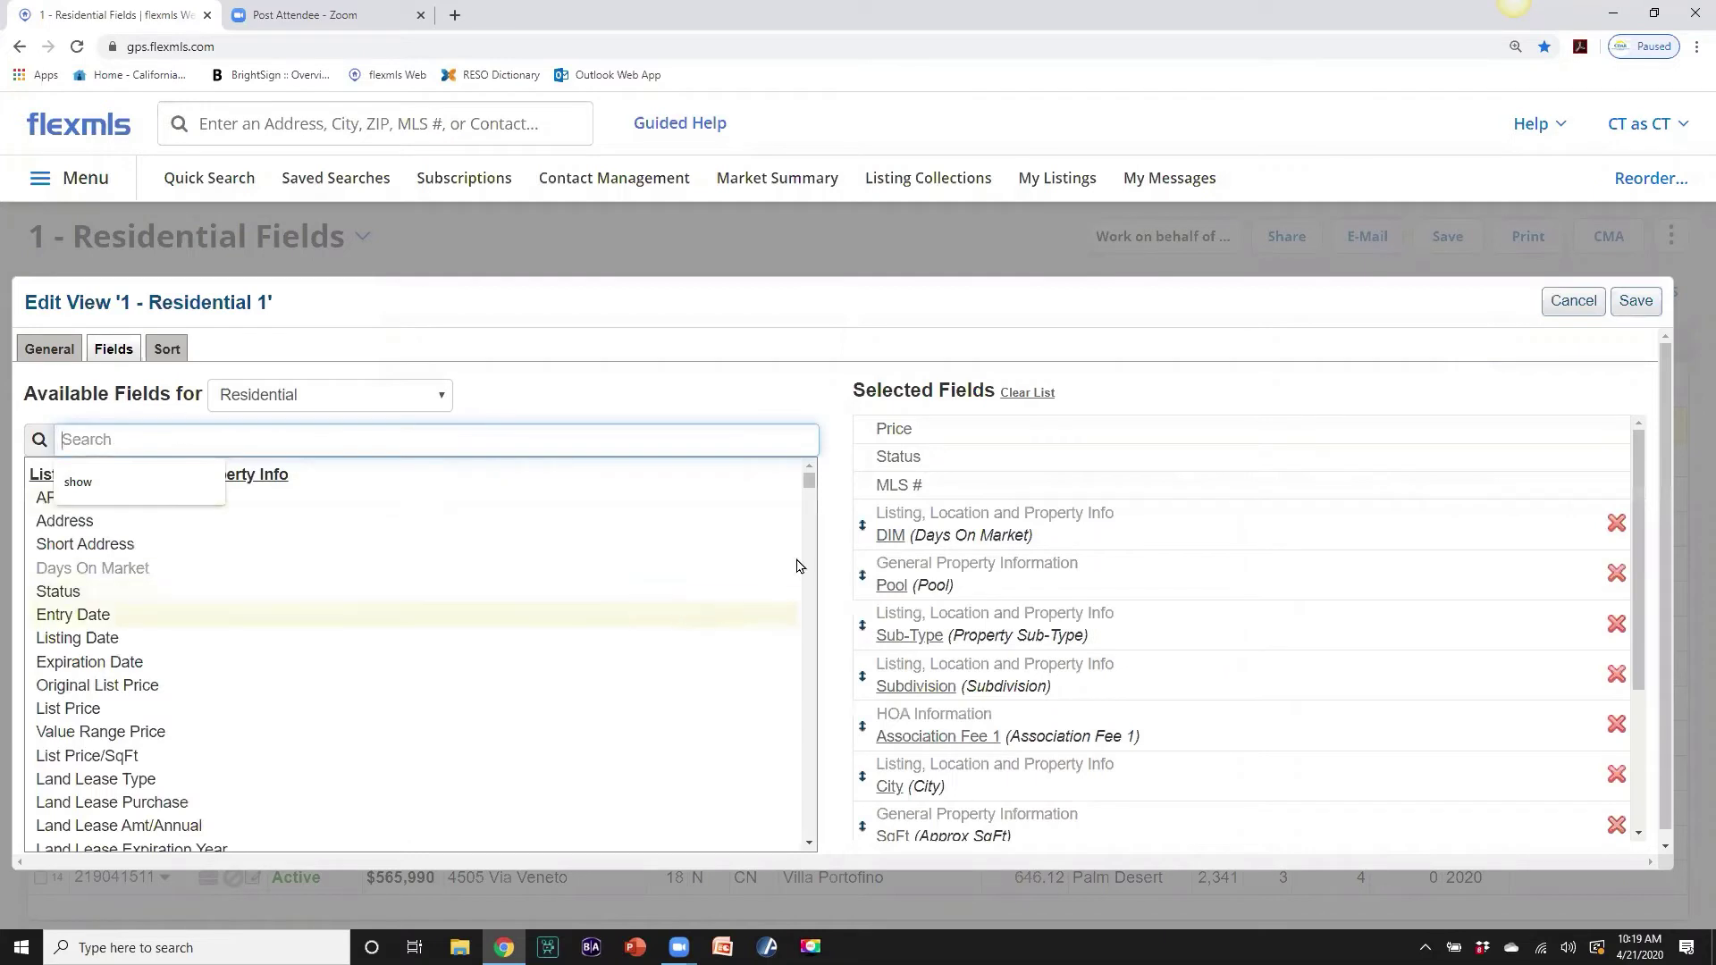
pyautogui.moveTo(809, 489); pyautogui.dragTo(808, 499)
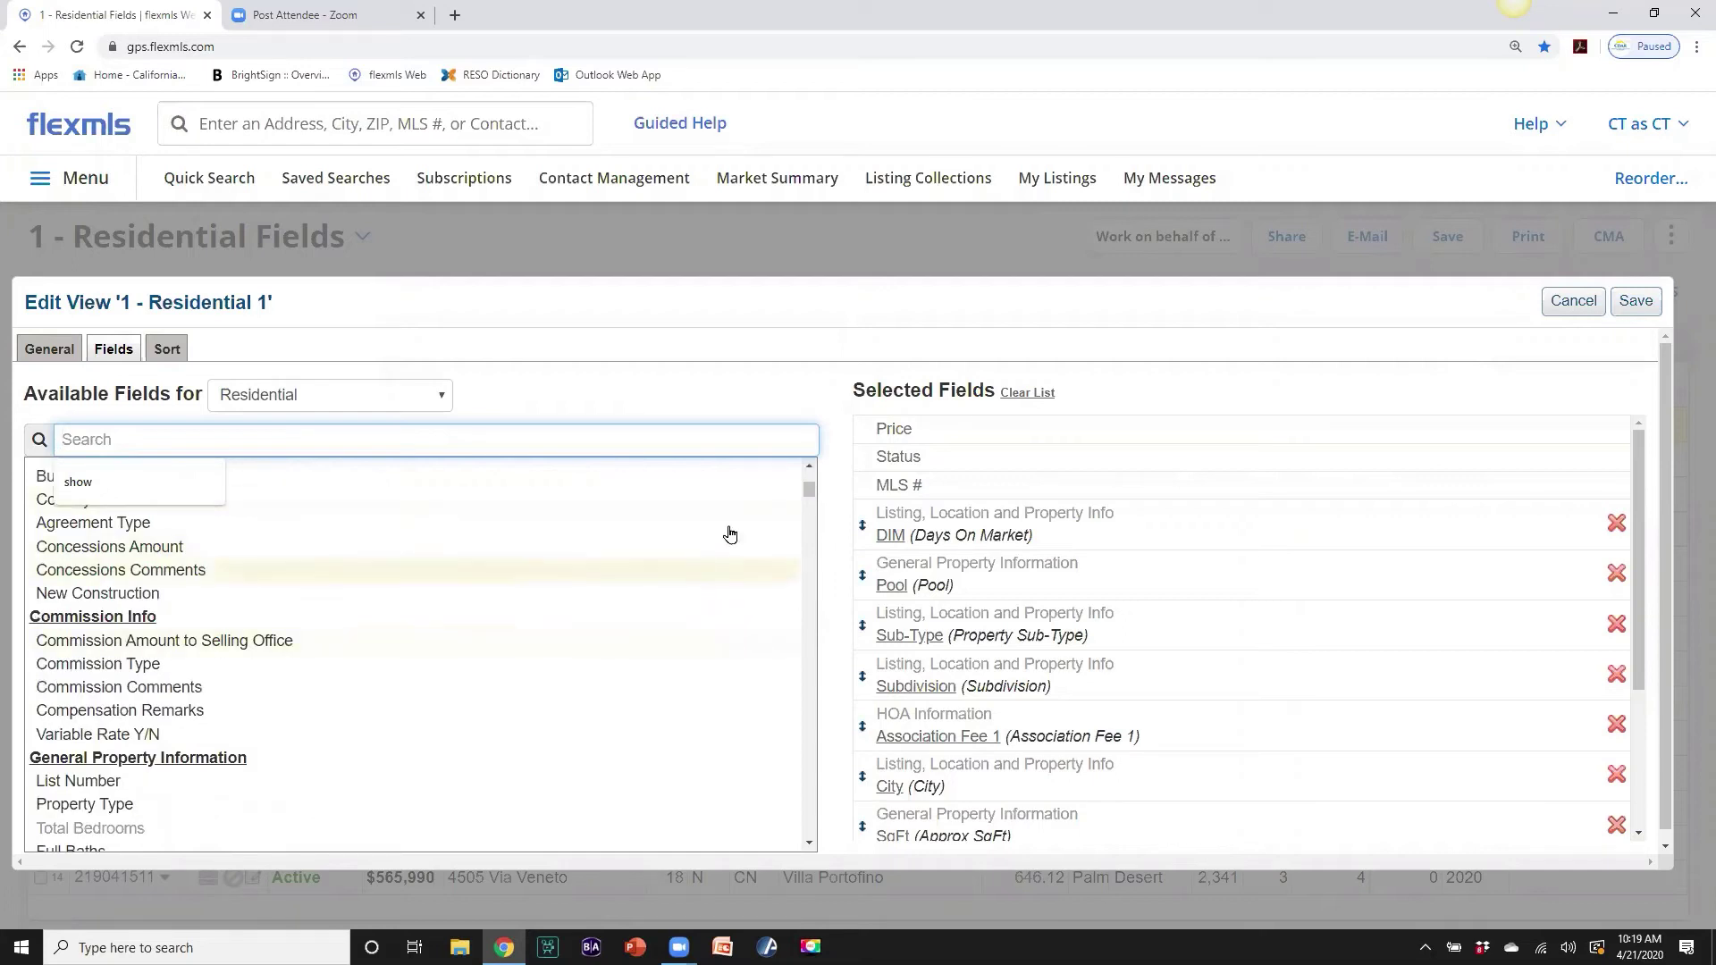
pyautogui.click(809, 466)
pyautogui.click(809, 466)
pyautogui.click(809, 466)
pyautogui.click(809, 466)
pyautogui.click(809, 466)
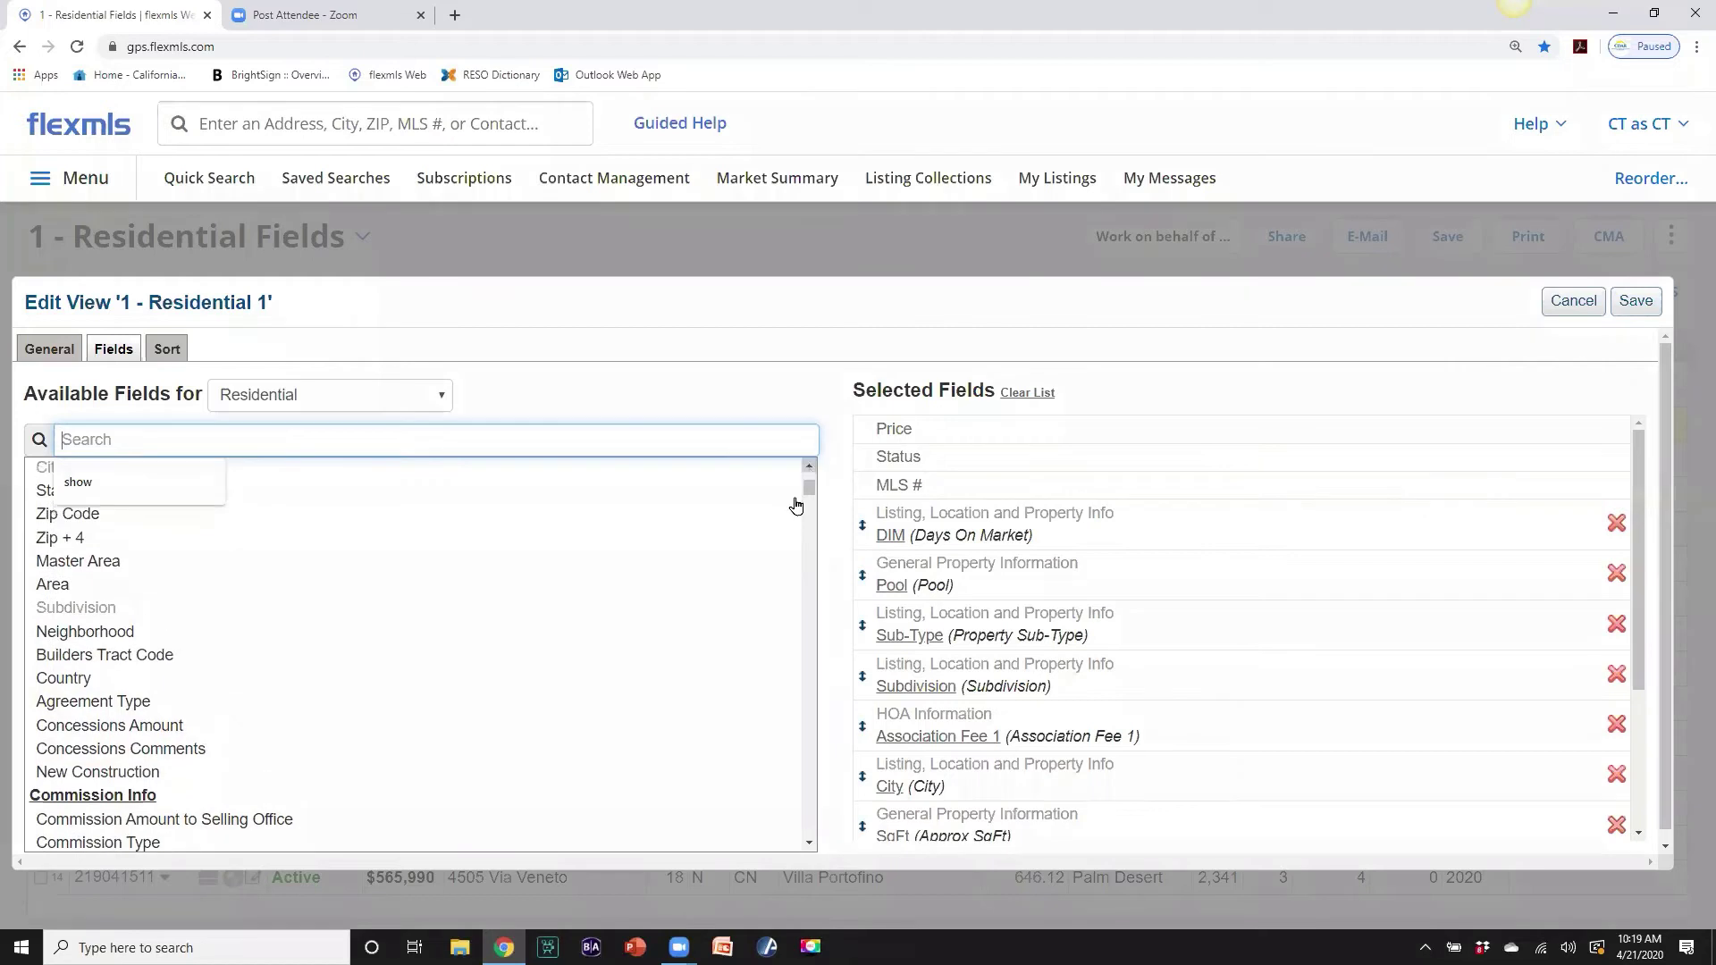
pyautogui.click(809, 843)
pyautogui.click(809, 843)
pyautogui.click(809, 843)
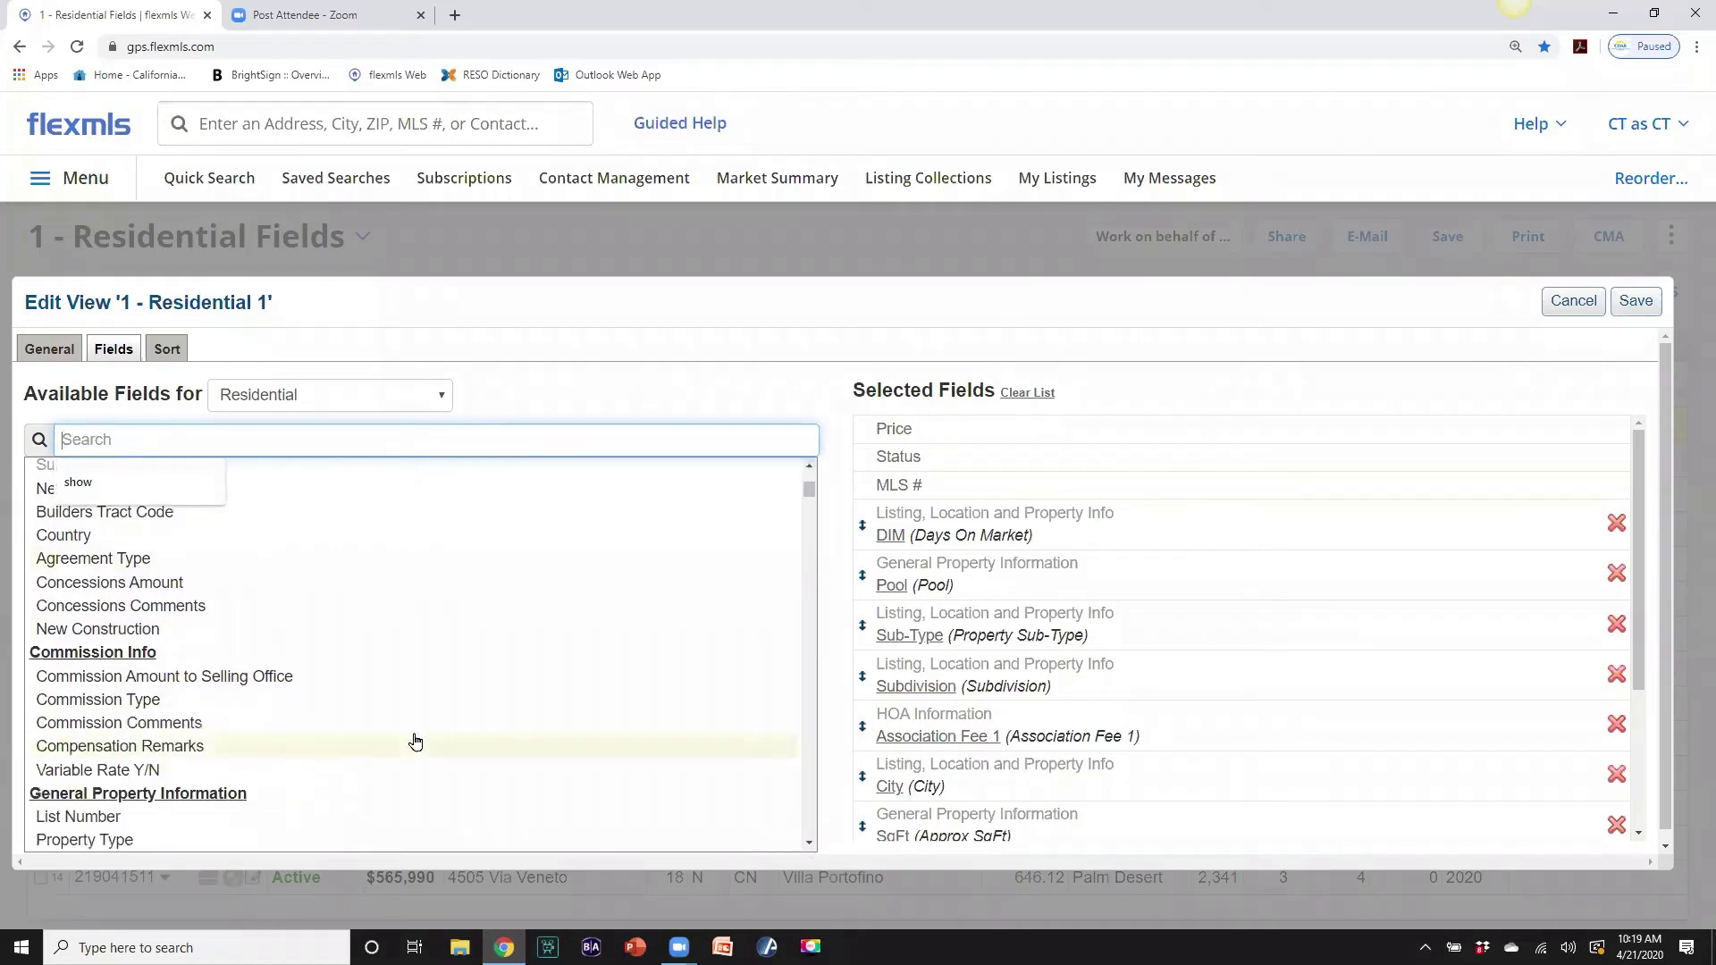
pyautogui.moveTo(177, 684)
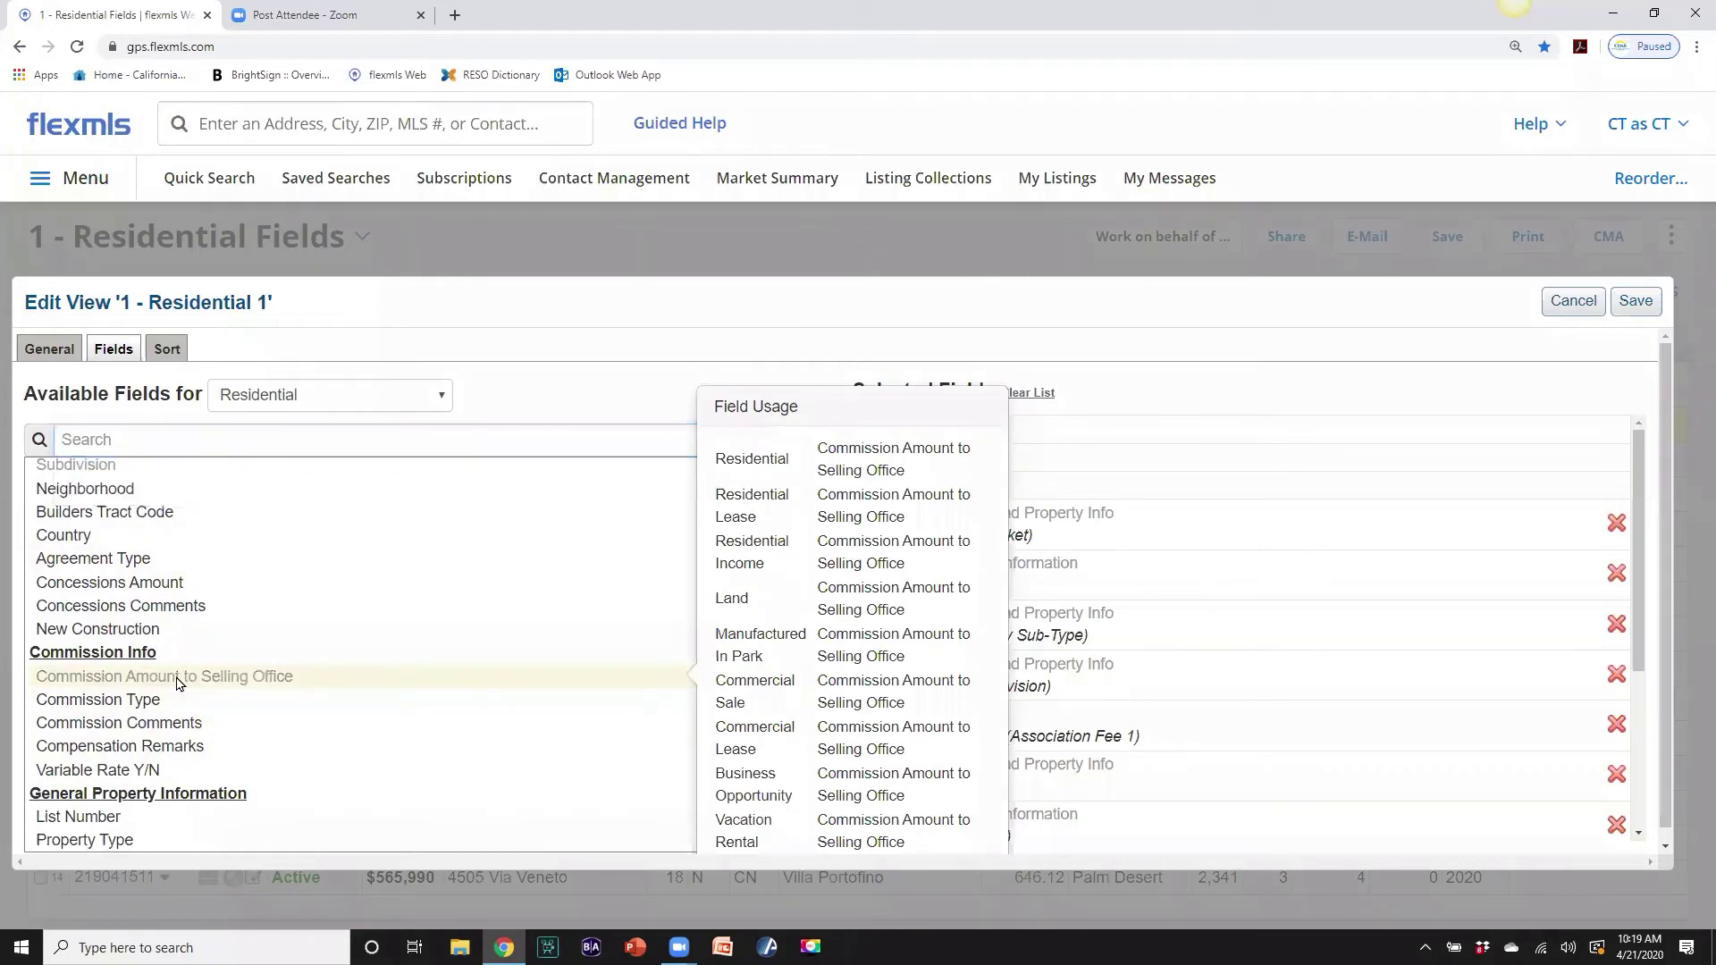
pyautogui.click(410, 675)
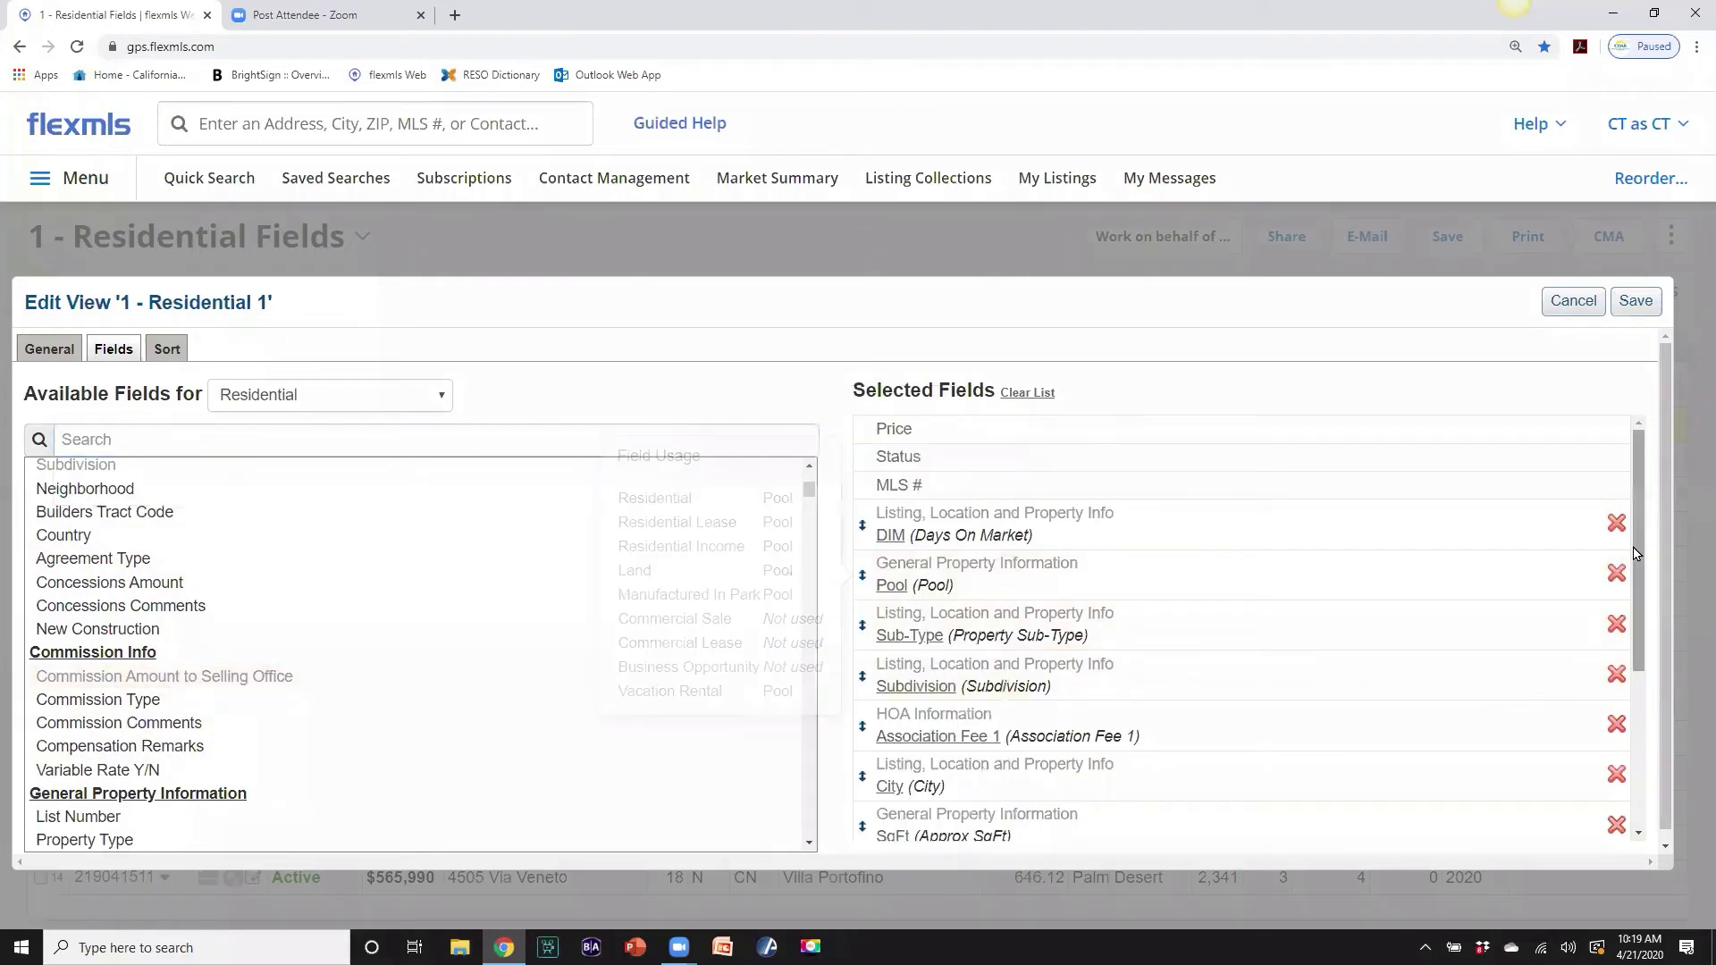
# Place Commission Amount to Selling Office between City and SqFt in the view, save it, and narrow that column in the list.
pyautogui.scroll(-3, 1162, 715)
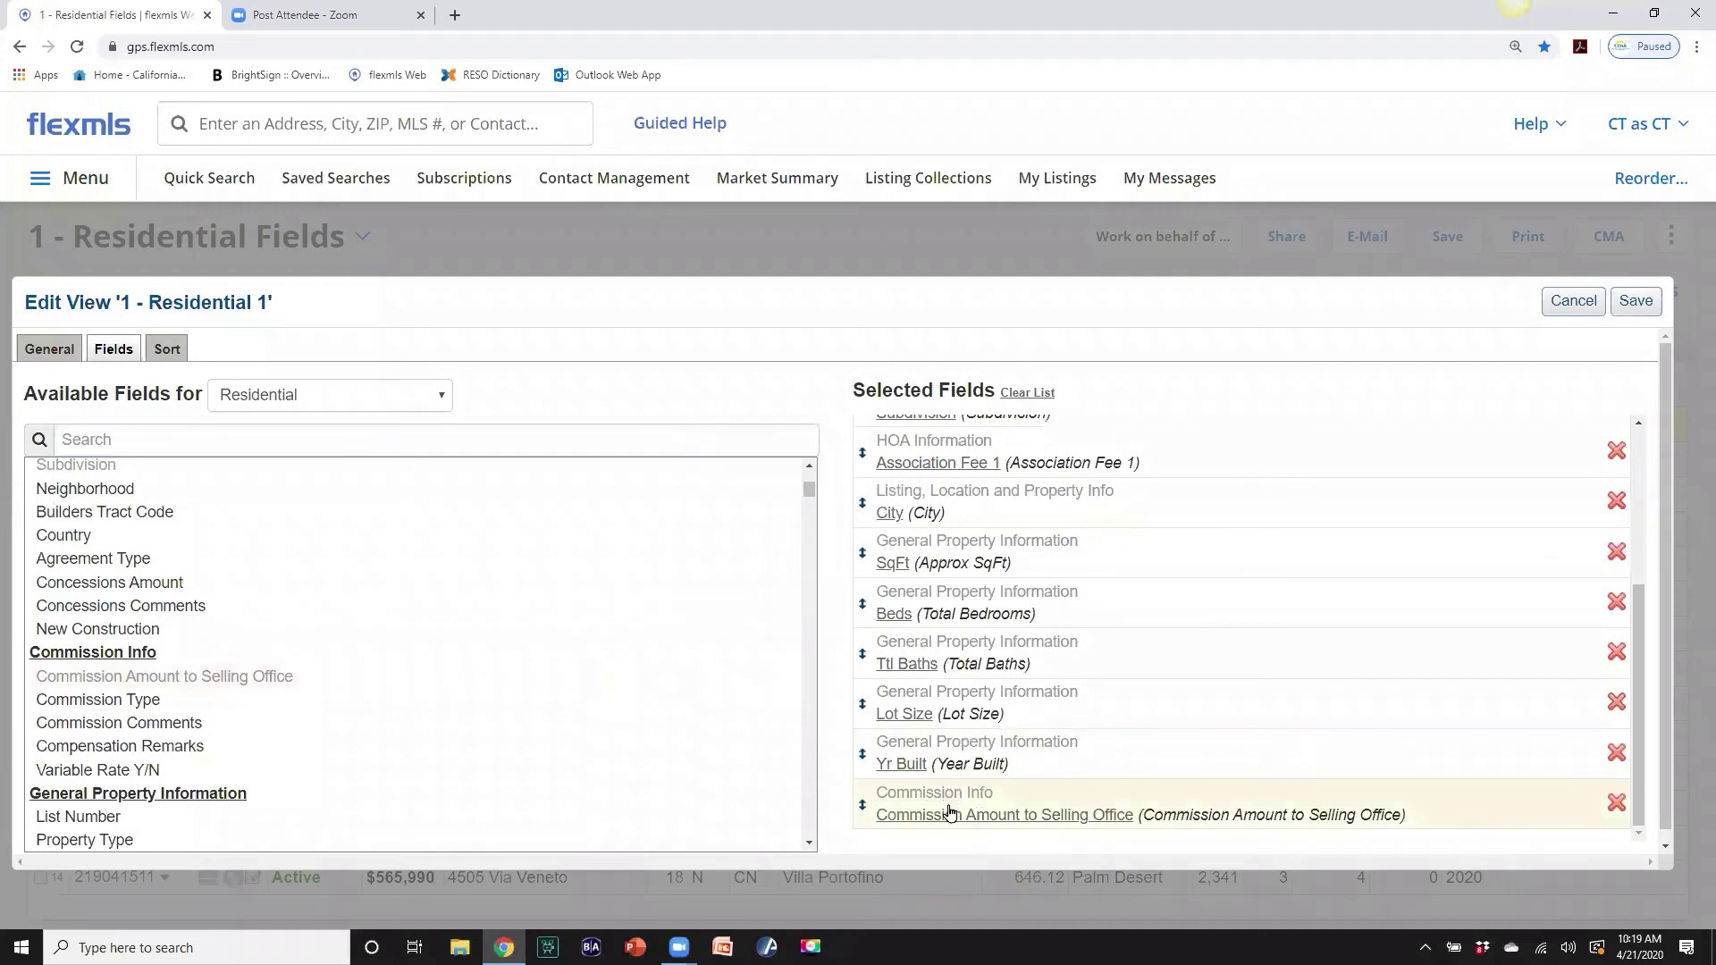
pyautogui.moveTo(934, 798); pyautogui.dragTo(937, 558)
pyautogui.click(1635, 301)
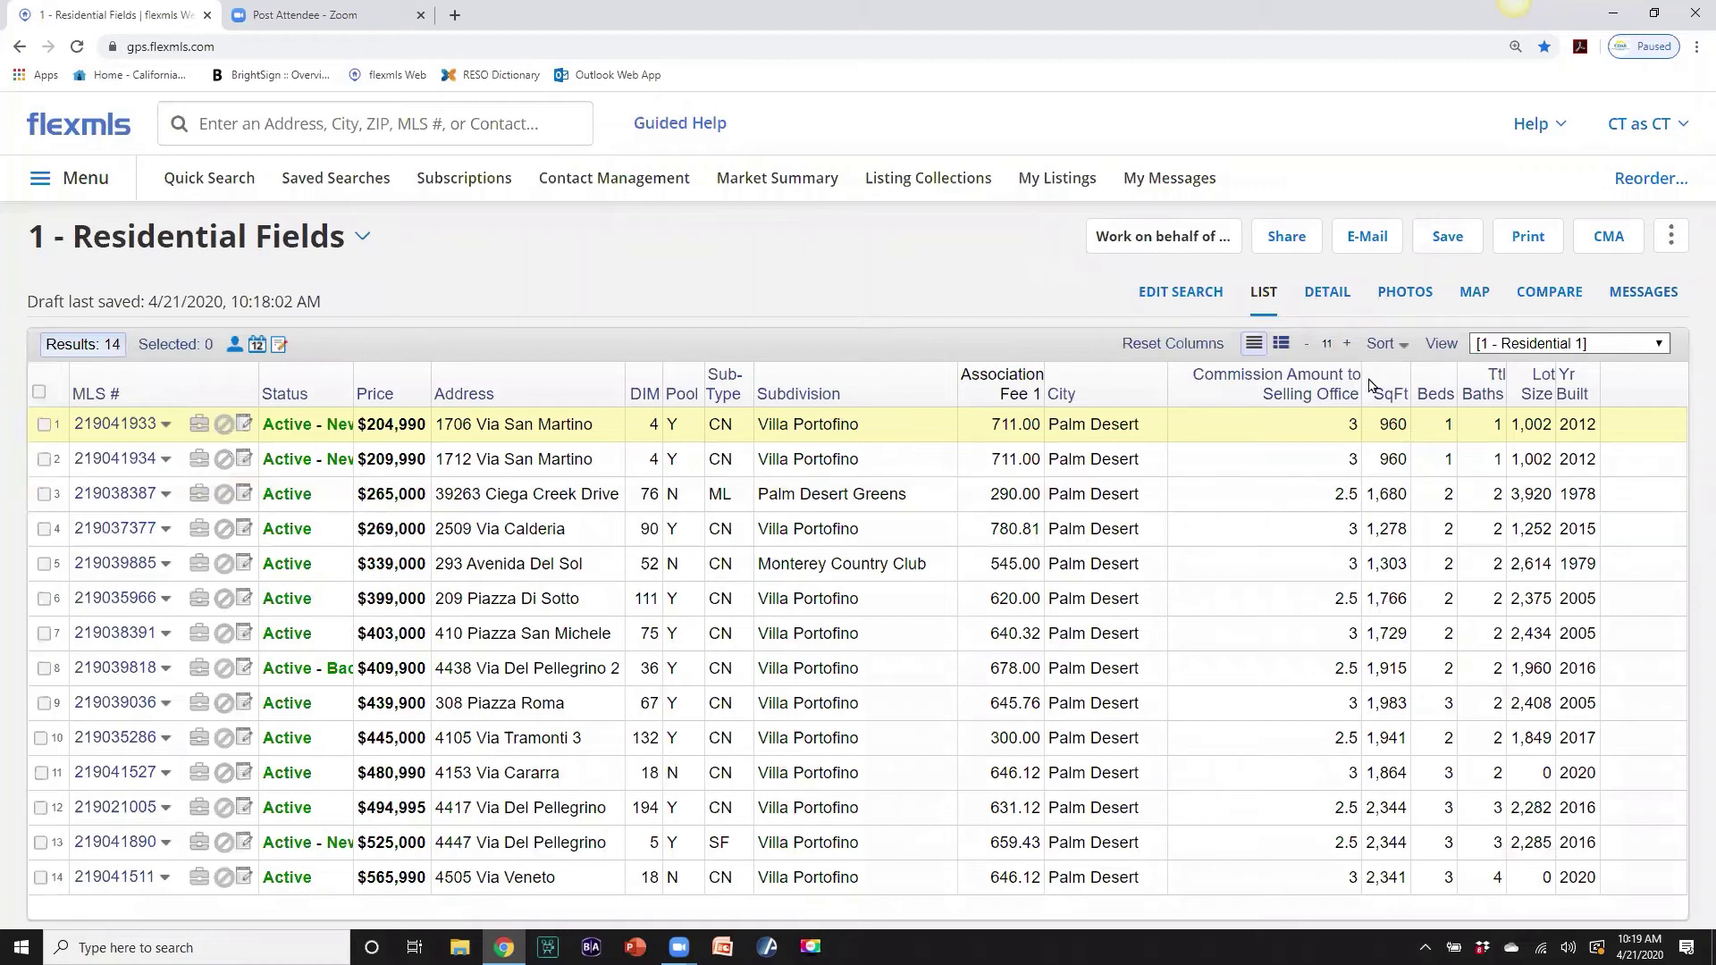
pyautogui.moveTo(1361, 379); pyautogui.dragTo(1256, 382)
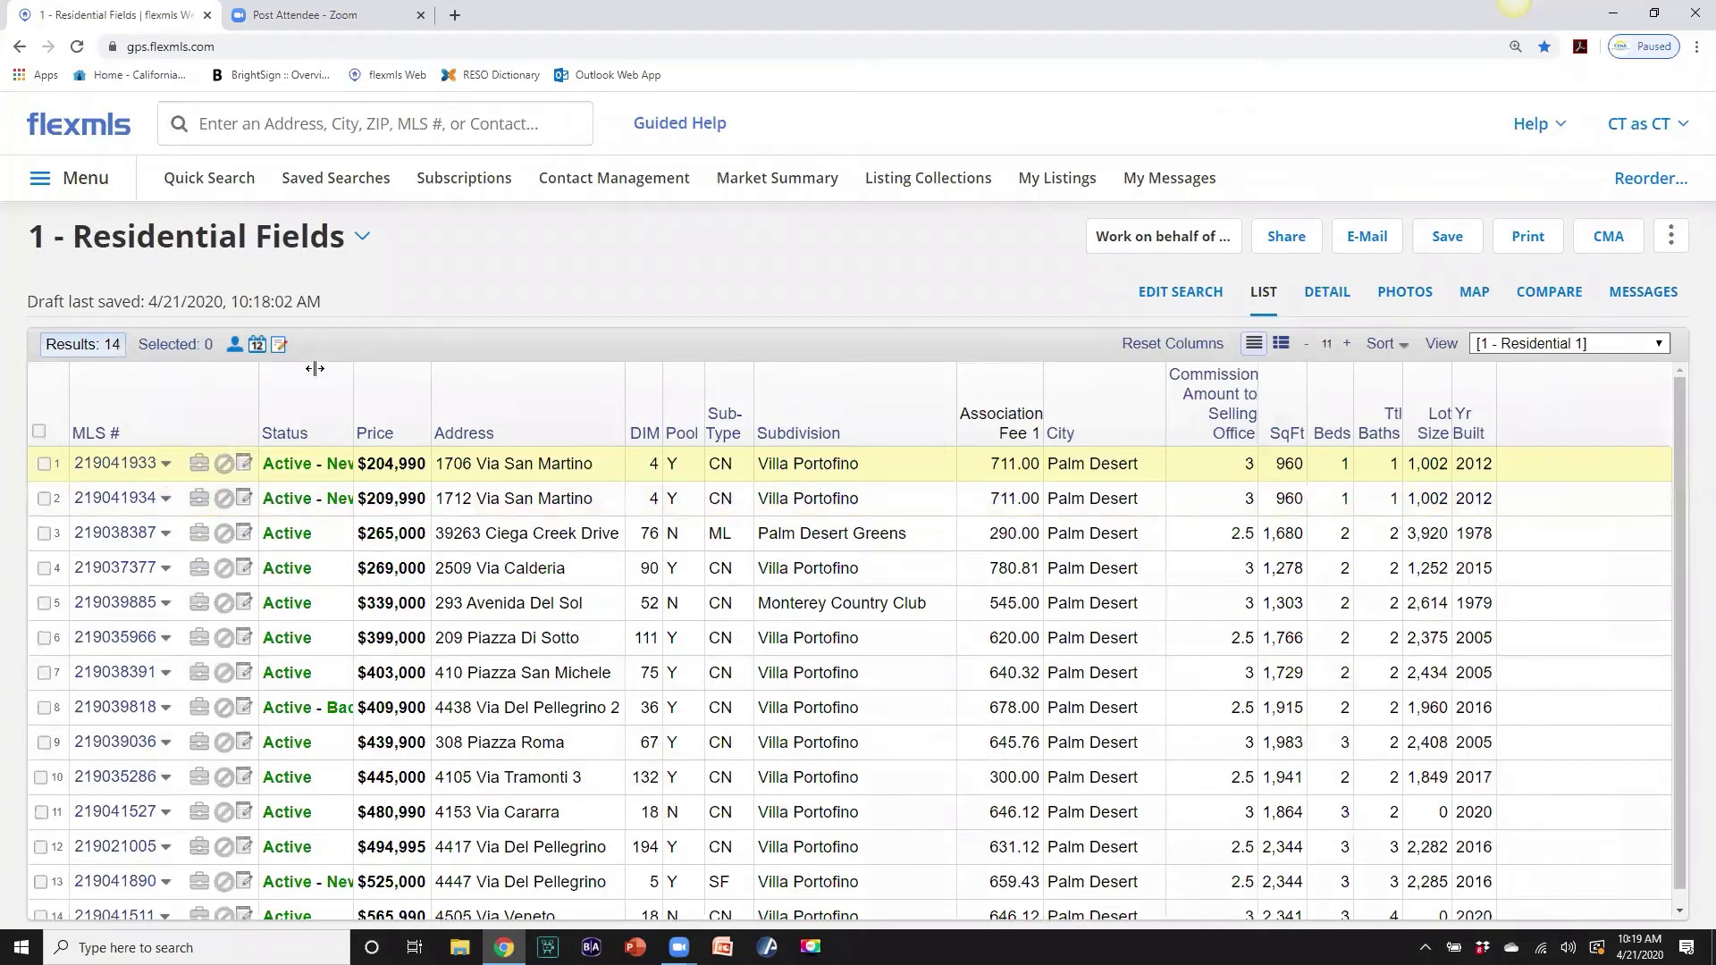
# Open the saved search IW CONDOS and display its listings with the 1 - Residential 1 view.
pyautogui.click(323, 184)
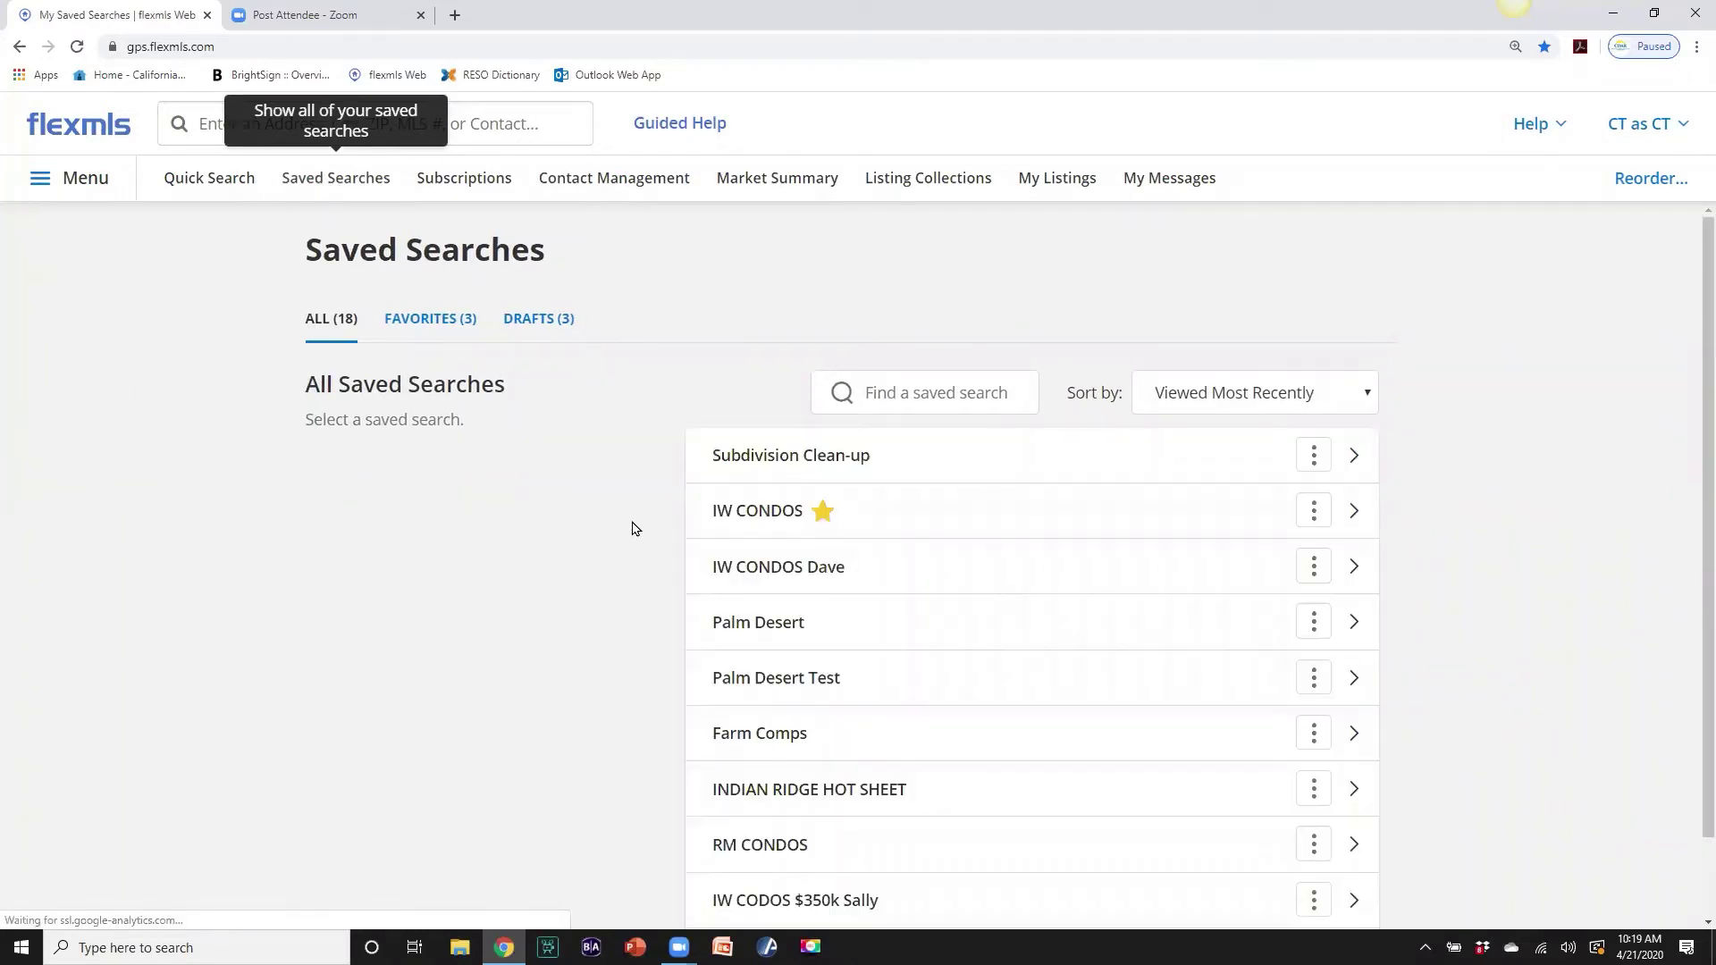
pyautogui.click(737, 514)
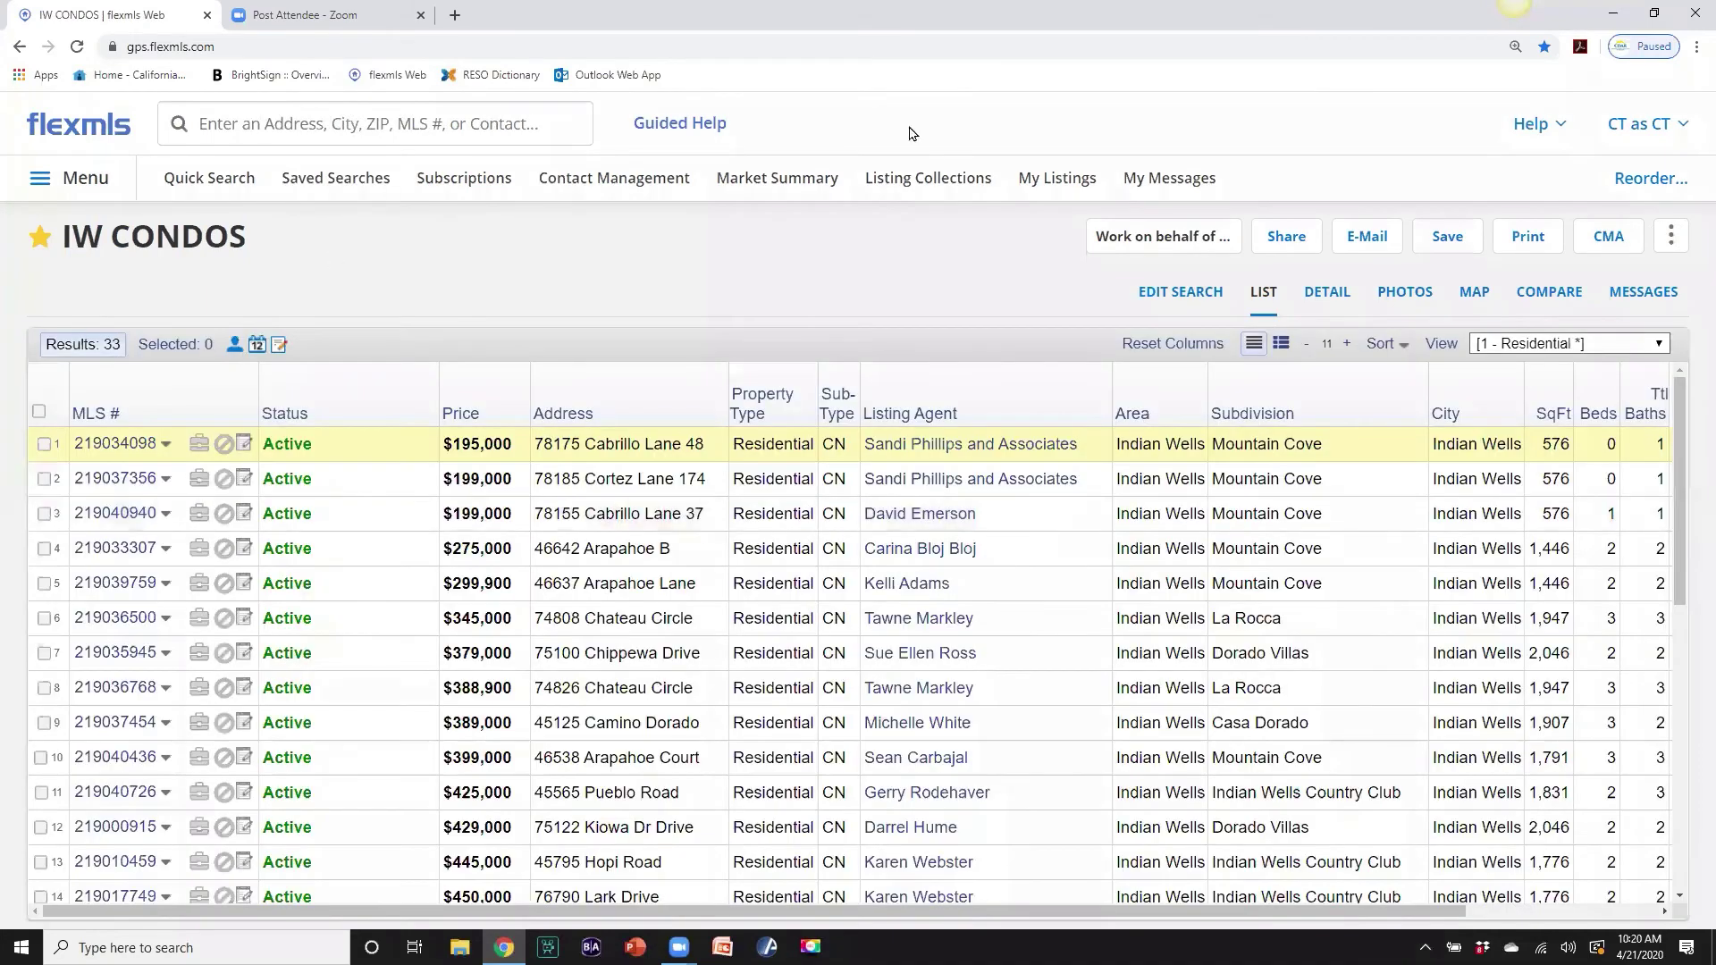
pyautogui.click(1263, 302)
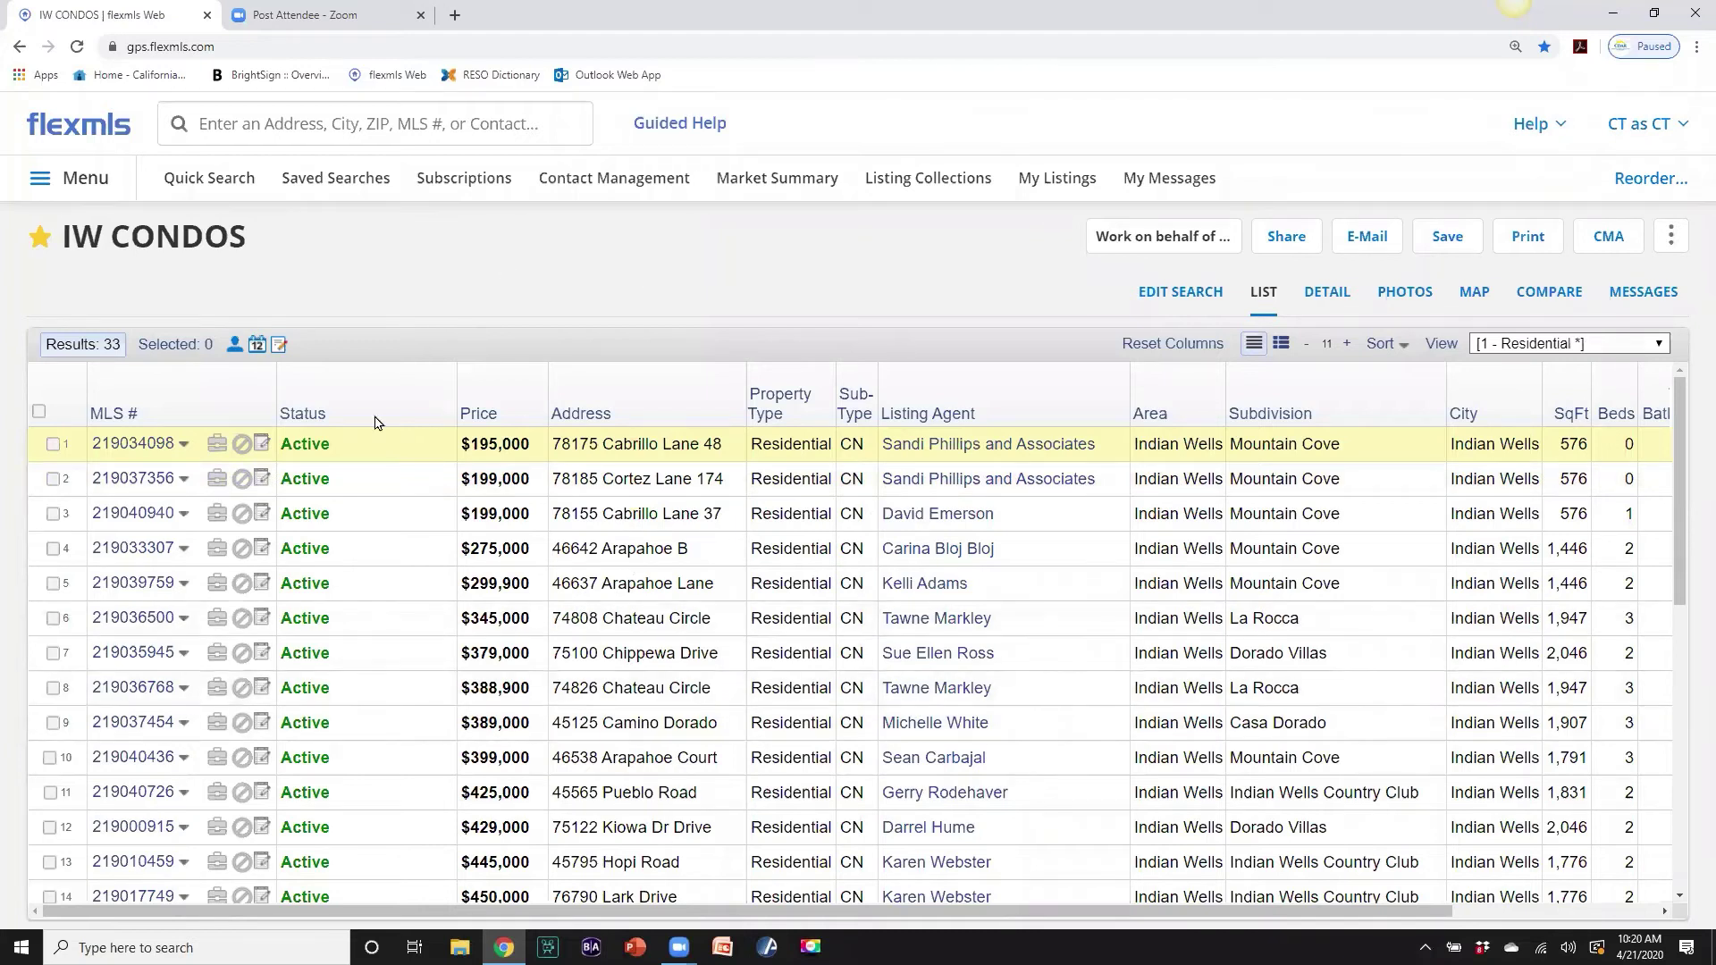
pyautogui.click(1660, 345)
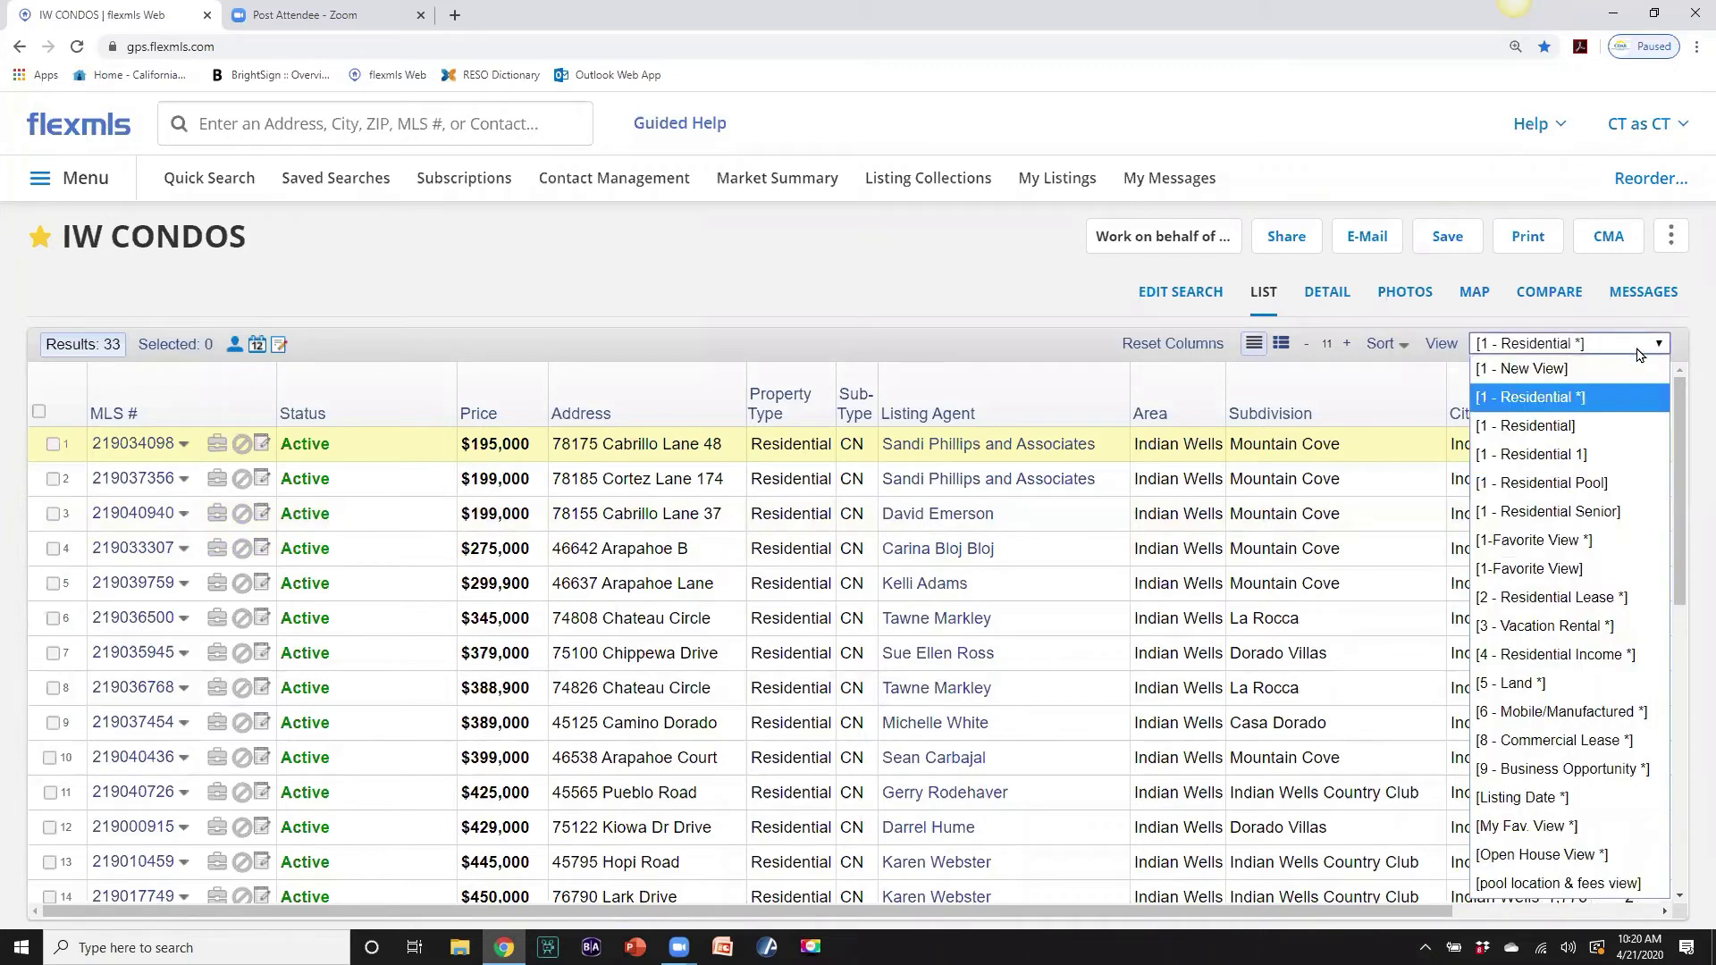
pyautogui.click(1519, 456)
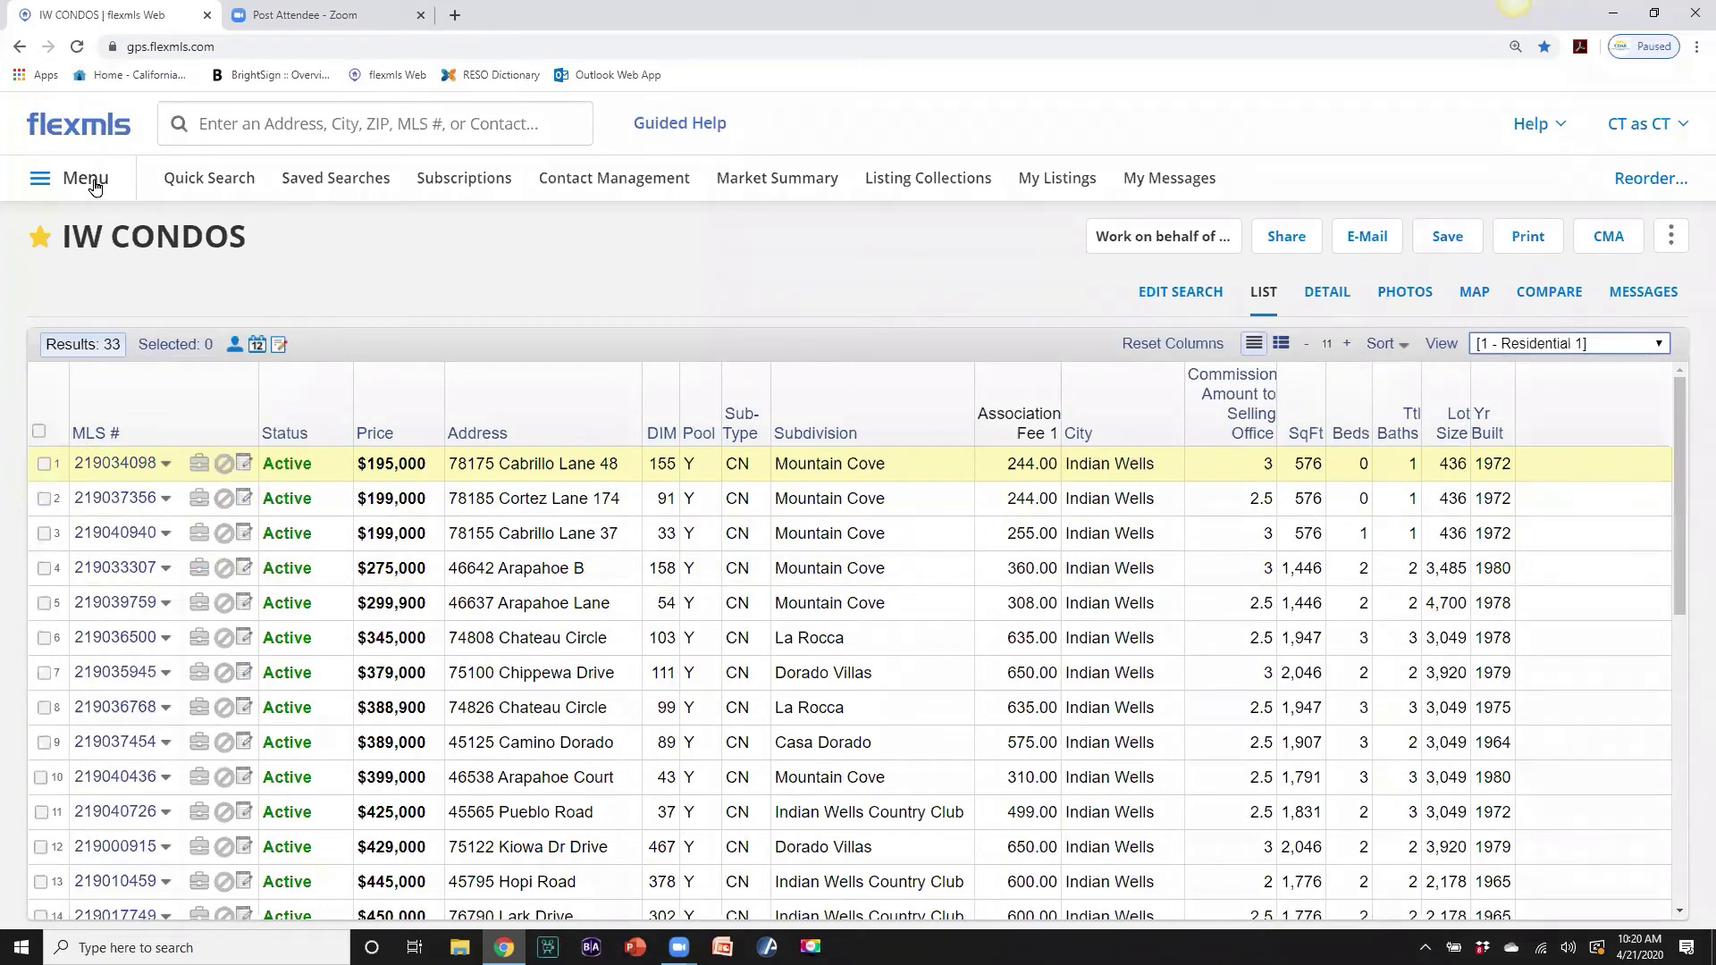
# Open the My Quick Searches preferences and check which view the 1 - Residential Fields template uses.
pyautogui.click(96, 185)
pyautogui.scroll(-3, 485, 585)
pyautogui.scroll(-4, 482, 588)
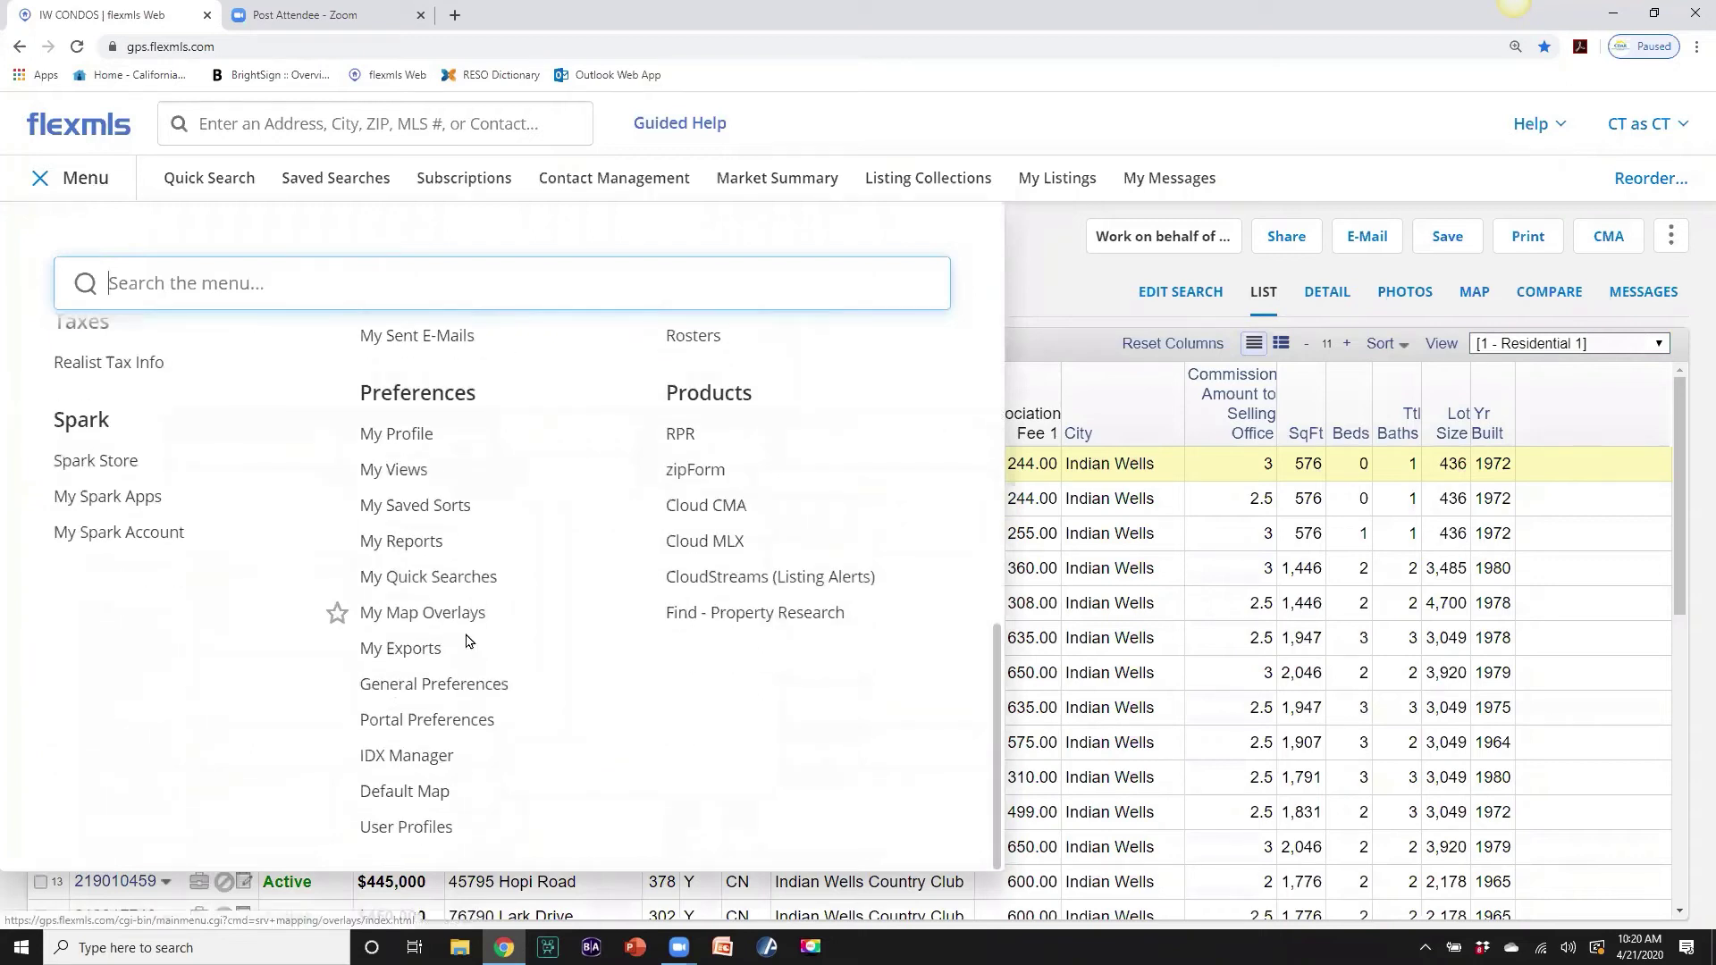
pyautogui.click(432, 578)
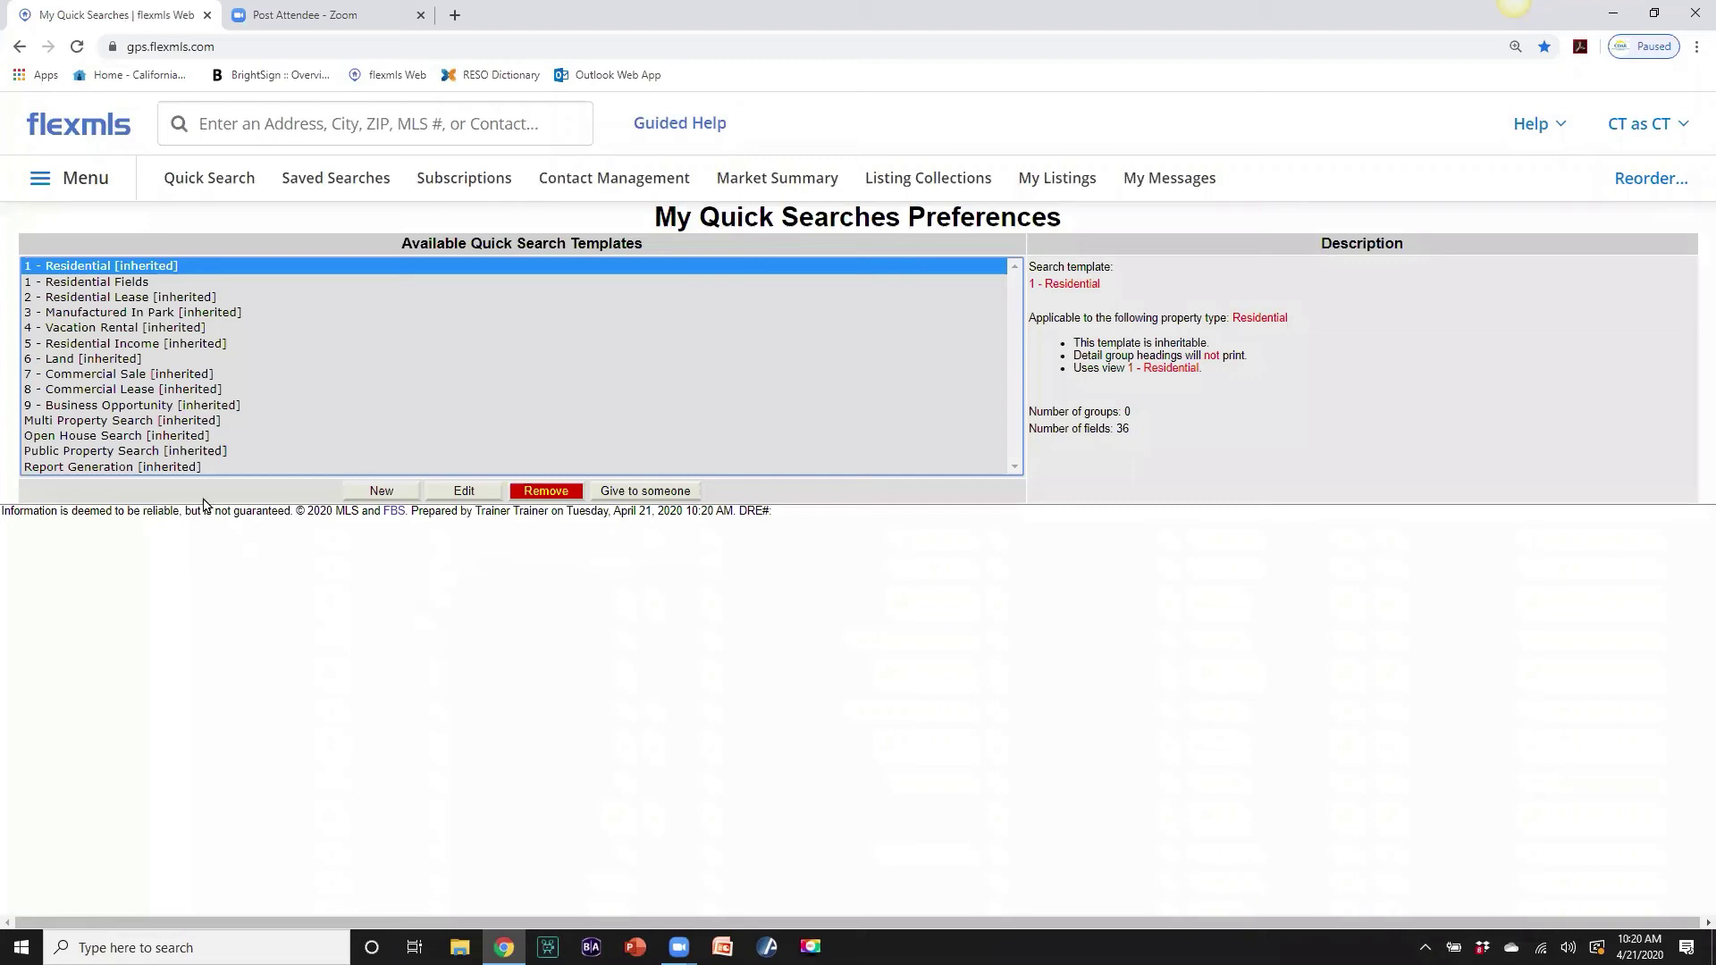
pyautogui.click(106, 285)
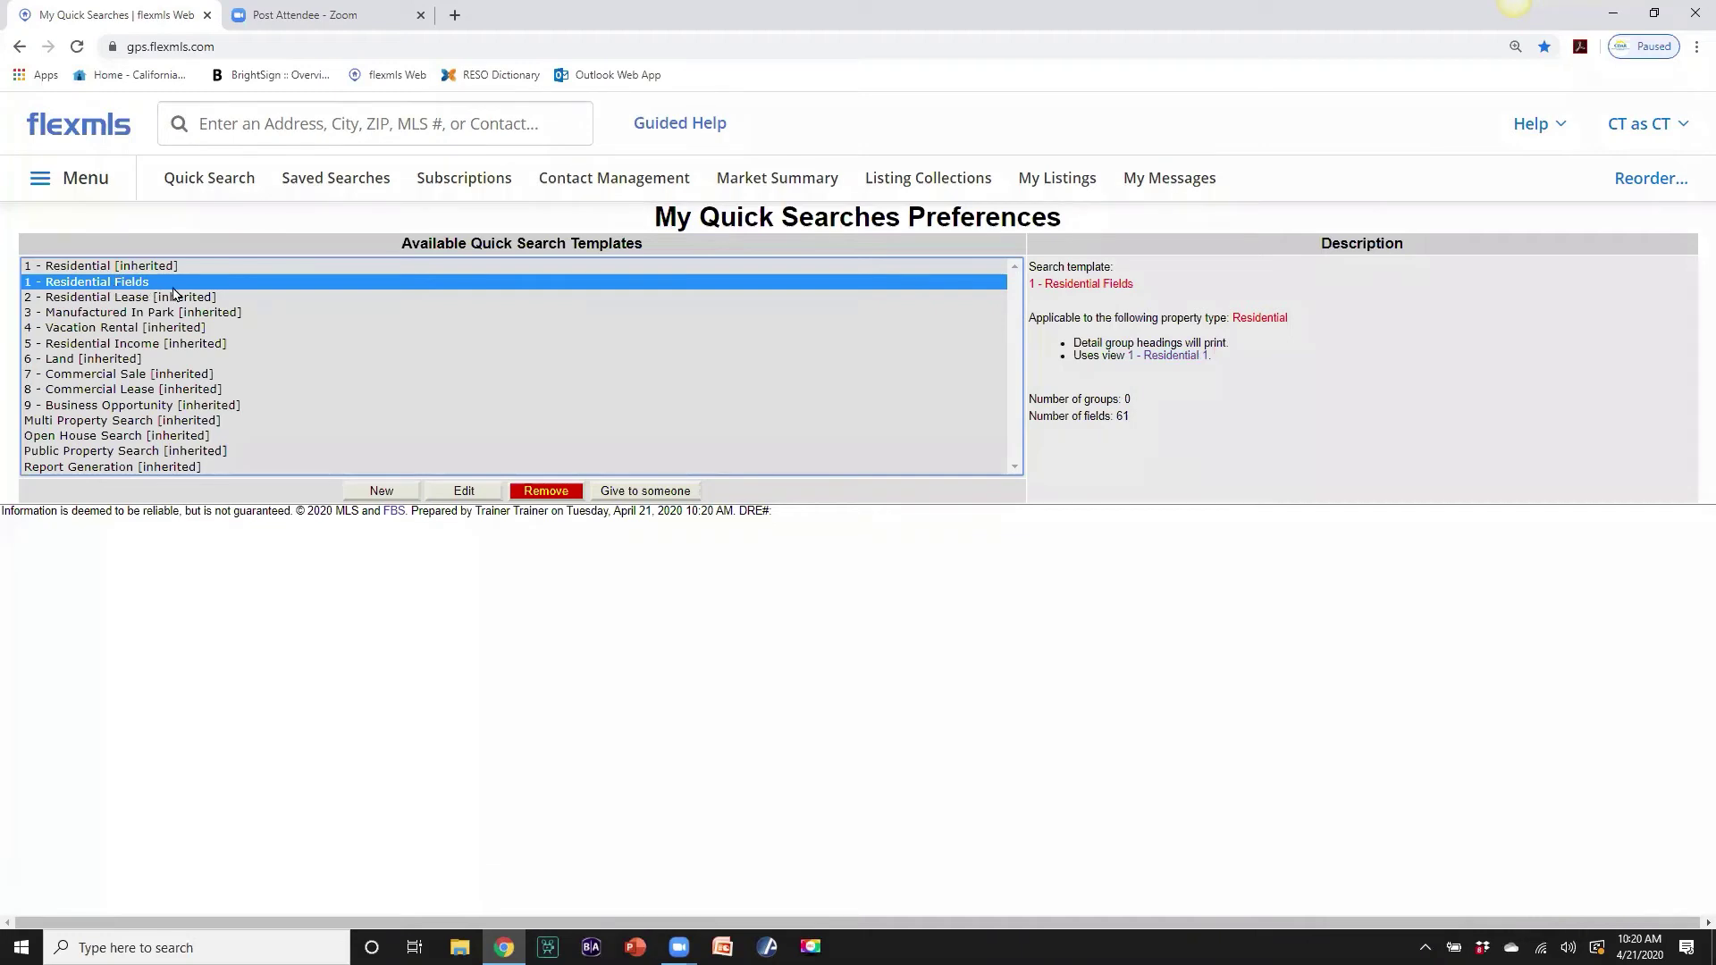
# Edit the inherited 1 - Residential template to use 1 - Residential 1 as its default view, and save it.
pyautogui.click(75, 268)
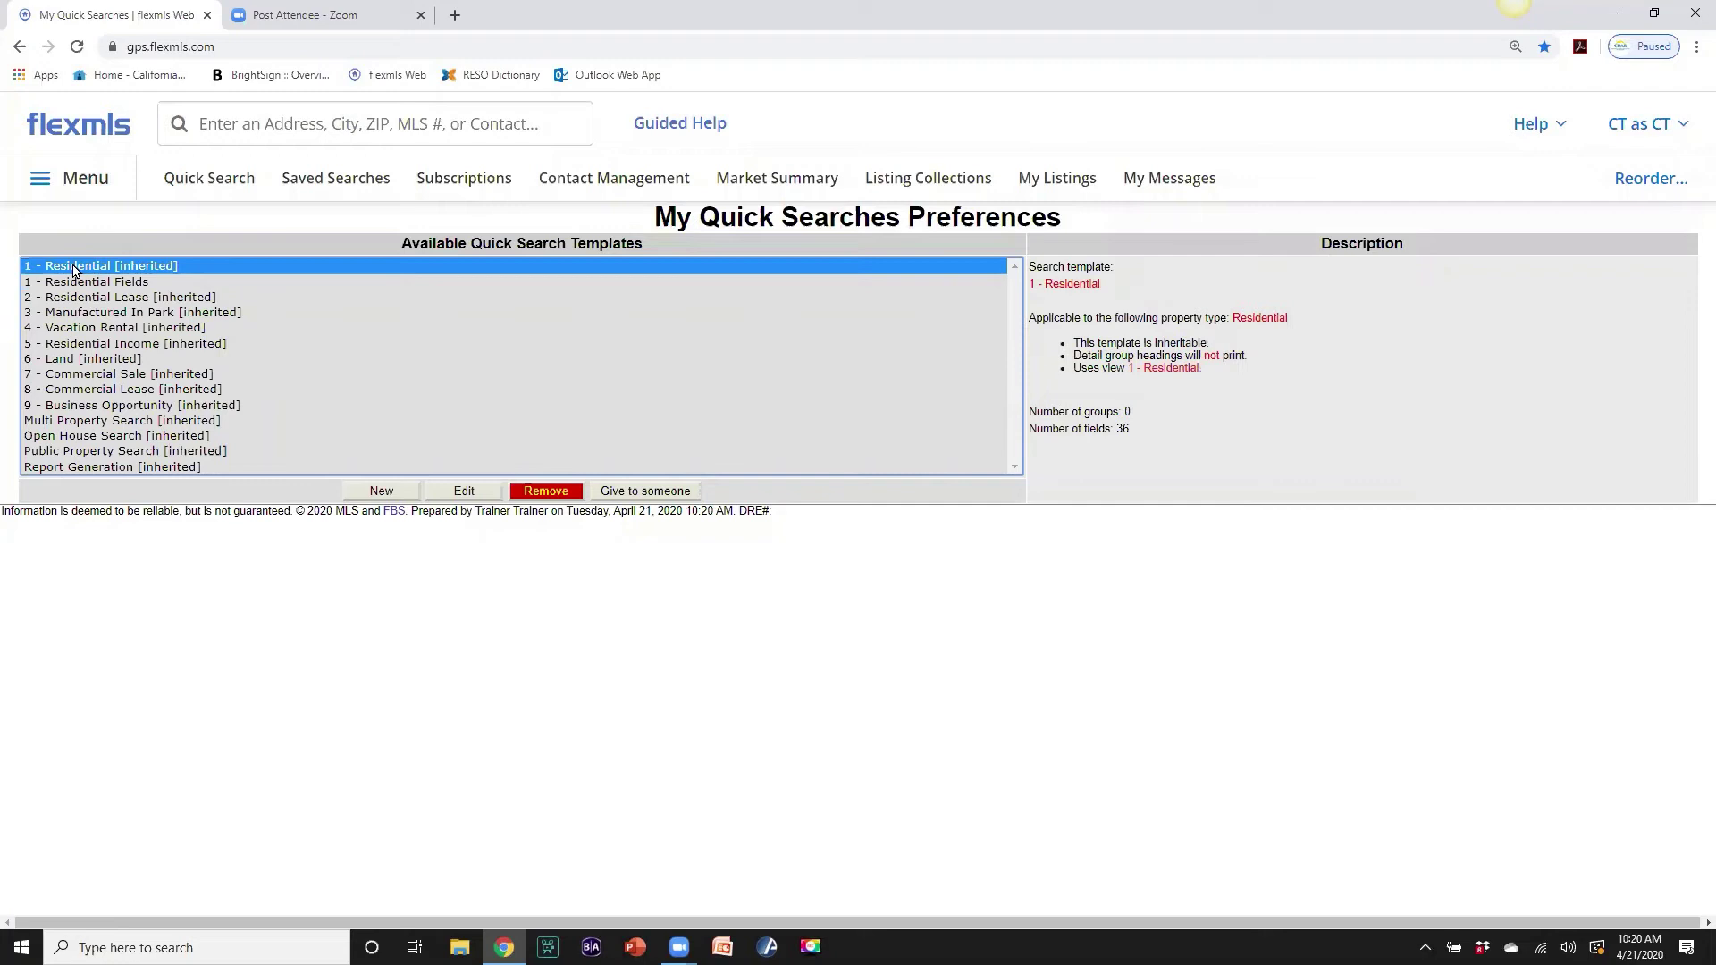
pyautogui.click(462, 490)
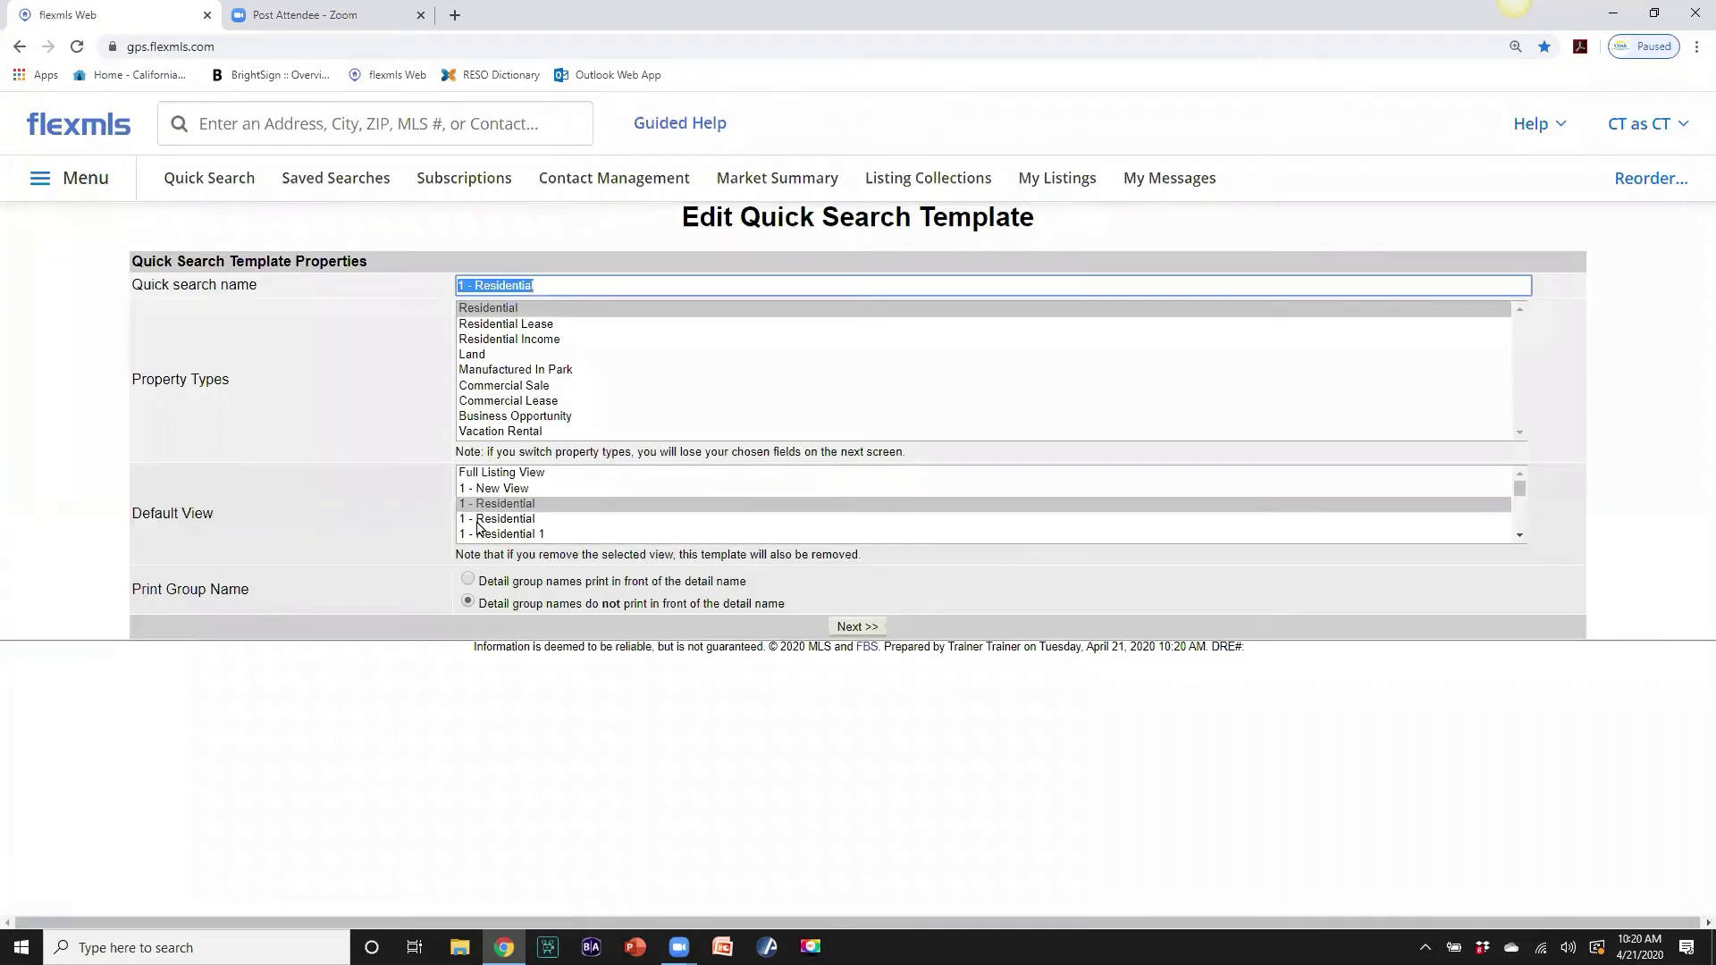
pyautogui.click(491, 535)
pyautogui.click(857, 626)
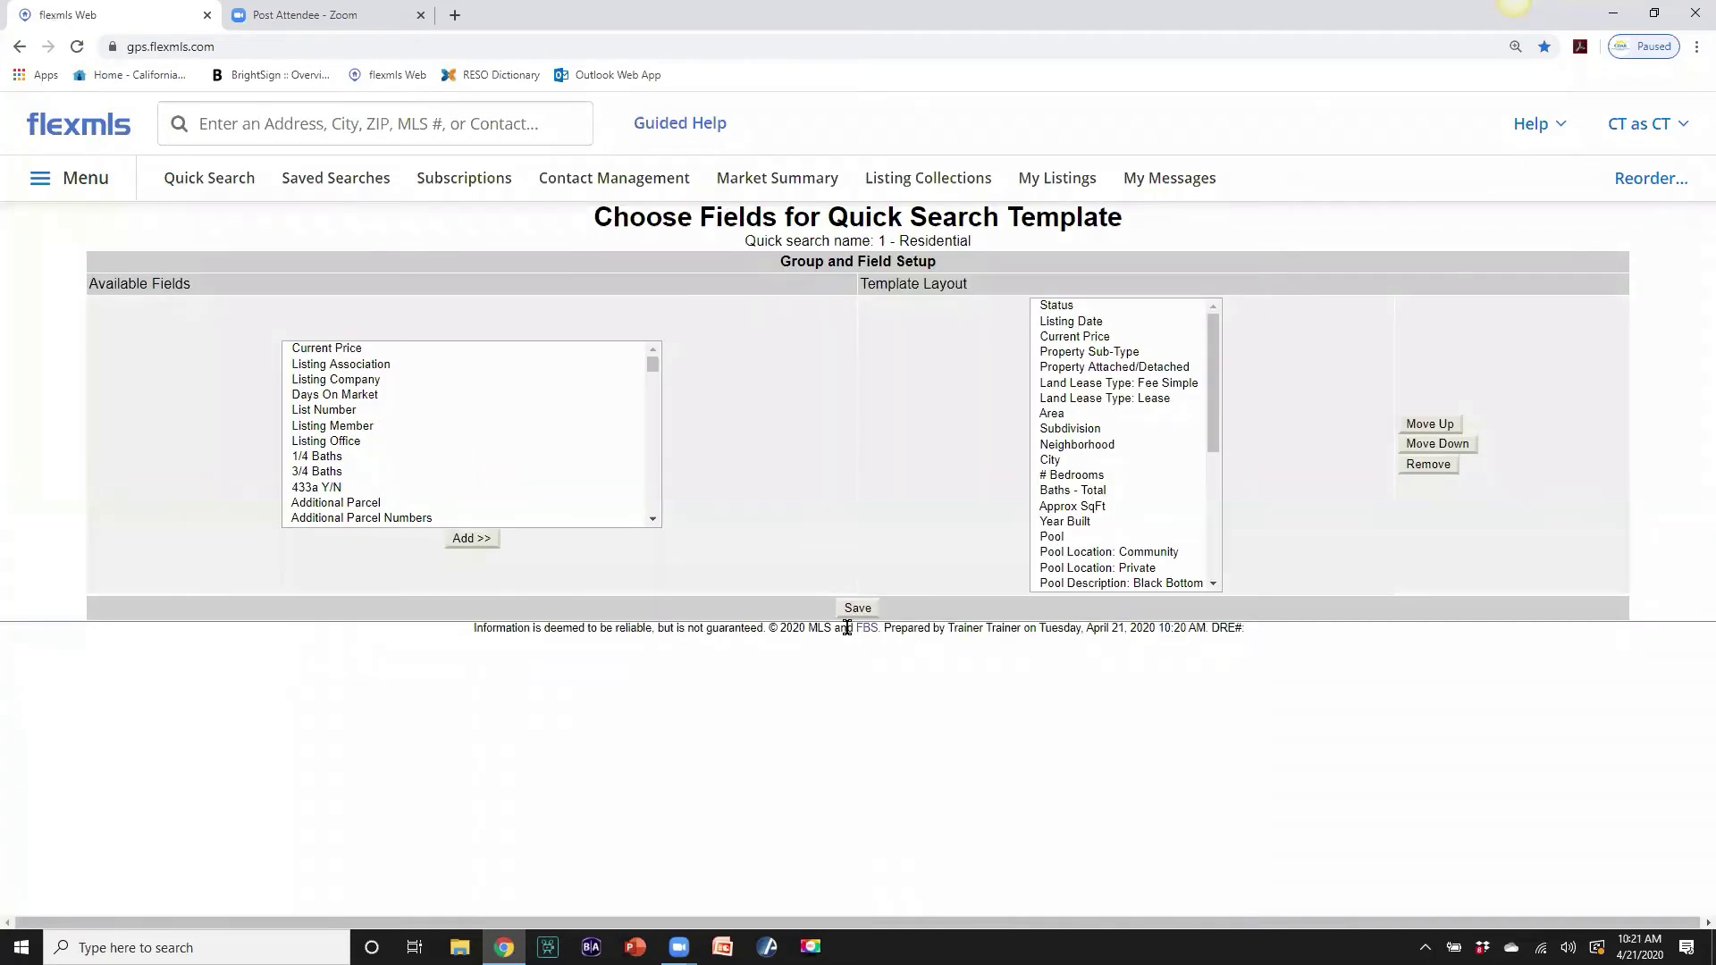
pyautogui.click(858, 609)
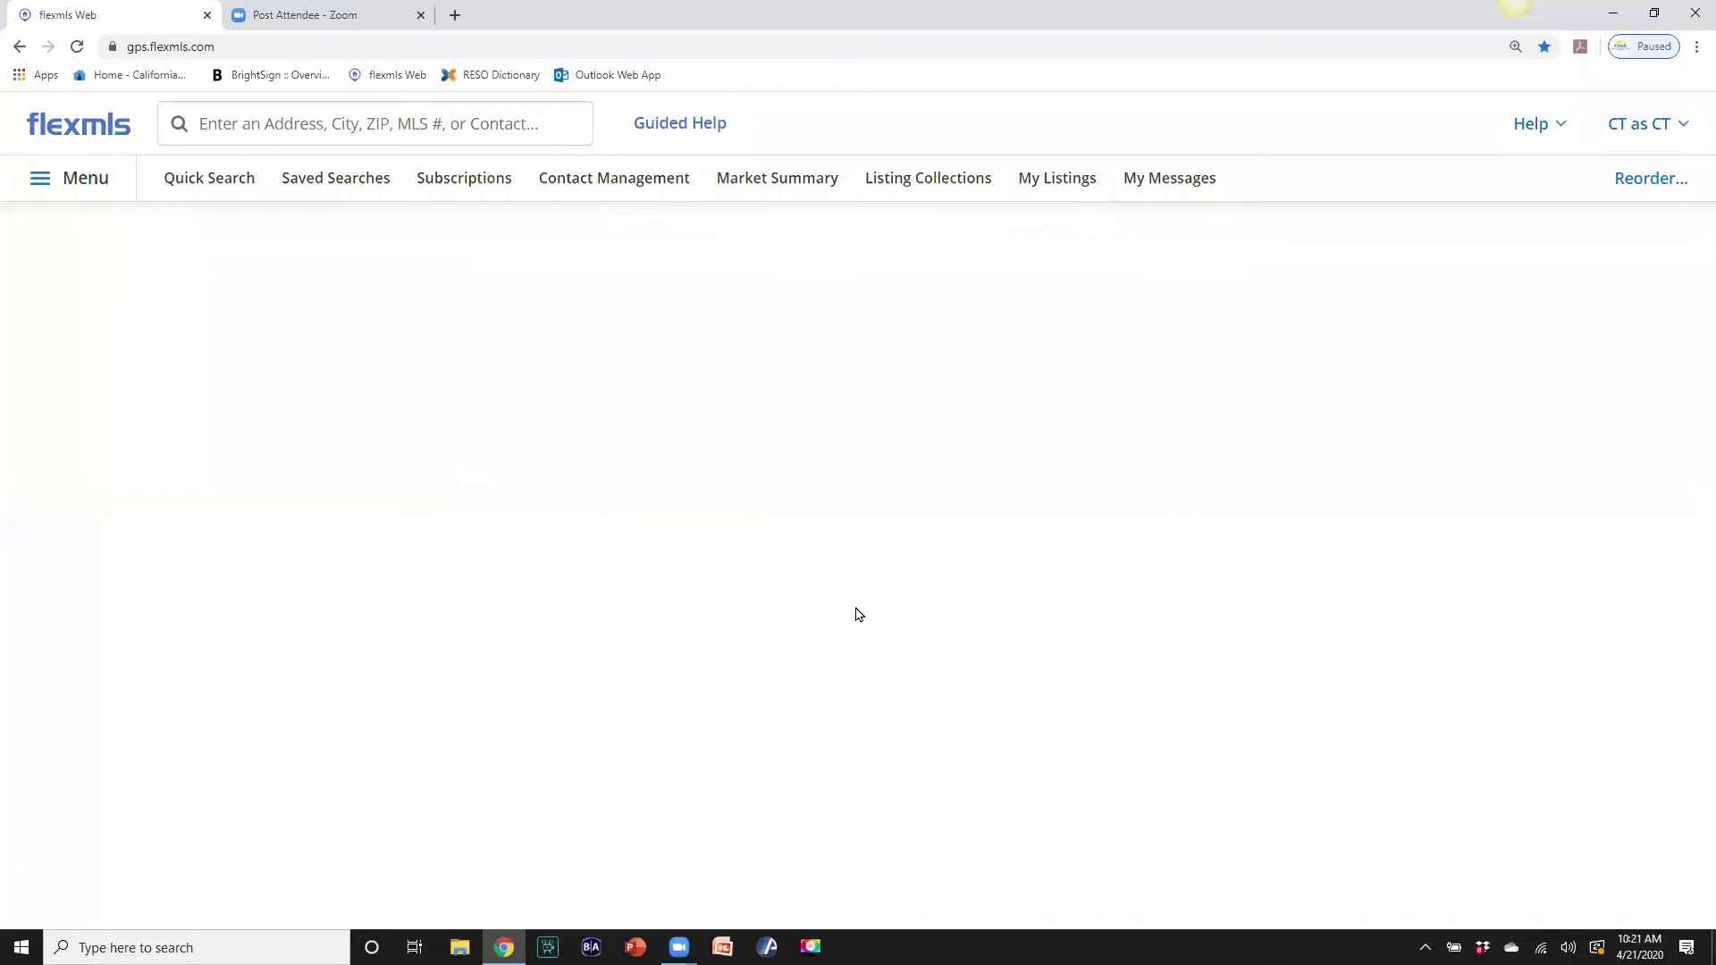
# Start a quick search with the first 1 - Residential template and check which view its listing results use.
pyautogui.click(219, 183)
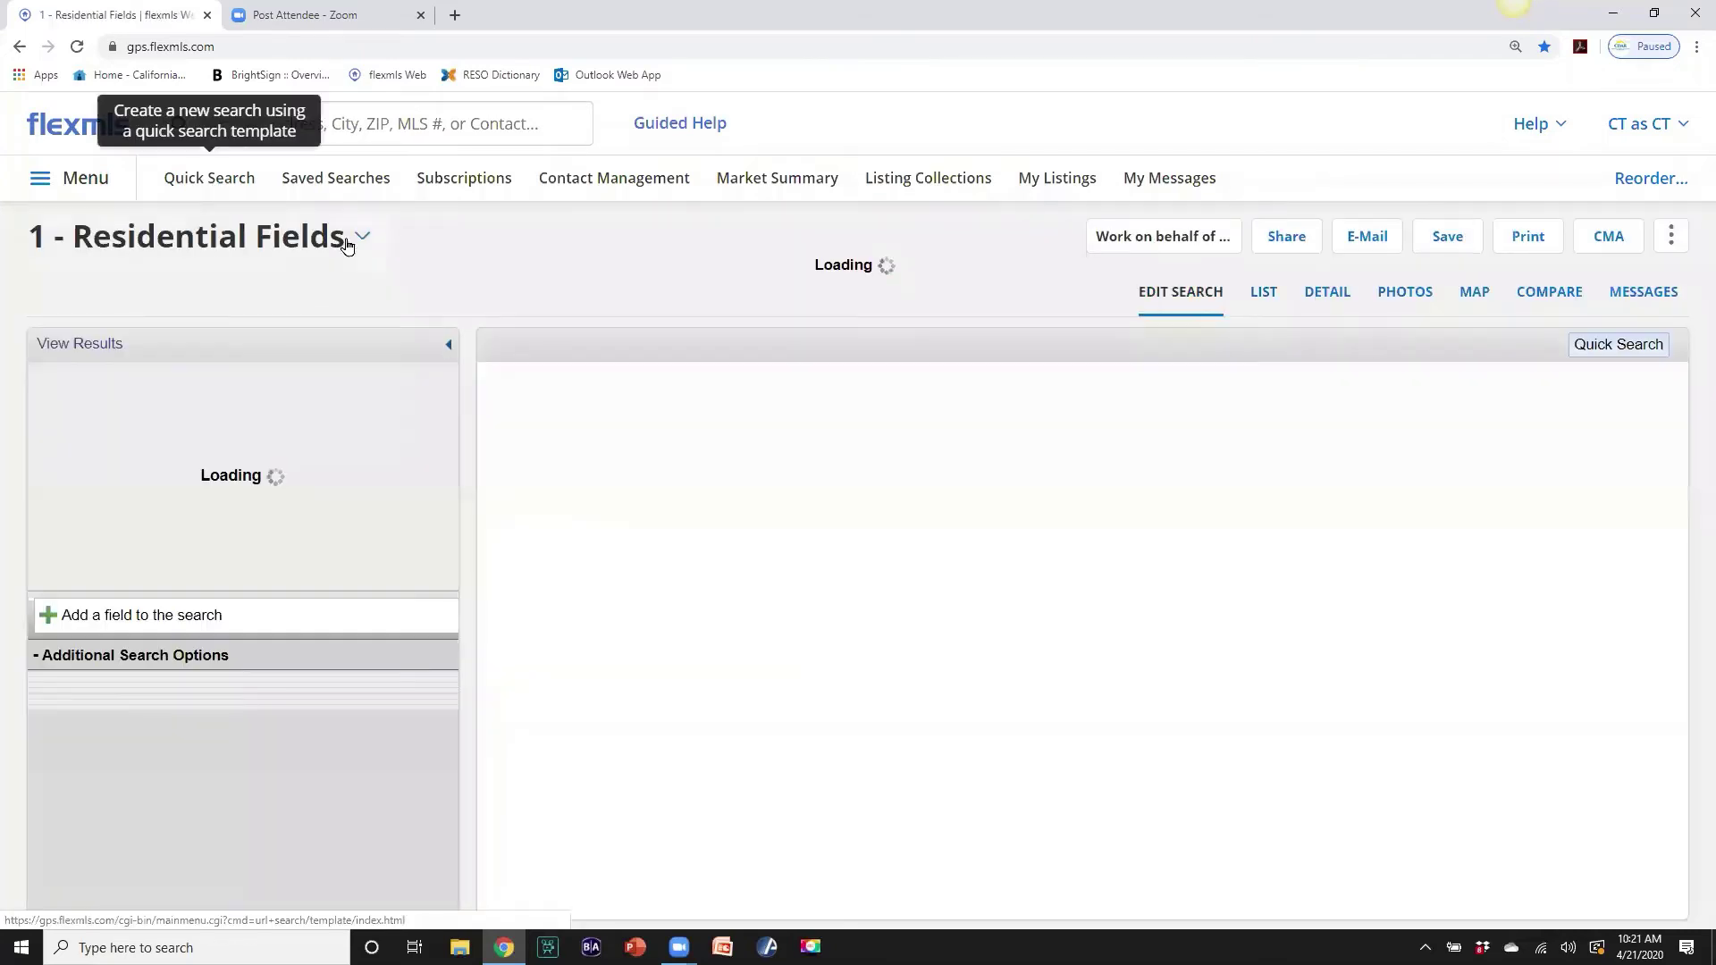
pyautogui.click(178, 279)
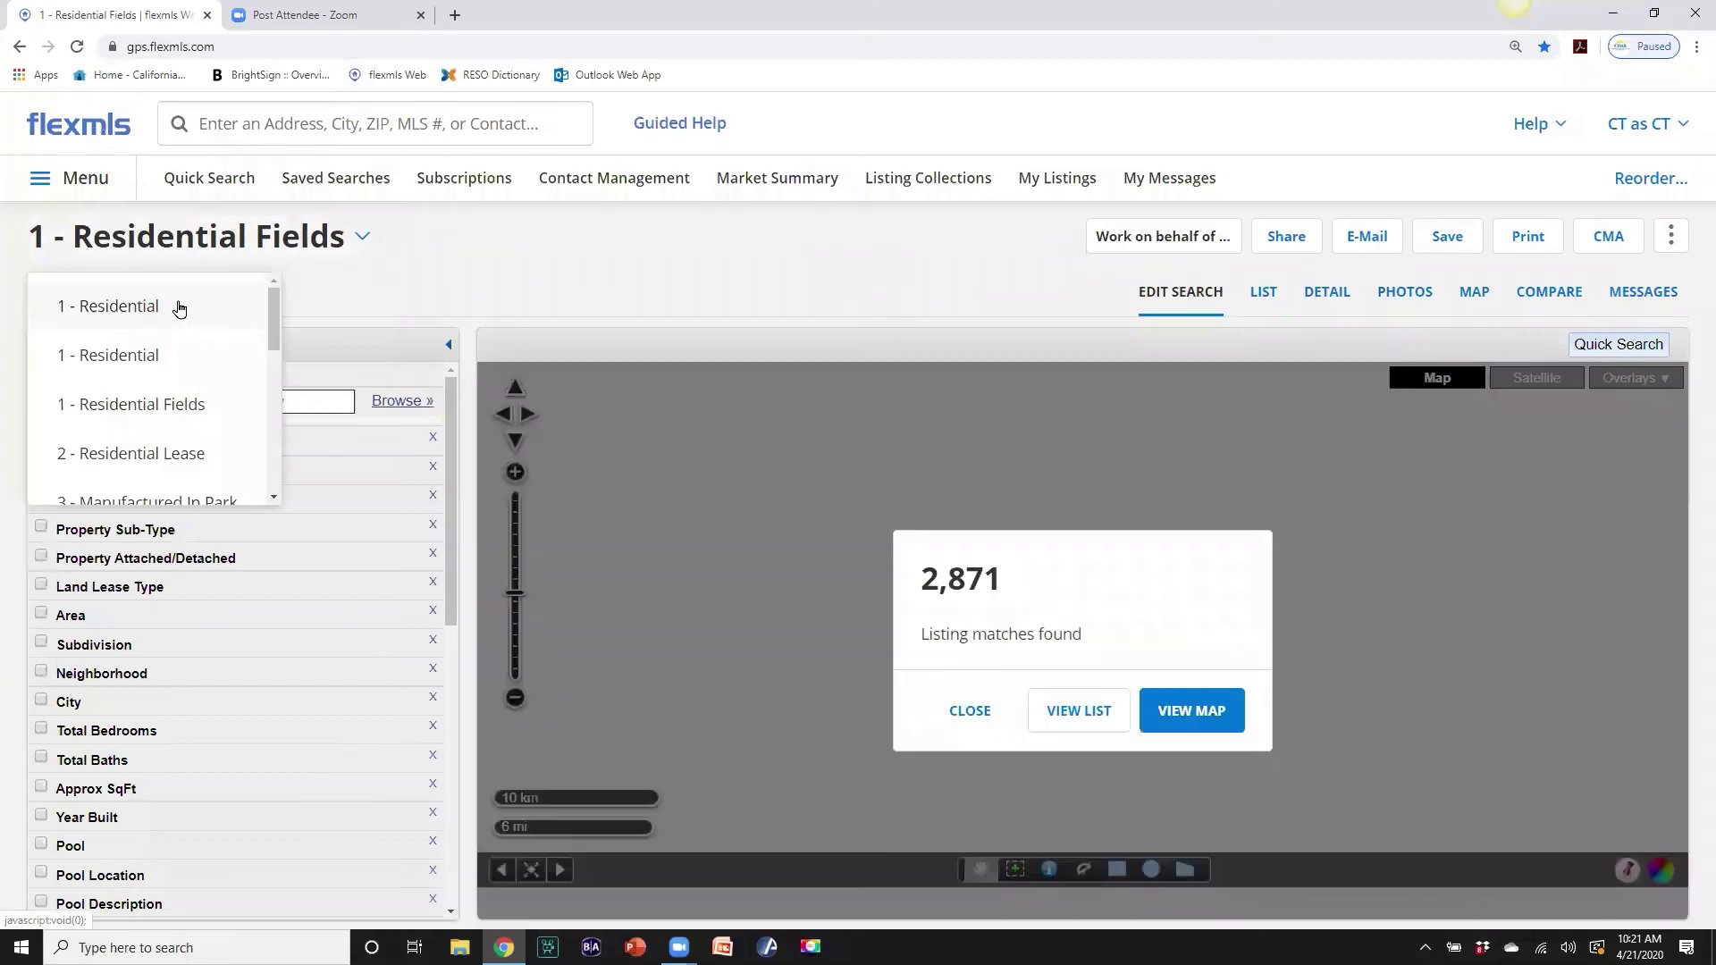
pyautogui.click(178, 306)
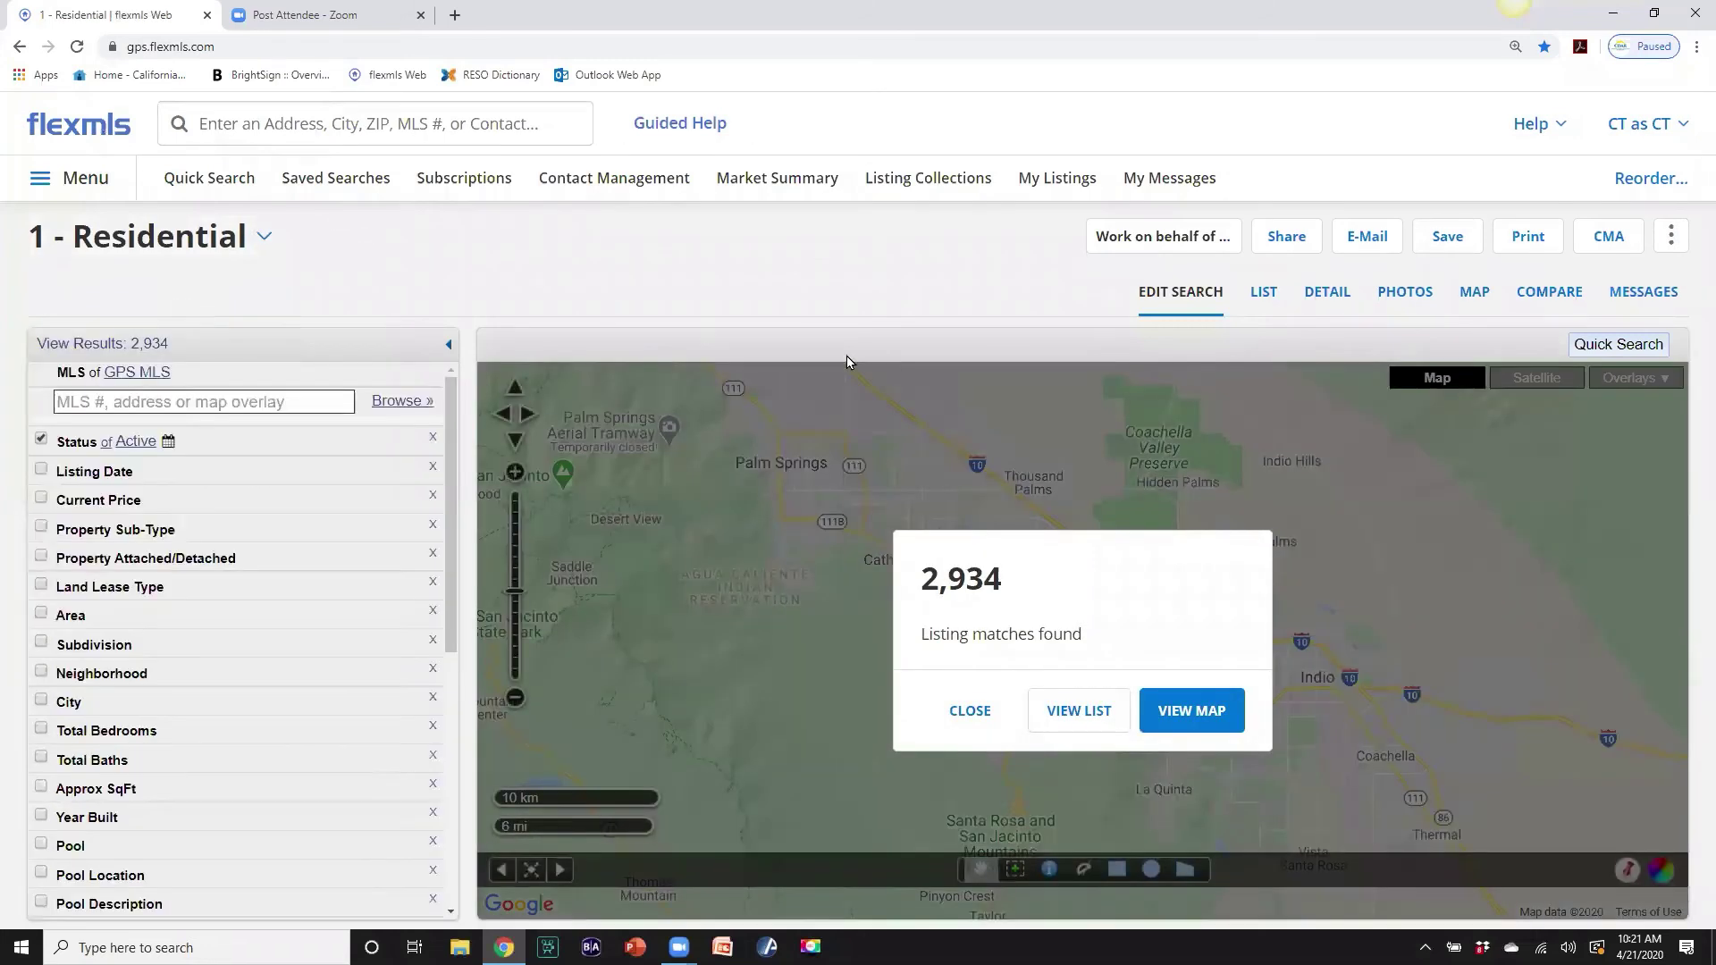
pyautogui.click(1266, 295)
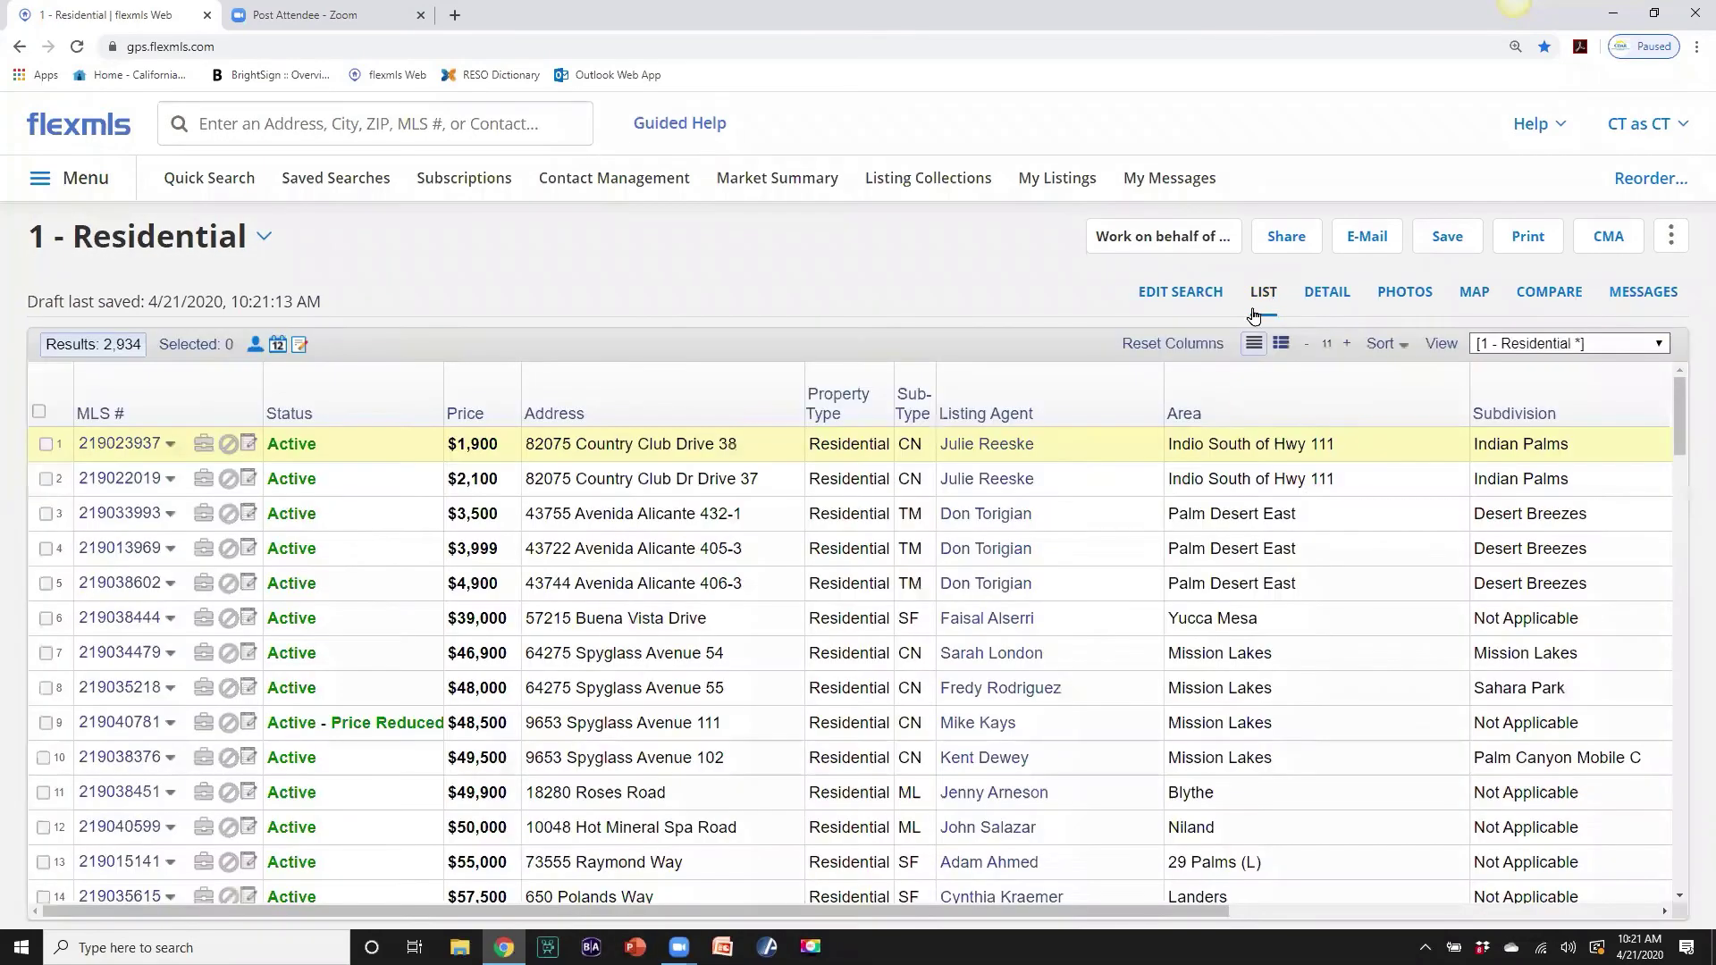
pyautogui.click(1658, 346)
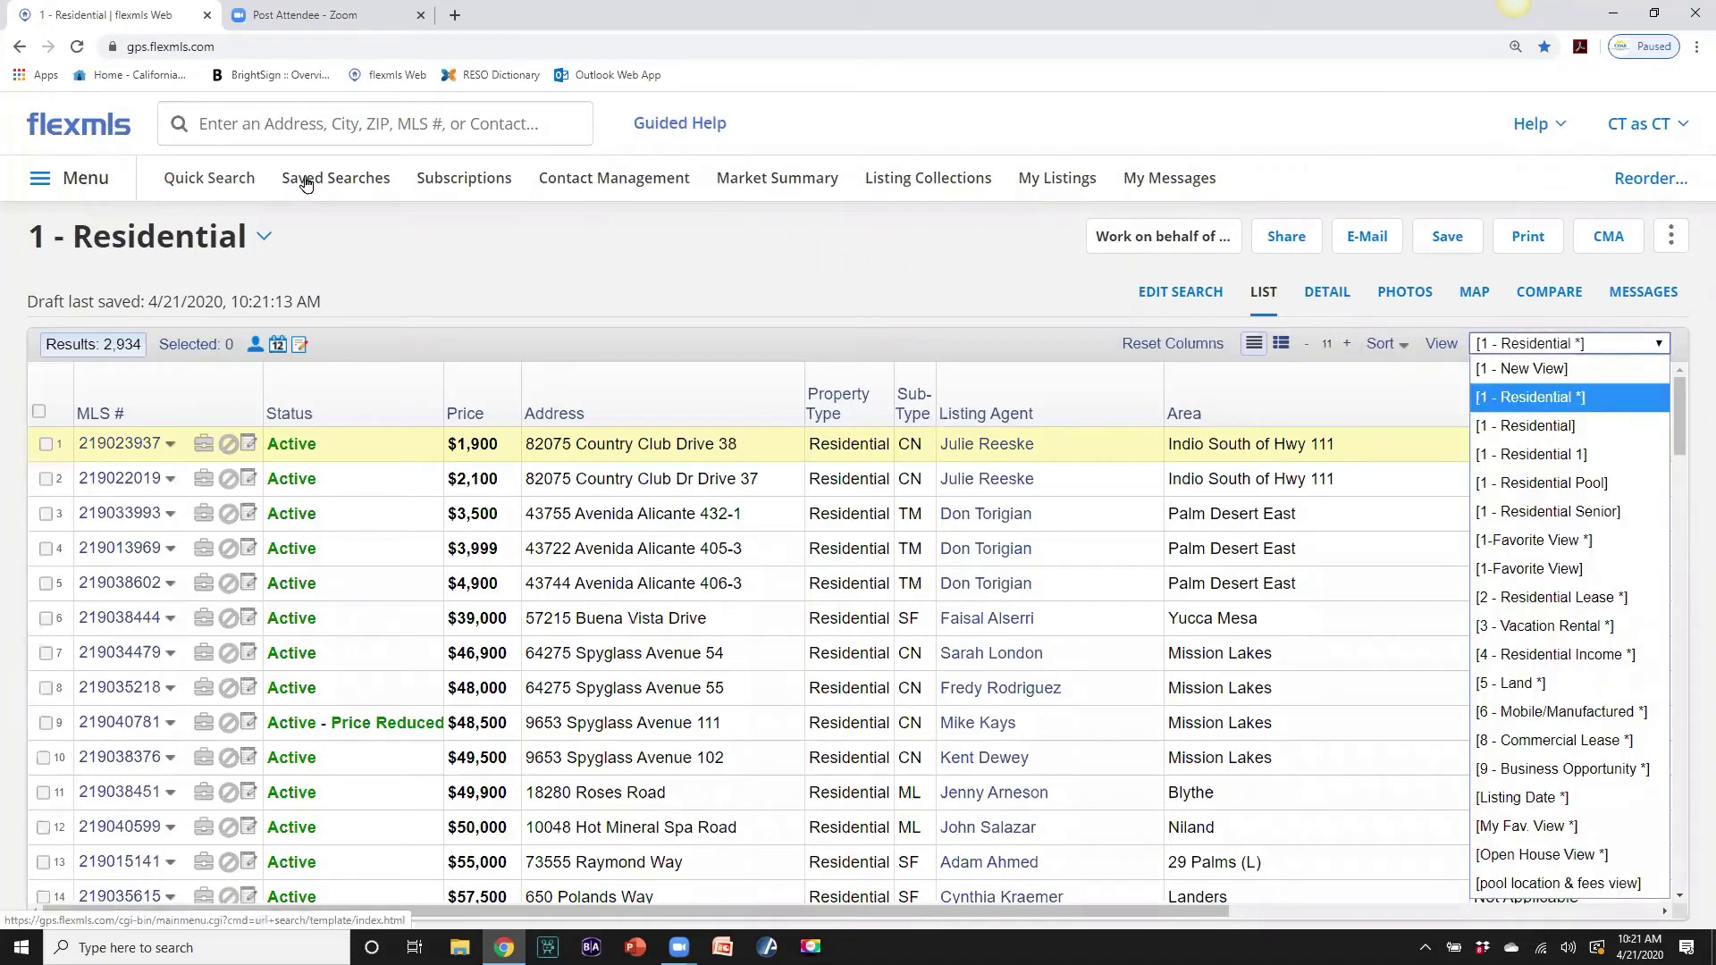
# Start a new 1 - Residential quick search and add the Senior Community field to it.
pyautogui.click(209, 178)
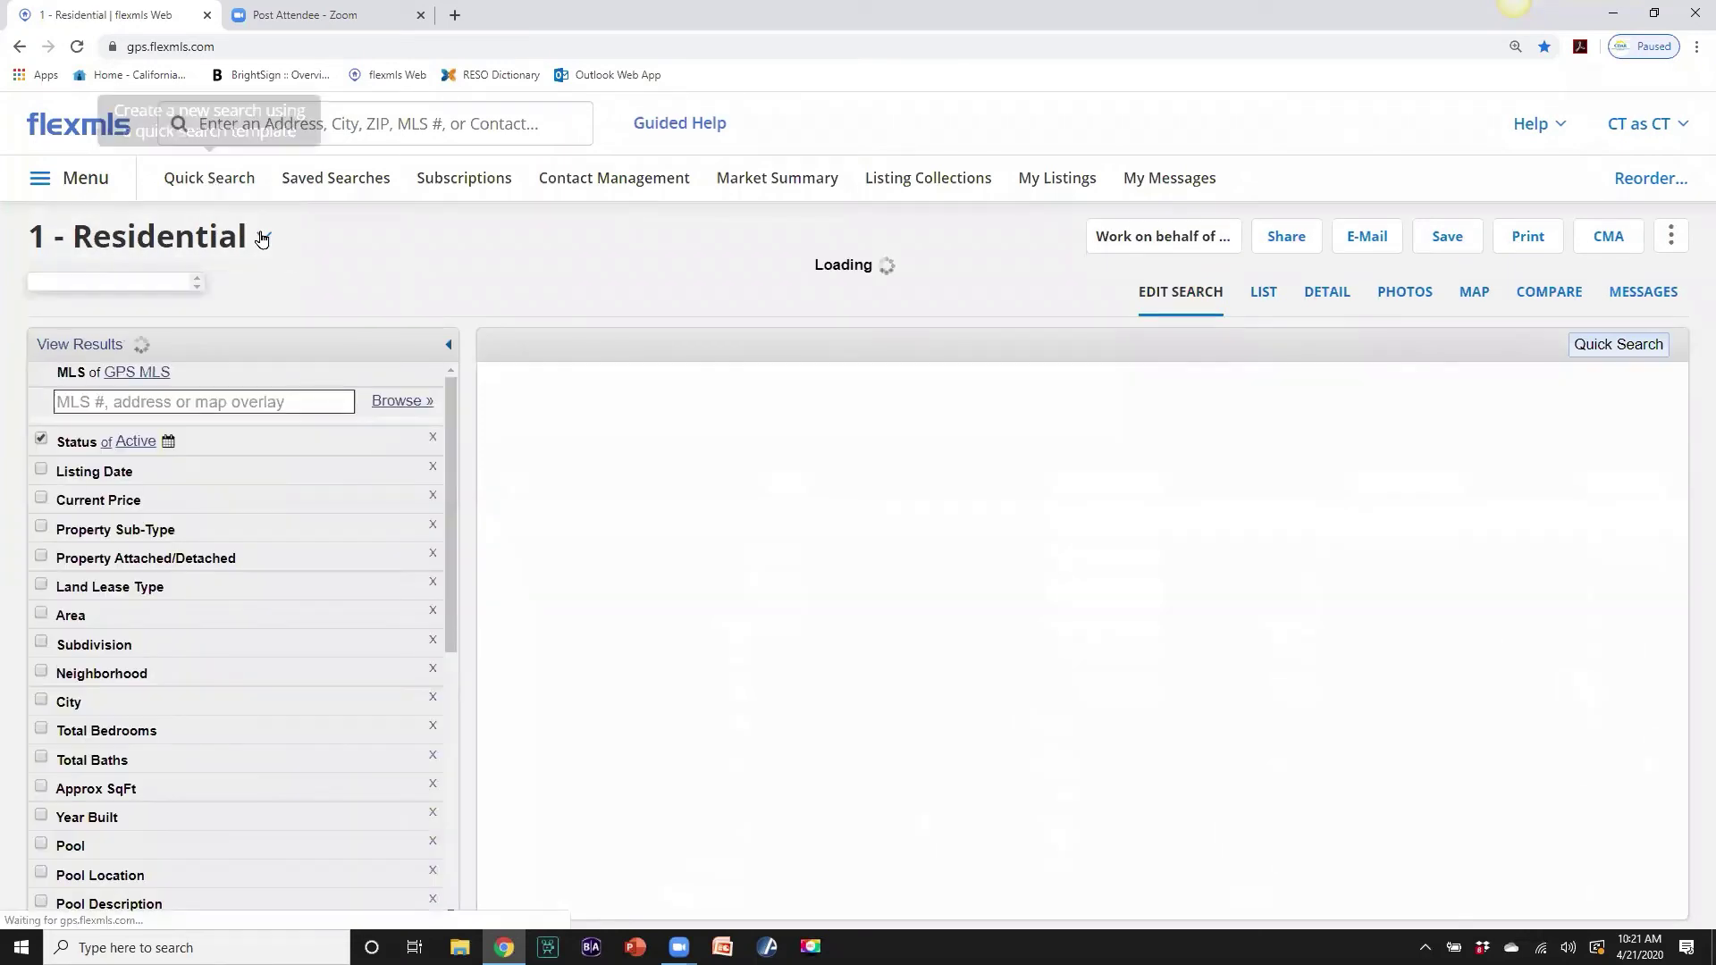
pyautogui.click(263, 237)
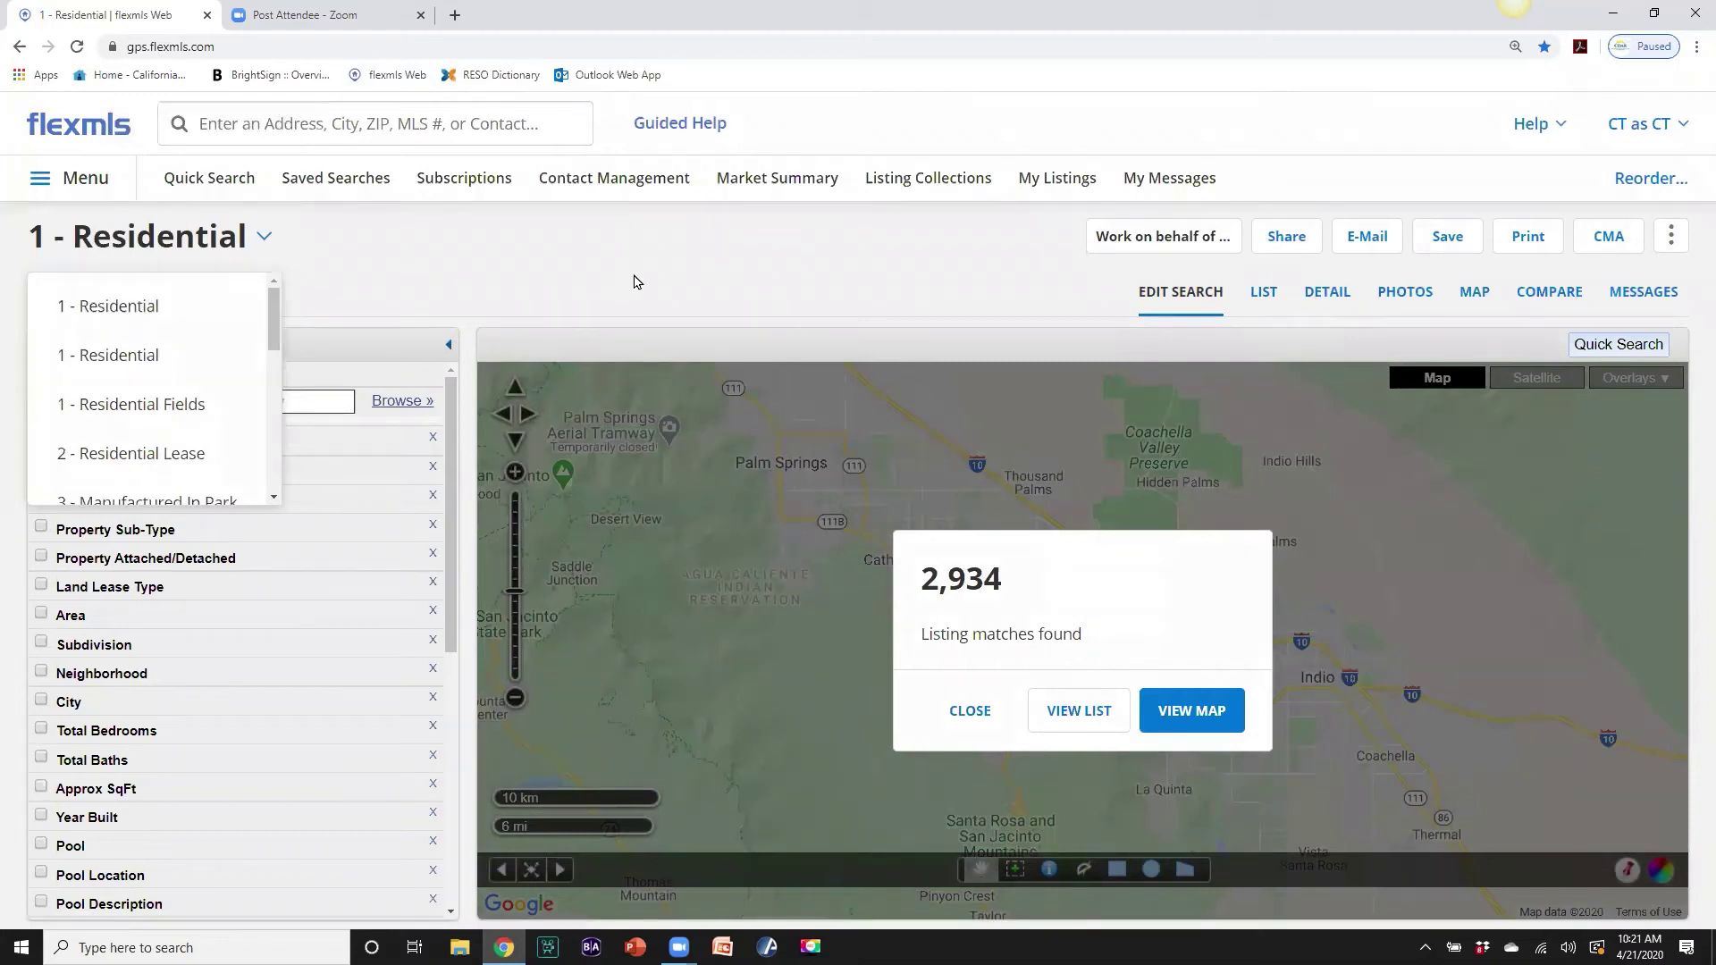
pyautogui.click(641, 276)
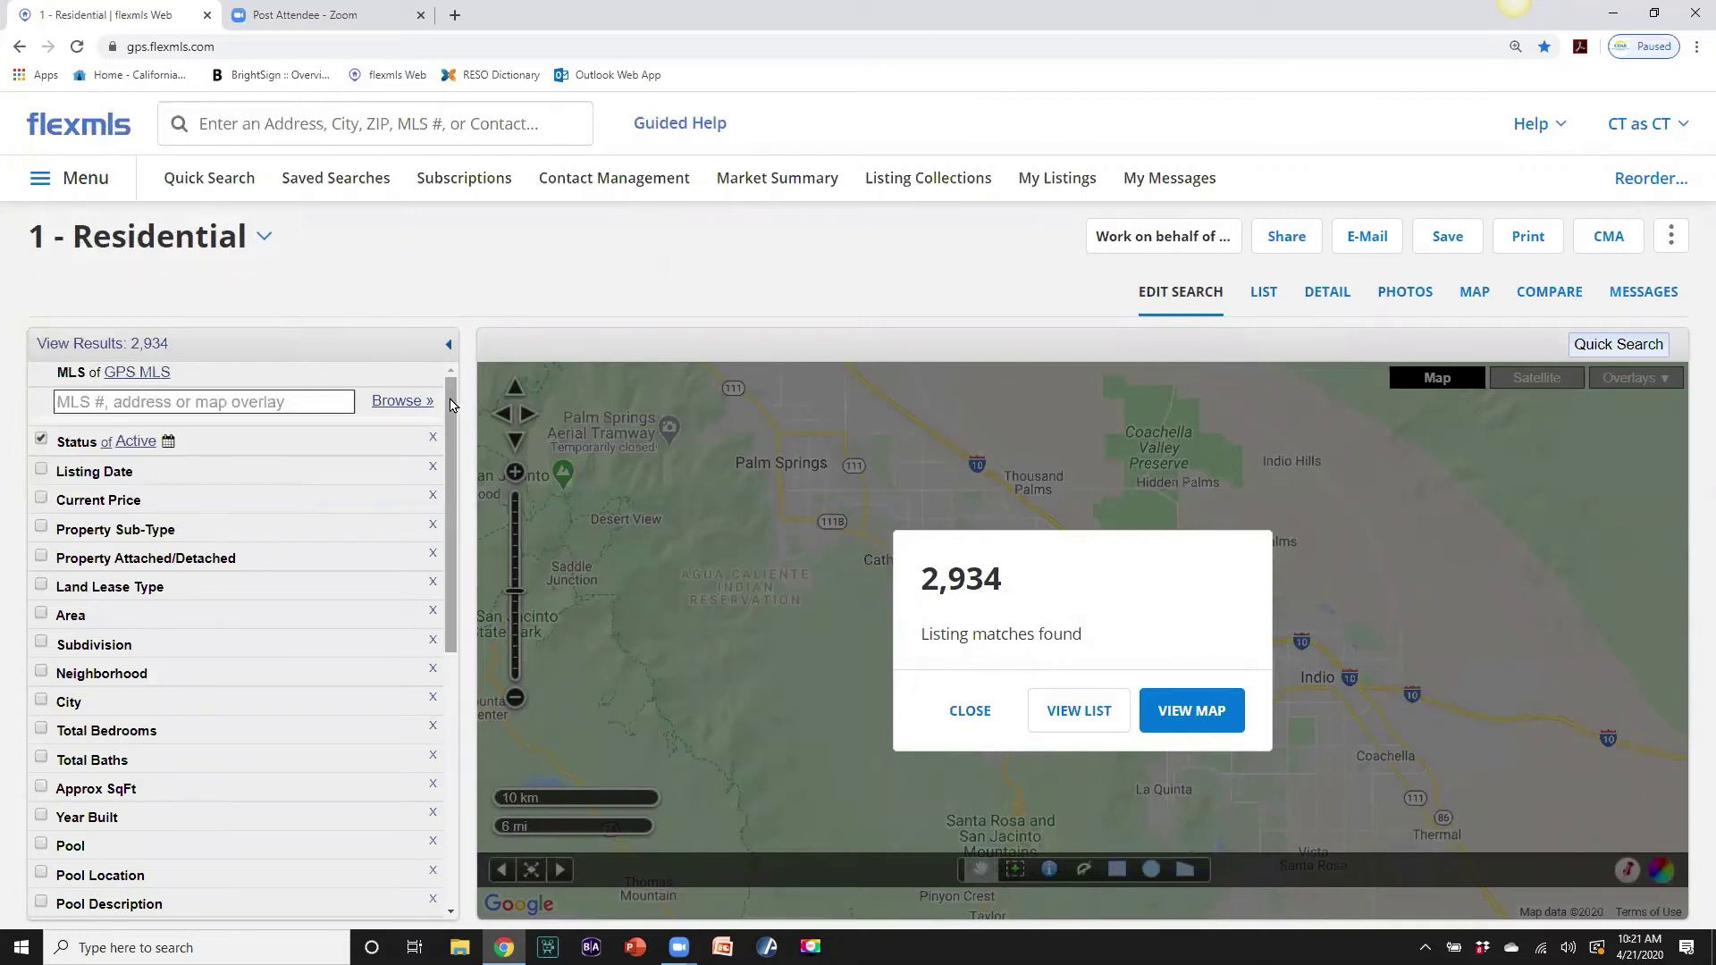
pyautogui.scroll(-1, 450, 451)
pyautogui.scroll(-5, 447, 486)
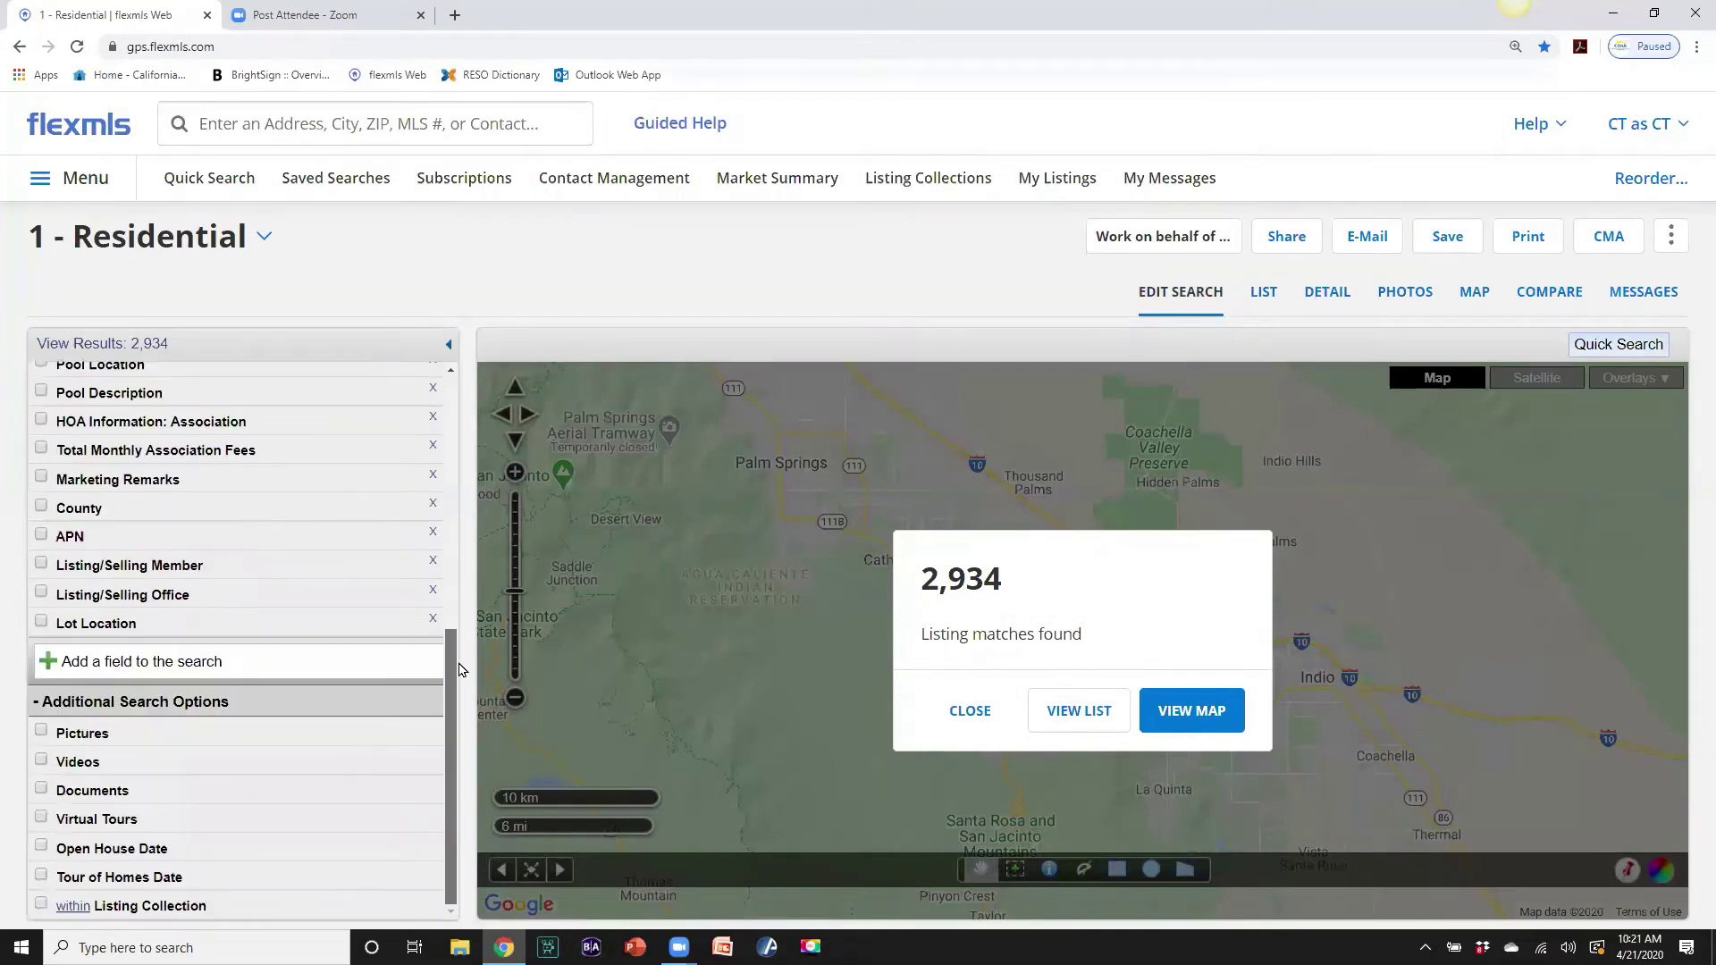
pyautogui.click(304, 662)
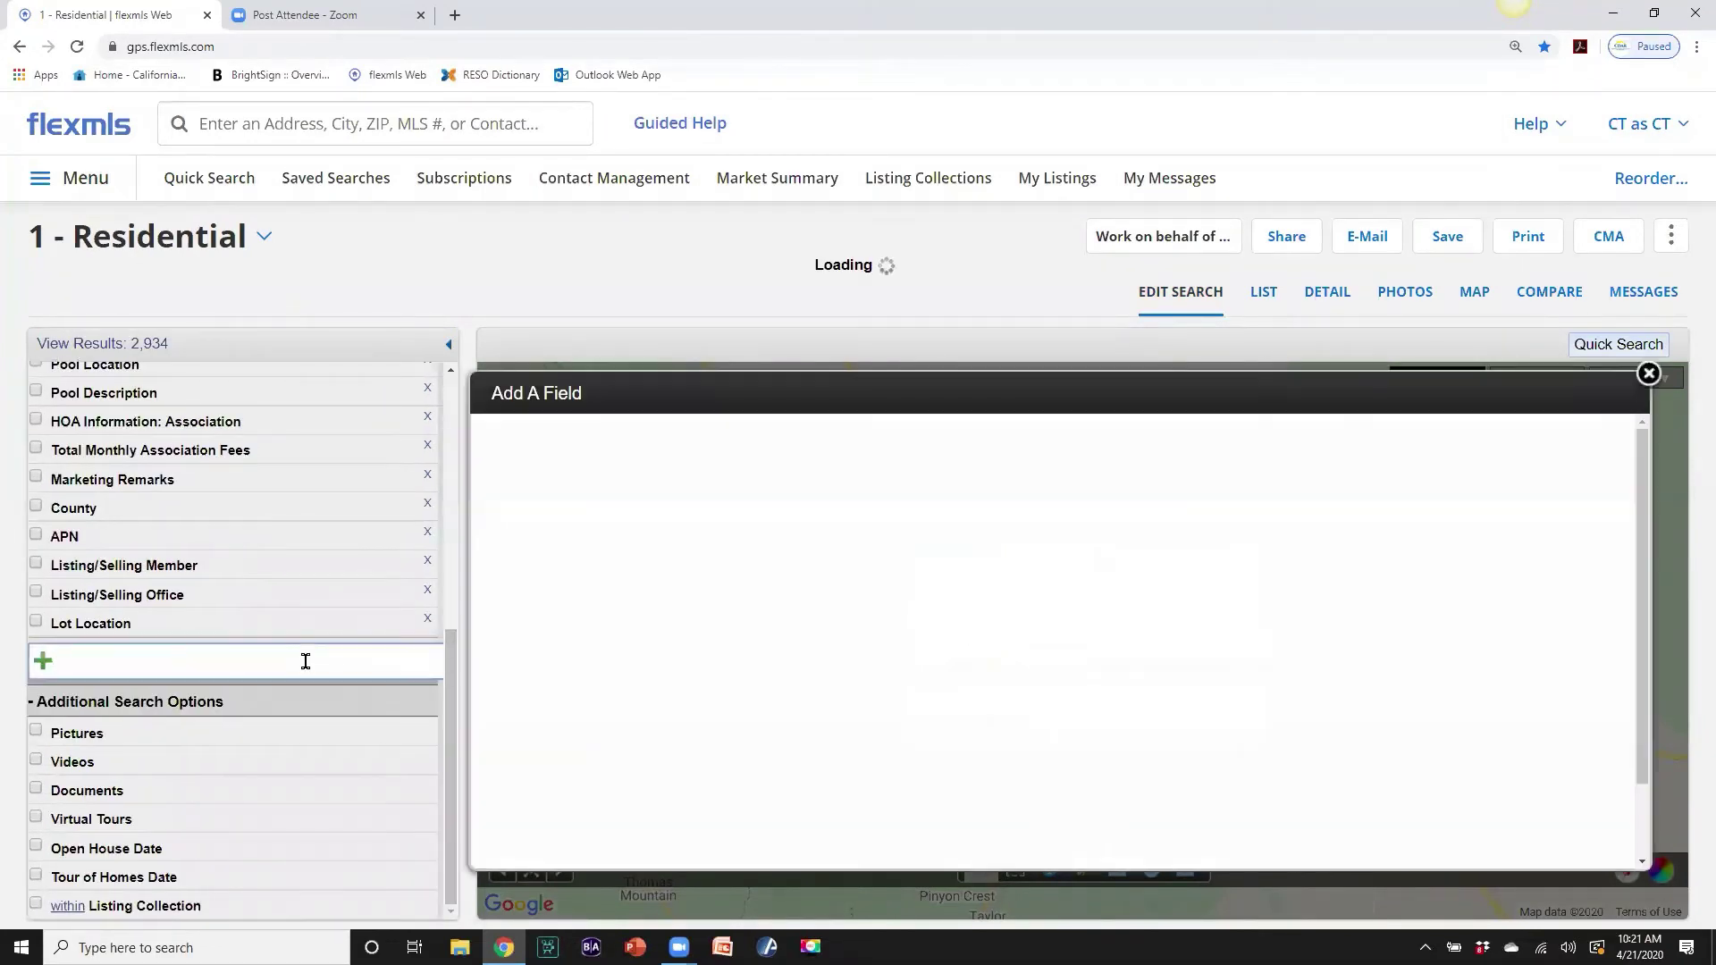
pyautogui.write('senio')
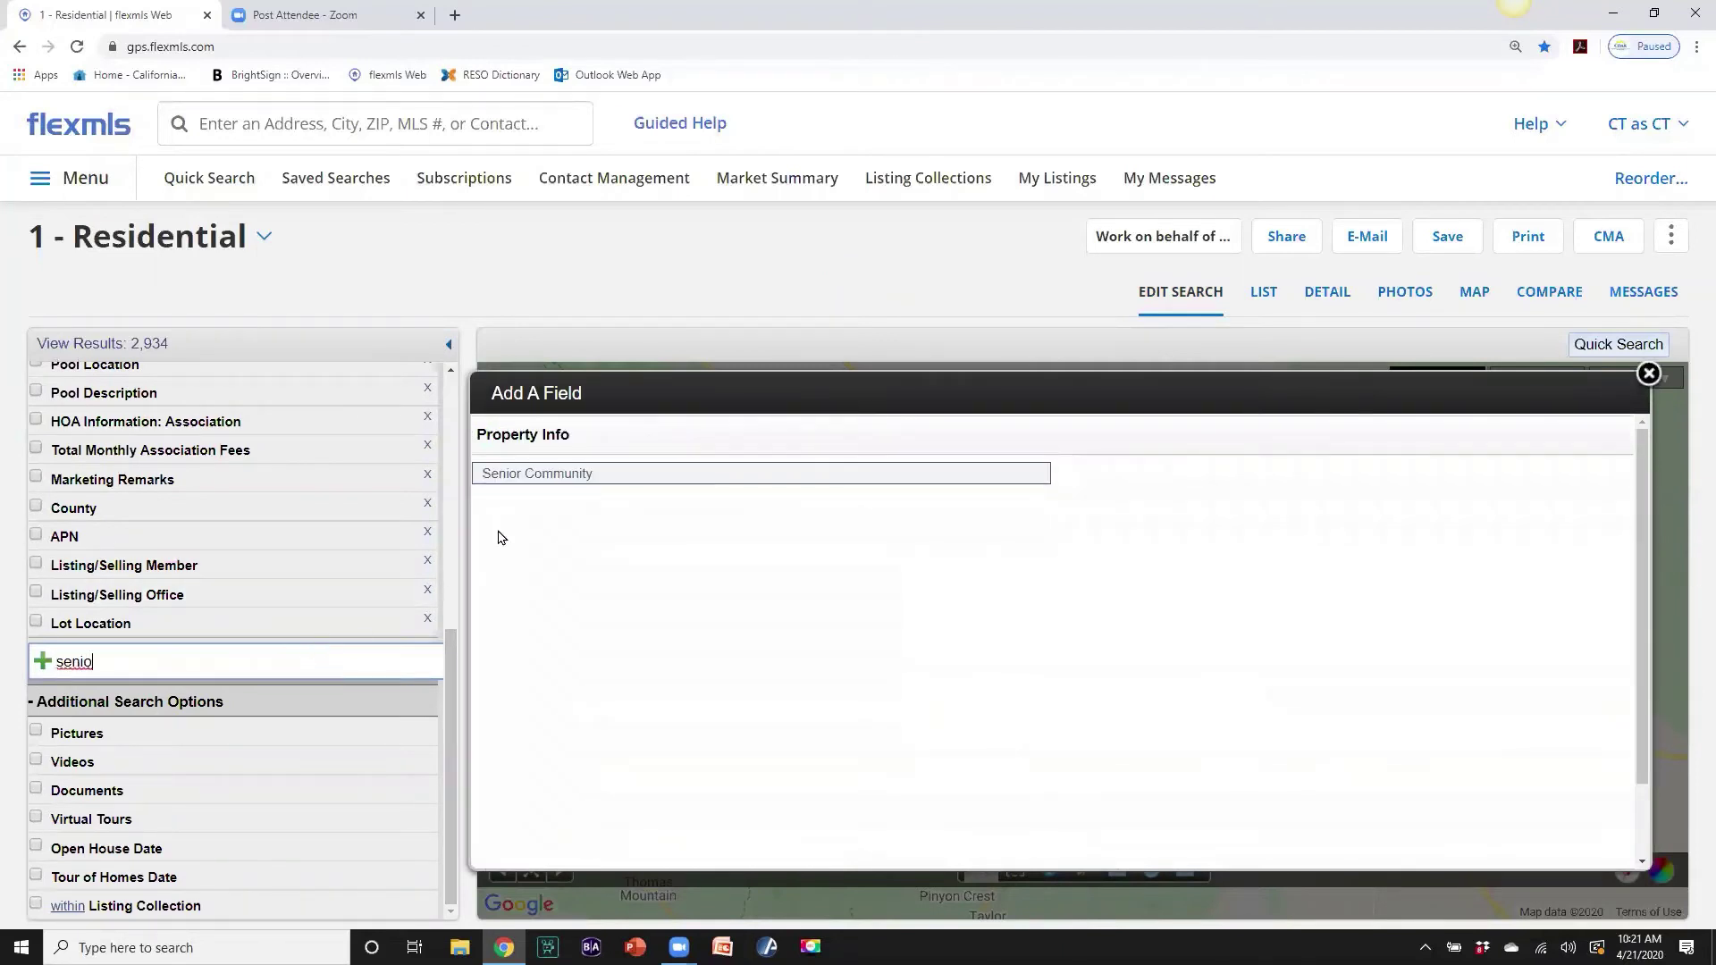
pyautogui.click(529, 477)
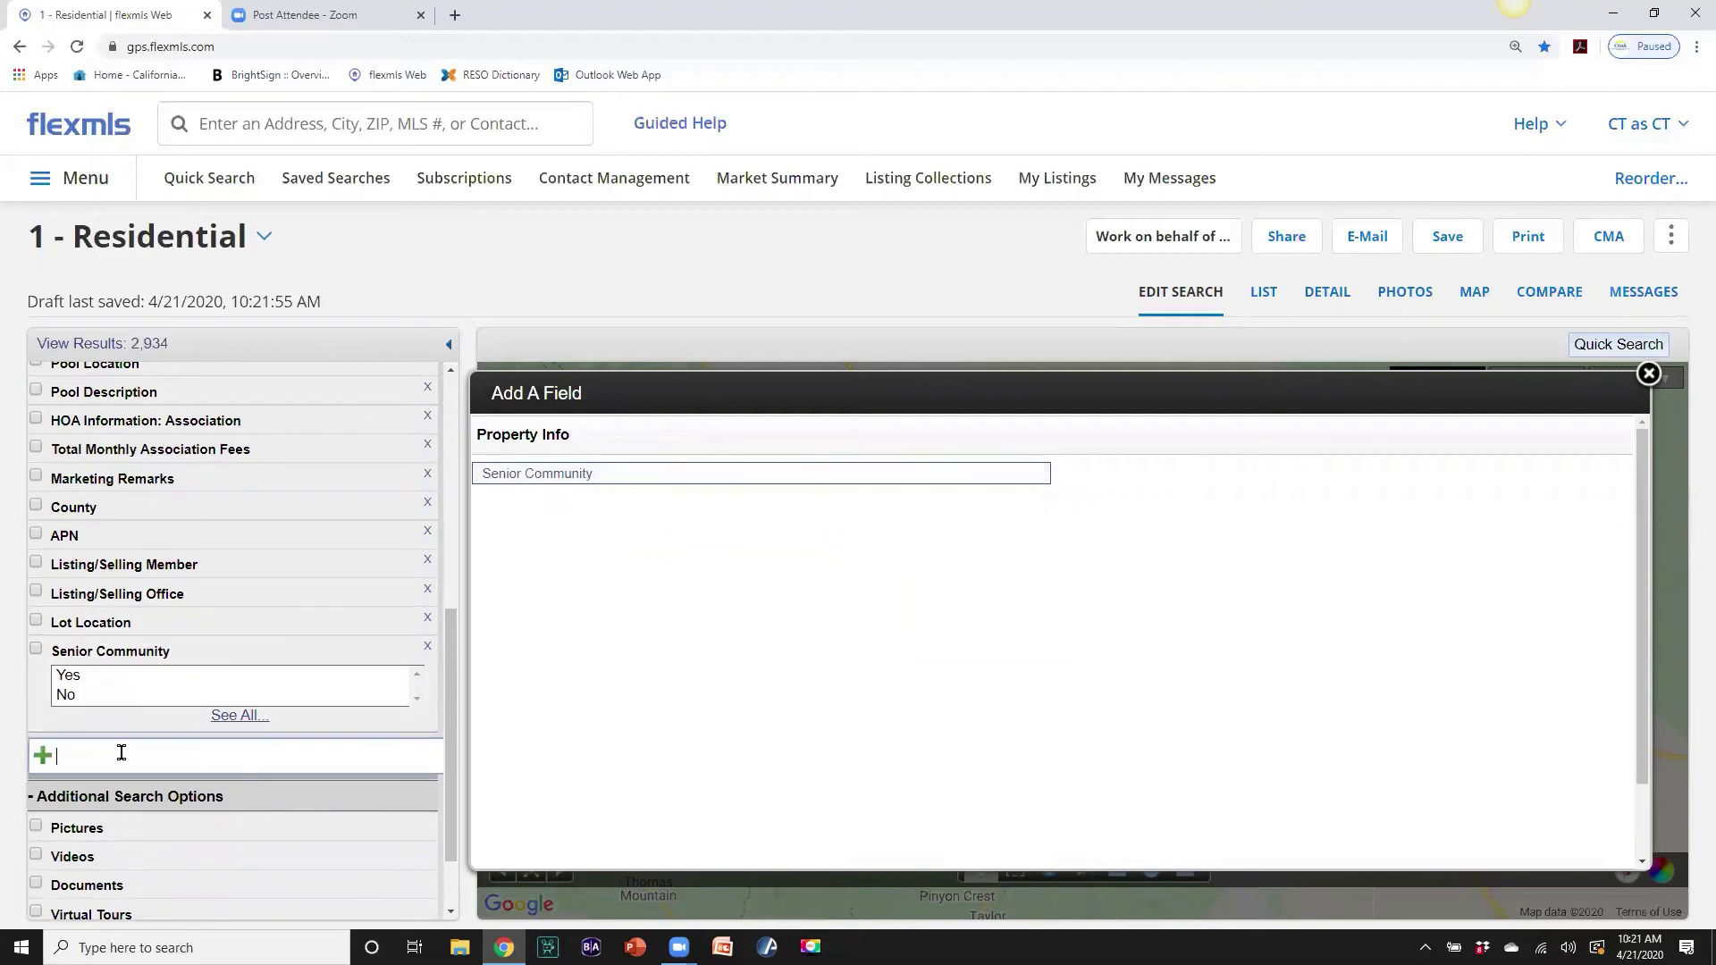
# Add the Casita - Guesthouse and Property Orientation Faces fields to the search.
pyautogui.write('casi')
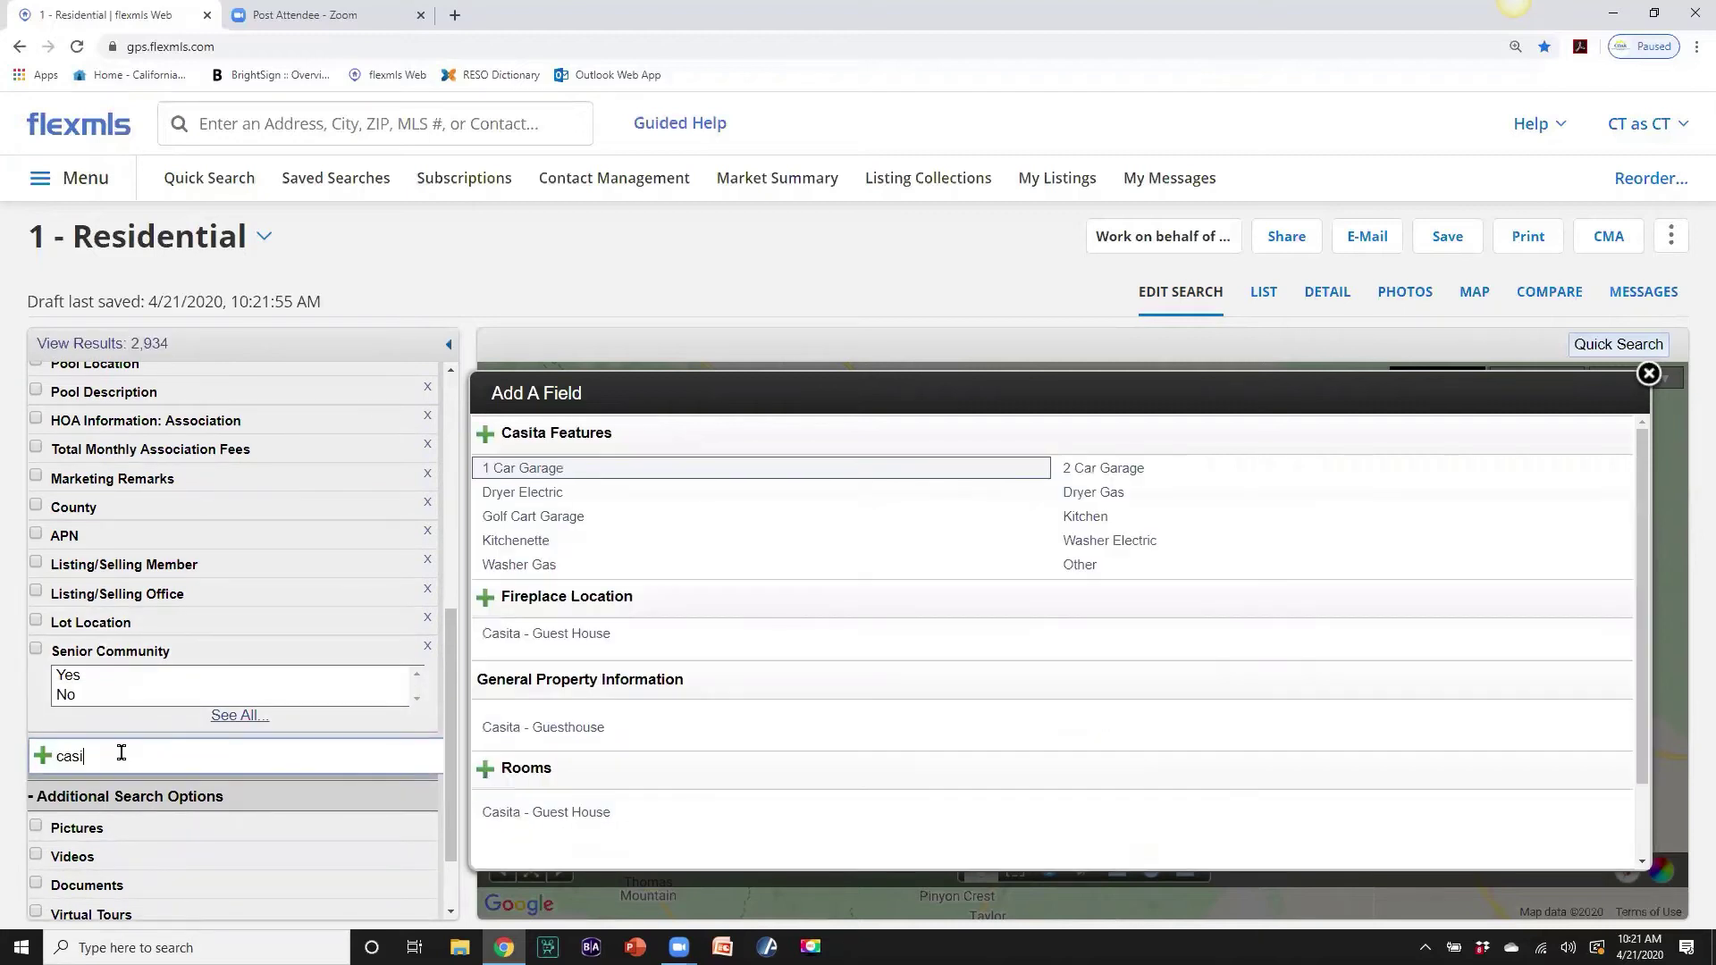
pyautogui.write('ta')
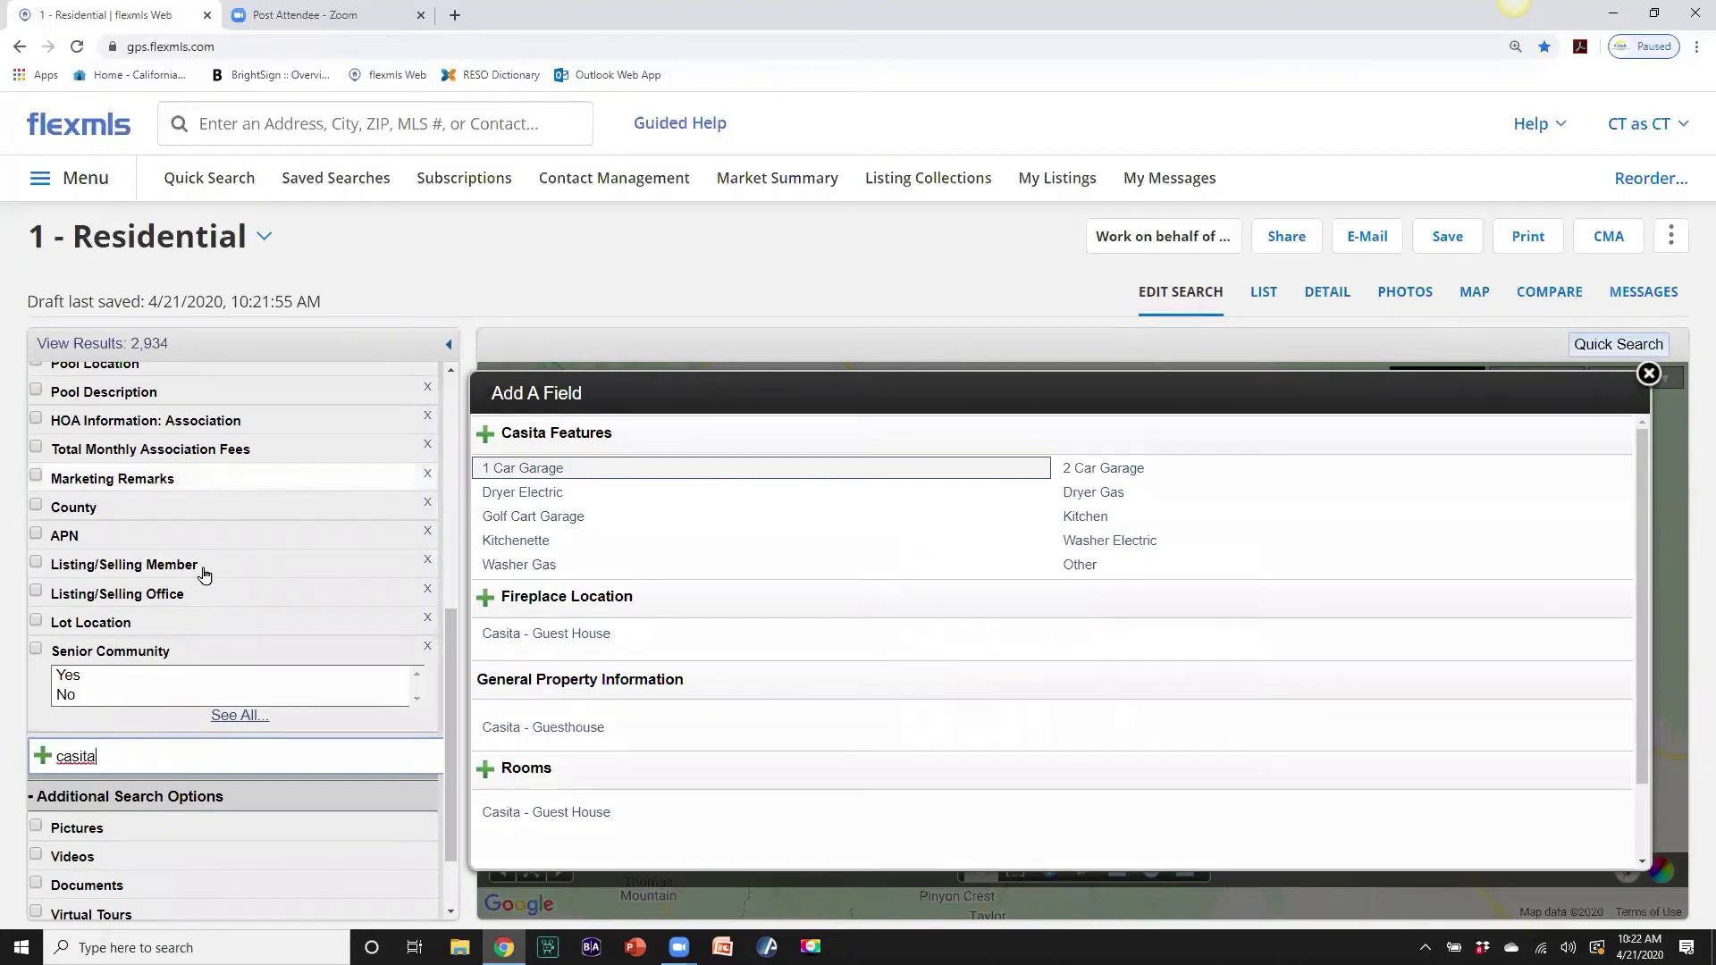
pyautogui.click(528, 728)
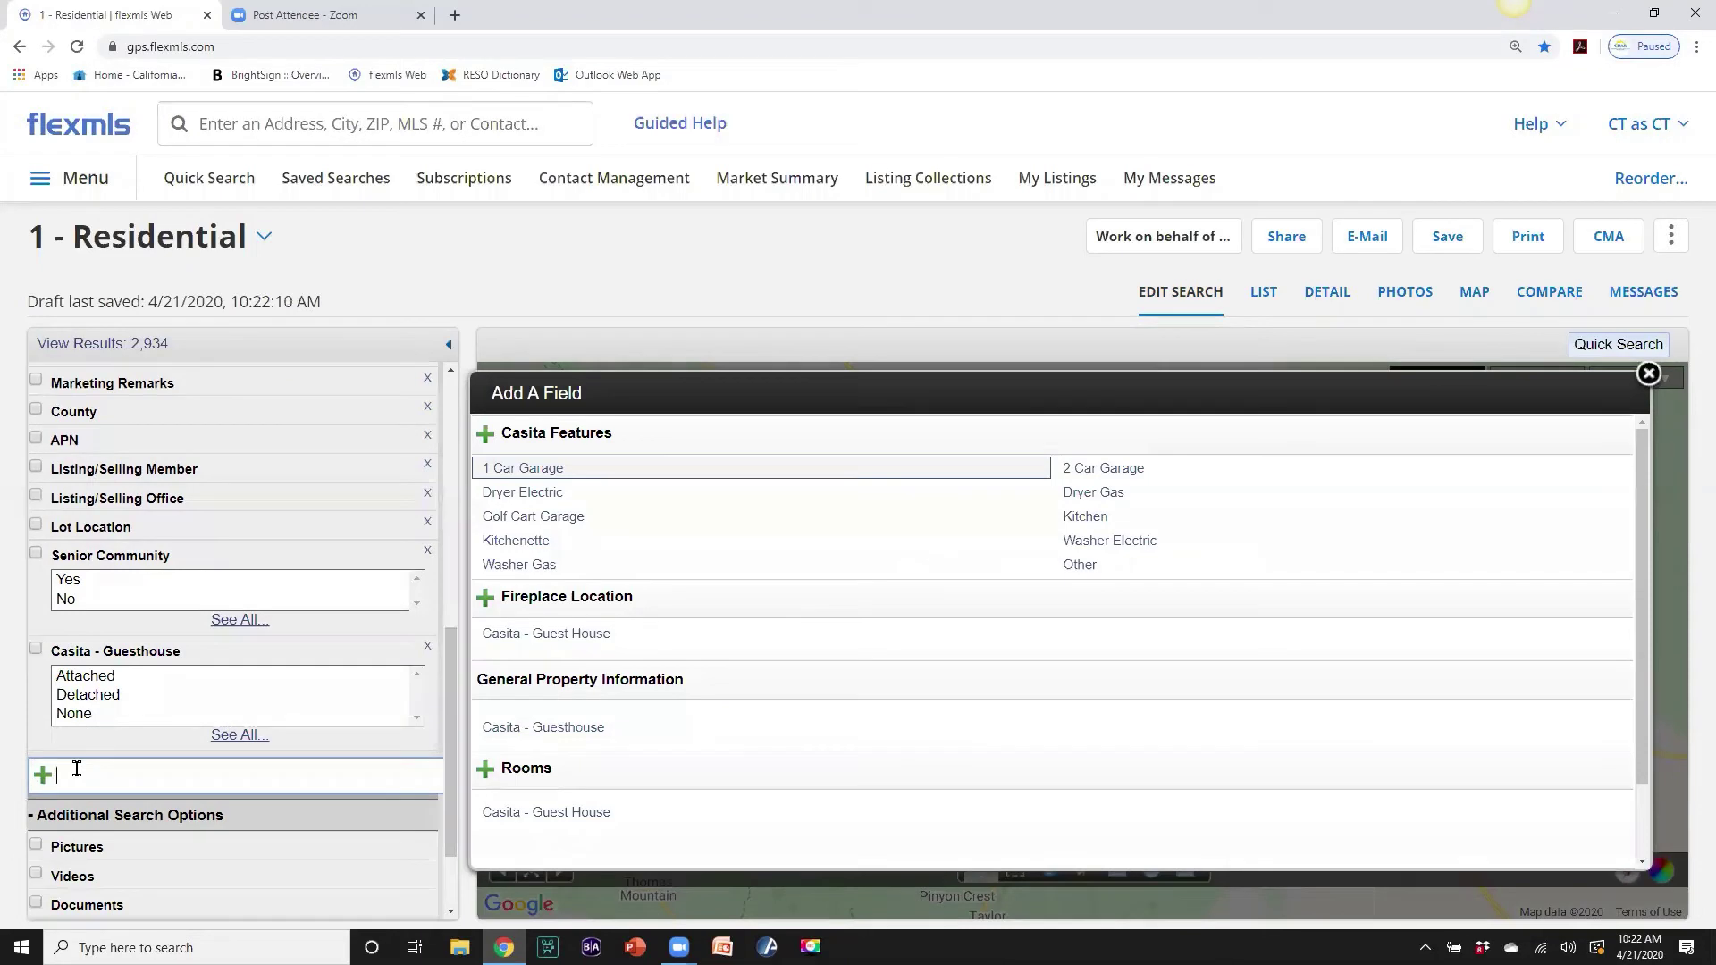
pyautogui.write('fron')
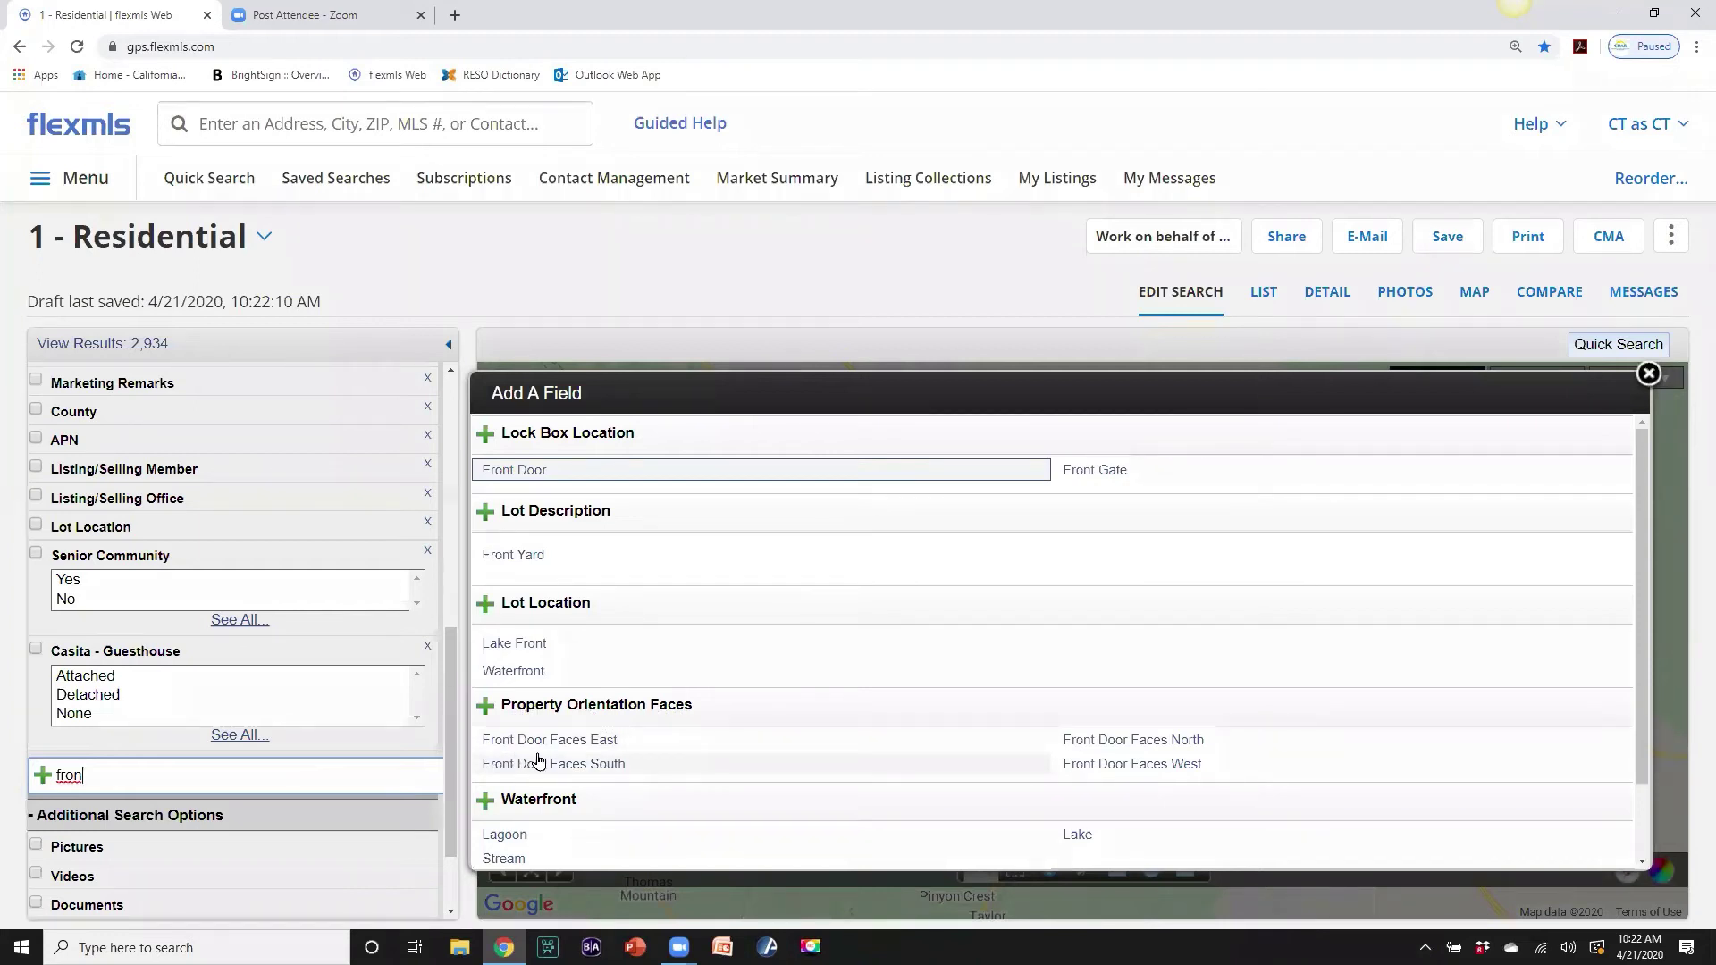
pyautogui.click(510, 707)
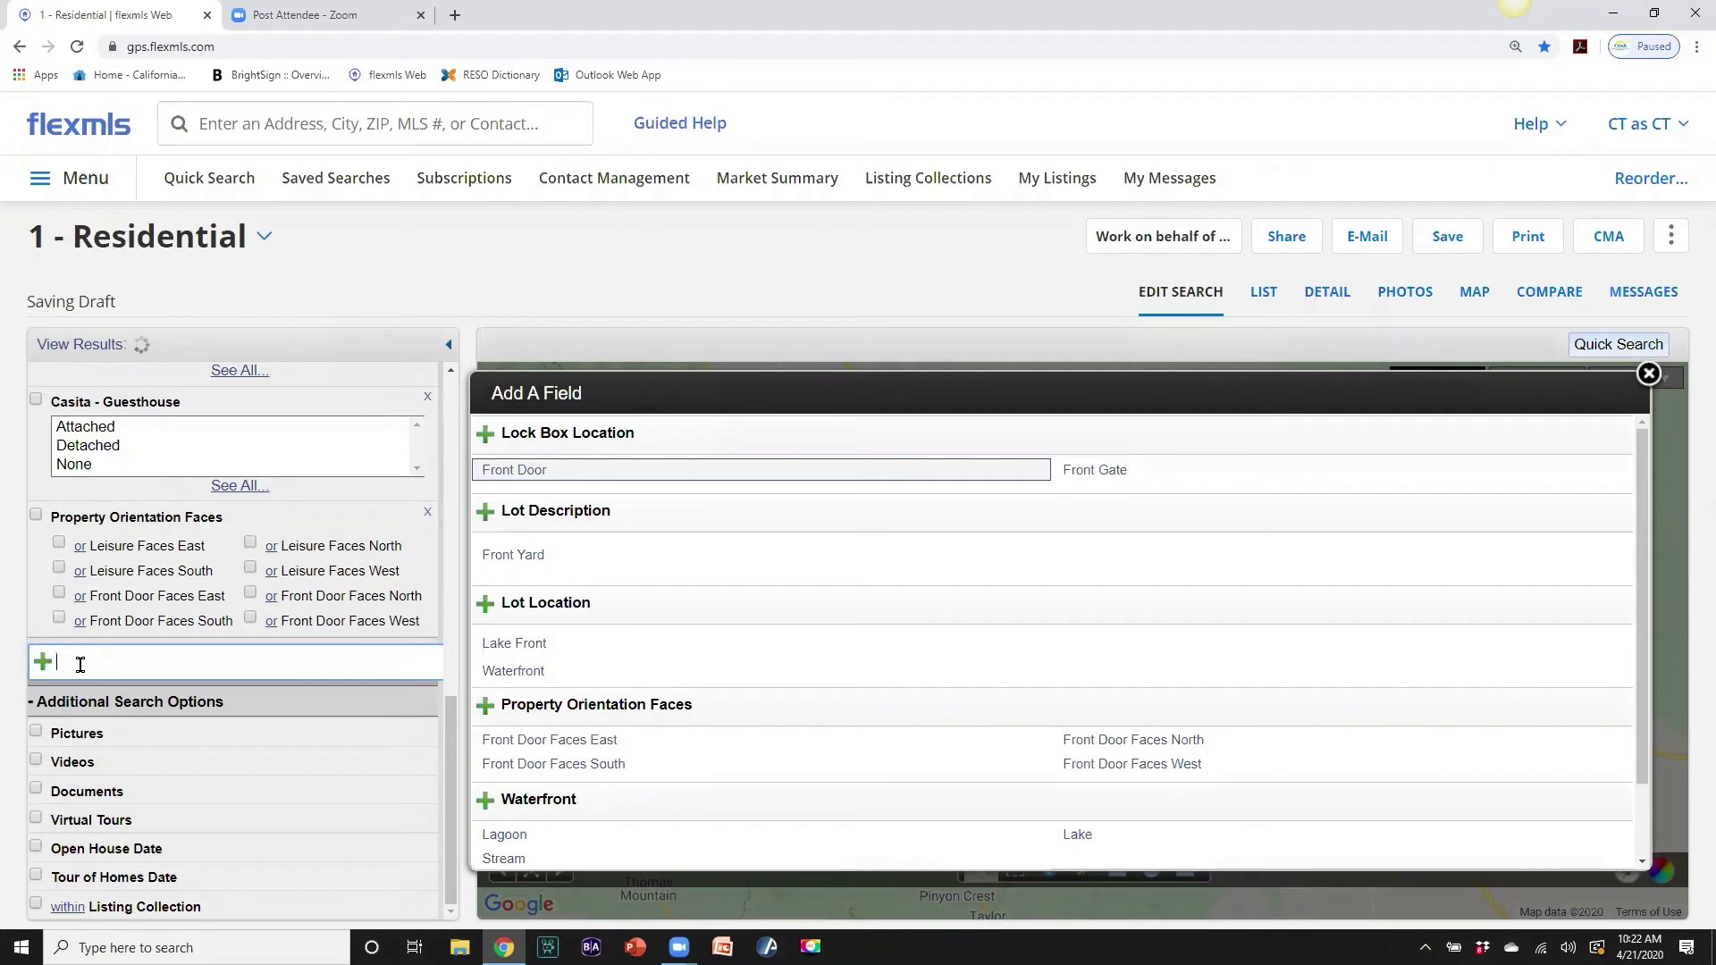
# Add the Disability Access field to the search after Property Orientation Faces.
pyautogui.write('diam')
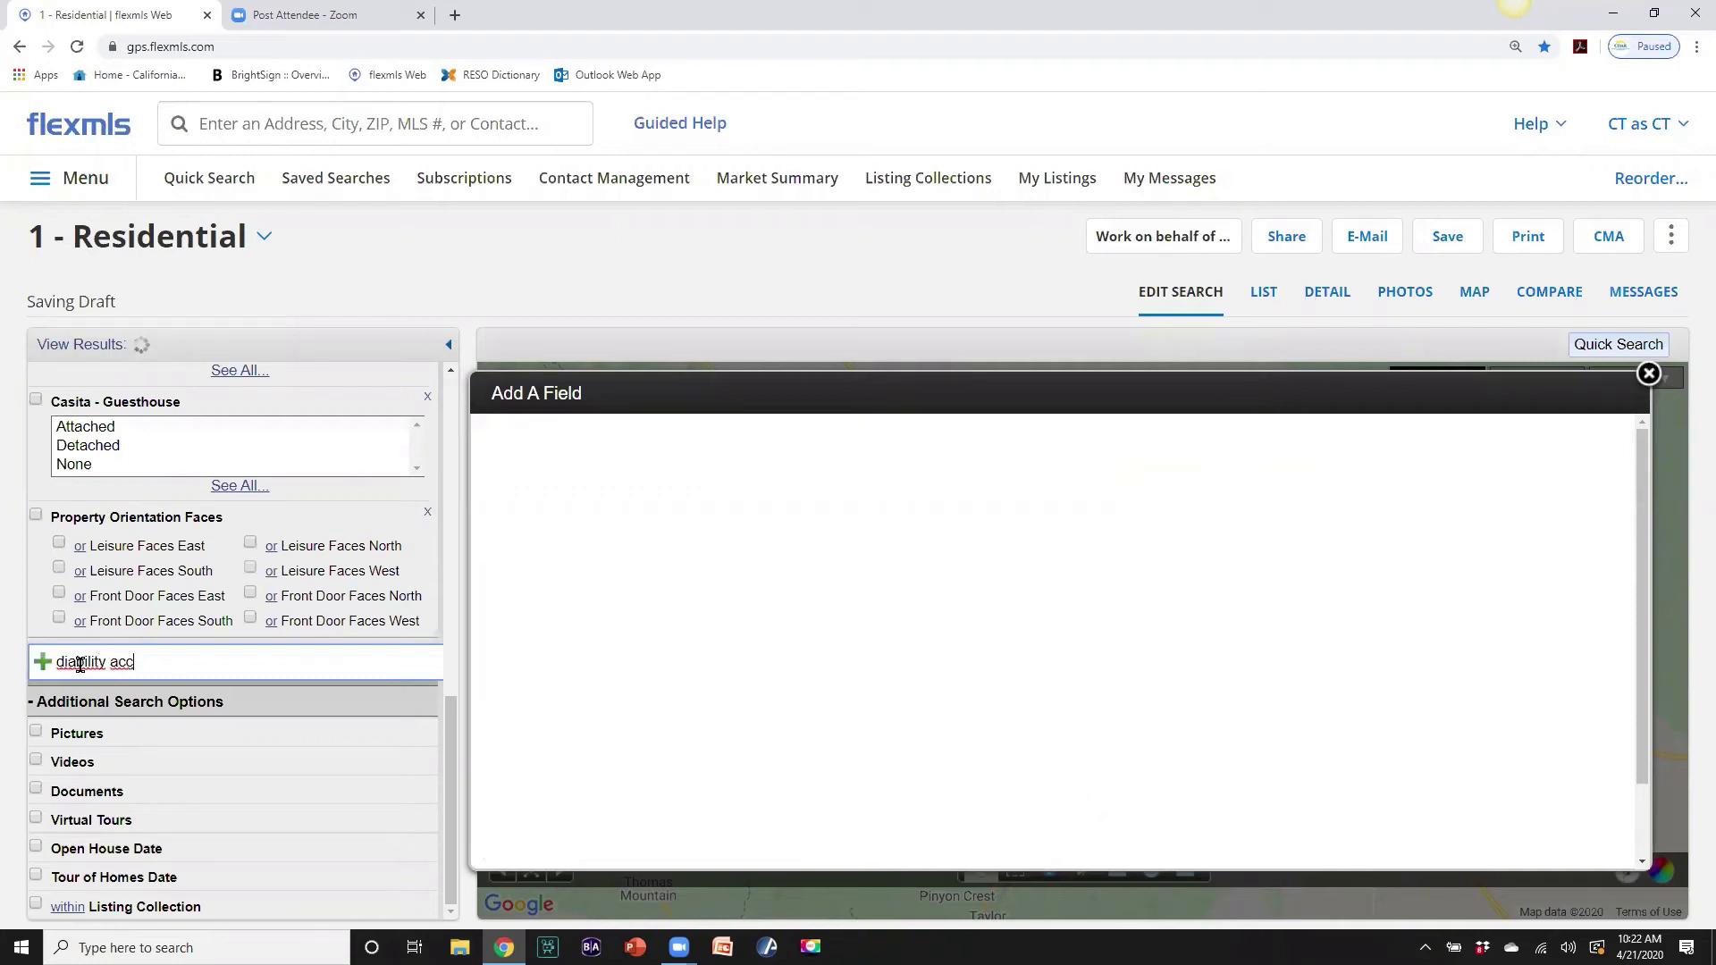
pyautogui.press('BackSpace')
pyautogui.press('BackSpace')
pyautogui.press('BackSpace')
pyautogui.press('BackSpace')
pyautogui.press('BackSpace')
pyautogui.write('sabi')
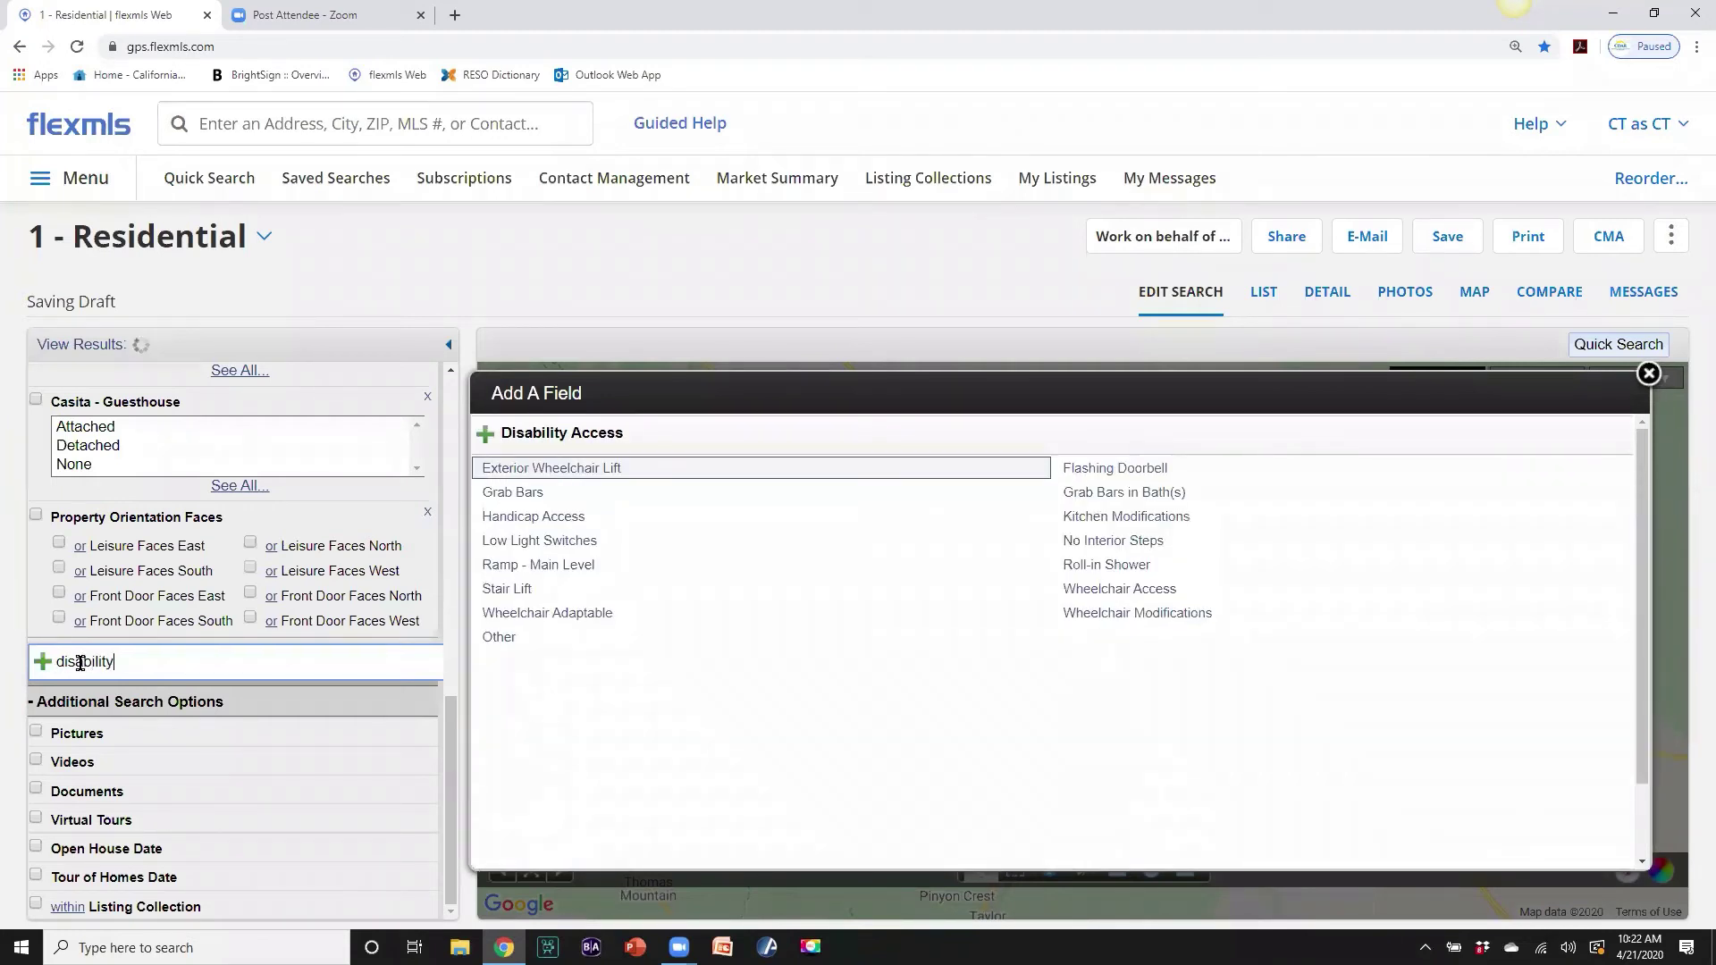
pyautogui.click(531, 438)
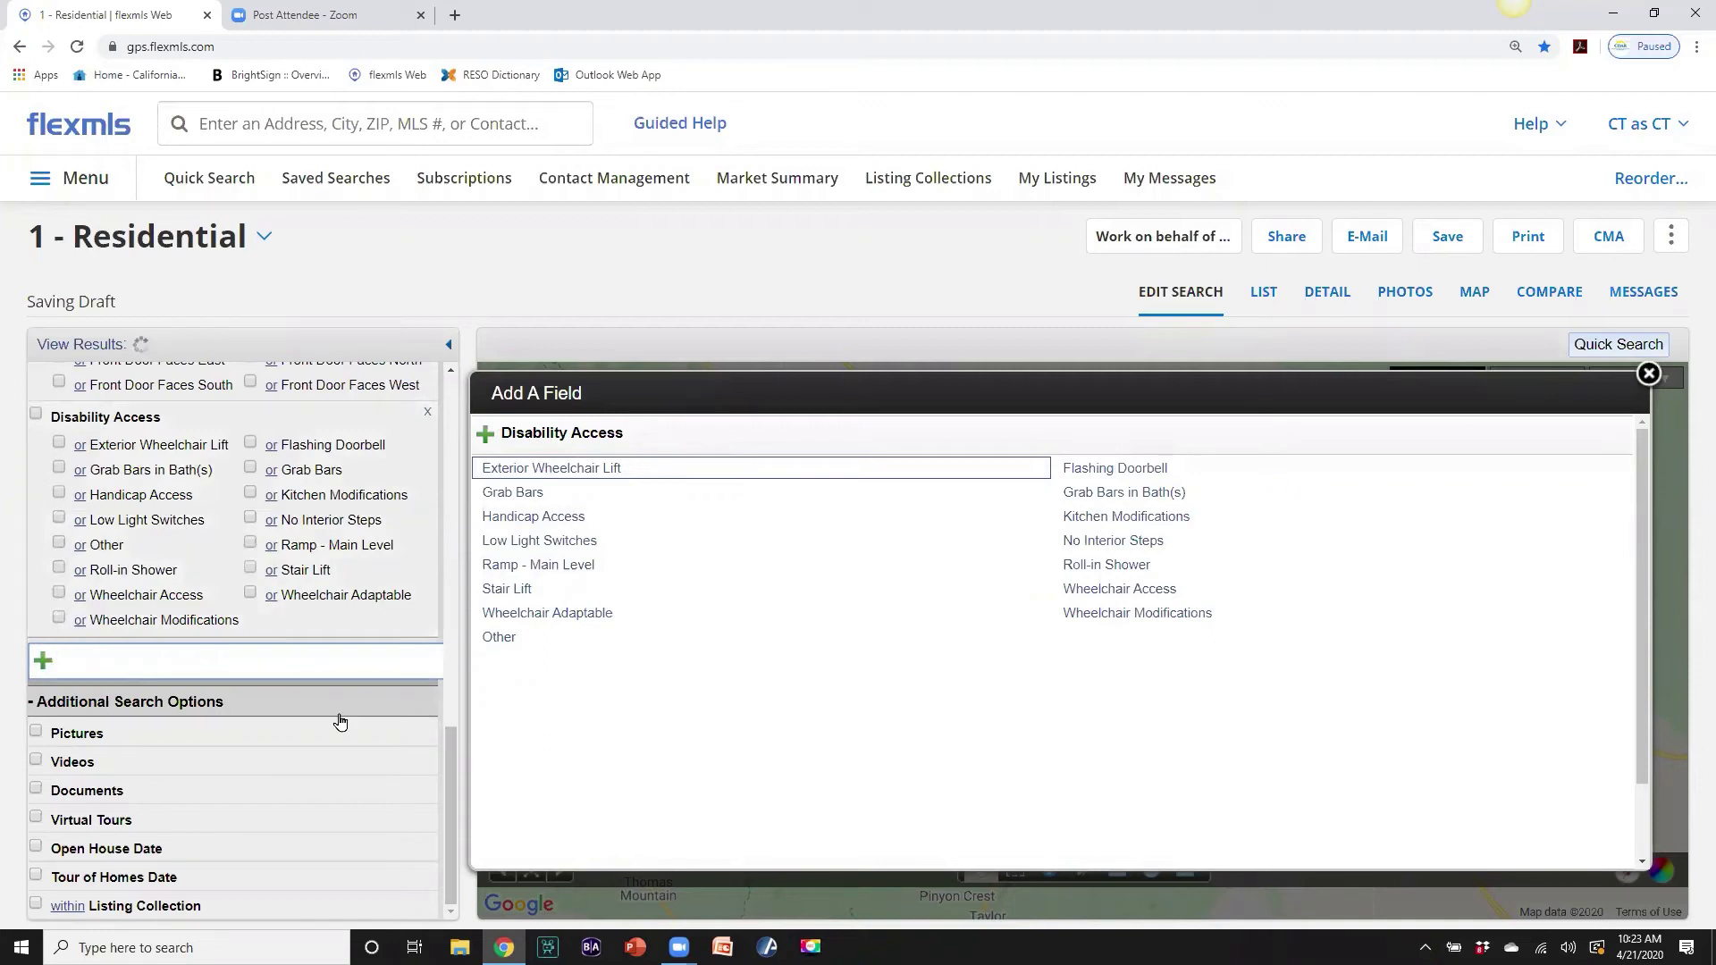
pyautogui.moveTo(452, 769)
pyautogui.mouseDown()
pyautogui.moveTo(453, 688)
pyautogui.moveTo(452, 788)
pyautogui.moveTo(450, 739)
pyautogui.mouseUp()
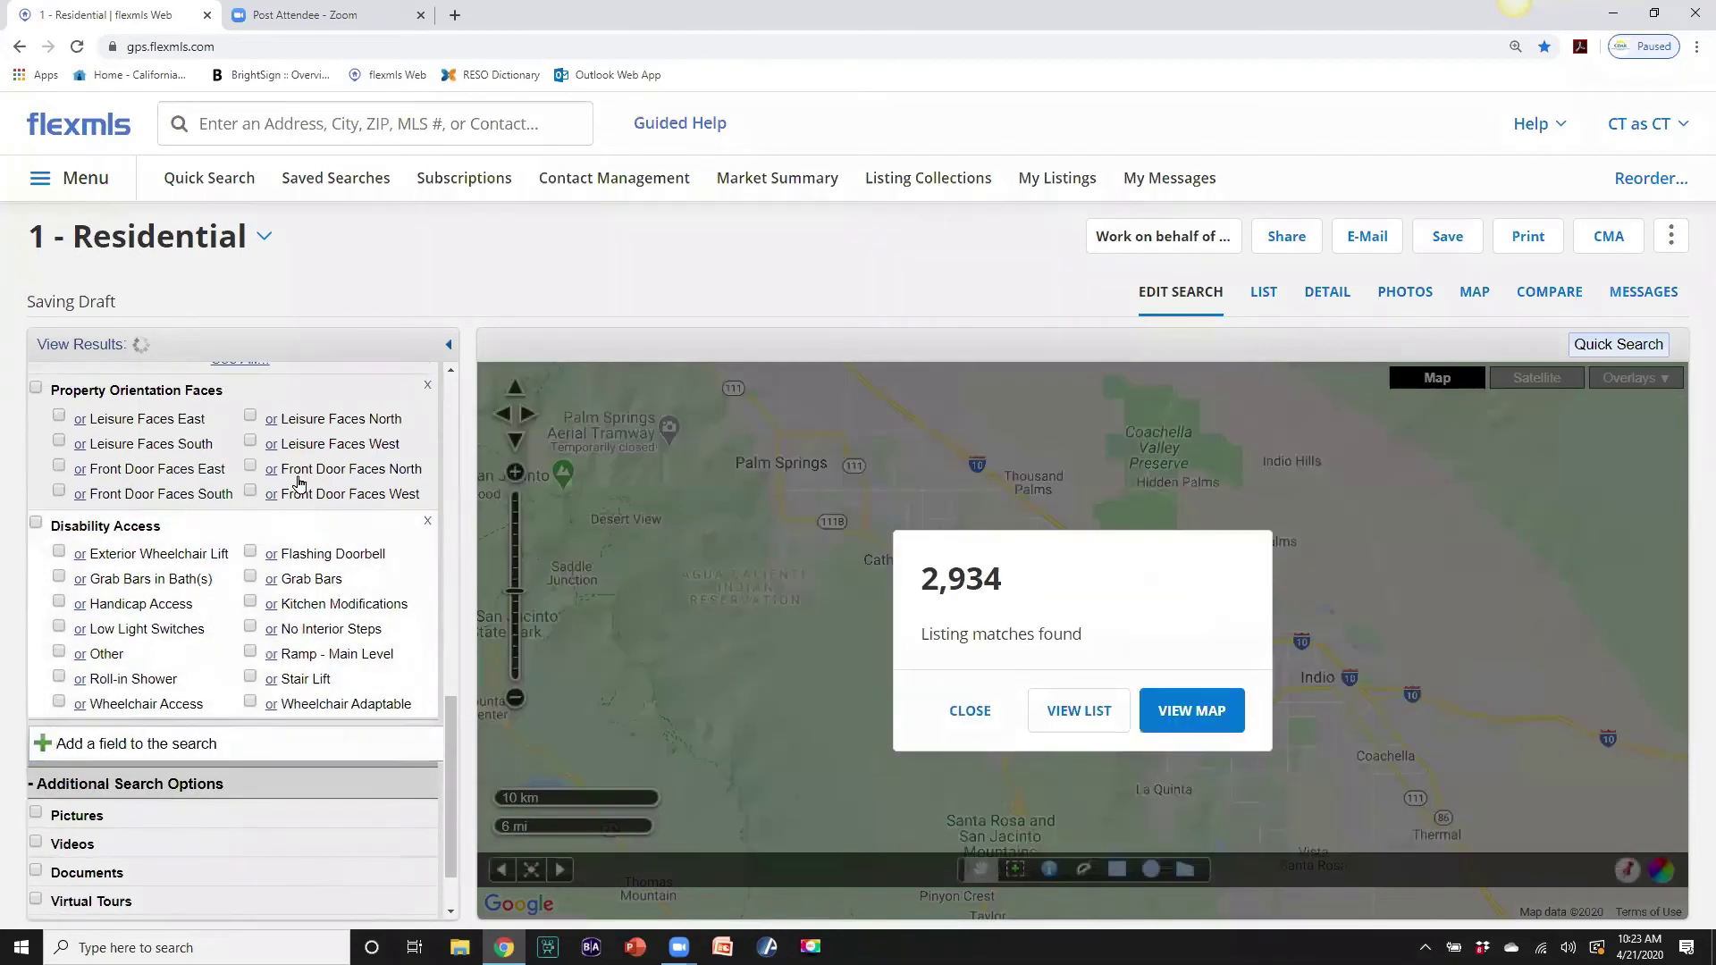
pyautogui.click(288, 527)
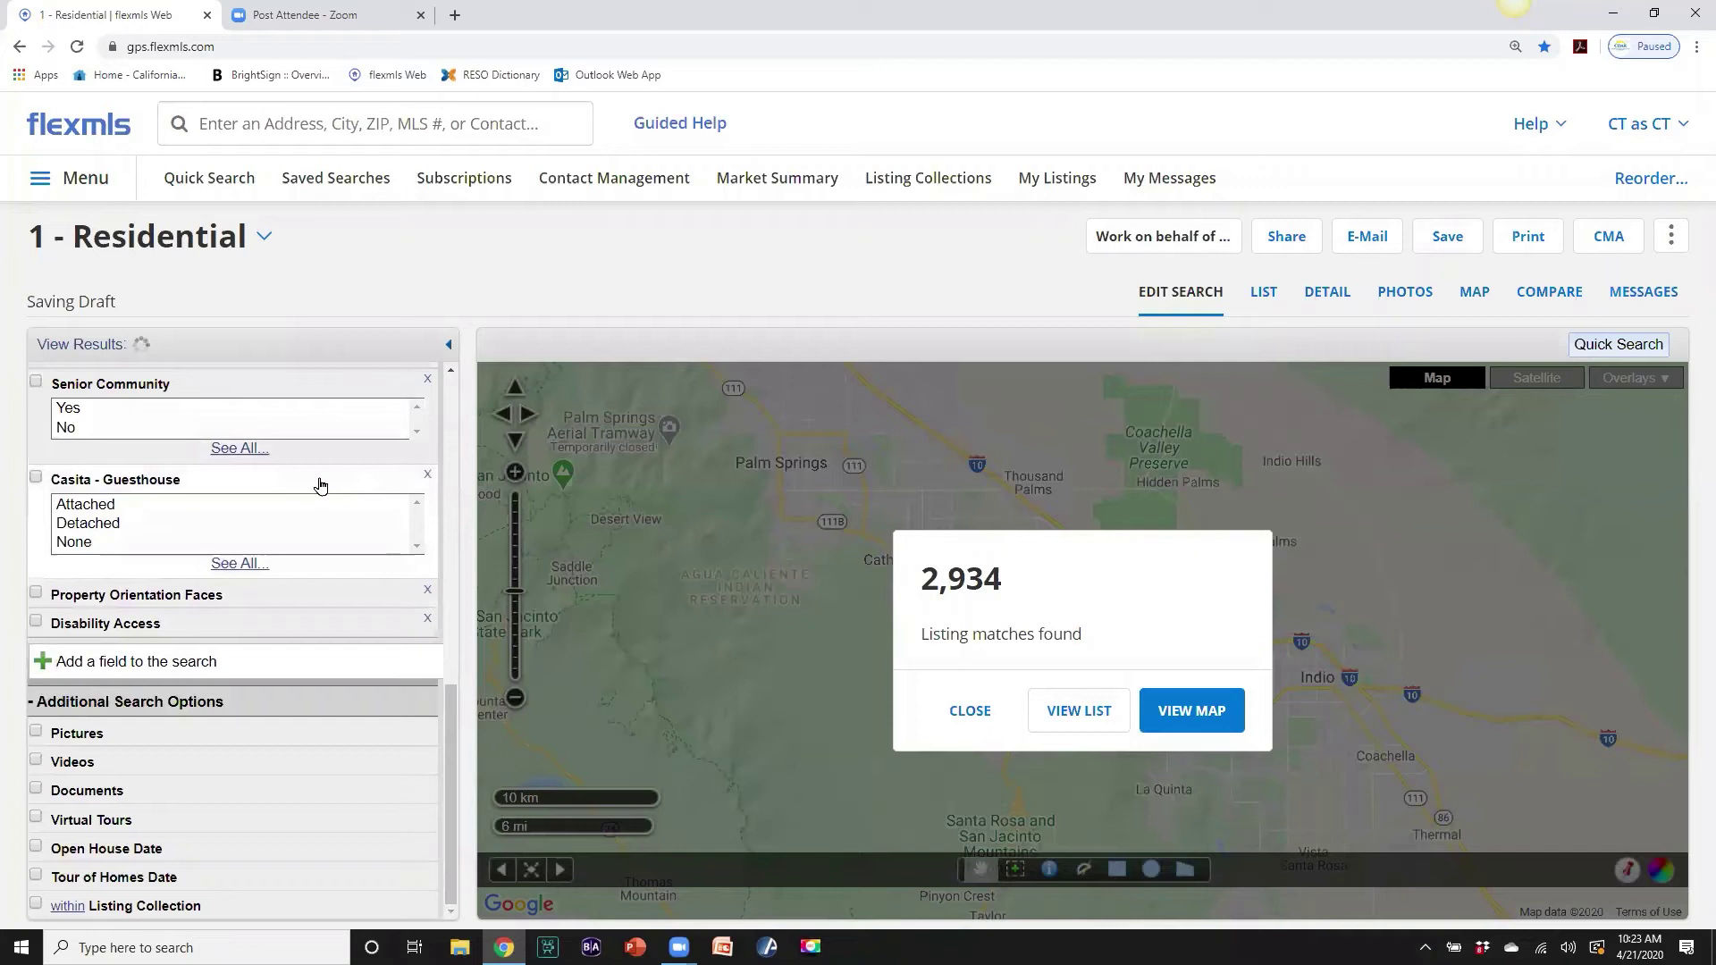
# Save the search as a new quick search template named 1 - Residential Mine.
pyautogui.moveTo(446, 688); pyautogui.dragTo(453, 383)
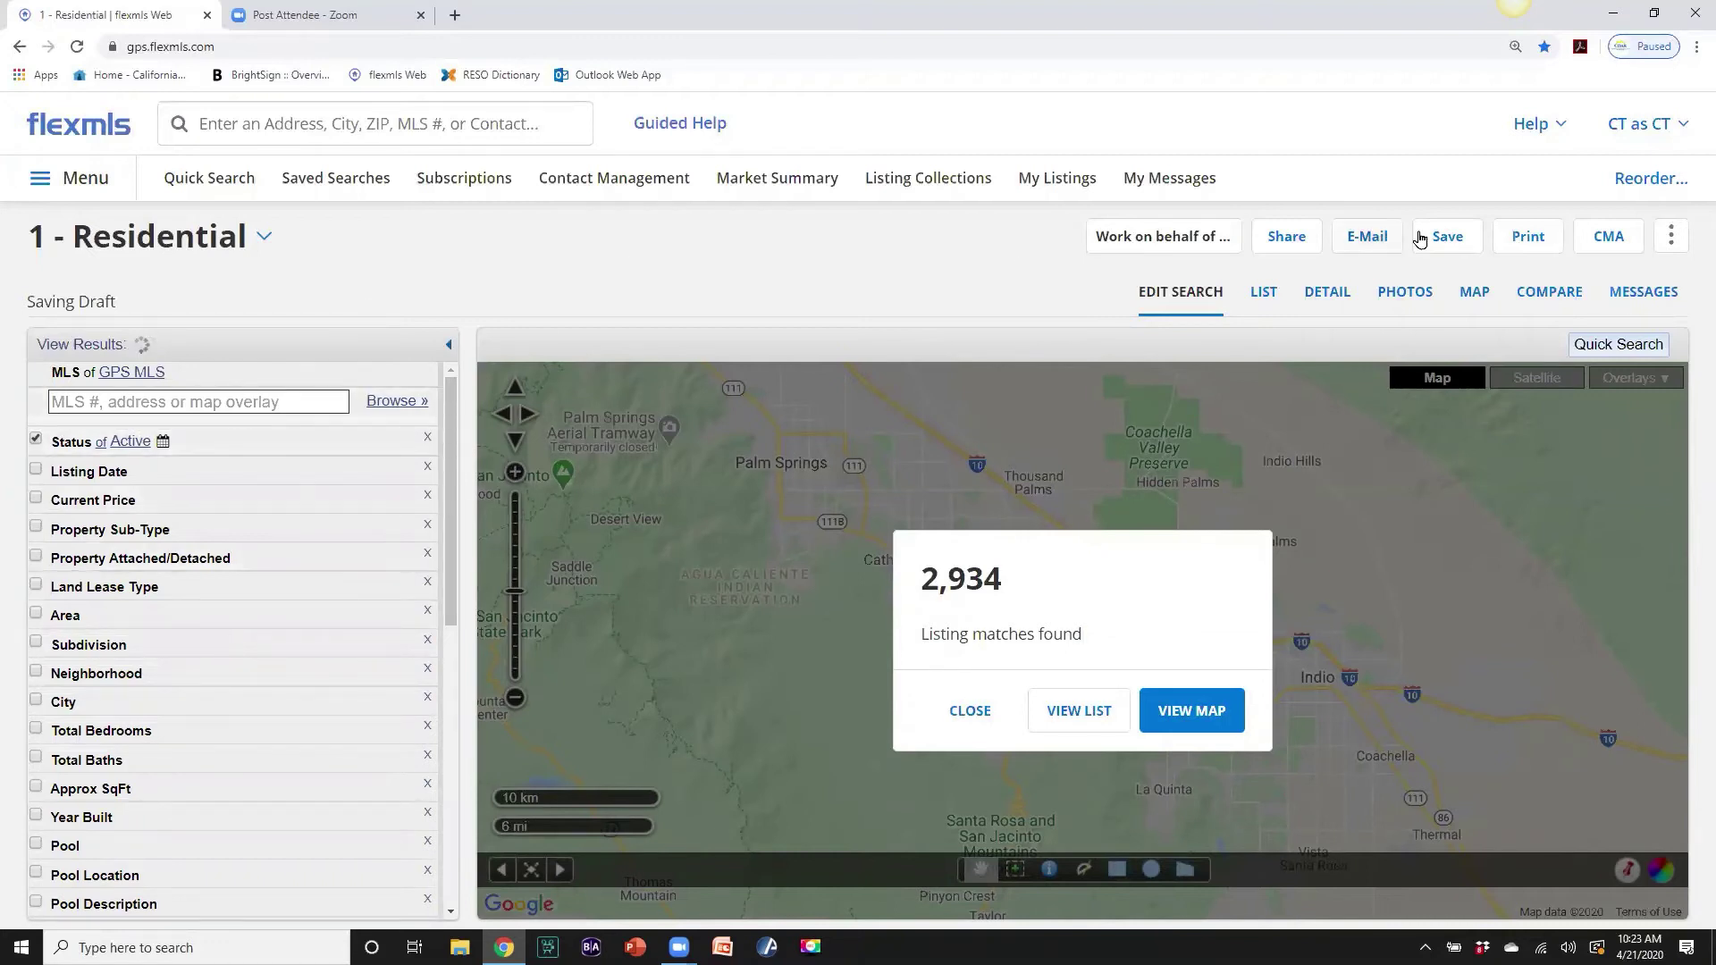
pyautogui.click(1435, 238)
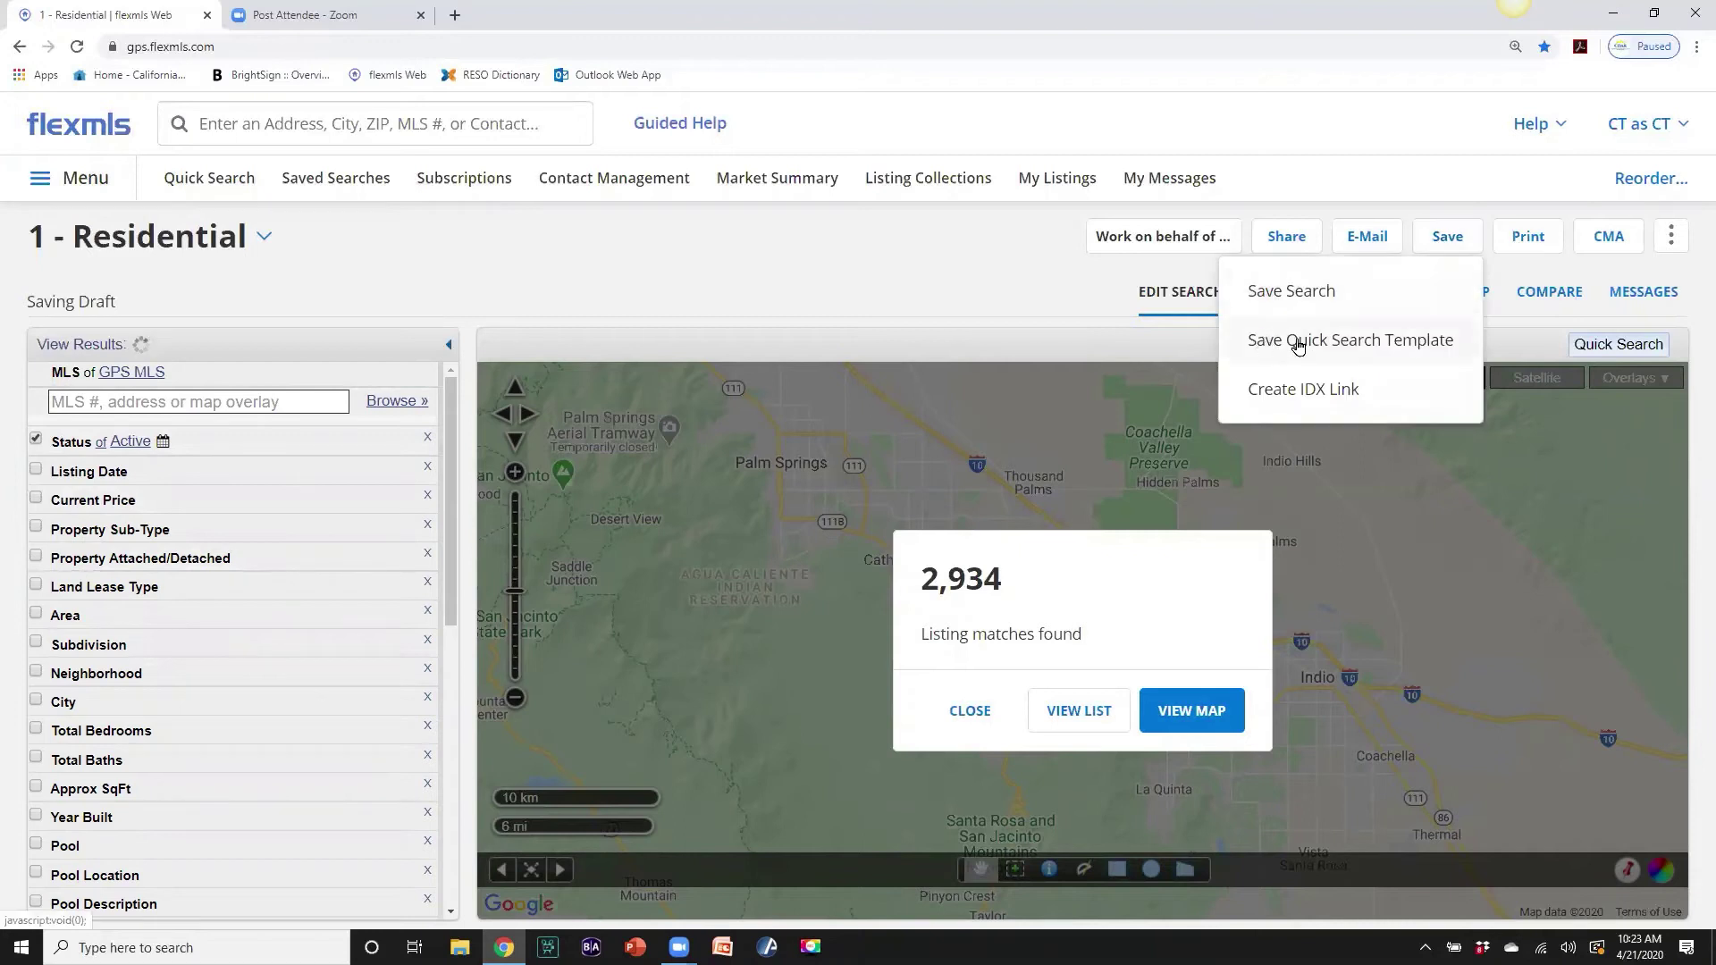
pyautogui.click(1356, 344)
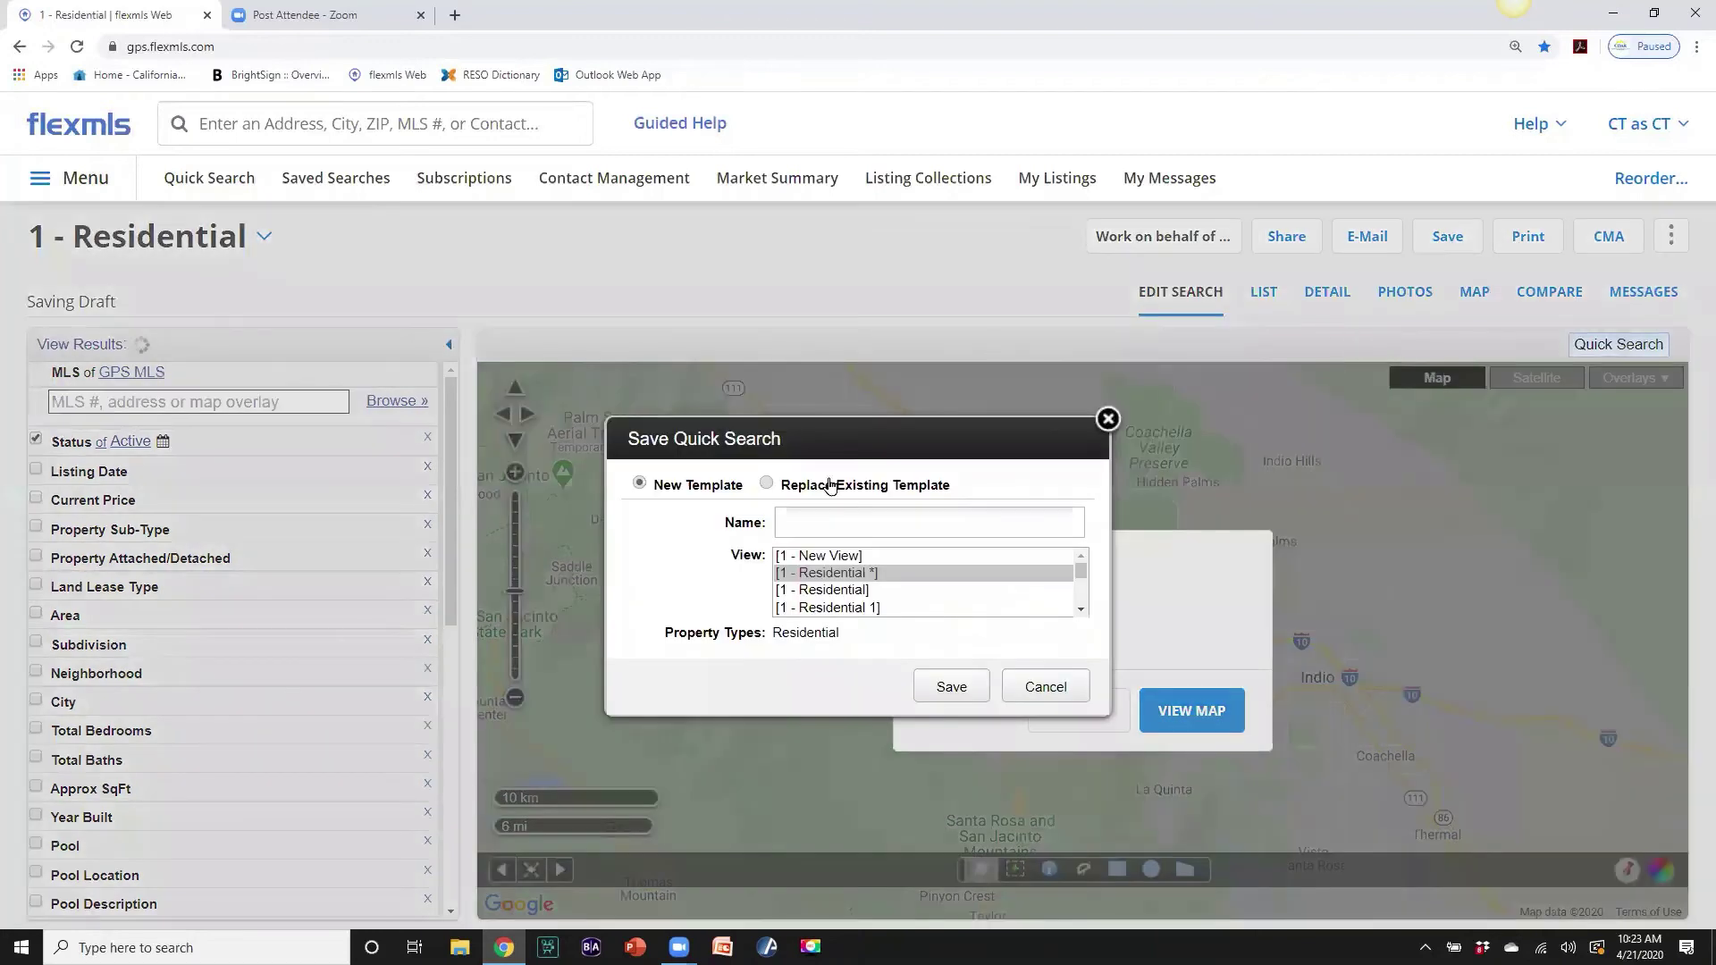
pyautogui.click(807, 522)
pyautogui.press('BackSpace')
pyautogui.write('Residential Mine')
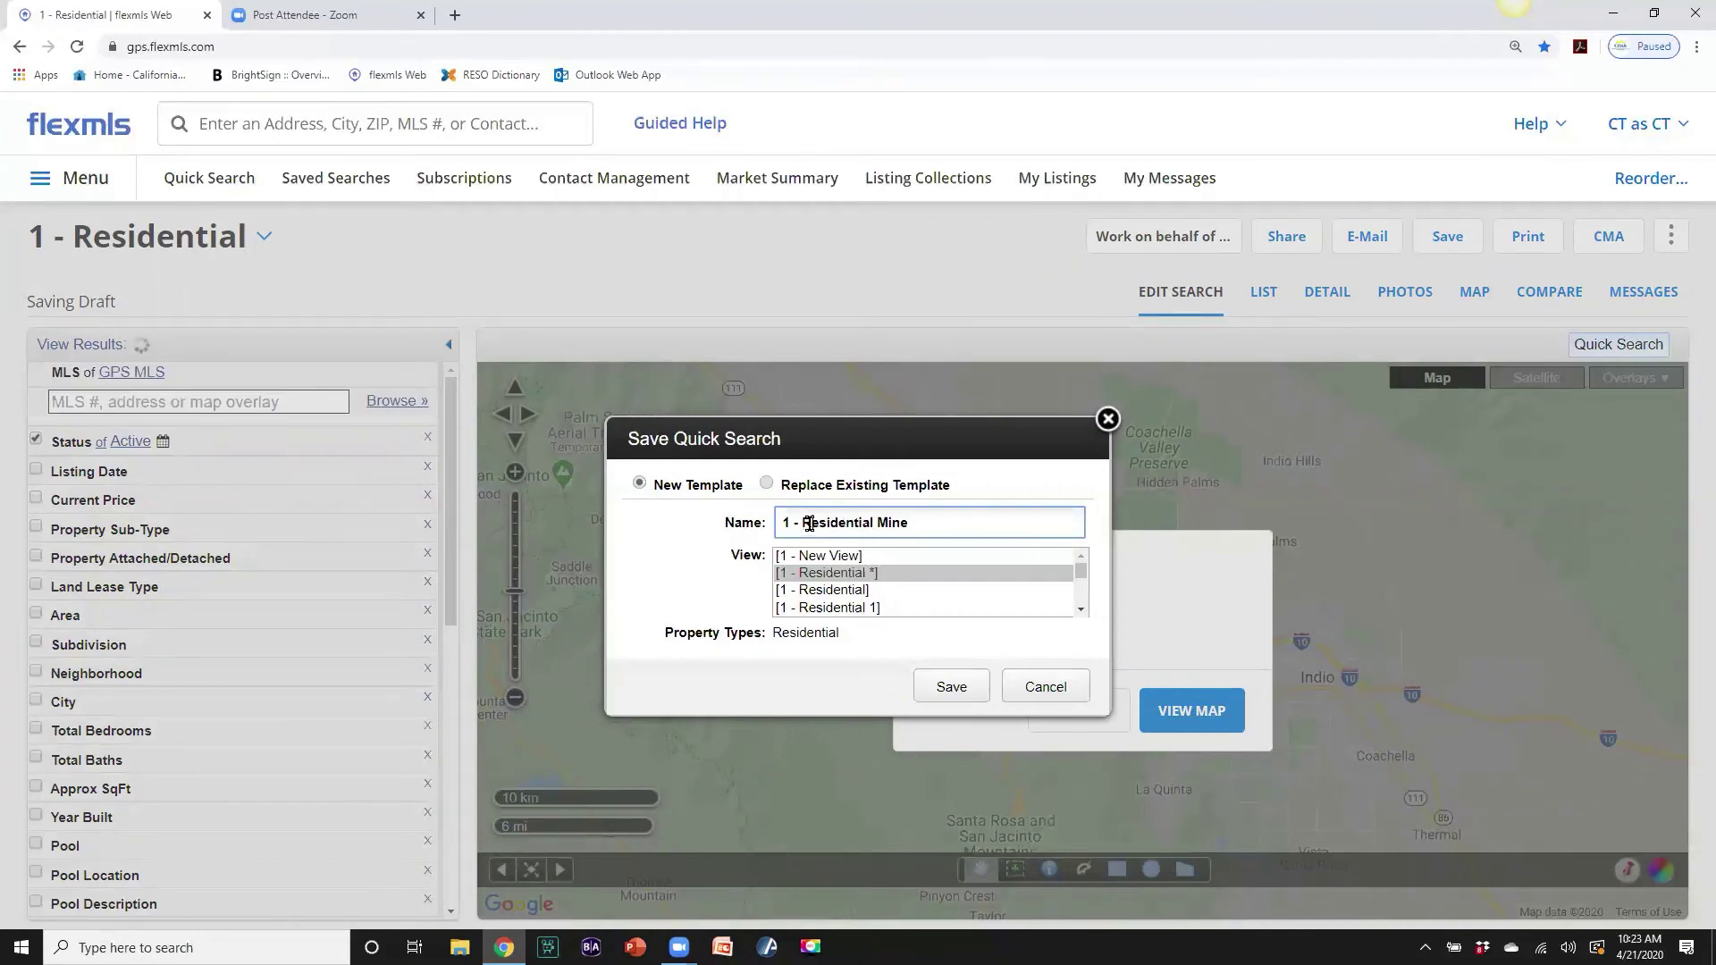
pyautogui.click(952, 690)
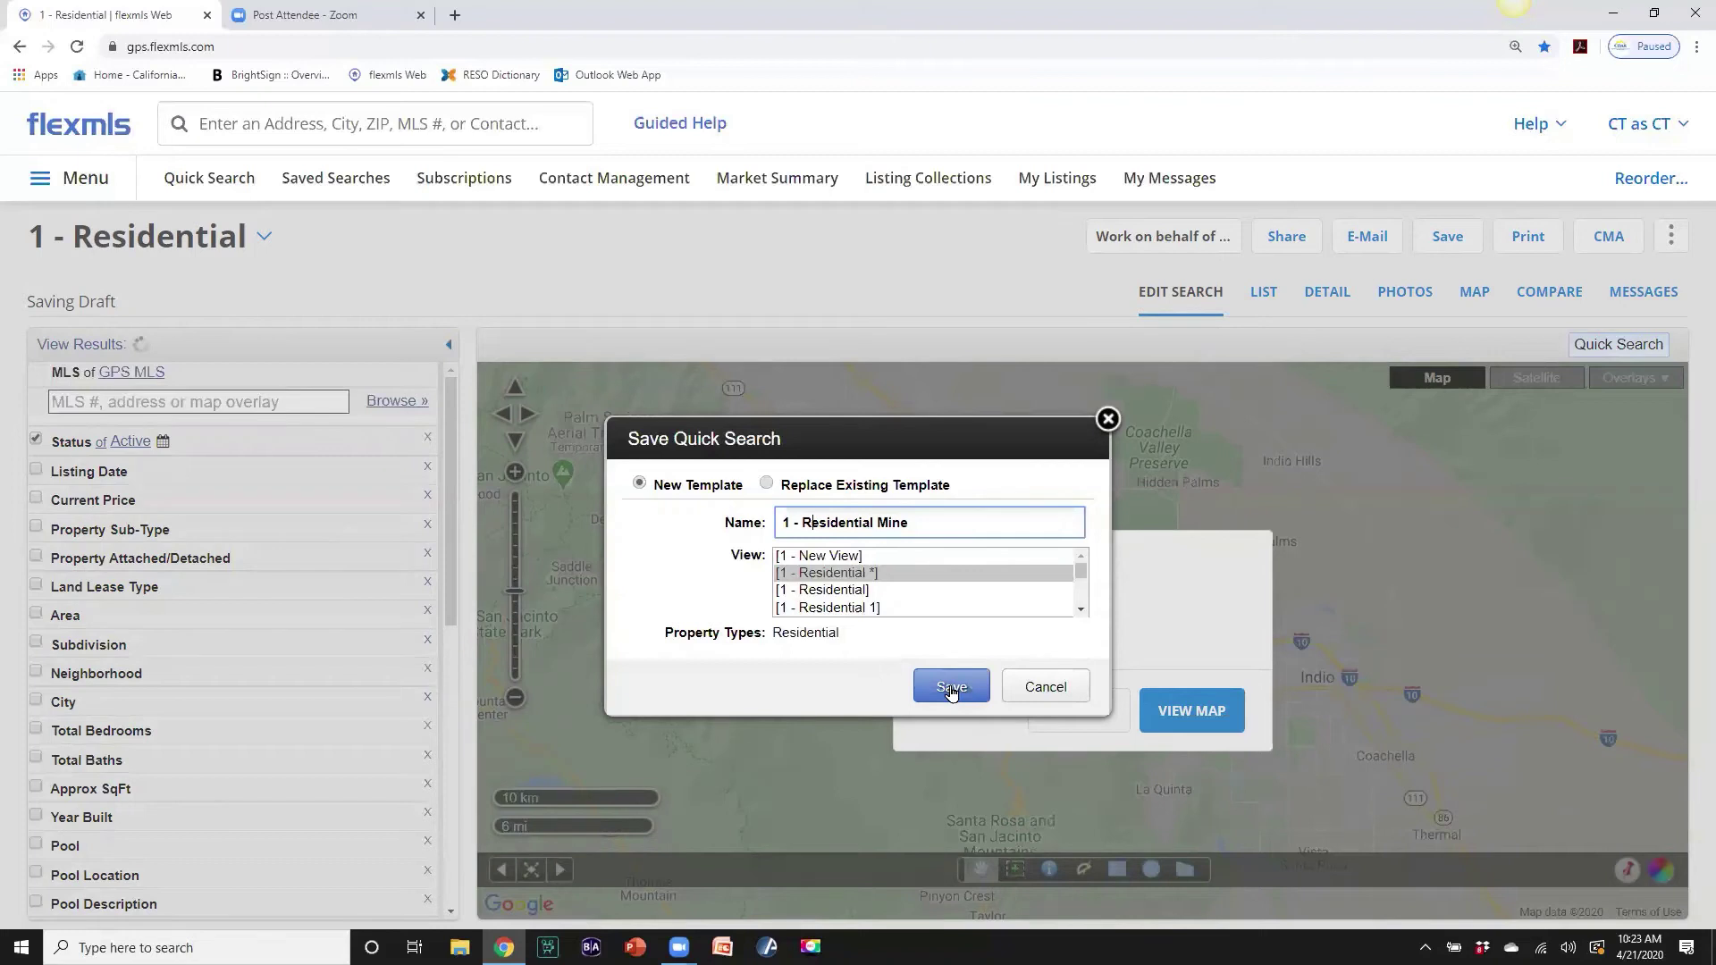
pyautogui.click(952, 688)
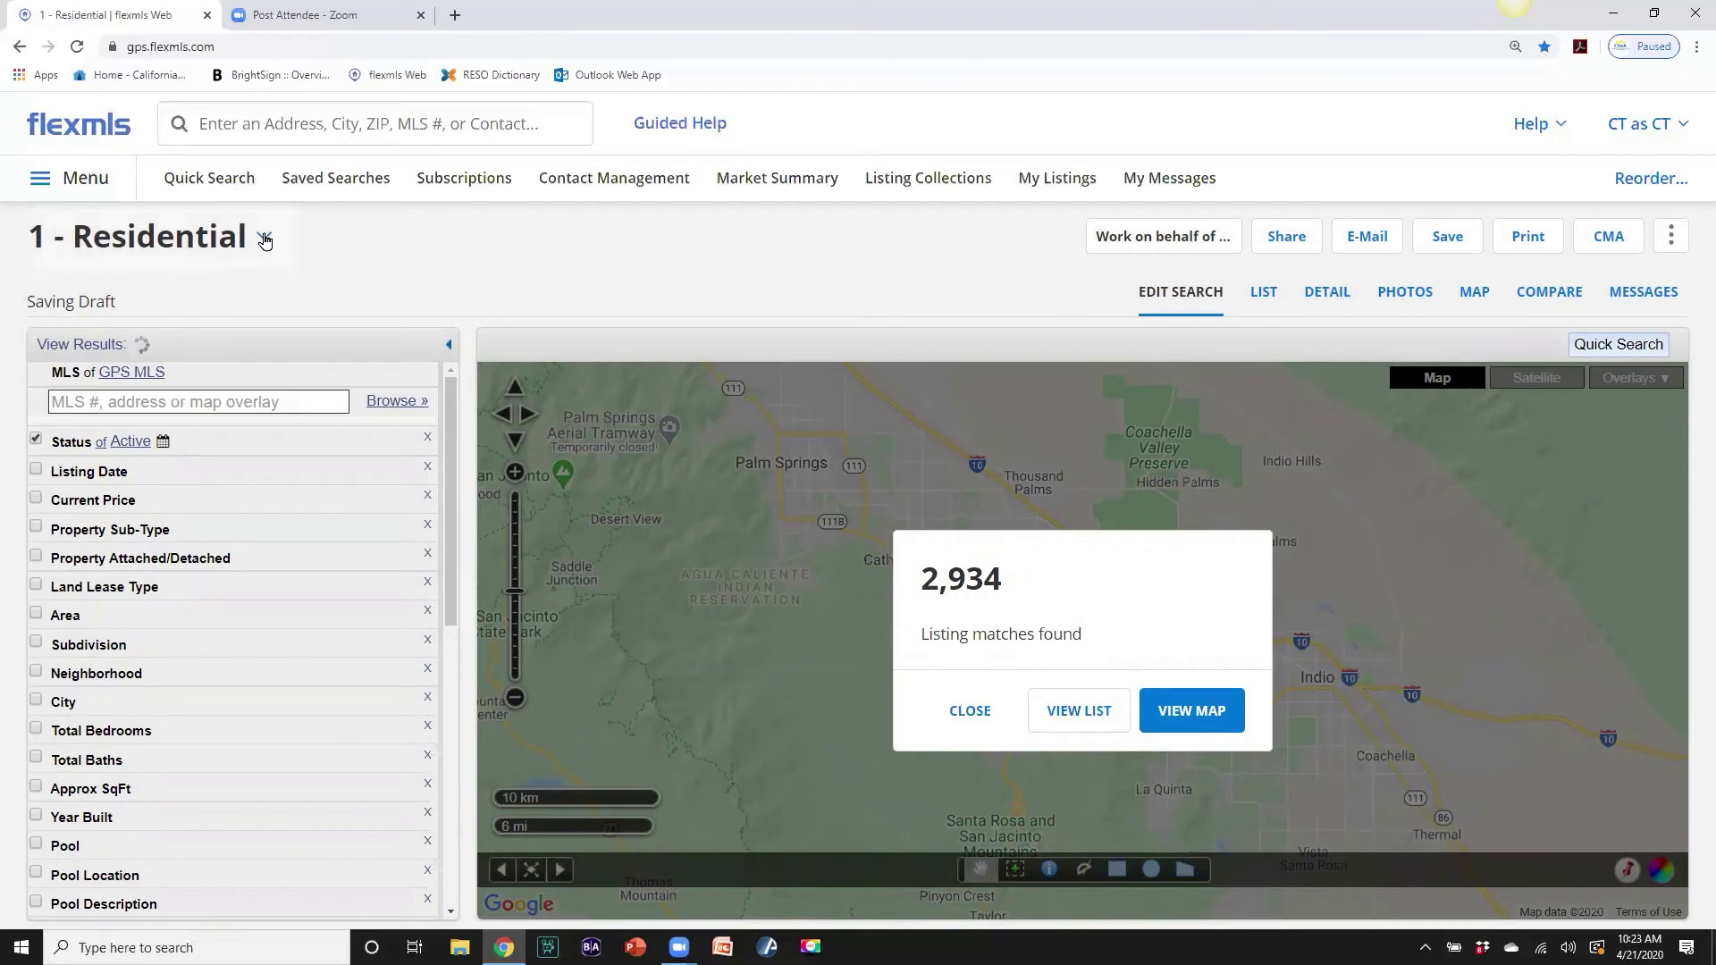
# Start a quick search with the 1 - Residential Mine template and check its added fields.
pyautogui.click(206, 179)
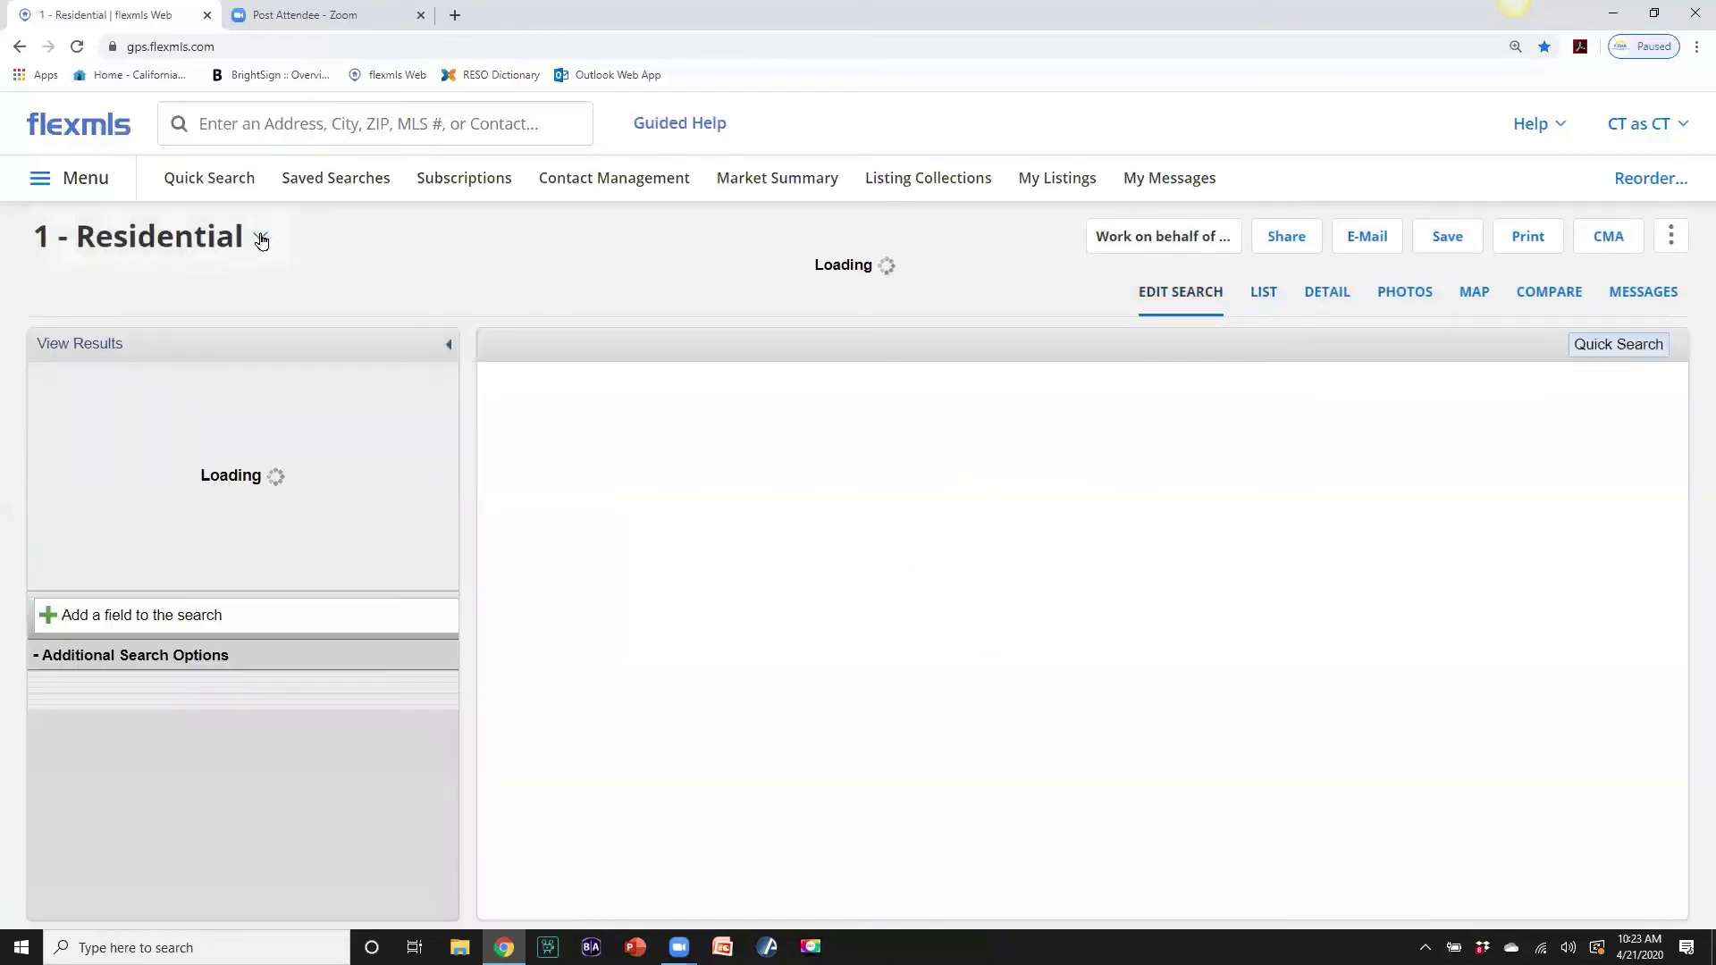
pyautogui.click(262, 238)
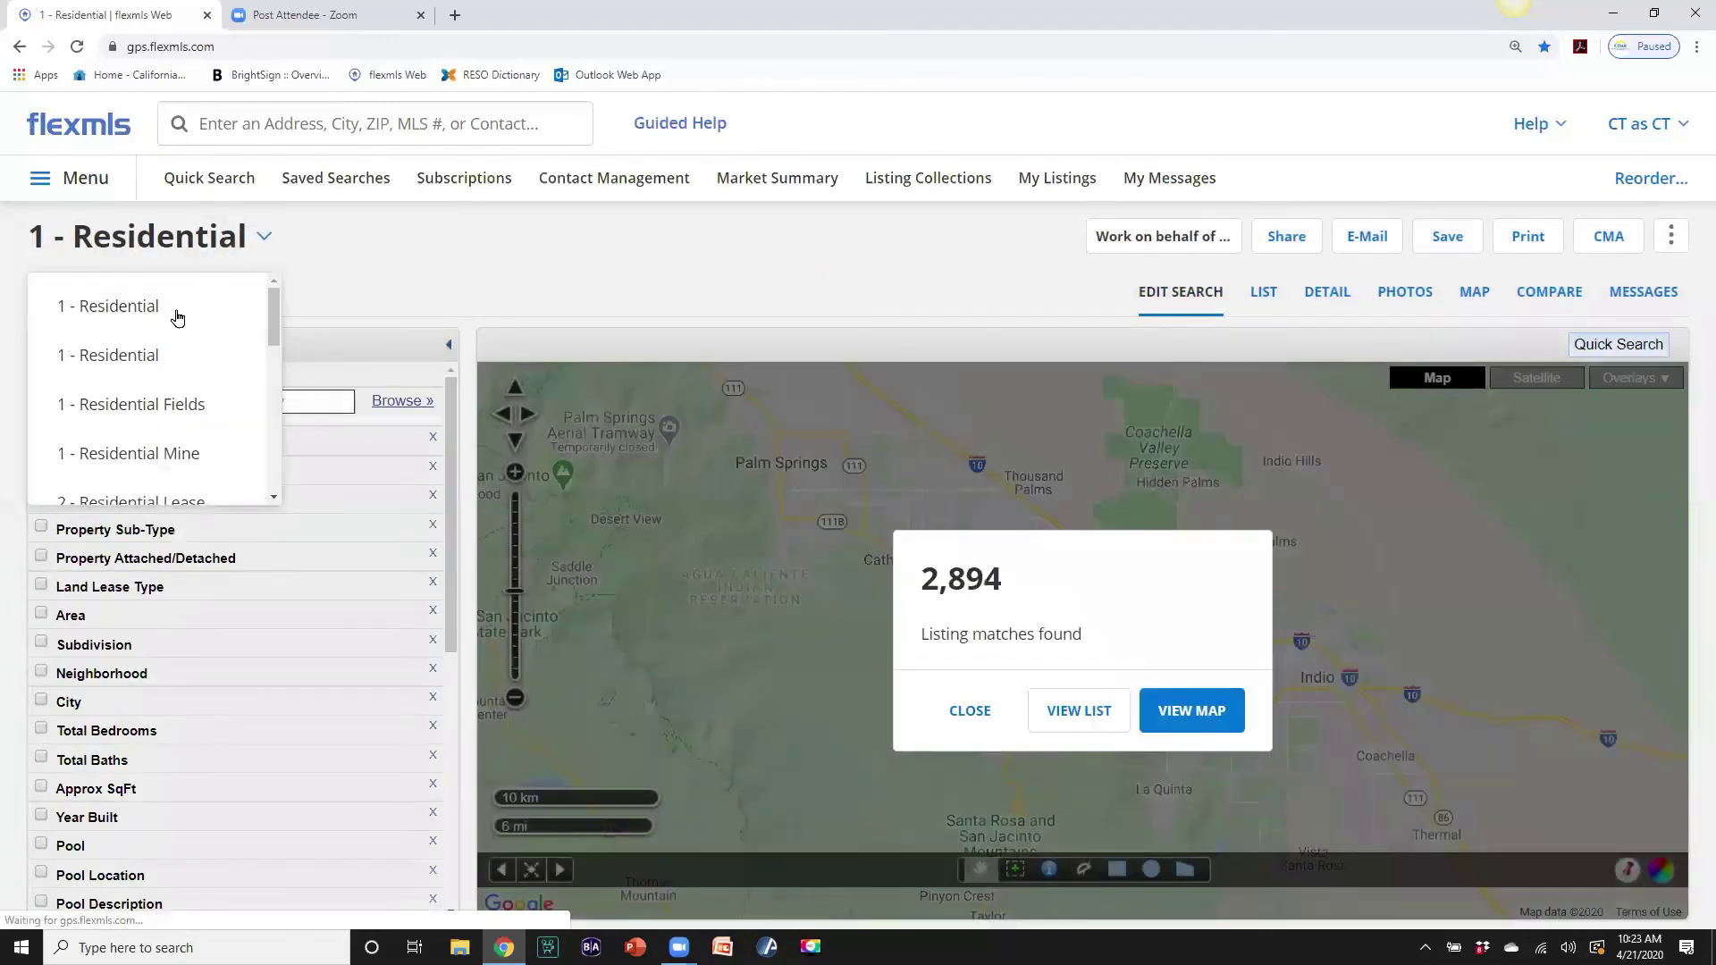
pyautogui.click(118, 451)
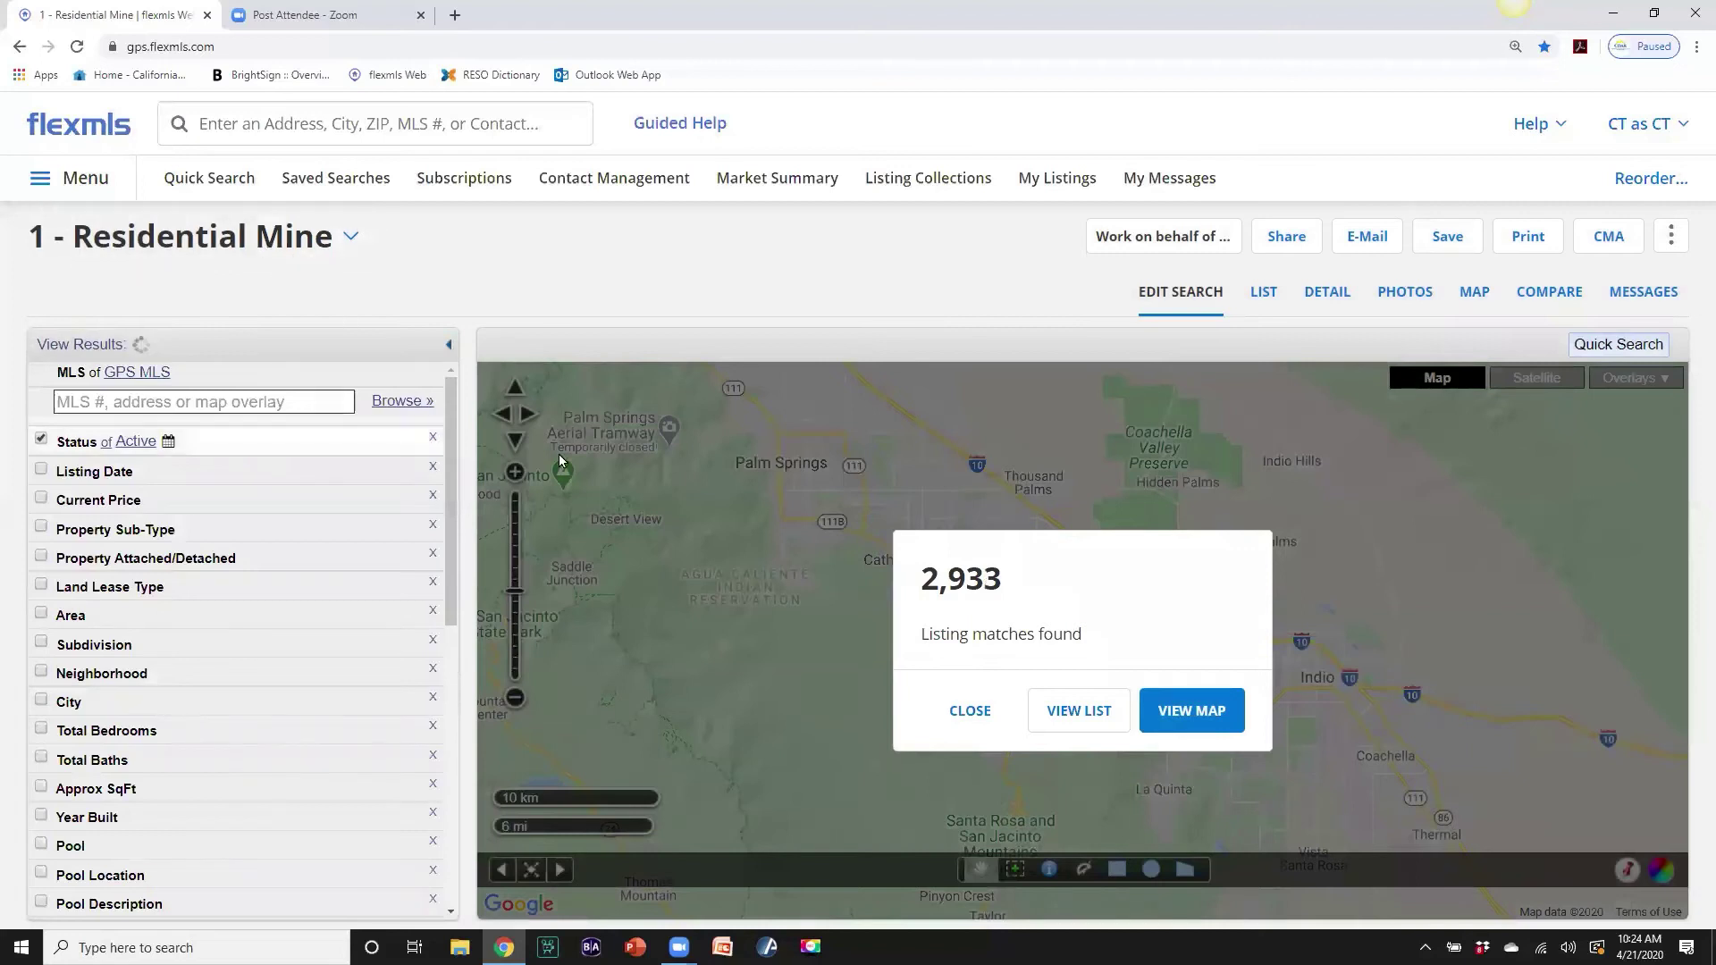
pyautogui.moveTo(447, 437); pyautogui.dragTo(452, 764)
pyautogui.scroll(-1, 431, 672)
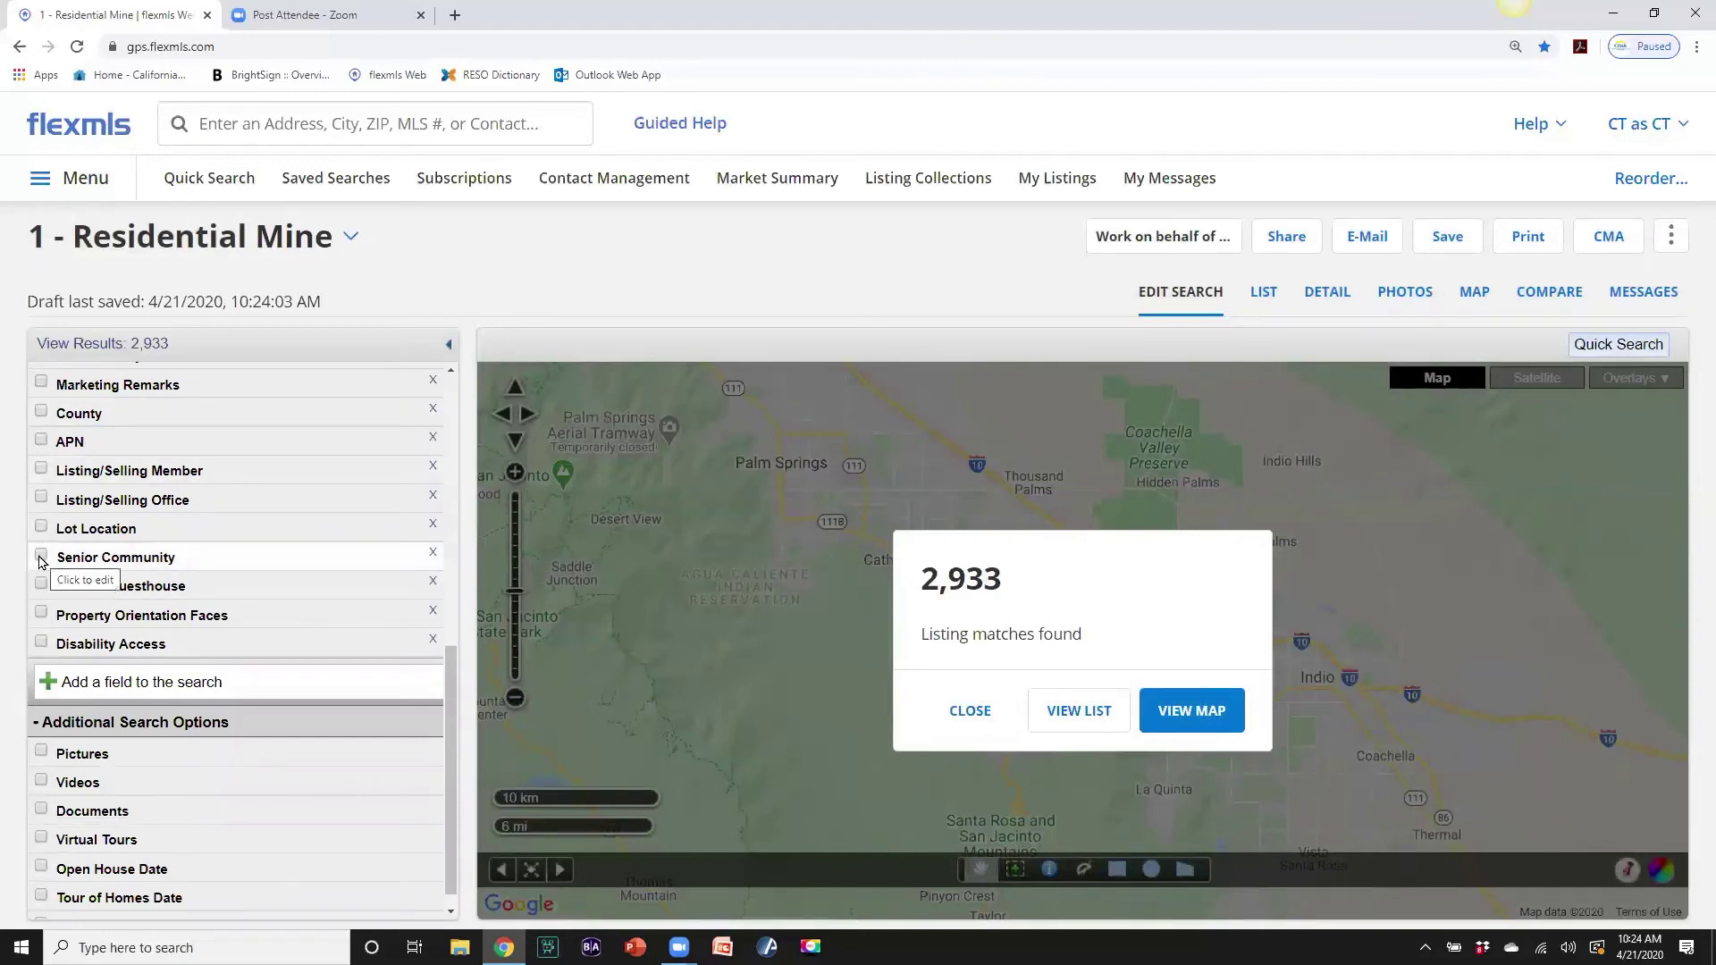
# Filter the search to listings whose Casita - Guesthouse is Attached or Detached.
pyautogui.click(74, 587)
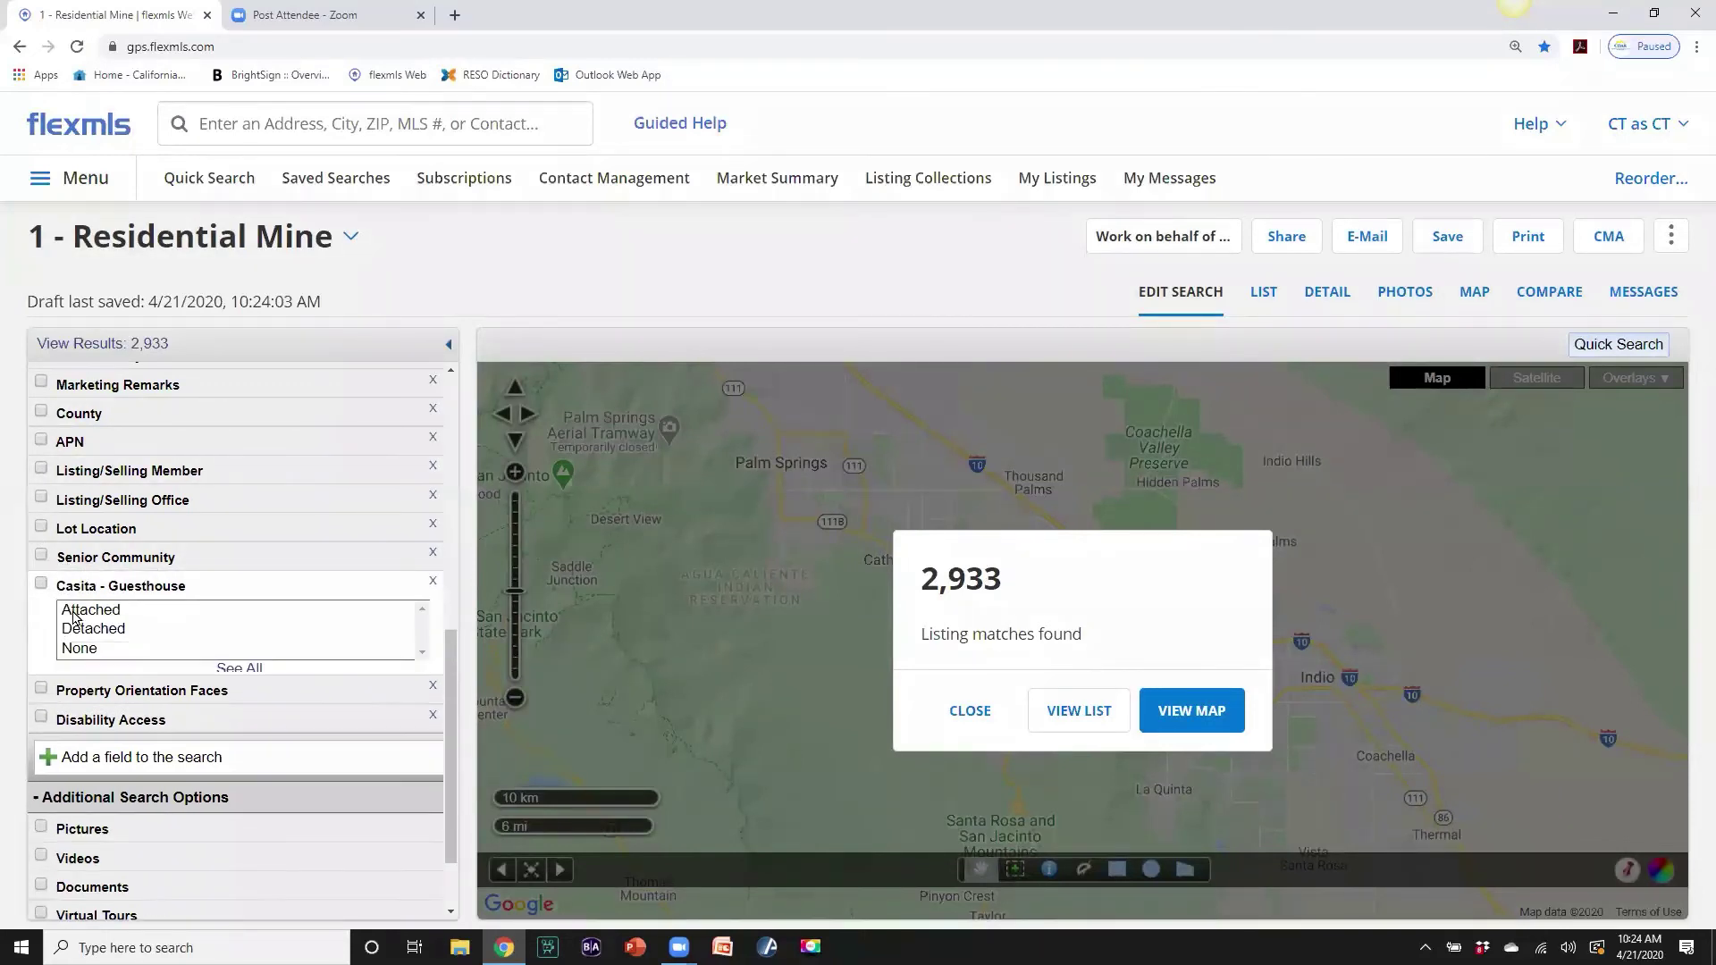
pyautogui.click(76, 614)
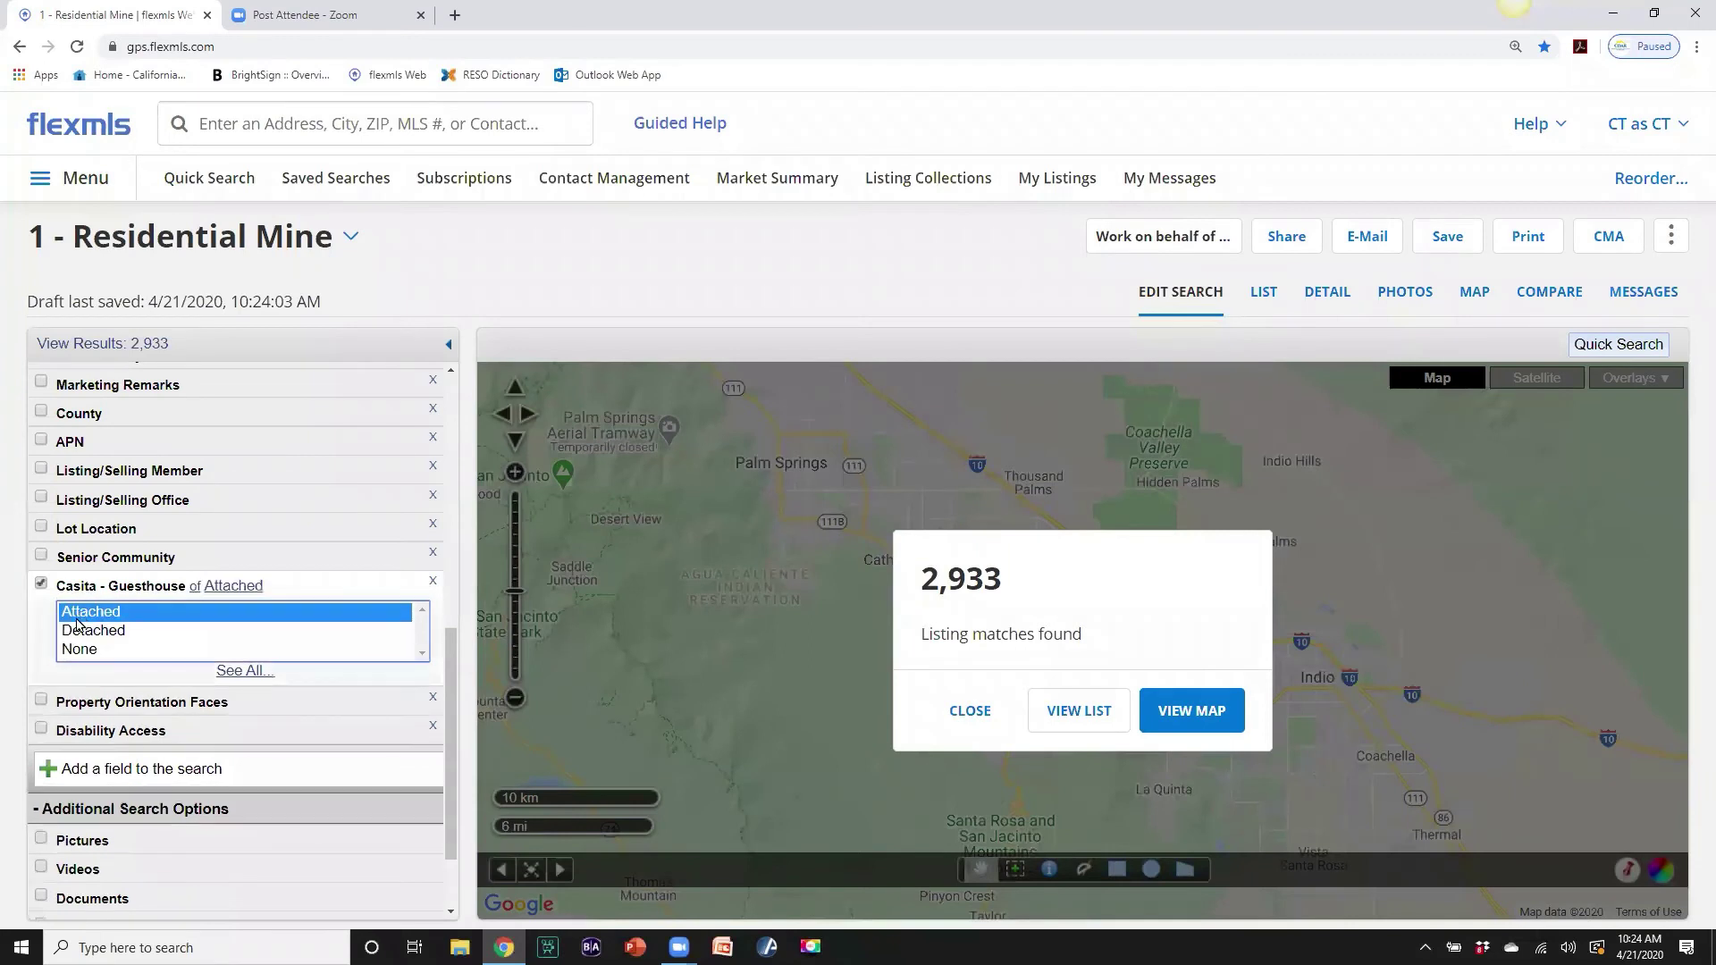
pyautogui.keyDown('ctrl'); pyautogui.click(78, 631); pyautogui.keyUp('ctrl')
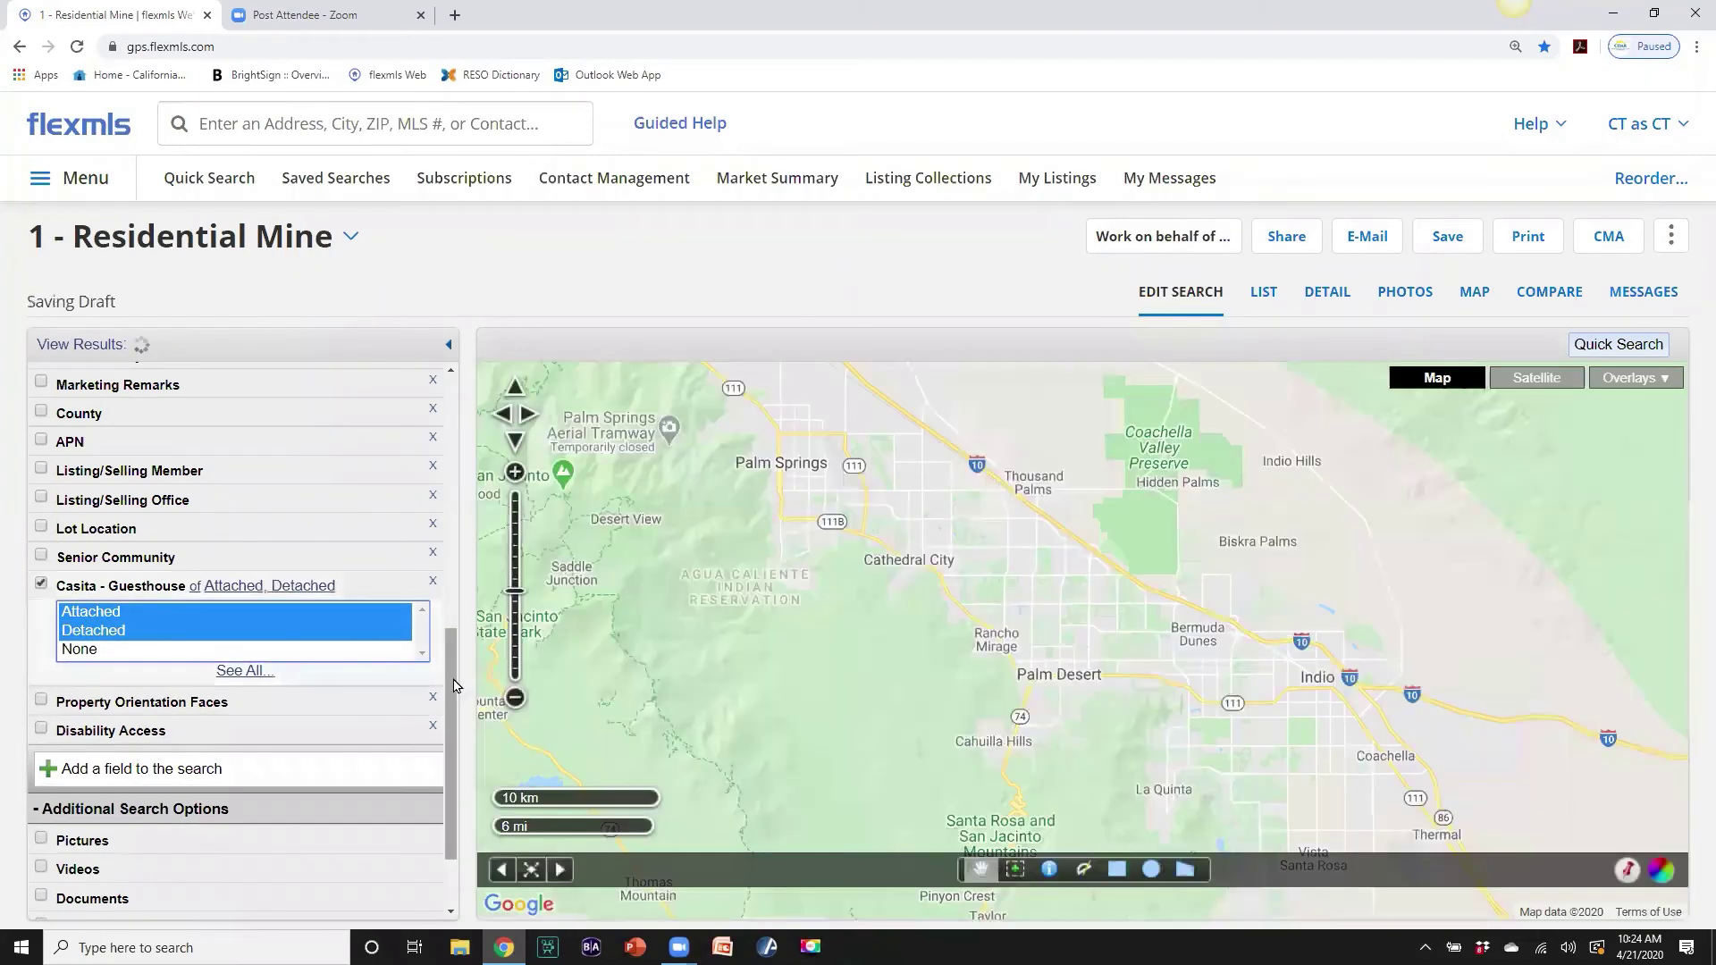
# Filter the search to the Area 313 - La Quinta South of HWY 111.
pyautogui.moveTo(452, 685); pyautogui.dragTo(452, 487)
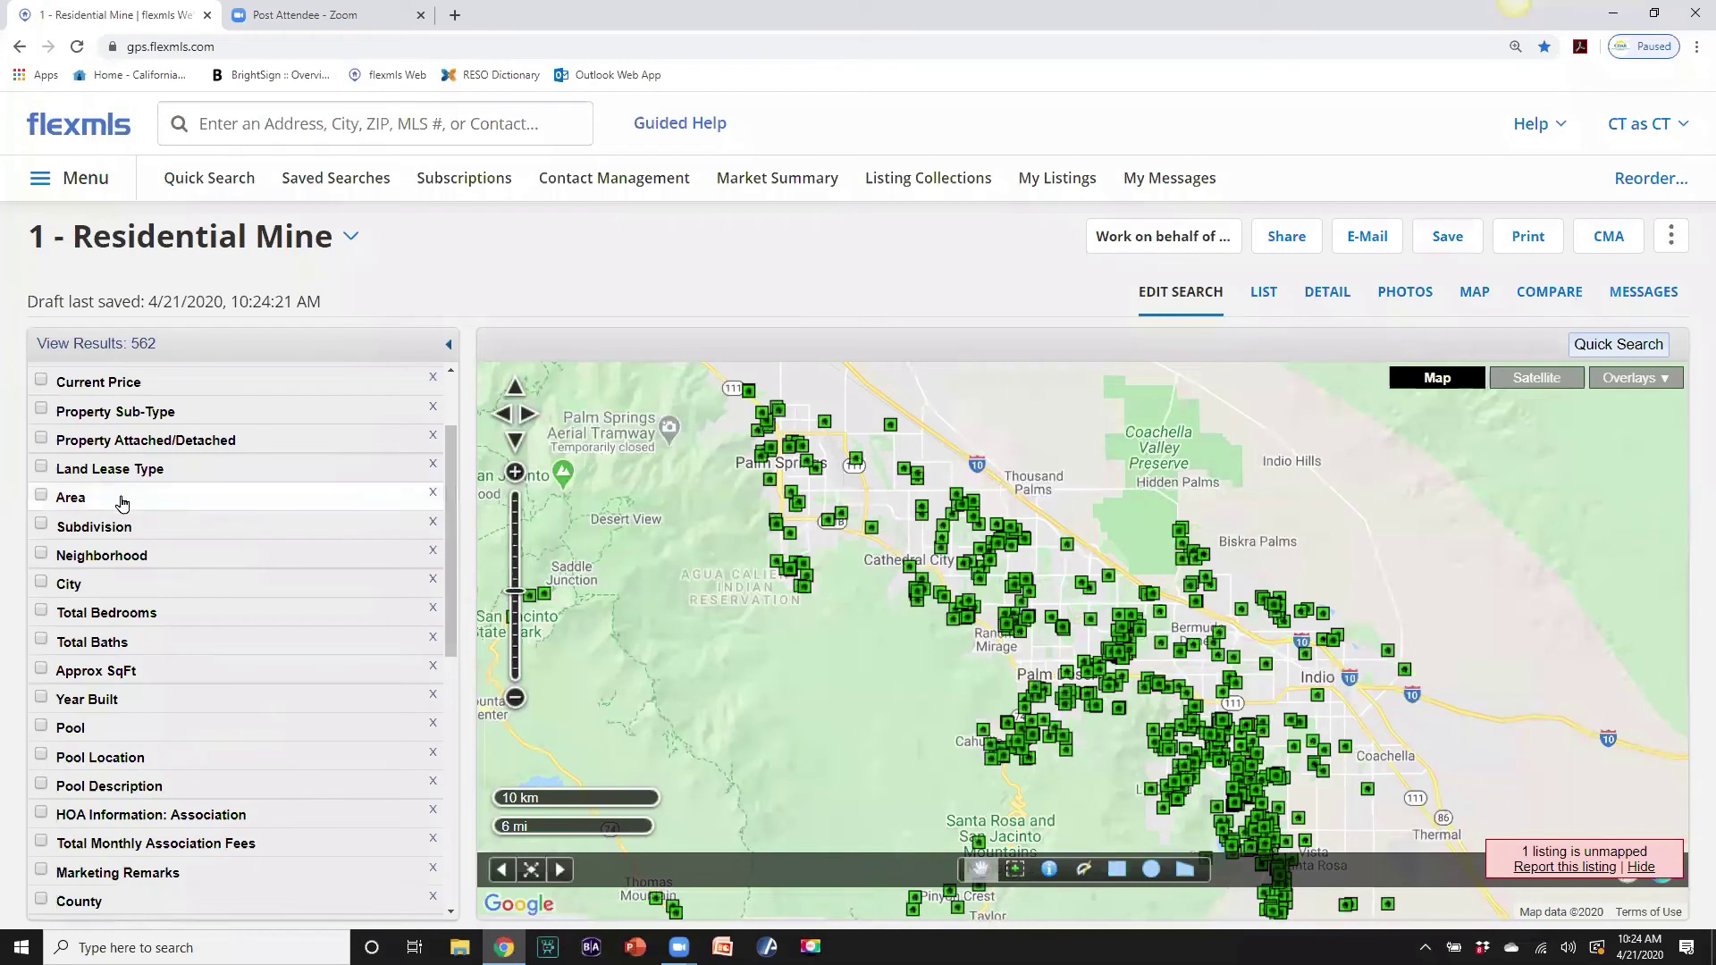
pyautogui.click(41, 497)
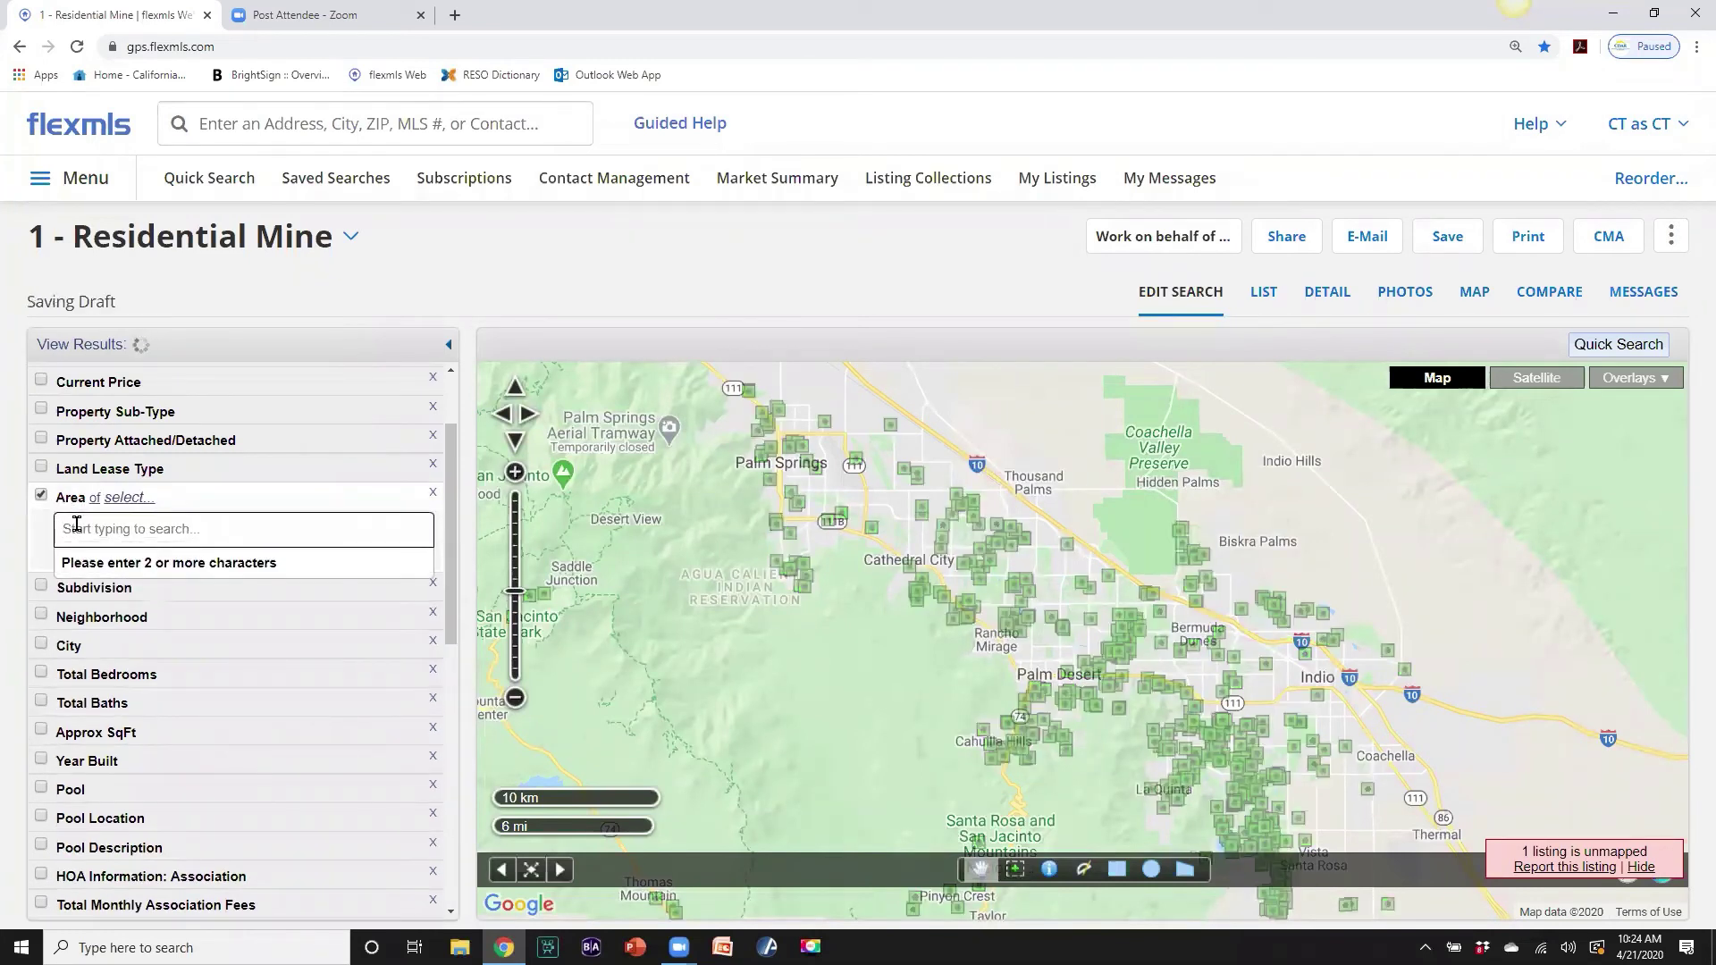
pyautogui.write('313')
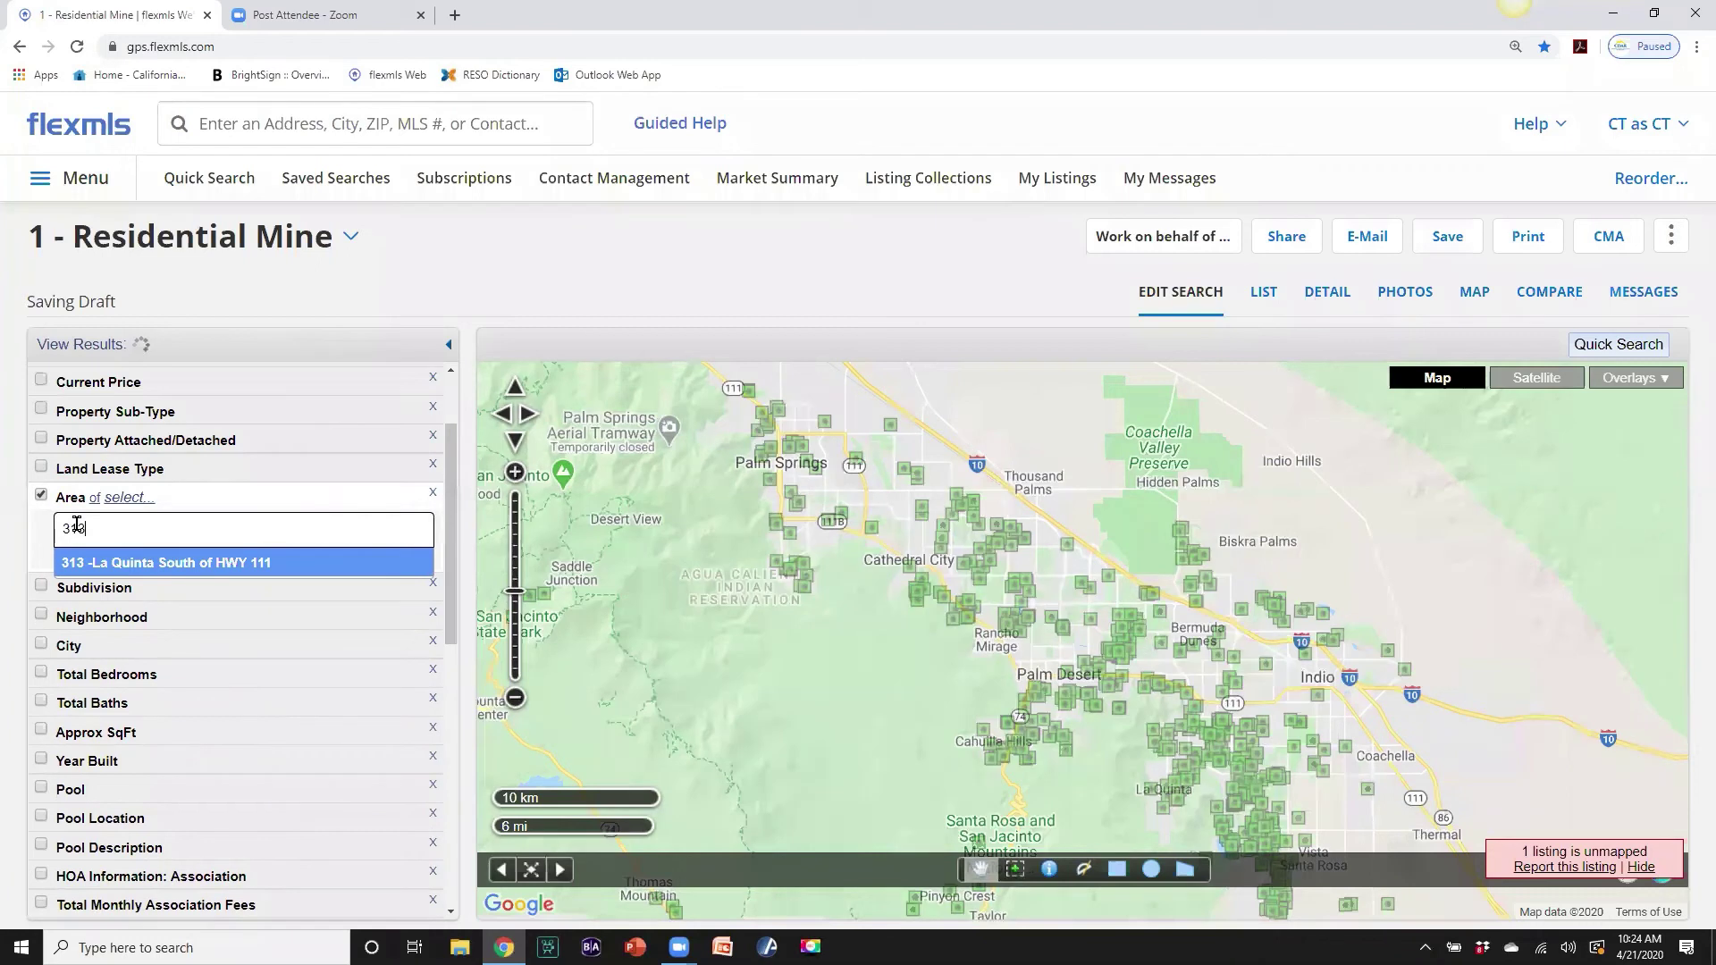
pyautogui.click(105, 570)
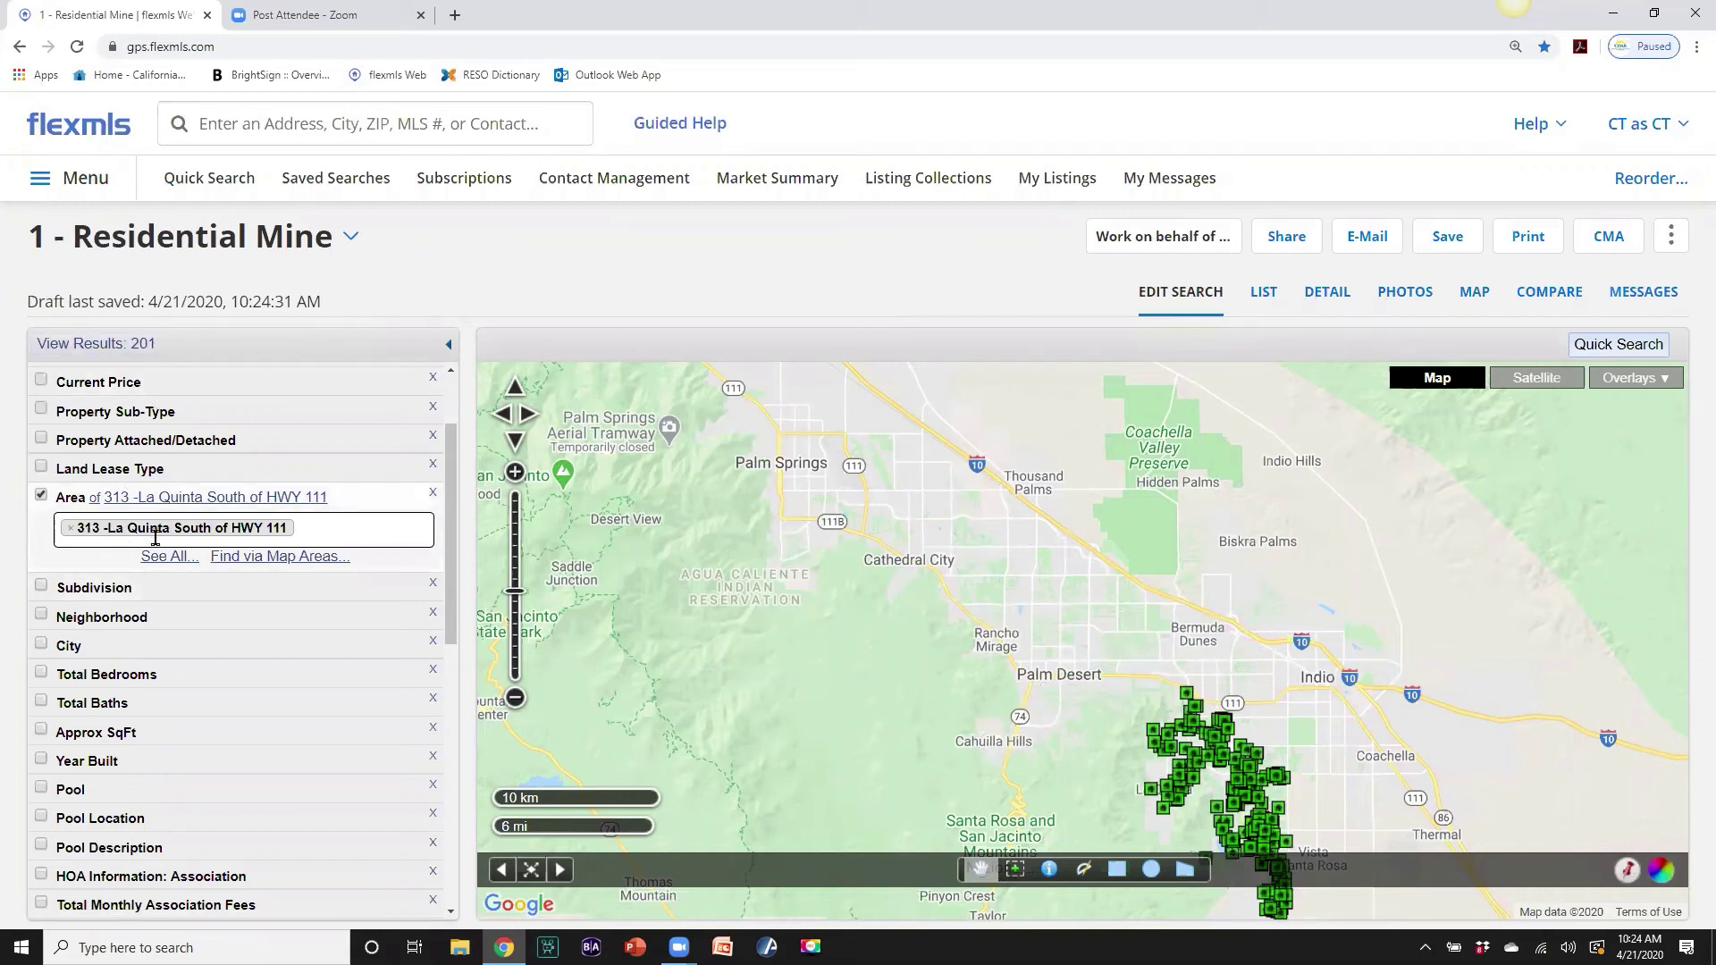
# Show the matching listings as a list using the 1 - Residential 1 view.
pyautogui.scroll(-6, 227, 558)
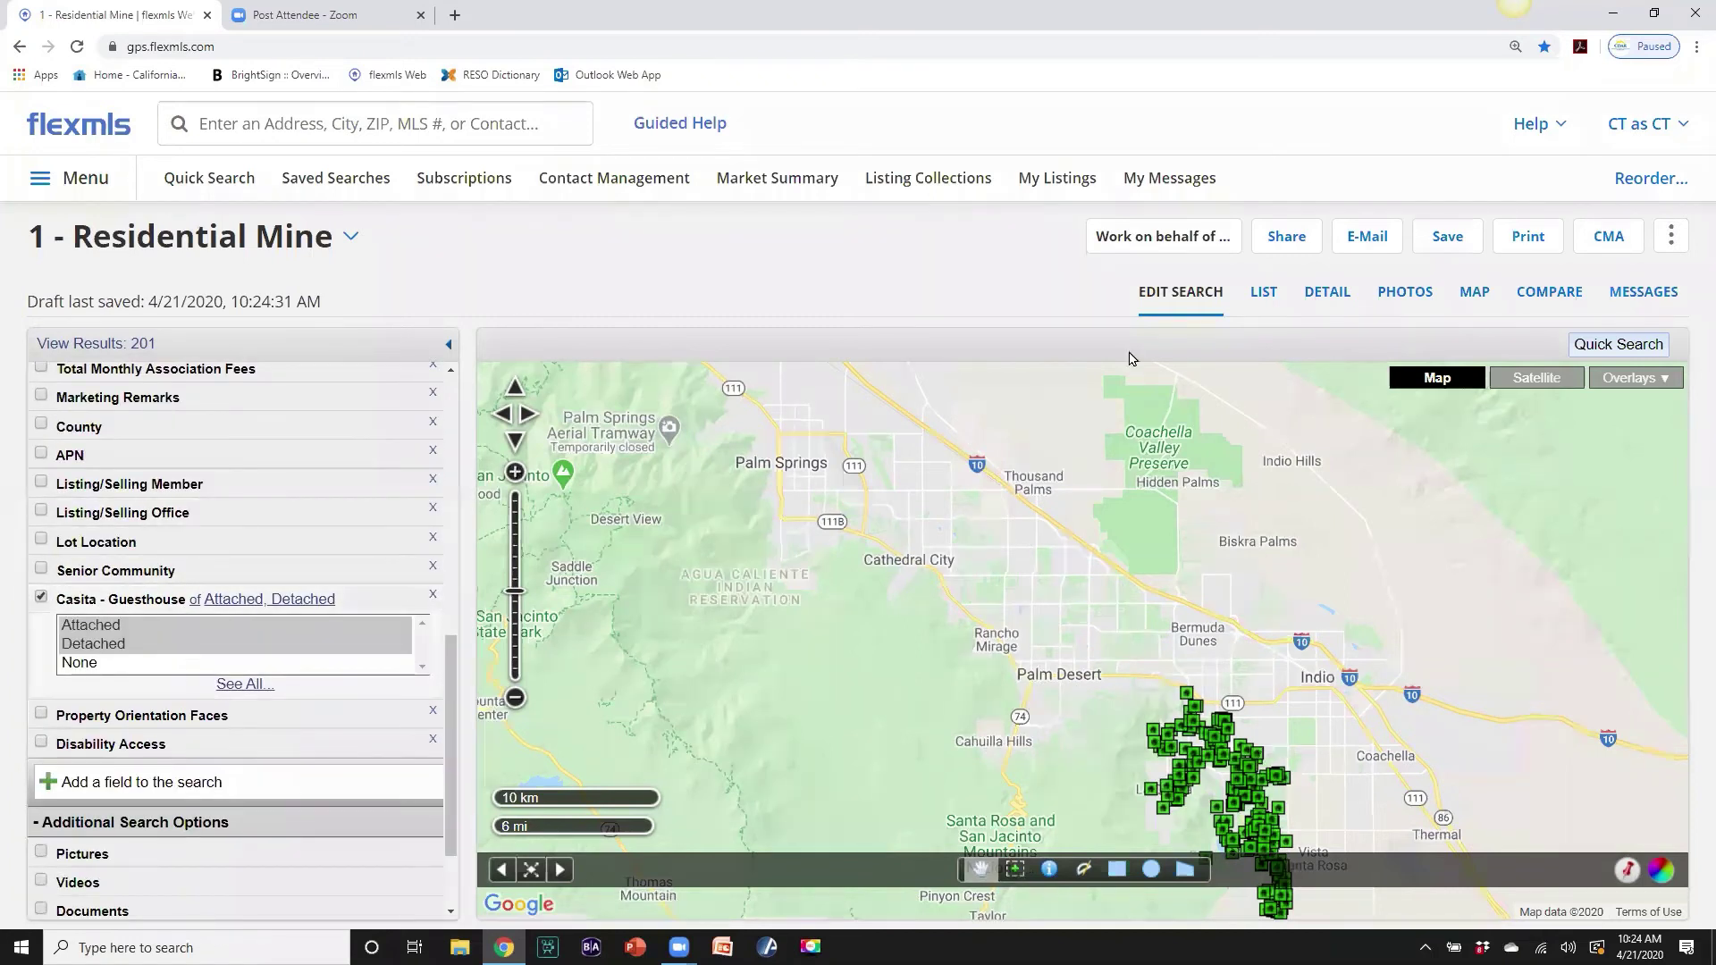
pyautogui.click(1264, 294)
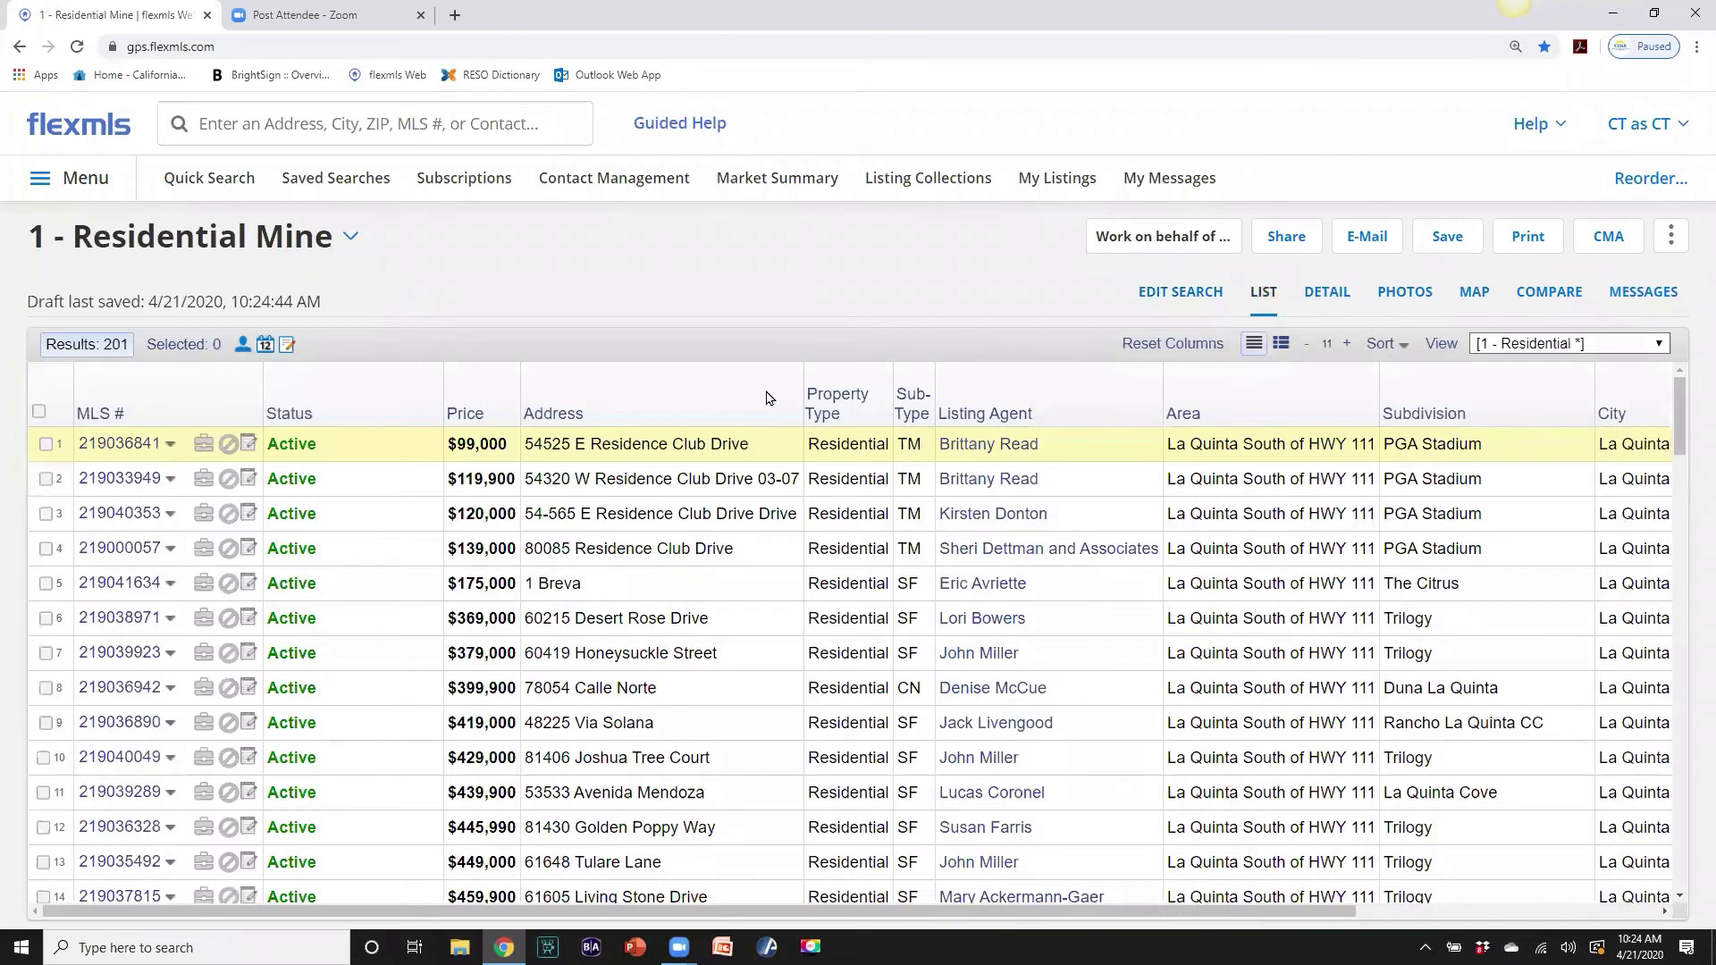
pyautogui.click(1659, 346)
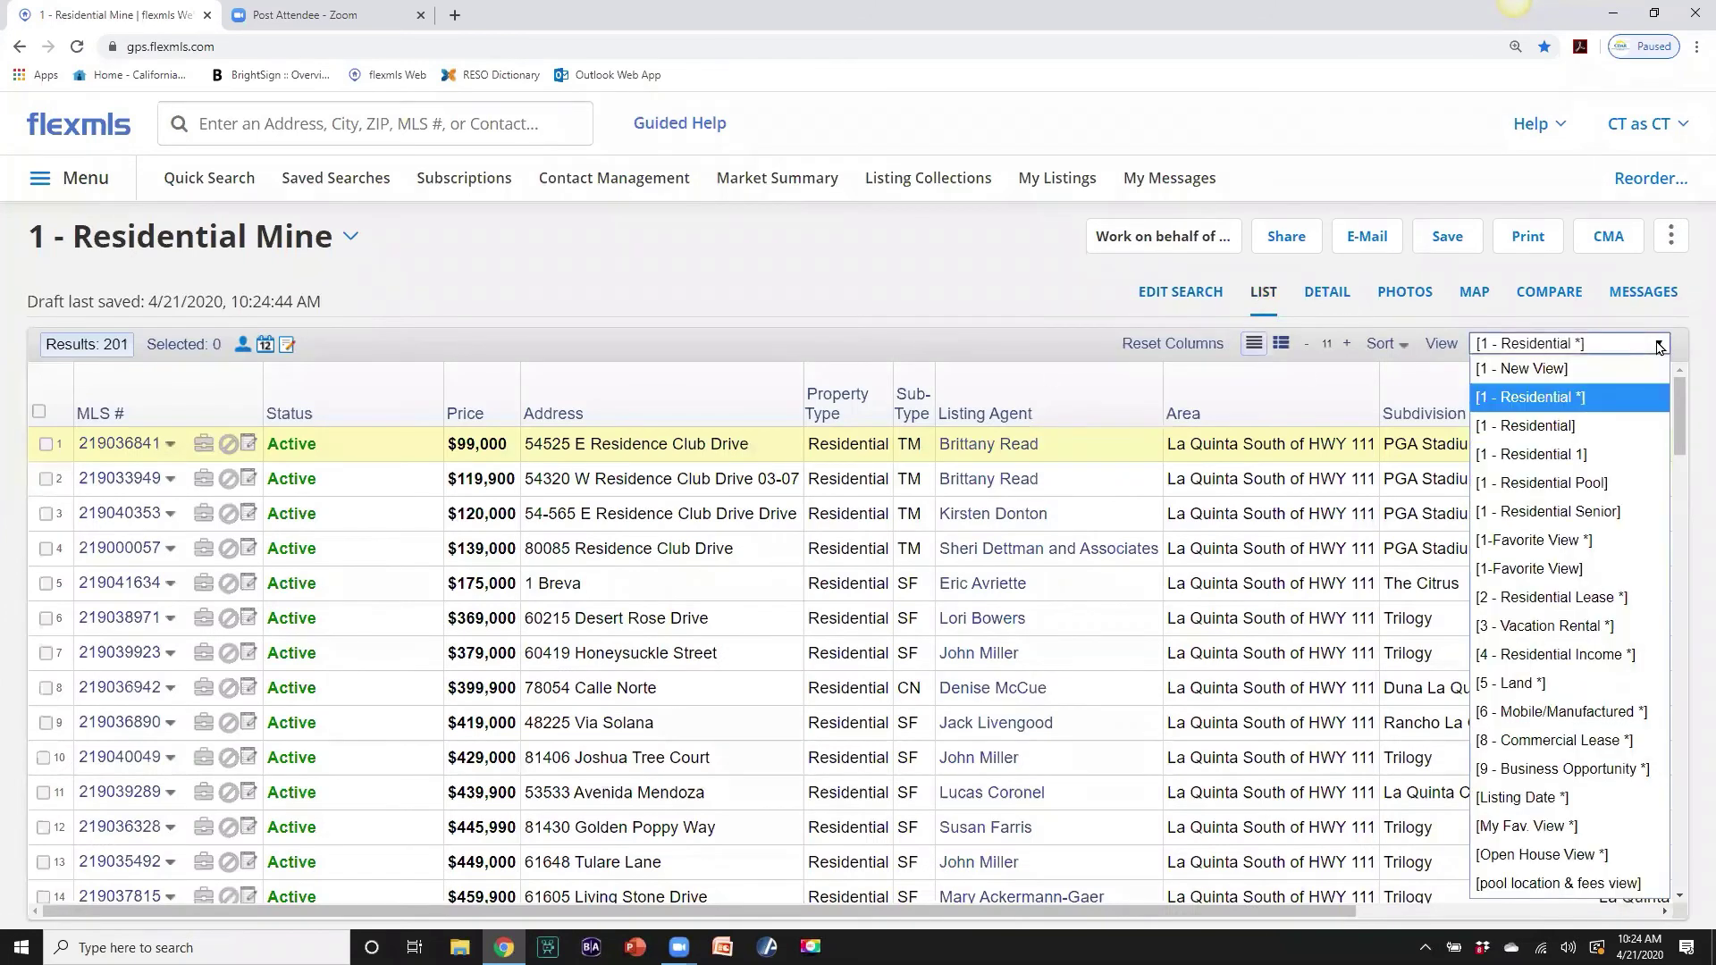
pyautogui.click(1562, 457)
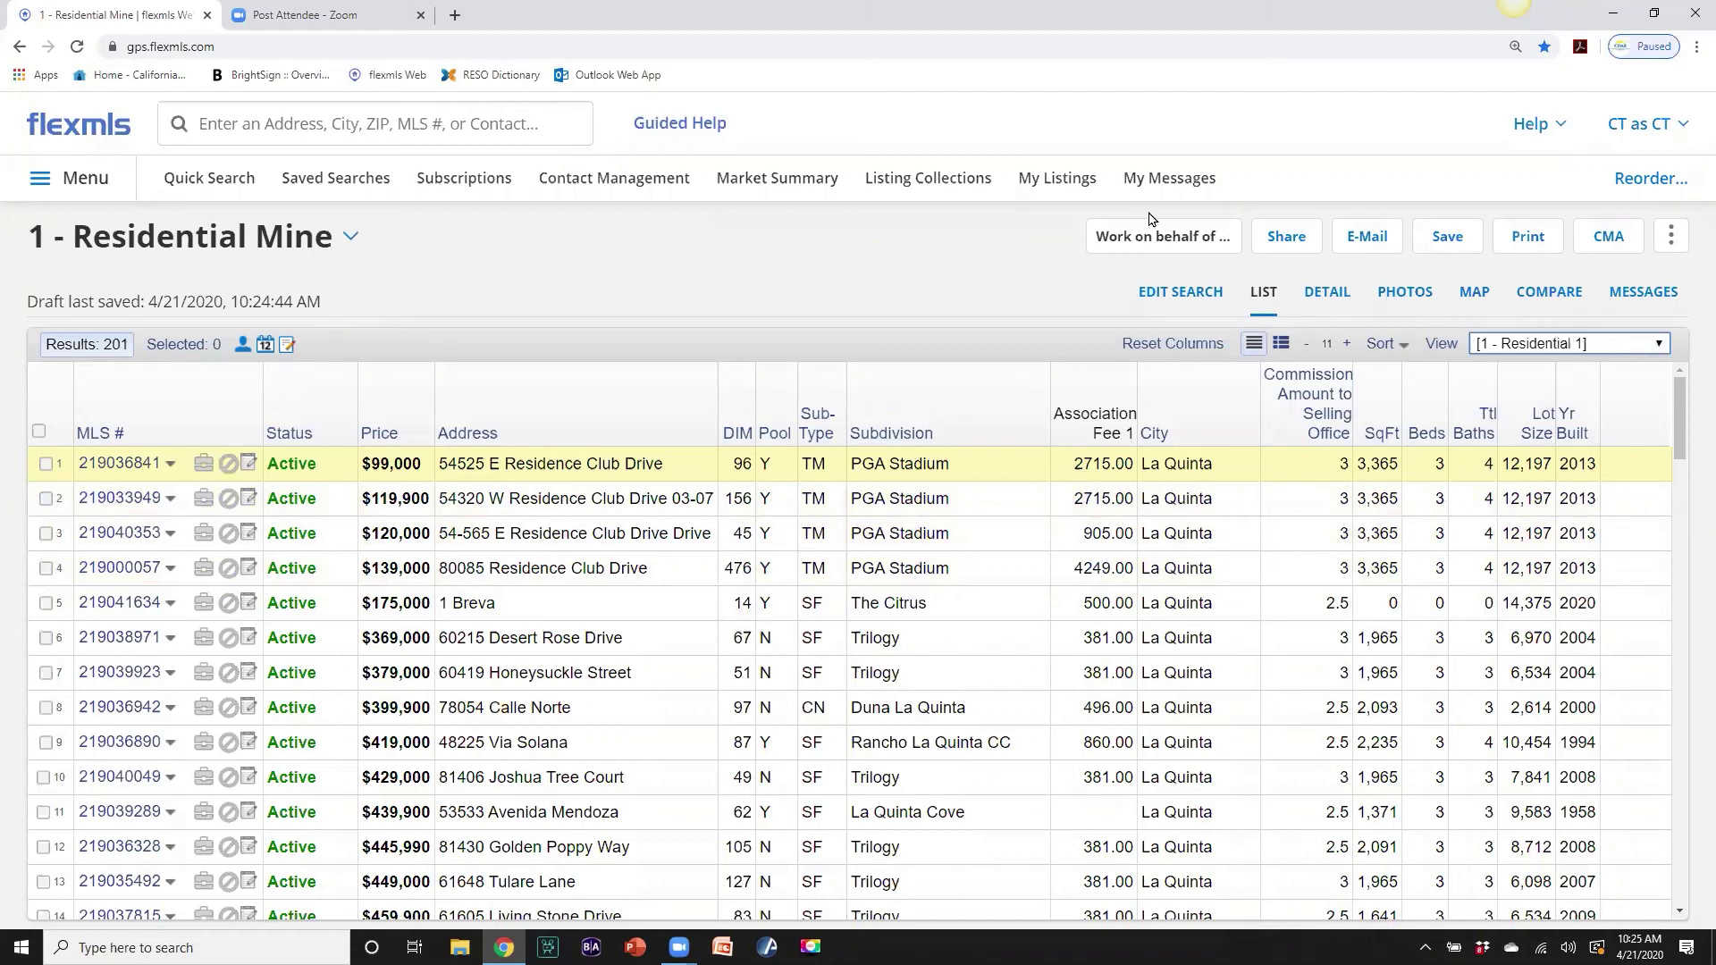
# Set the default view of the 1 - Residential Mine quick search template to 1 - Residential 1 and save the template.
pyautogui.click(87, 182)
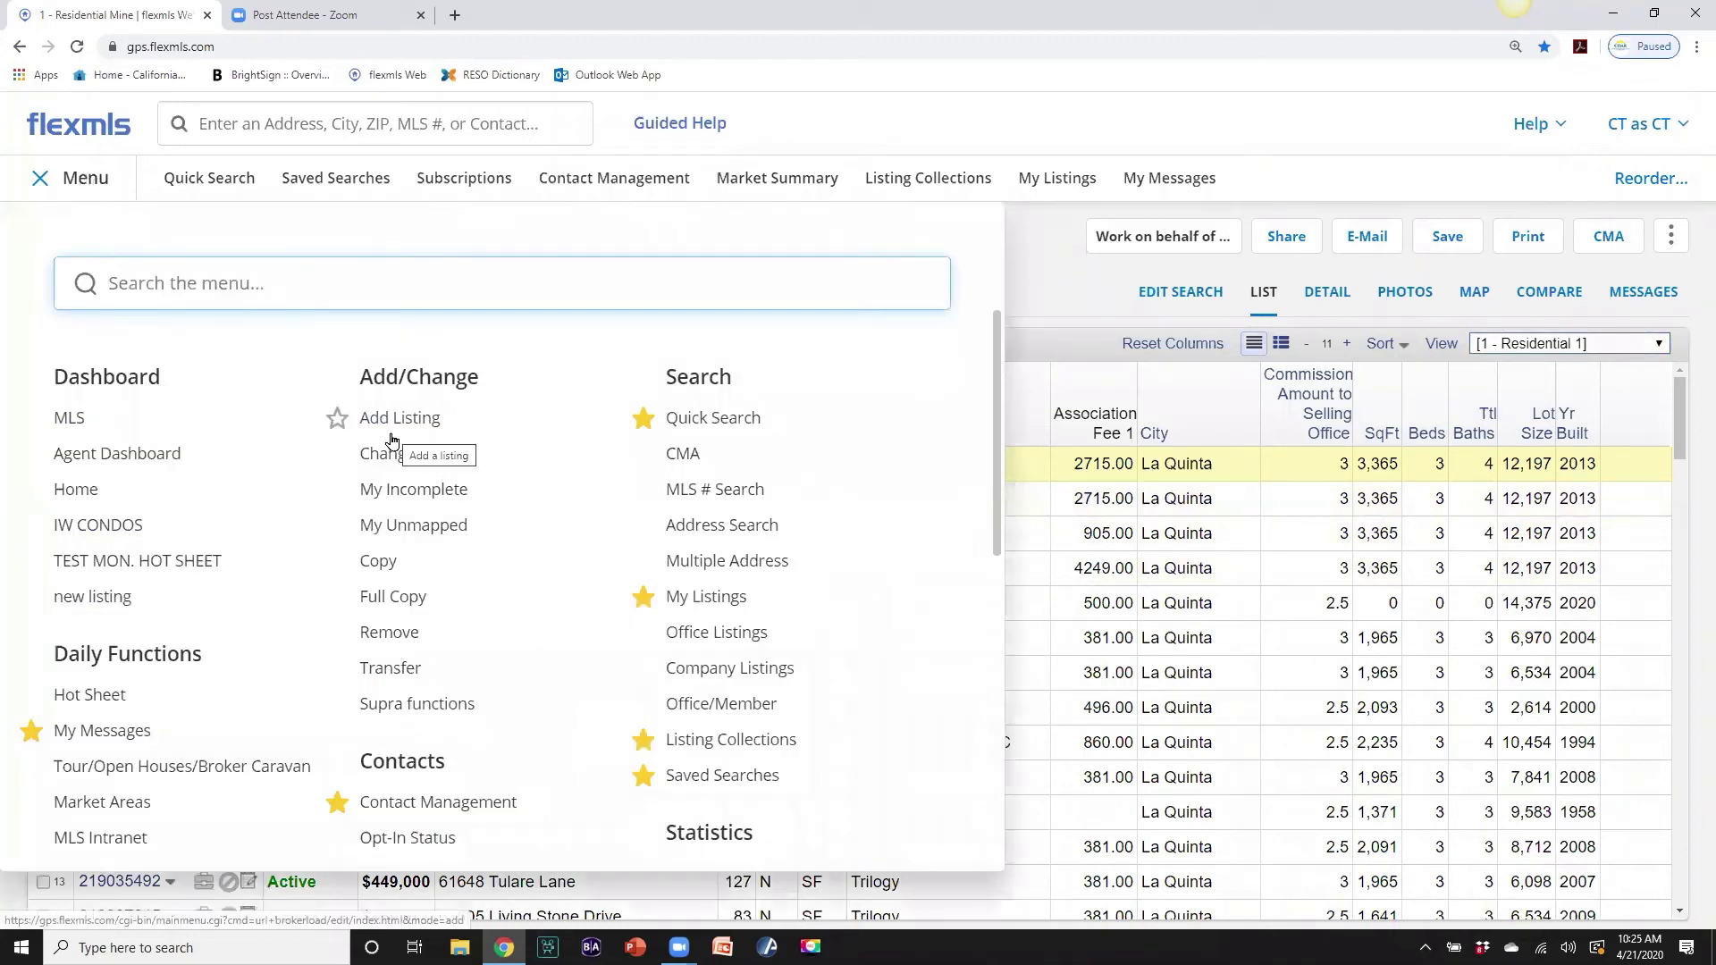
pyautogui.scroll(-5, 394, 443)
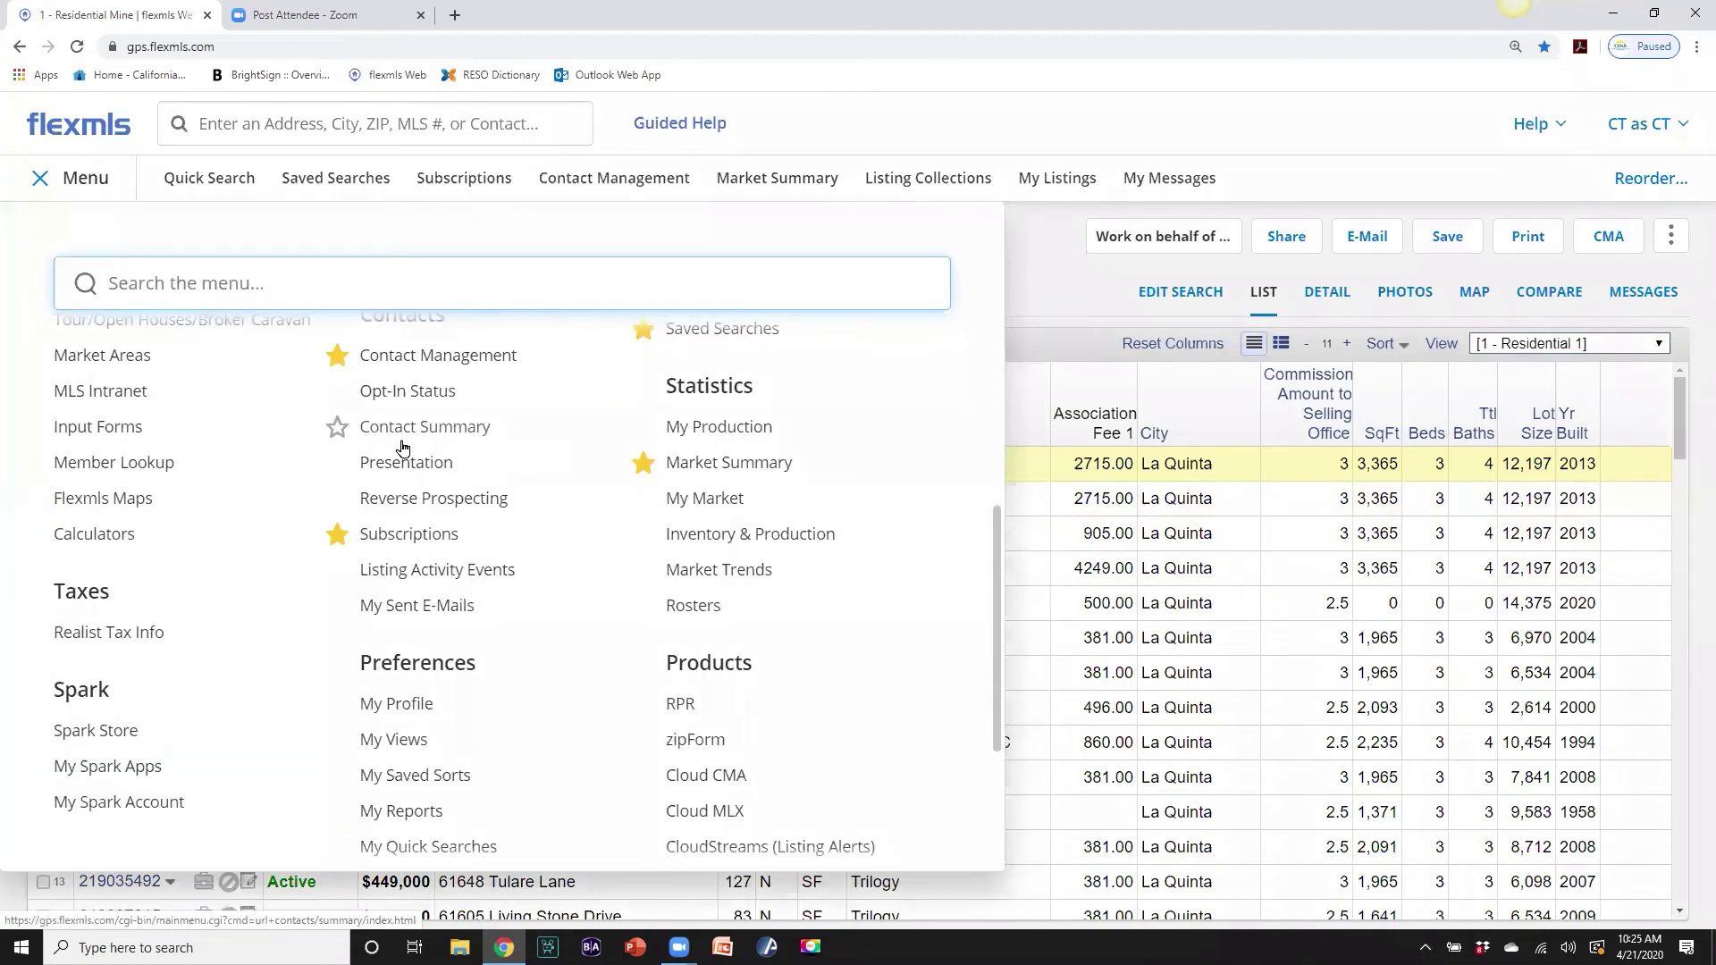
pyautogui.scroll(-3, 398, 445)
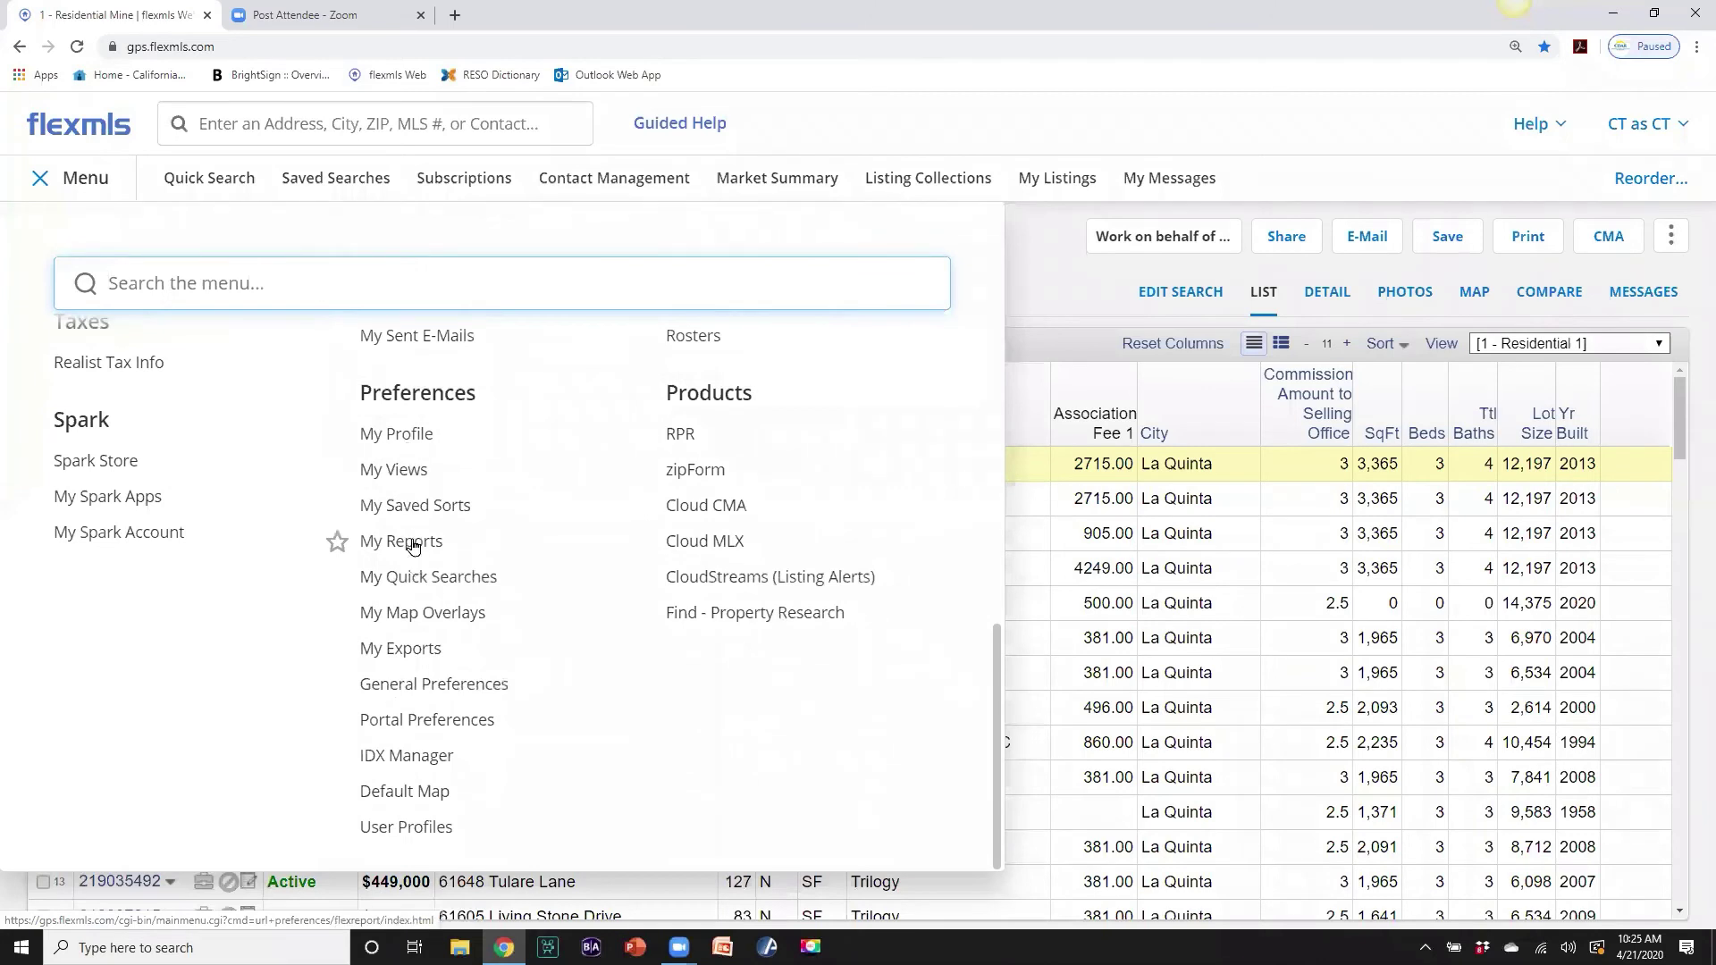
pyautogui.click(421, 578)
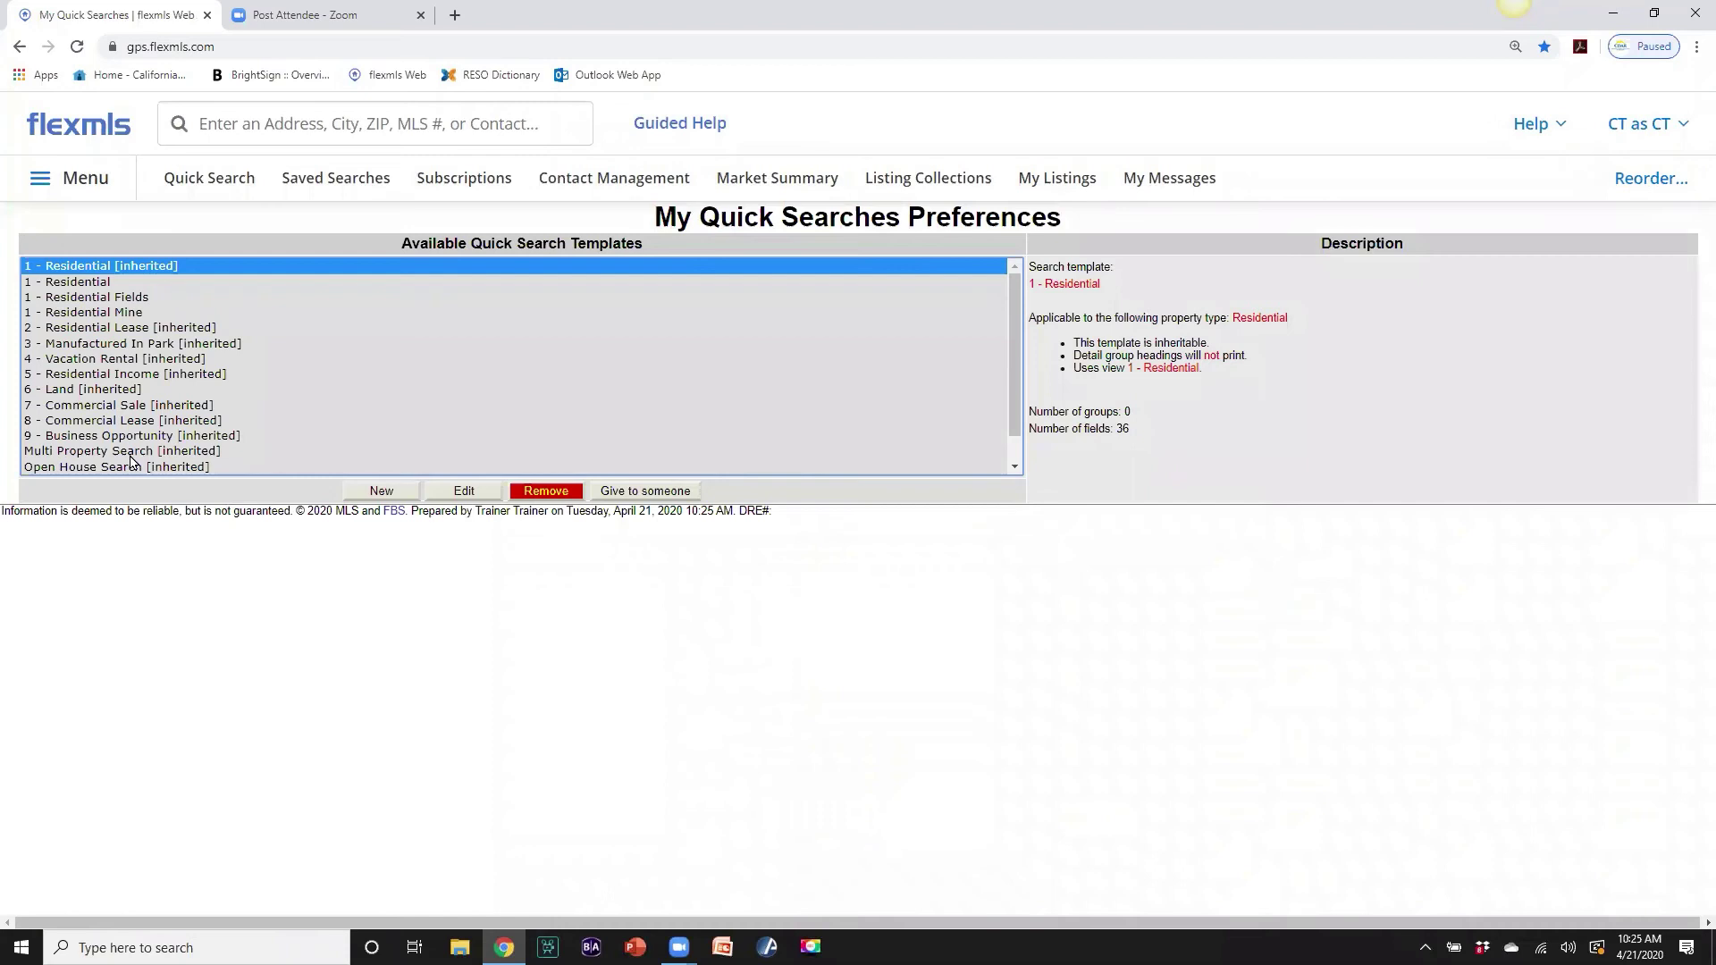
pyautogui.click(75, 315)
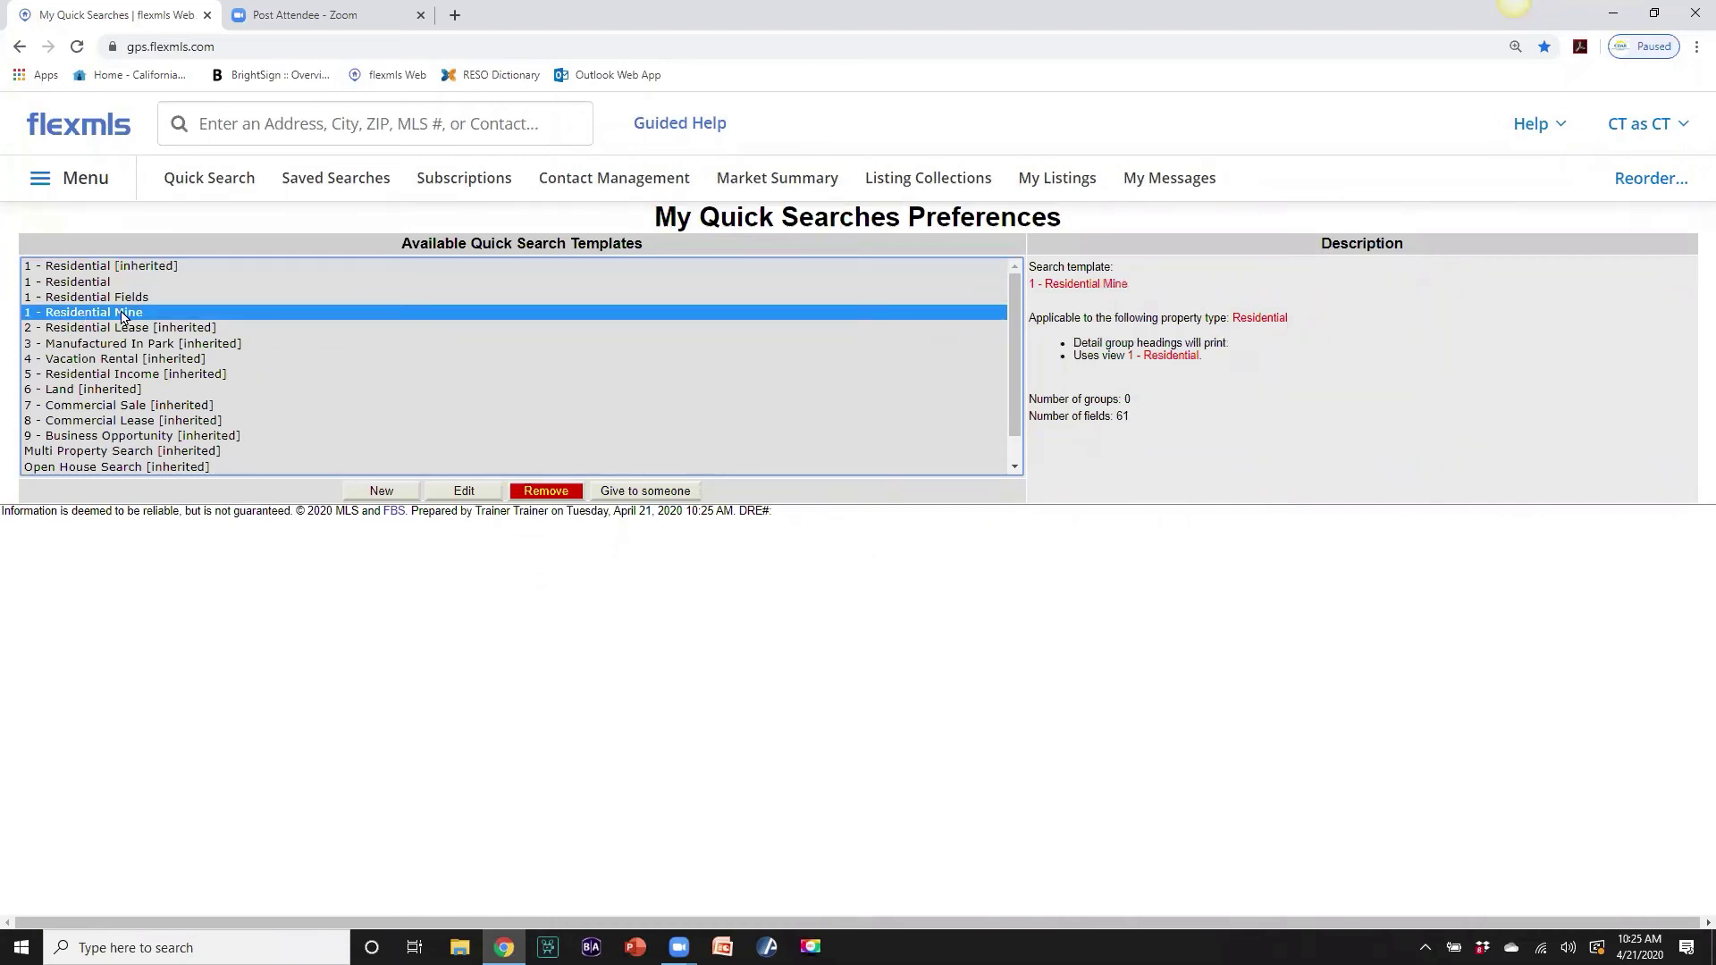
pyautogui.click(464, 490)
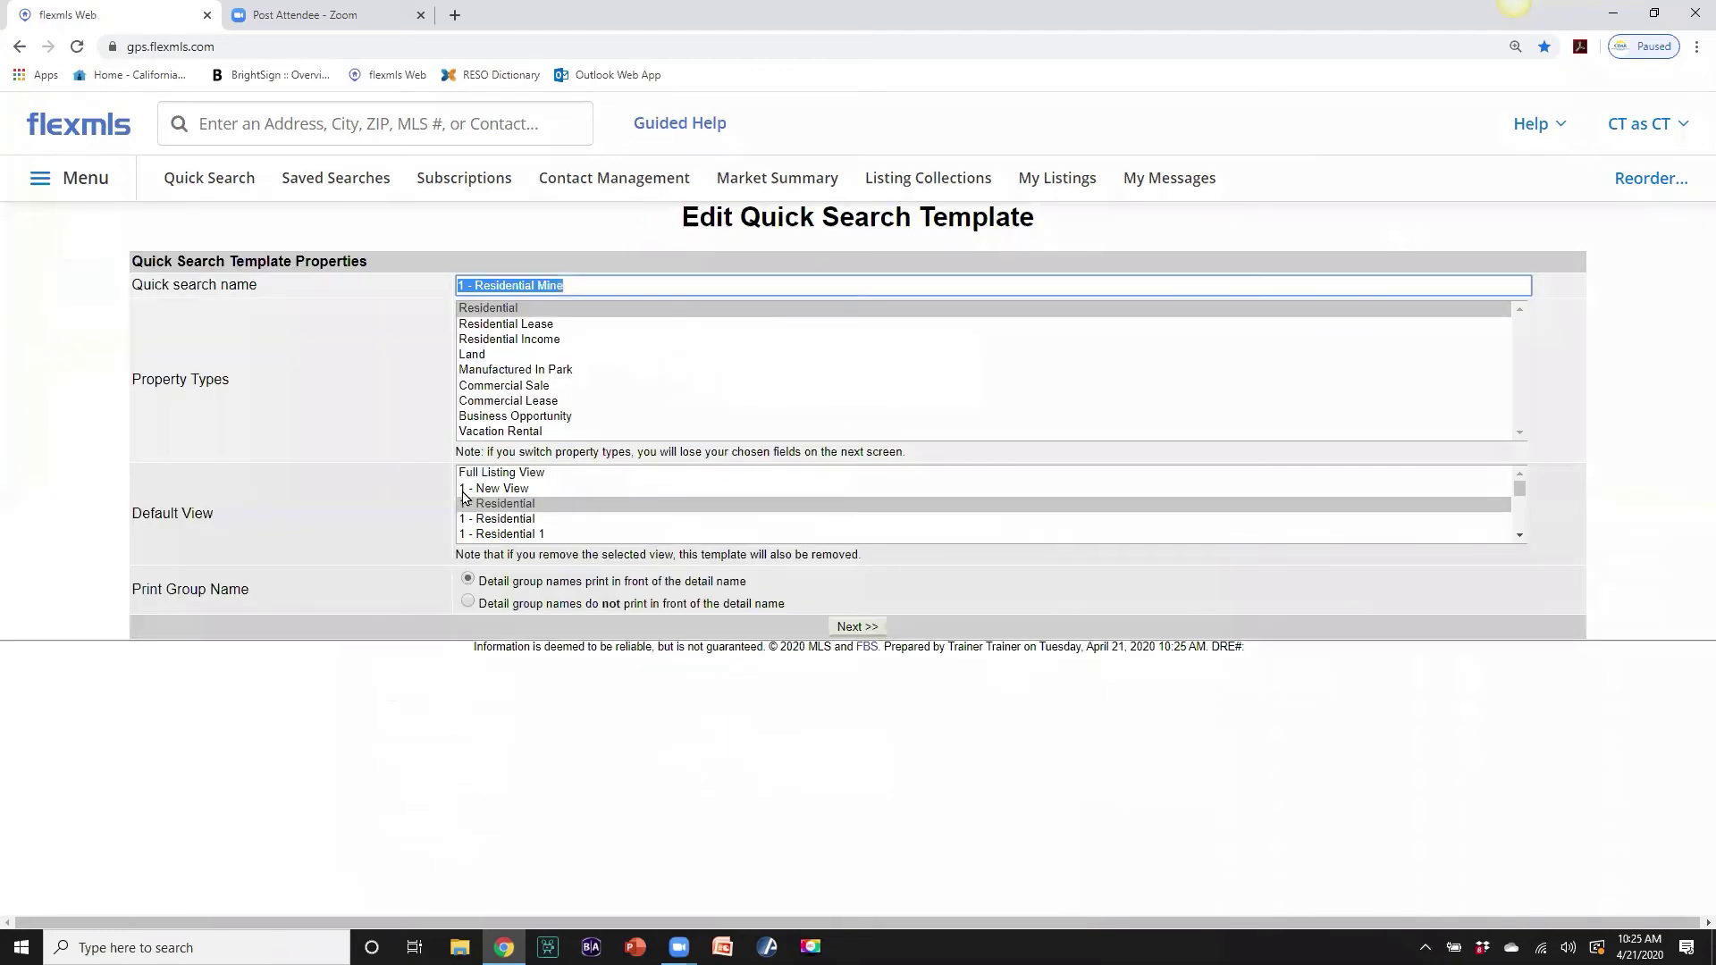
pyautogui.click(490, 536)
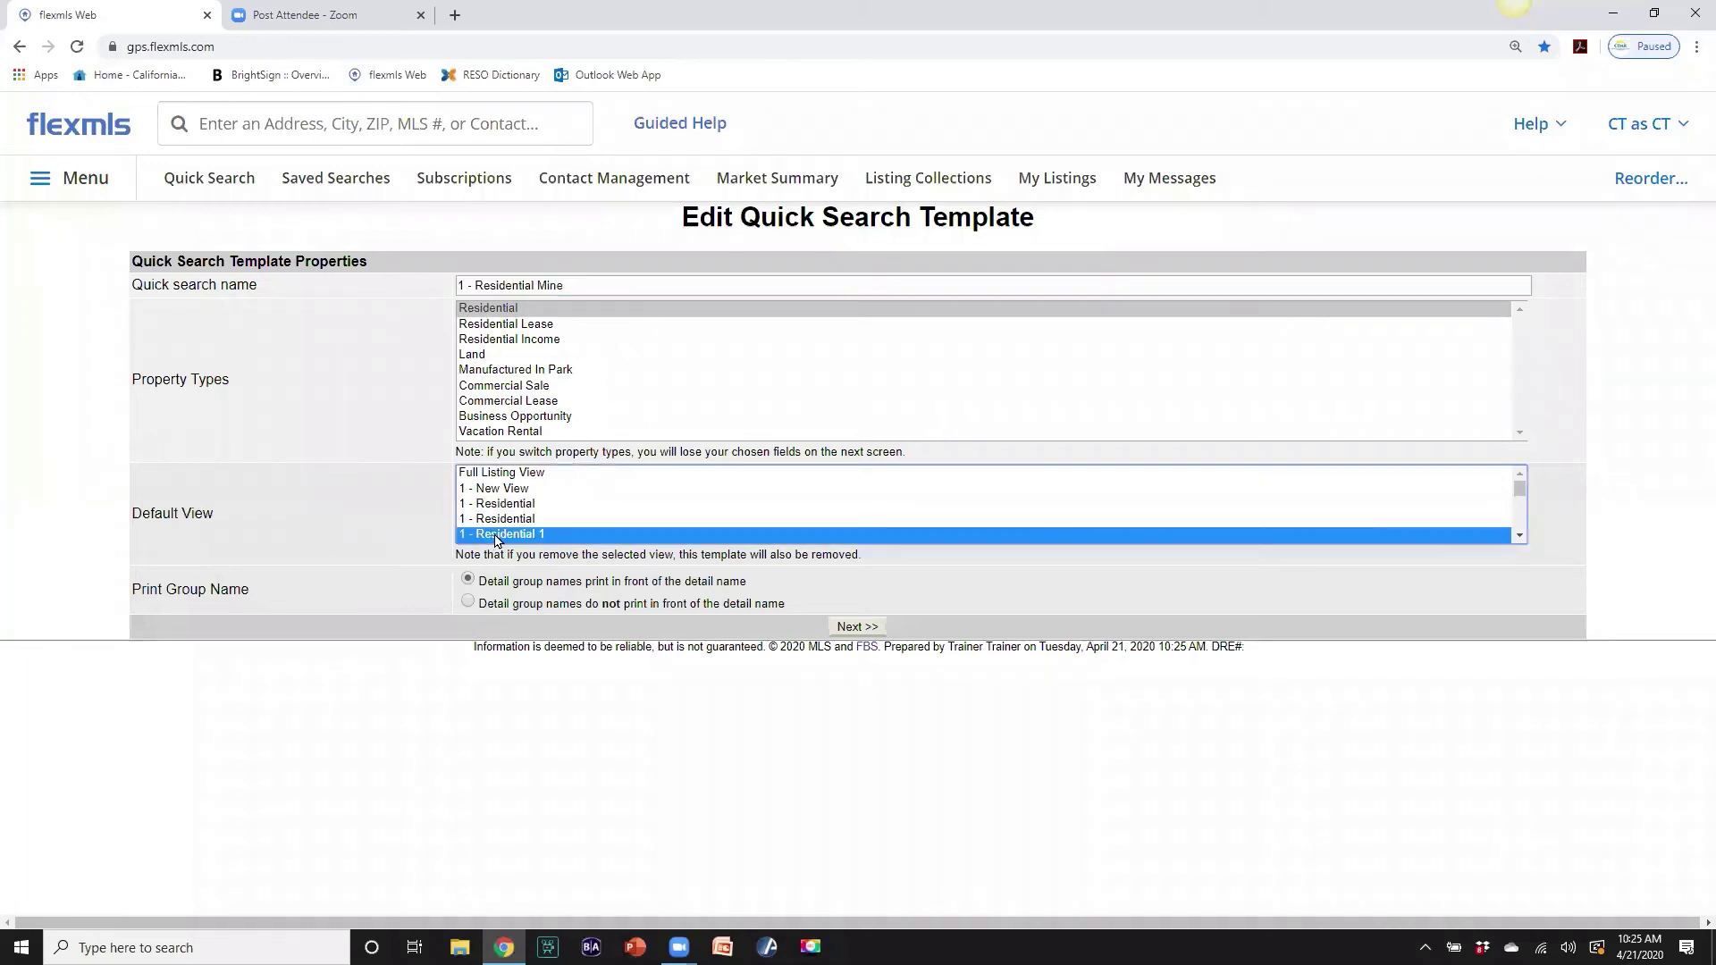
pyautogui.click(855, 628)
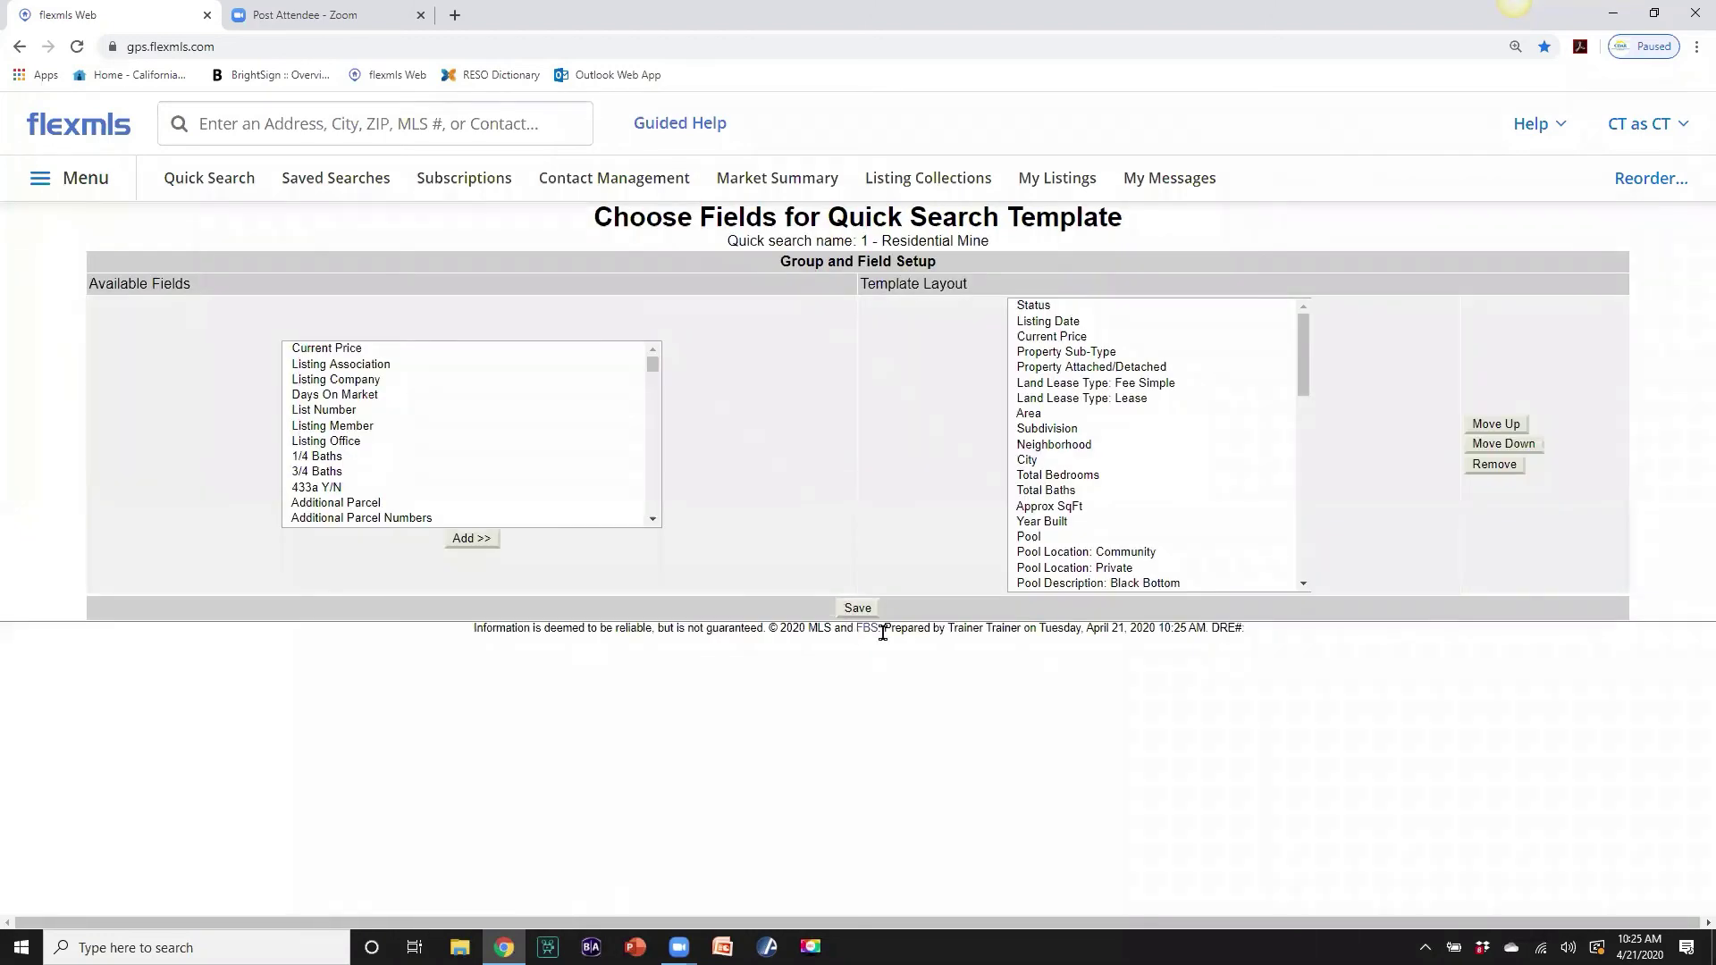
pyautogui.click(858, 612)
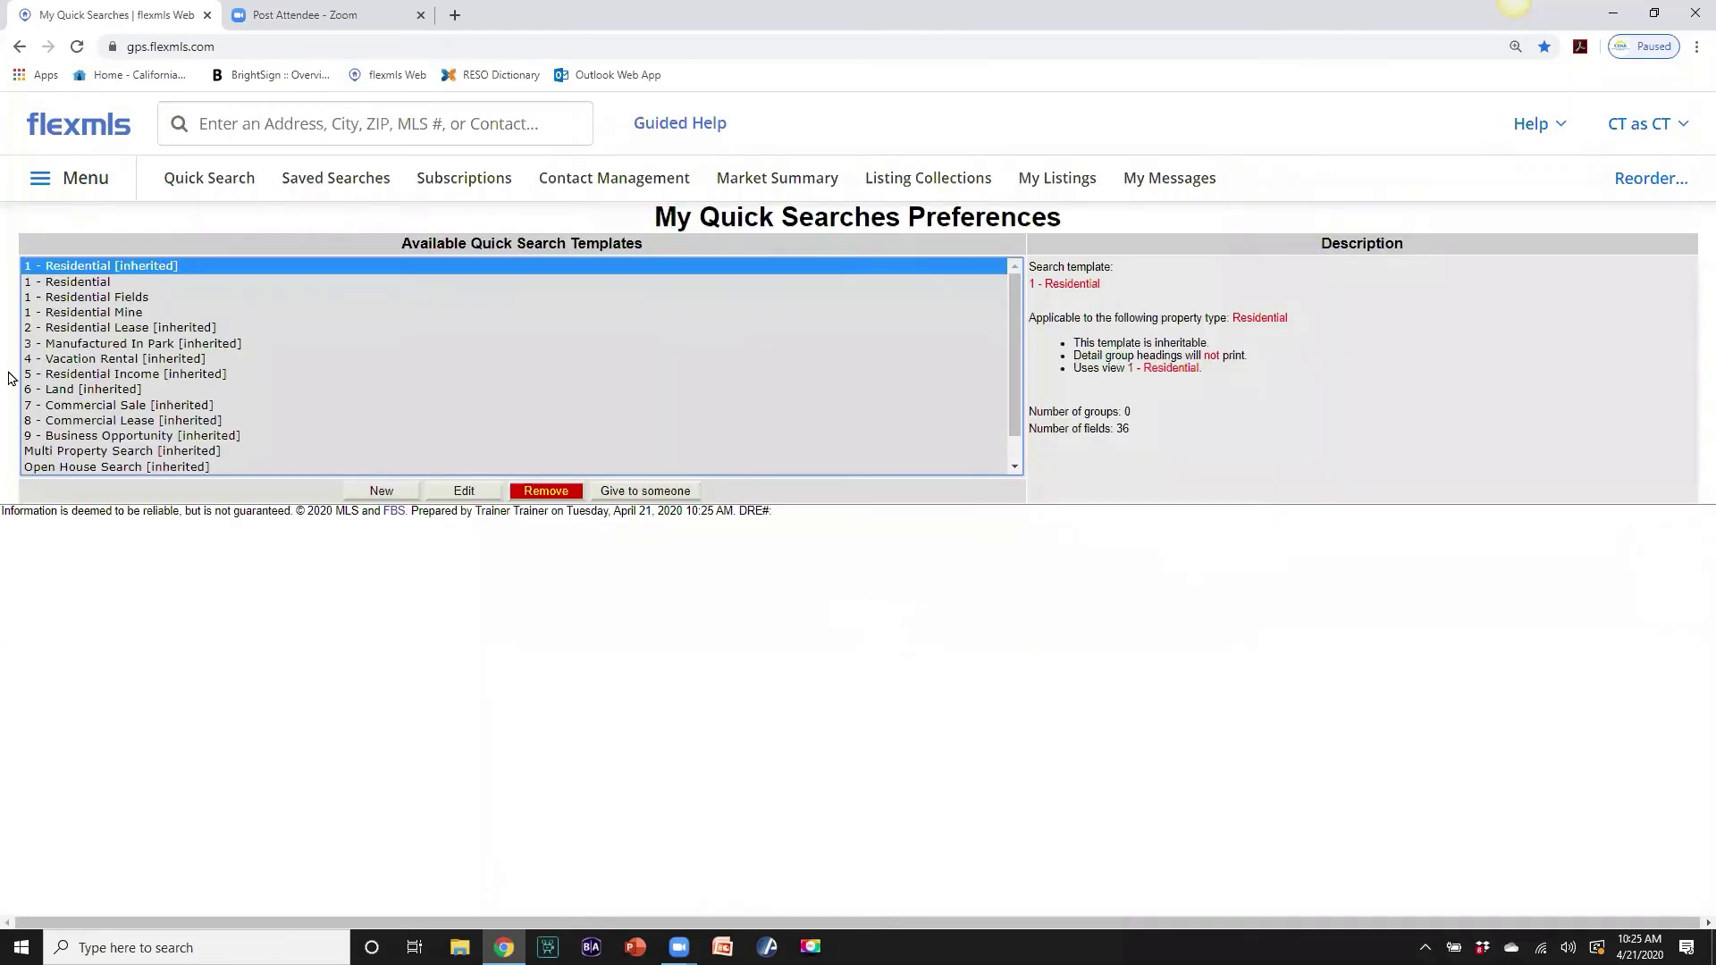
# Start a new quick search with the 1 - Residential Mine template and filter its Area to 308 - La Quinta No of HWY 111.
pyautogui.click(225, 180)
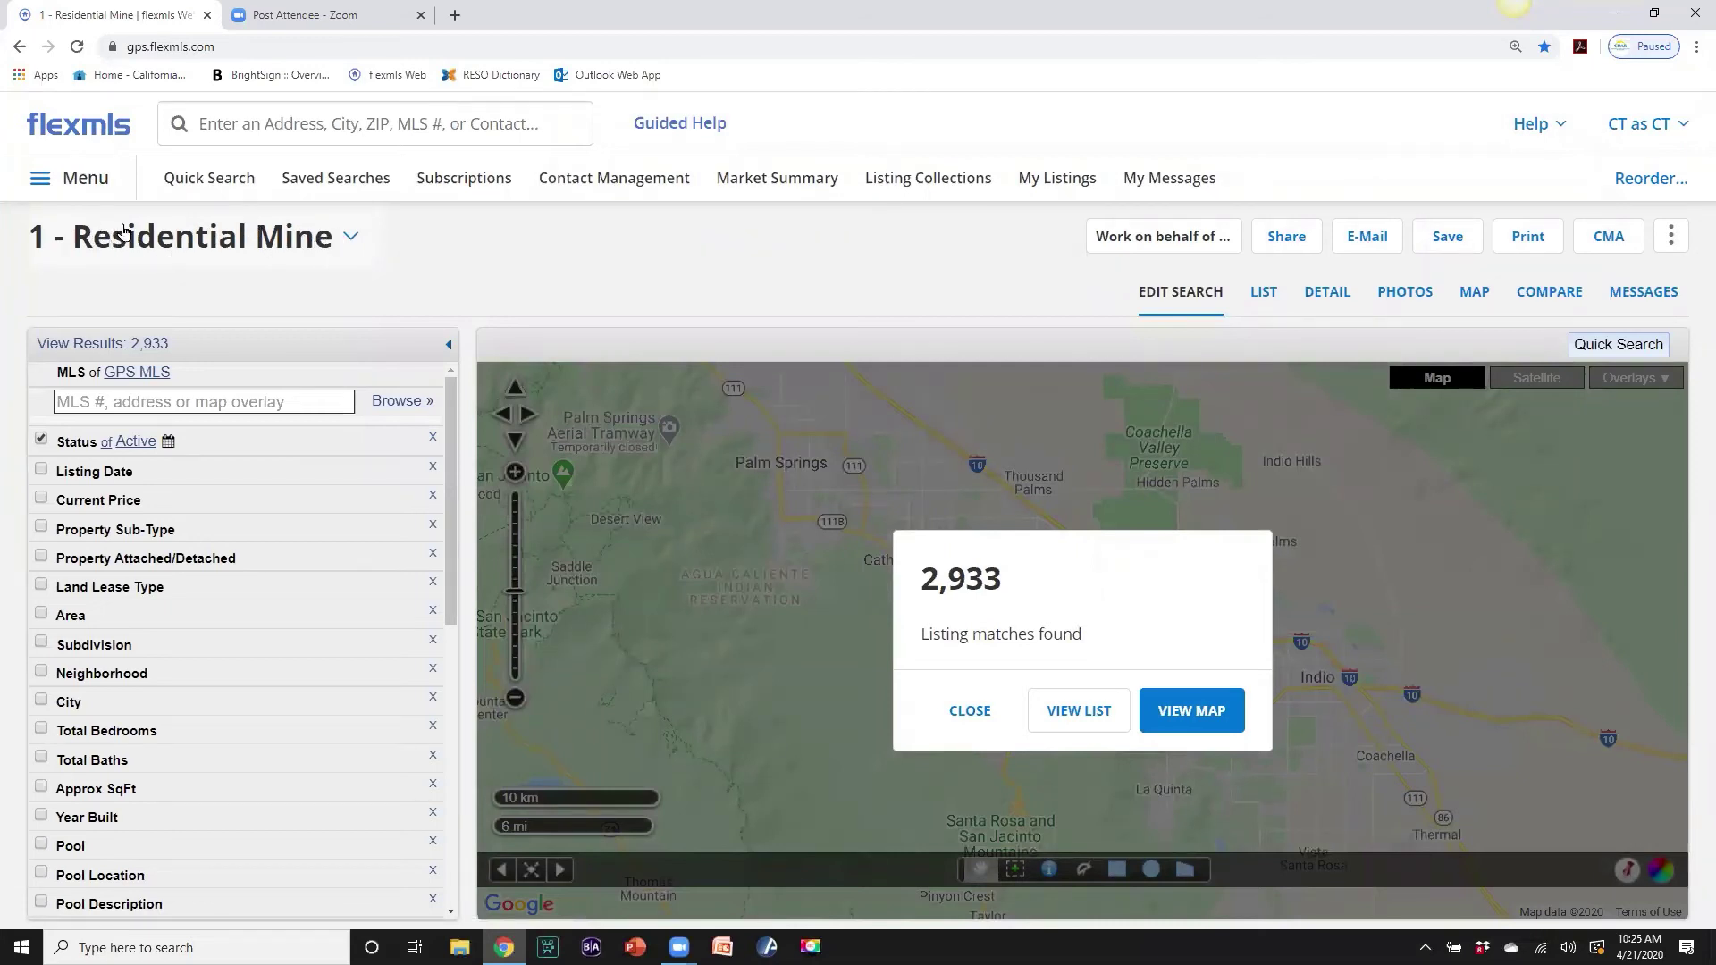
pyautogui.moveTo(452, 406); pyautogui.dragTo(470, 672)
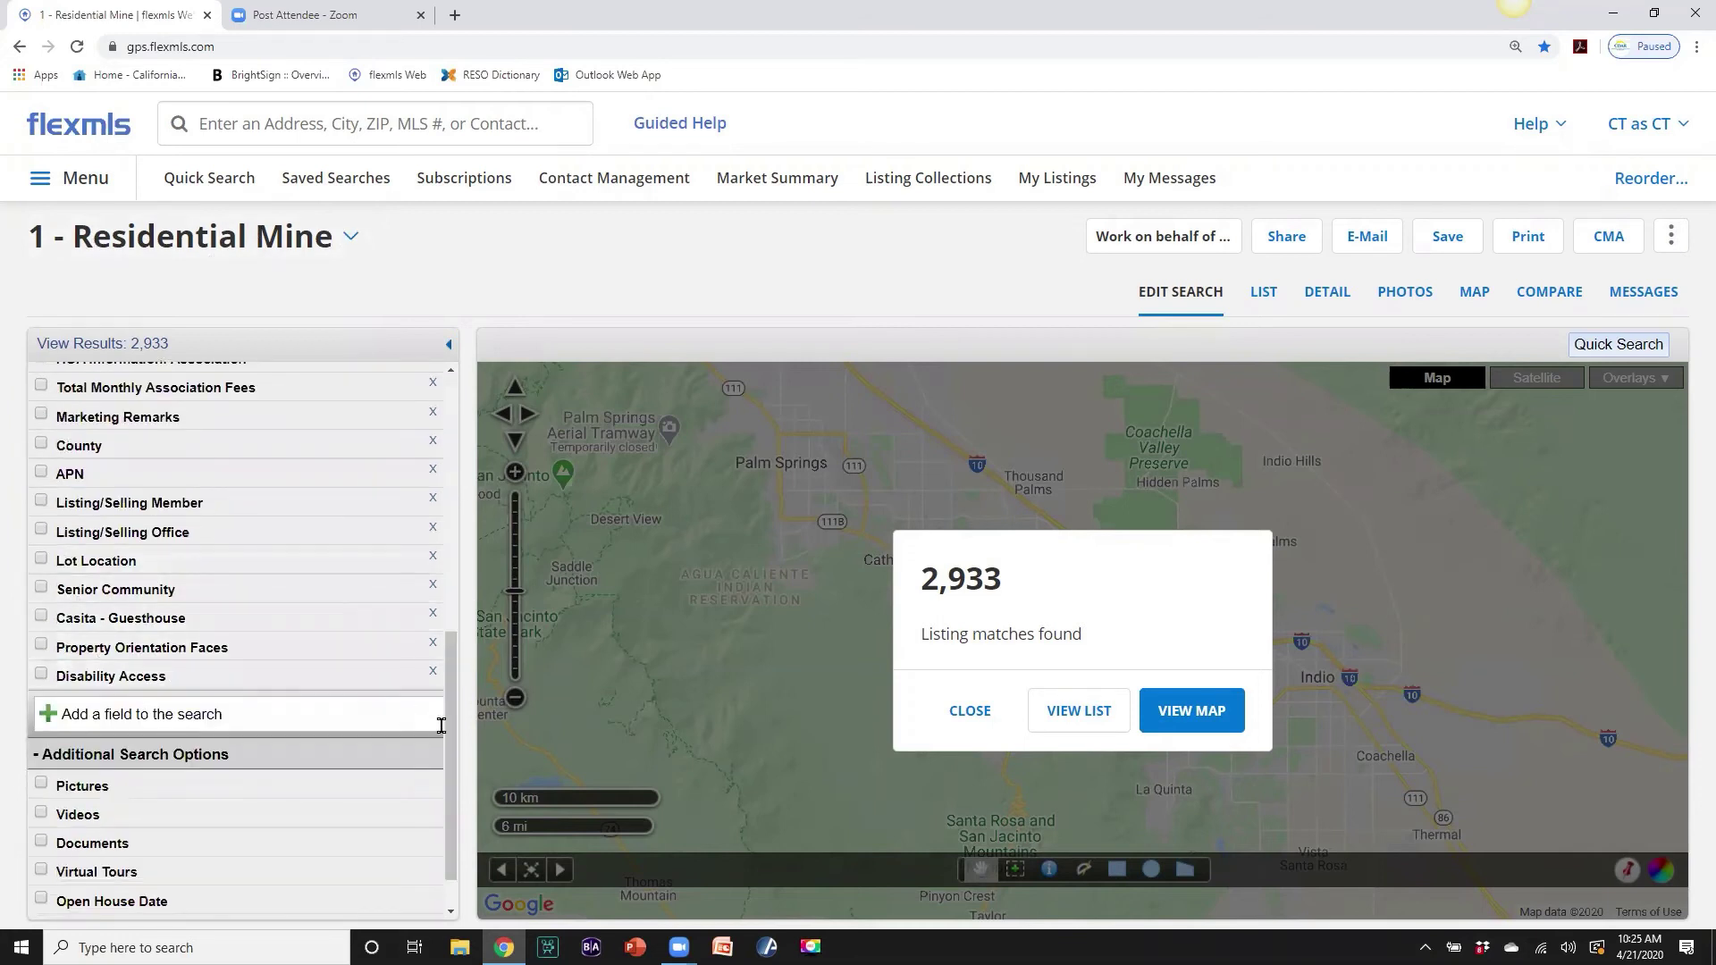
pyautogui.moveTo(451, 742); pyautogui.dragTo(456, 544)
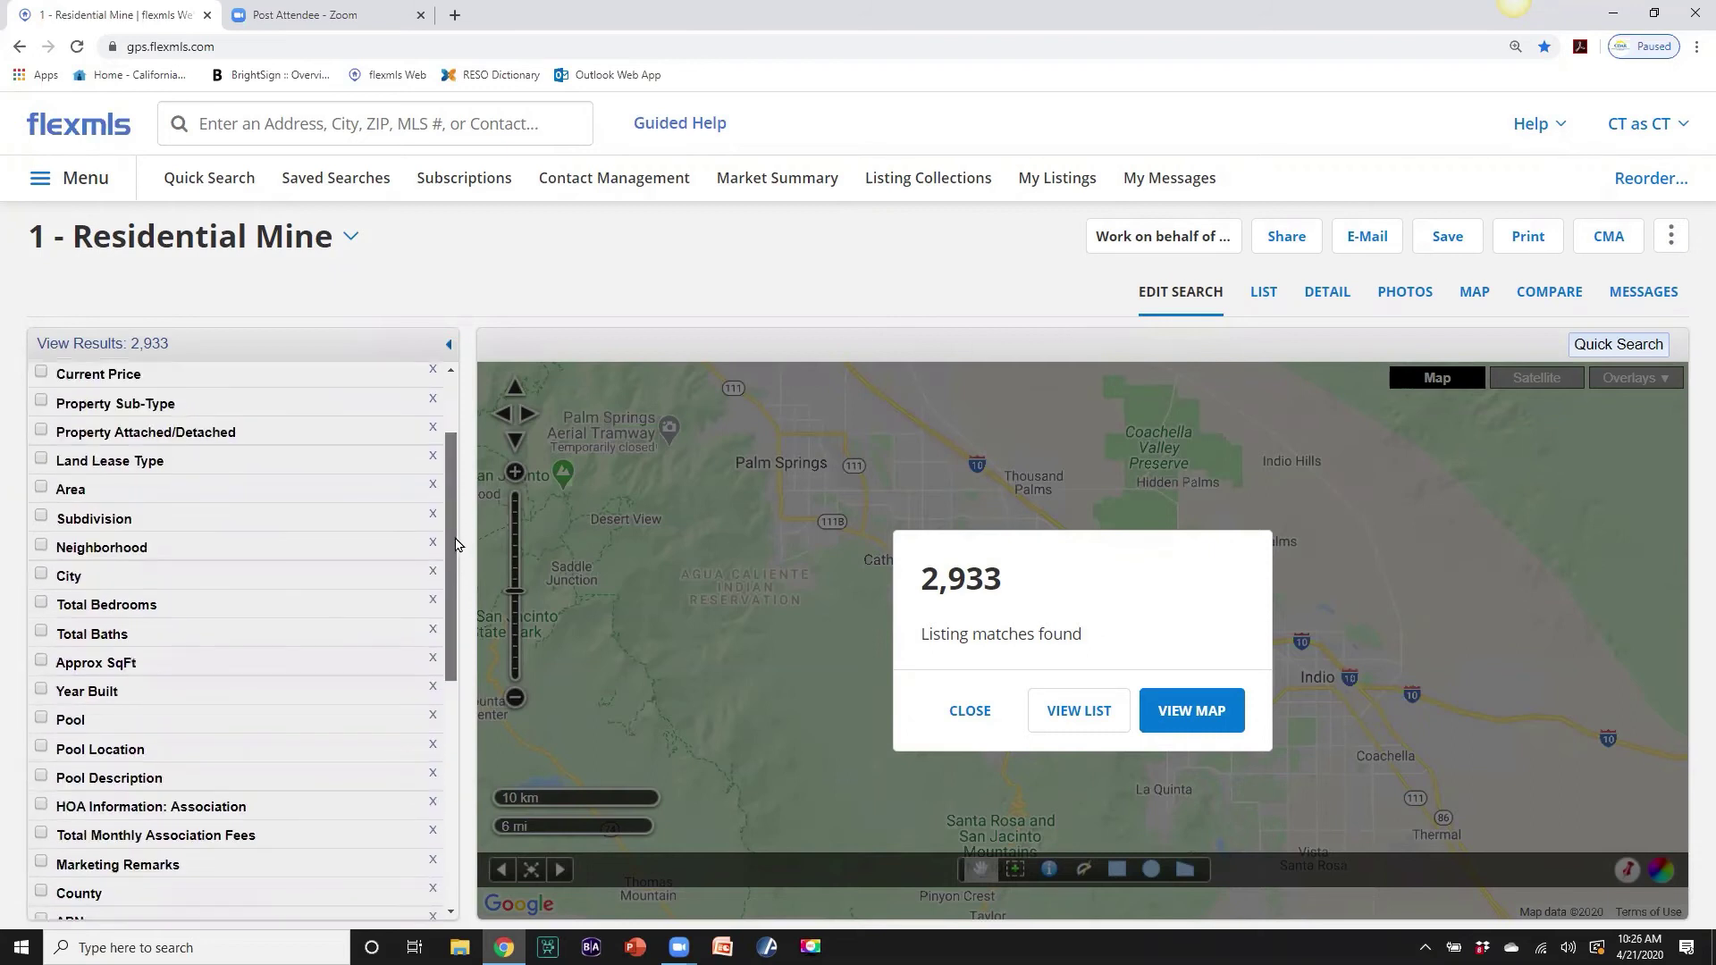
pyautogui.click(41, 488)
pyautogui.click(68, 519)
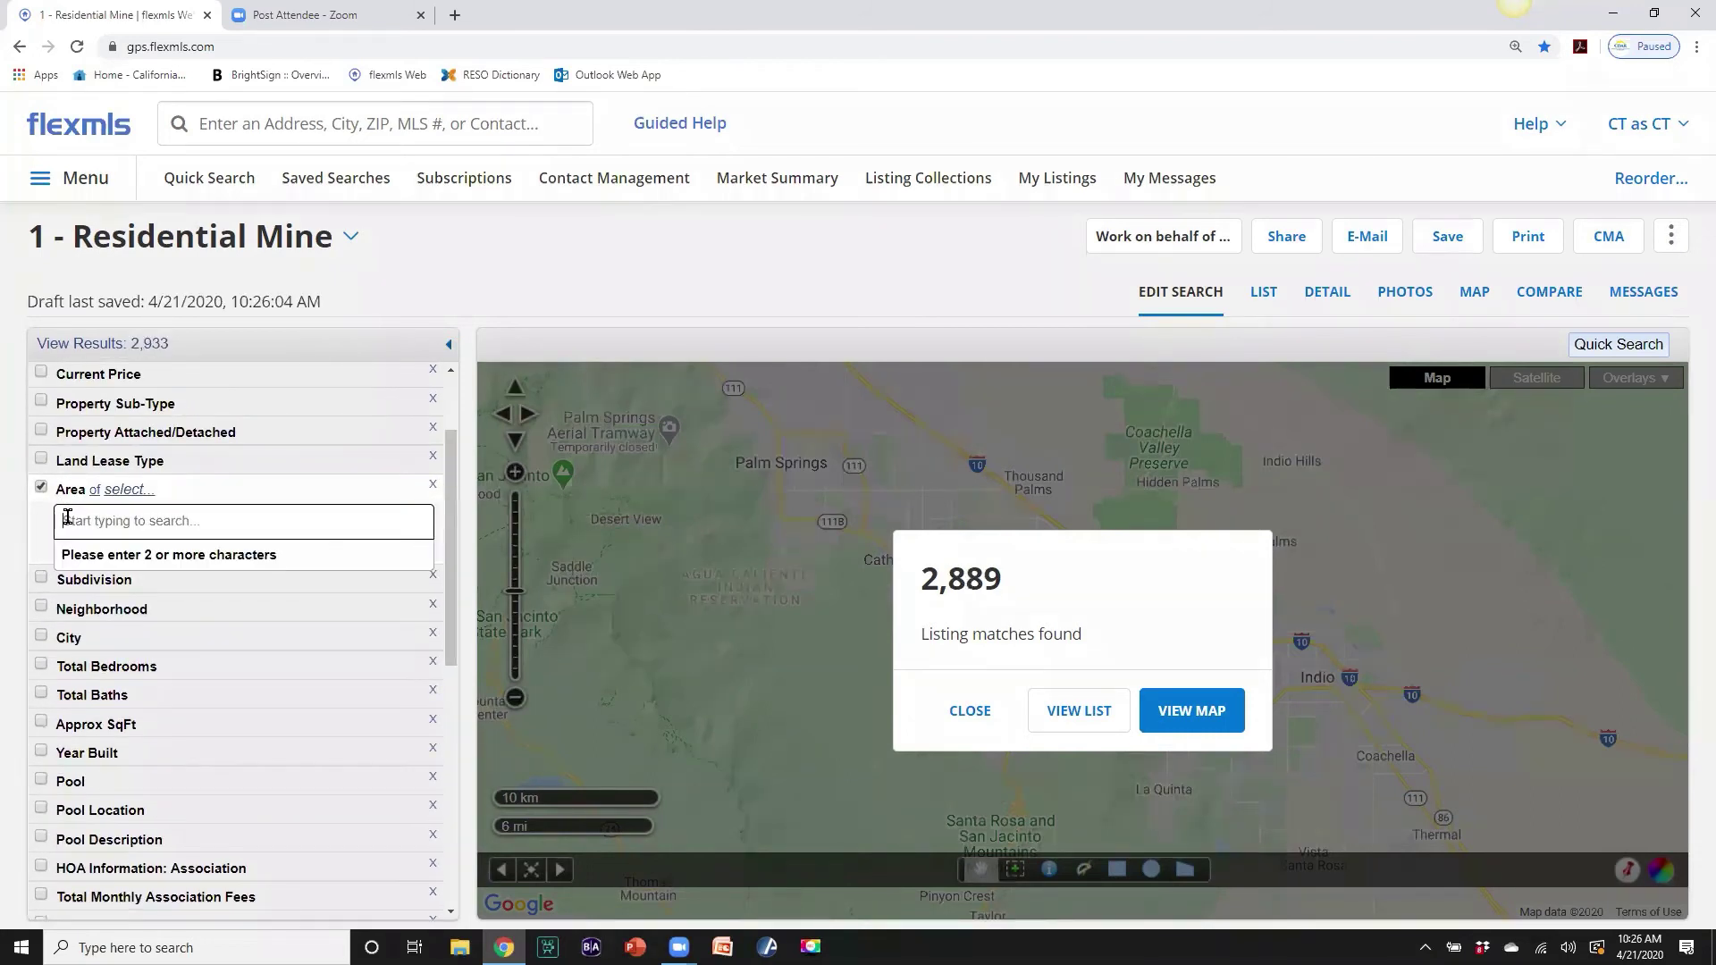
pyautogui.write('308')
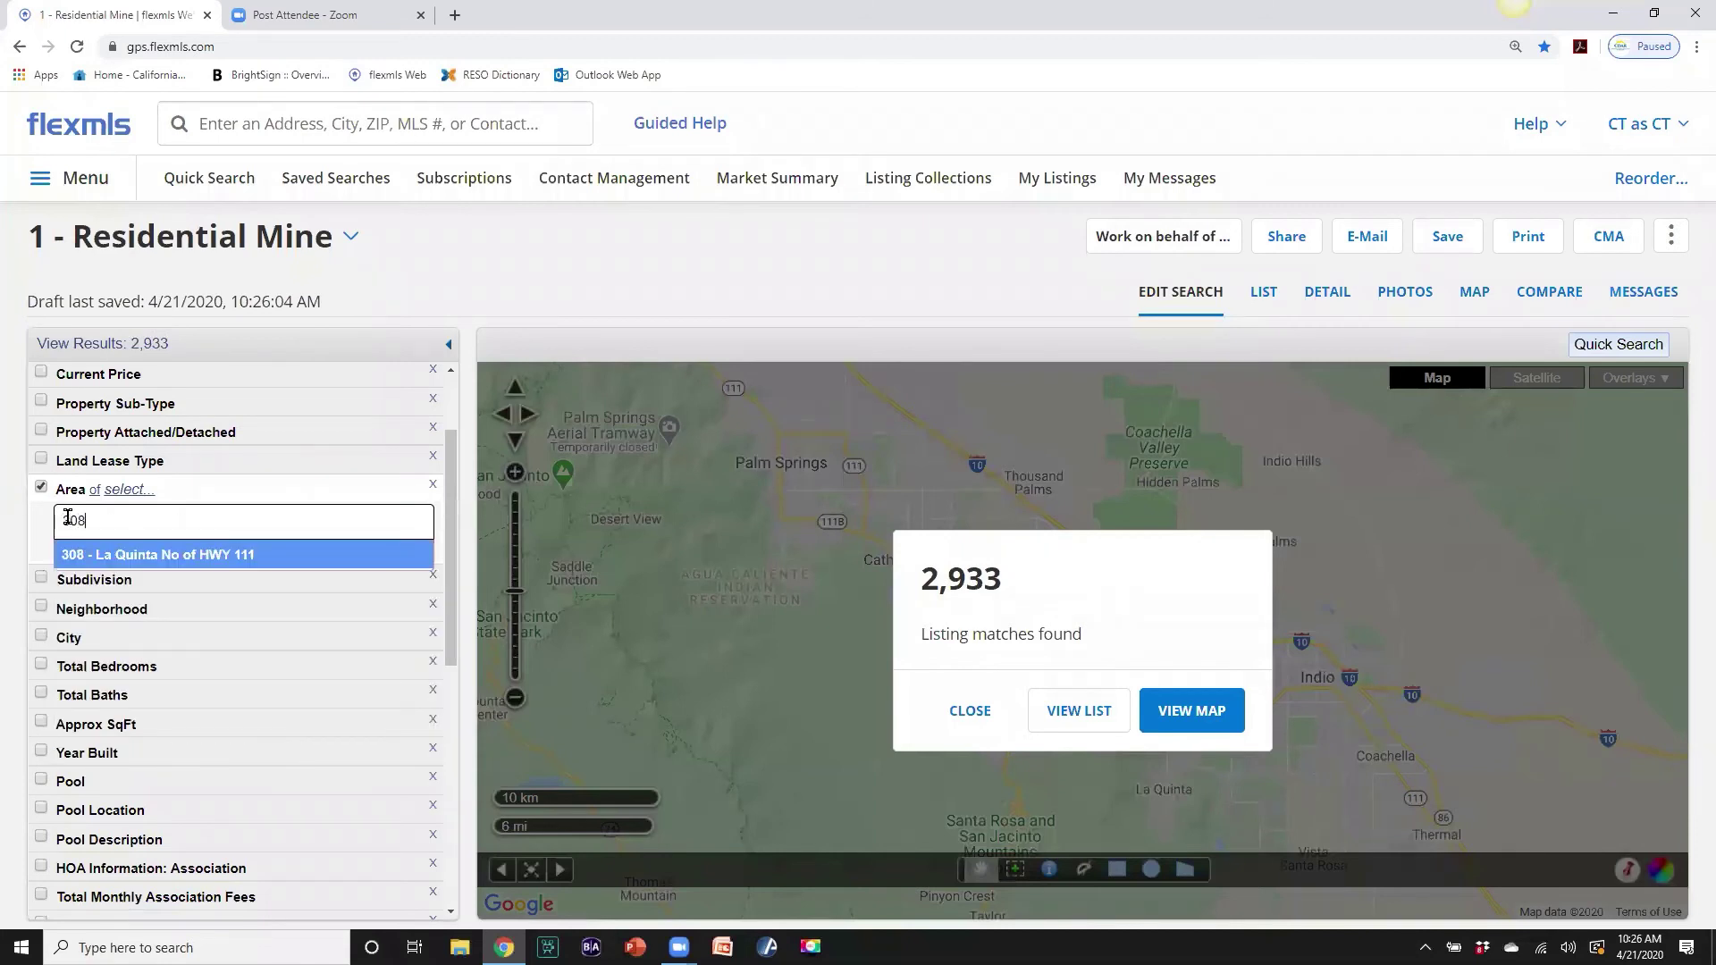
pyautogui.click(69, 554)
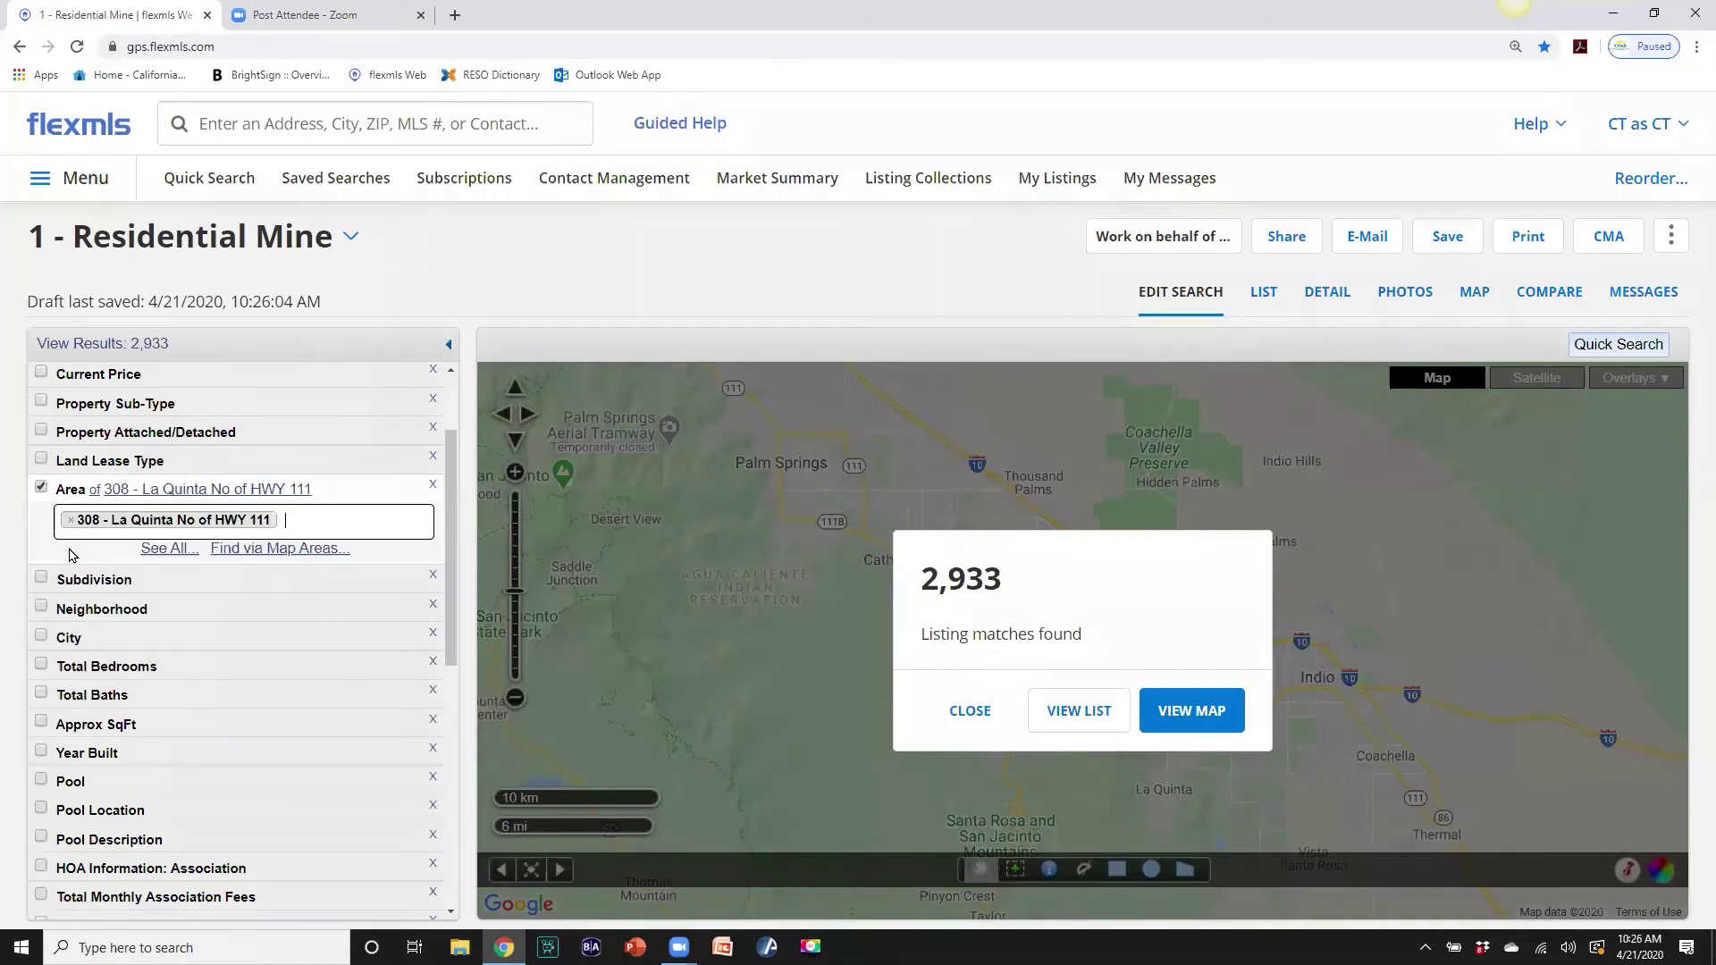
# Filter Casita - Guesthouse to Attached or Detached and show the matching listings in the template's default list view.
pyautogui.scroll(-5, 170, 590)
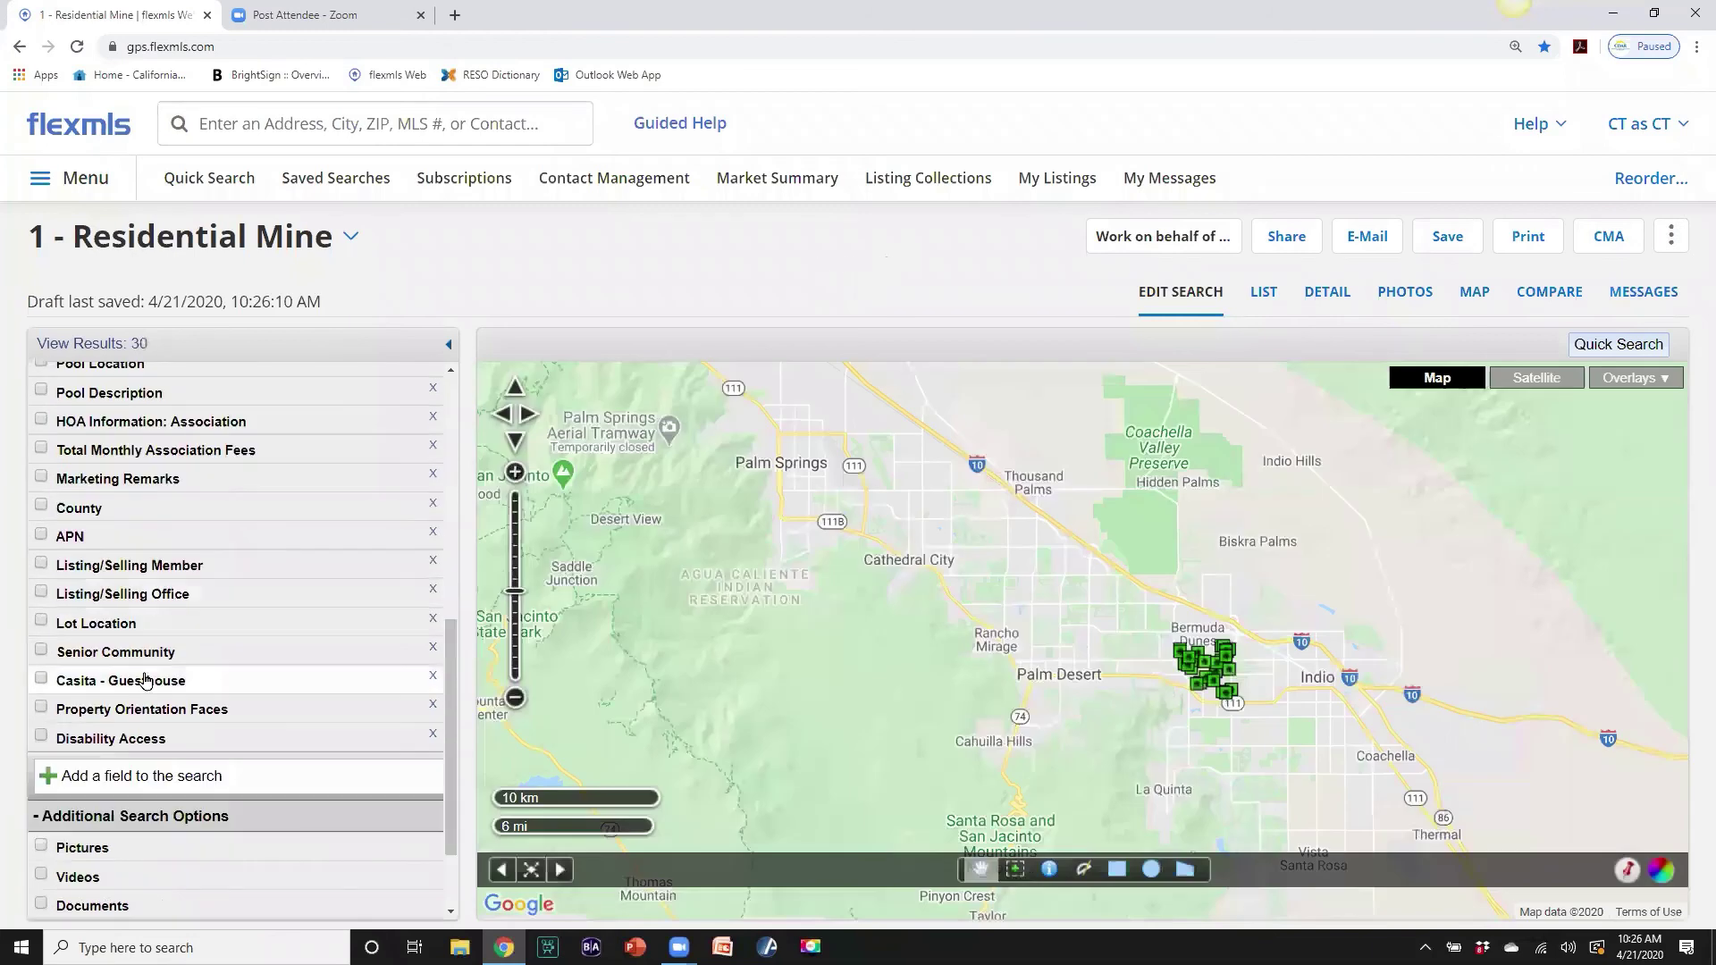
pyautogui.click(42, 679)
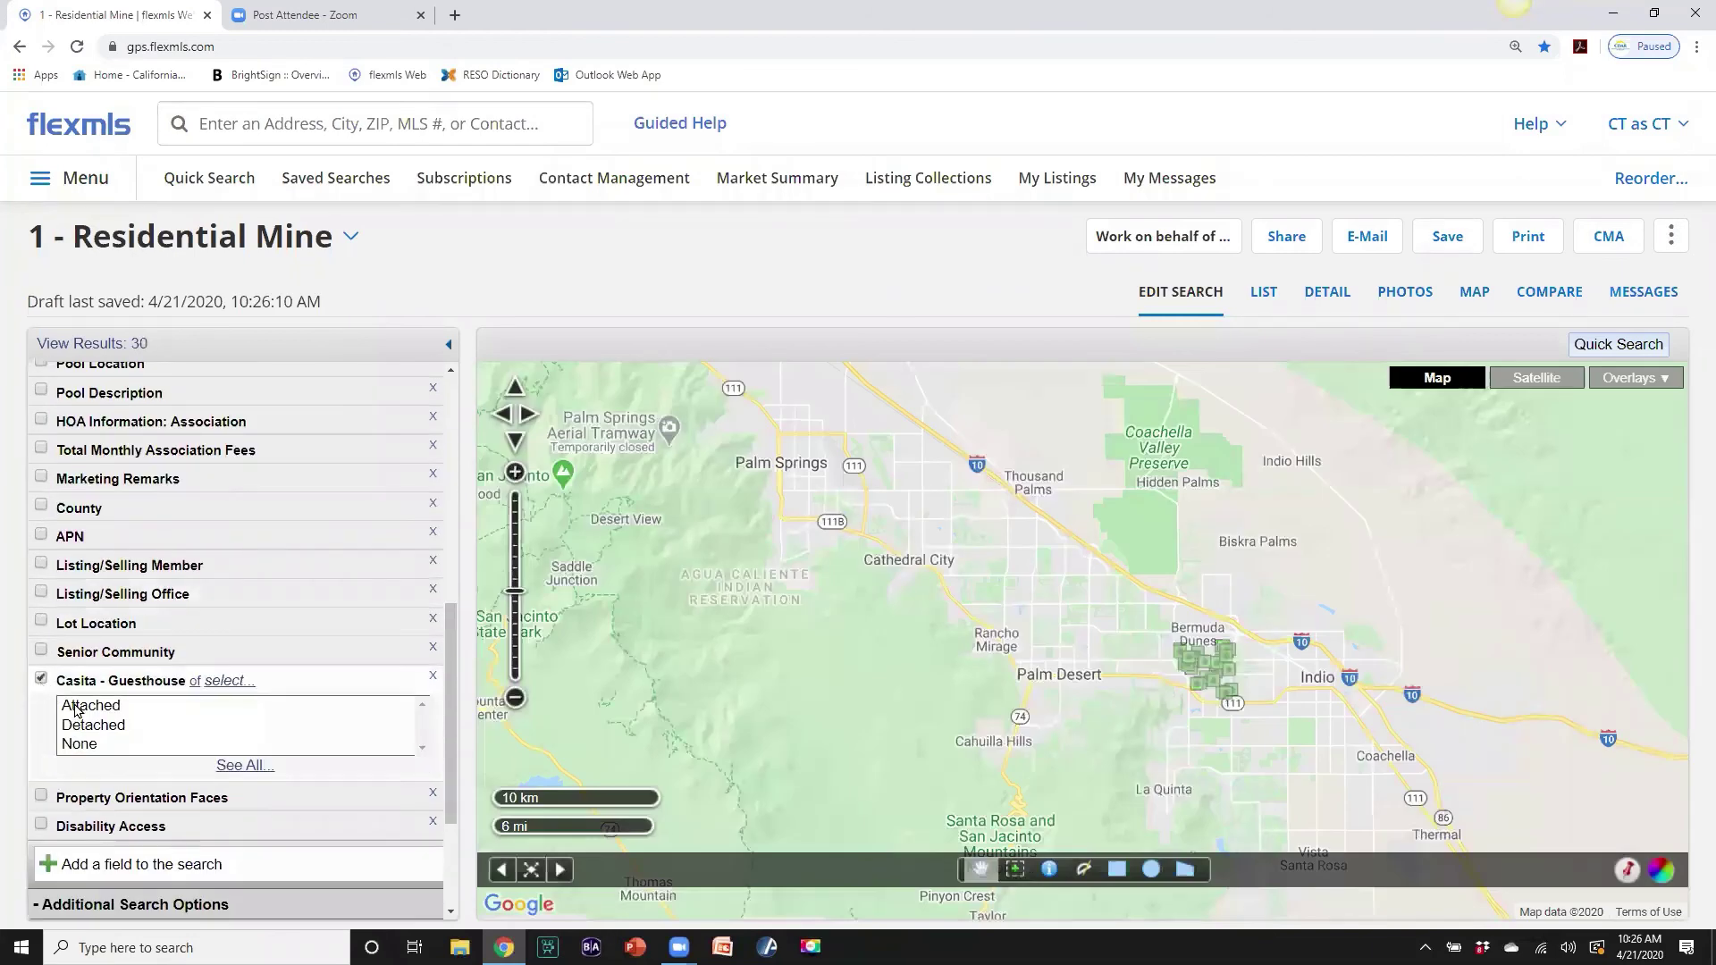
pyautogui.click(77, 707)
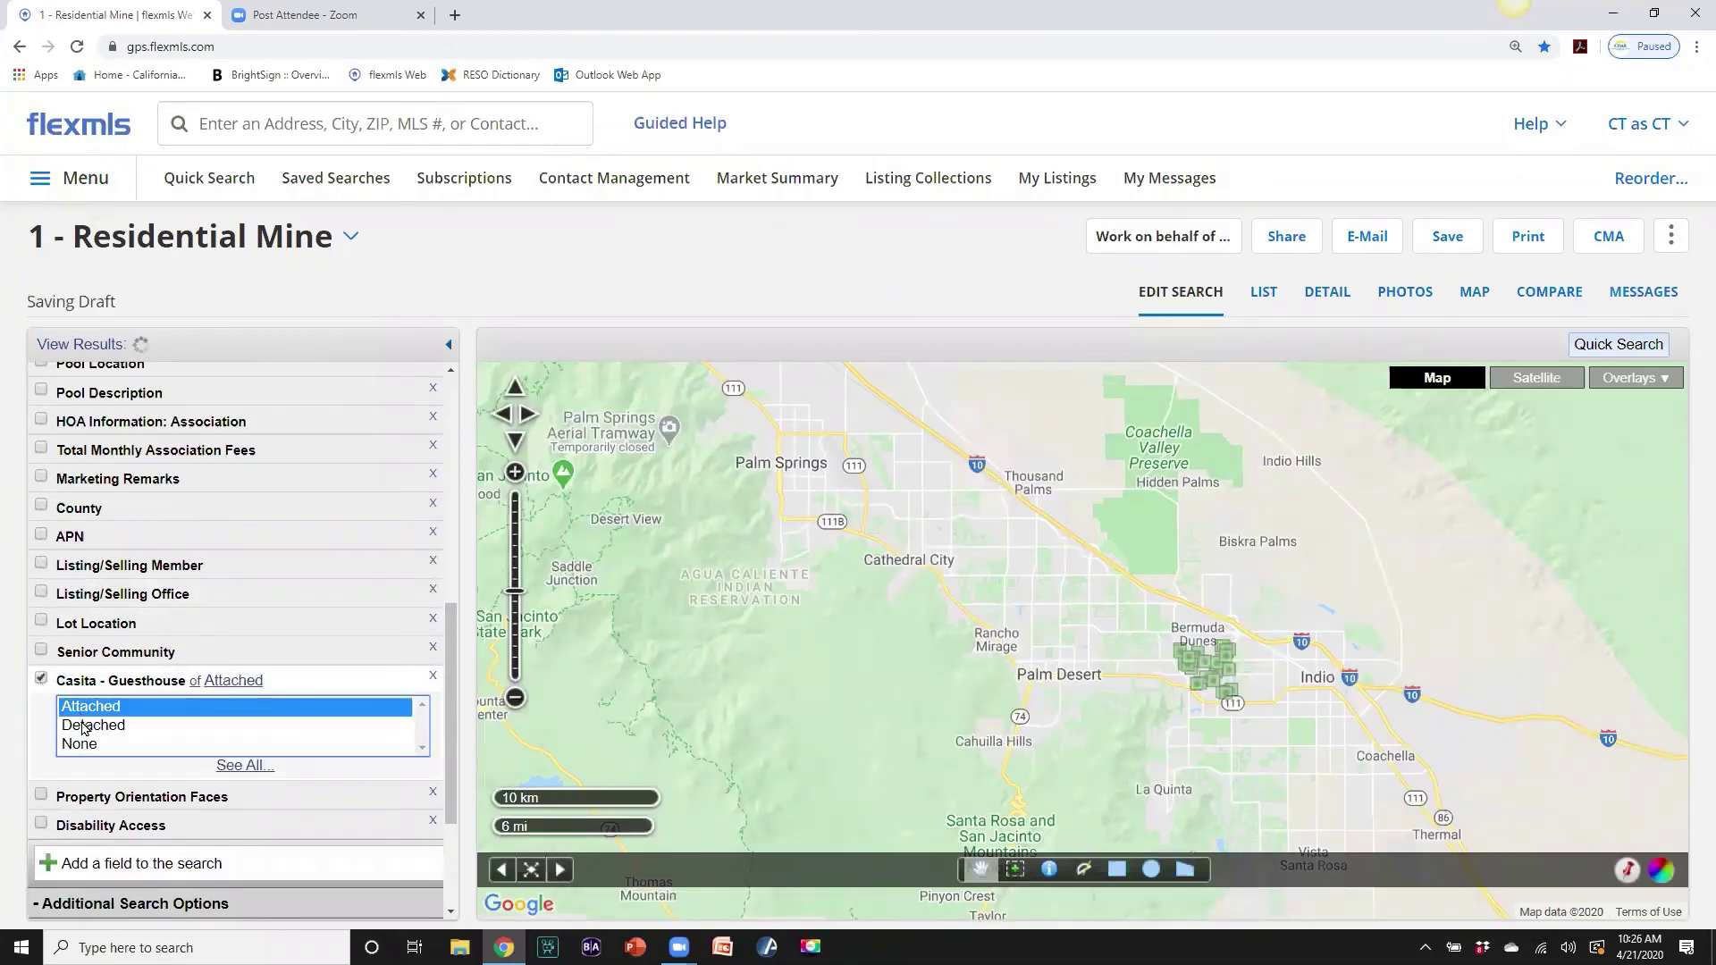
pyautogui.keyDown('ctrl'); pyautogui.click(85, 724); pyautogui.keyUp('ctrl')
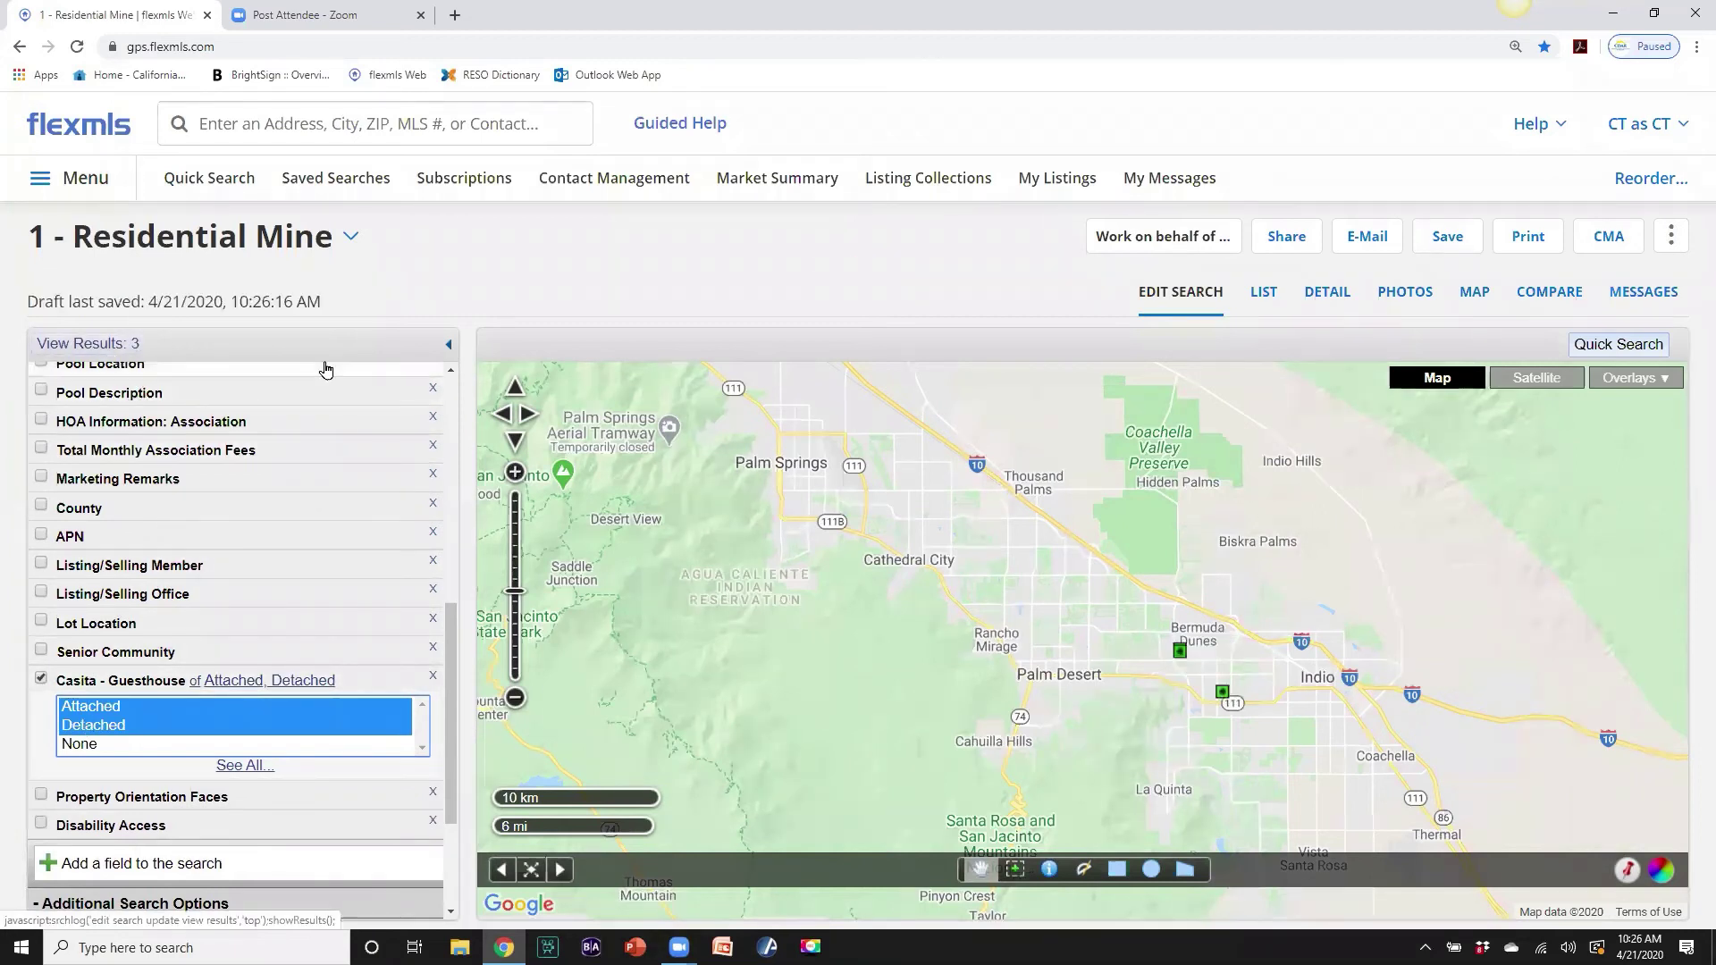
pyautogui.click(1263, 295)
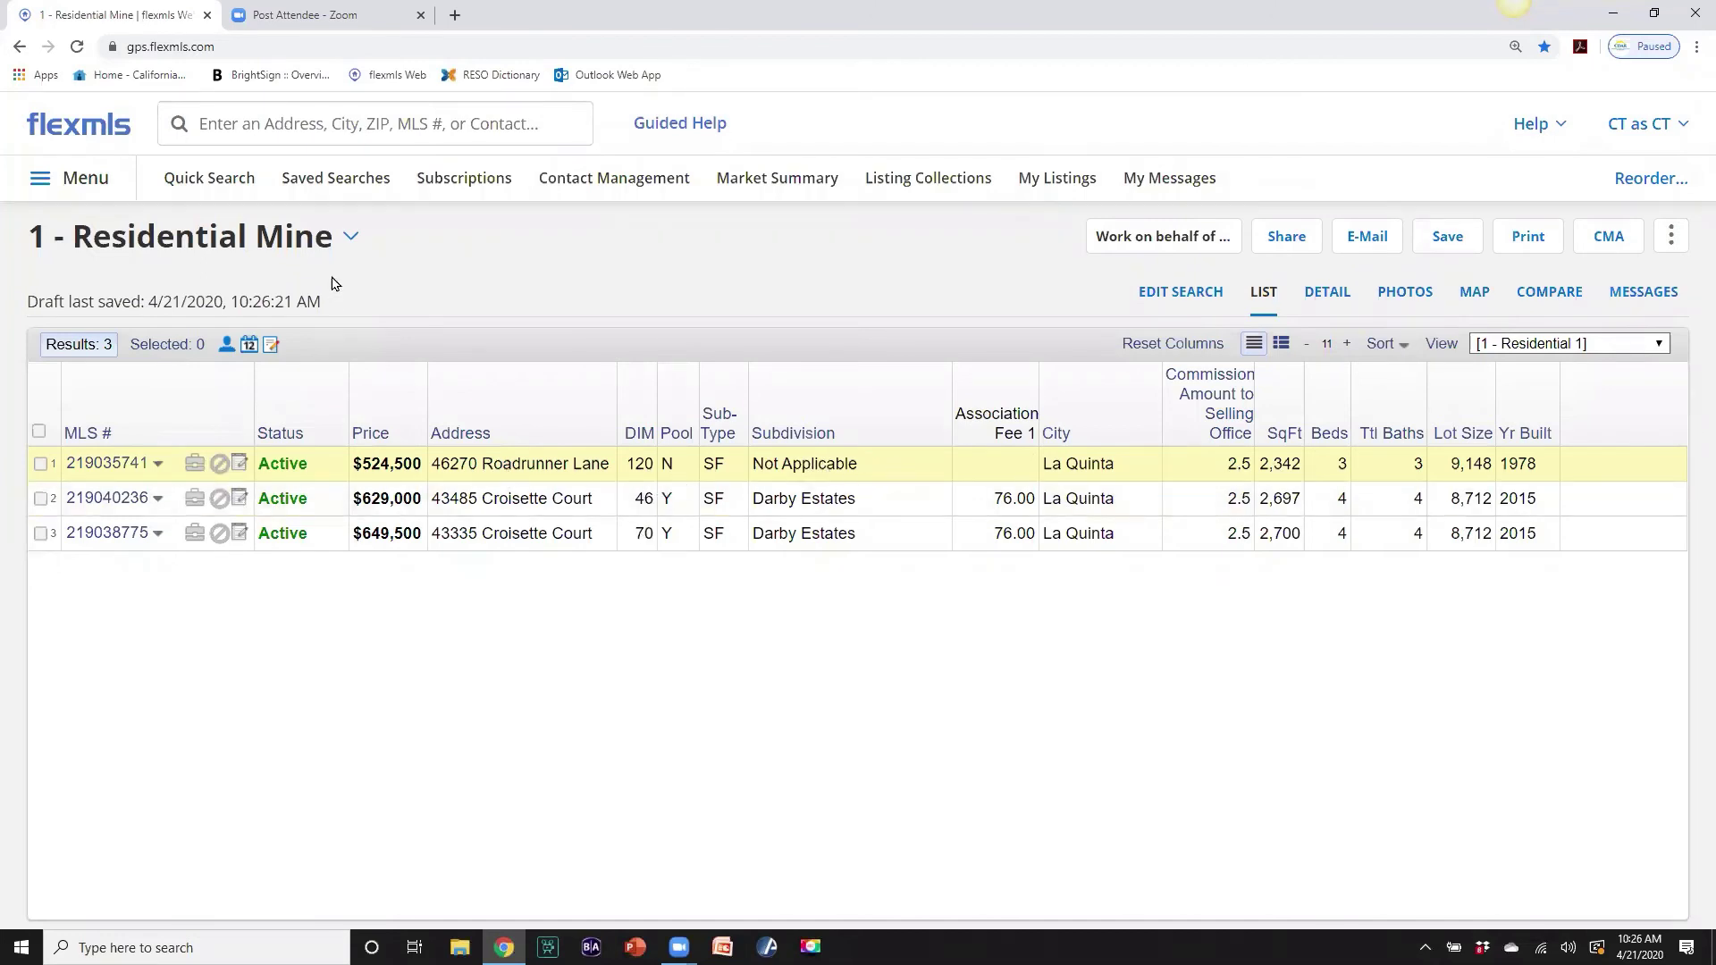
# Restart the search with the 1 - Residential Mine template and expand its criteria fields from Listing Date through Area to view their options.
pyautogui.click(352, 237)
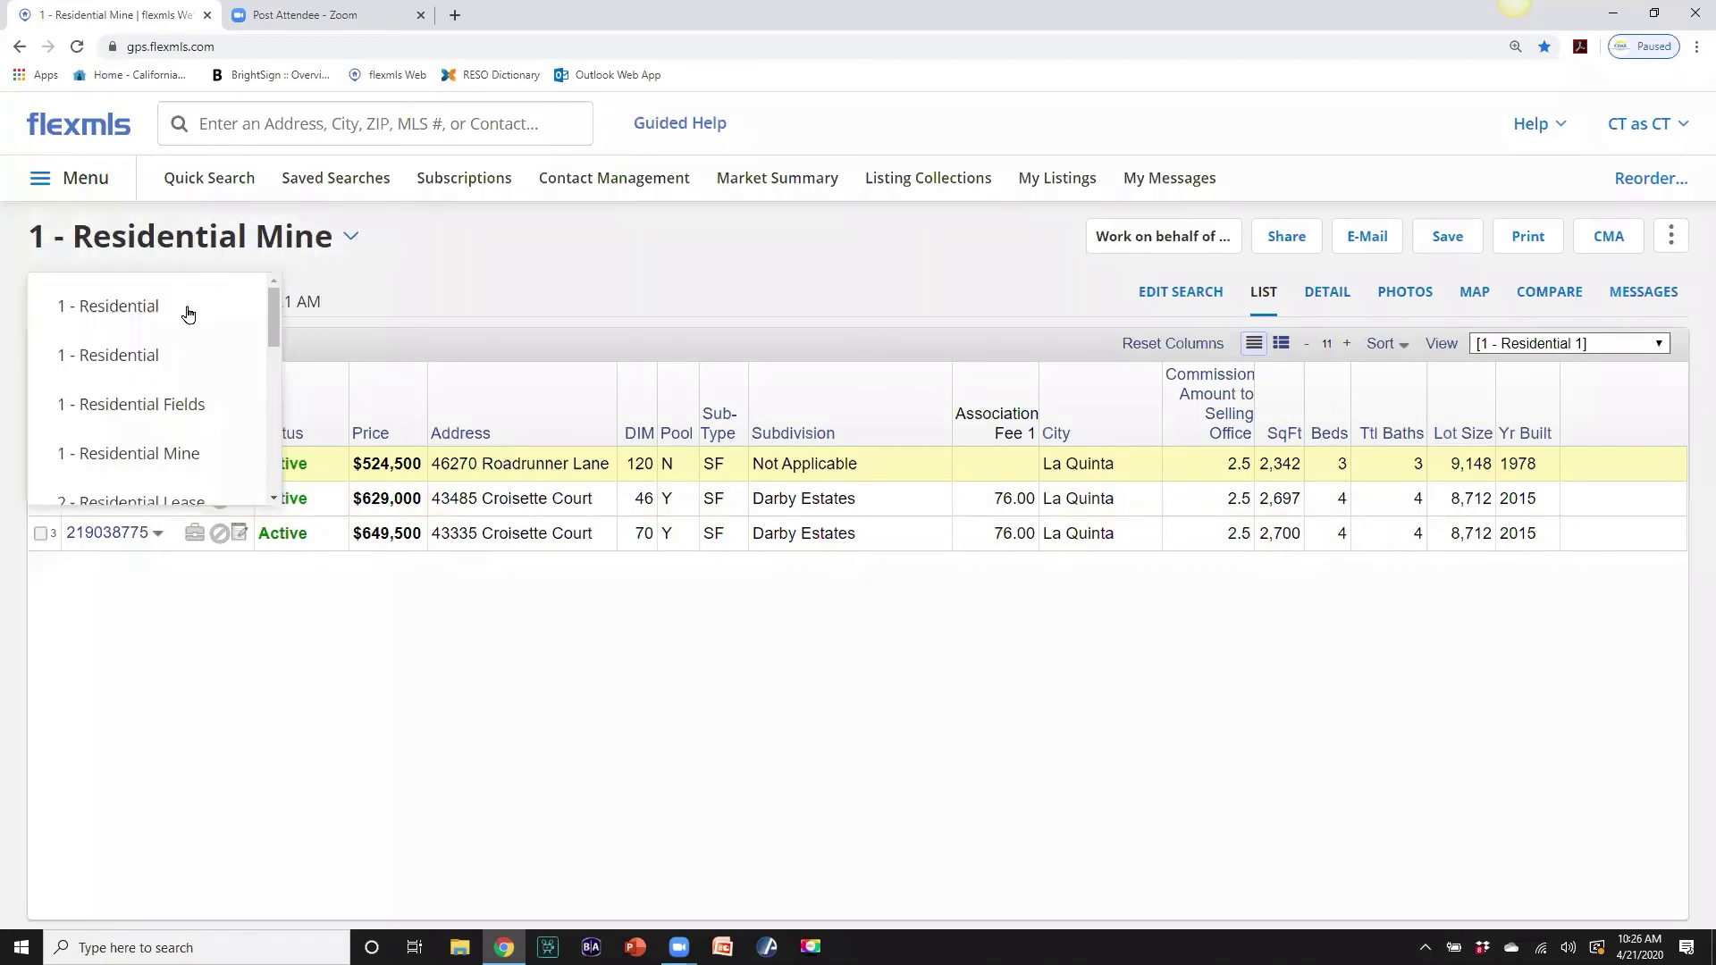
pyautogui.click(181, 454)
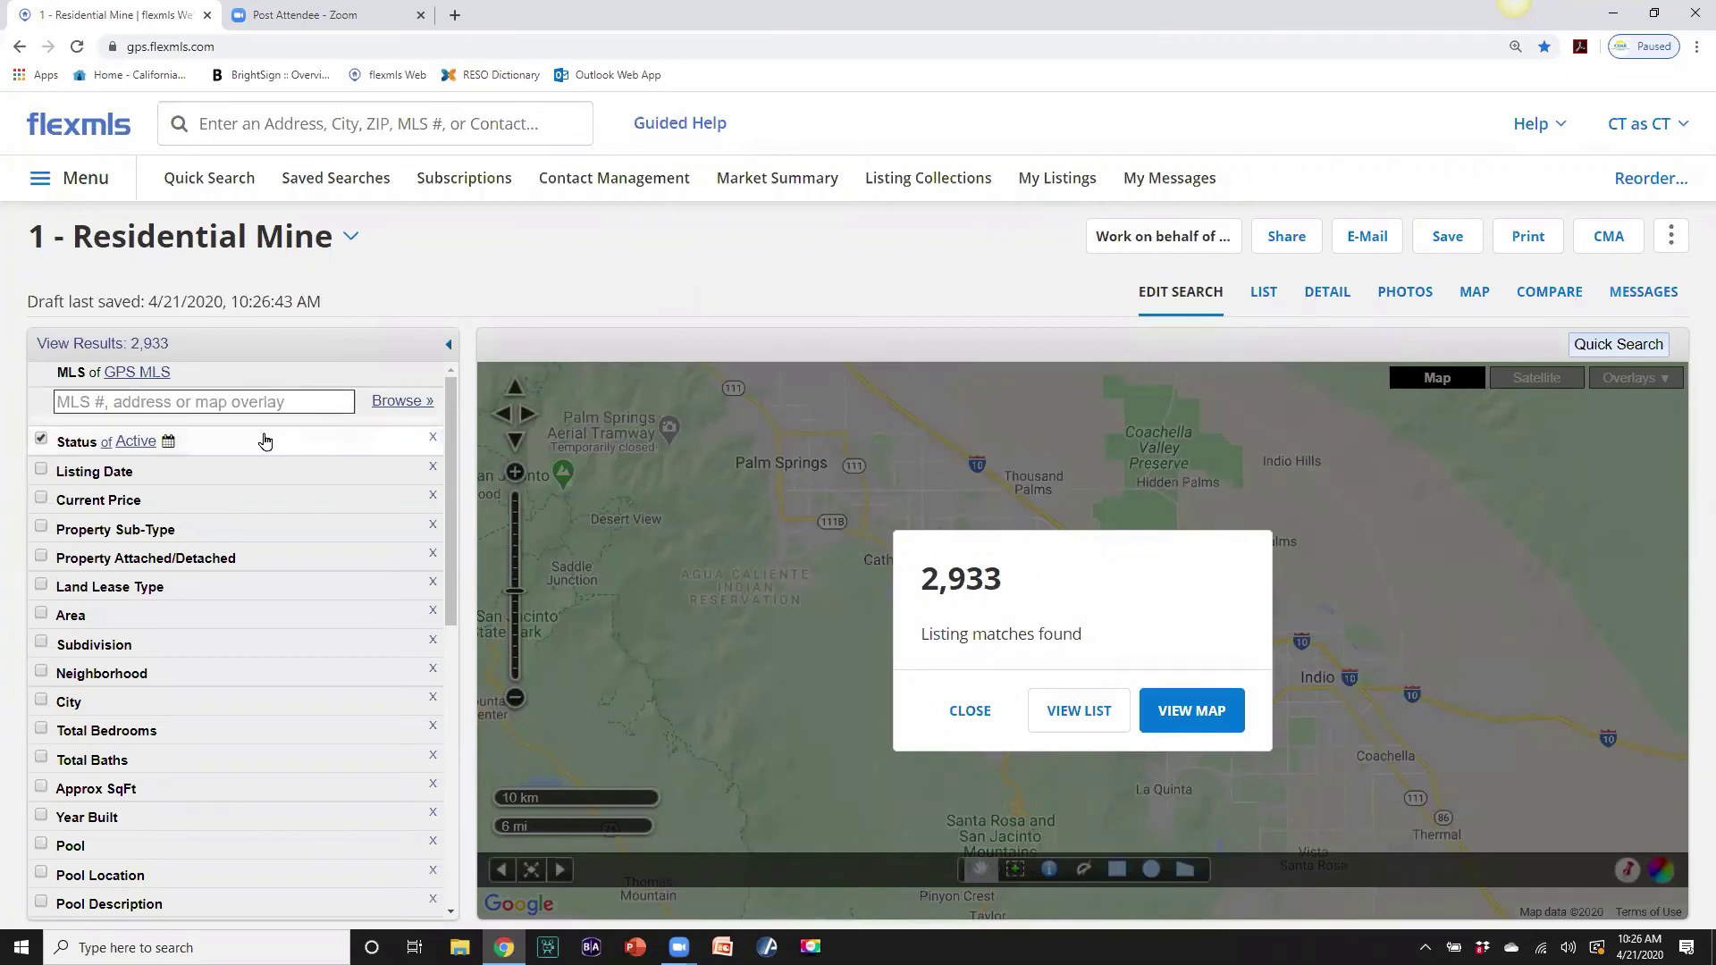
pyautogui.click(115, 472)
pyautogui.click(125, 557)
pyautogui.click(131, 625)
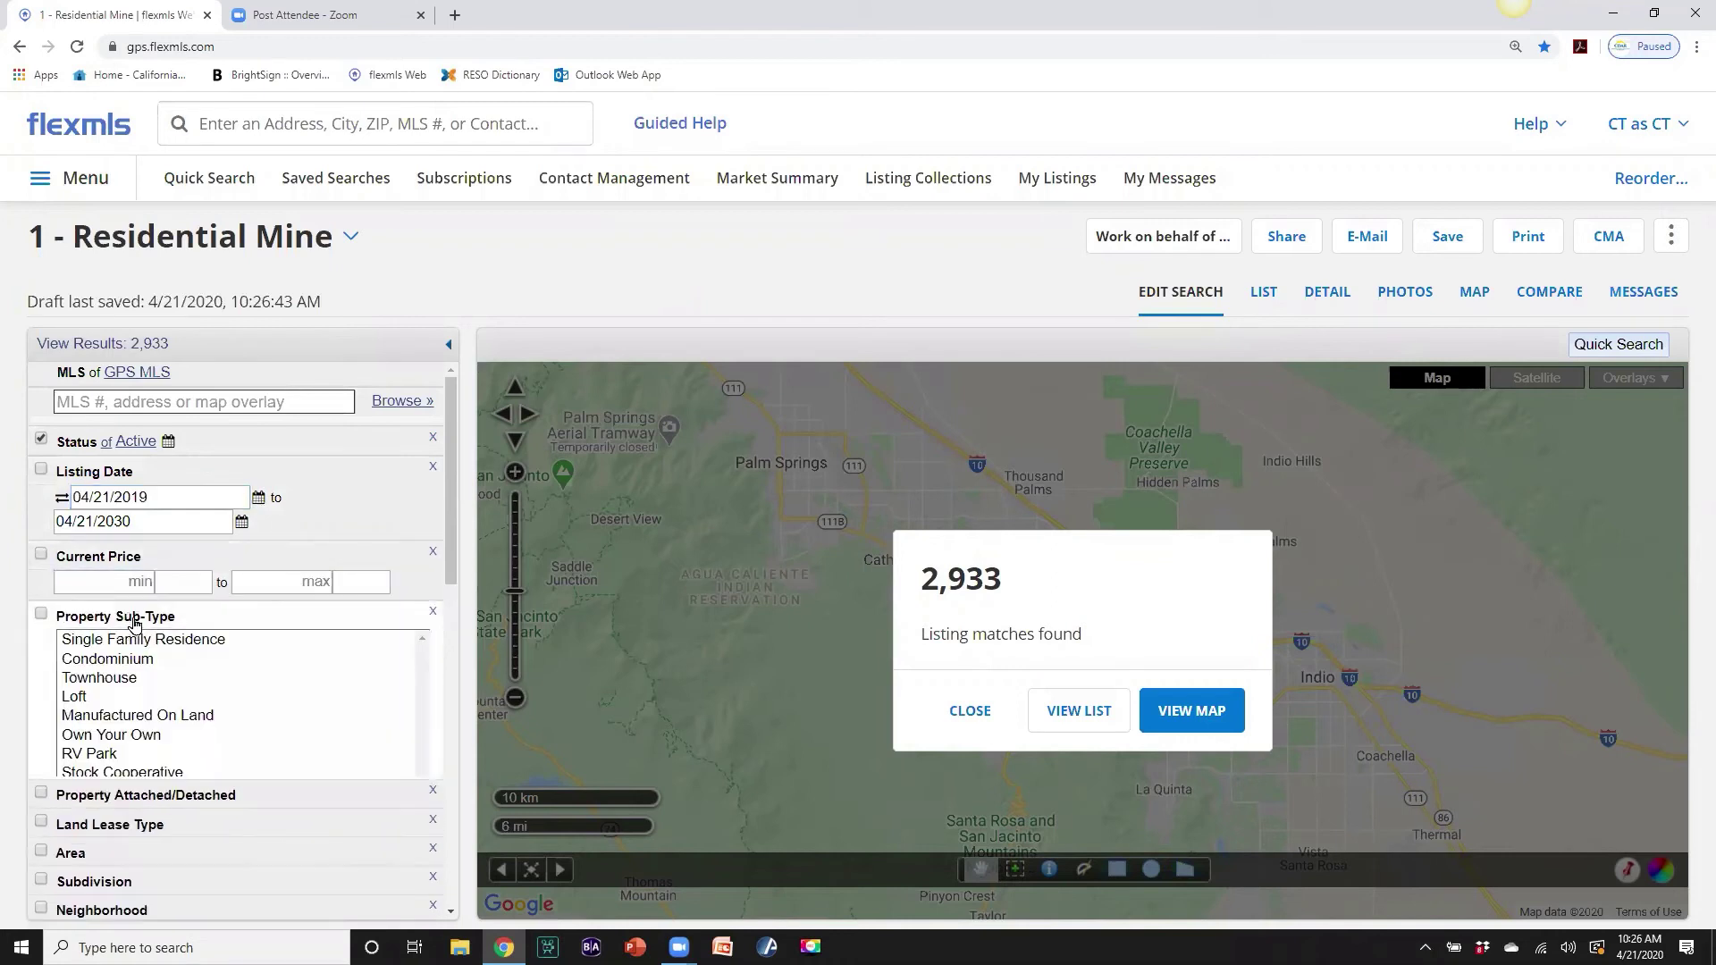
pyautogui.click(149, 847)
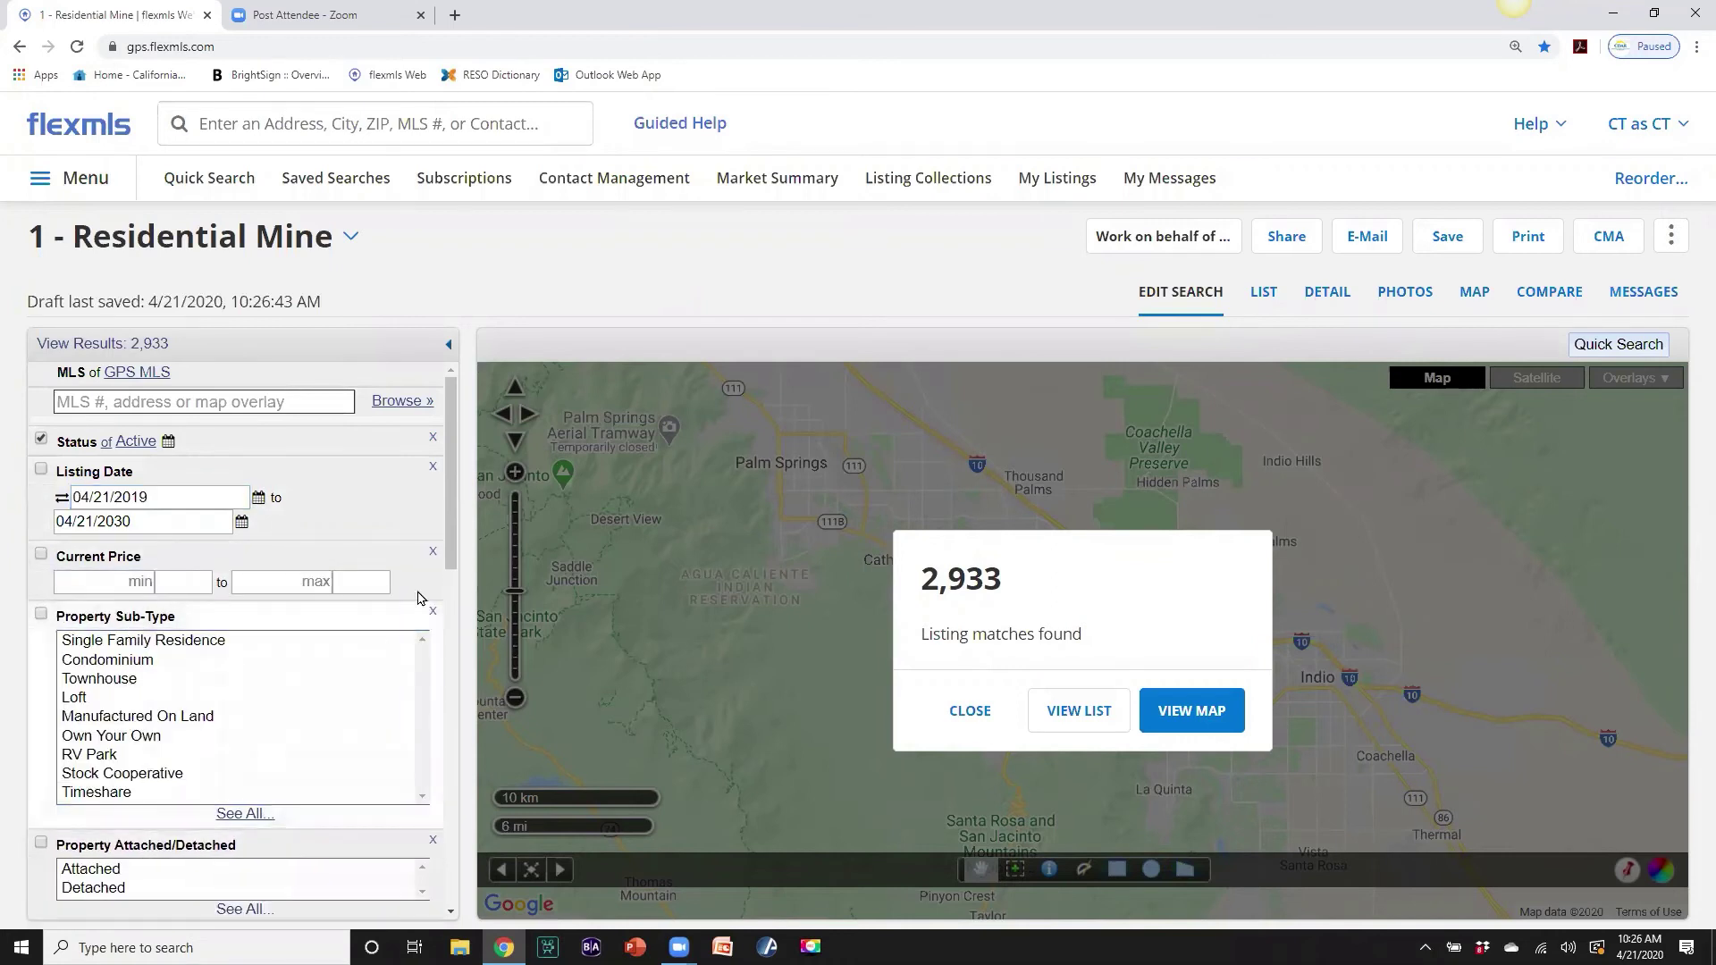
pyautogui.moveTo(450, 483); pyautogui.dragTo(438, 644)
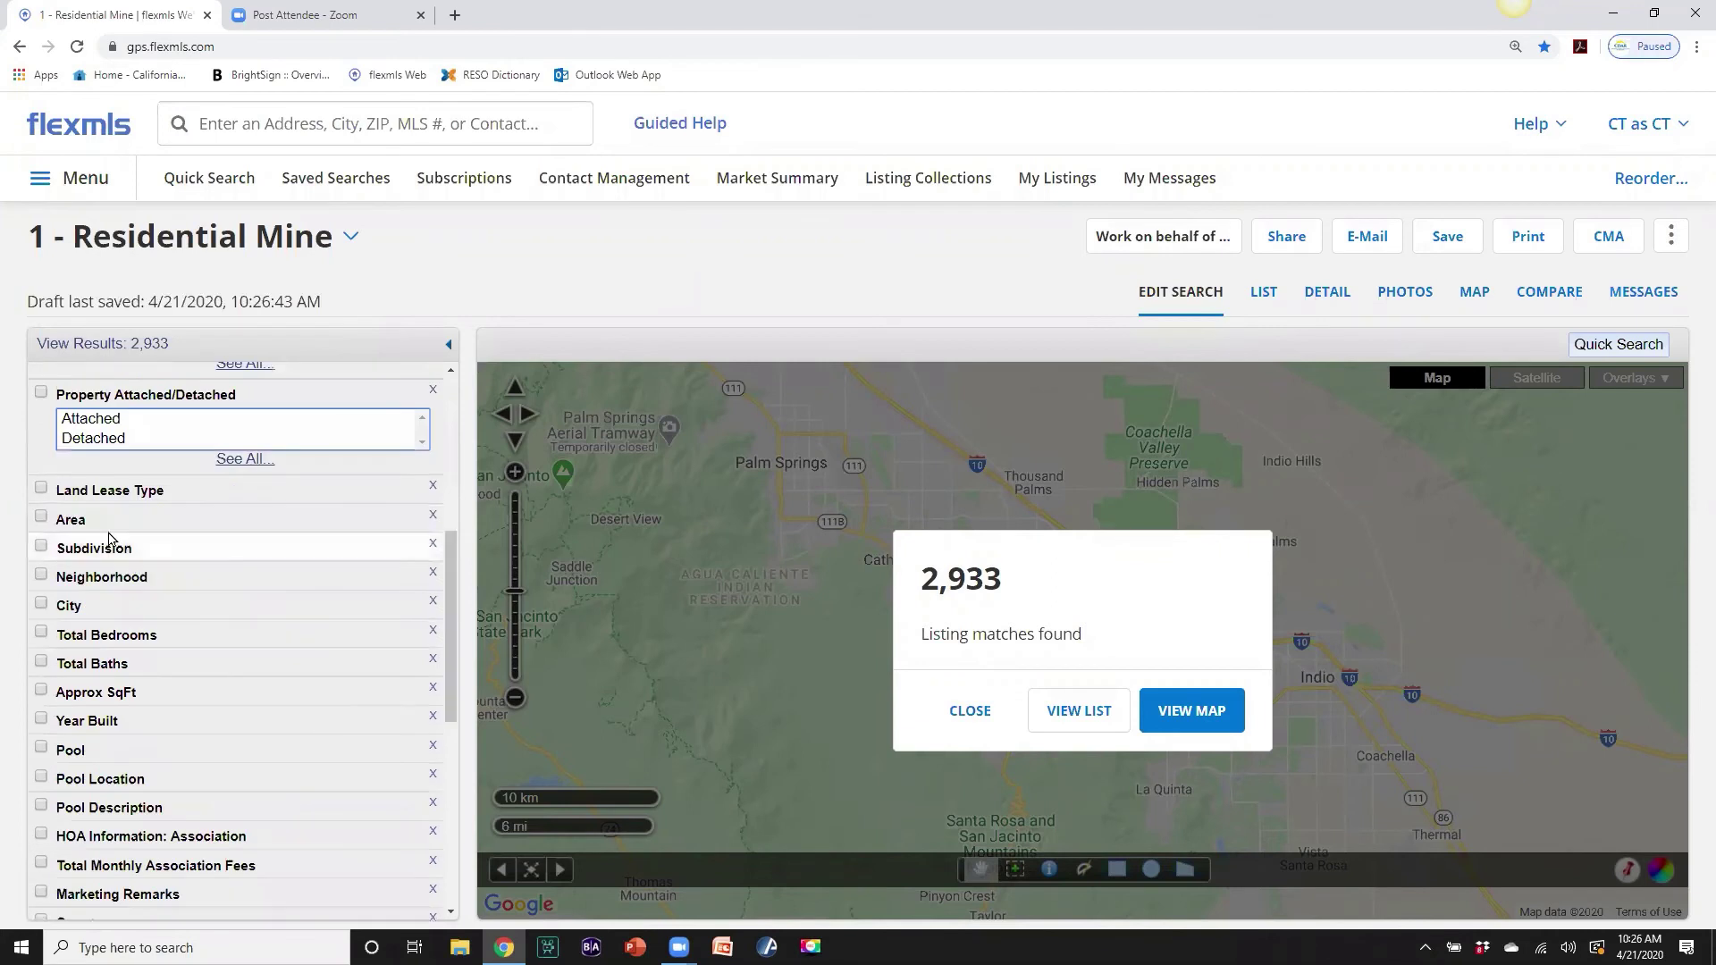
pyautogui.click(109, 507)
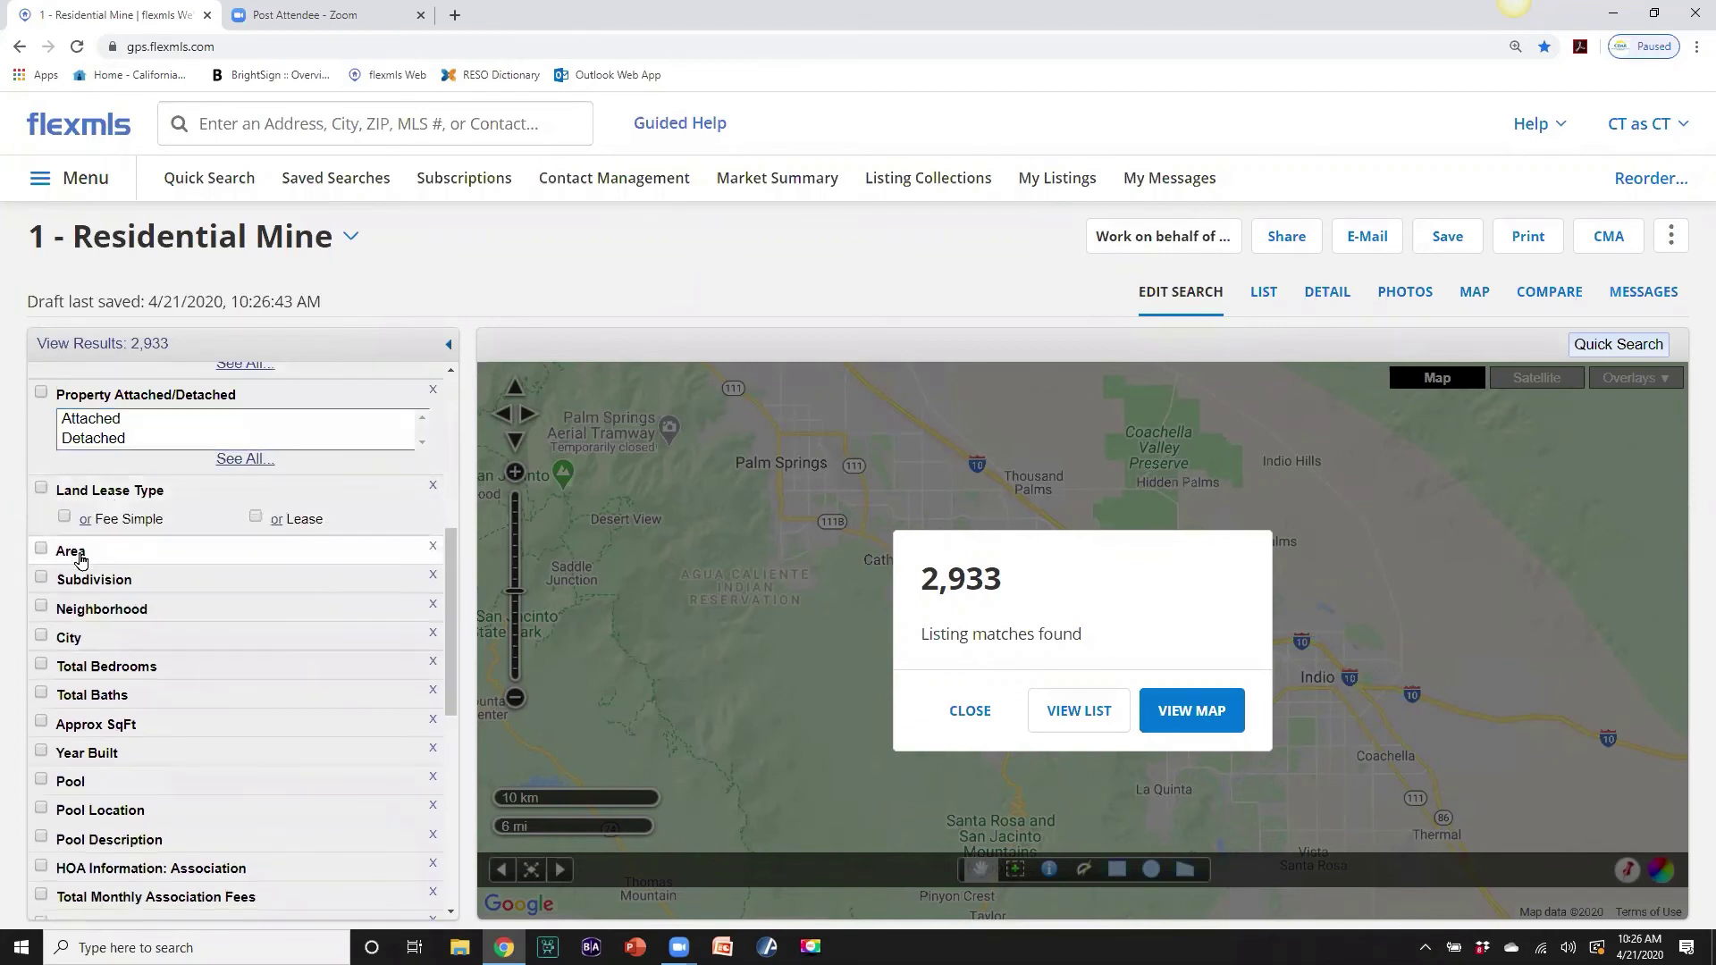
pyautogui.click(93, 555)
pyautogui.moveTo(445, 629); pyautogui.dragTo(454, 510)
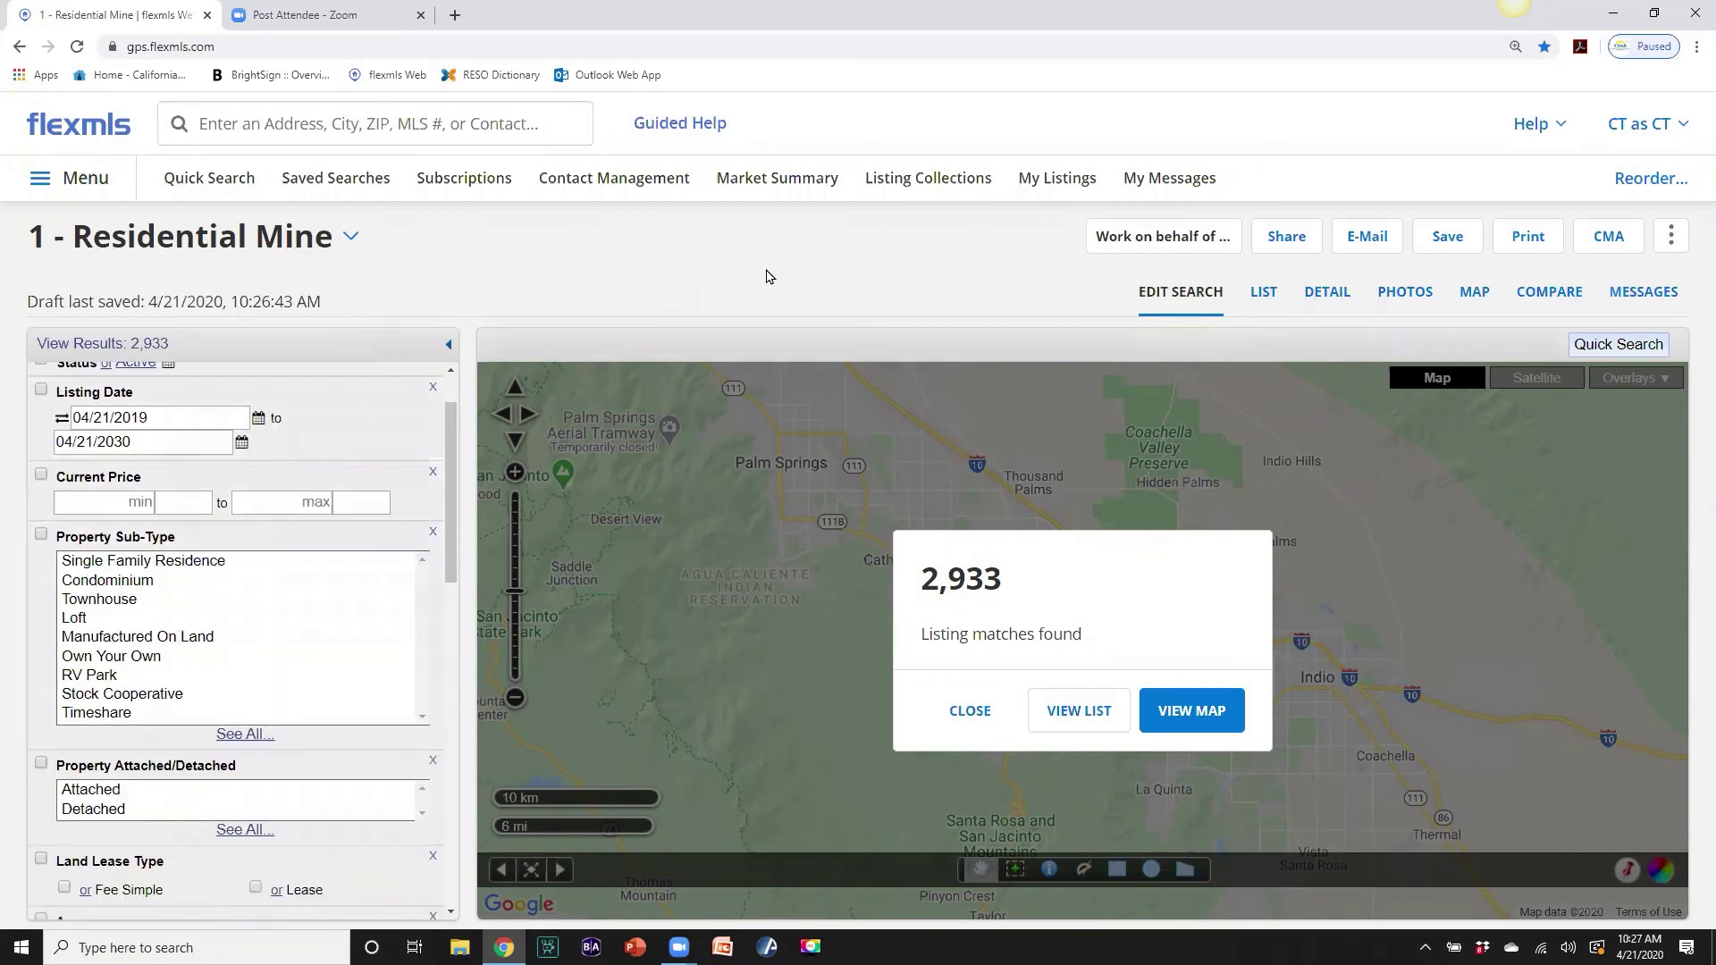
# View the My Listings page and a fresh quick search, returning to the dashboard after each.
pyautogui.click(1050, 185)
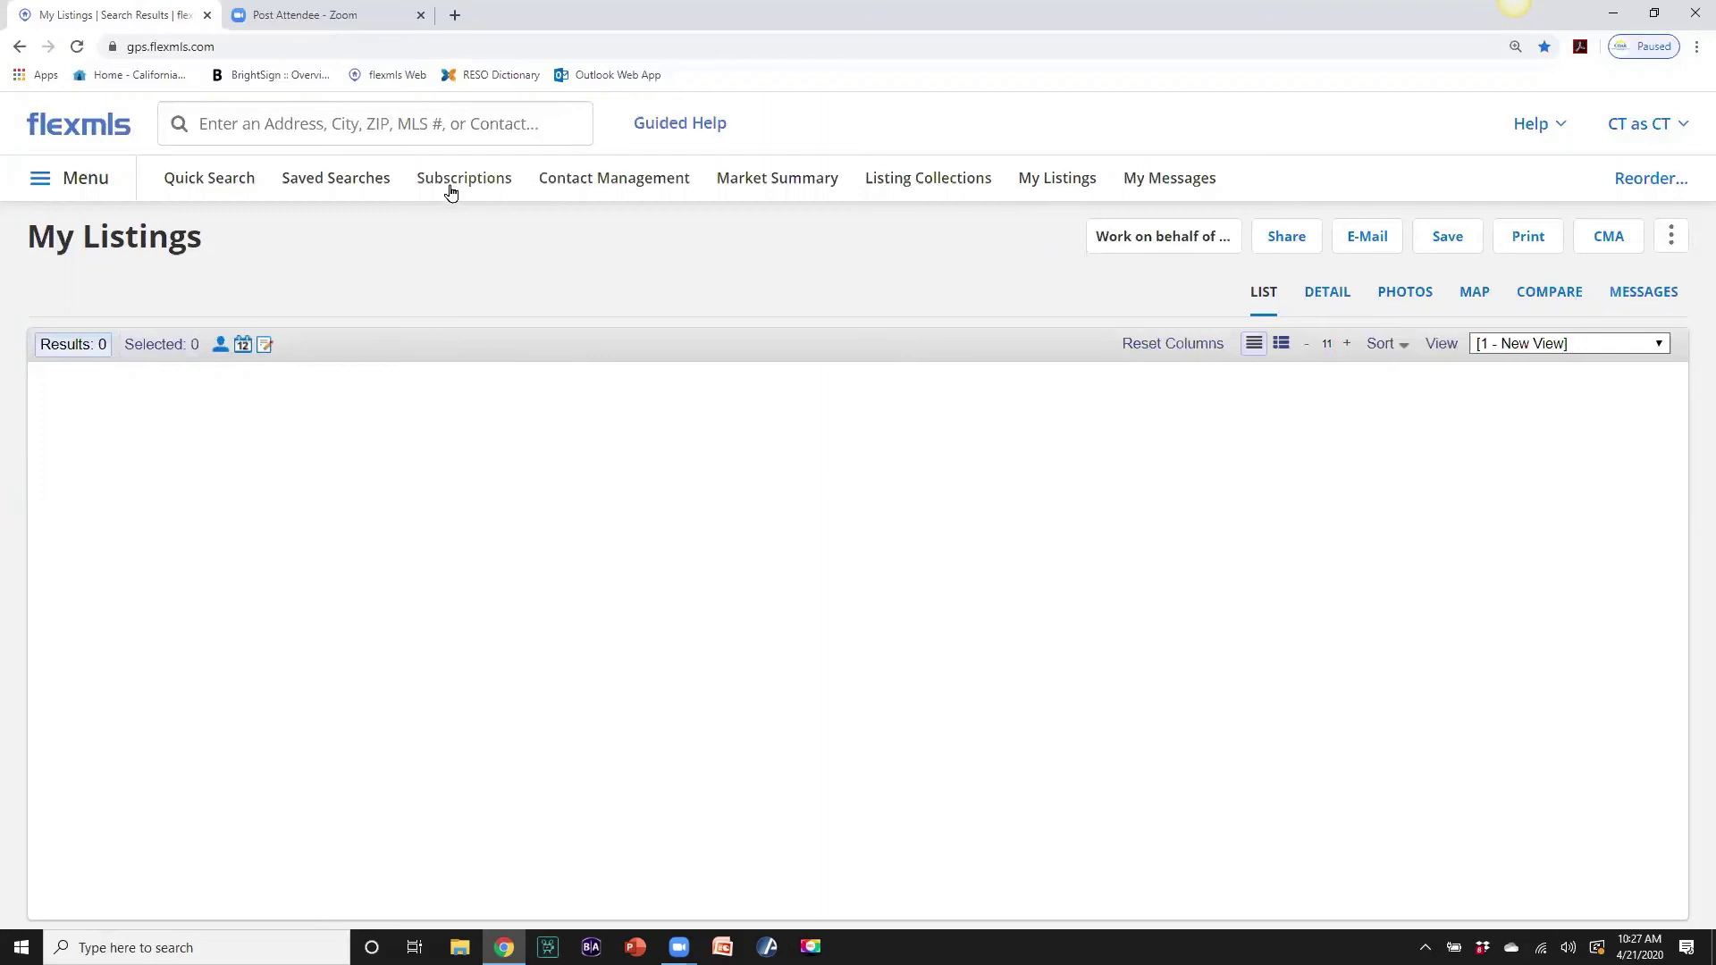
pyautogui.click(80, 129)
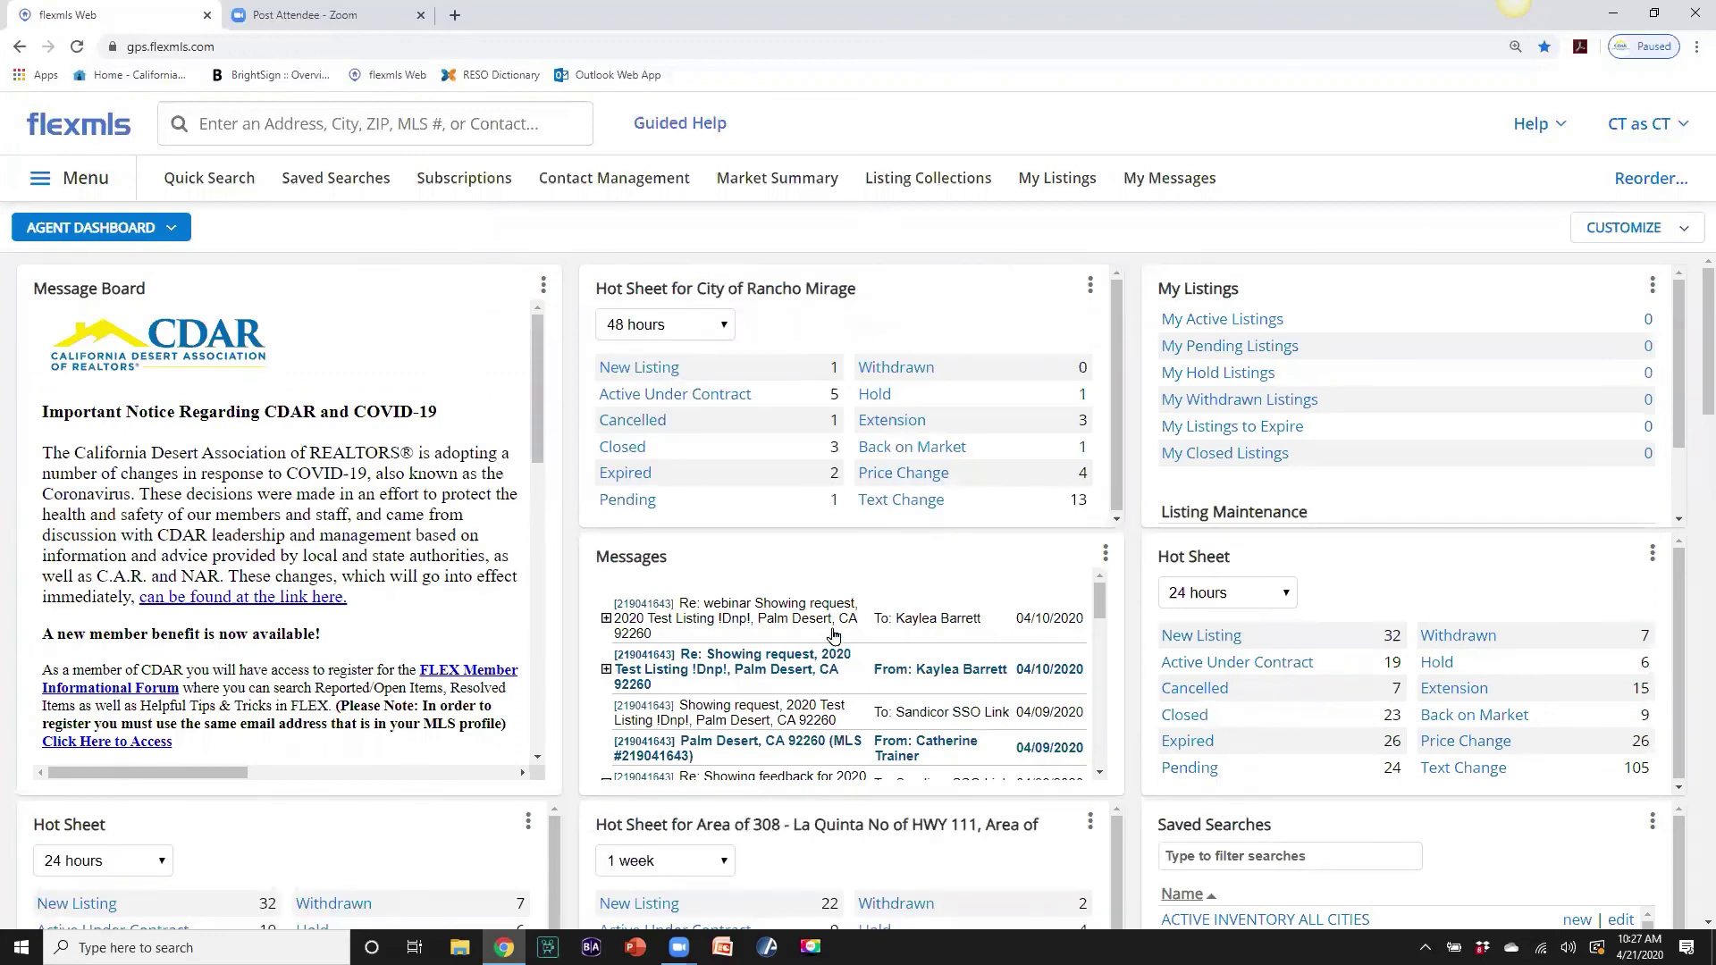
pyautogui.click(231, 183)
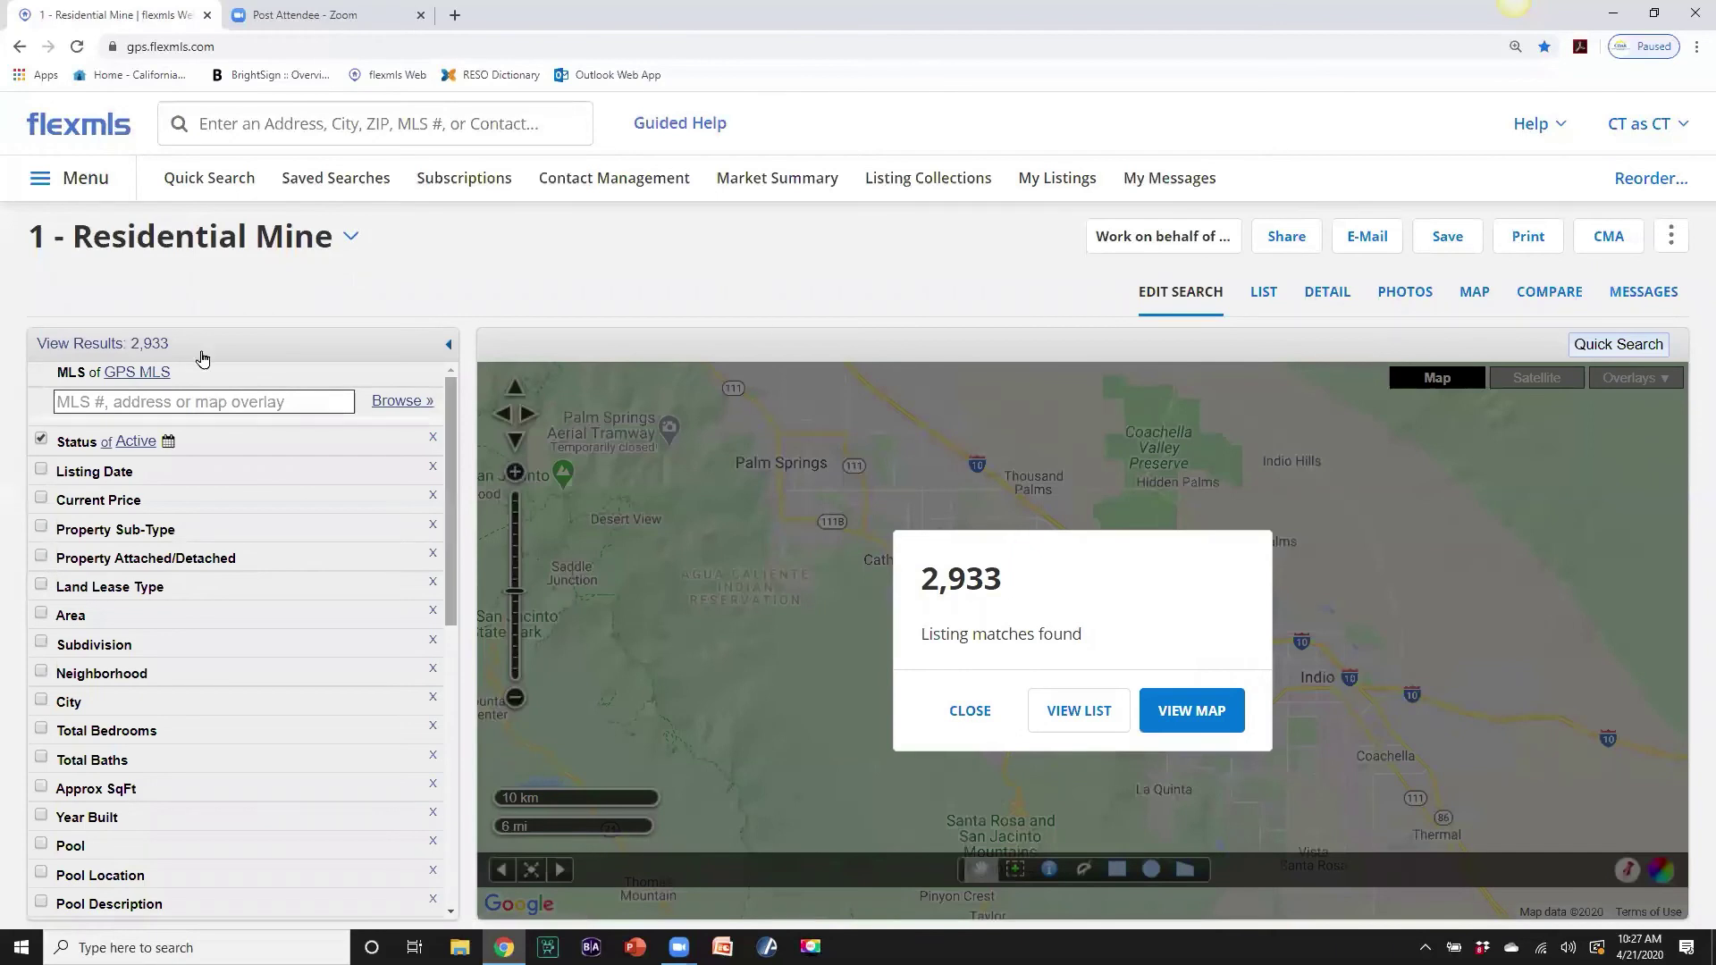
pyautogui.click(76, 130)
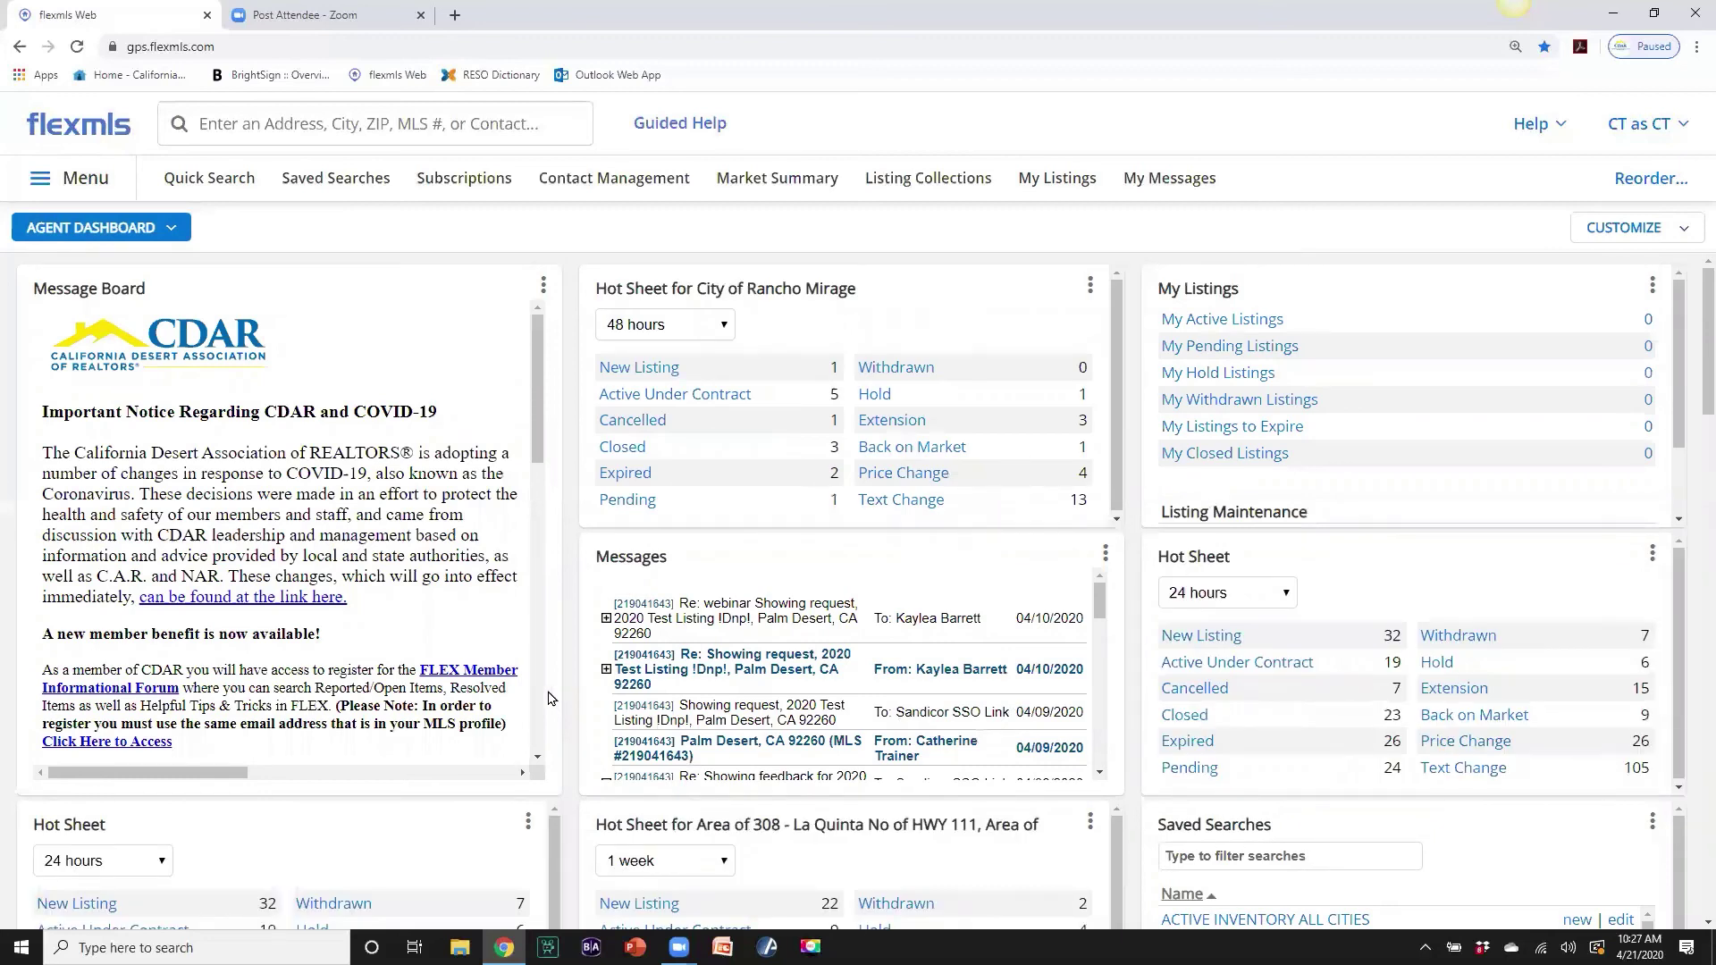
# Open the General Preferences and enable expanding all fields for Quick Searches.
pyautogui.click(87, 182)
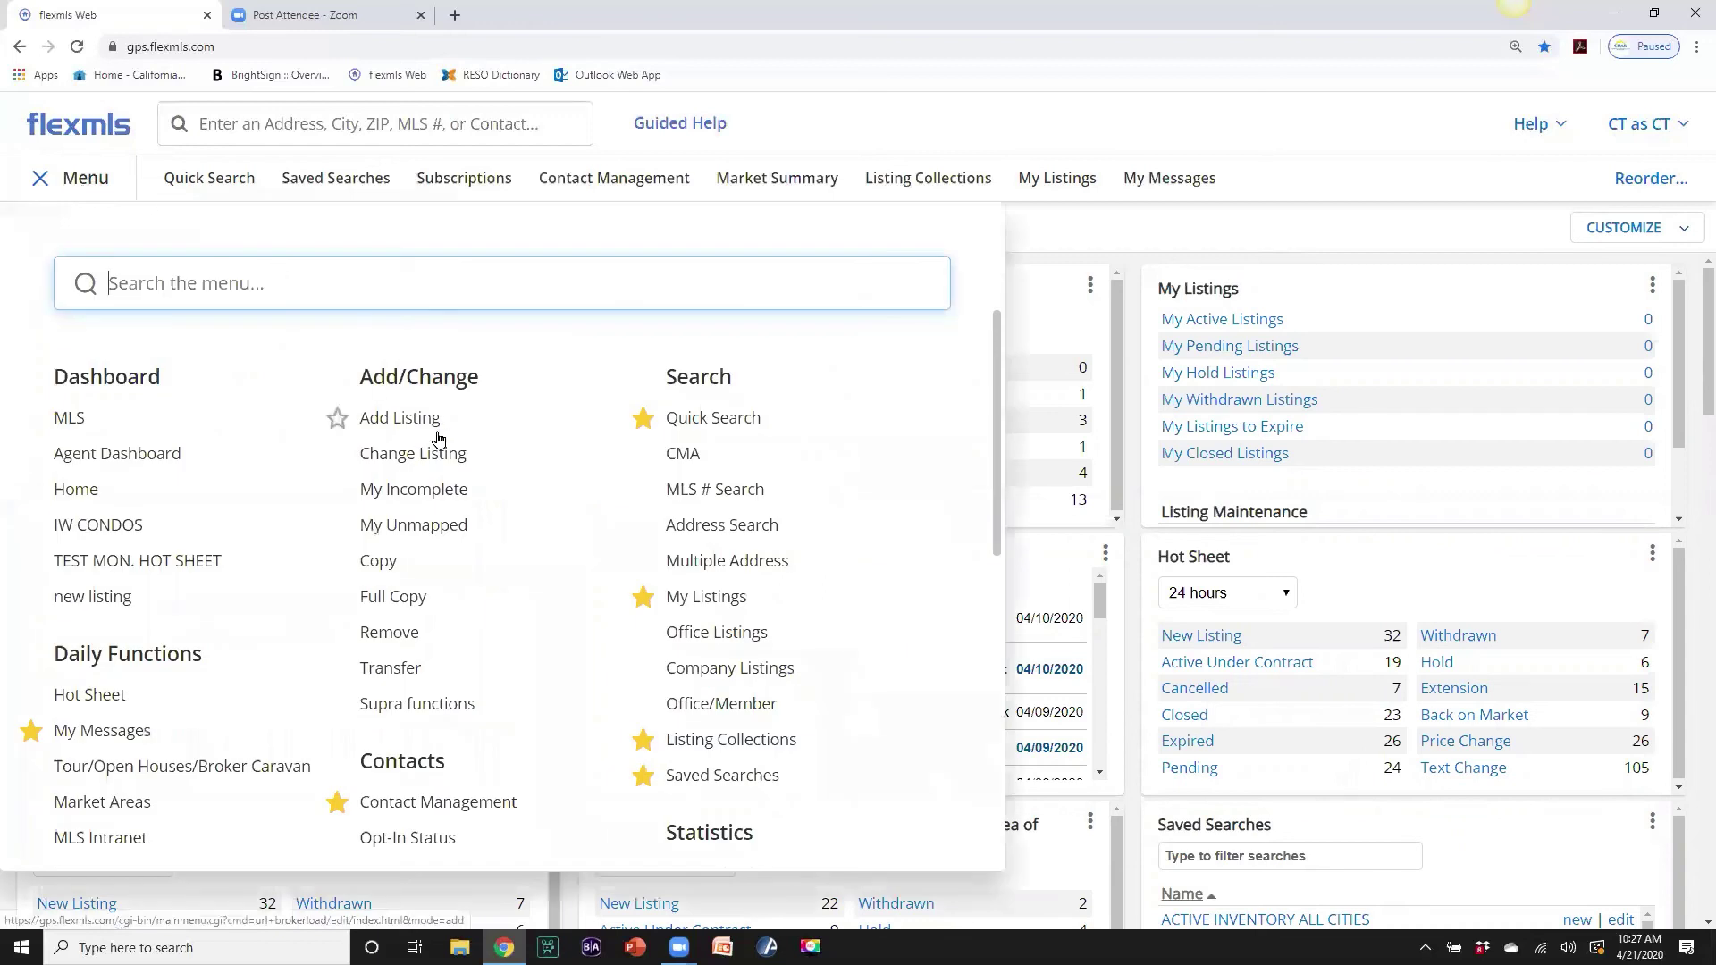
pyautogui.scroll(-5, 436, 427)
pyautogui.scroll(-1, 437, 430)
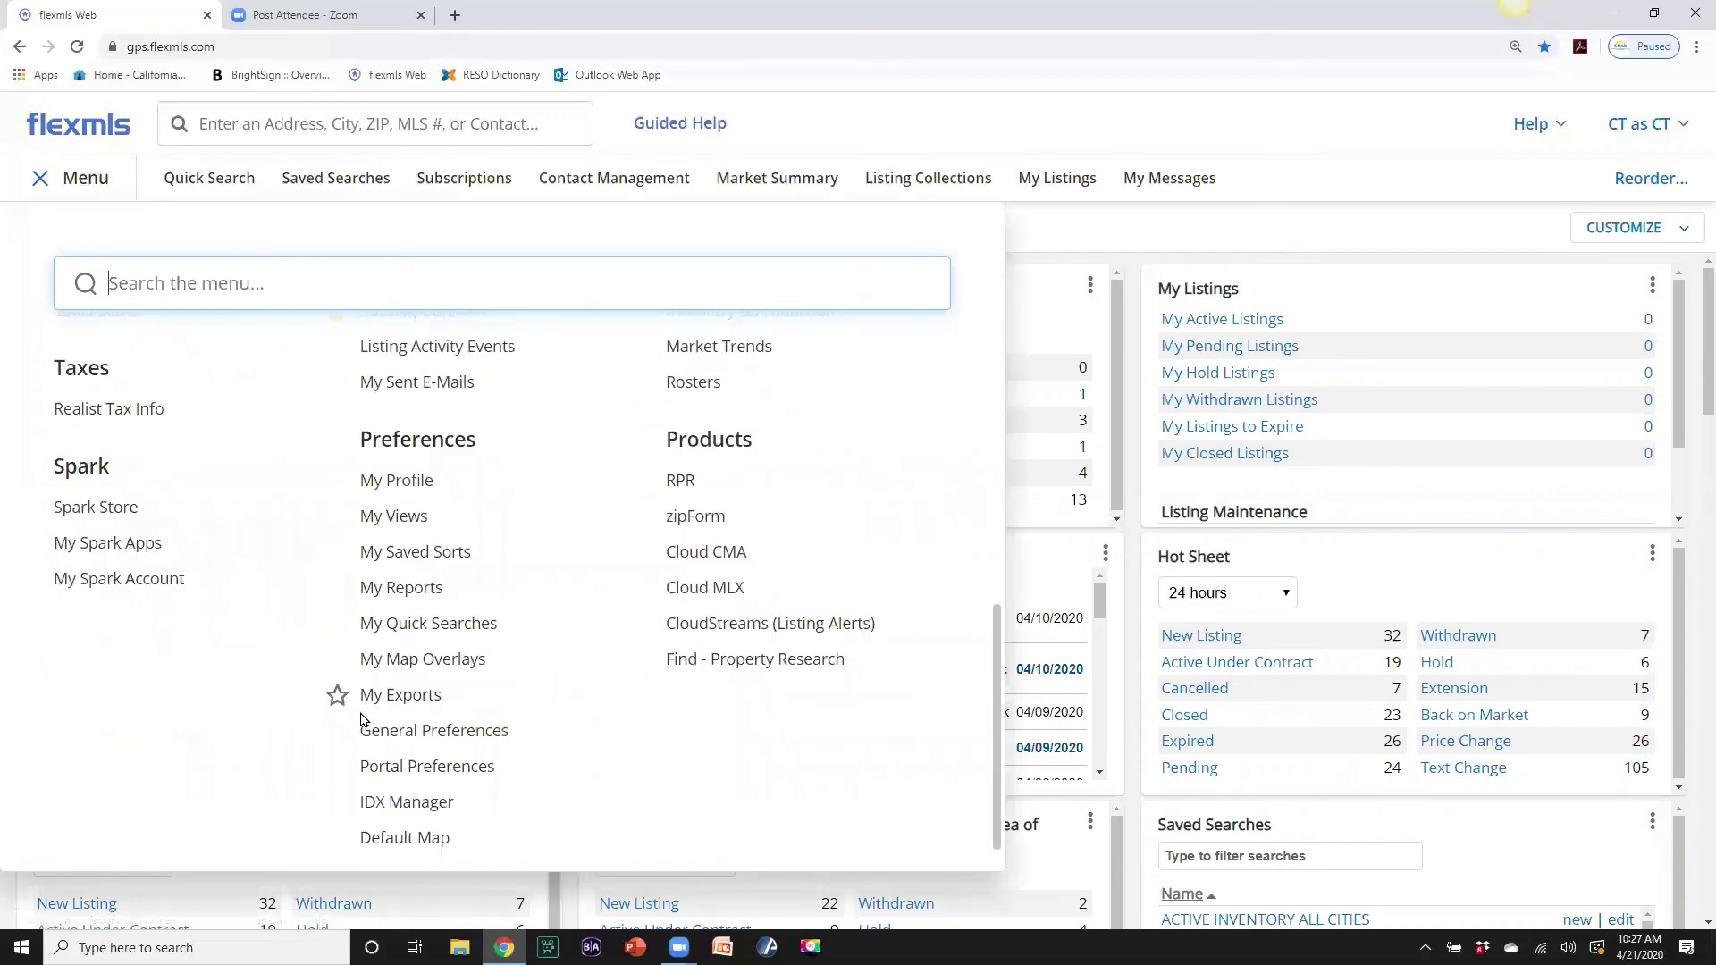
pyautogui.click(429, 733)
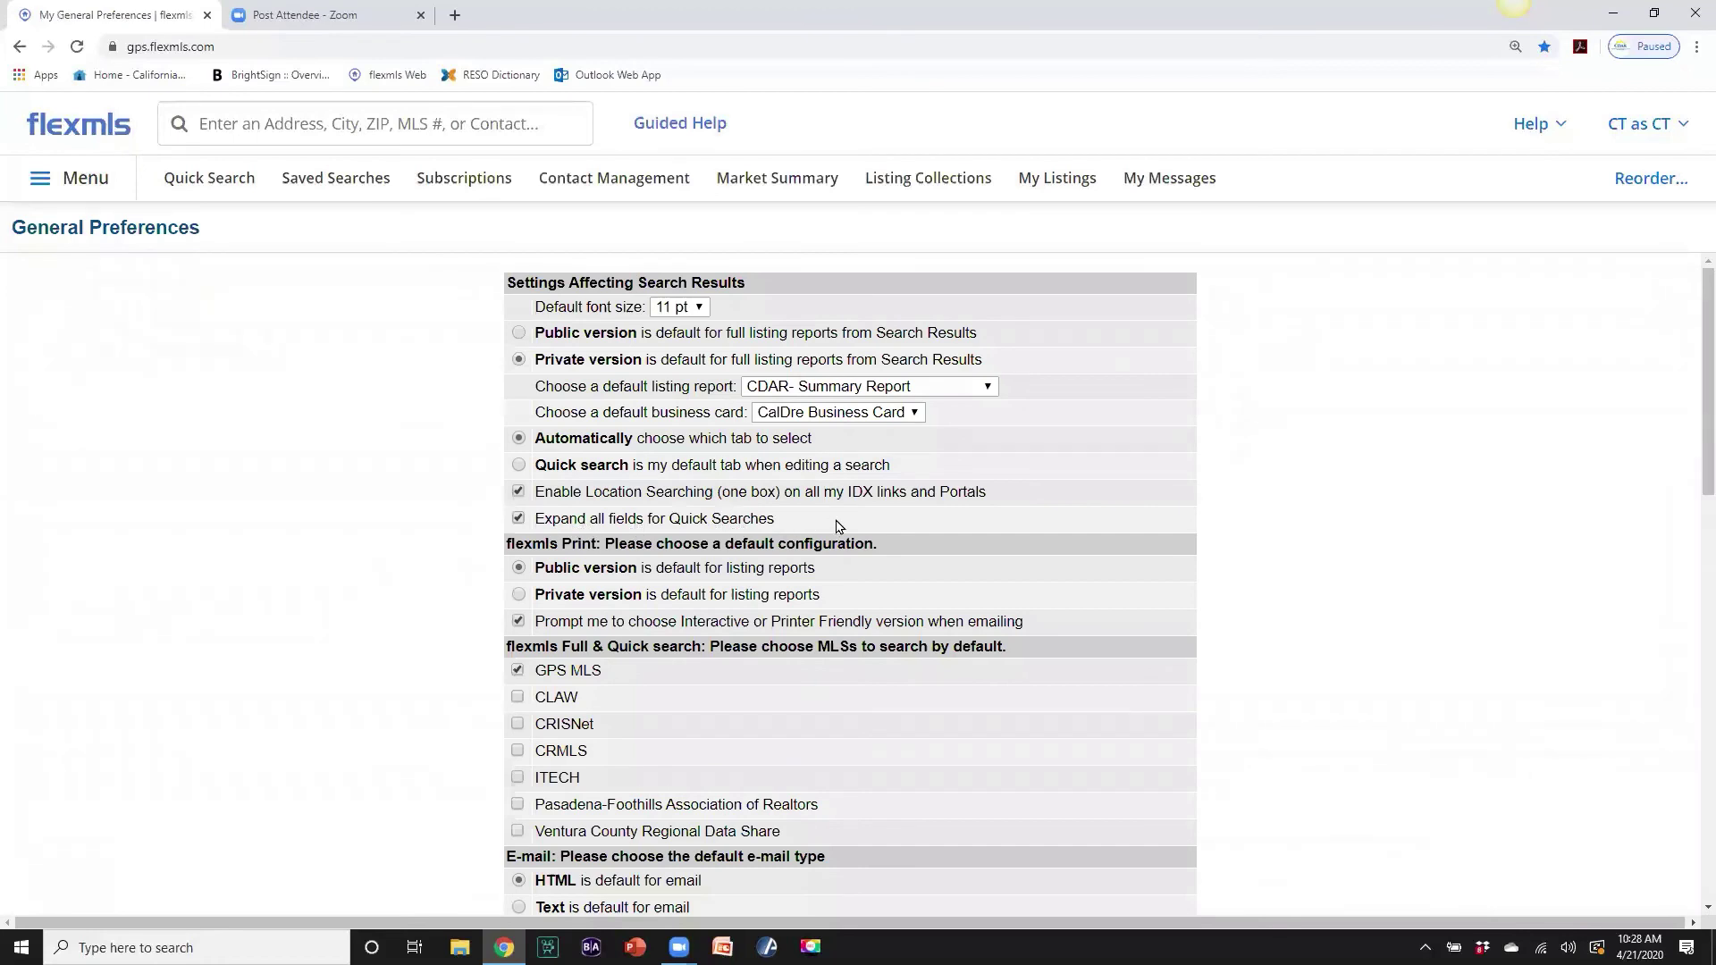
# Include Active Under Contract, Closed, Expired, Hold and Cancelled in the My Listings statuses and set the off-market age limit to 999 days.
pyautogui.scroll(-3, 968, 533)
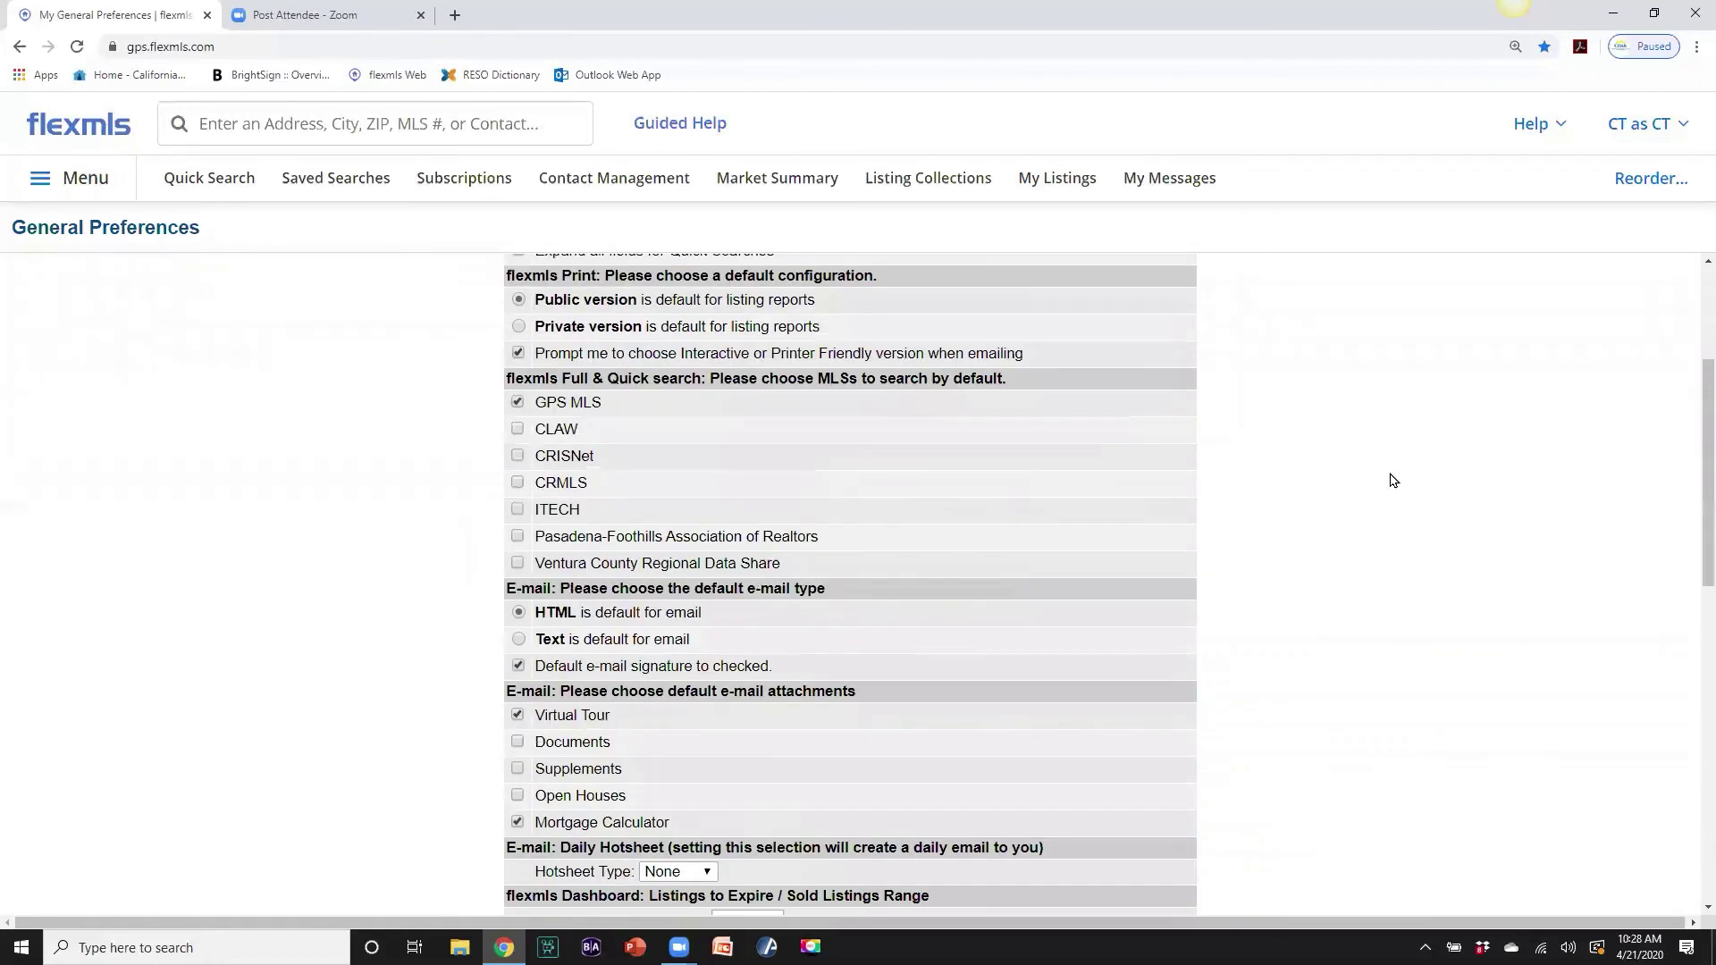
pyautogui.moveTo(1693, 394); pyautogui.dragTo(1692, 615)
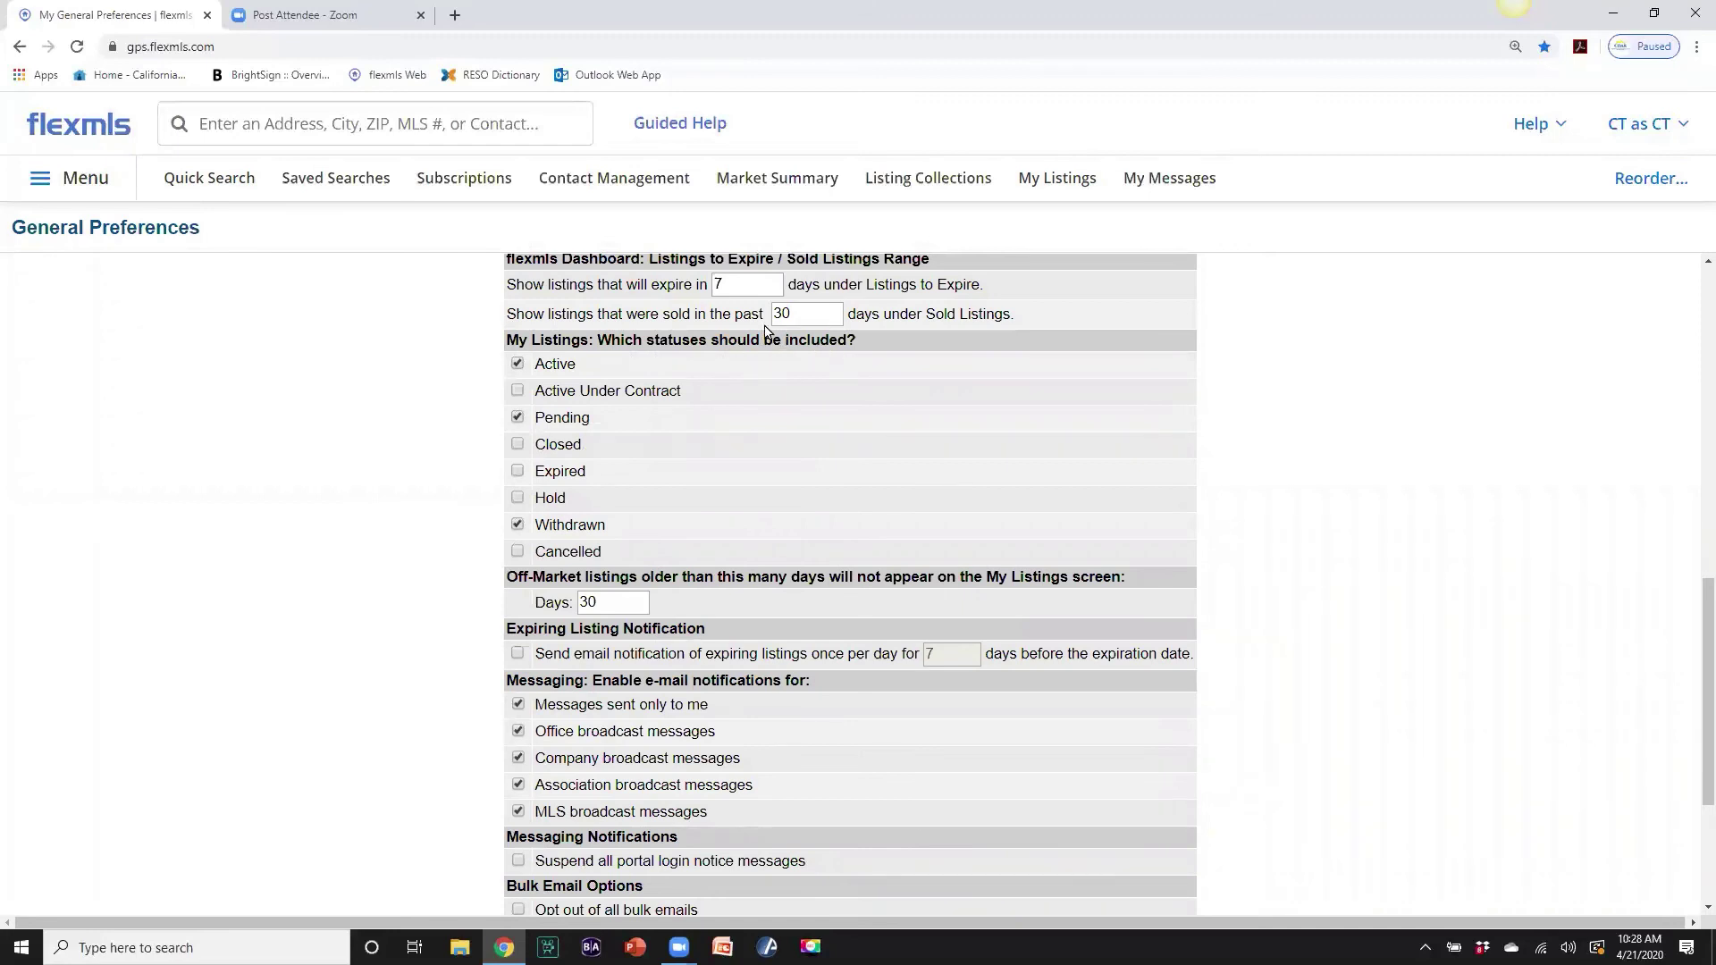
pyautogui.click(517, 391)
pyautogui.click(519, 445)
pyautogui.click(518, 499)
pyautogui.click(518, 552)
pyautogui.moveTo(606, 610); pyautogui.dragTo(567, 605)
pyautogui.write('999')
# Set Quick Search as the first page viewed after log in and save the general preferences.
pyautogui.scroll(-1, 1107, 469)
pyautogui.scroll(-1, 1107, 473)
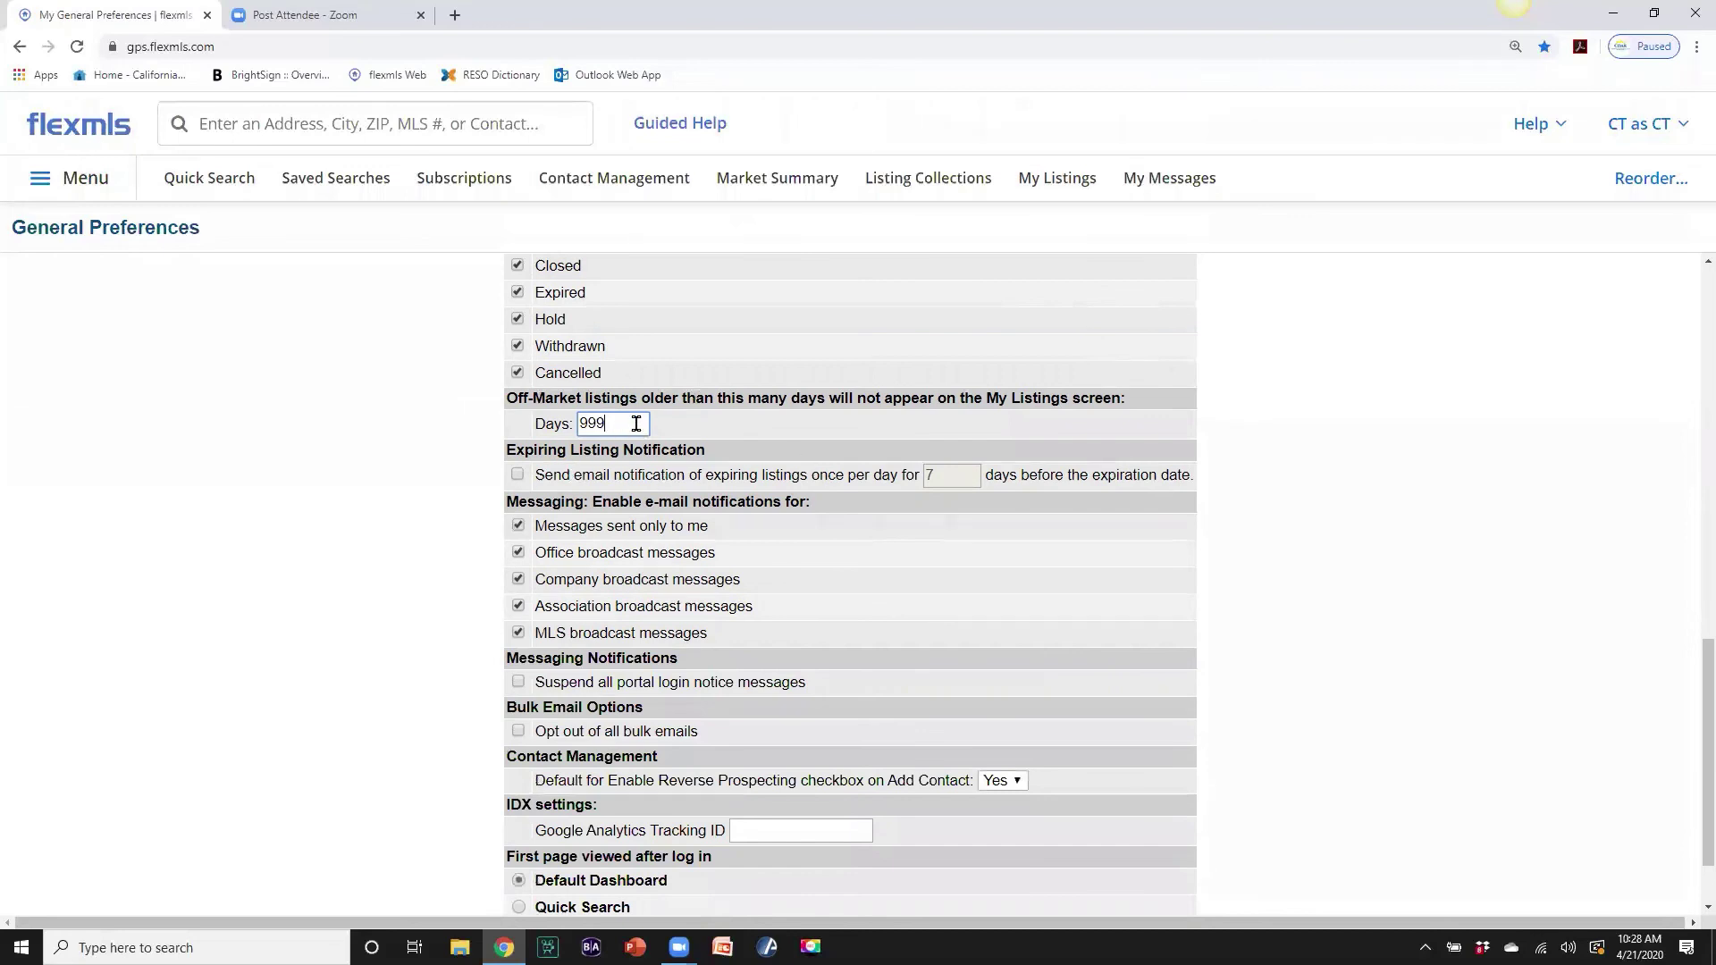
pyautogui.scroll(-1, 954, 539)
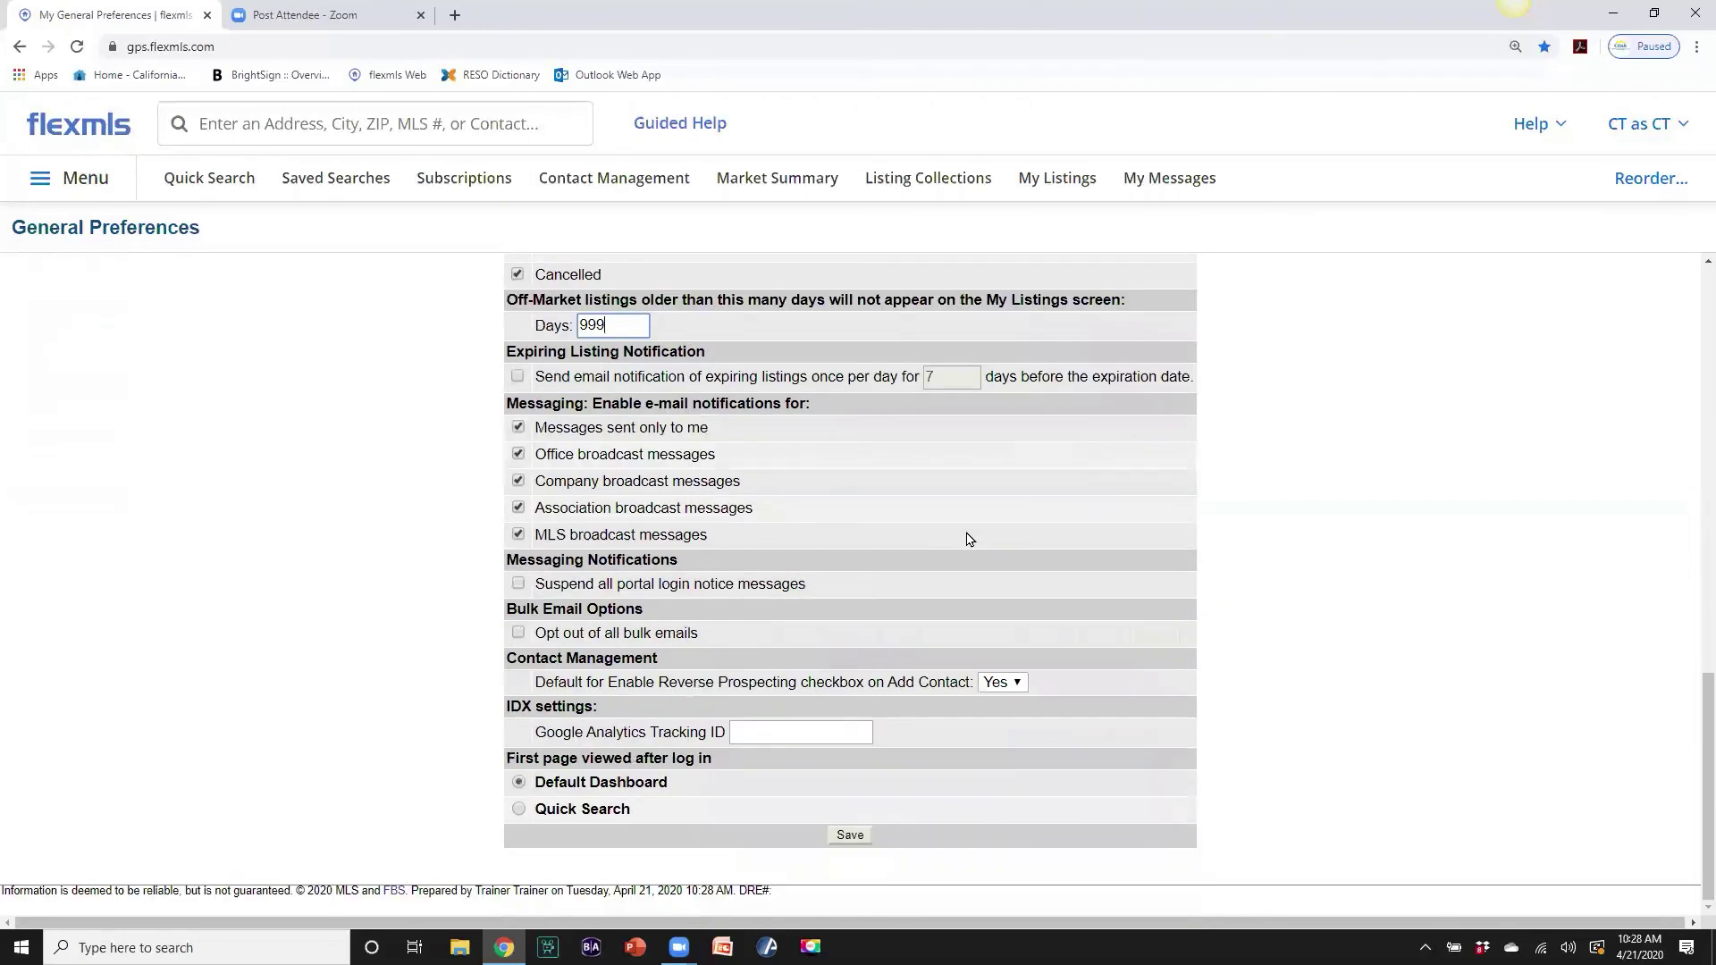
pyautogui.click(520, 811)
pyautogui.click(851, 836)
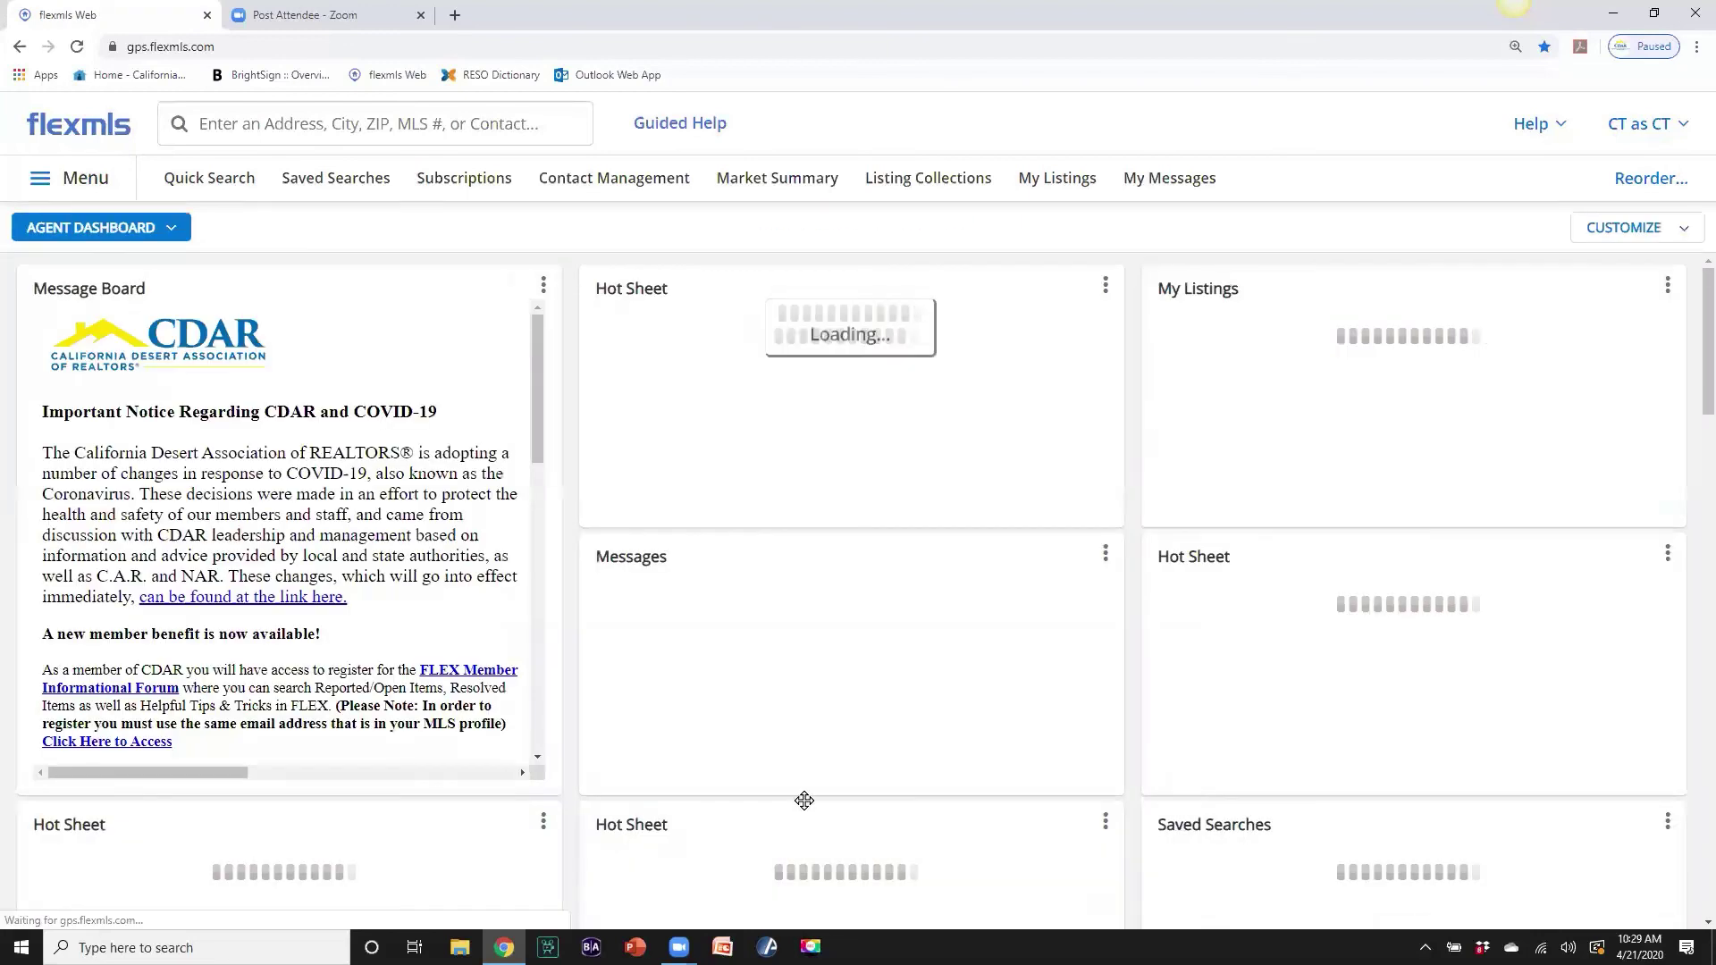
# Start a quick search to review its expanded criteria fields, and view the My Listings page.
pyautogui.click(217, 179)
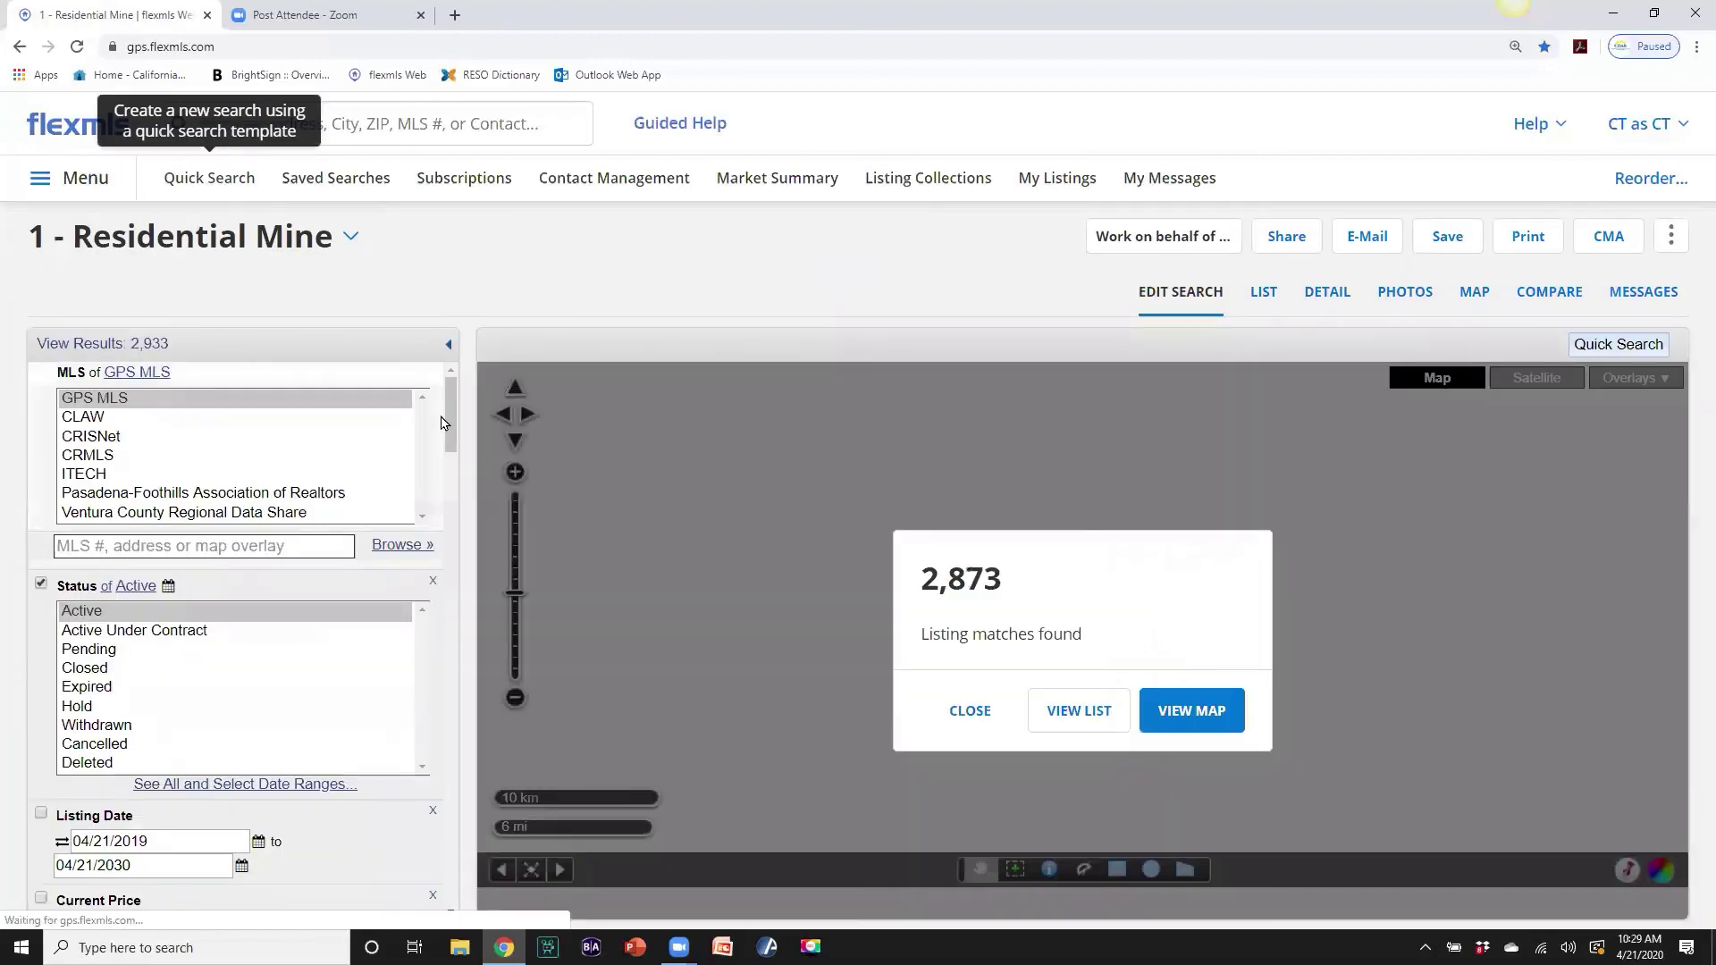
pyautogui.scroll(-6, 452, 423)
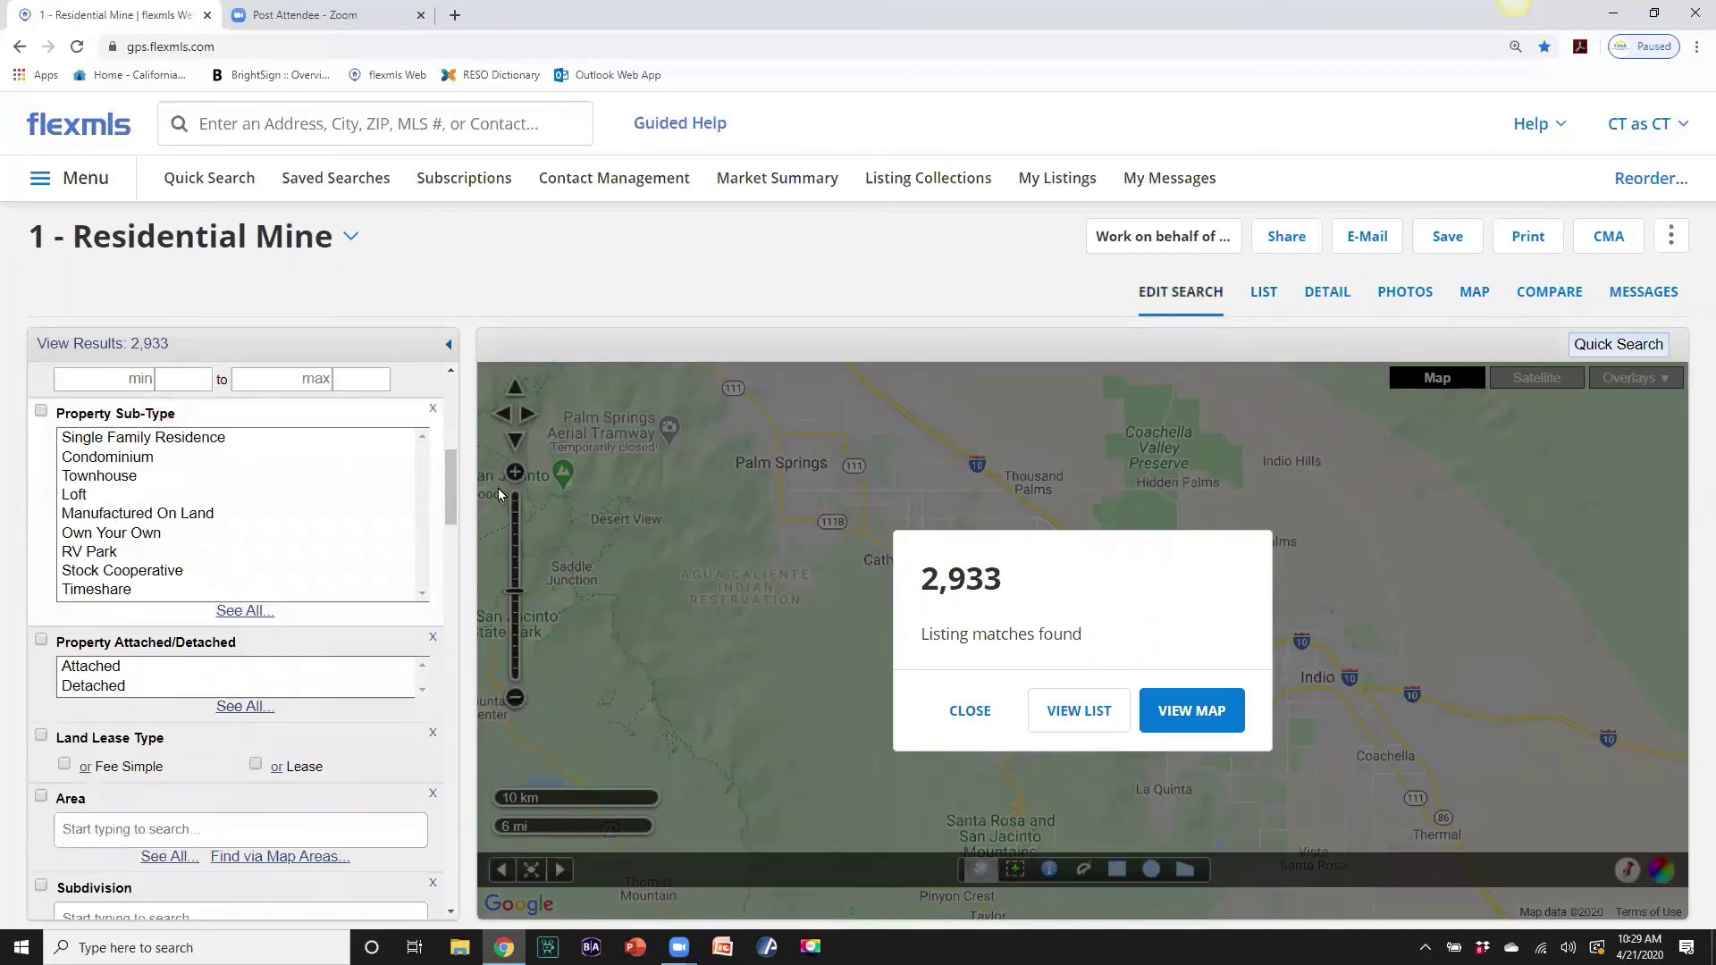
pyautogui.moveTo(452, 487); pyautogui.dragTo(450, 387)
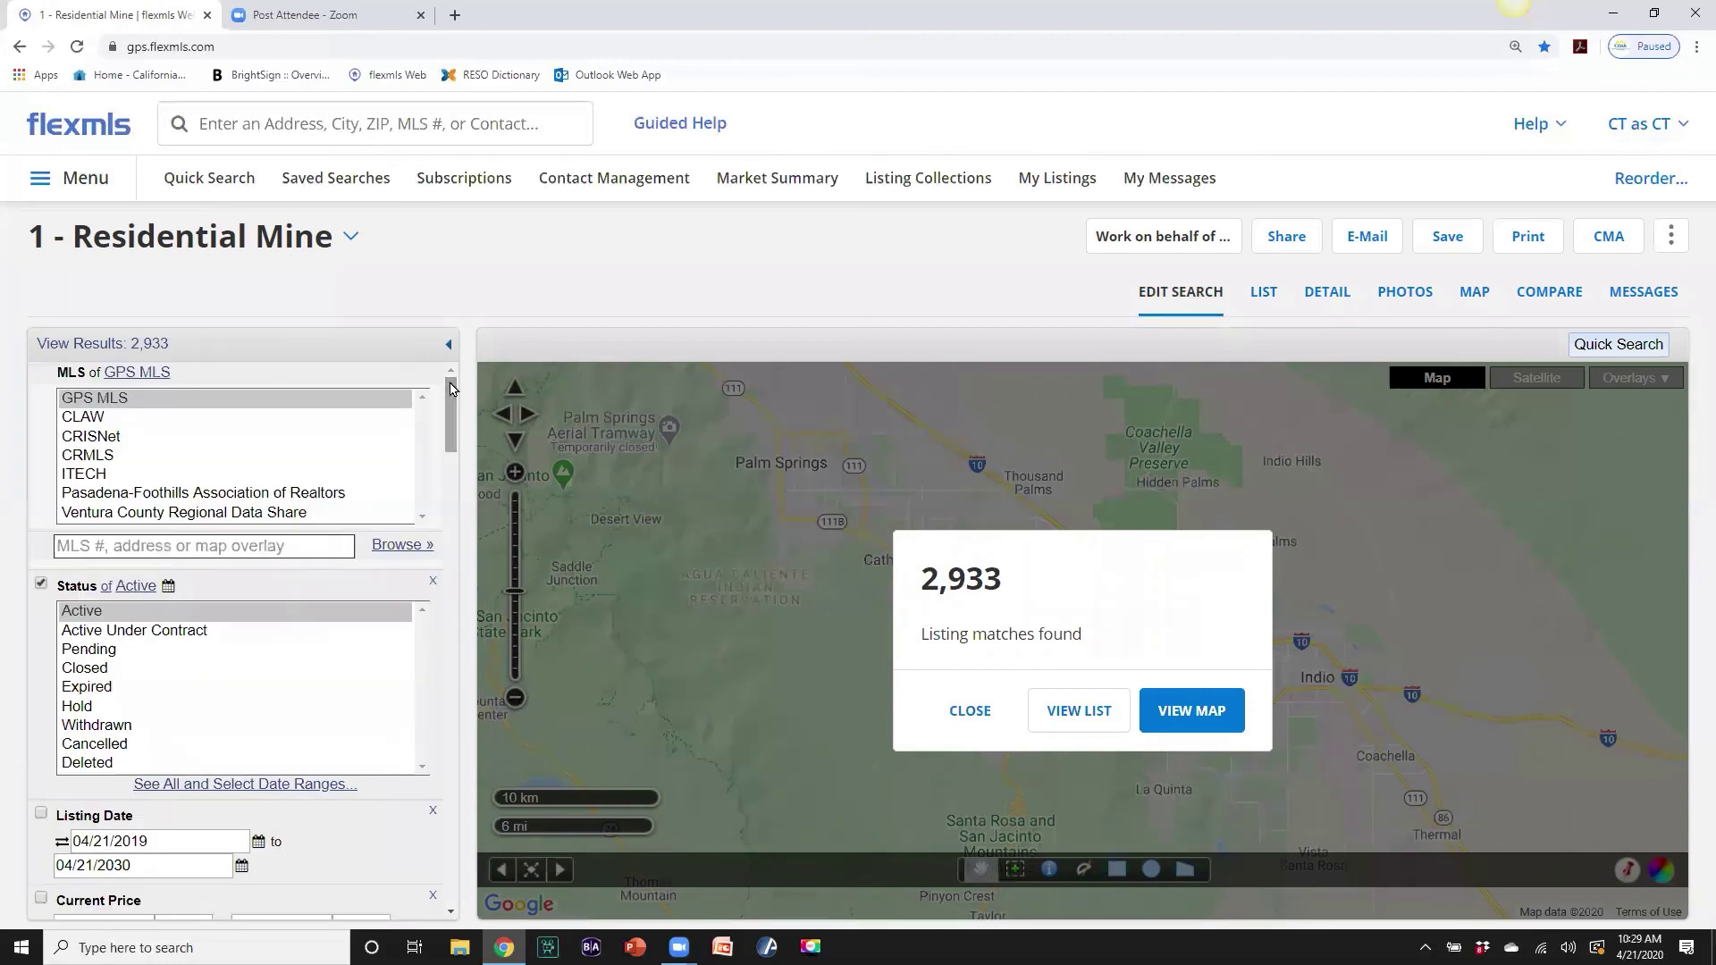
pyautogui.click(1050, 184)
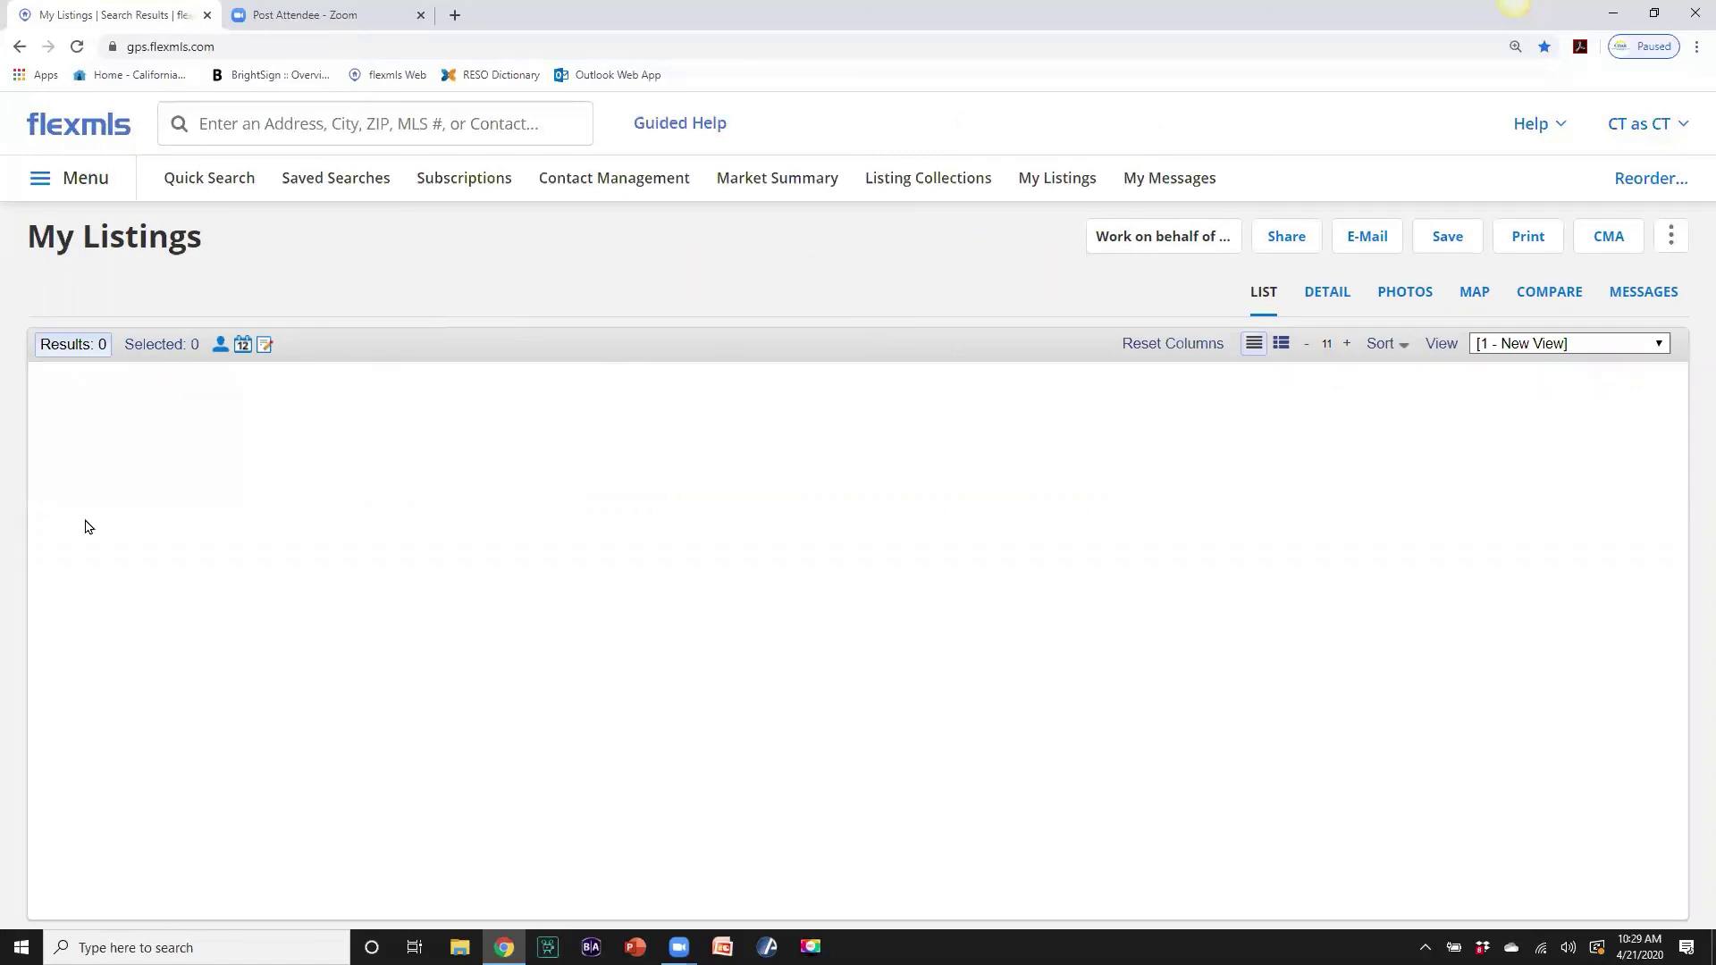
# Open flexmls Web in a new browser tab to check its start page, and go to the dashboard.
pyautogui.click(455, 18)
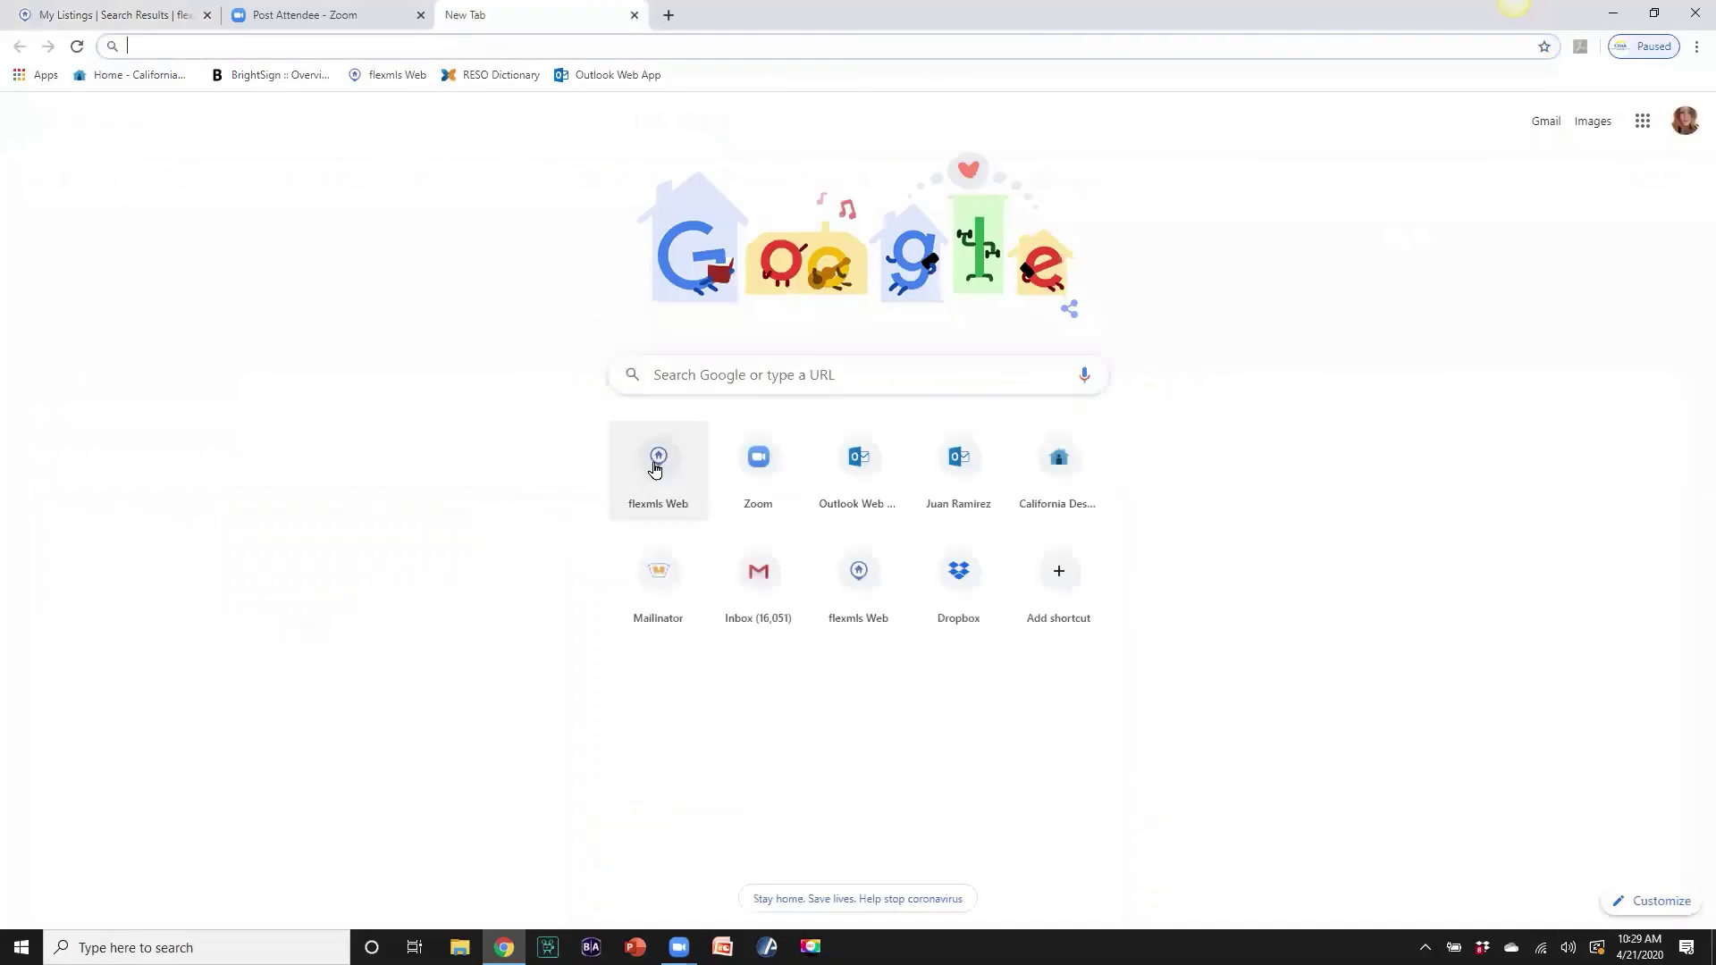
pyautogui.click(655, 469)
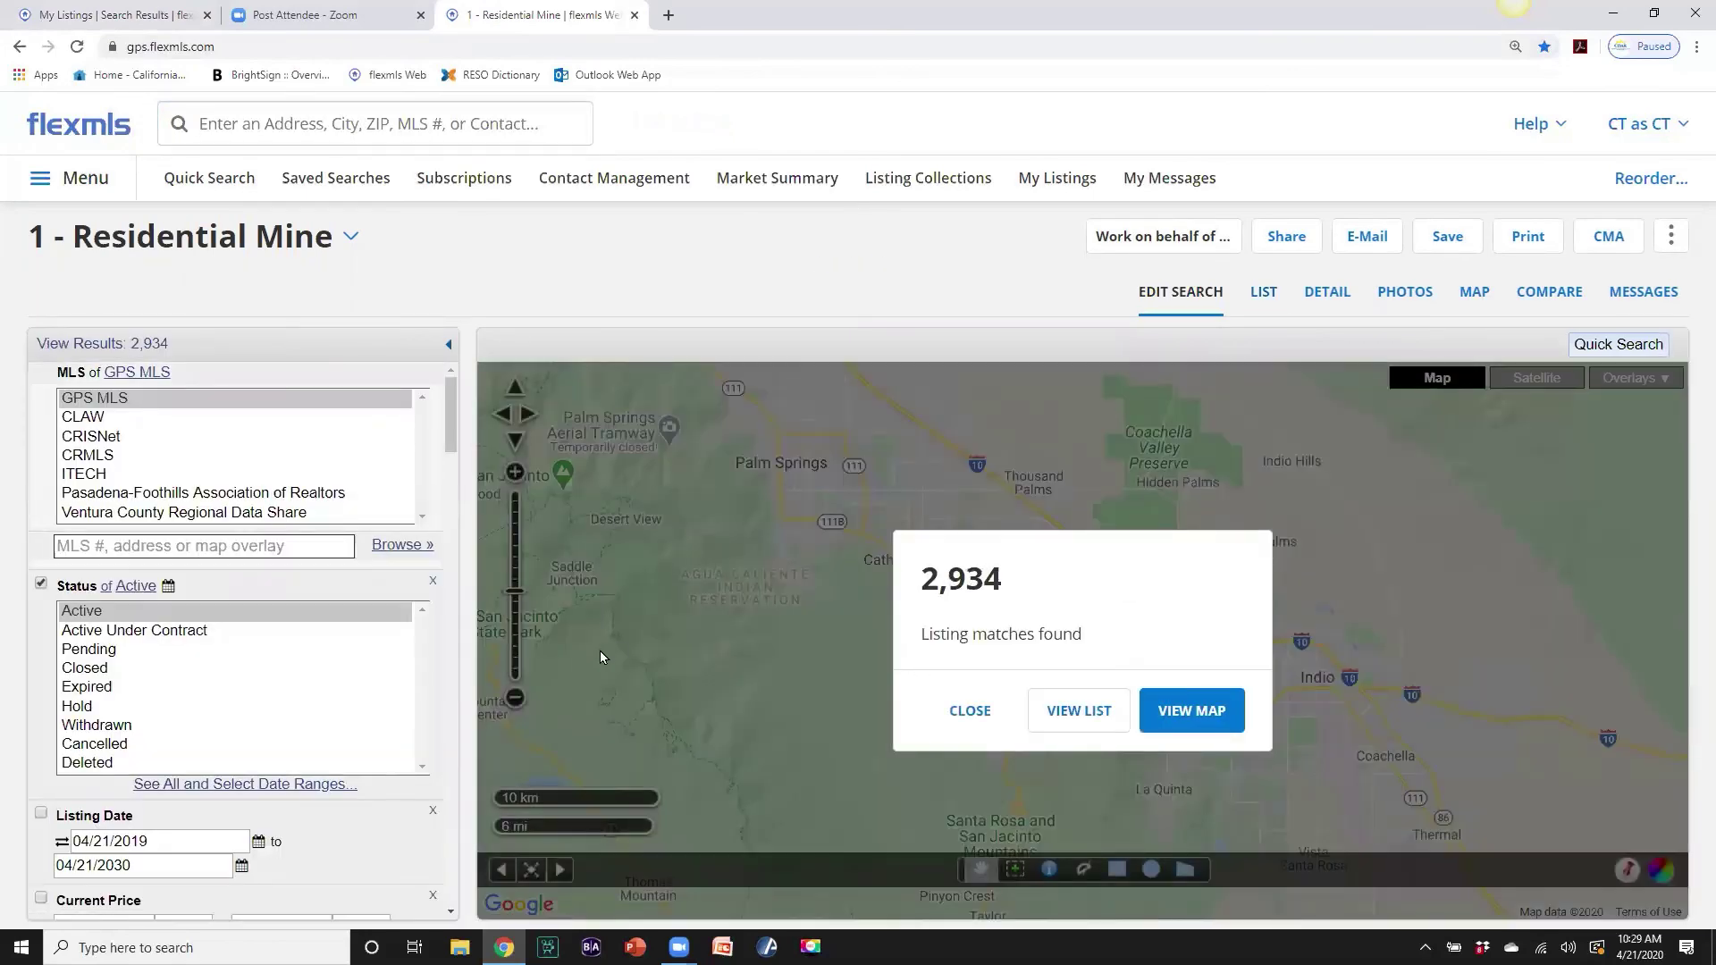
pyautogui.click(90, 130)
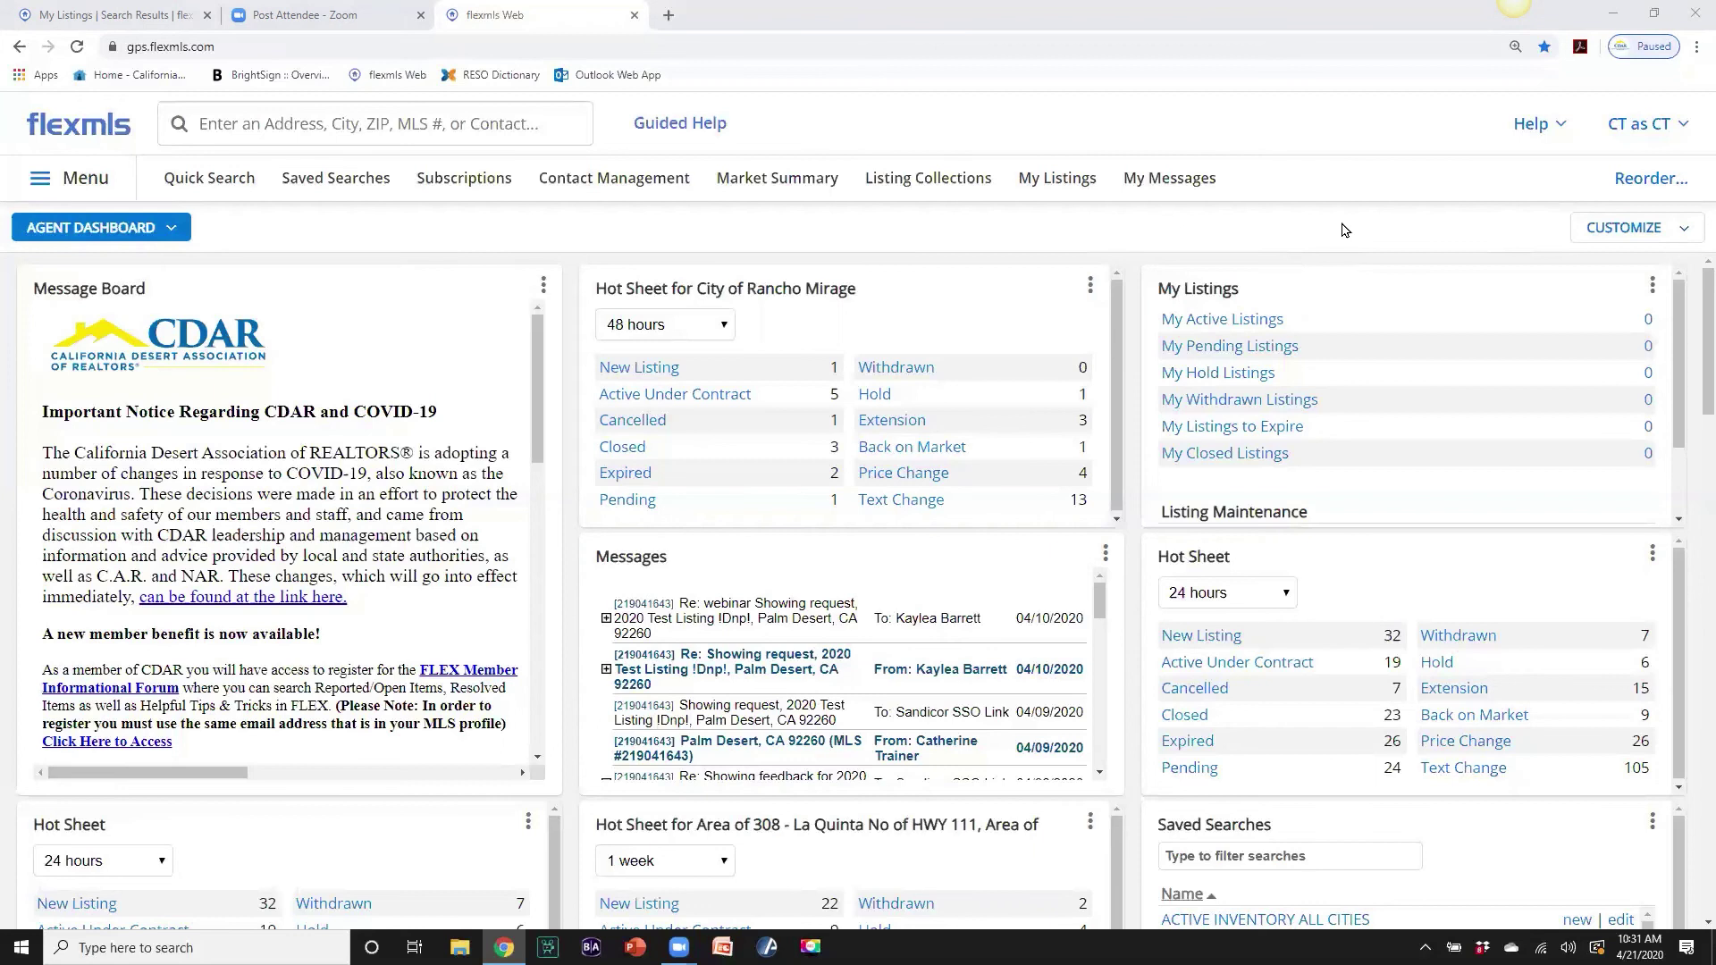
# Start a quick search with the 1 - Residential Mine template and view its unfiltered results as a list.
pyautogui.click(212, 179)
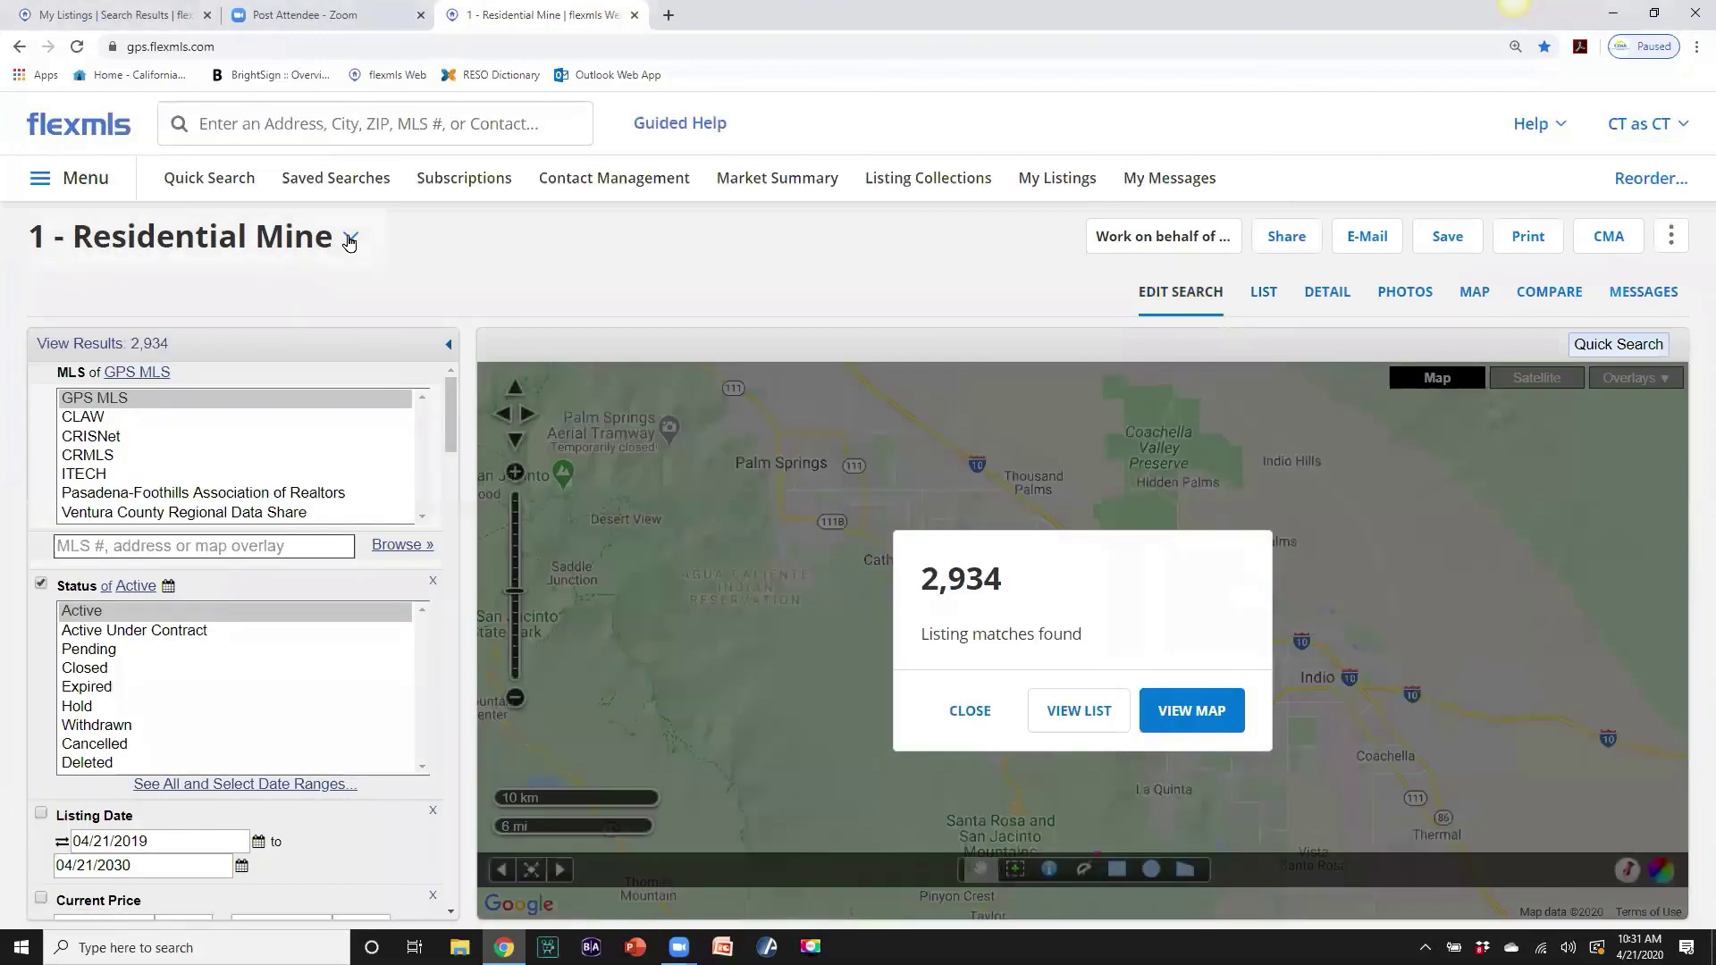
pyautogui.click(1262, 293)
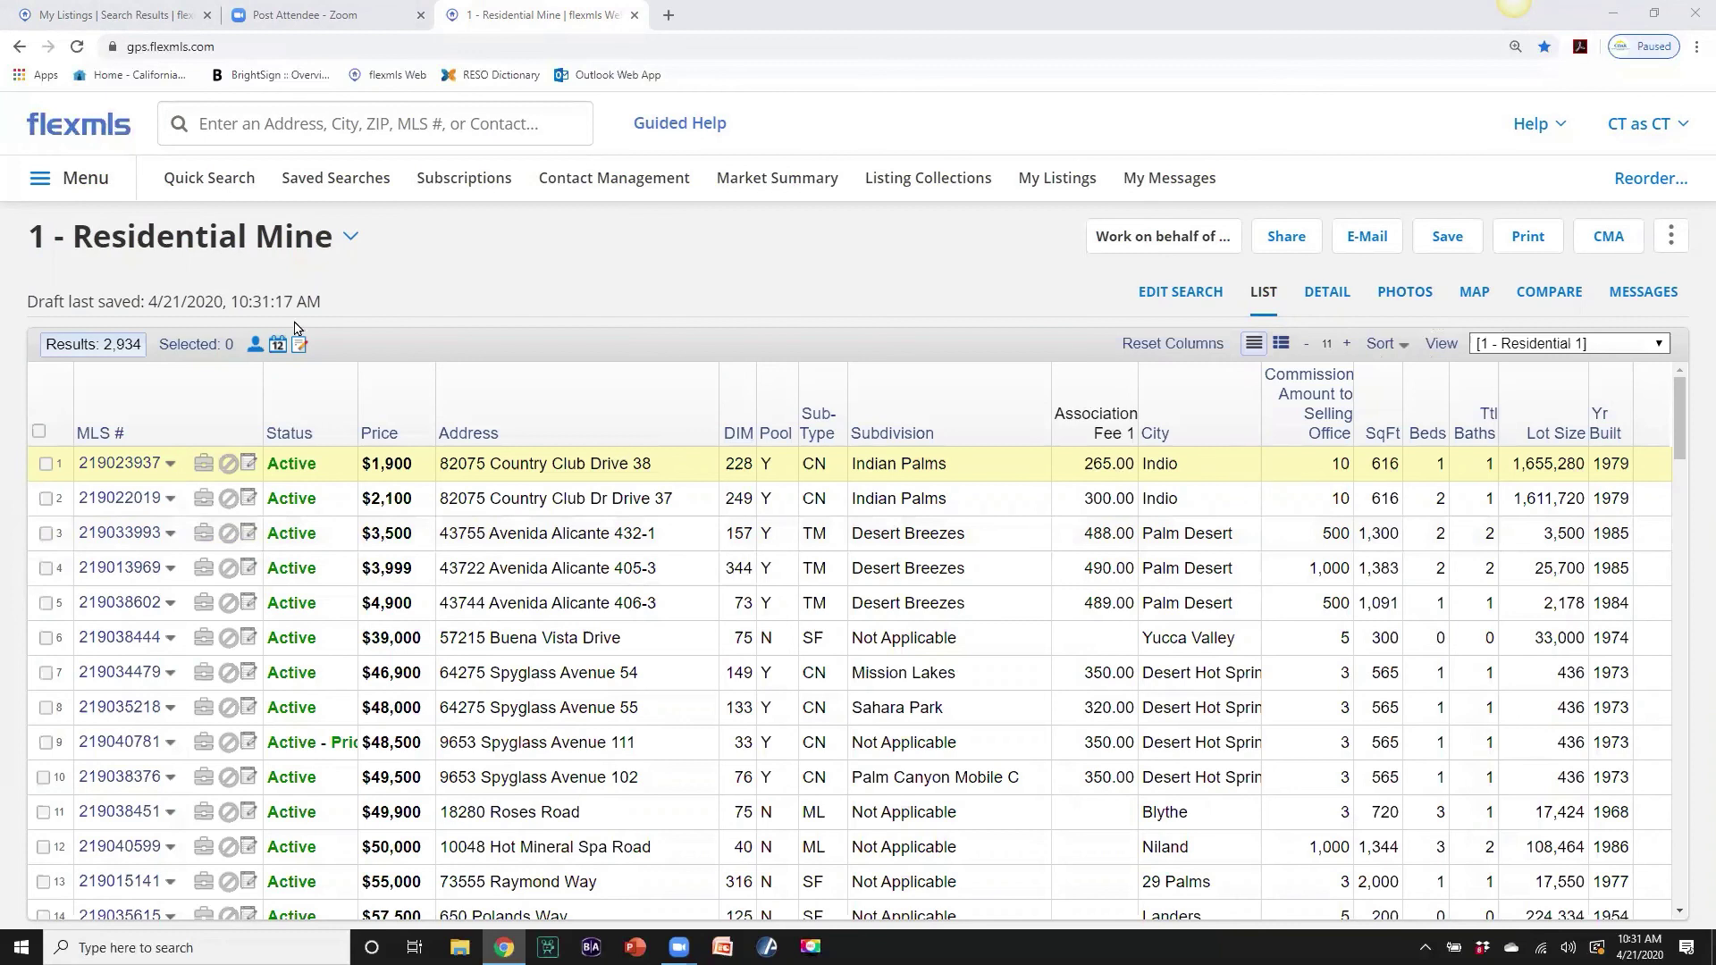
# Restart the quick search and limit it to listings that have virtual tours.
pyautogui.click(217, 181)
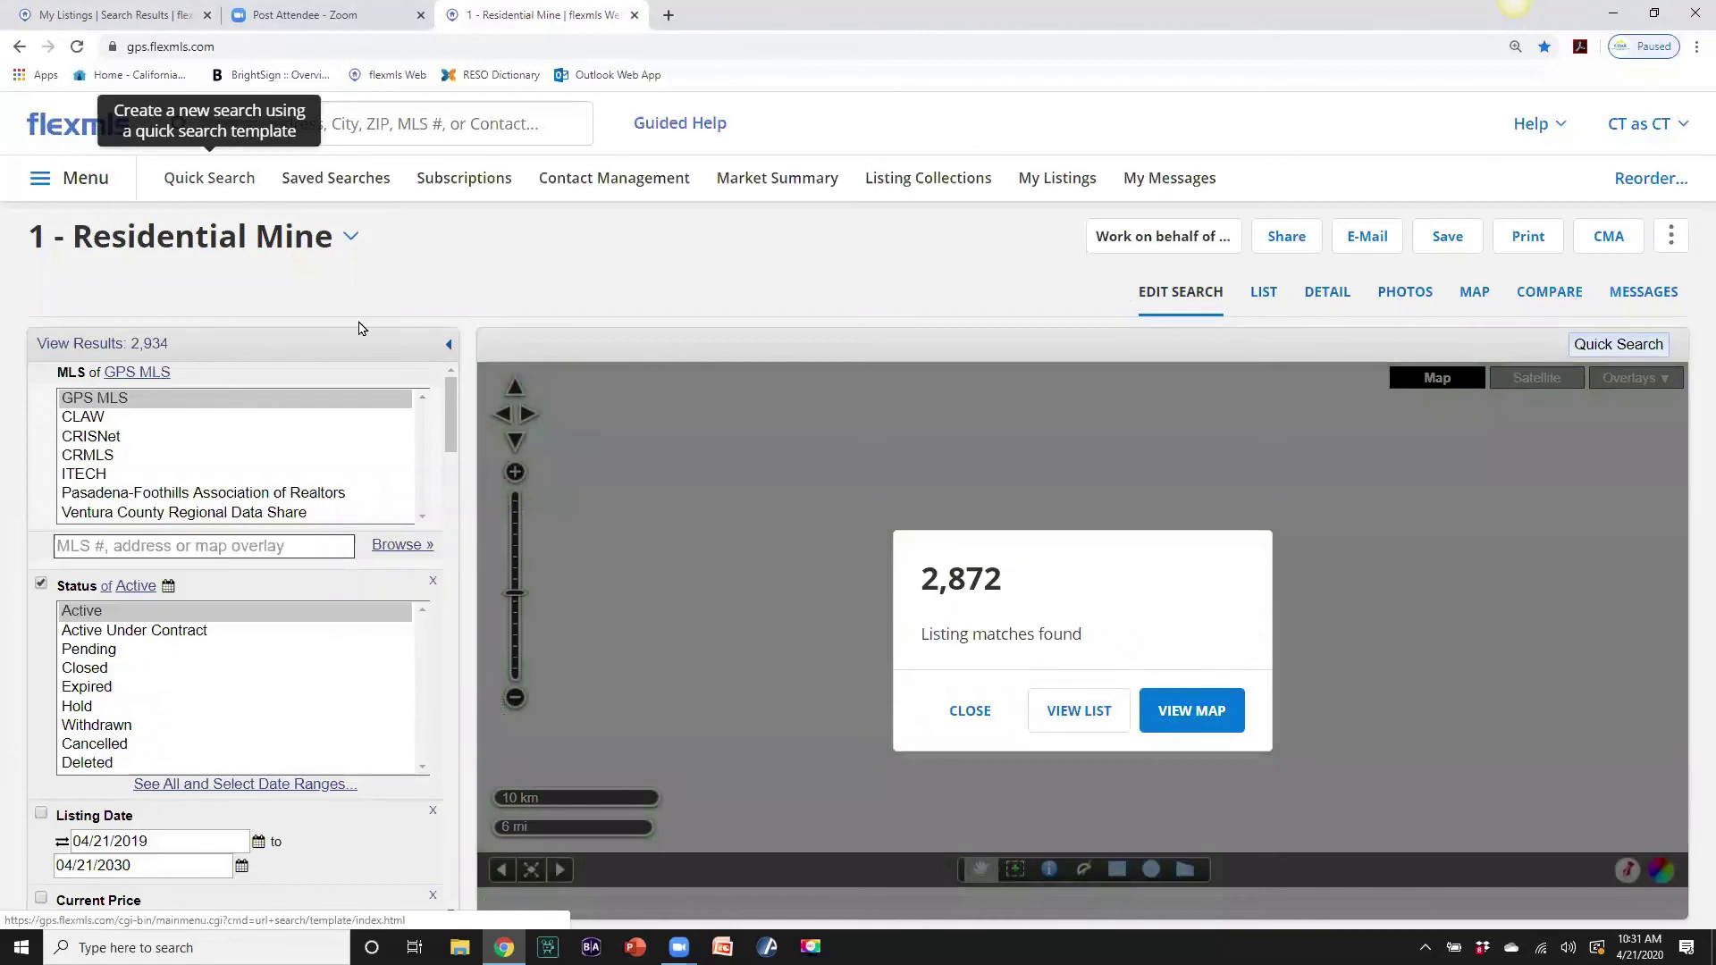
pyautogui.scroll(-2, 447, 411)
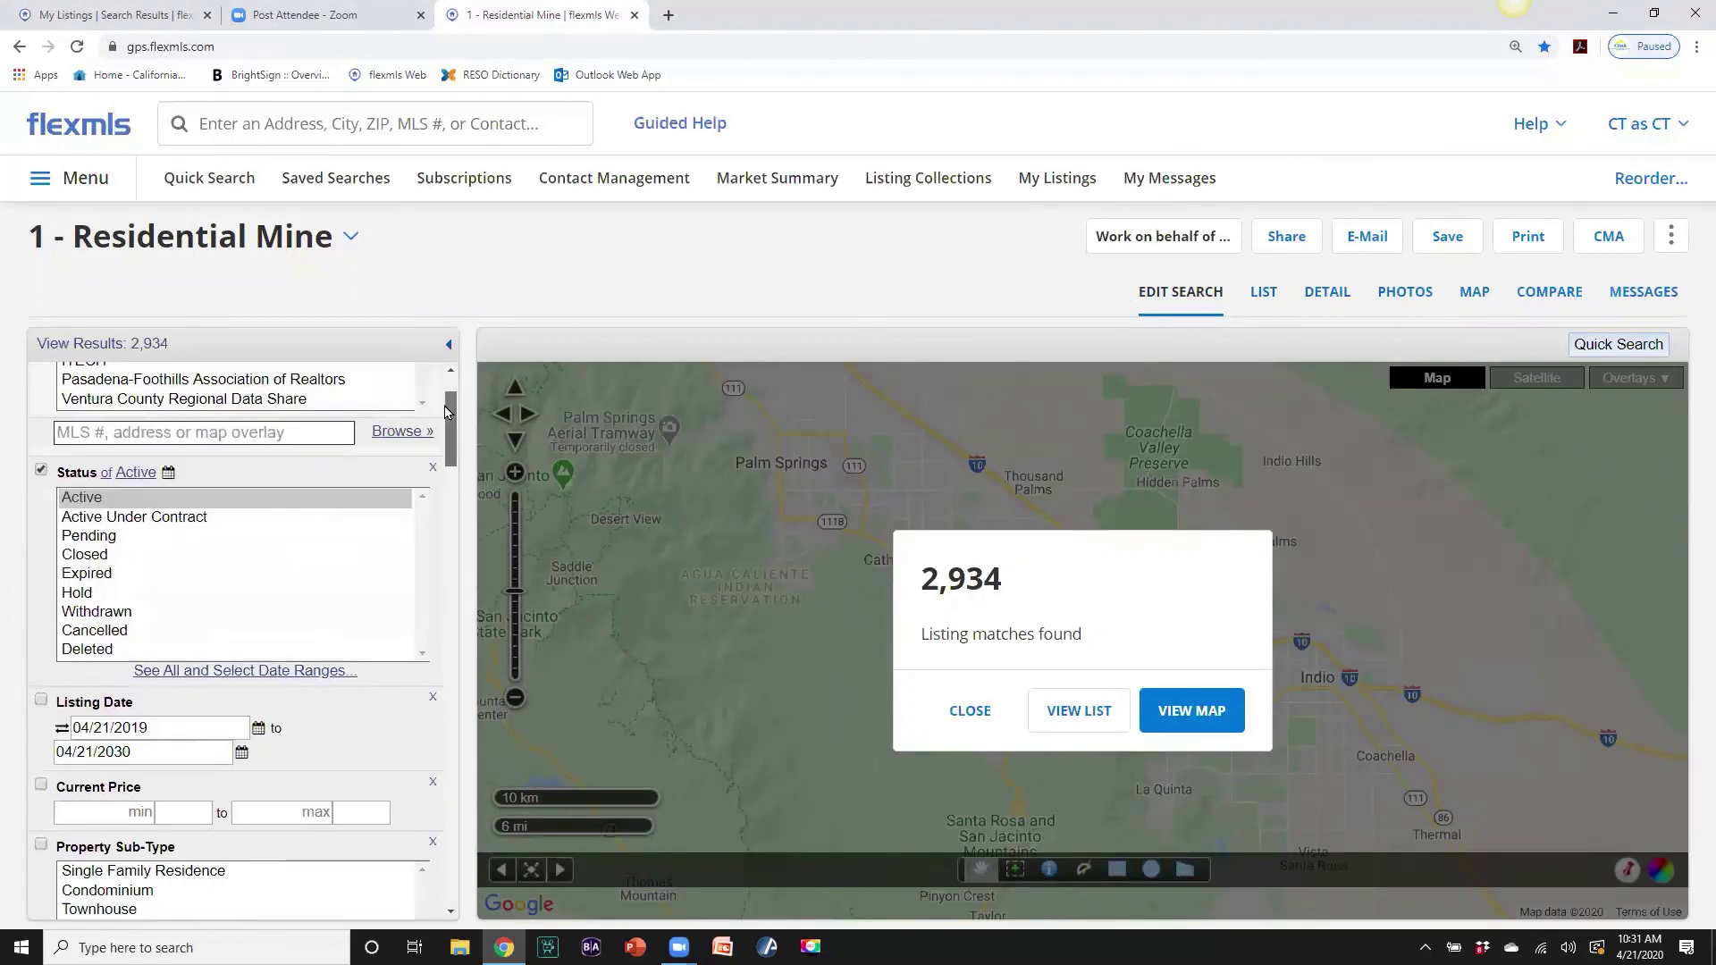
pyautogui.moveTo(447, 411); pyautogui.dragTo(384, 854)
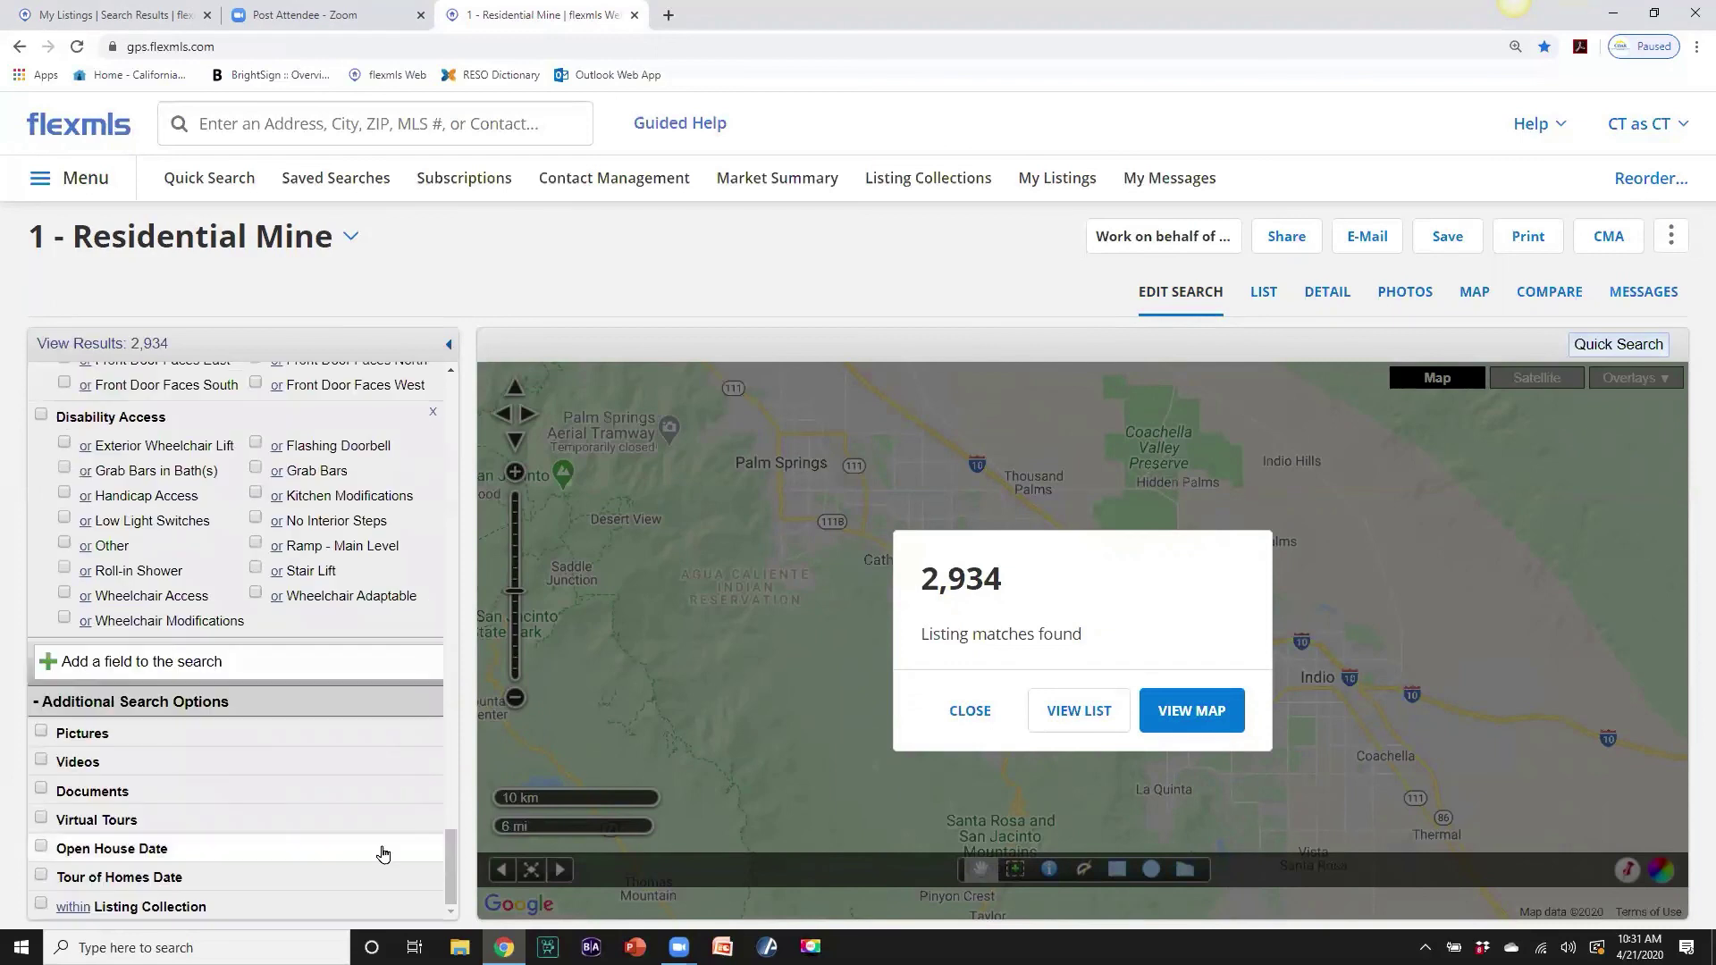
pyautogui.click(40, 821)
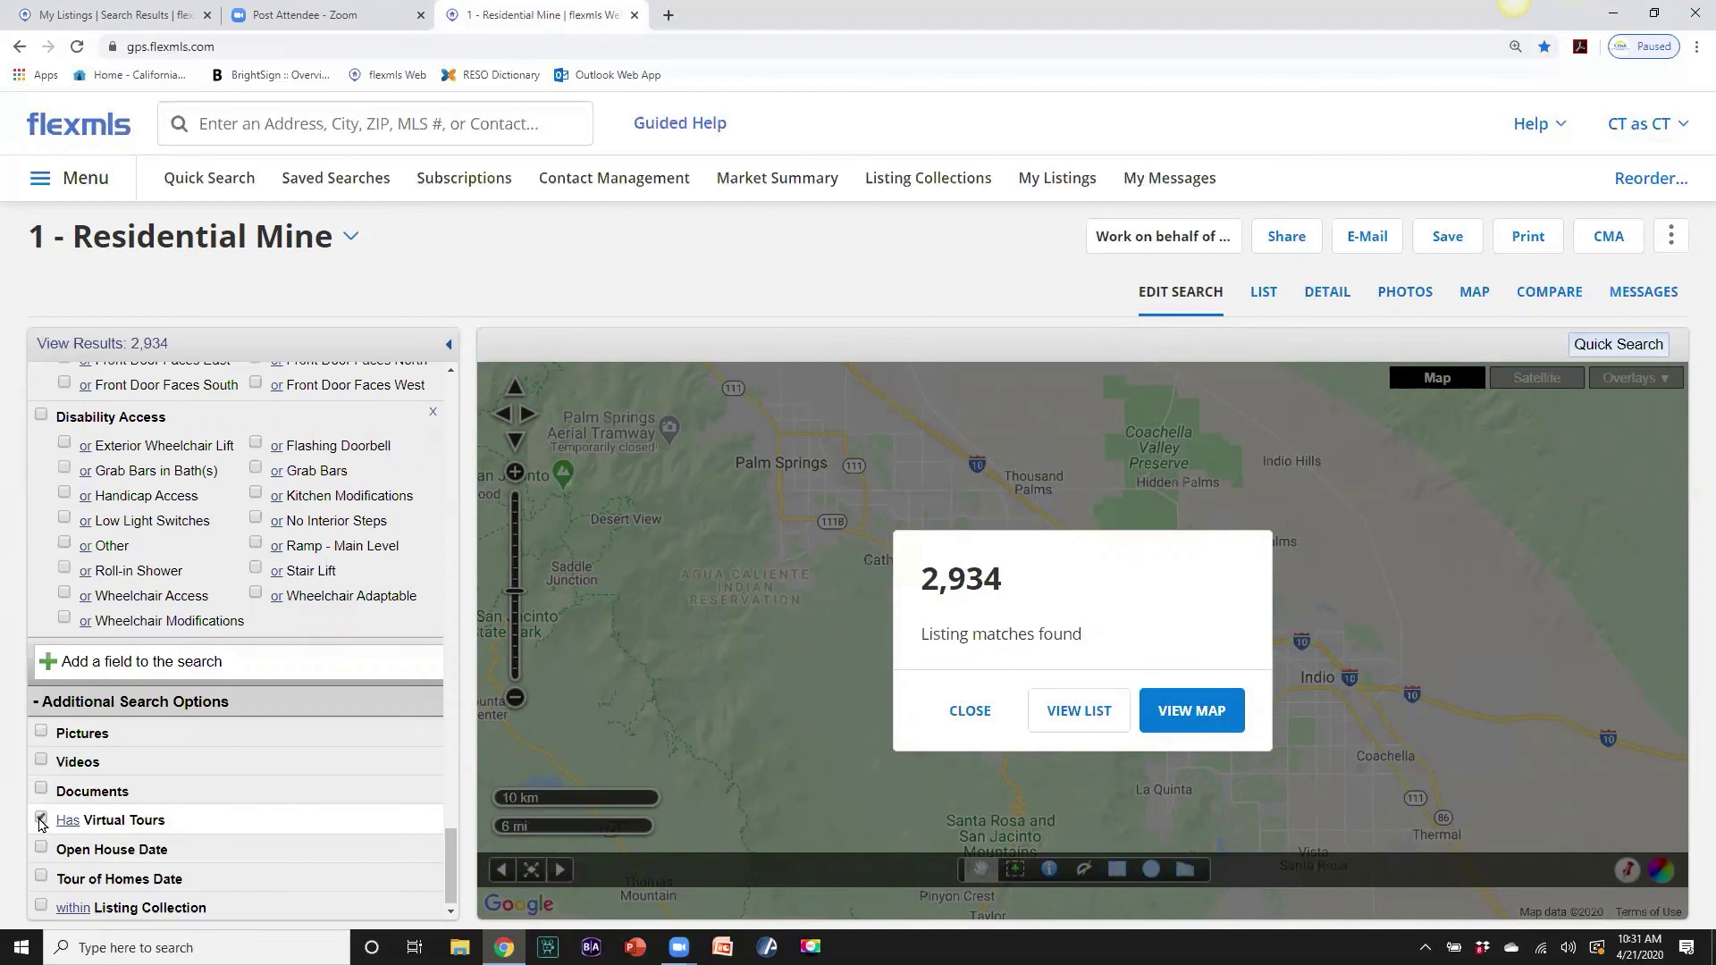
# Filter the search's Area to 322 - Palm Desert North and show the matching listings as a list.
pyautogui.moveTo(451, 847); pyautogui.dragTo(474, 513)
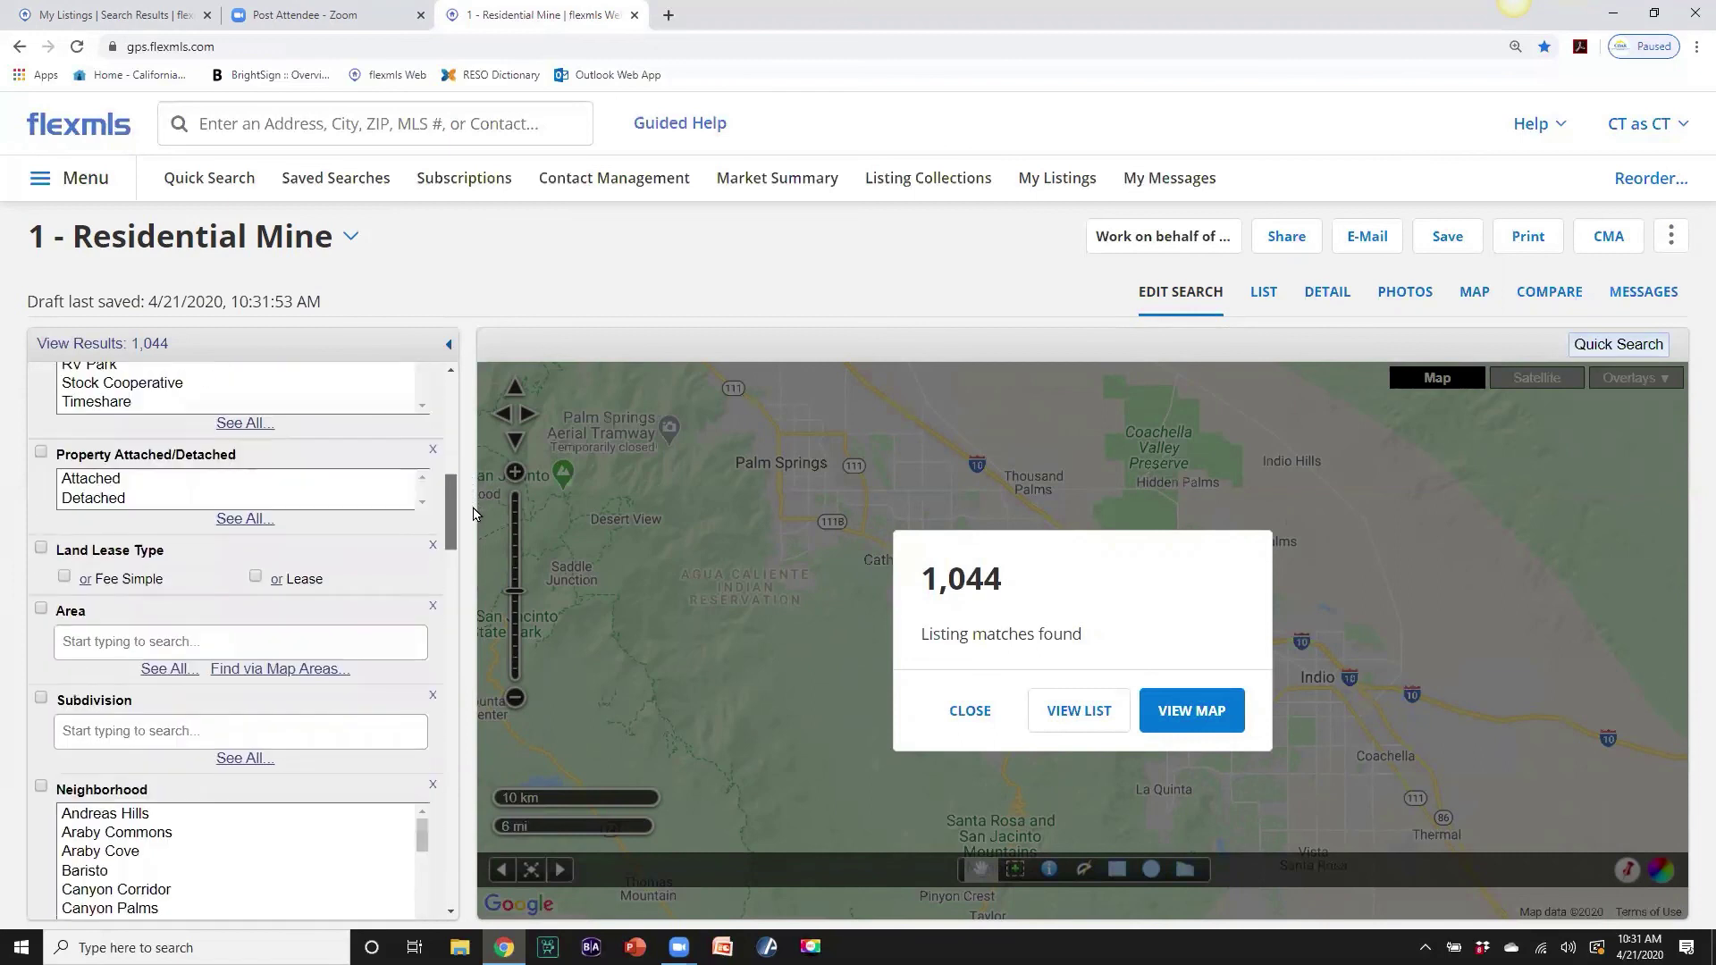
pyautogui.click(153, 643)
pyautogui.write('322')
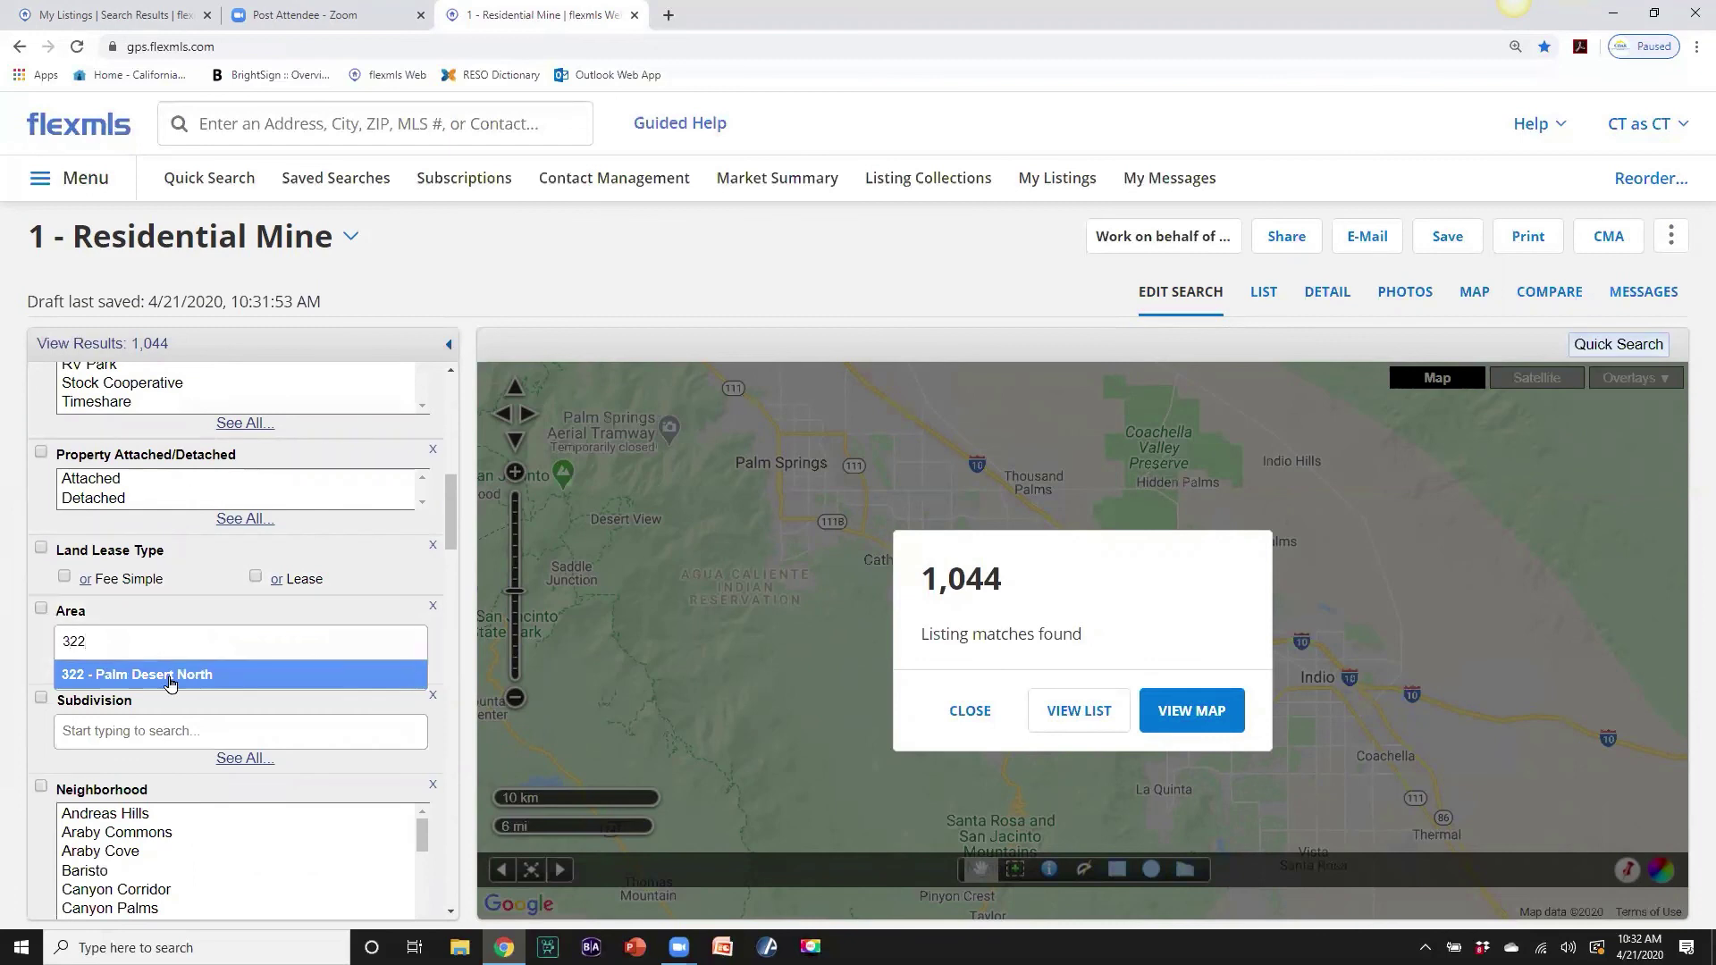
pyautogui.click(168, 676)
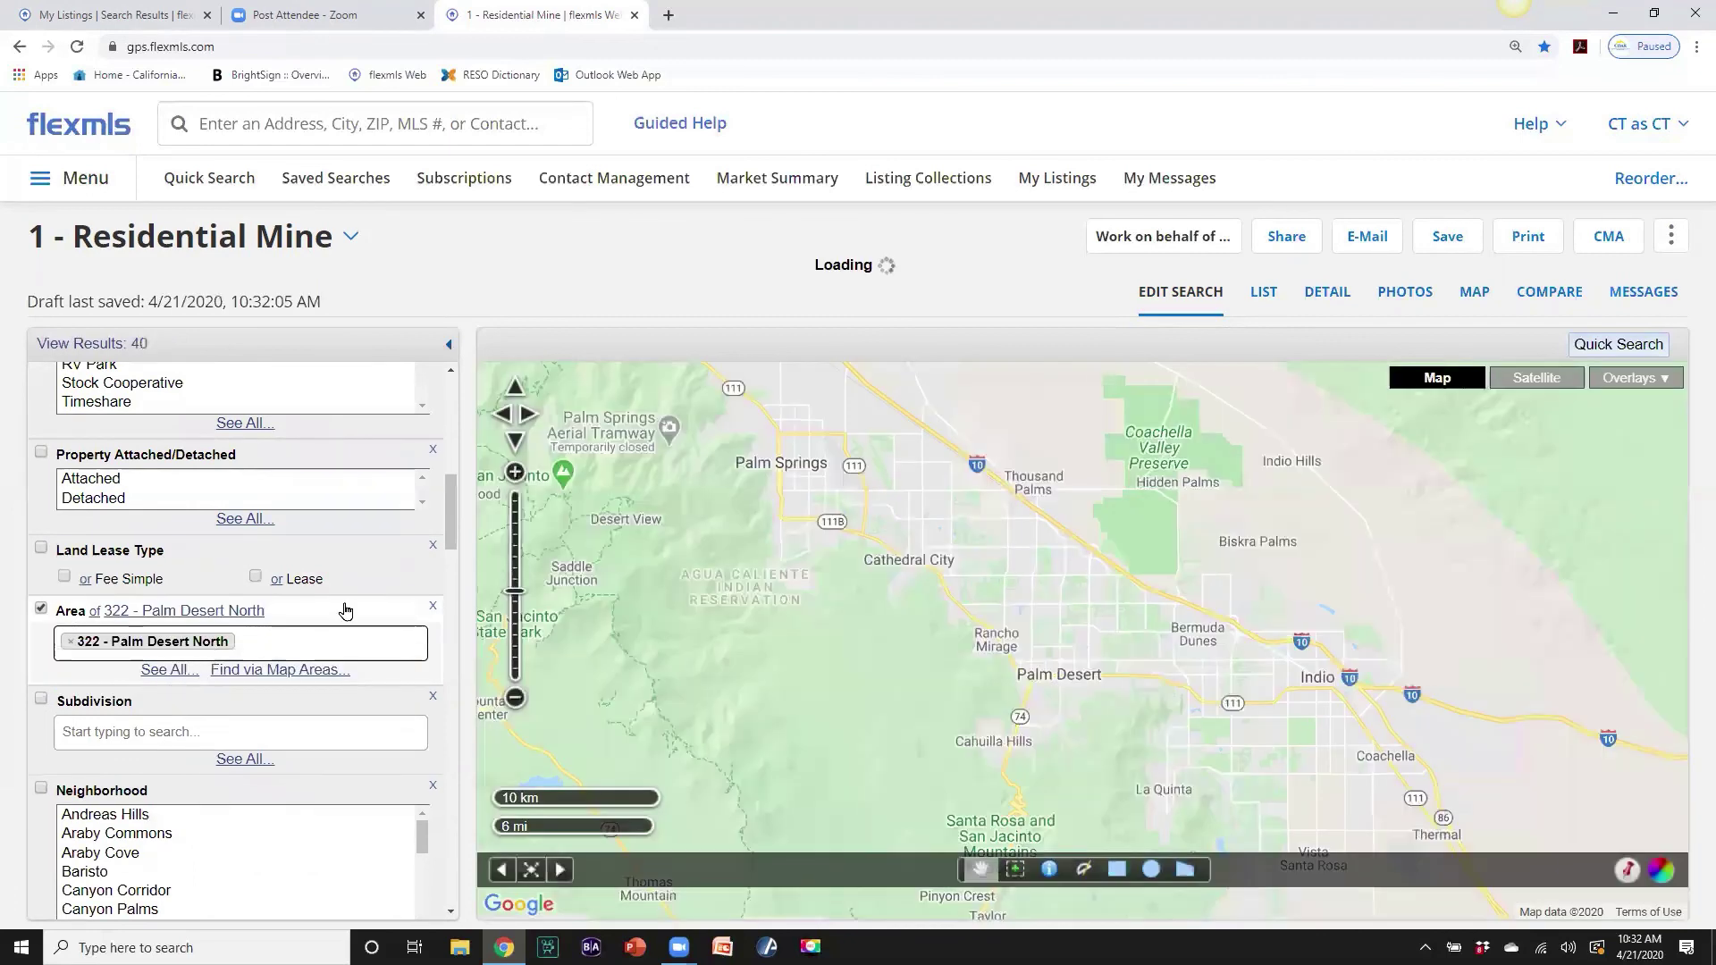
pyautogui.moveTo(450, 545); pyautogui.dragTo(452, 867)
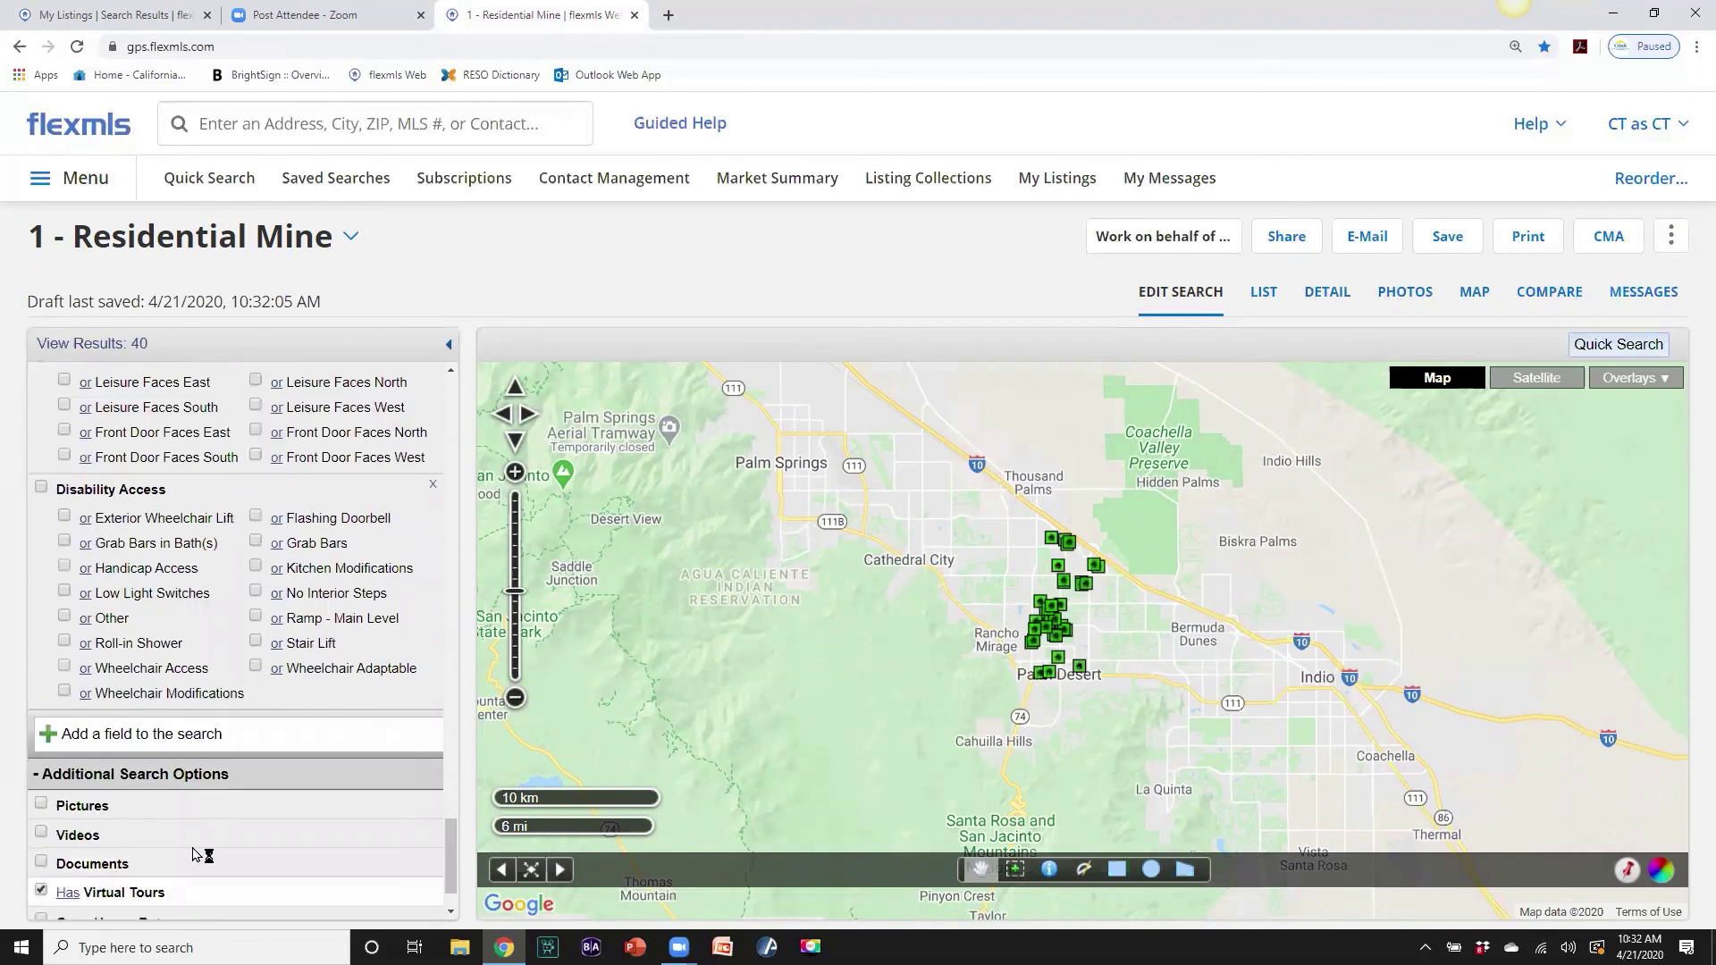
pyautogui.click(1262, 298)
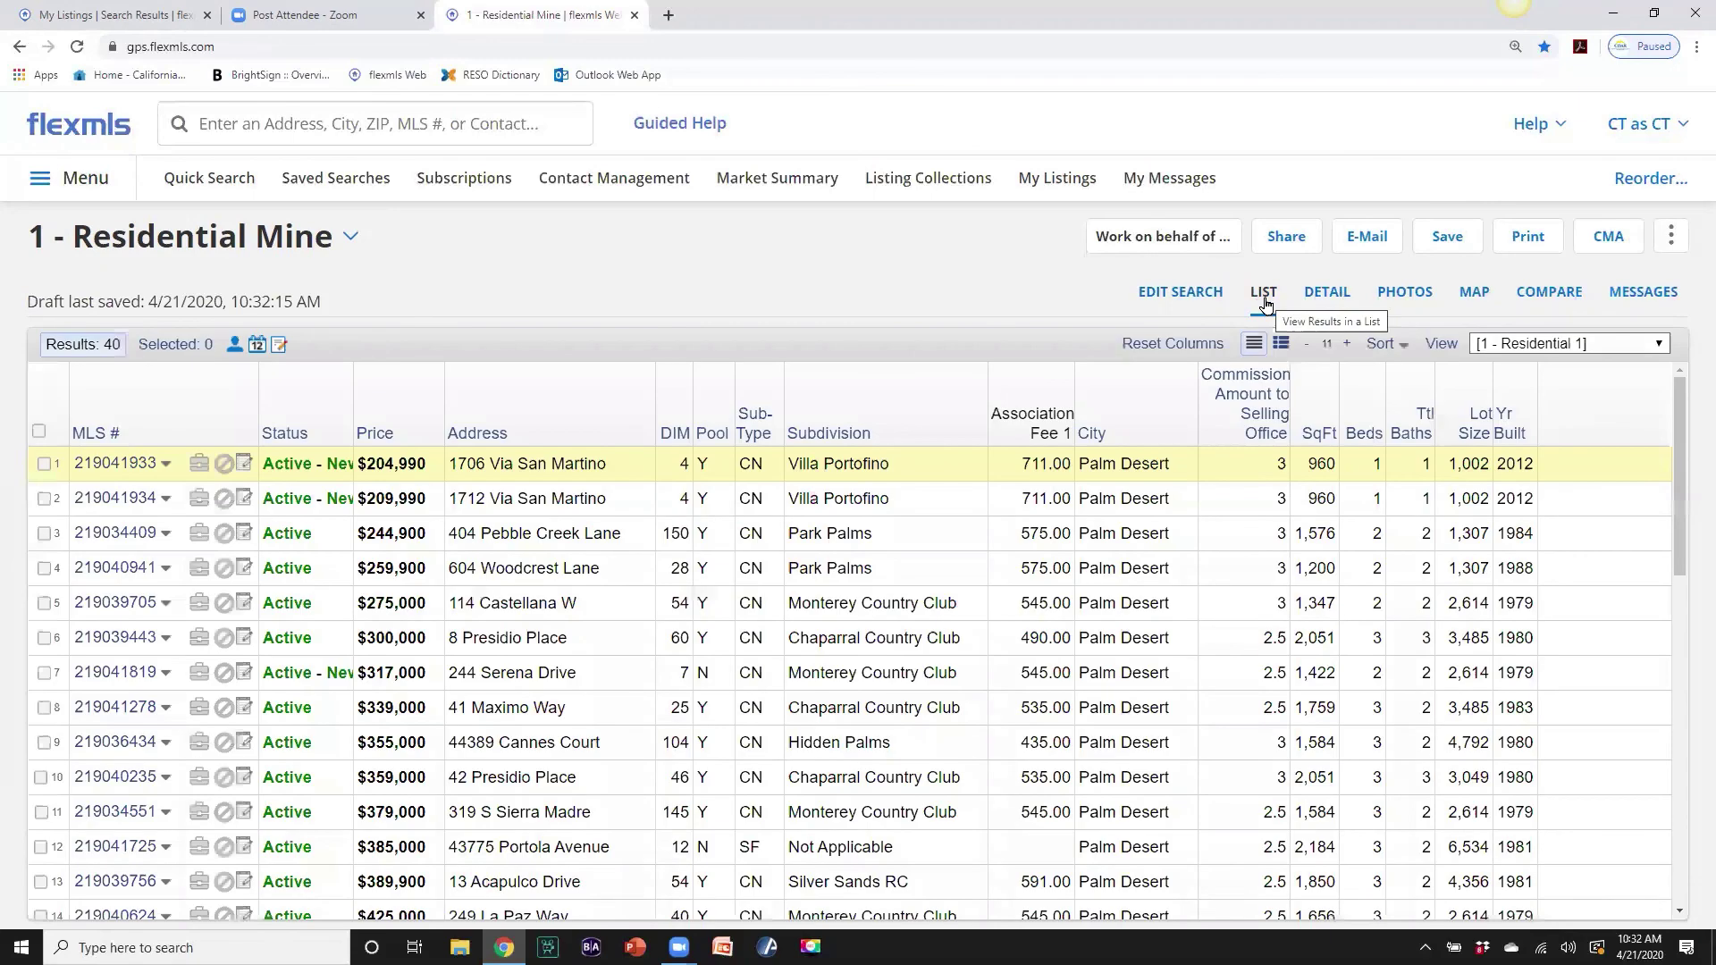
# View the result photos, look at the second and third listings, and open the third listing's unbranded virtual tour.
pyautogui.click(1400, 299)
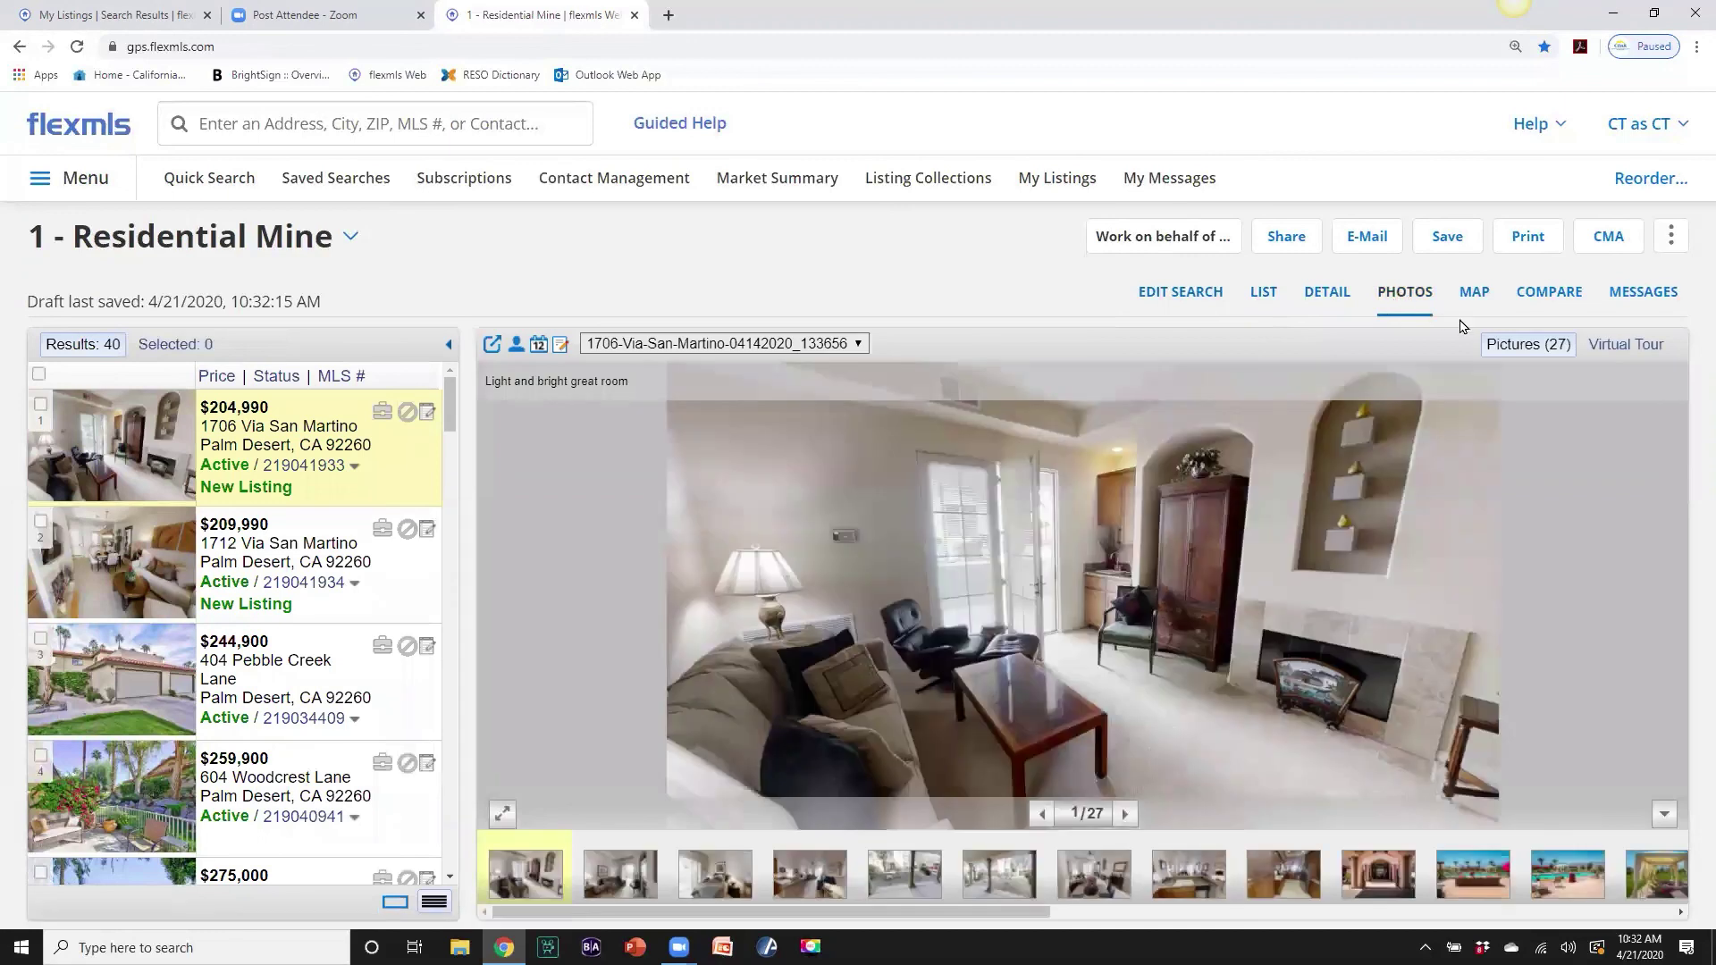
pyautogui.click(304, 579)
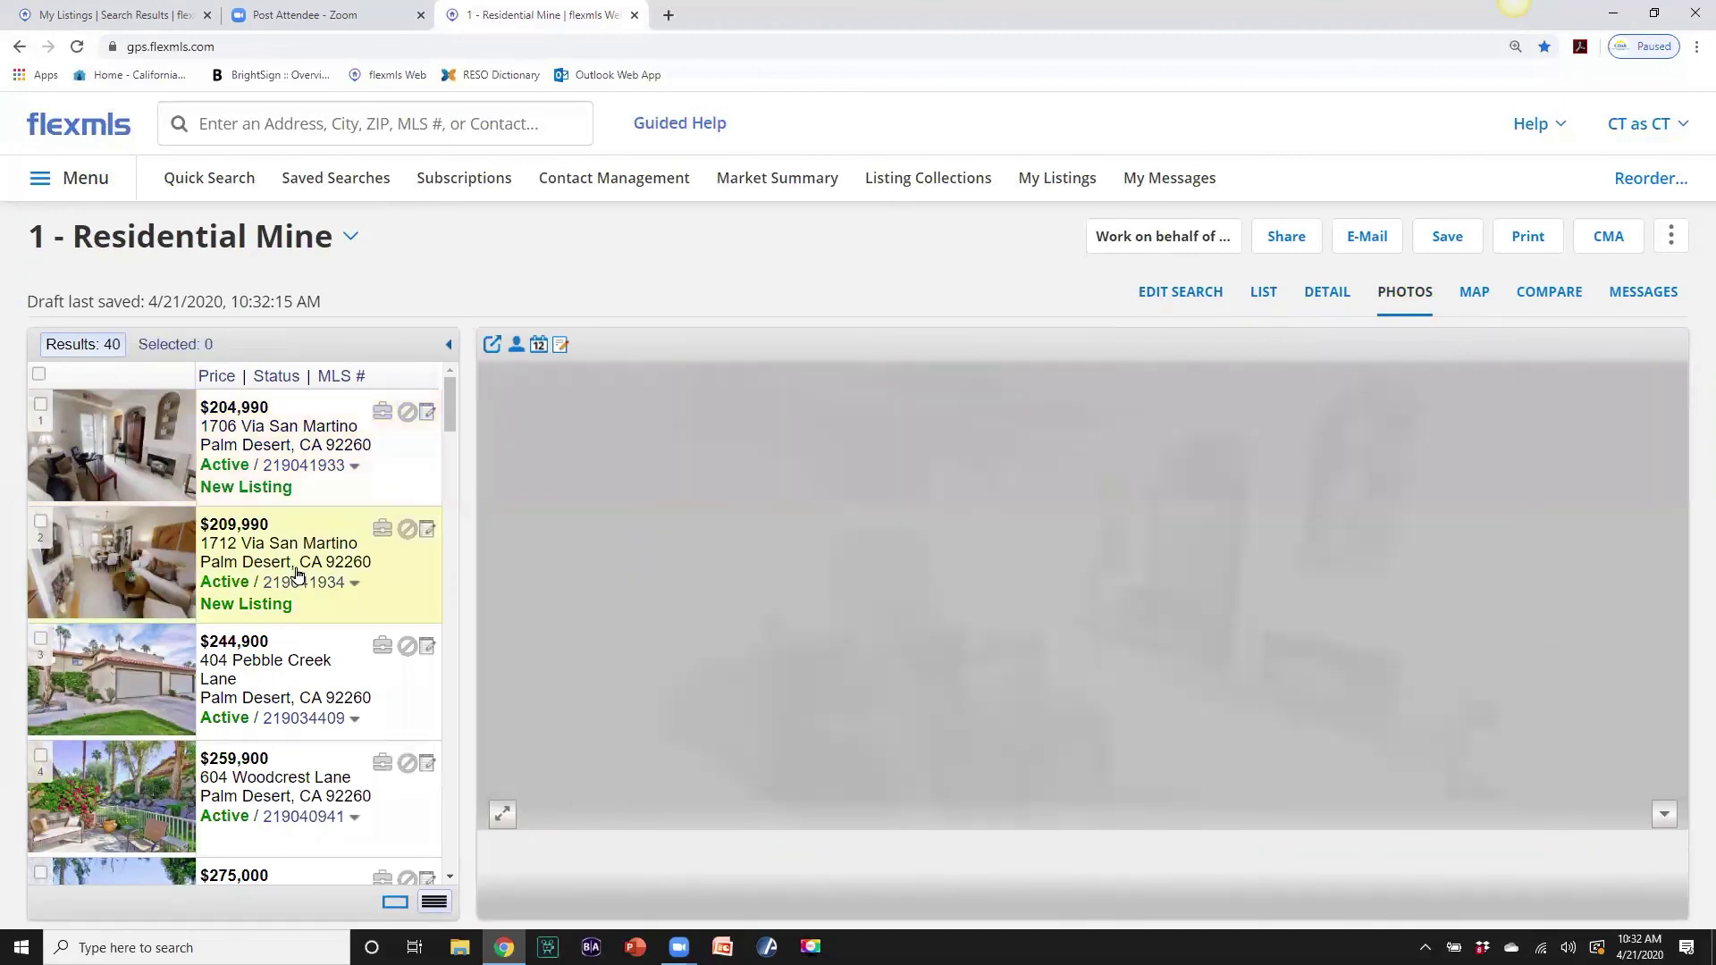
pyautogui.click(265, 684)
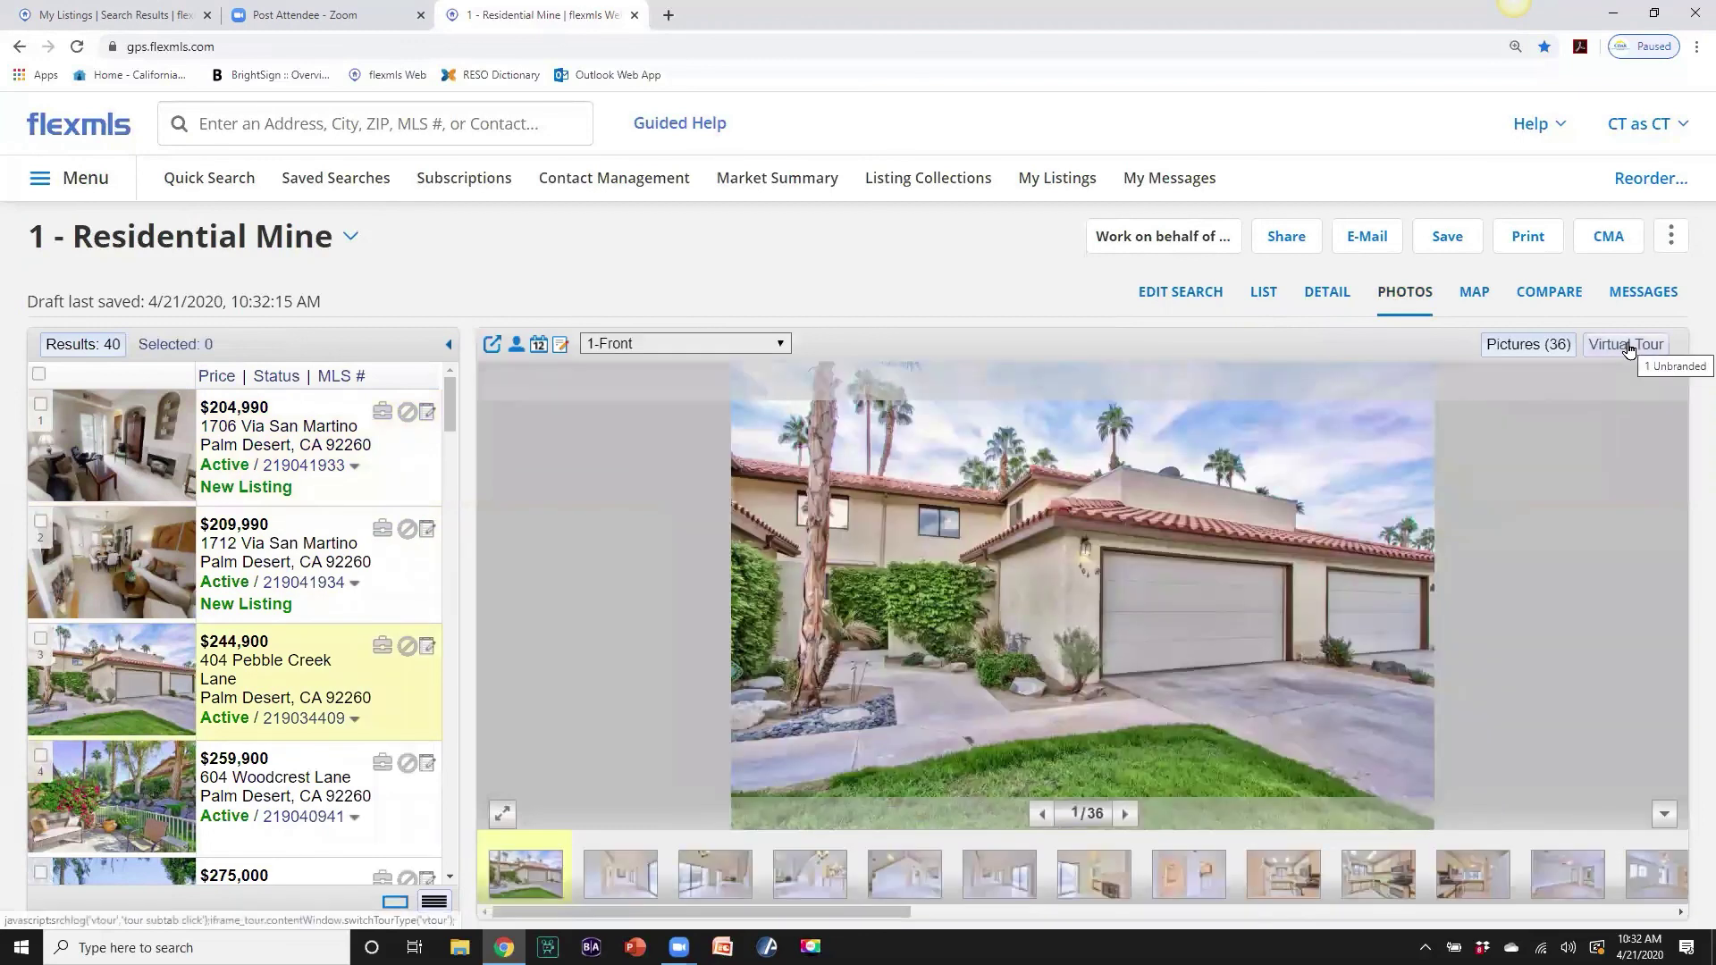
pyautogui.click(1627, 345)
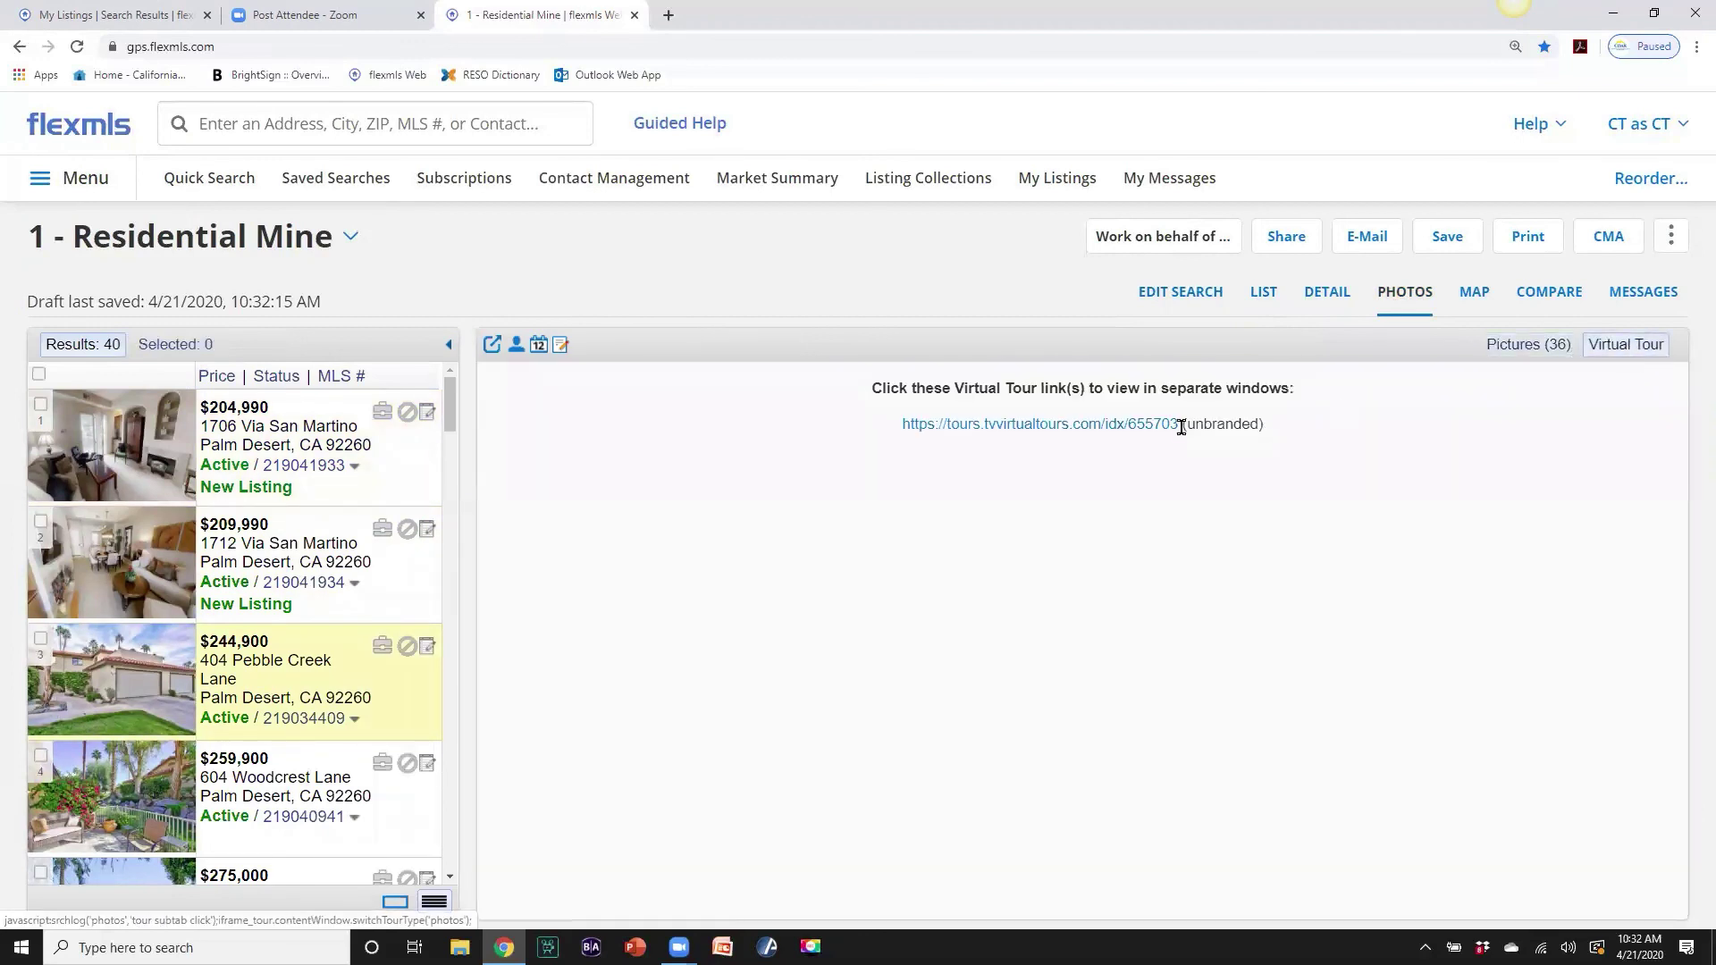
pyautogui.click(1182, 426)
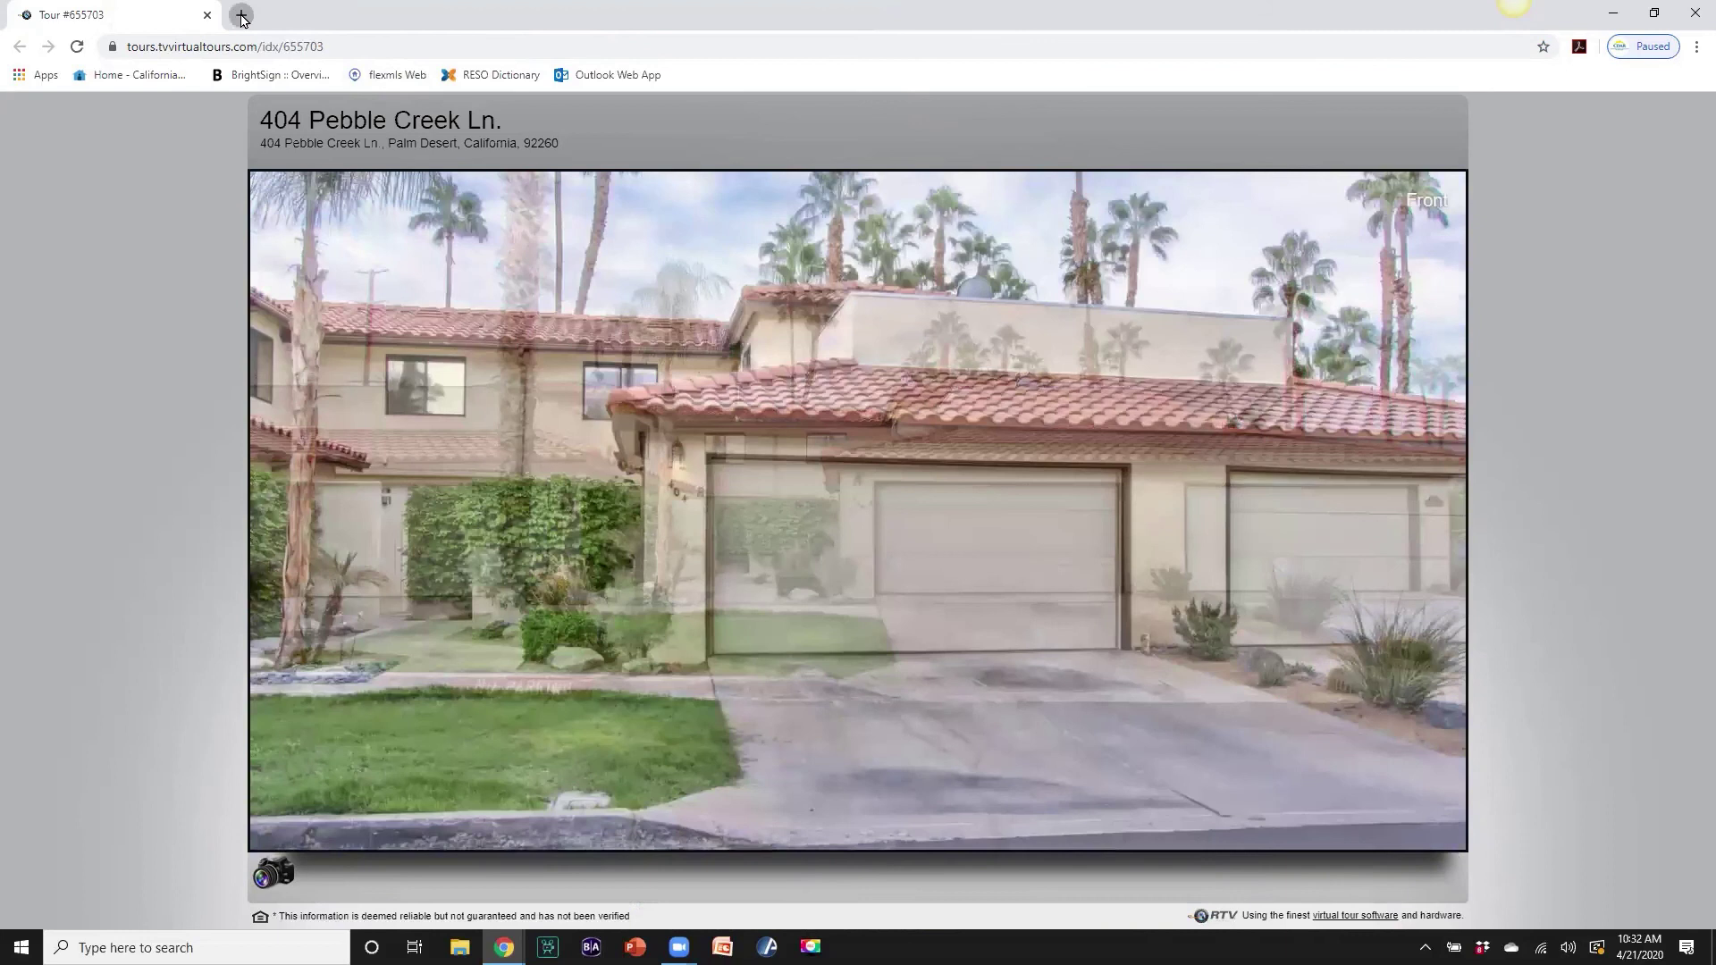
# Open the California Desert Association of Realtors website in a new browser tab and look through its FLEX Wednesday Wisdom videos.
pyautogui.click(241, 15)
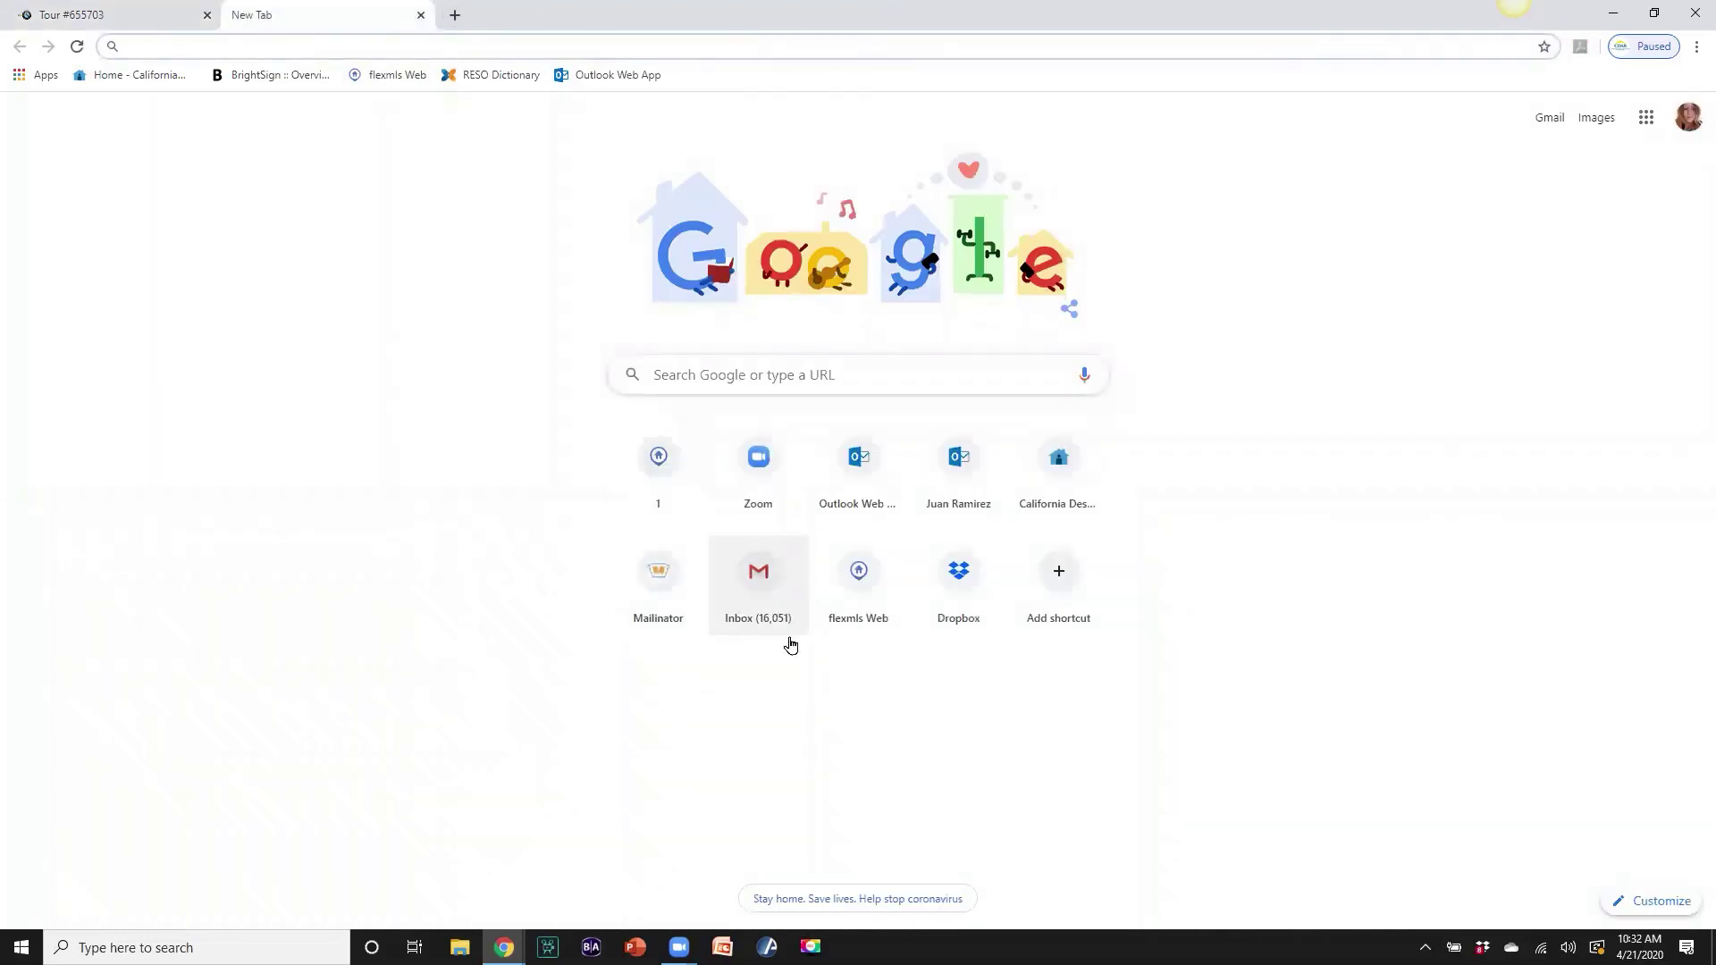
pyautogui.click(1057, 460)
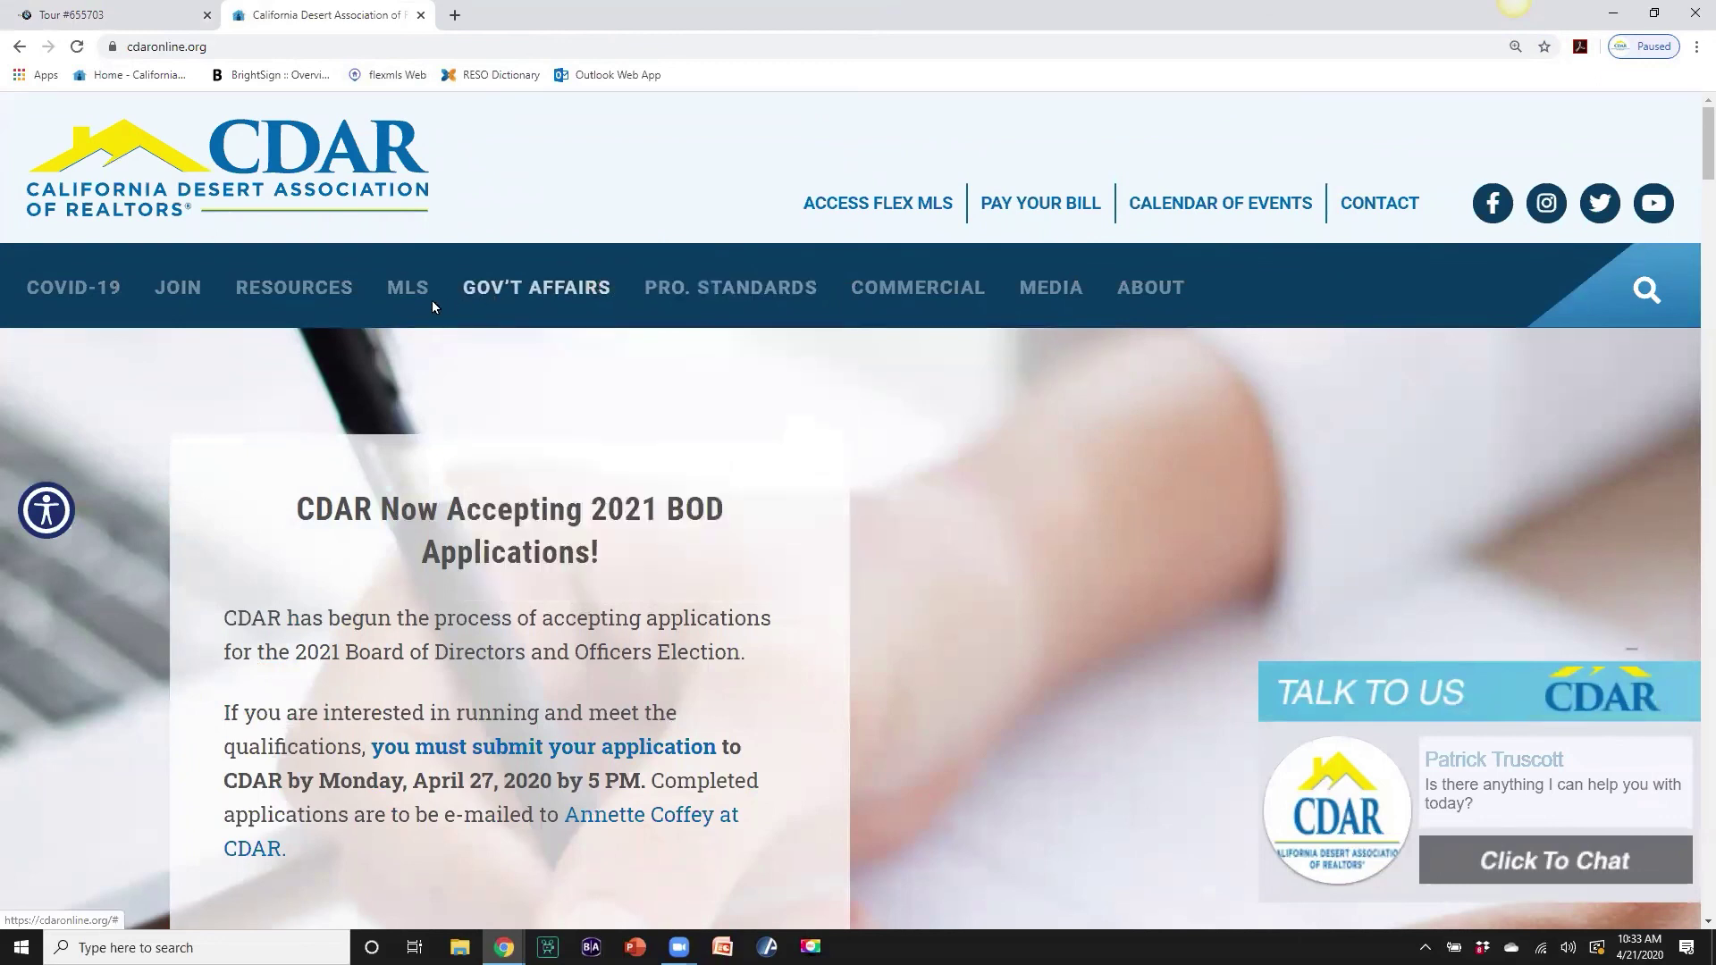
pyautogui.moveTo(407, 293)
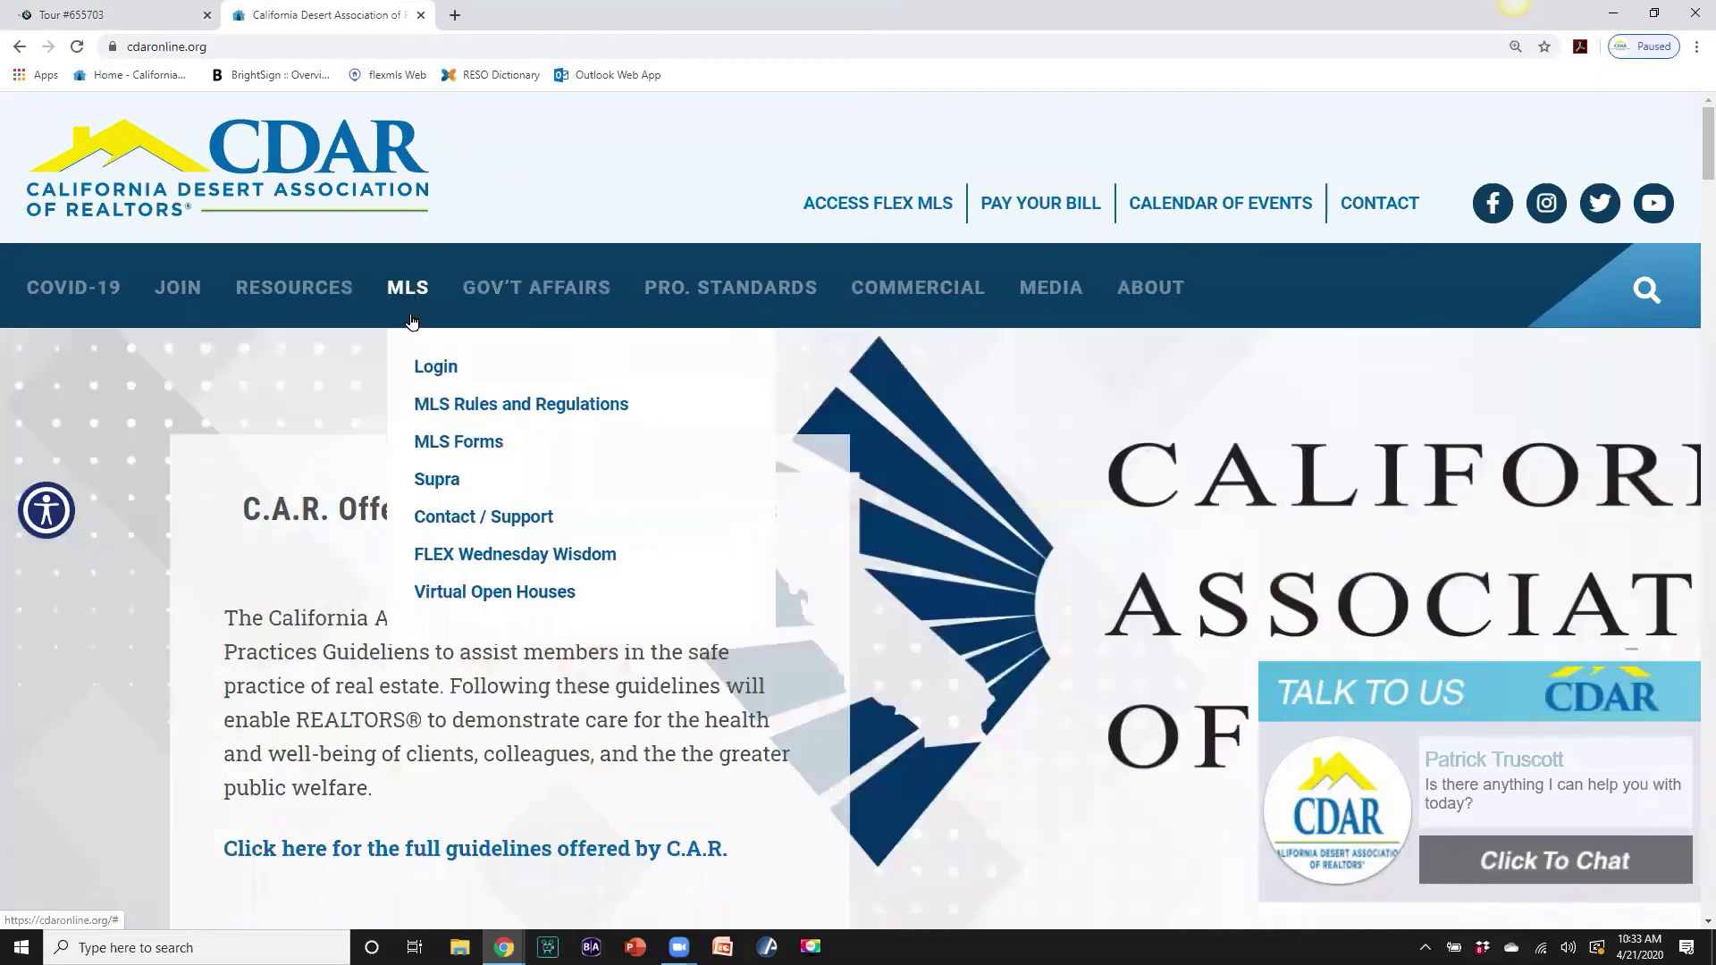
pyautogui.click(433, 556)
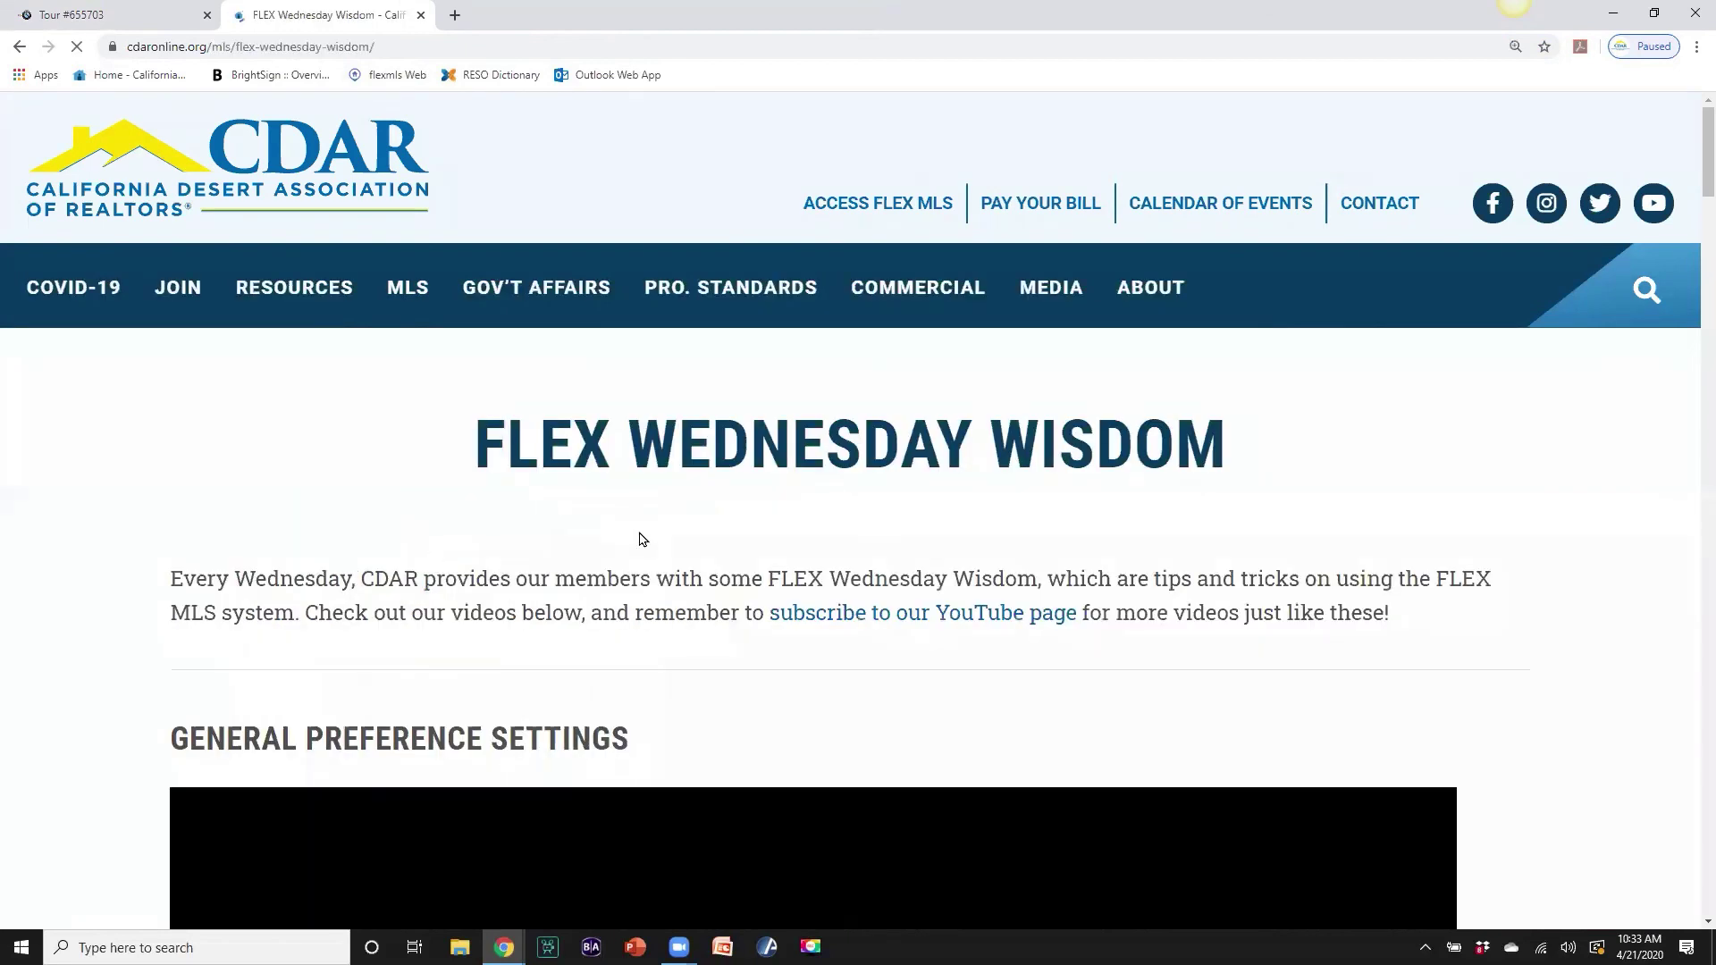
pyautogui.scroll(-5, 640, 537)
pyautogui.scroll(-4, 644, 534)
pyautogui.scroll(-8, 646, 533)
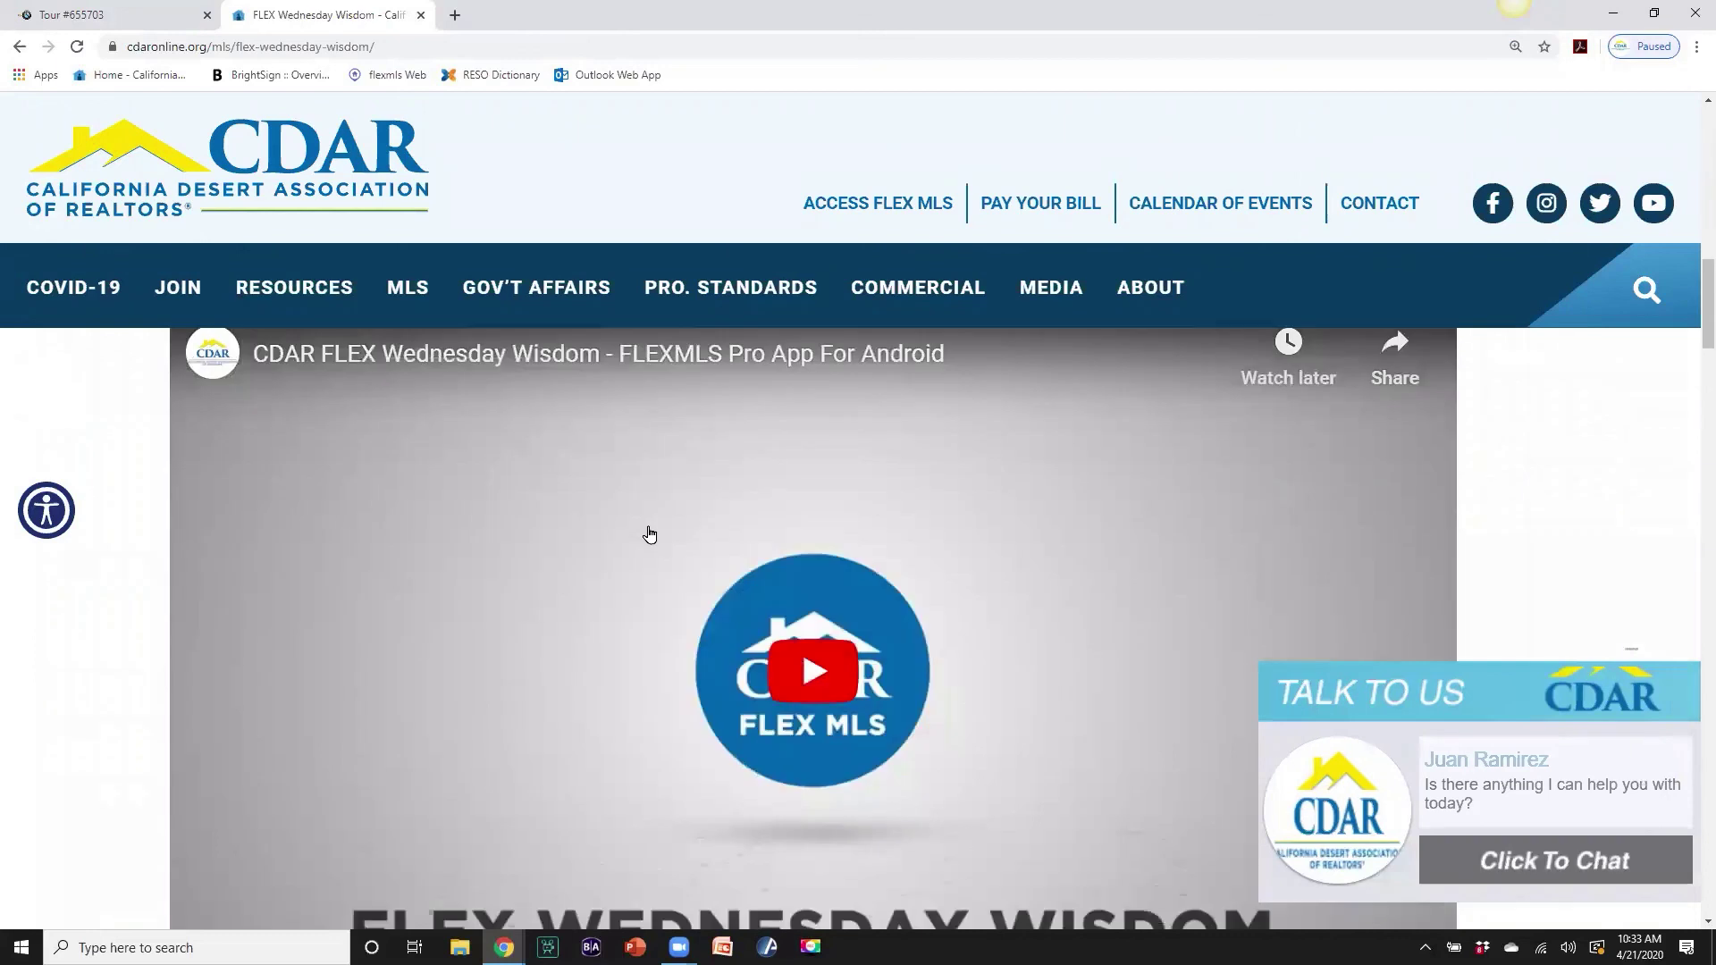
pyautogui.scroll(-3, 649, 534)
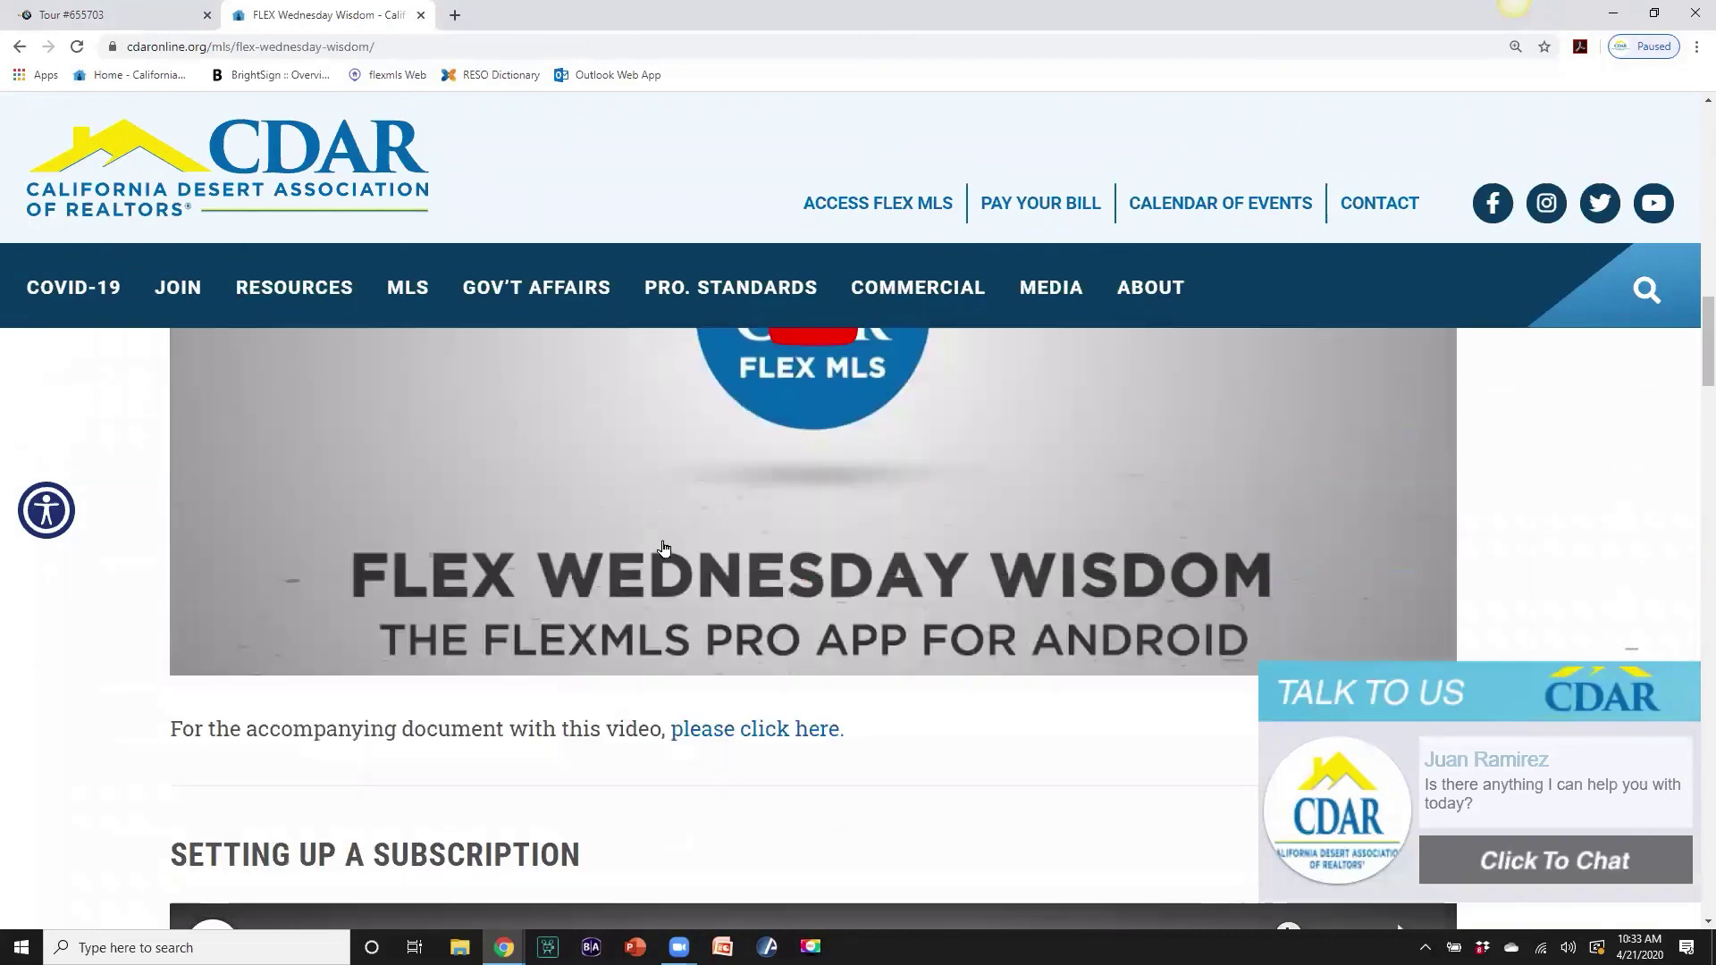
pyautogui.scroll(20, 663, 548)
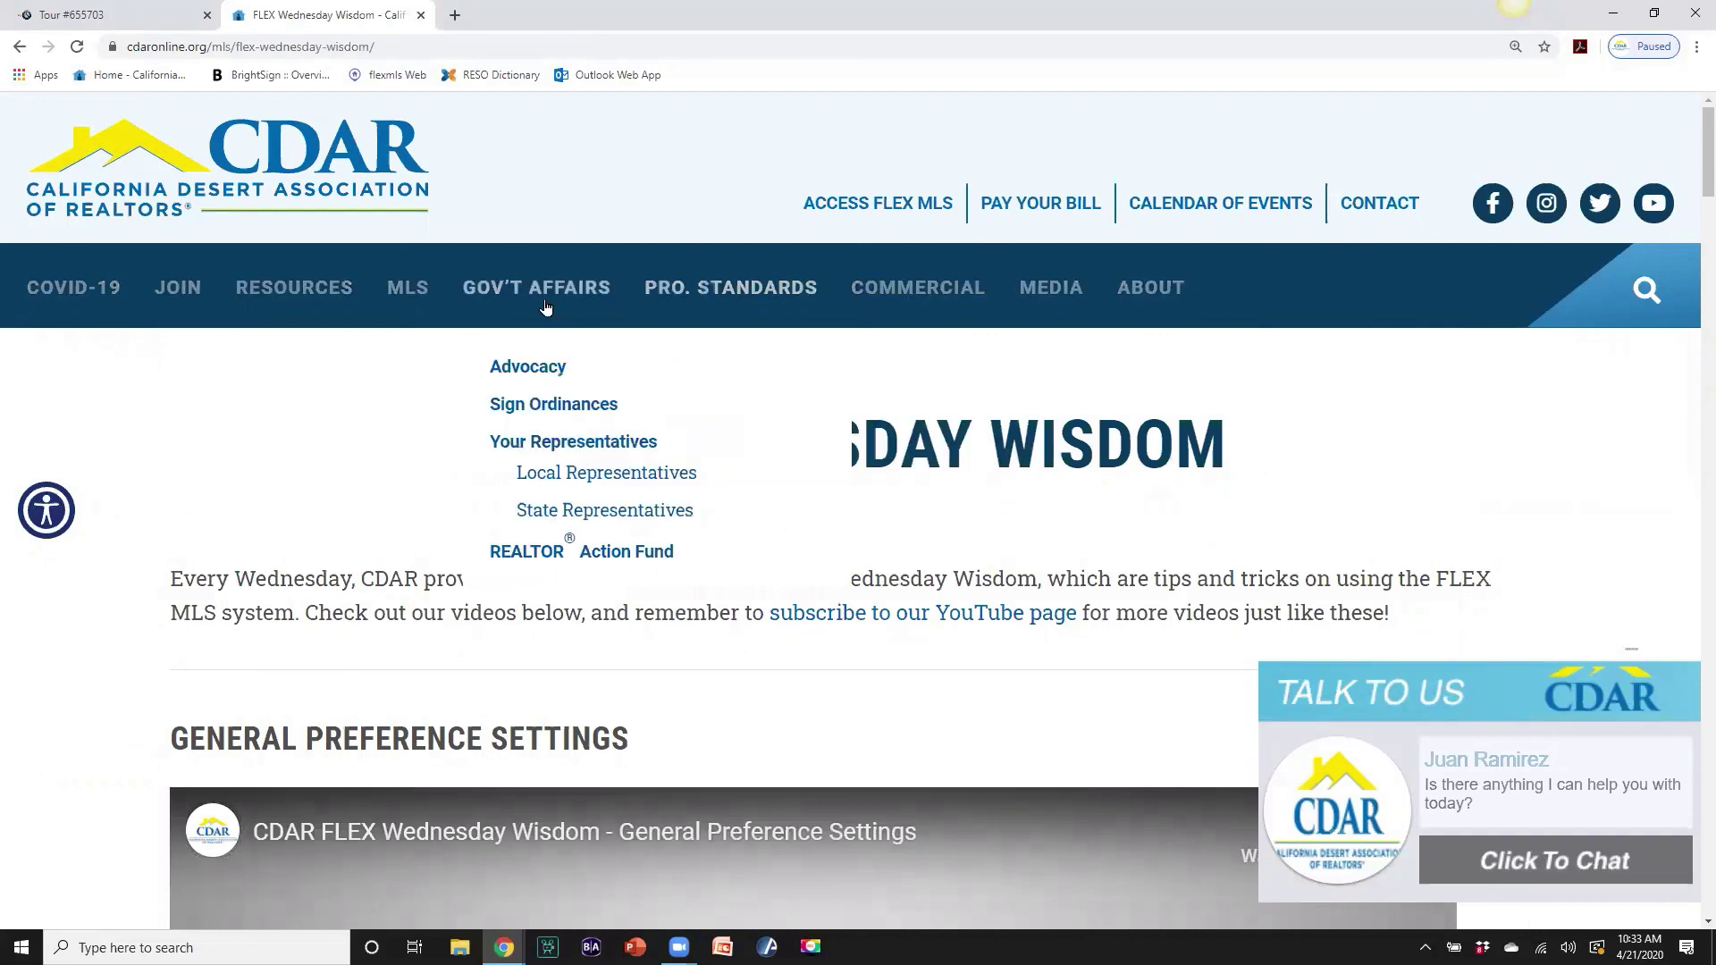
# Open the CDAR Study Hall Webinars page under the member benefits and look through the recorded webinars.
pyautogui.moveTo(277, 295)
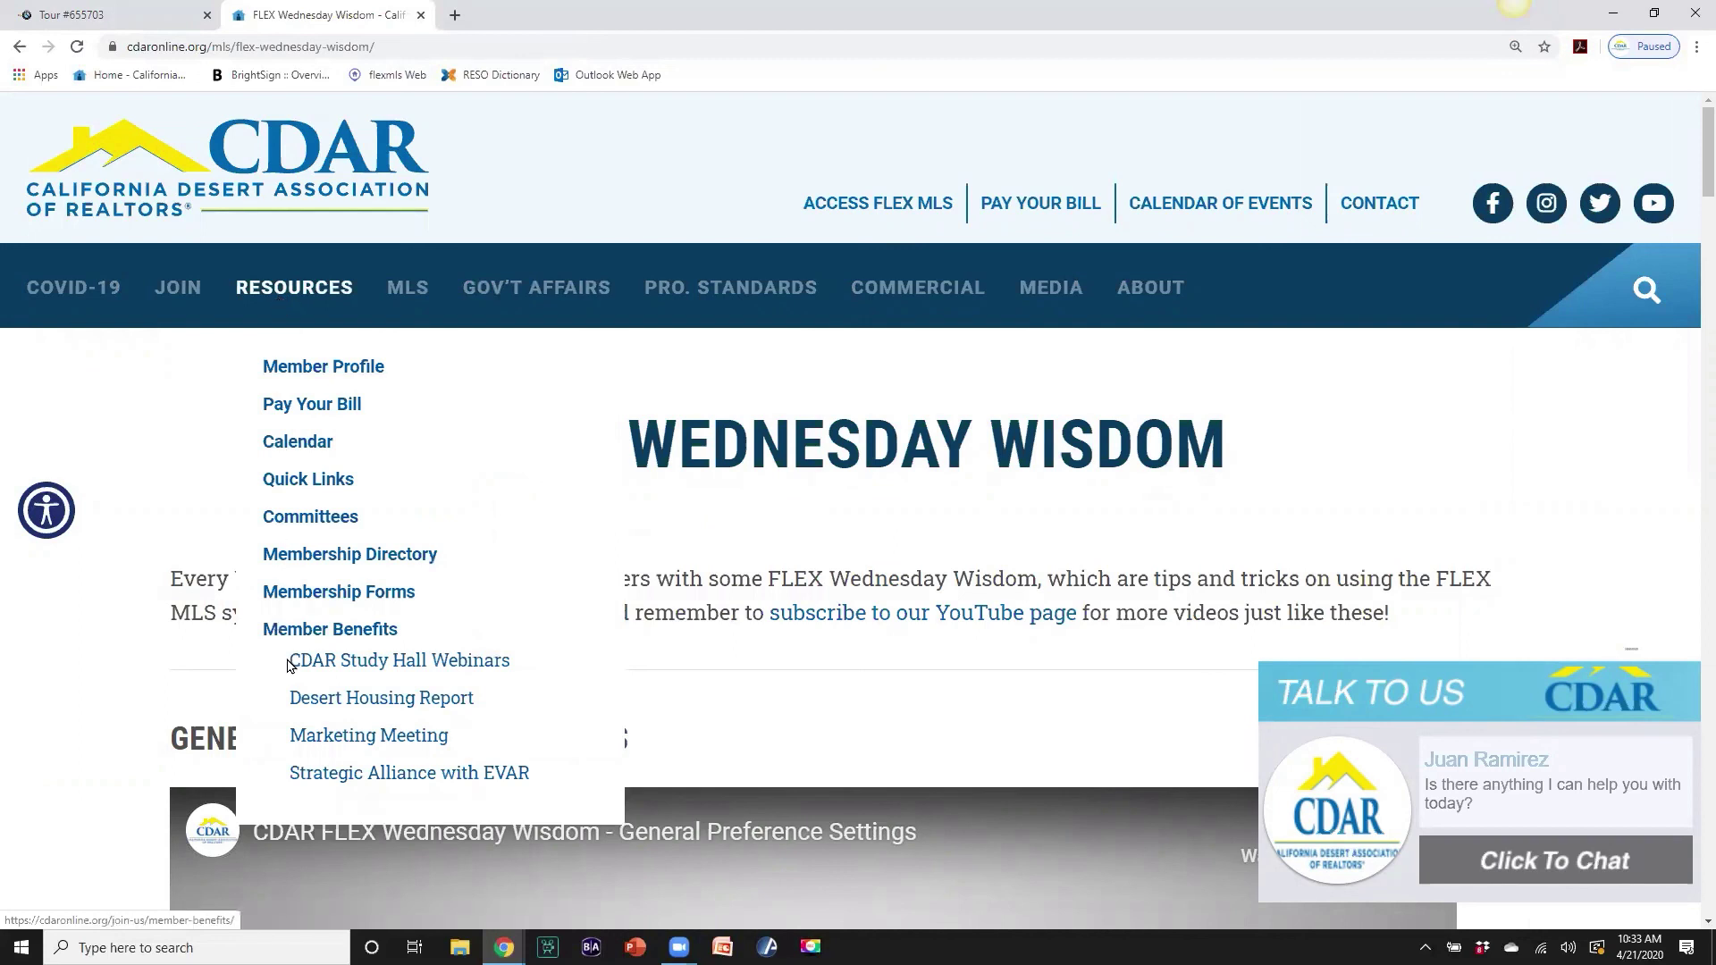
pyautogui.click(356, 672)
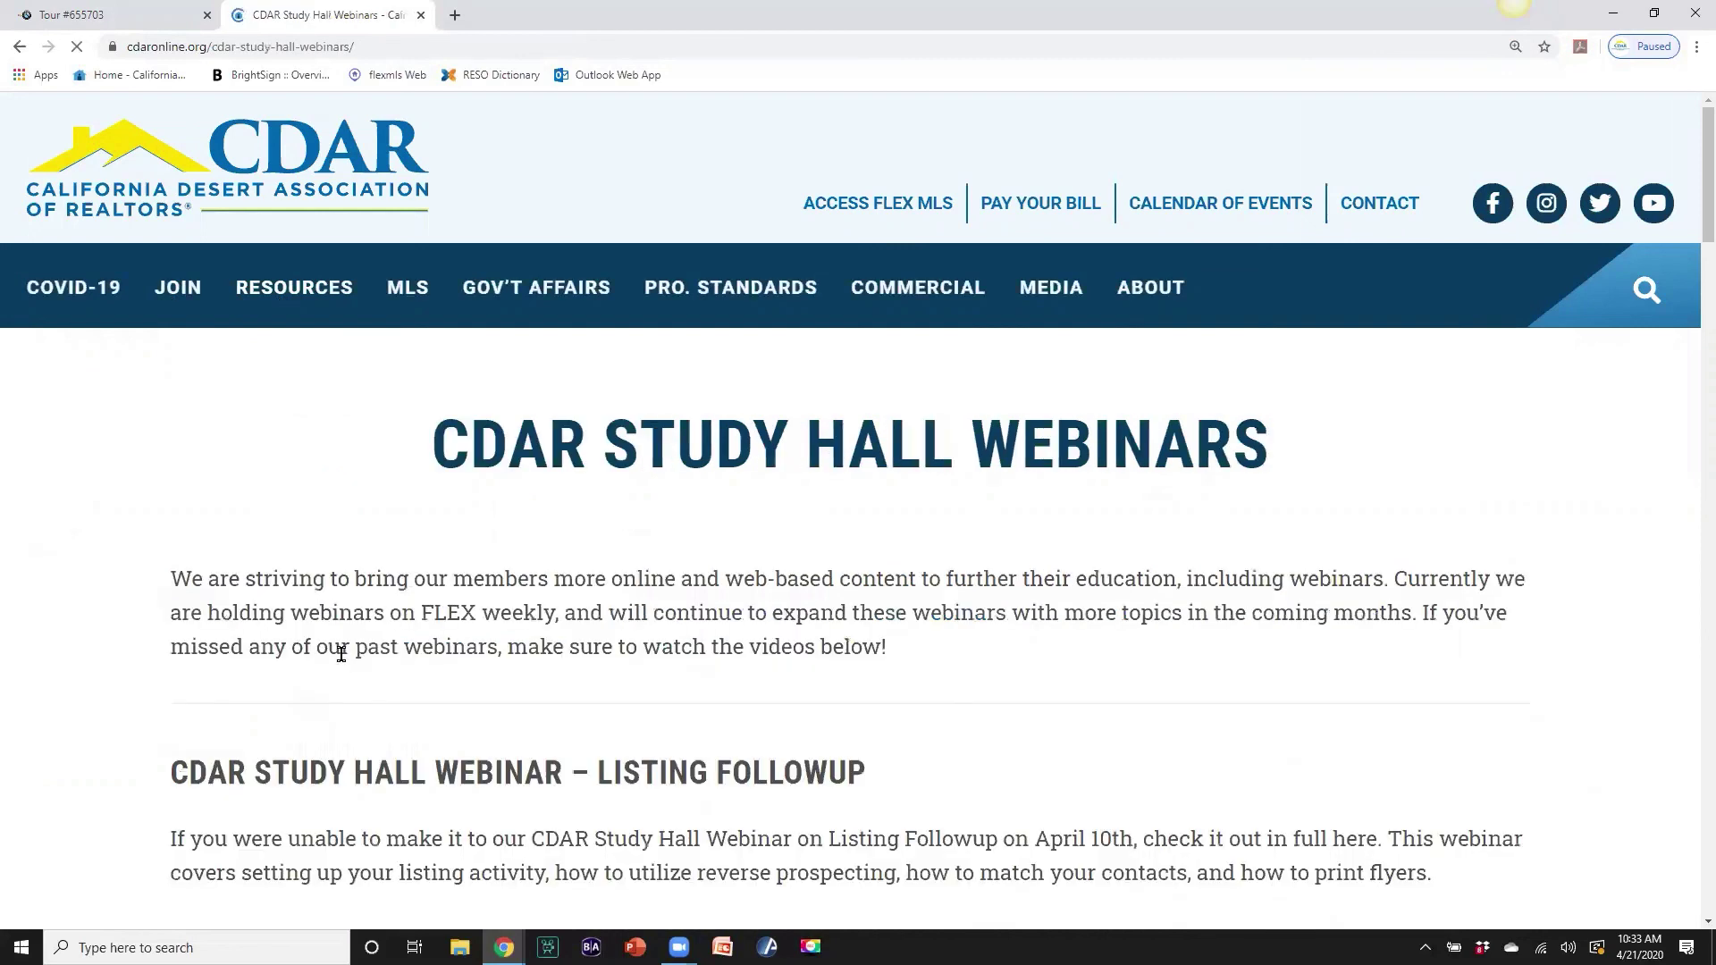
pyautogui.scroll(-8, 933, 483)
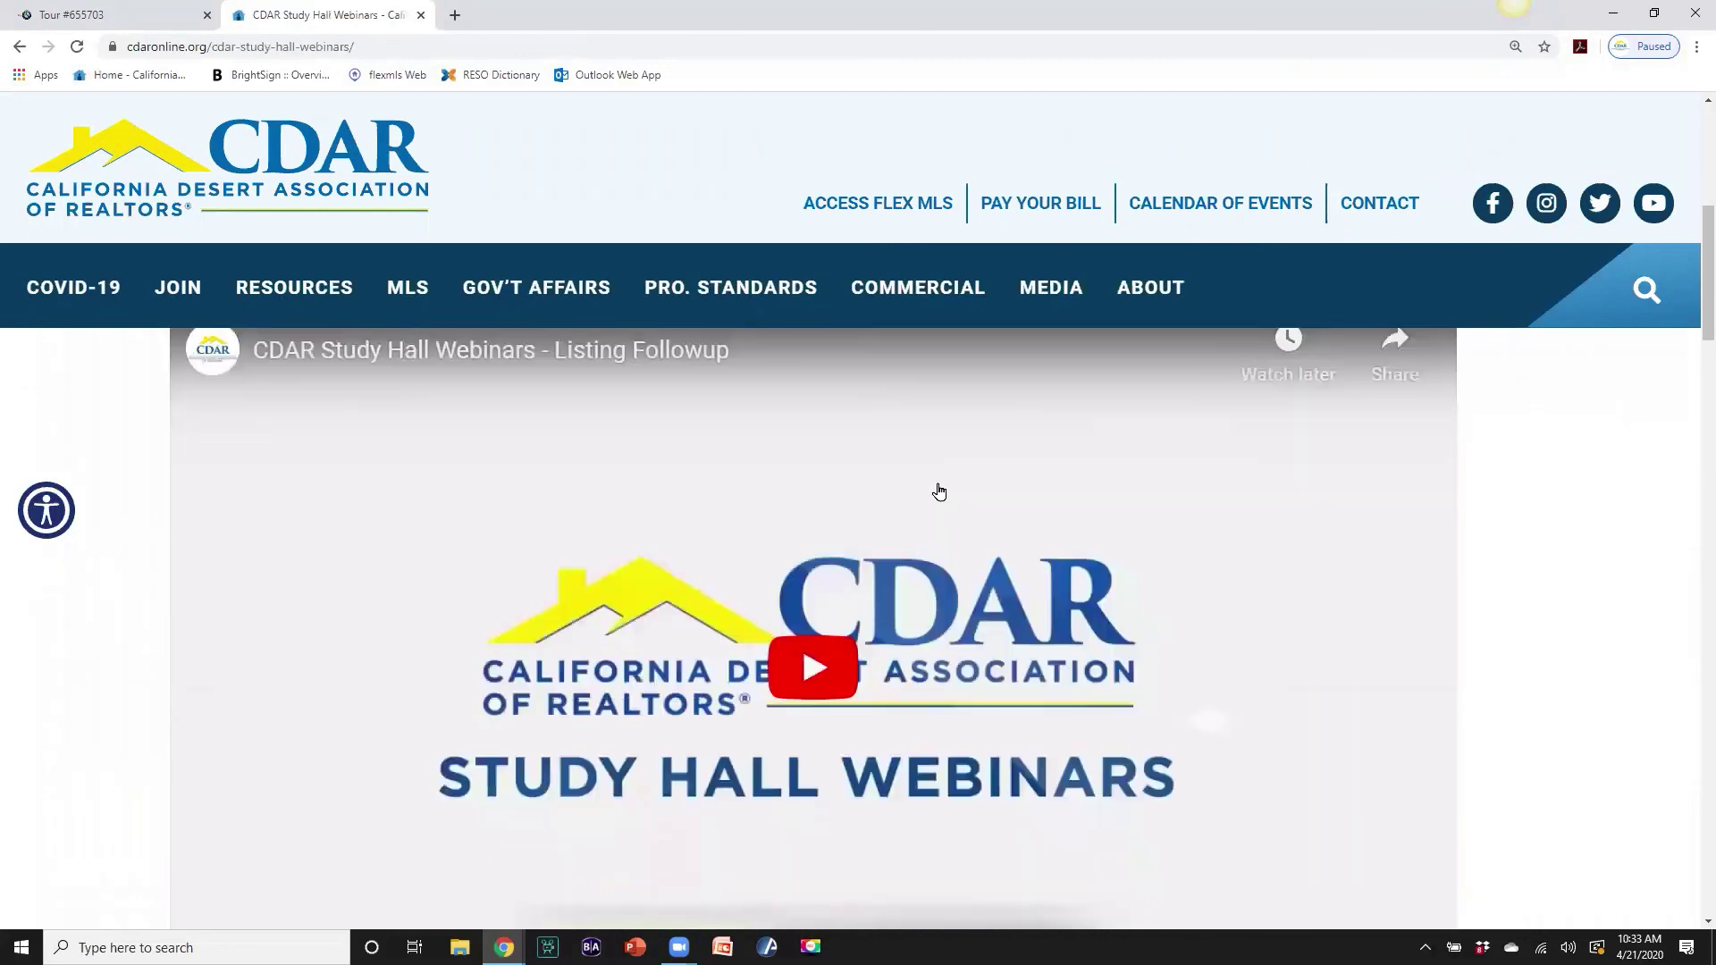
pyautogui.scroll(-3, 942, 500)
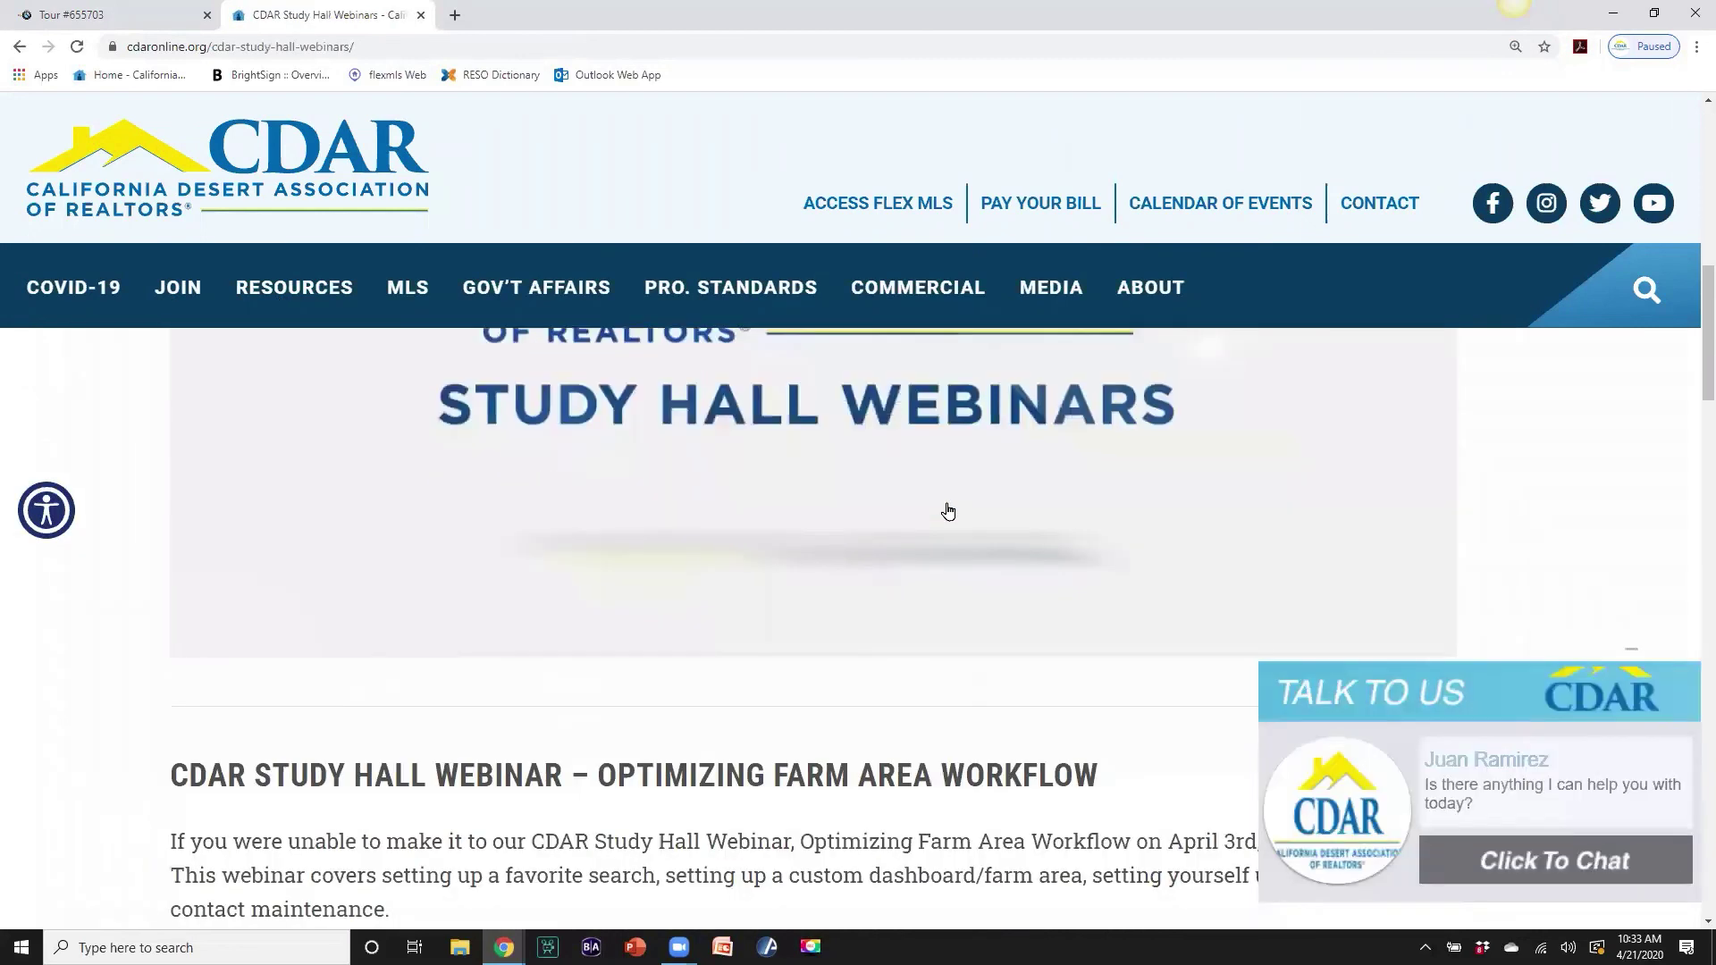
pyautogui.scroll(-14, 950, 511)
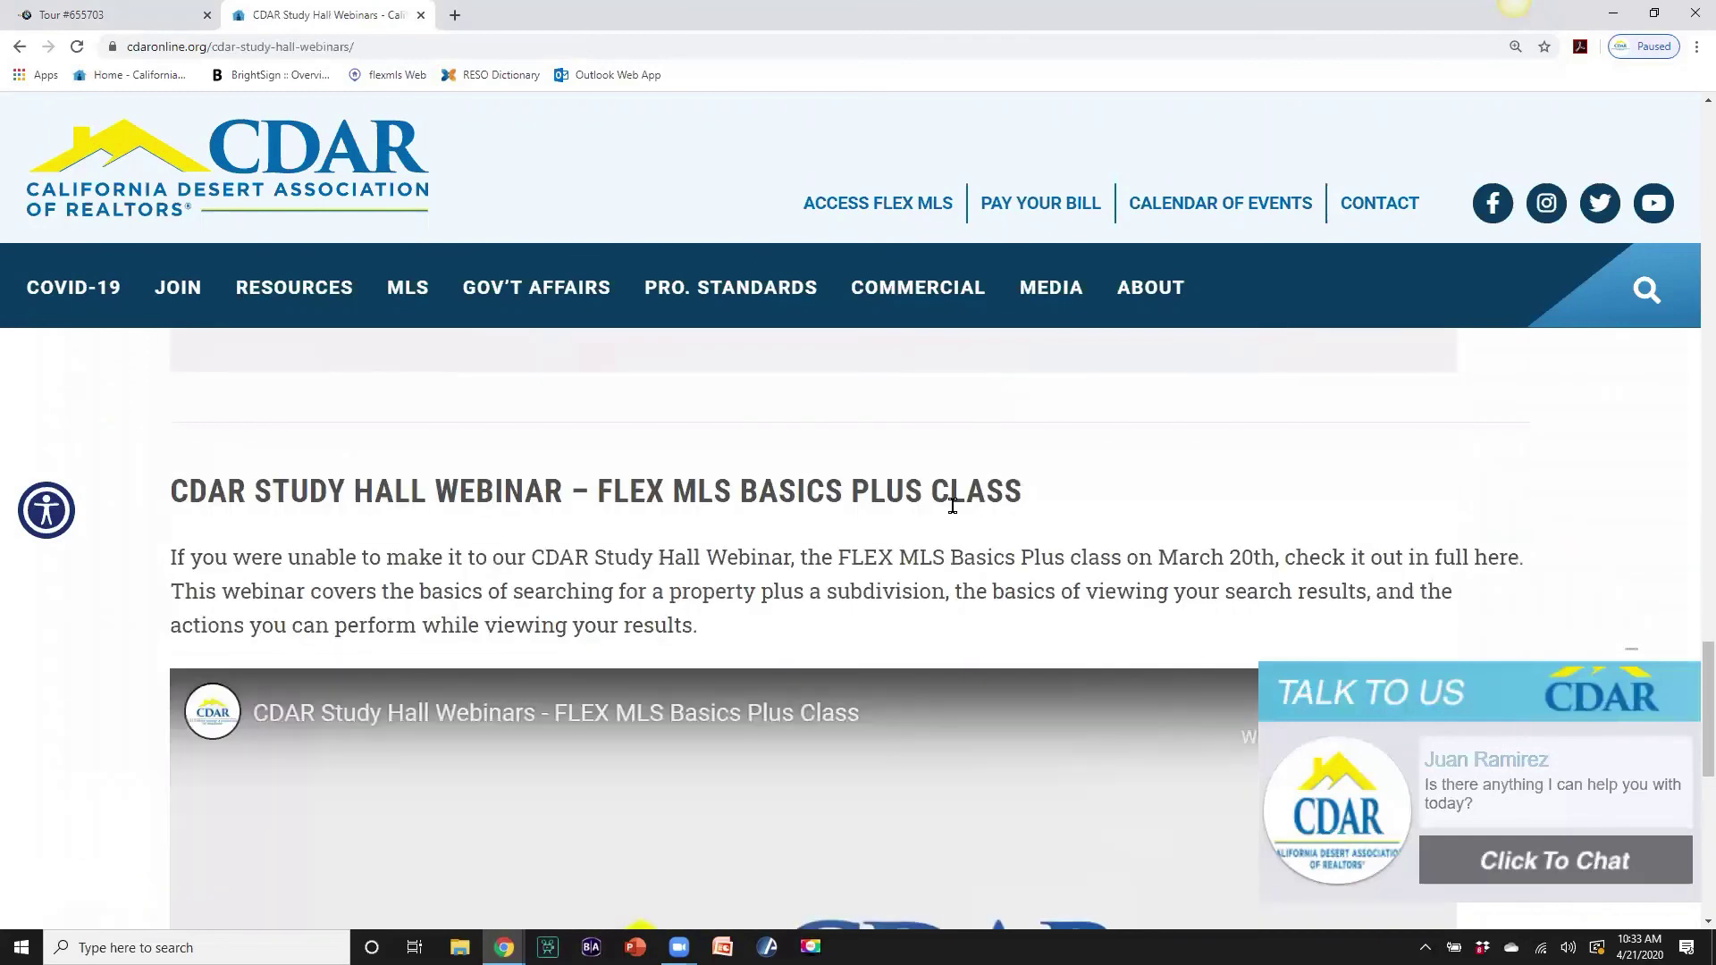
pyautogui.scroll(20, 950, 507)
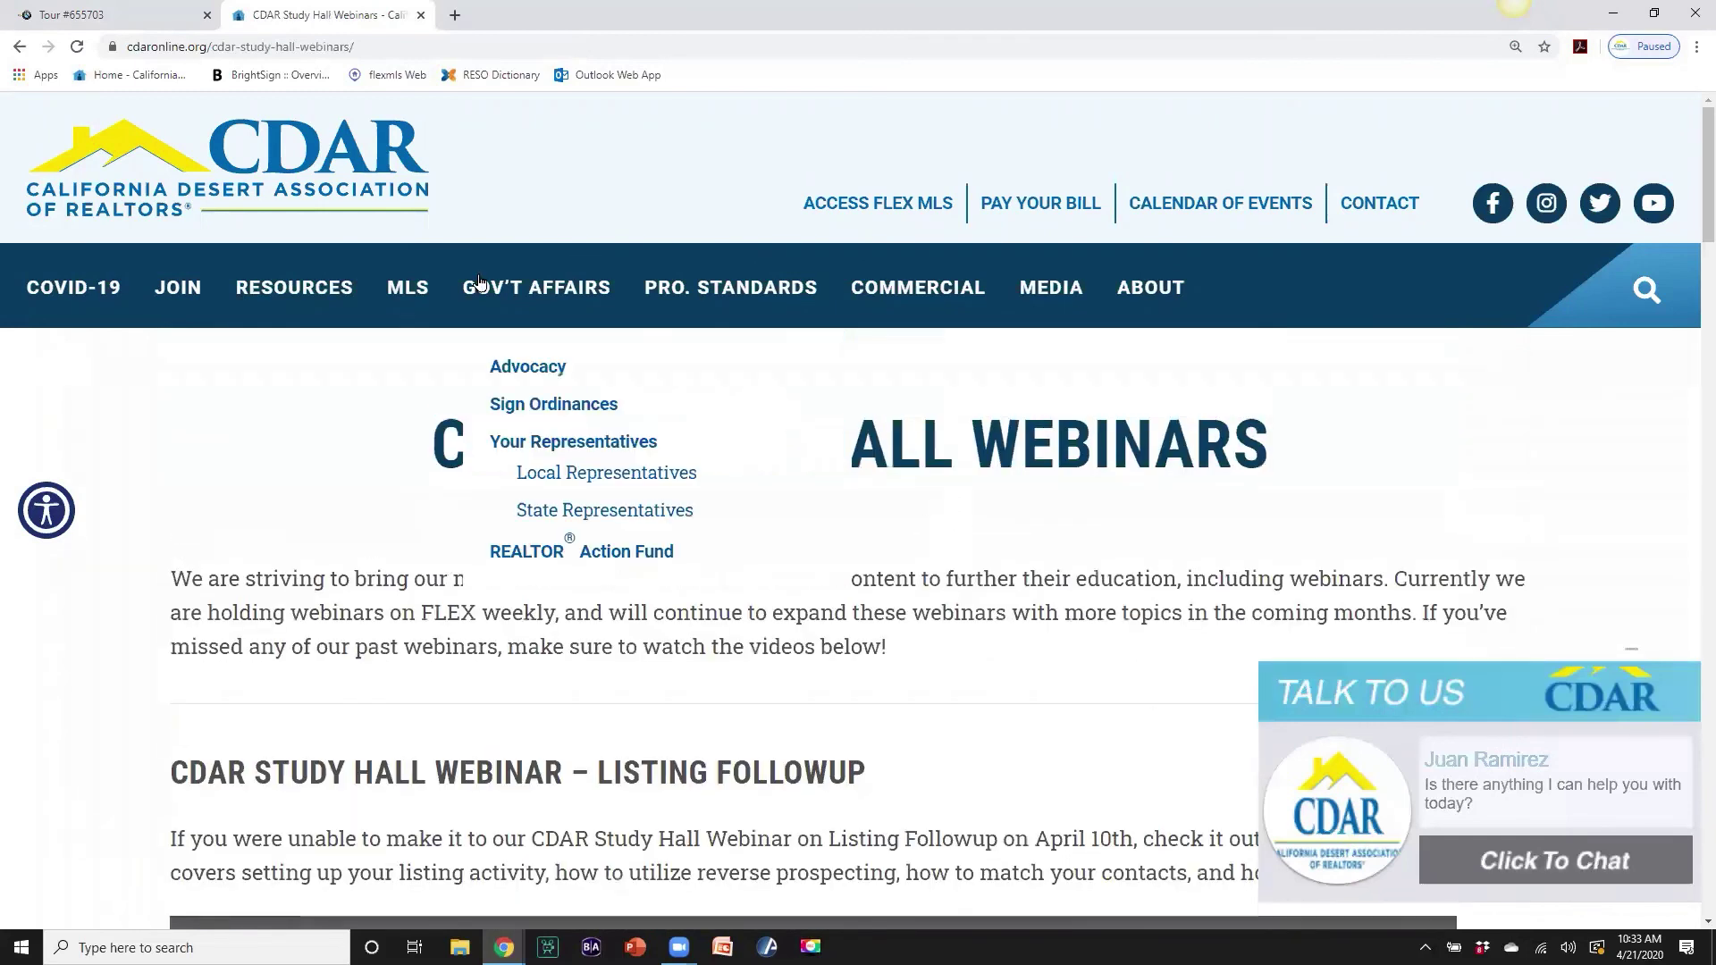
# Switch back to Flexmls by opening it in a new browser tab.
pyautogui.click(129, 18)
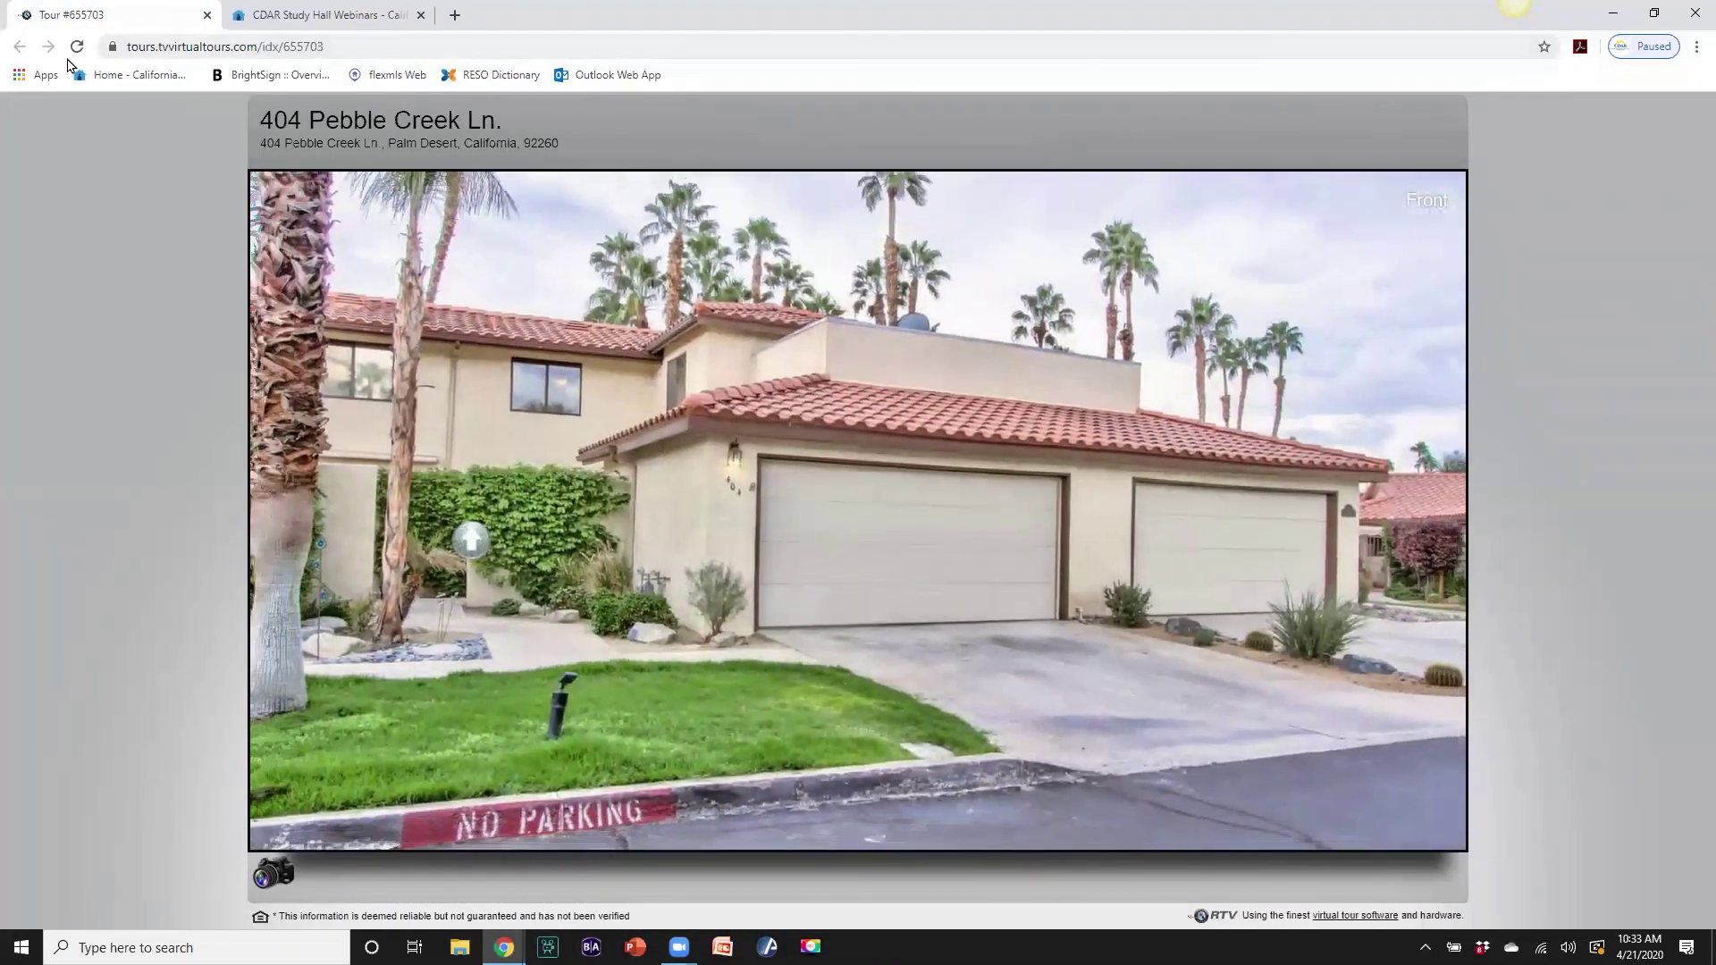
pyautogui.click(455, 16)
pyautogui.click(663, 472)
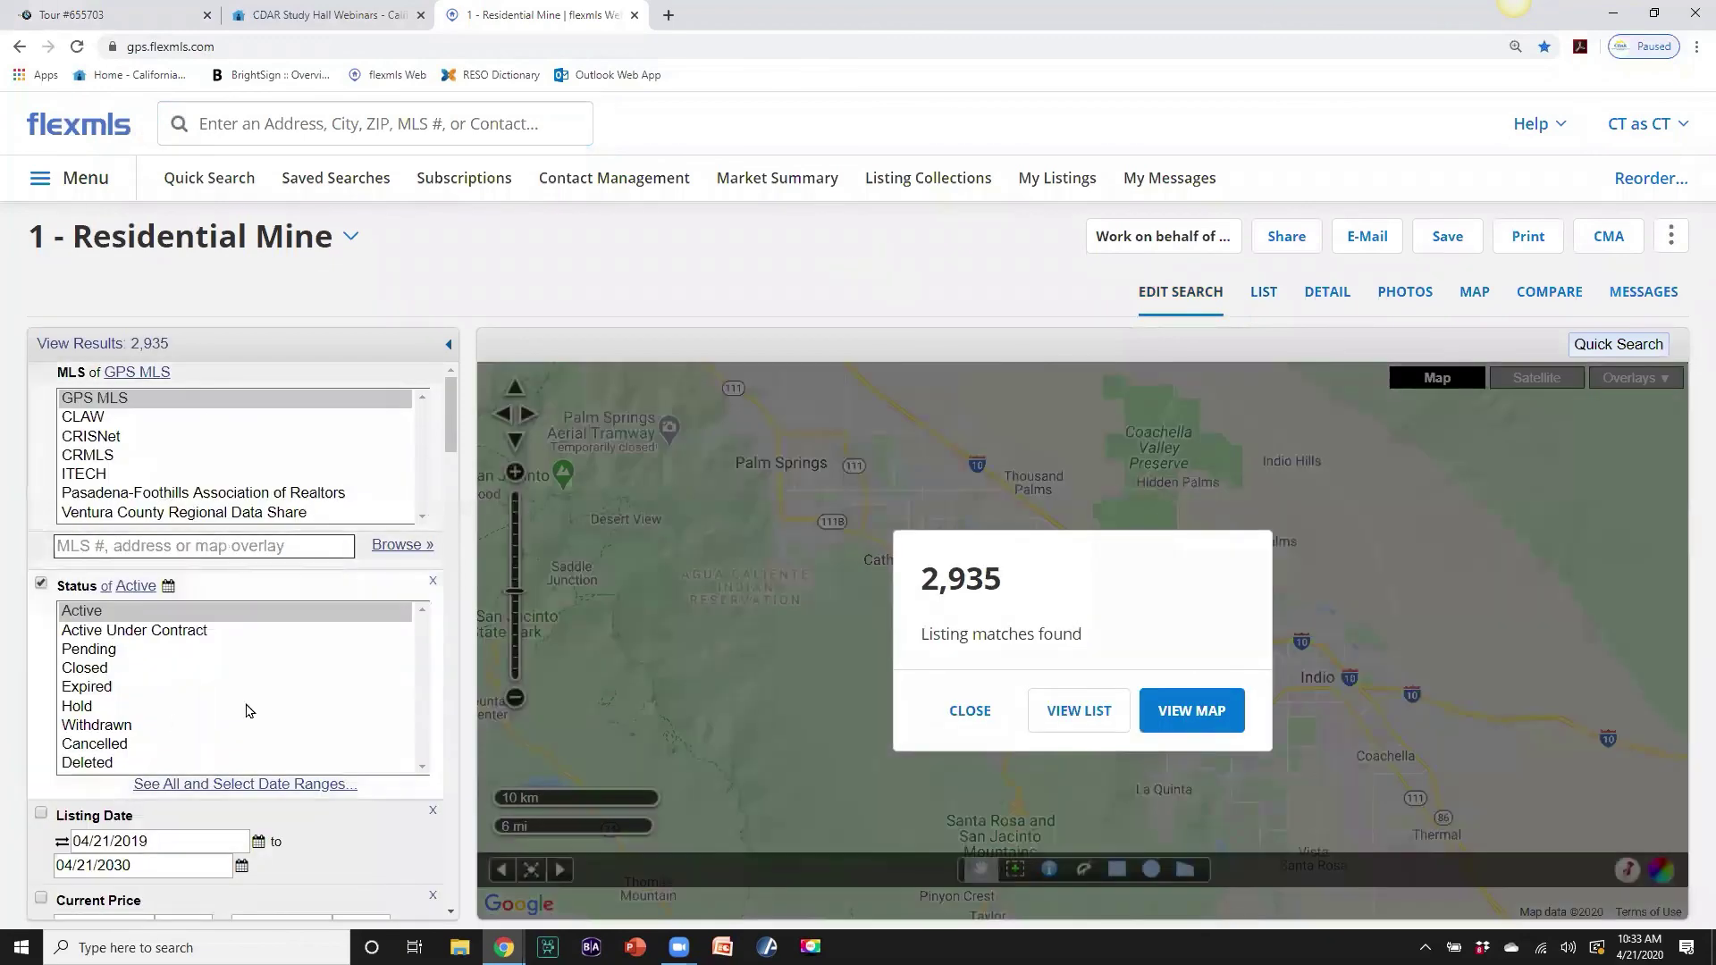
# Open the Flexmls General Preferences and save them.
pyautogui.click(82, 182)
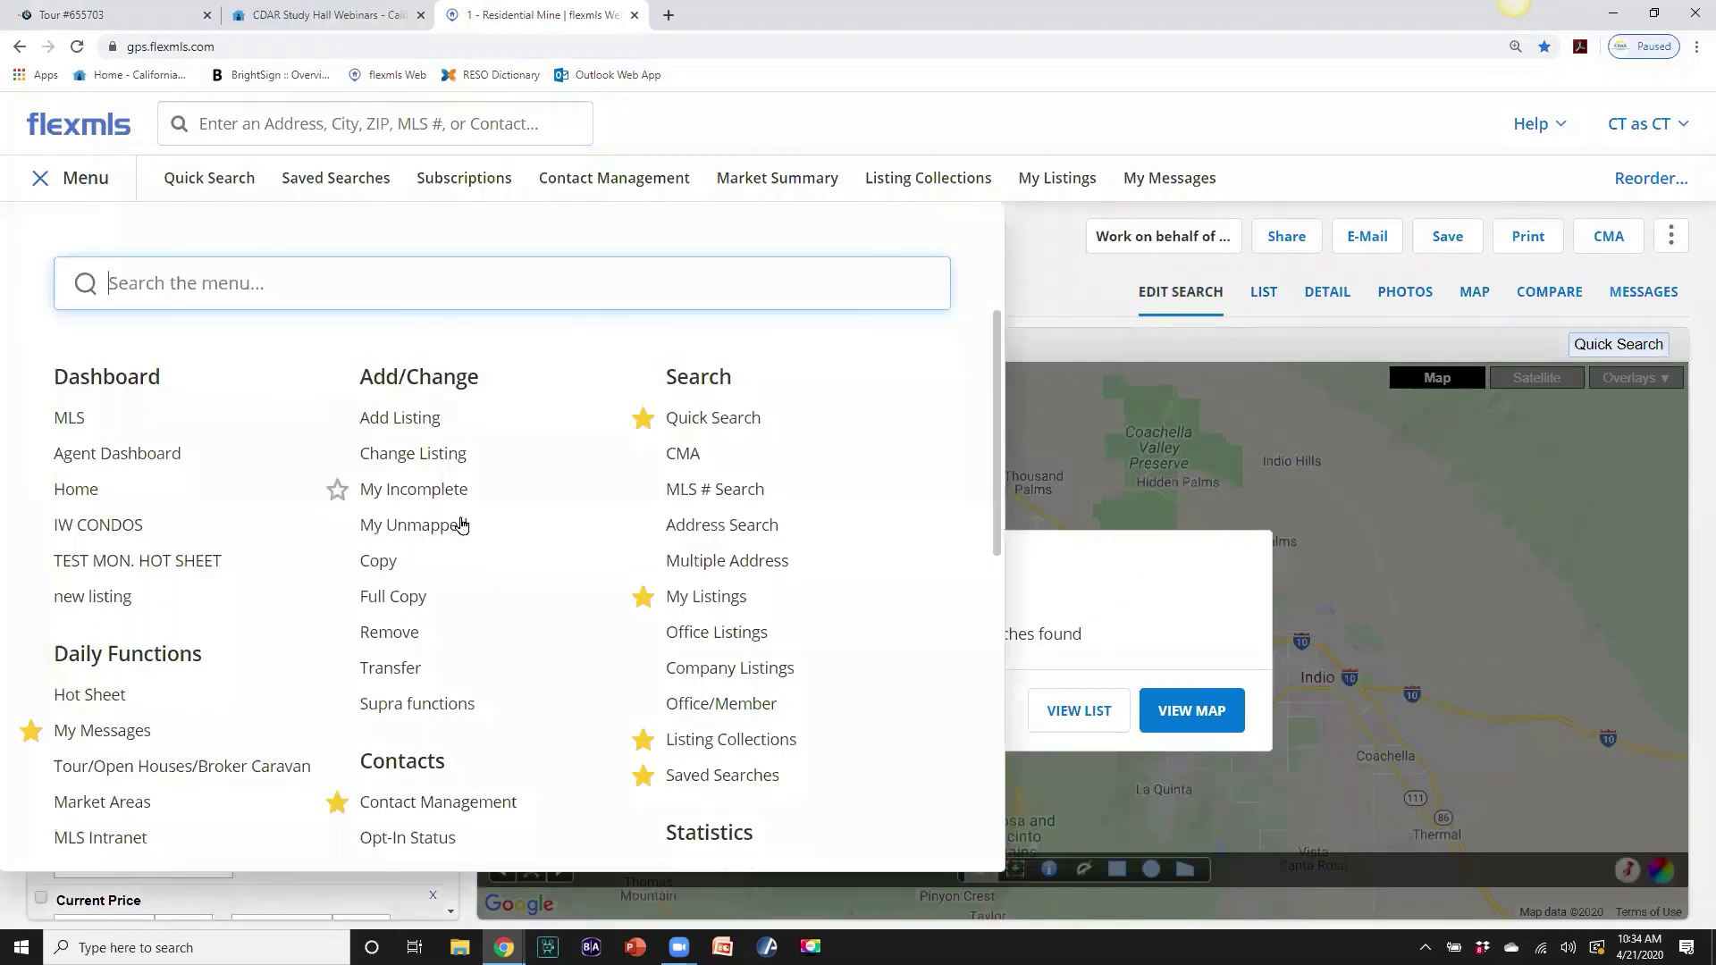
pyautogui.scroll(-2, 471, 531)
pyautogui.scroll(-3, 471, 531)
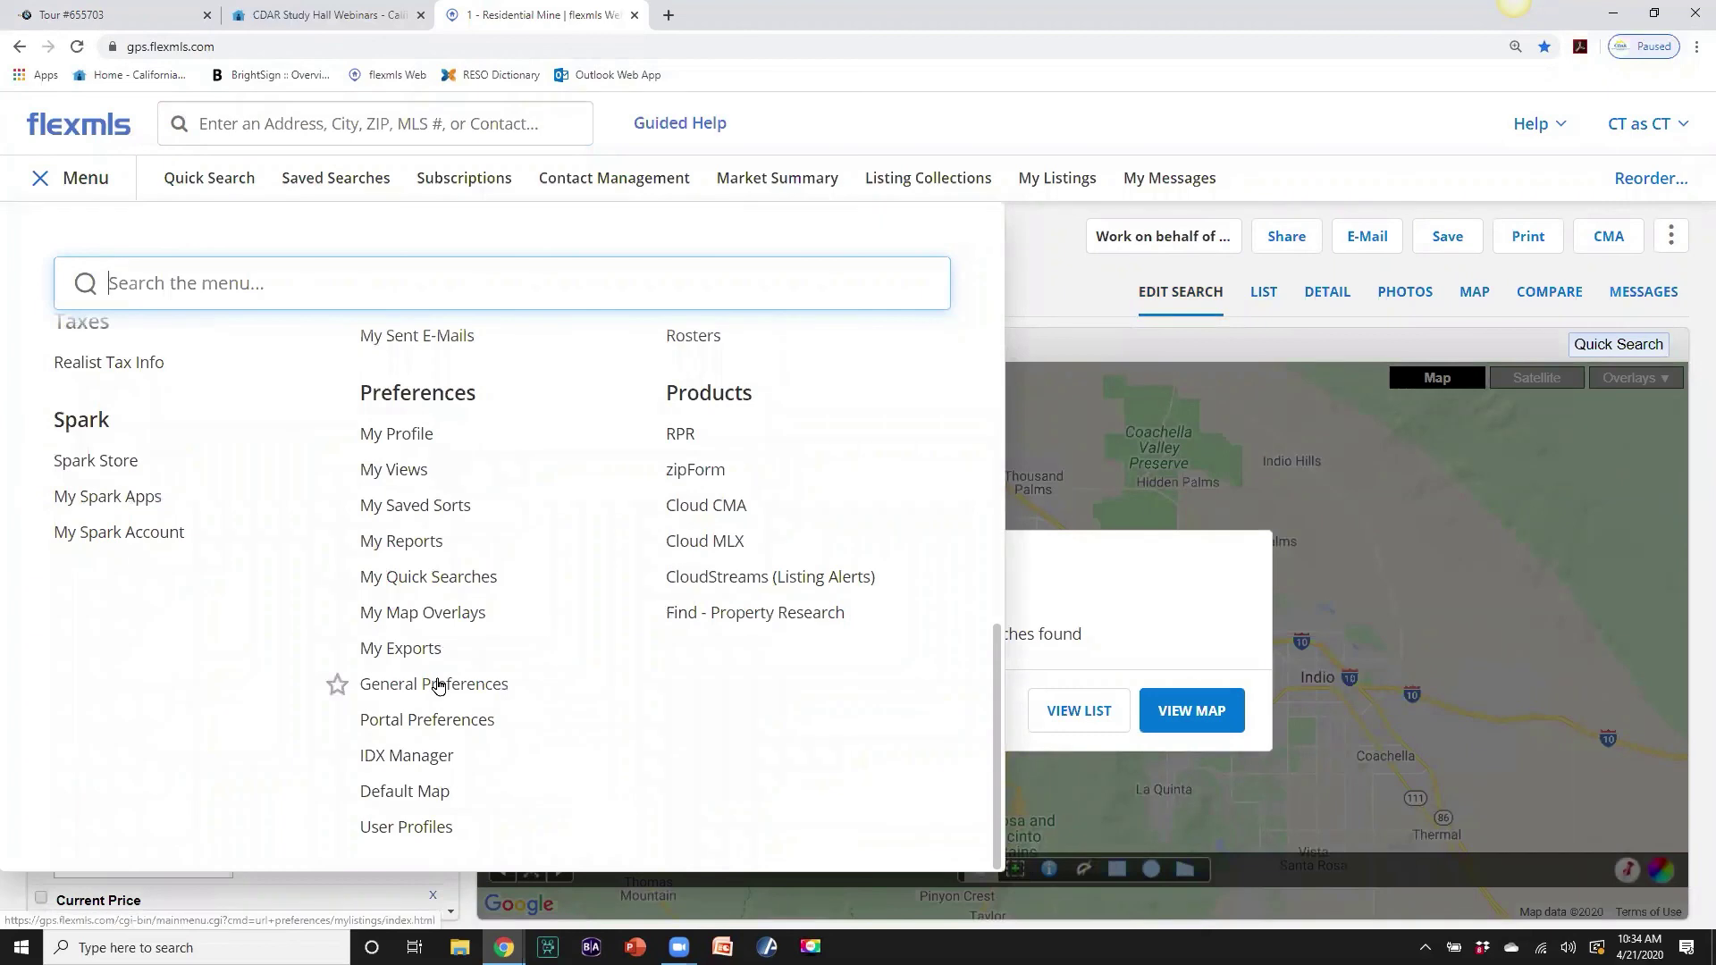
pyautogui.click(438, 686)
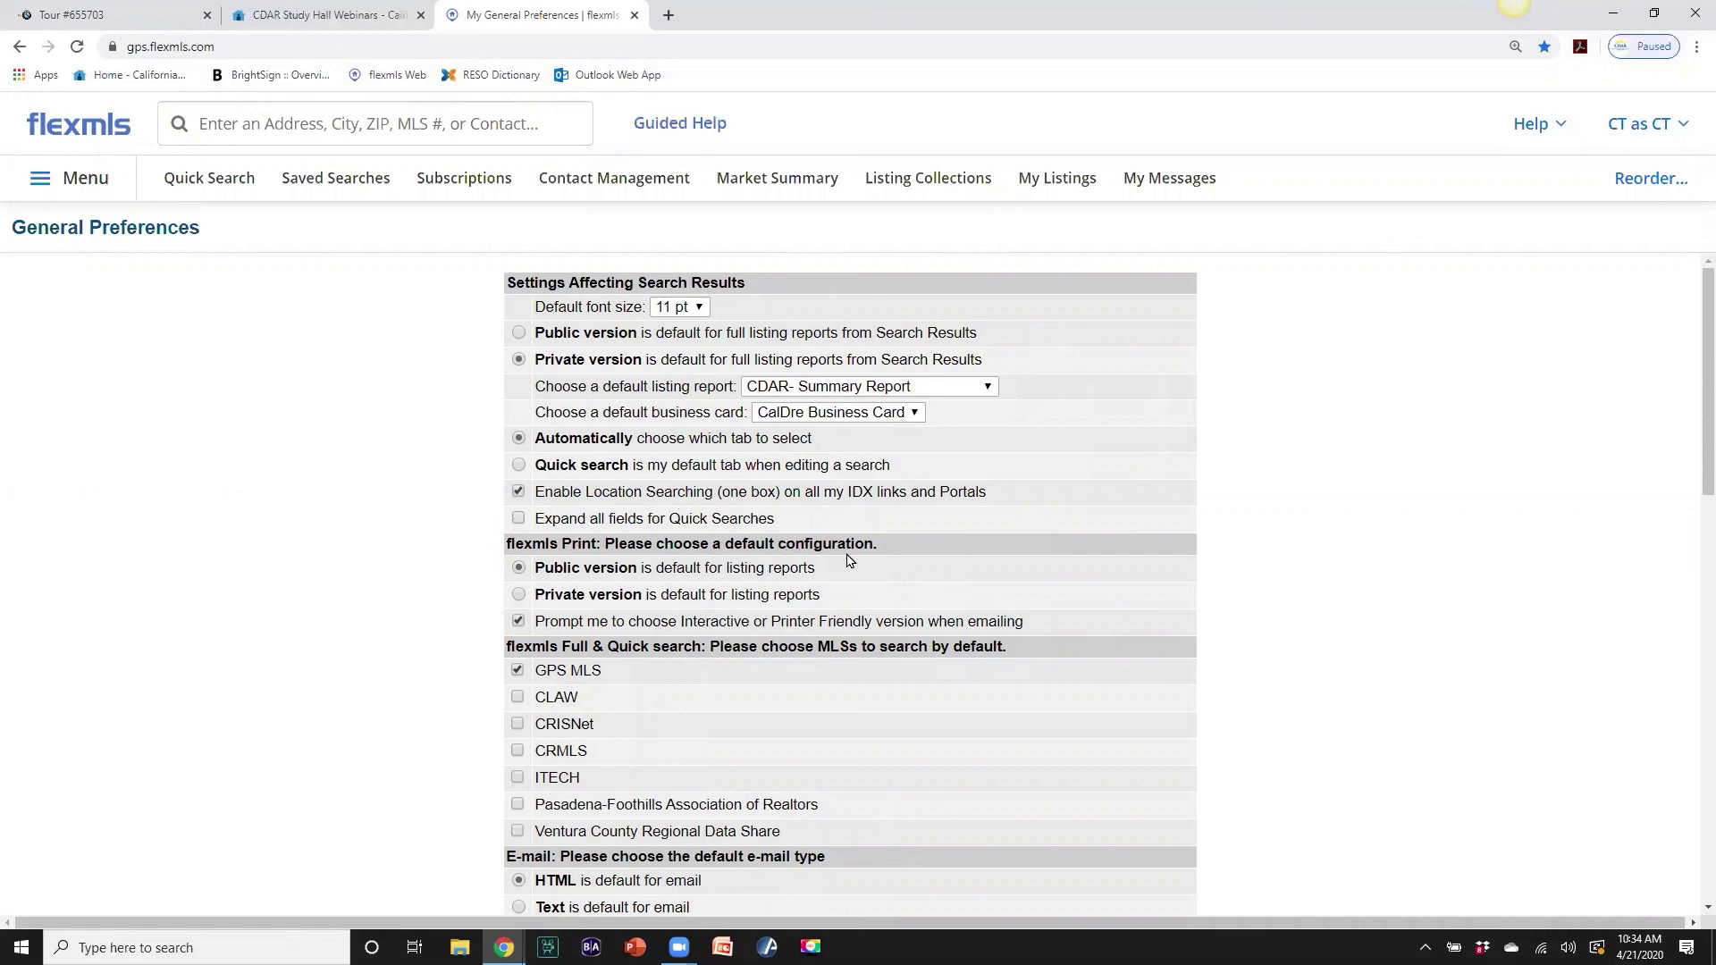
pyautogui.scroll(-15, 849, 561)
pyautogui.click(849, 835)
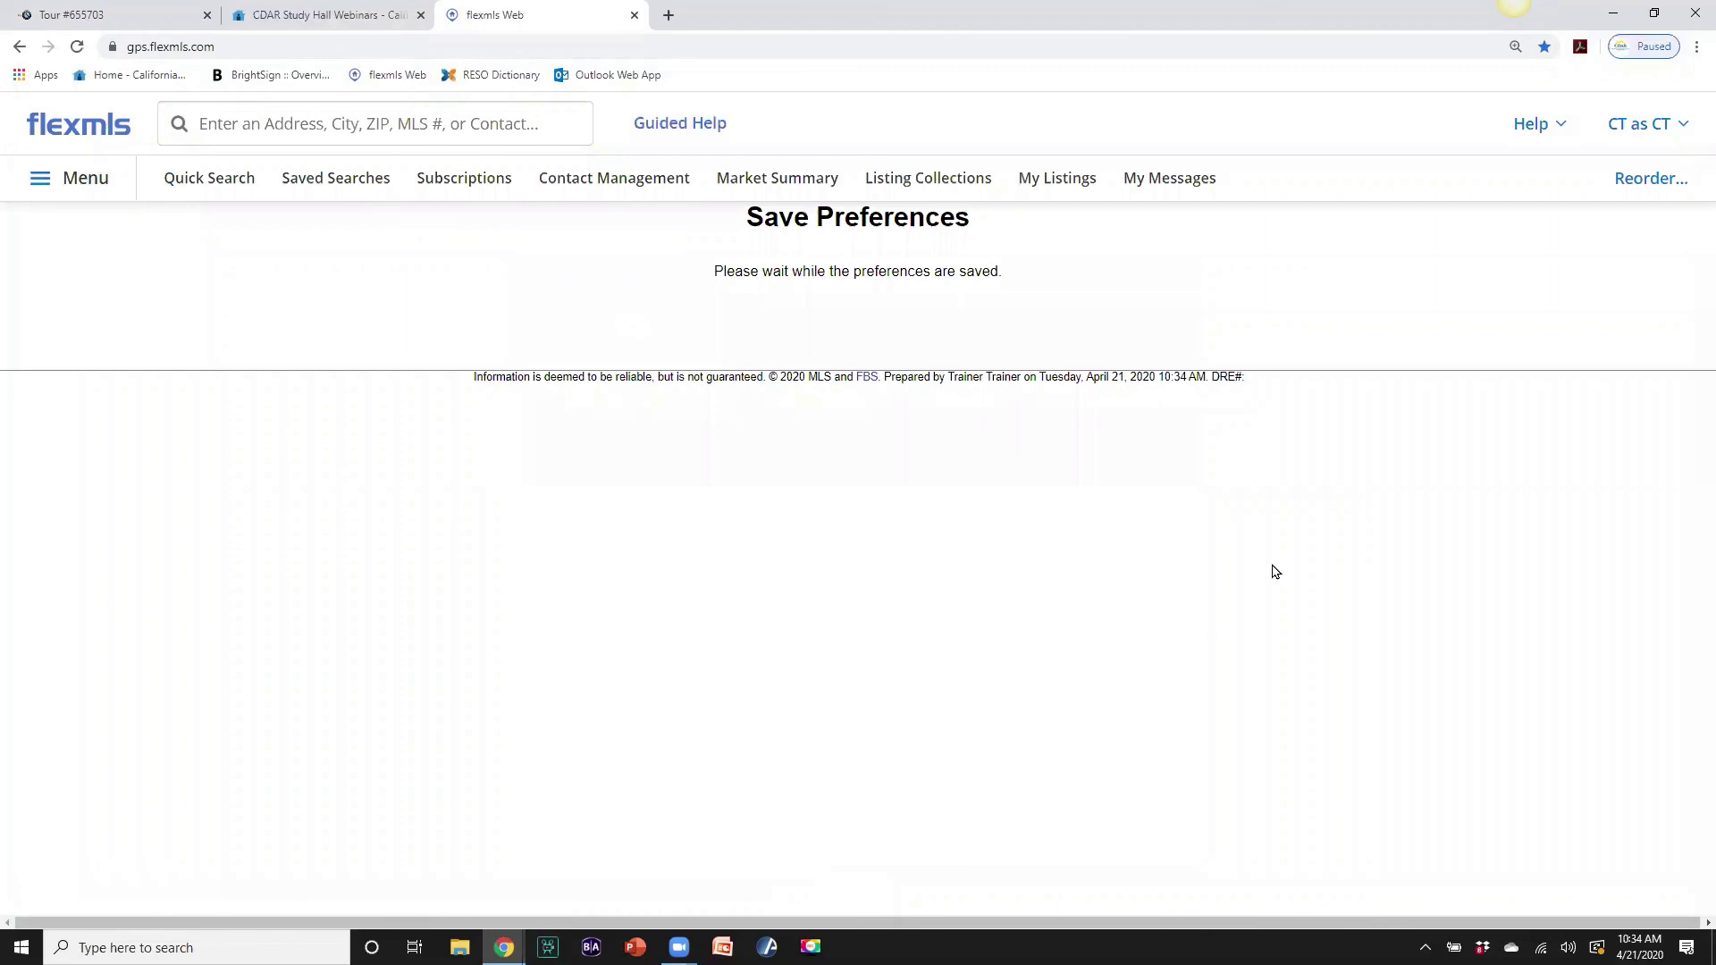